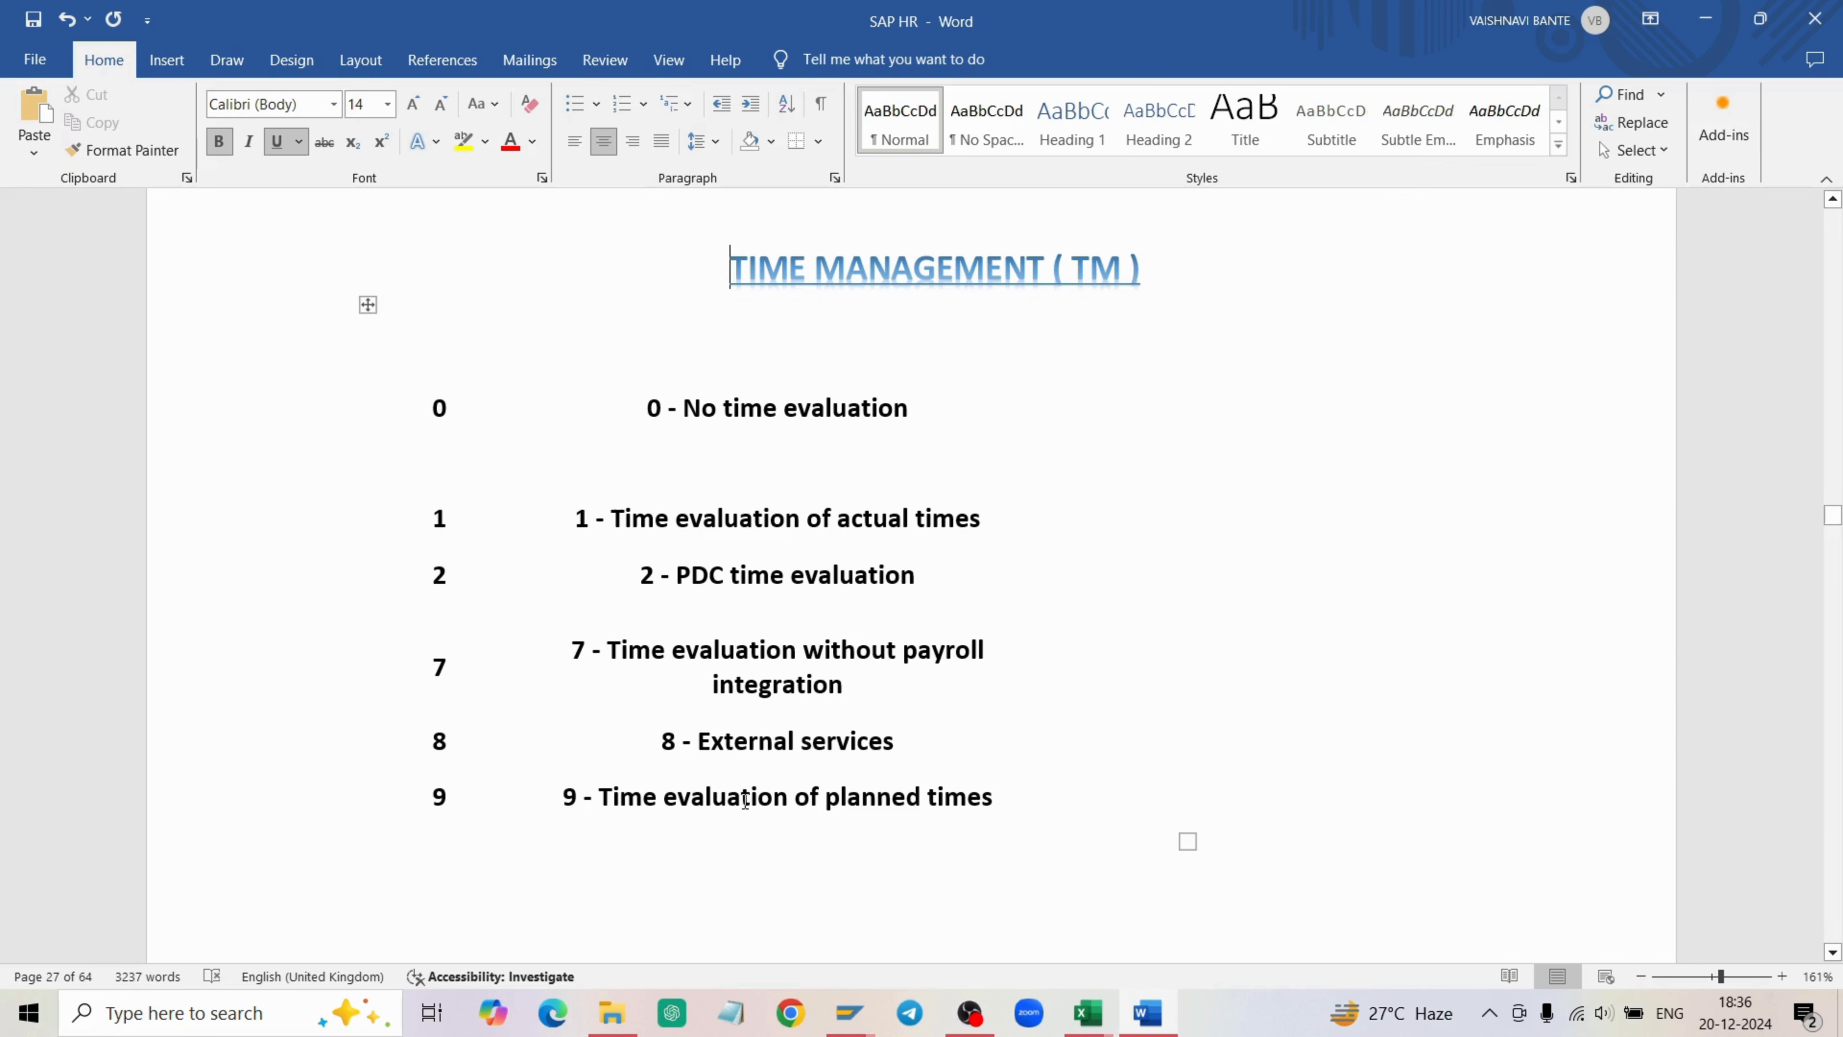
# Review the time evaluation statuses and the absence table's counting rule, deduction rule and quota for codes CL, SL and EL.
pyautogui.scroll(-5, 910, 800)
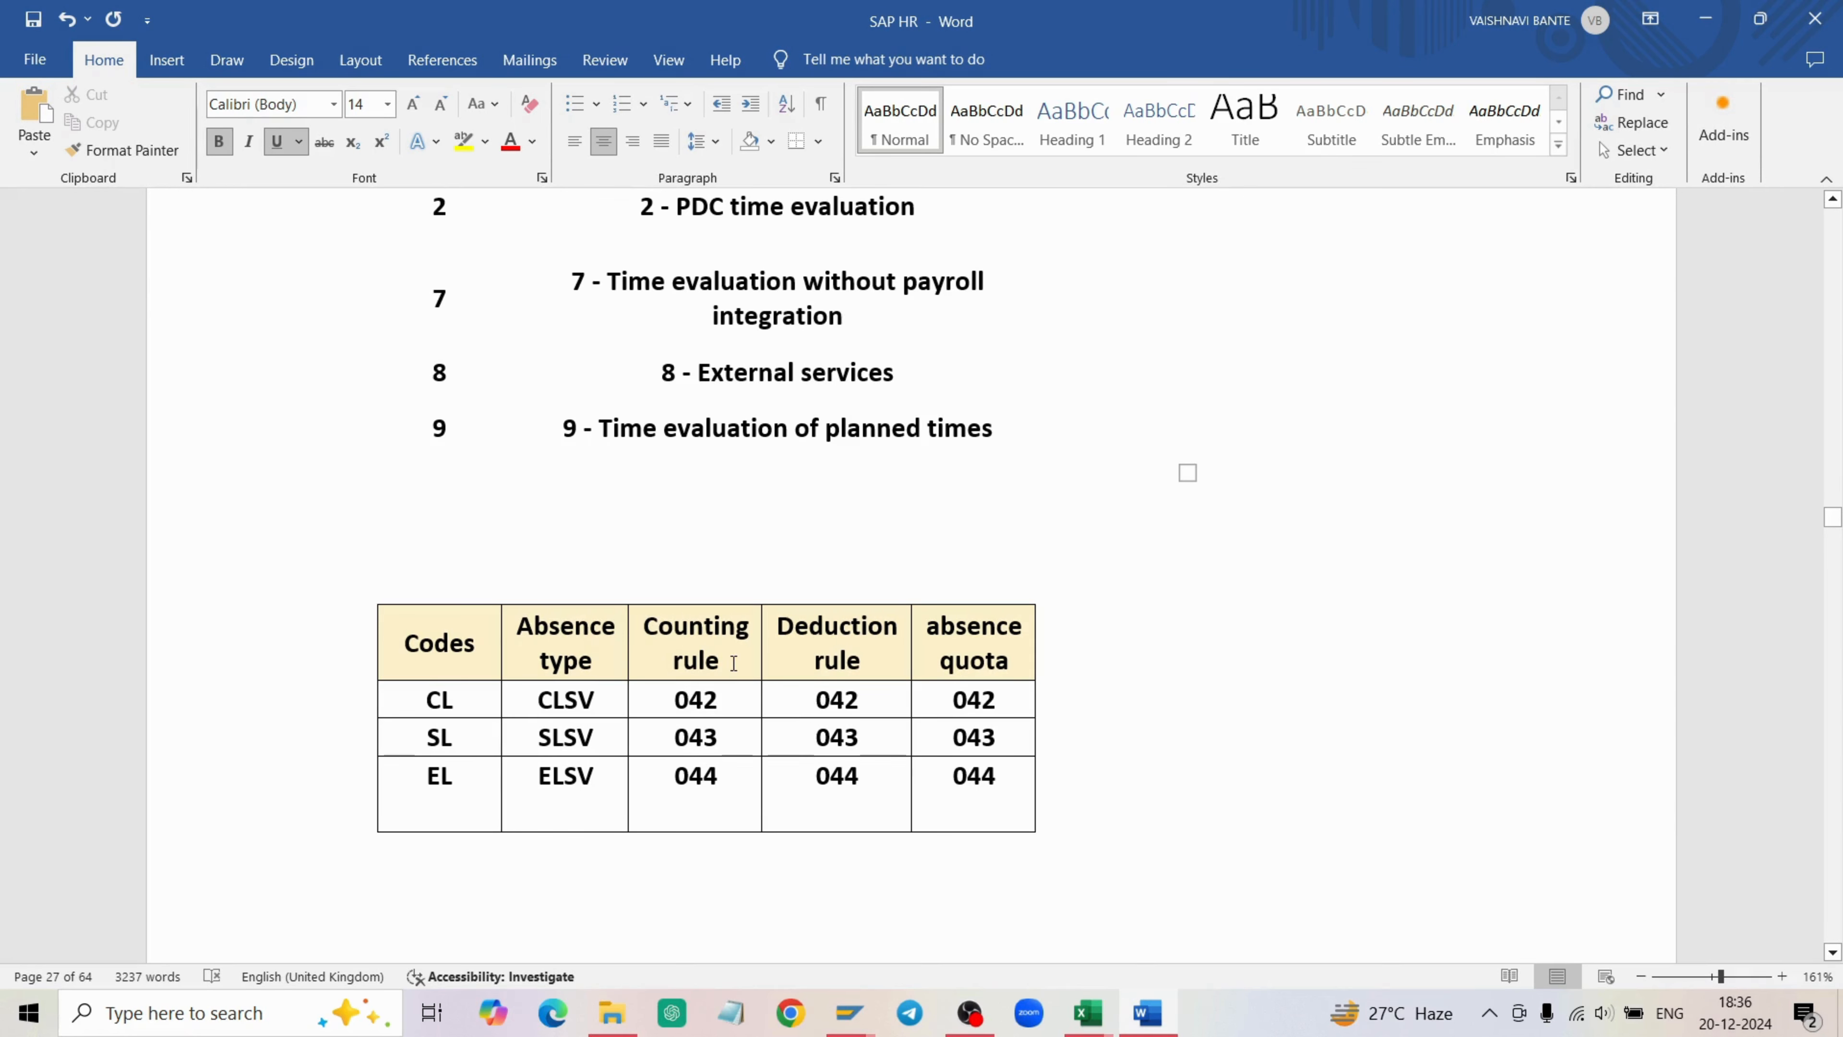
pyautogui.scroll(-3, 949, 664)
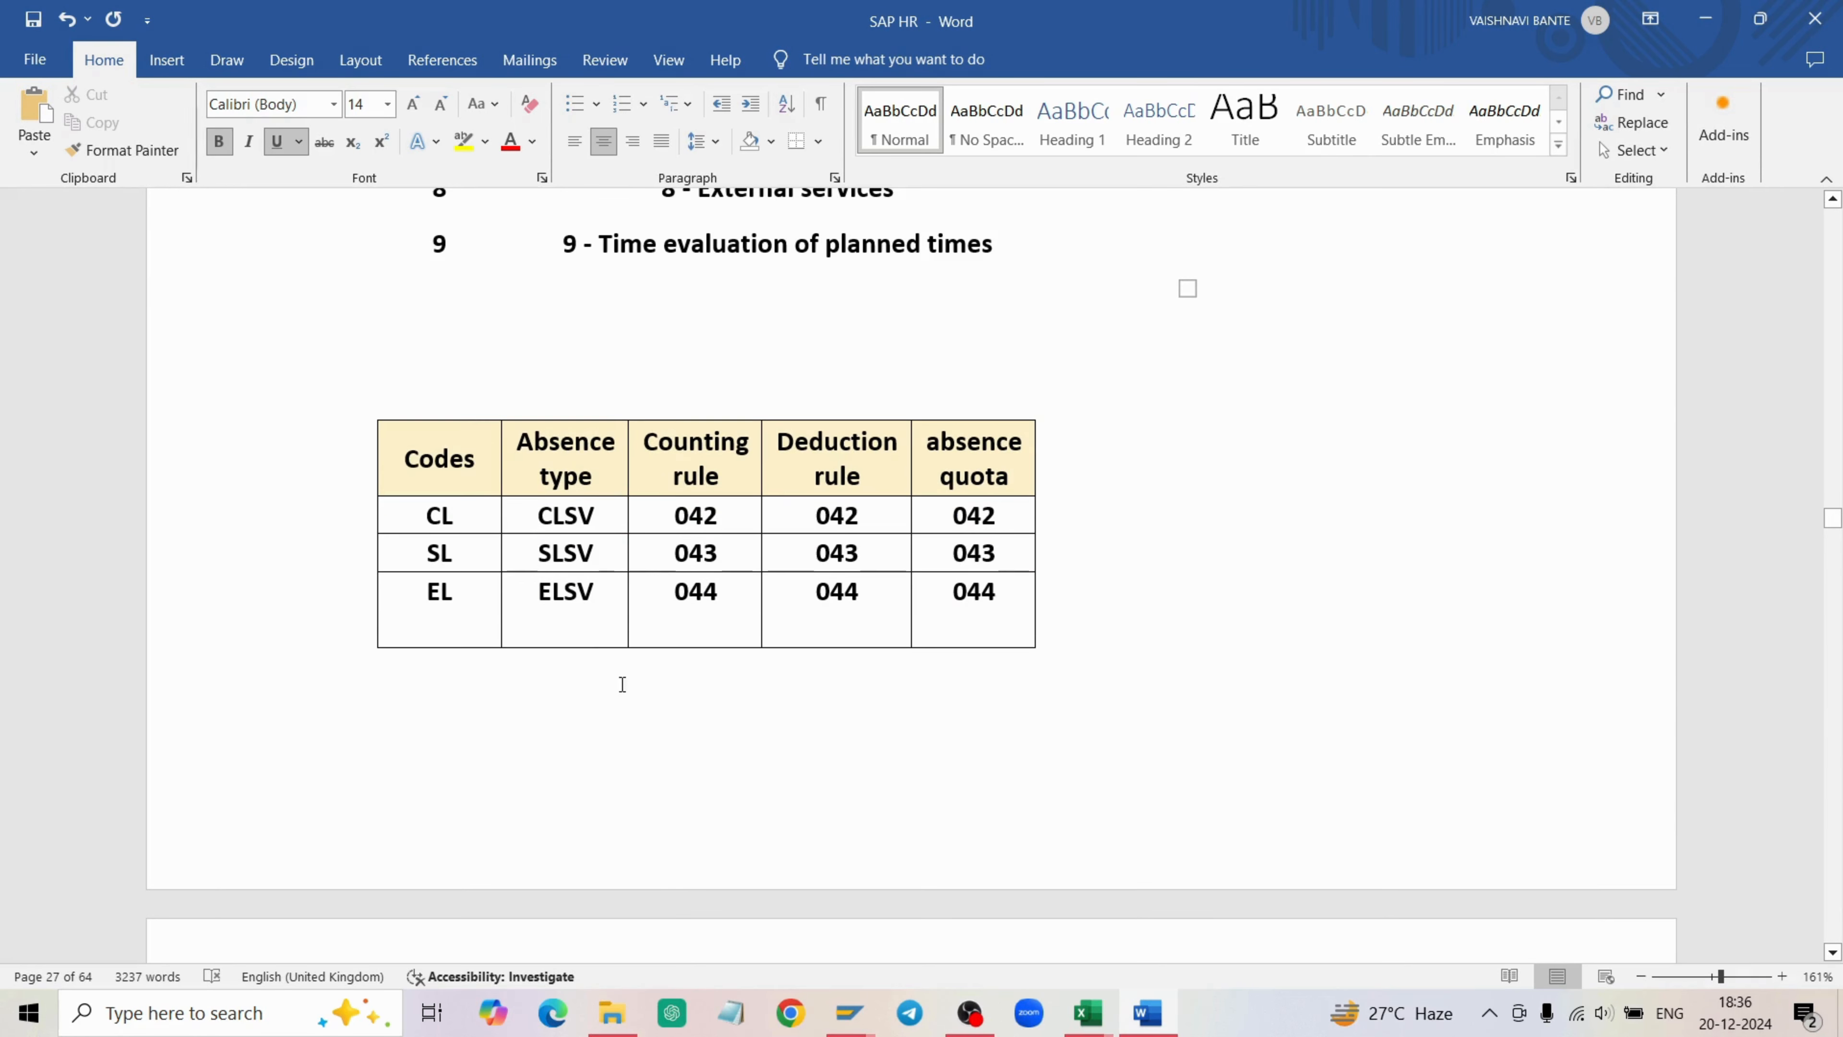
pyautogui.moveTo(634, 509); pyautogui.dragTo(949, 605)
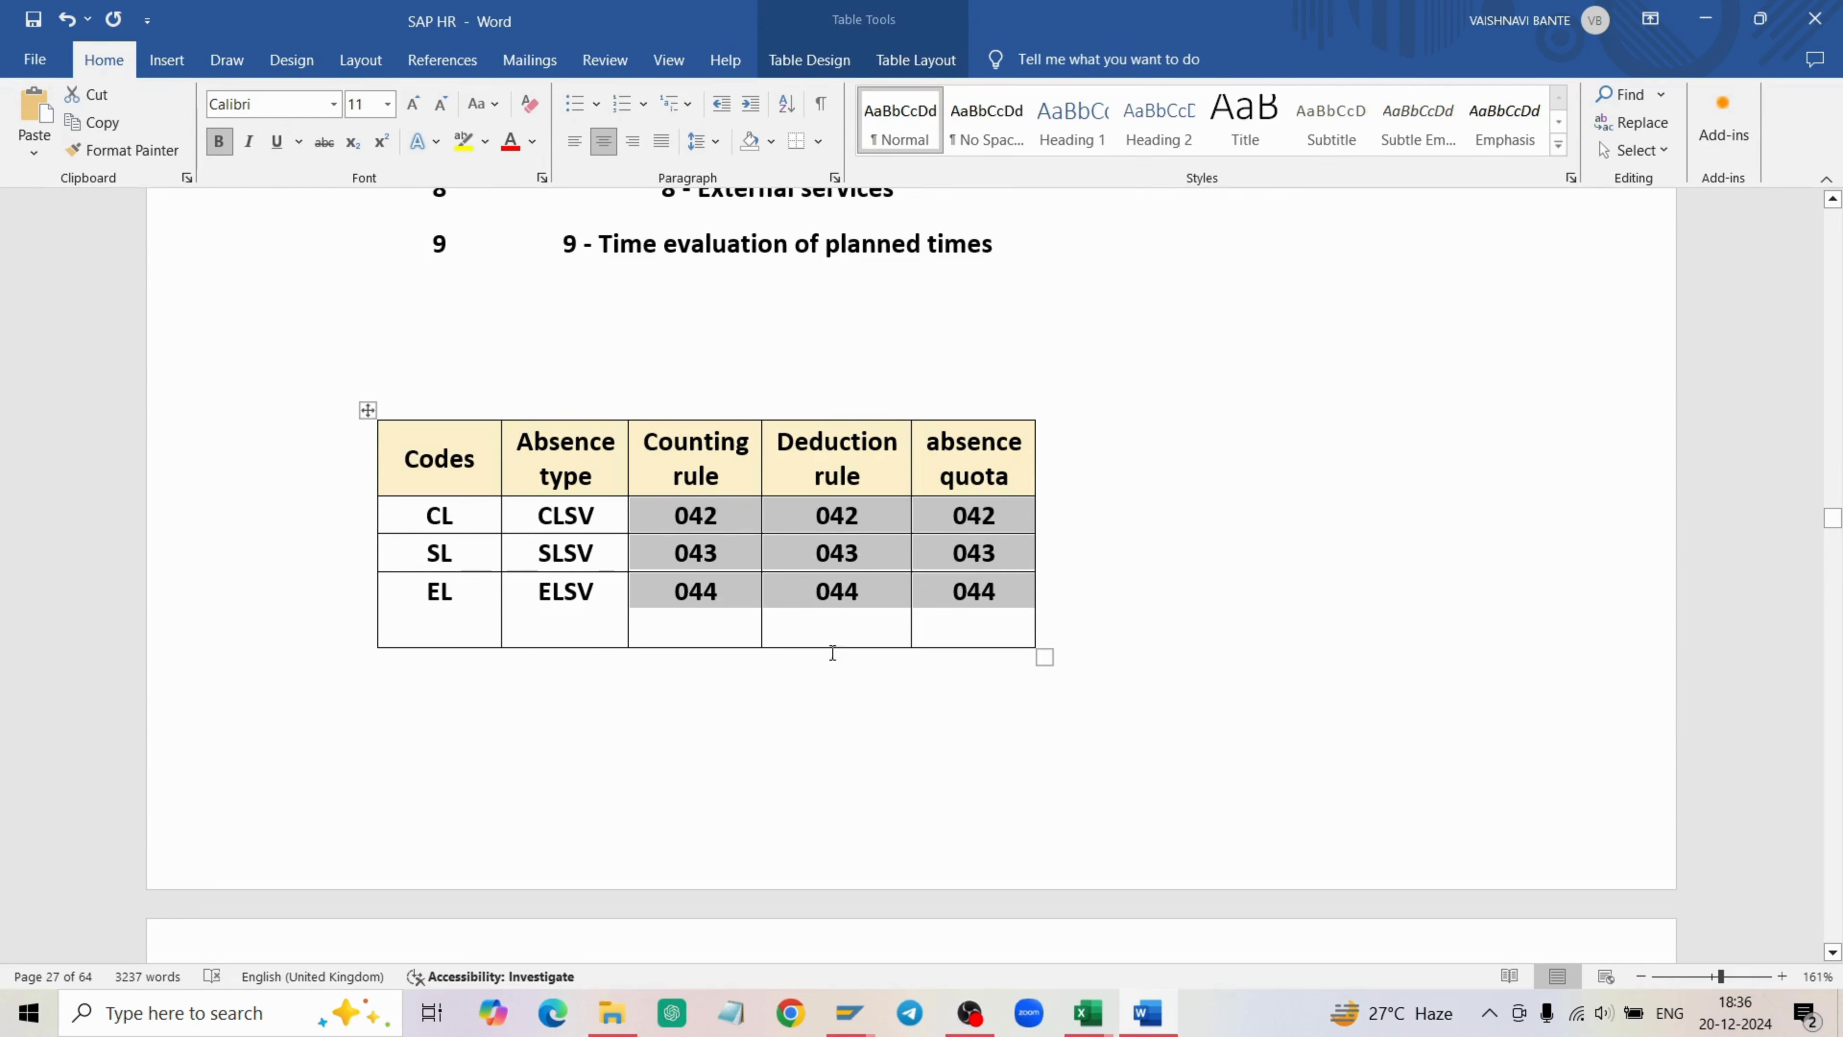
pyautogui.click(466, 506)
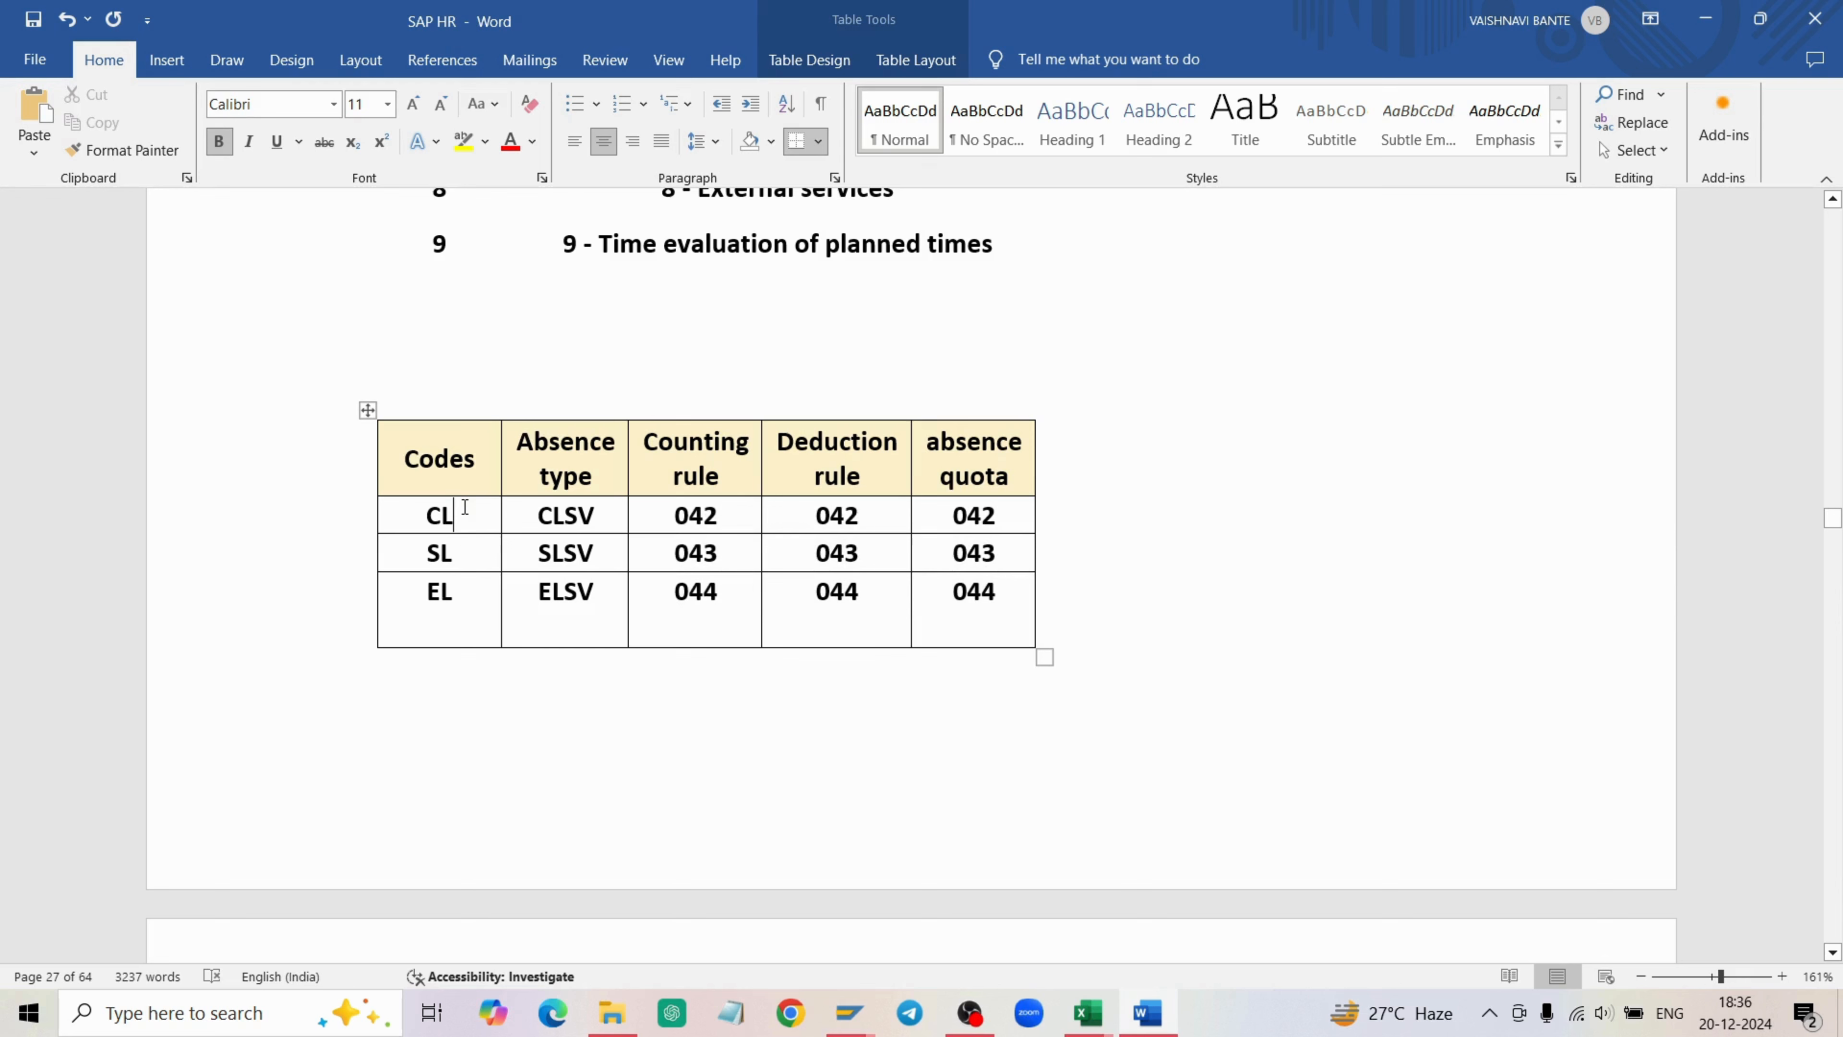
pyautogui.click(466, 550)
pyautogui.click(465, 600)
pyautogui.moveTo(666, 511); pyautogui.dragTo(978, 628)
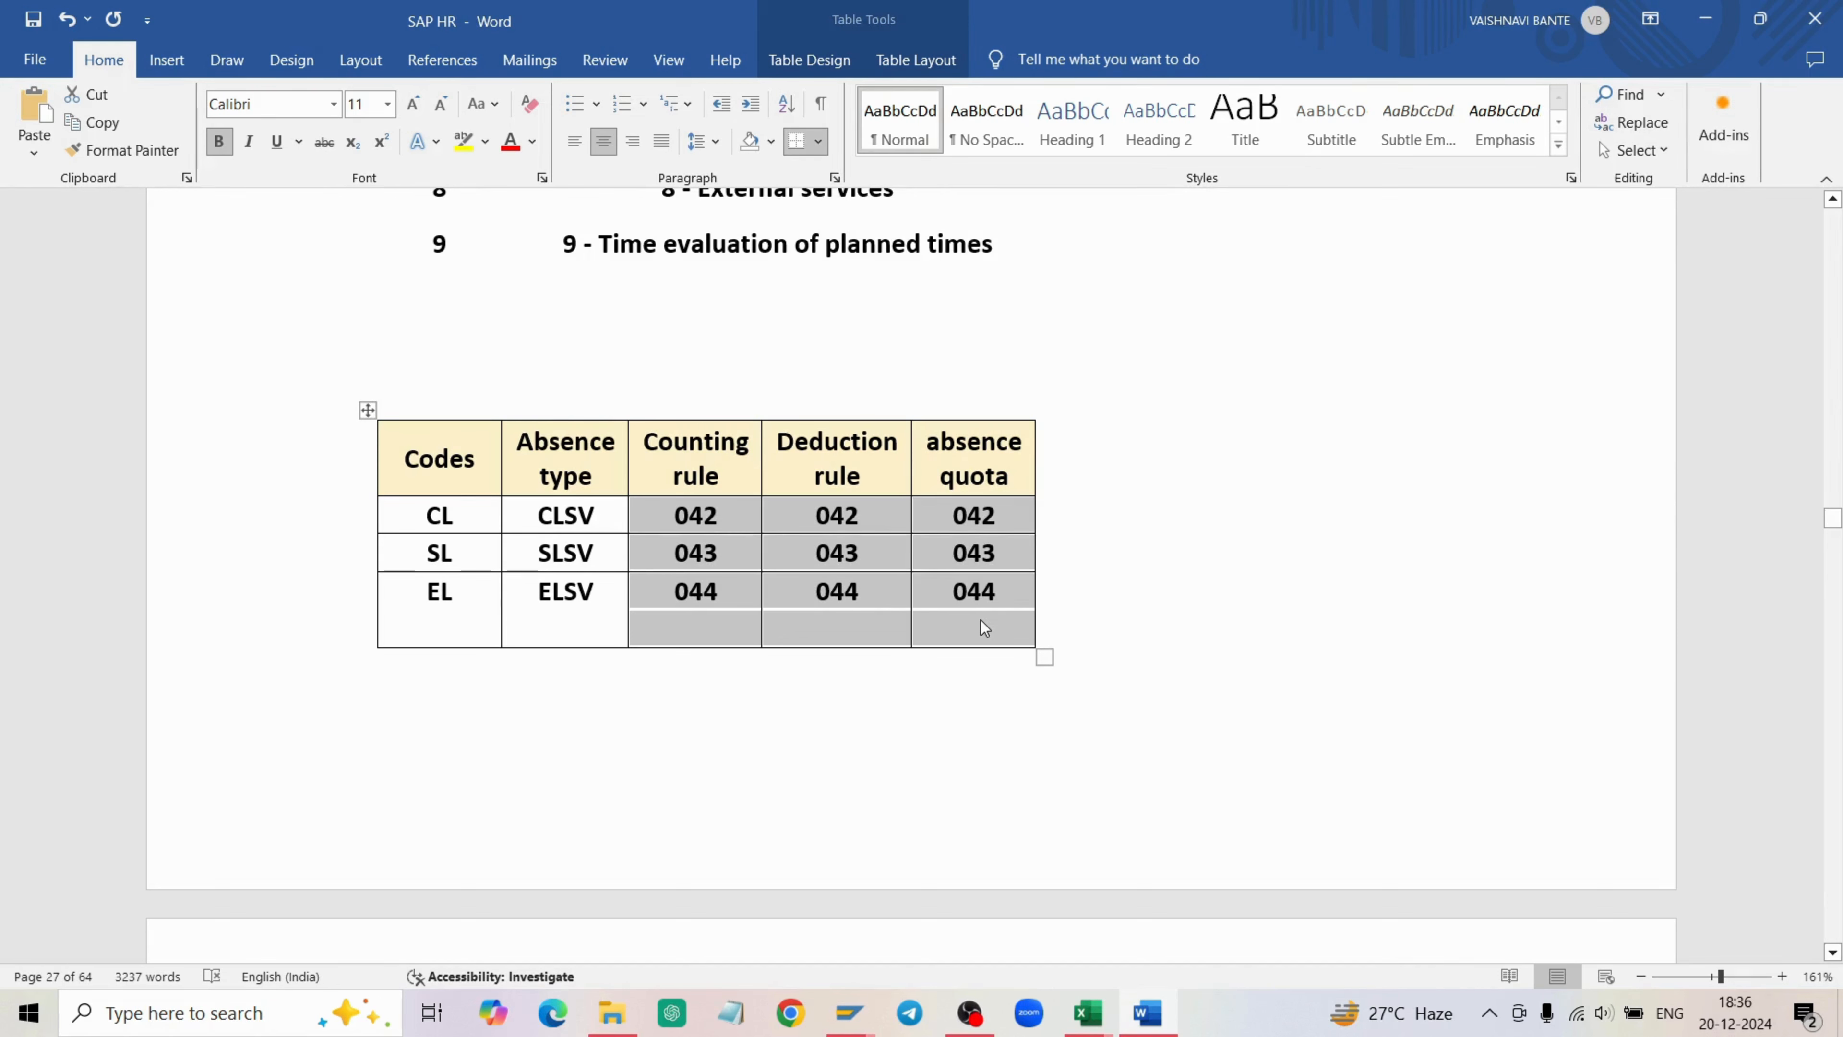
pyautogui.click(820, 699)
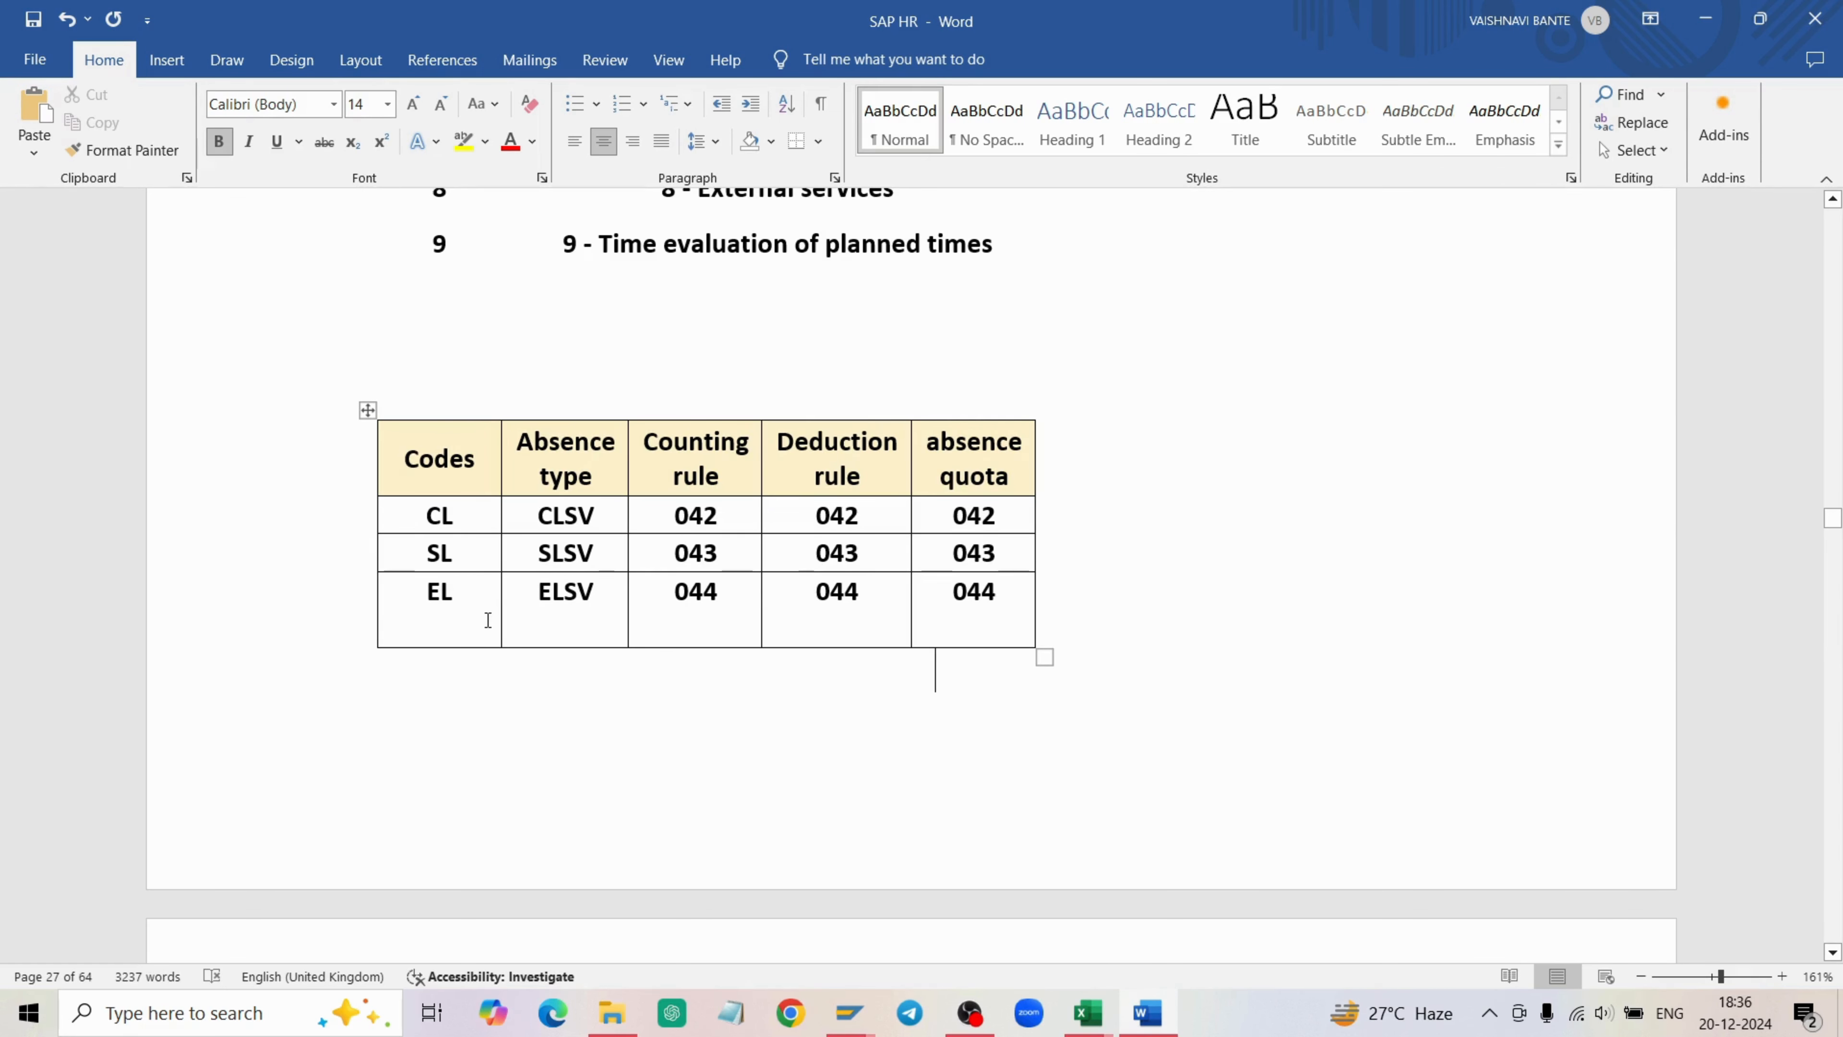
# Read through the three entries of the Time constraint table, including the rules on gaps, overlapping and their infotype examples.
pyautogui.scroll(-8, 998, 589)
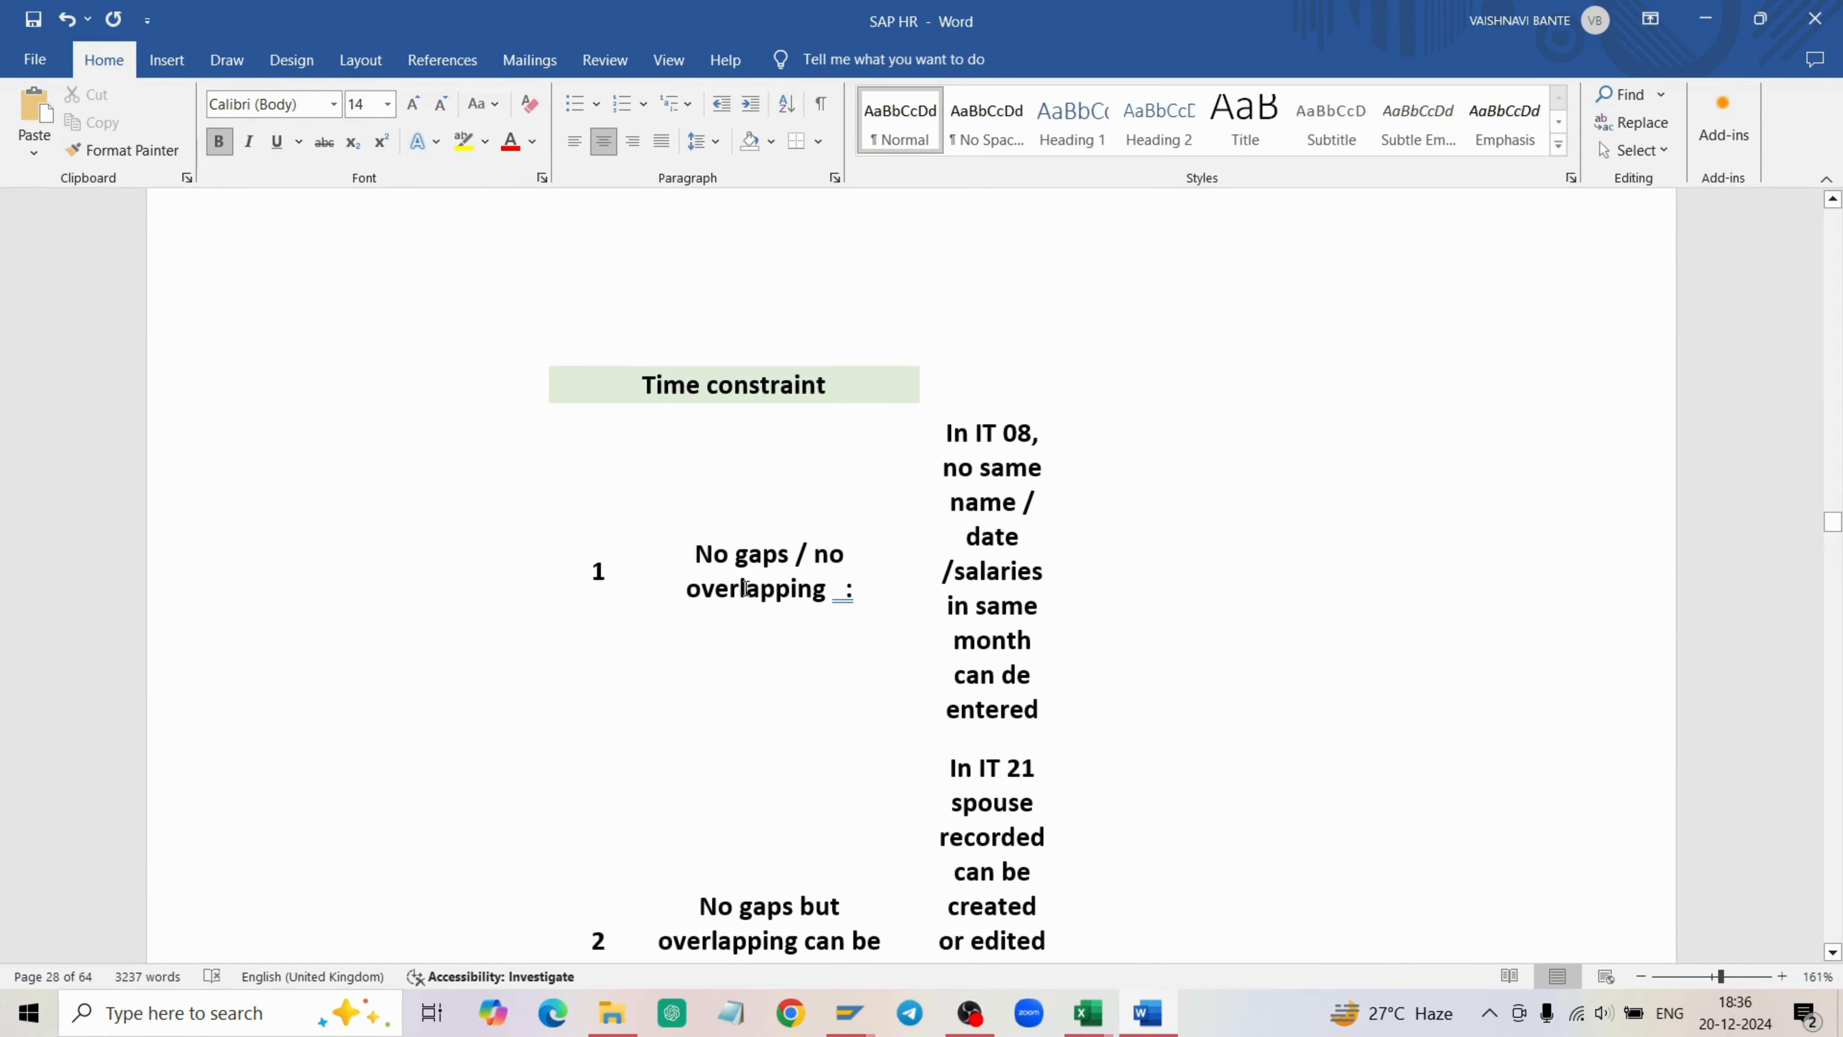
pyautogui.scroll(-1, 746, 588)
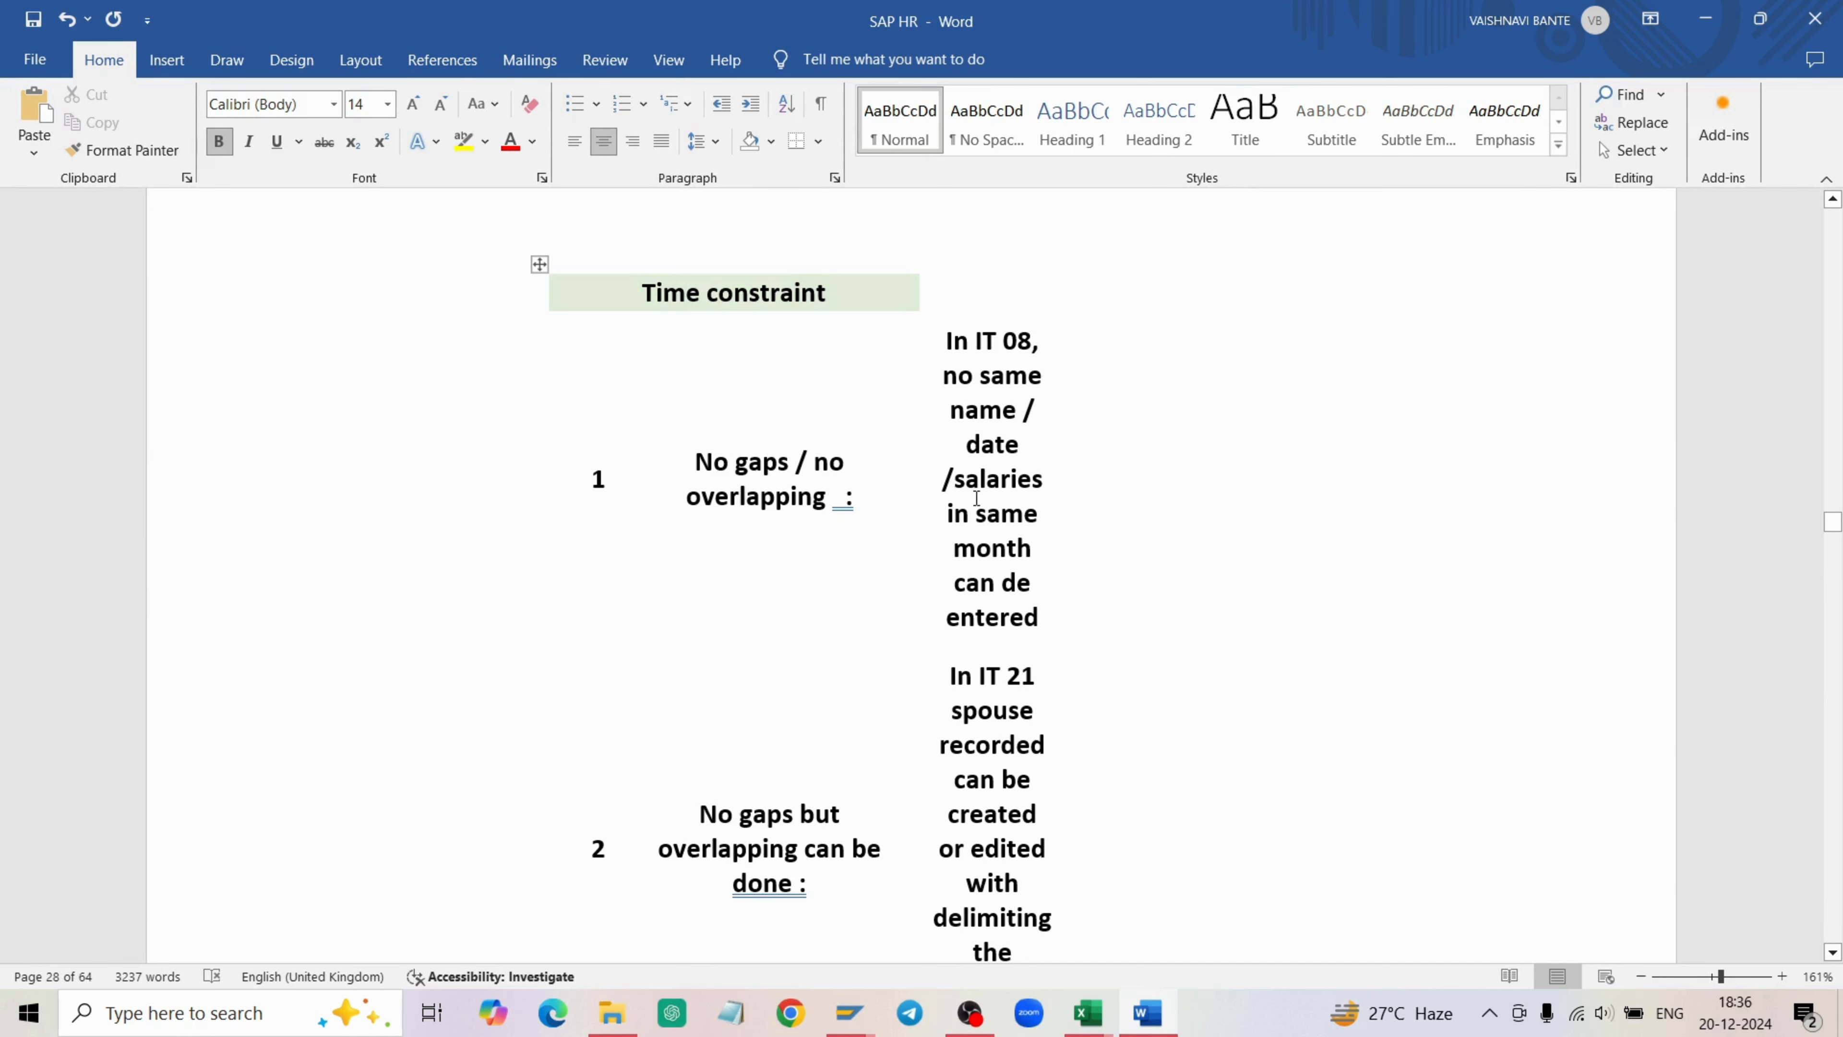
pyautogui.scroll(-1, 921, 514)
pyautogui.scroll(-1, 774, 689)
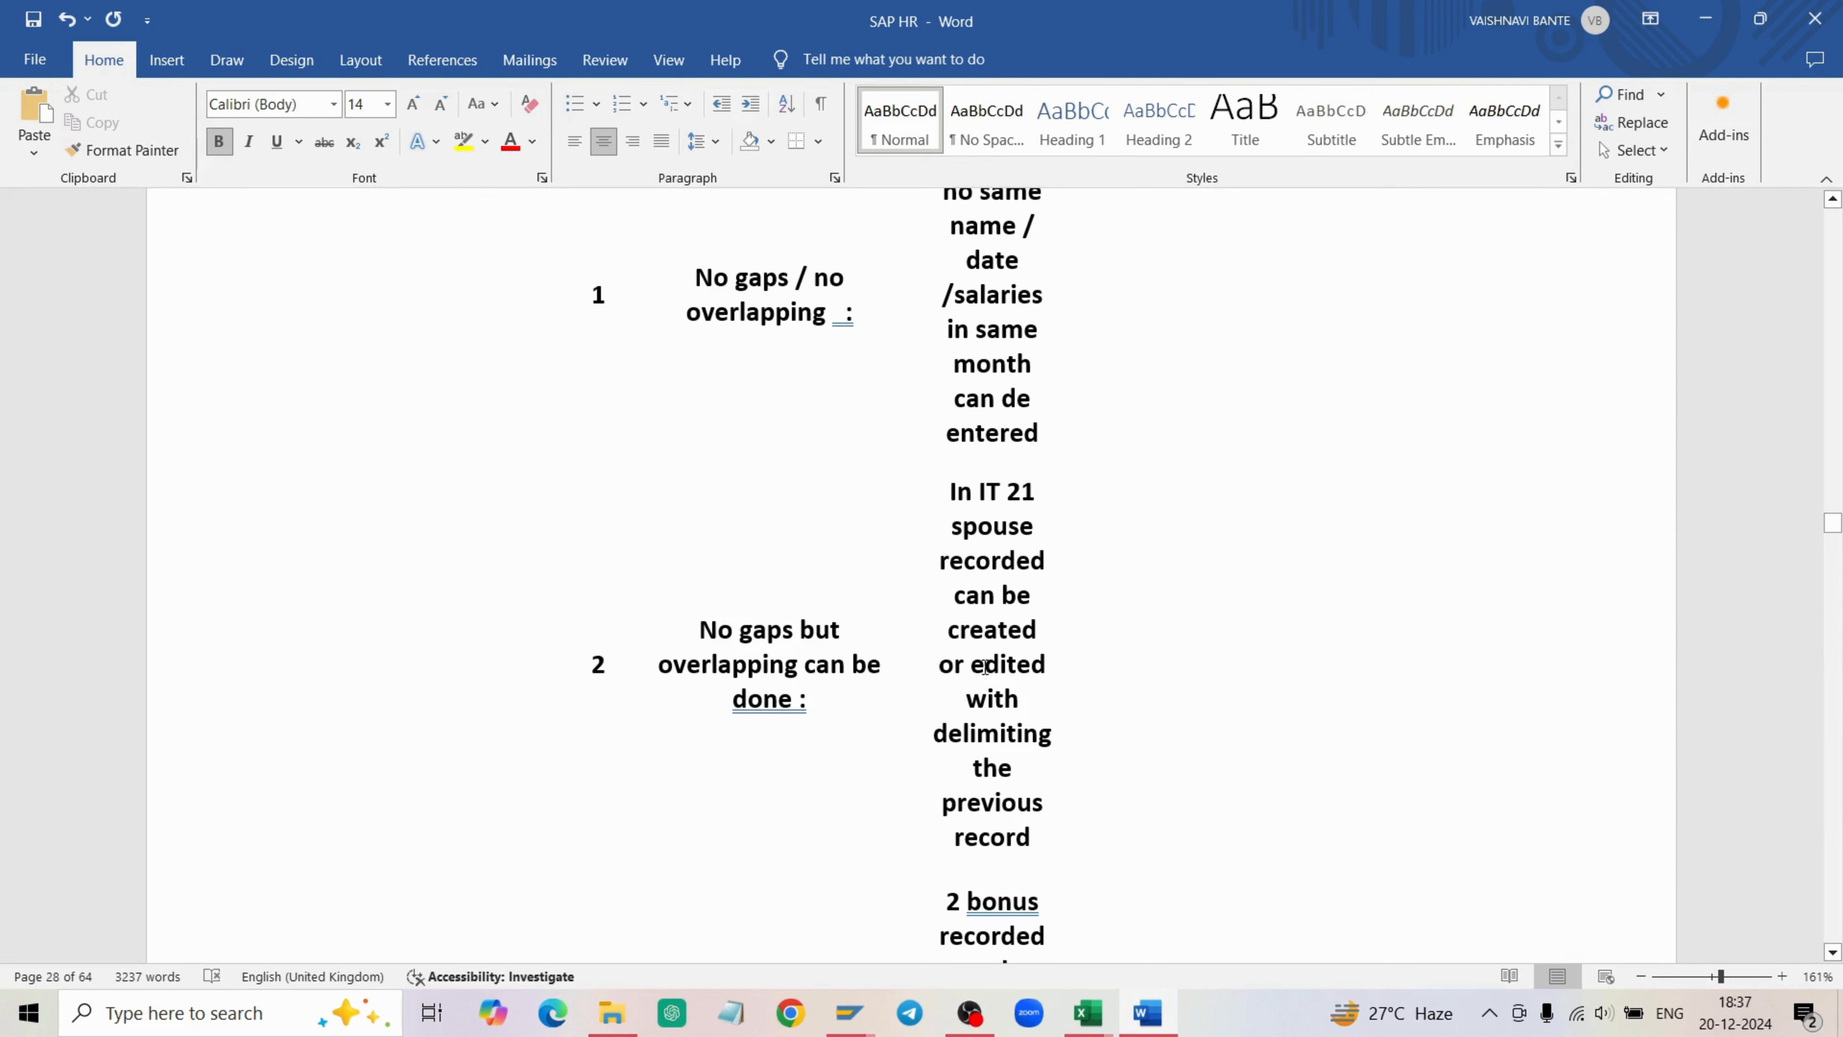
pyautogui.scroll(-1, 999, 713)
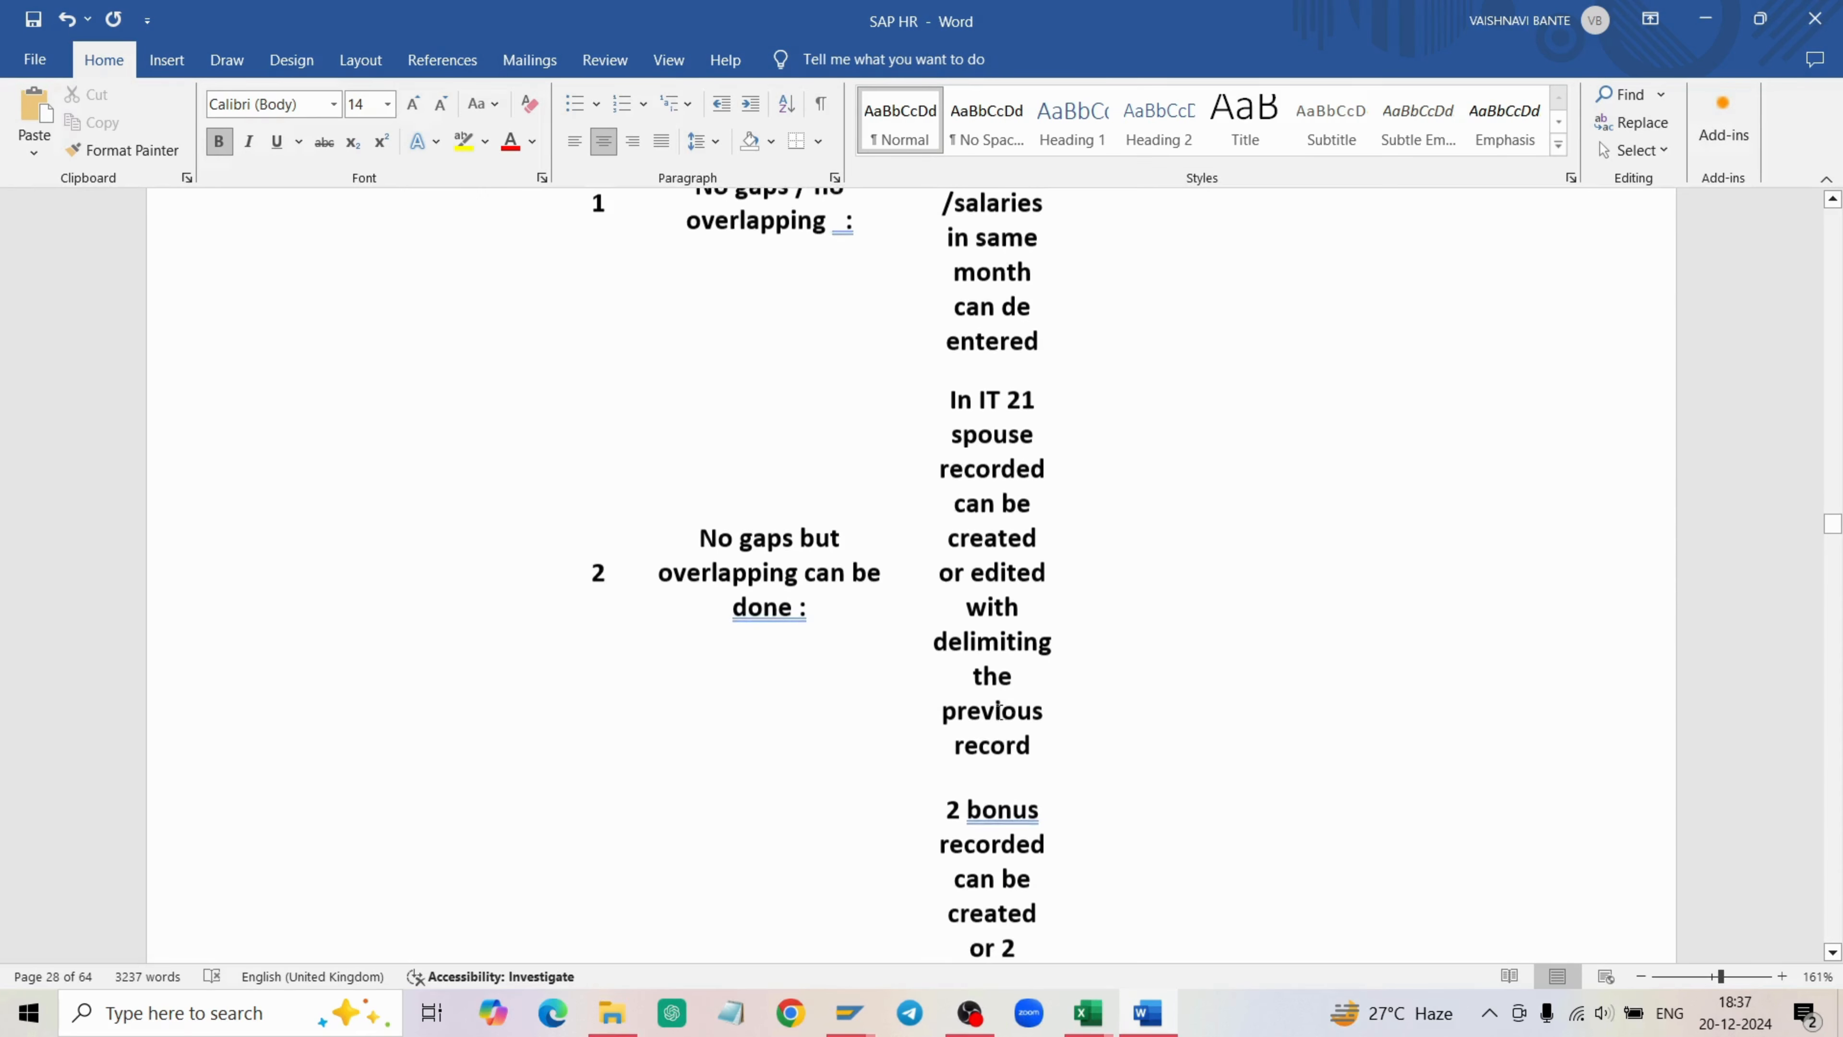
pyautogui.scroll(-2, 1008, 755)
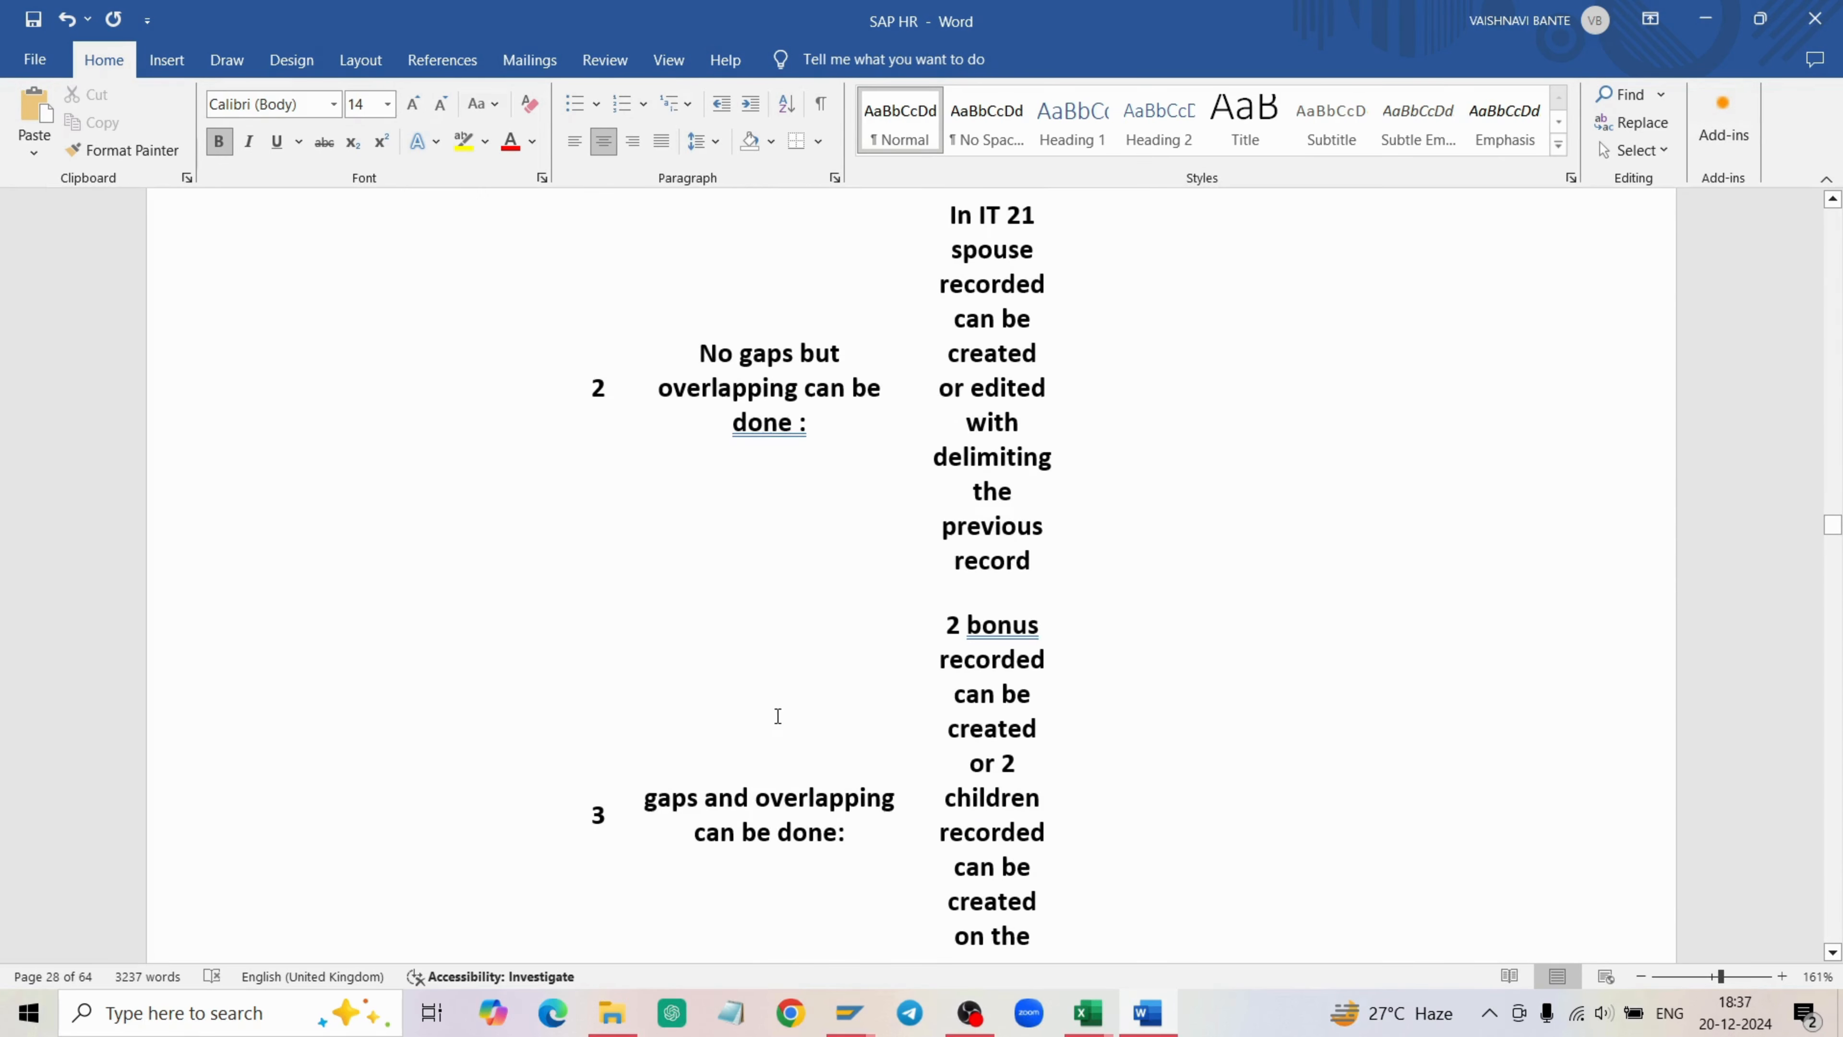
pyautogui.scroll(-2, 778, 716)
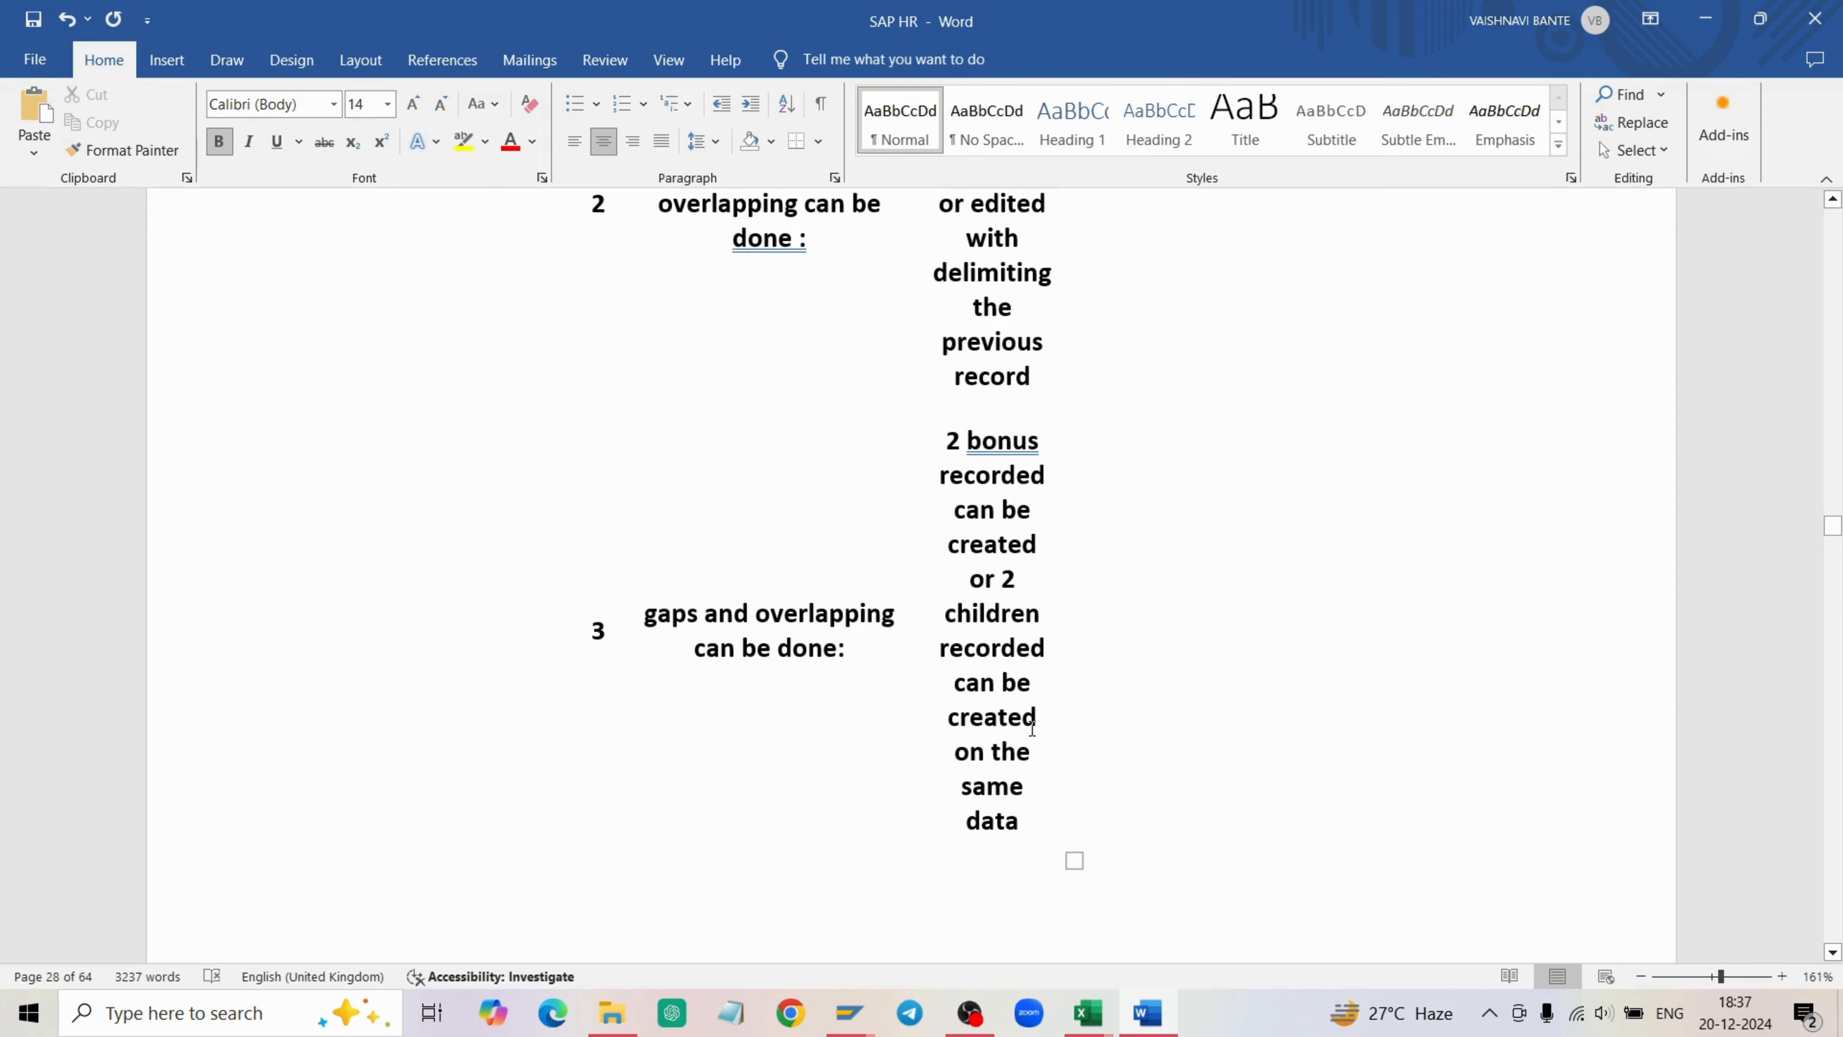
pyautogui.scroll(-3, 1032, 728)
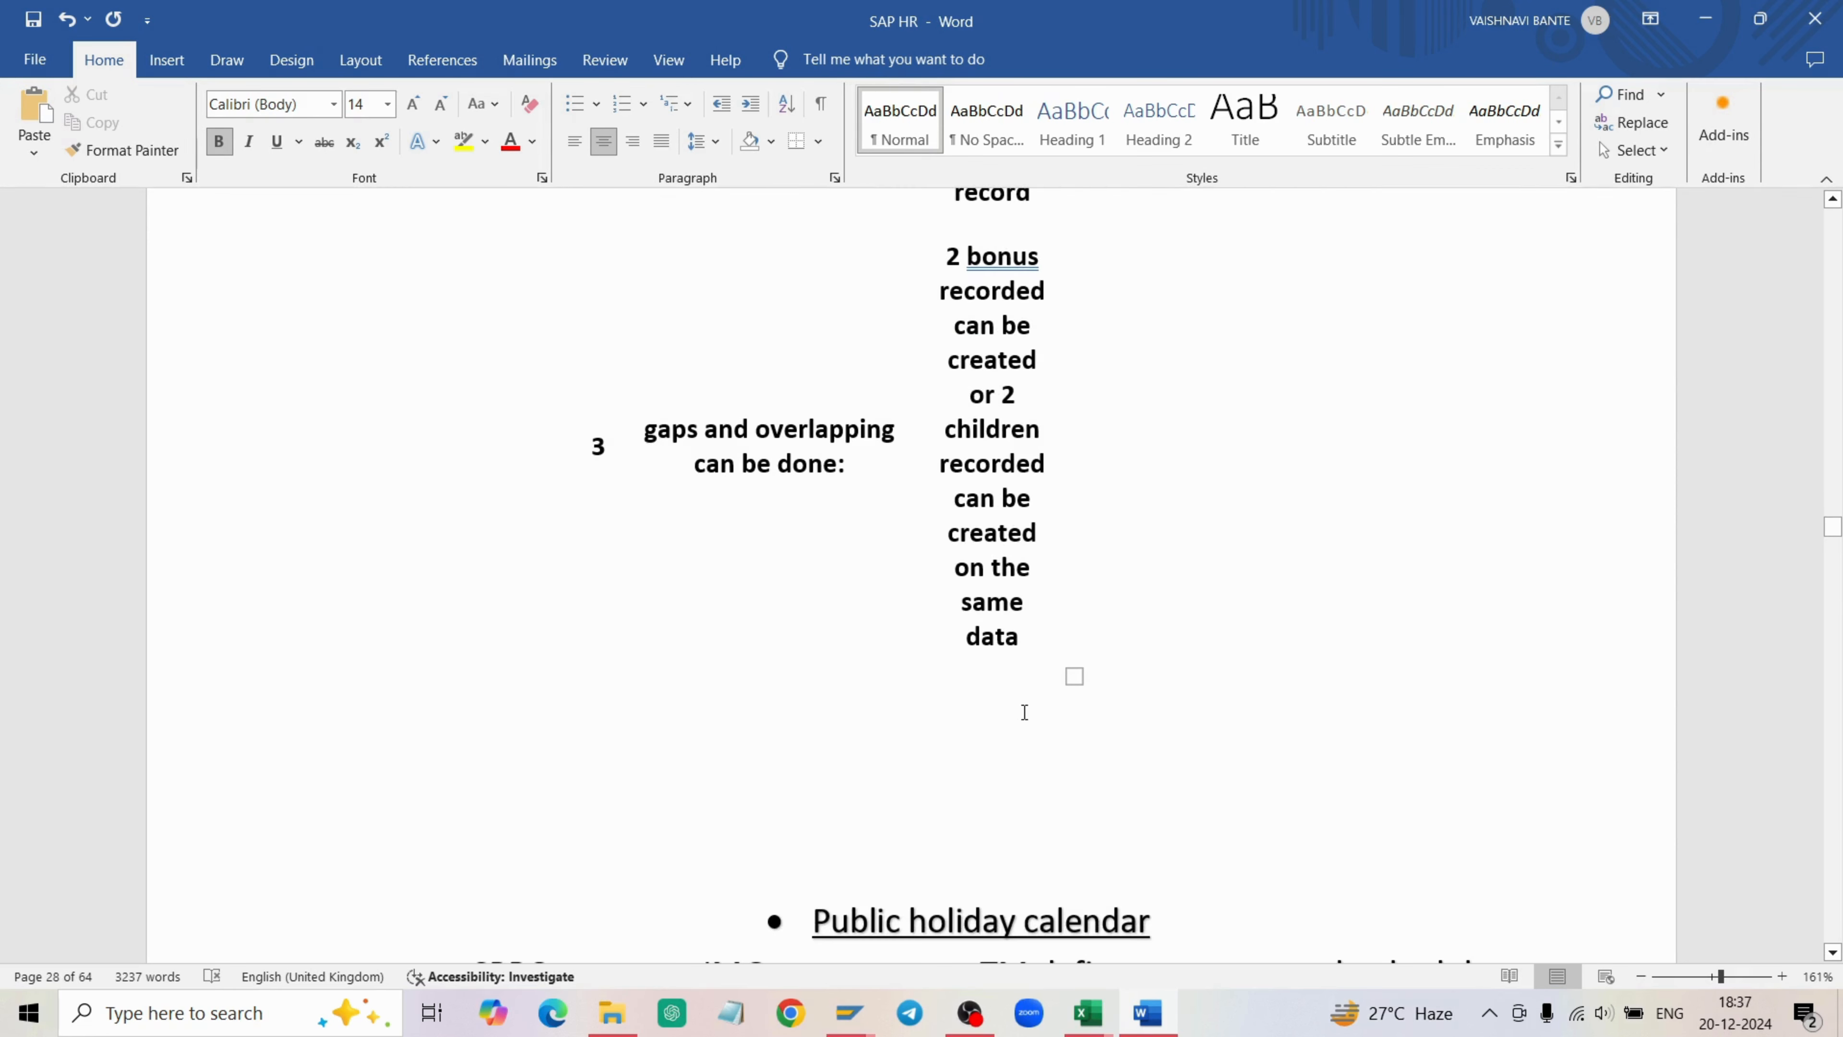
# Look back over the notes from the Time constraint table up to the TIME MANAGEMENT ( TM ) heading.
pyautogui.scroll(12, 1025, 713)
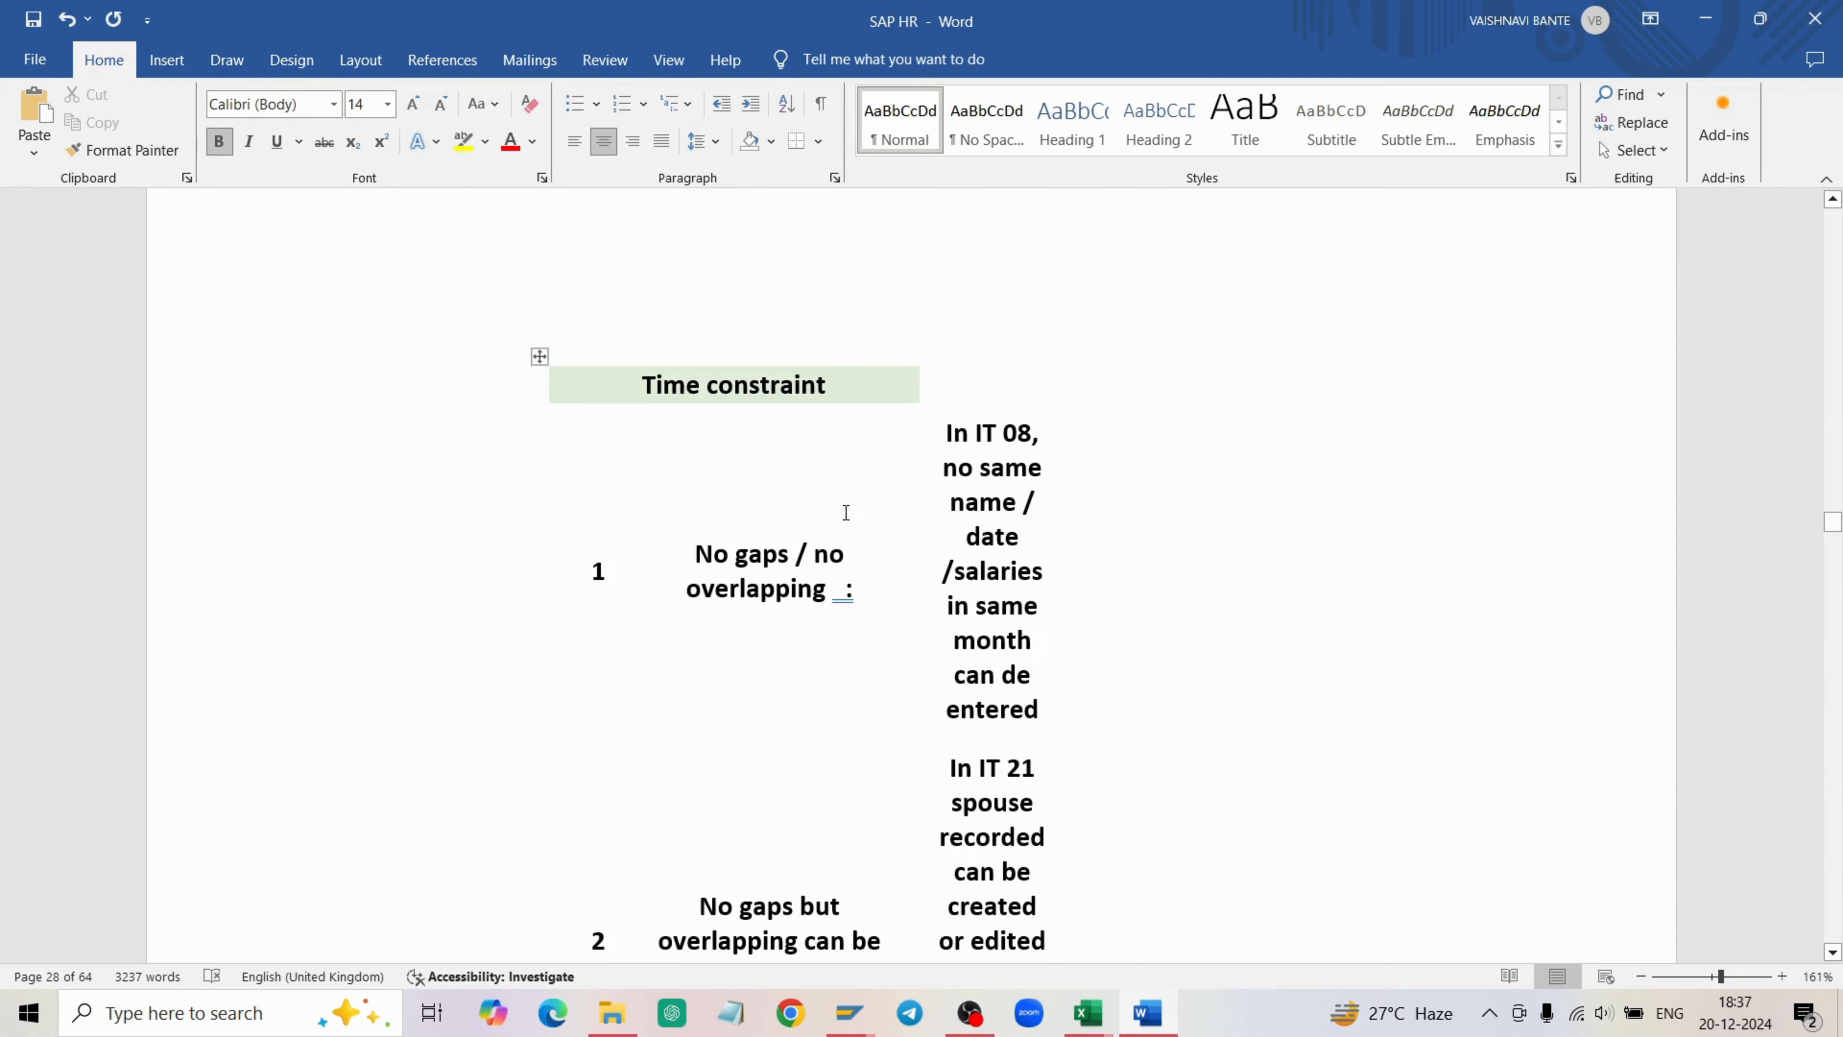
pyautogui.scroll(4, 761, 335)
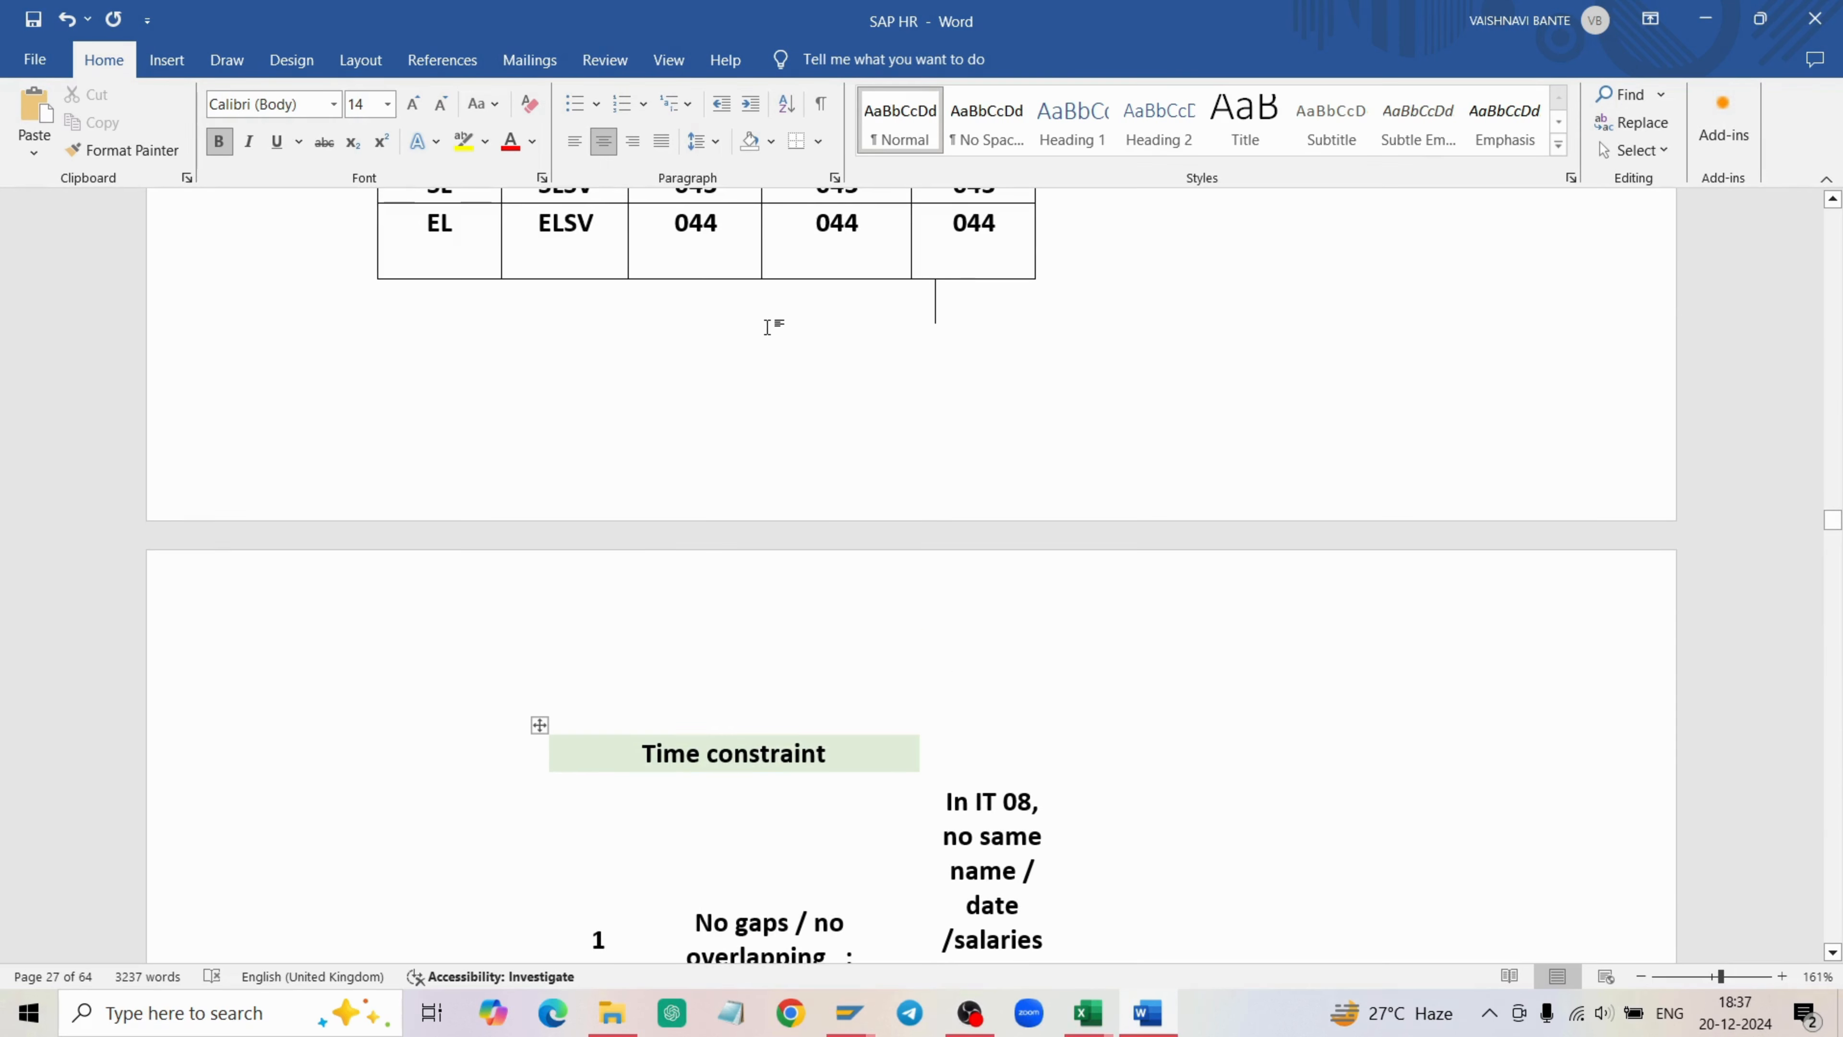
pyautogui.scroll(3, 769, 323)
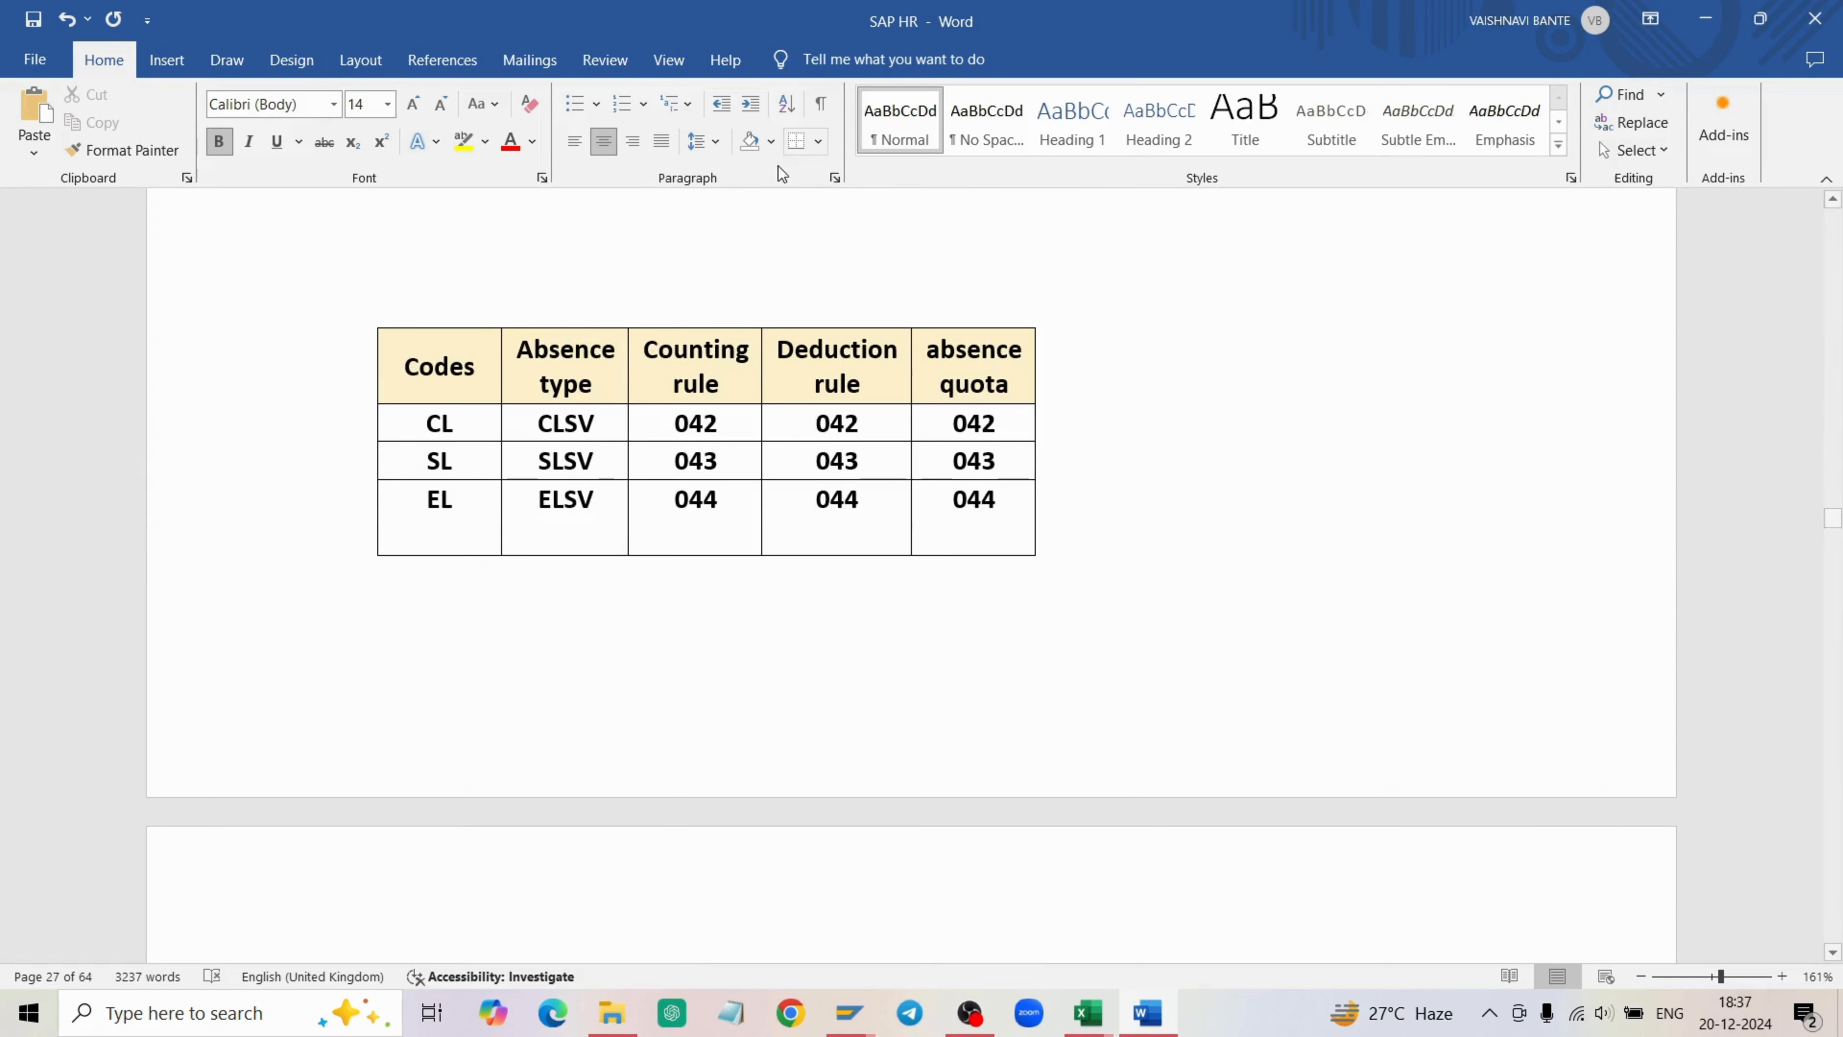
pyautogui.scroll(2, 740, 414)
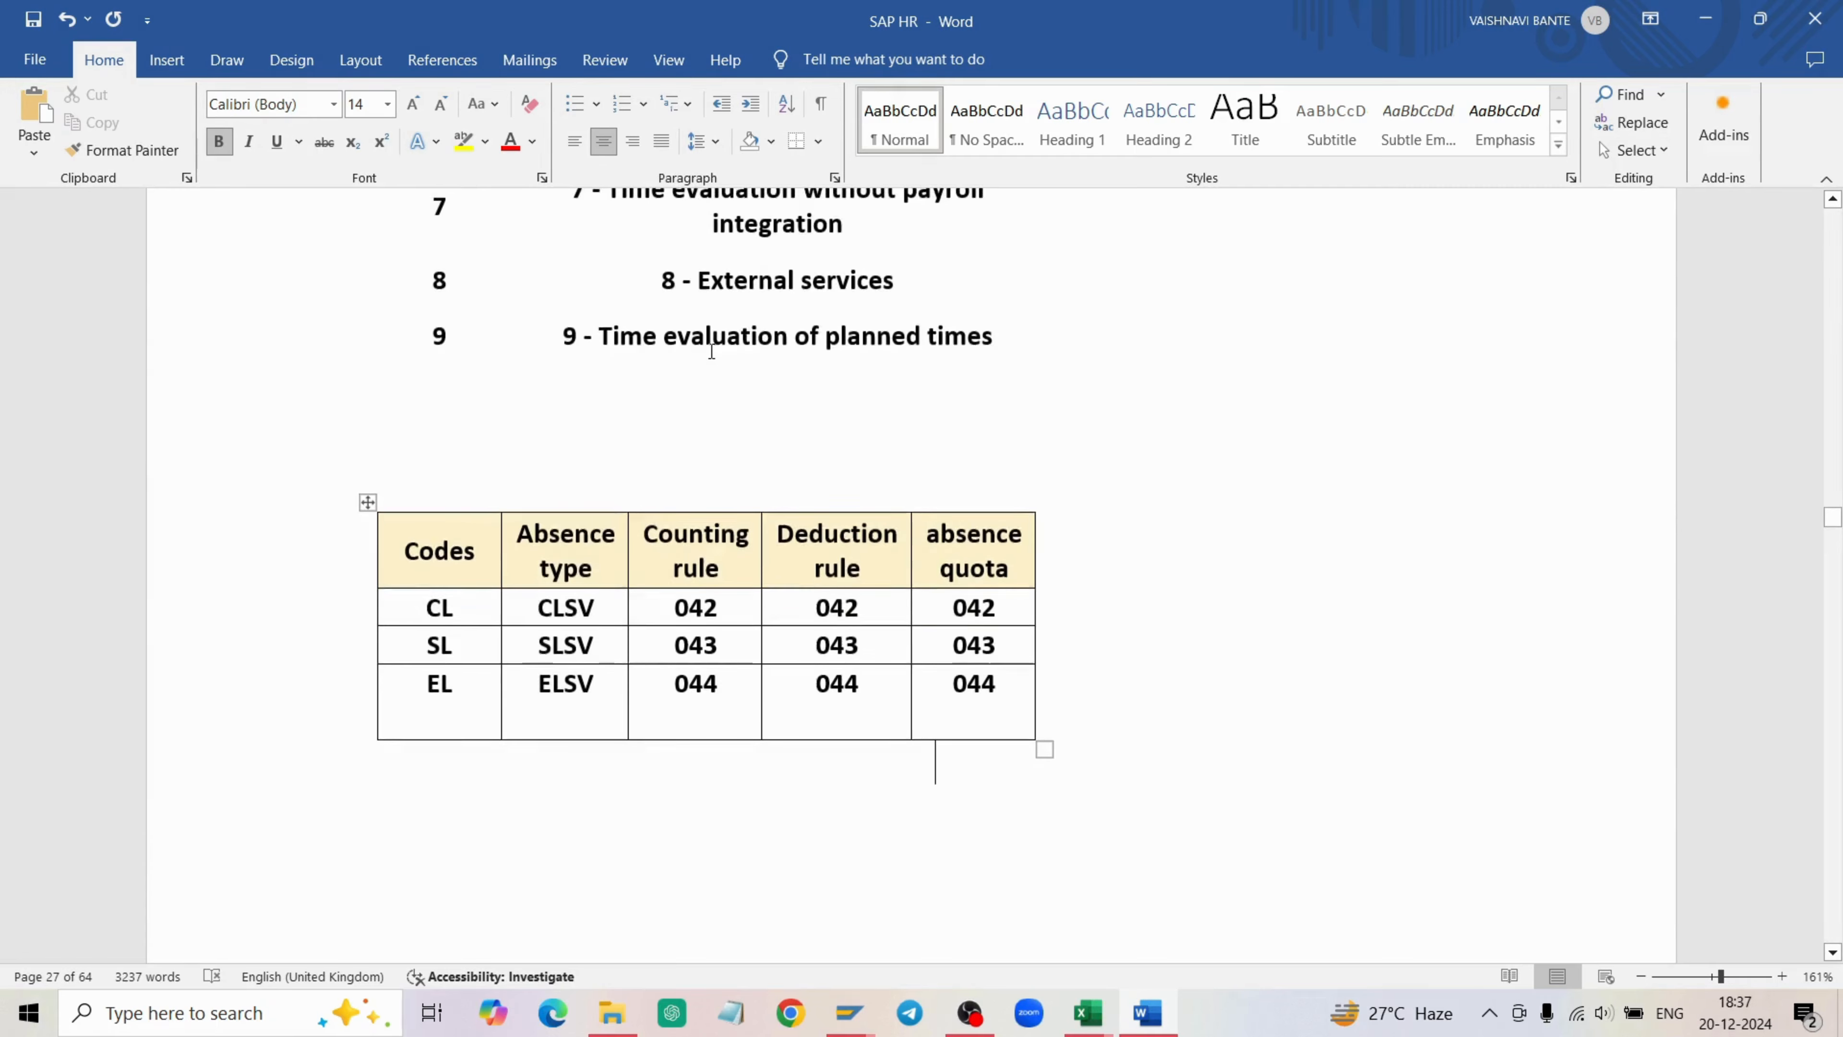
pyautogui.scroll(5, 711, 353)
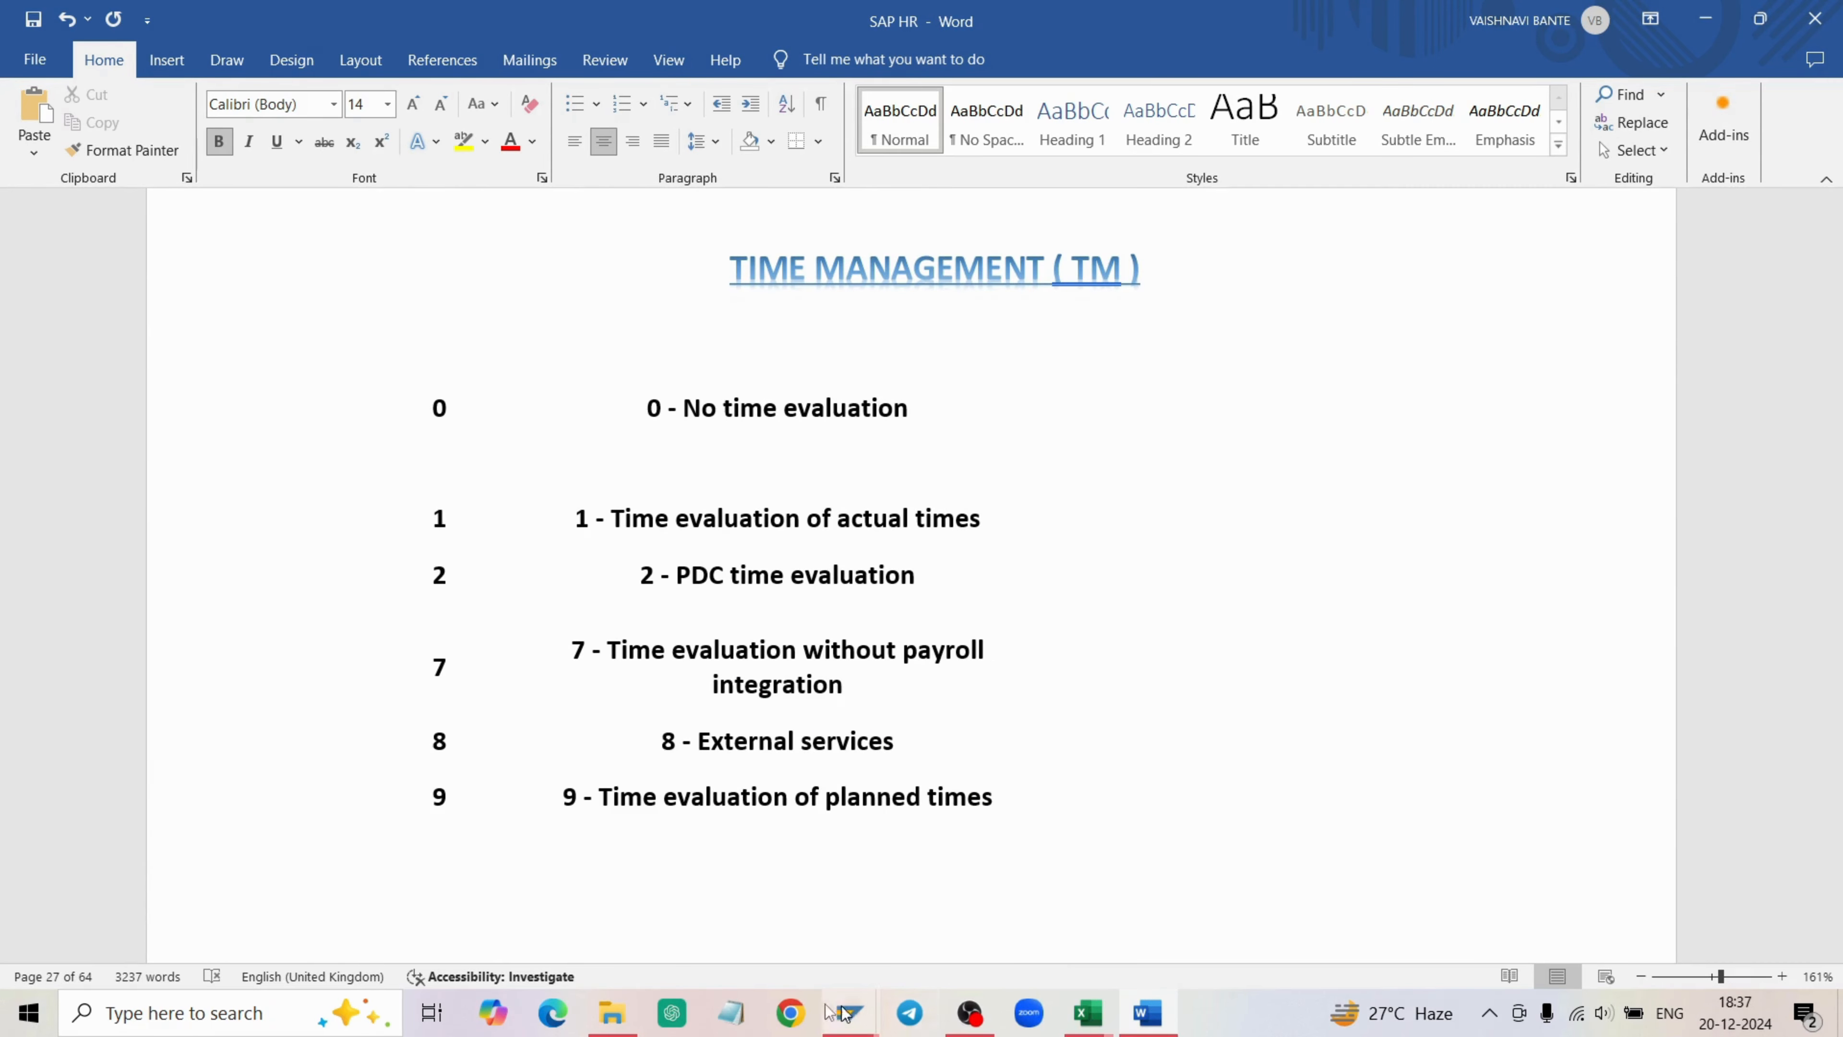
# Switch to the SAP session showing Change Public Holidays with the fixed-date holiday form.
pyautogui.click(864, 946)
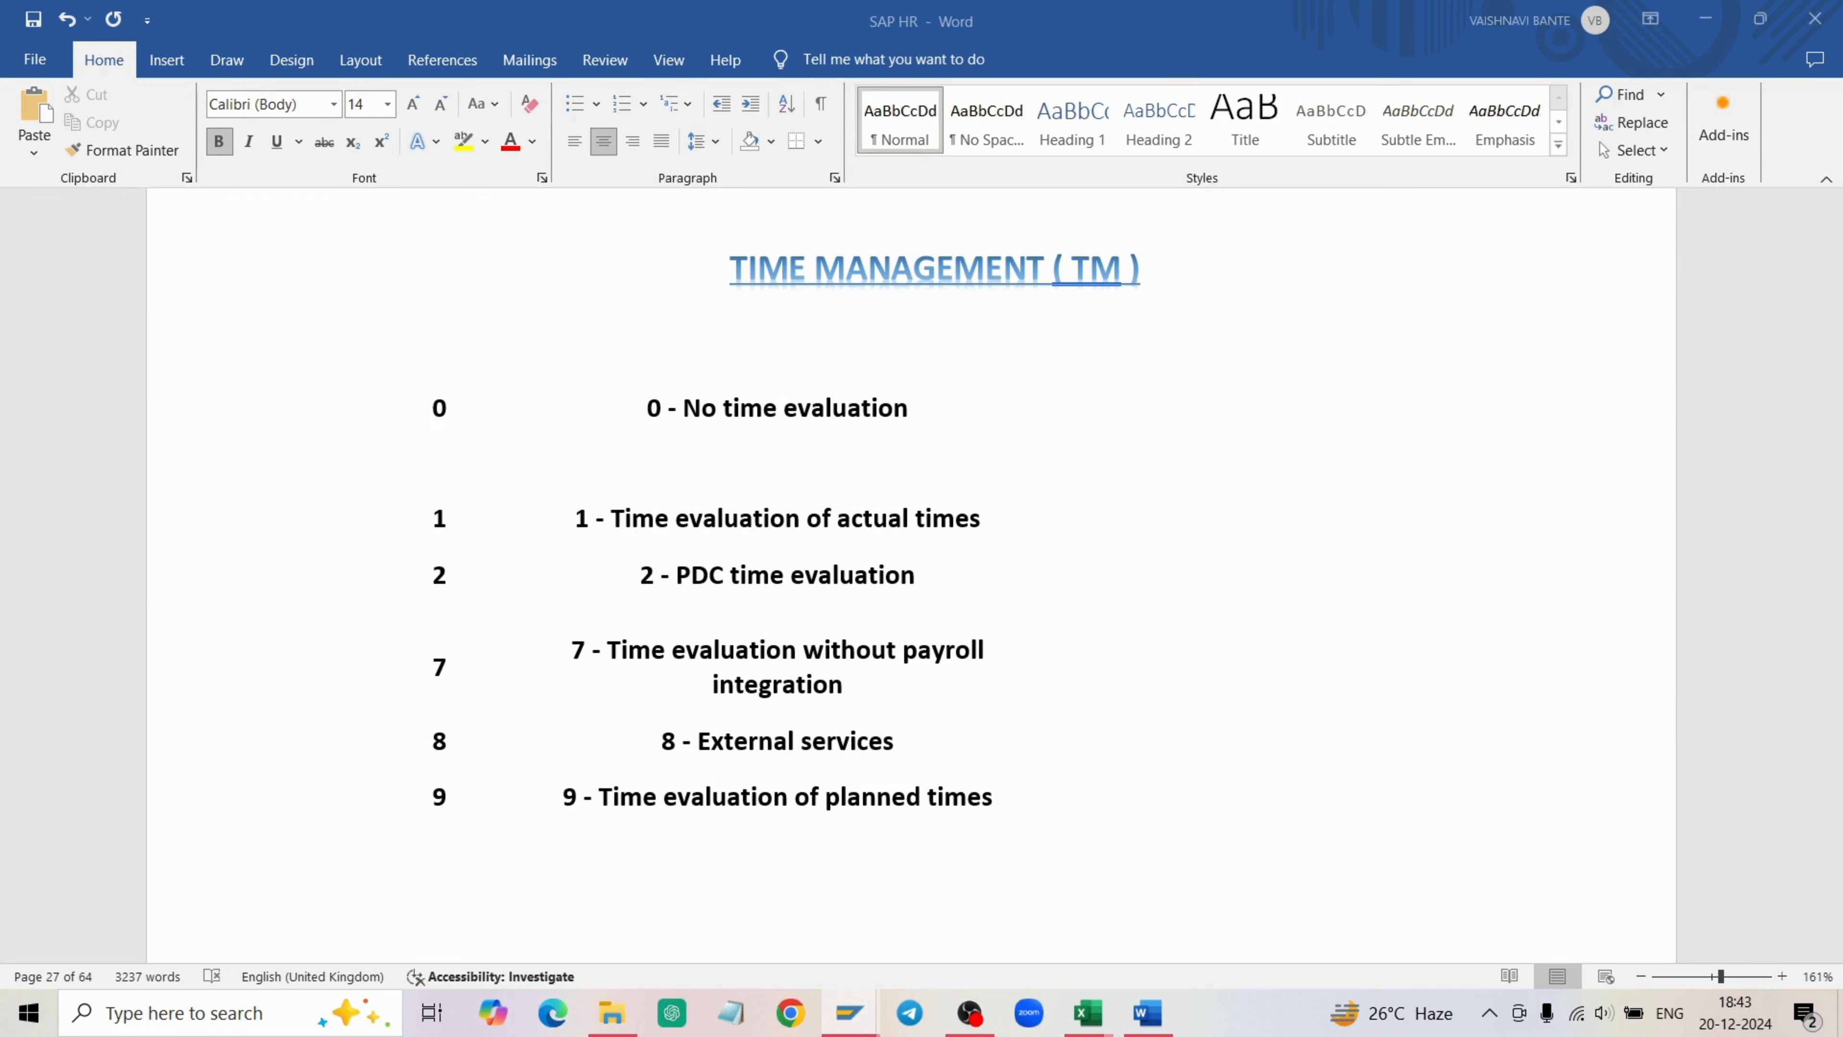
pyautogui.click(1841, 1013)
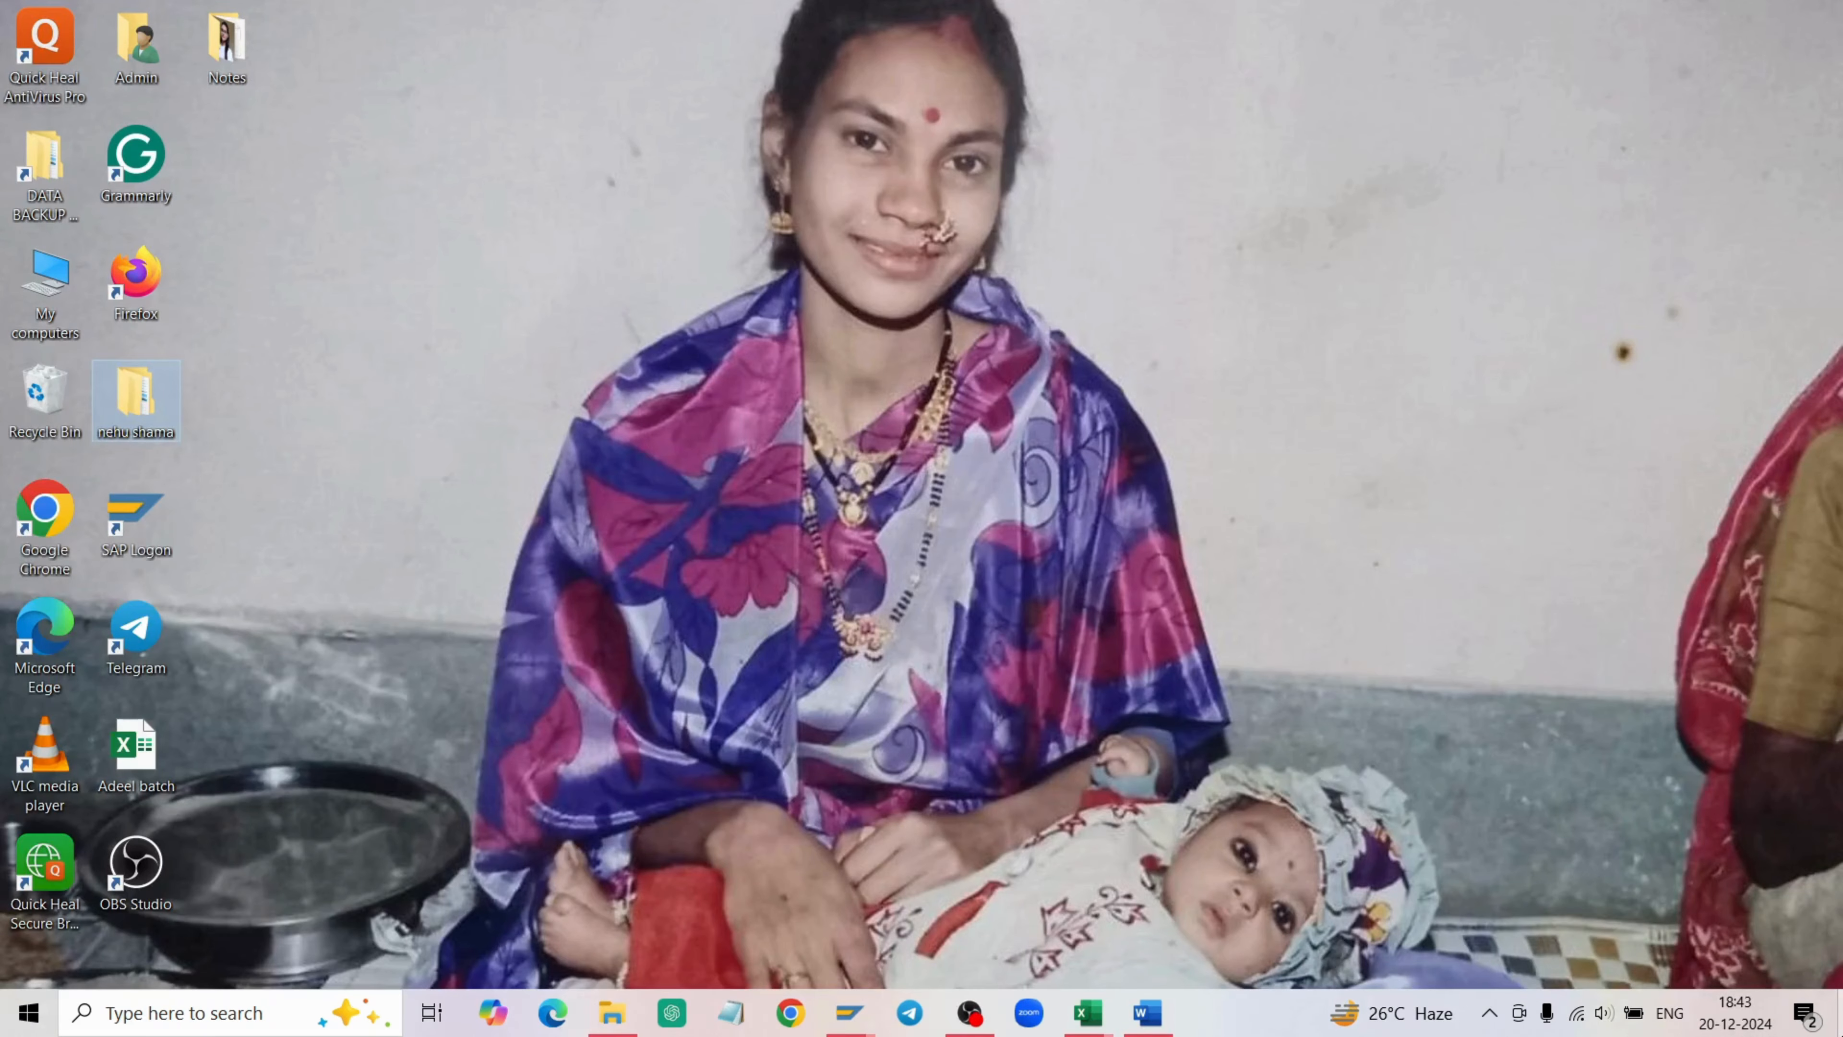
pyautogui.click(849, 1013)
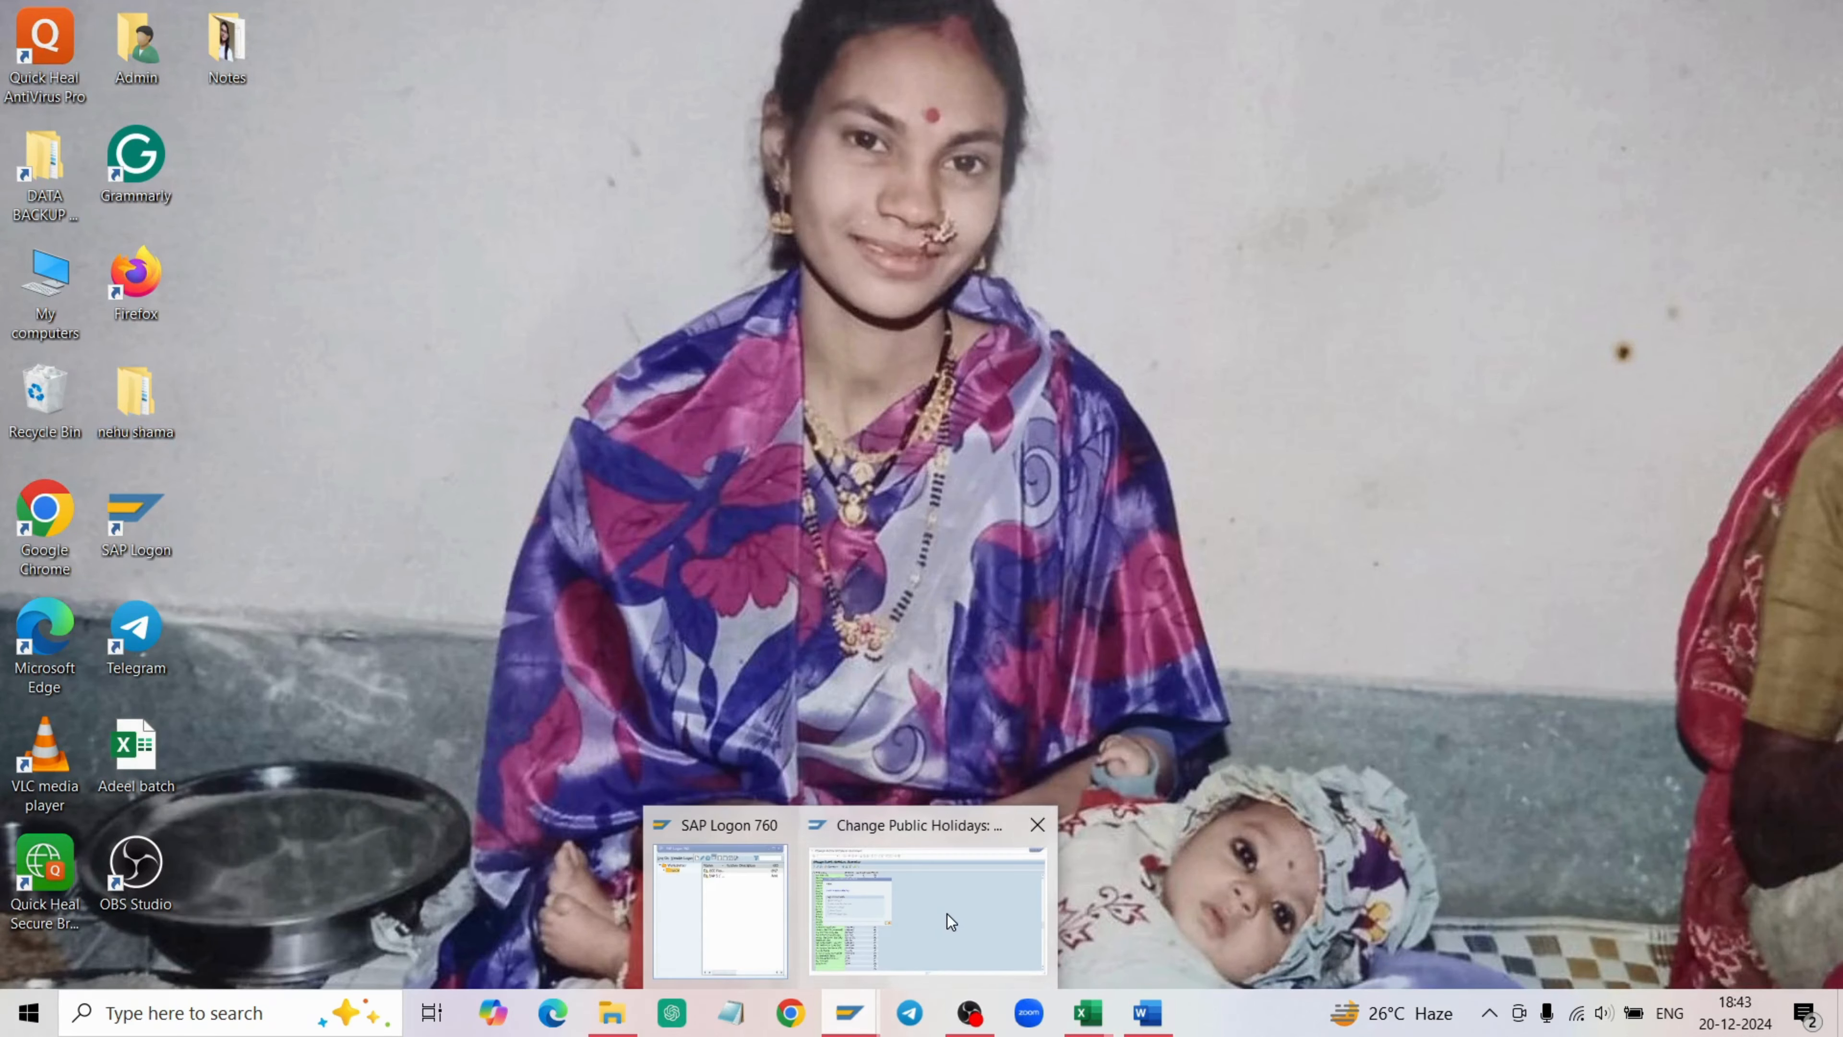
pyautogui.click(950, 922)
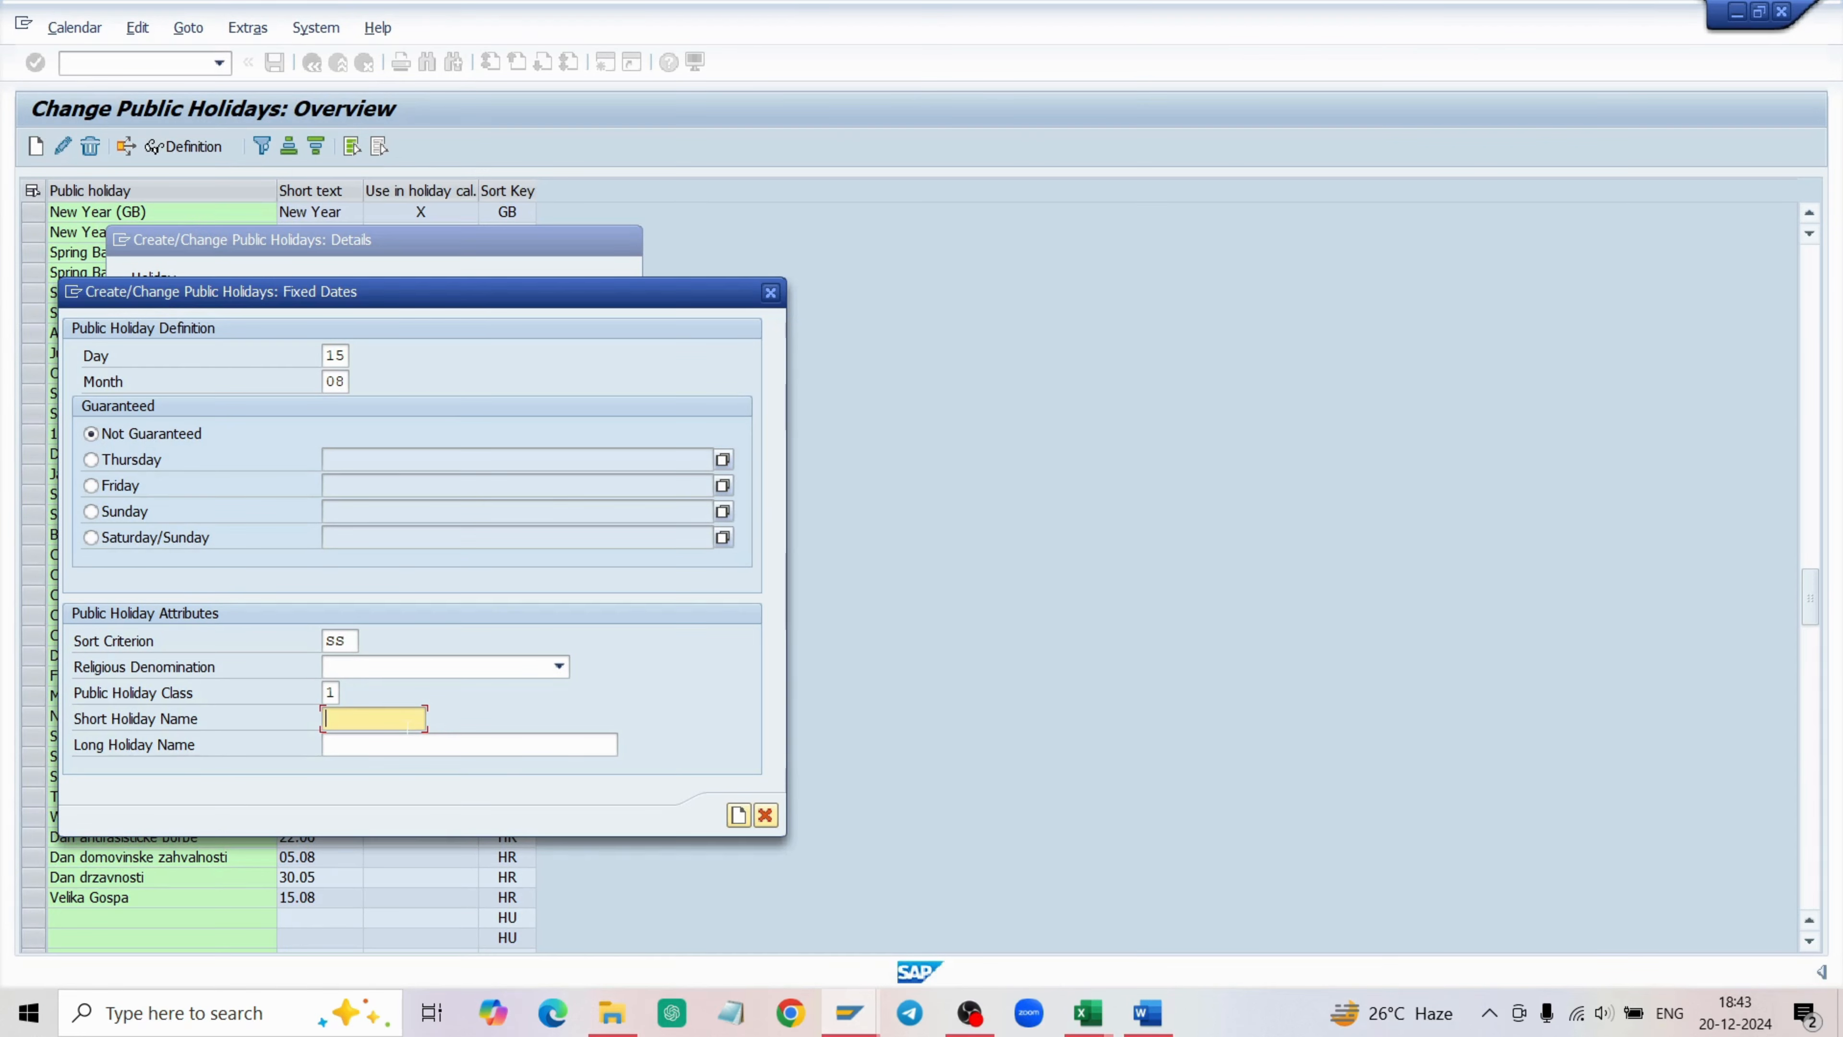
pyautogui.write('independan')
pyautogui.press('BackSpace')
pyautogui.press('BackSpace')
pyautogui.press('BackSpace')
pyautogui.press('BackSpace')
pyautogui.press('BackSpace')
pyautogui.press('BackSpace')
pyautogui.press('BackSpace')
pyautogui.press('BackSpace')
pyautogui.press('BackSpace')
pyautogui.press('BackSpace')
# Give the fixed-date holiday the short name "IND day" and long name "Independance day", then create it, acknowledging the transport notes.
pyautogui.write('IND day')
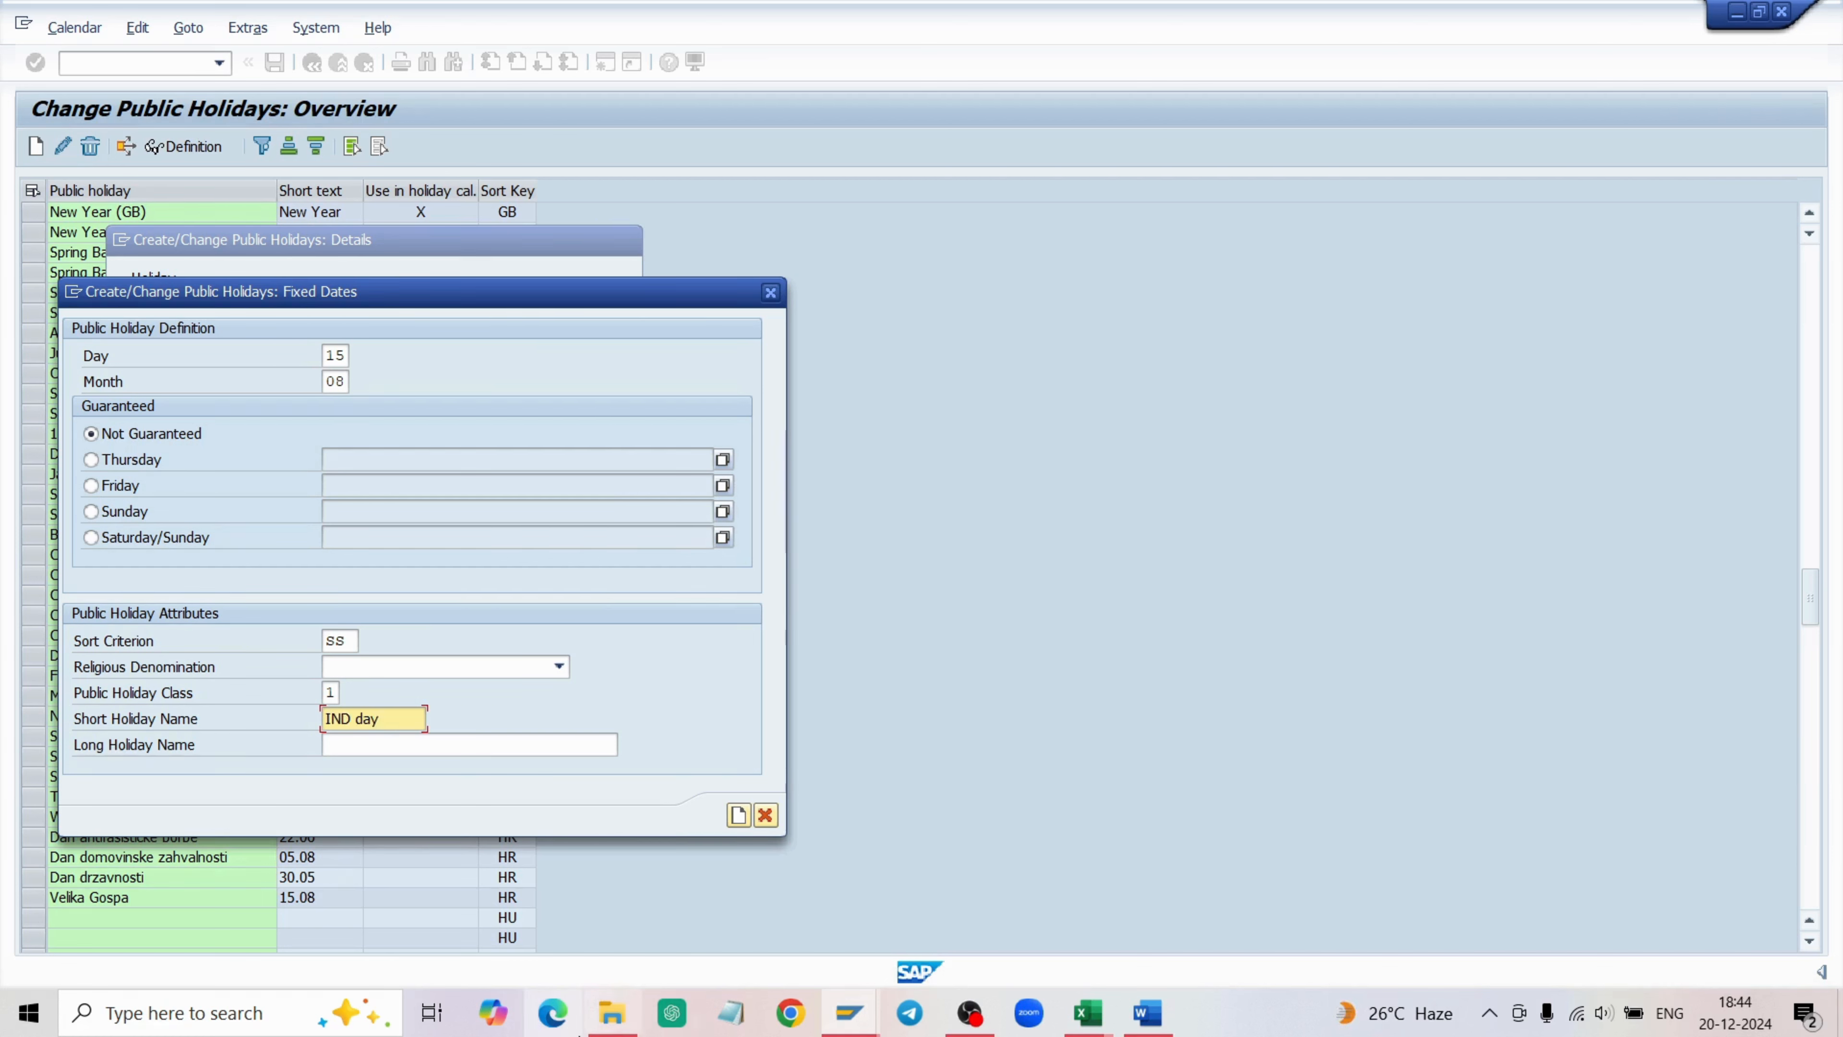
pyautogui.click(501, 752)
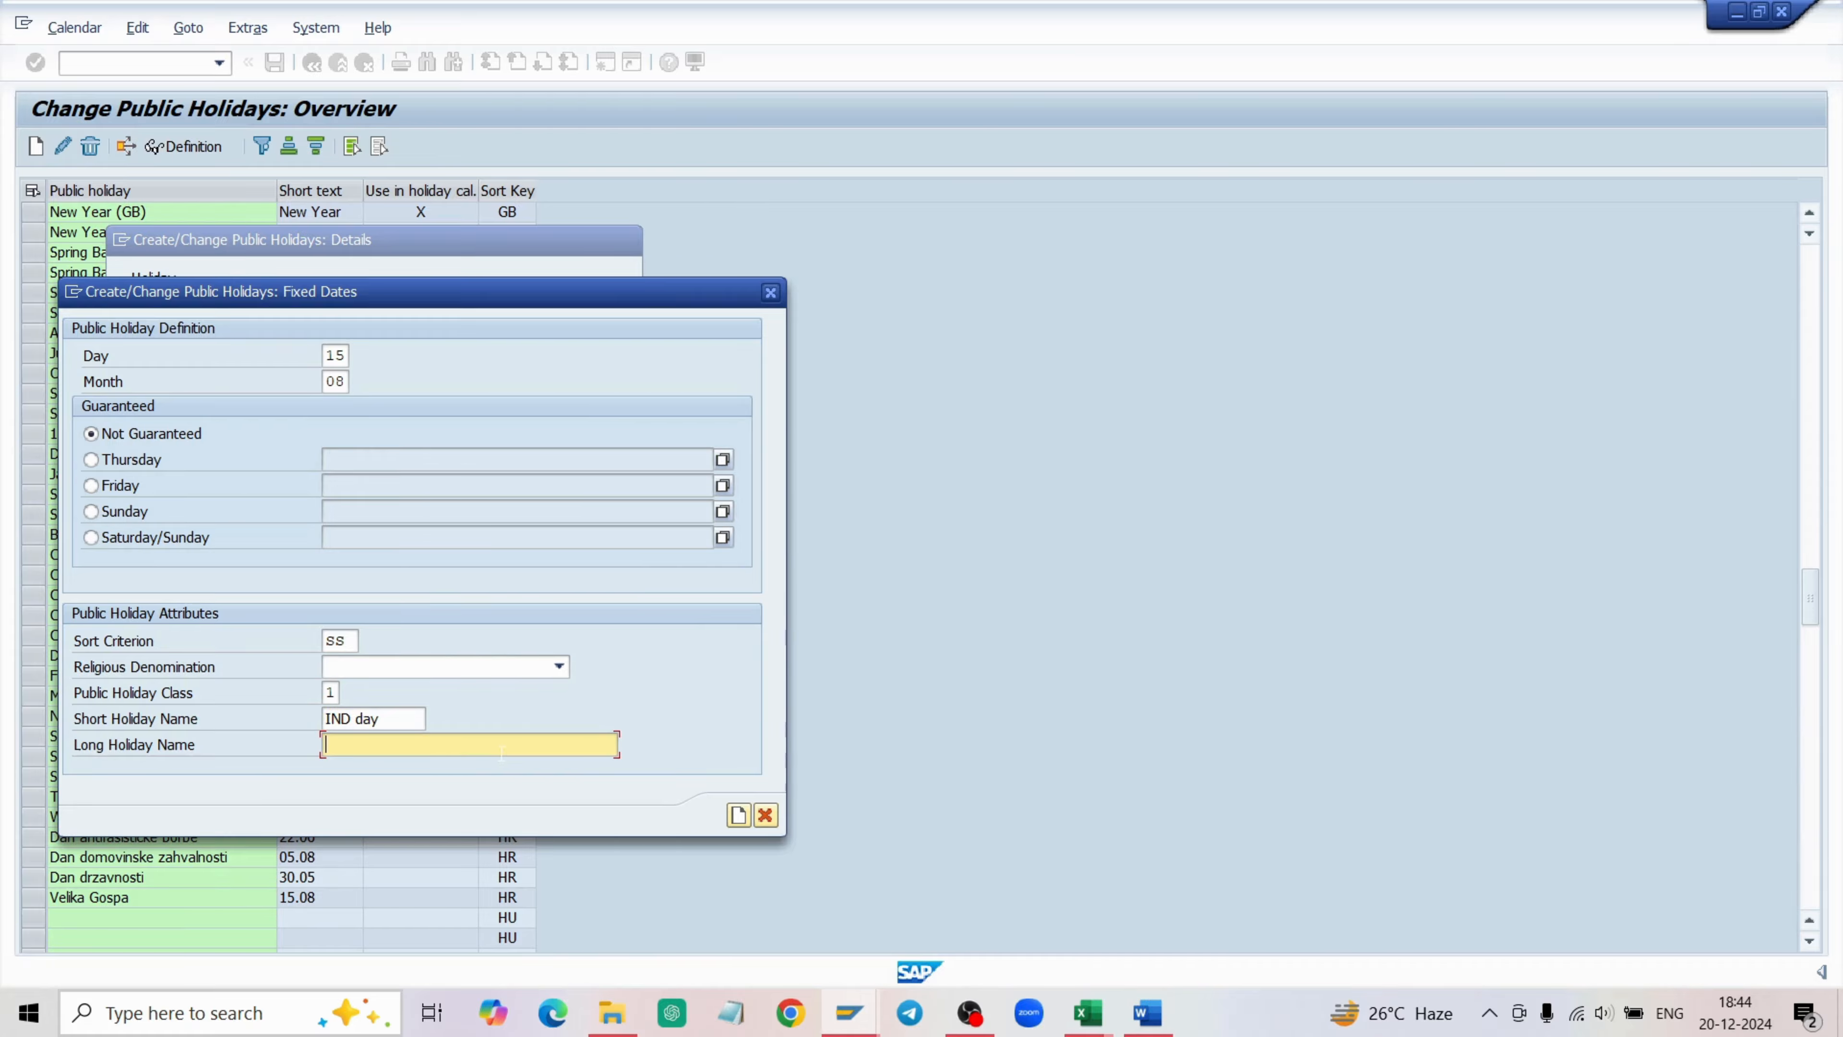
pyautogui.write('Independance day')
pyautogui.click(739, 814)
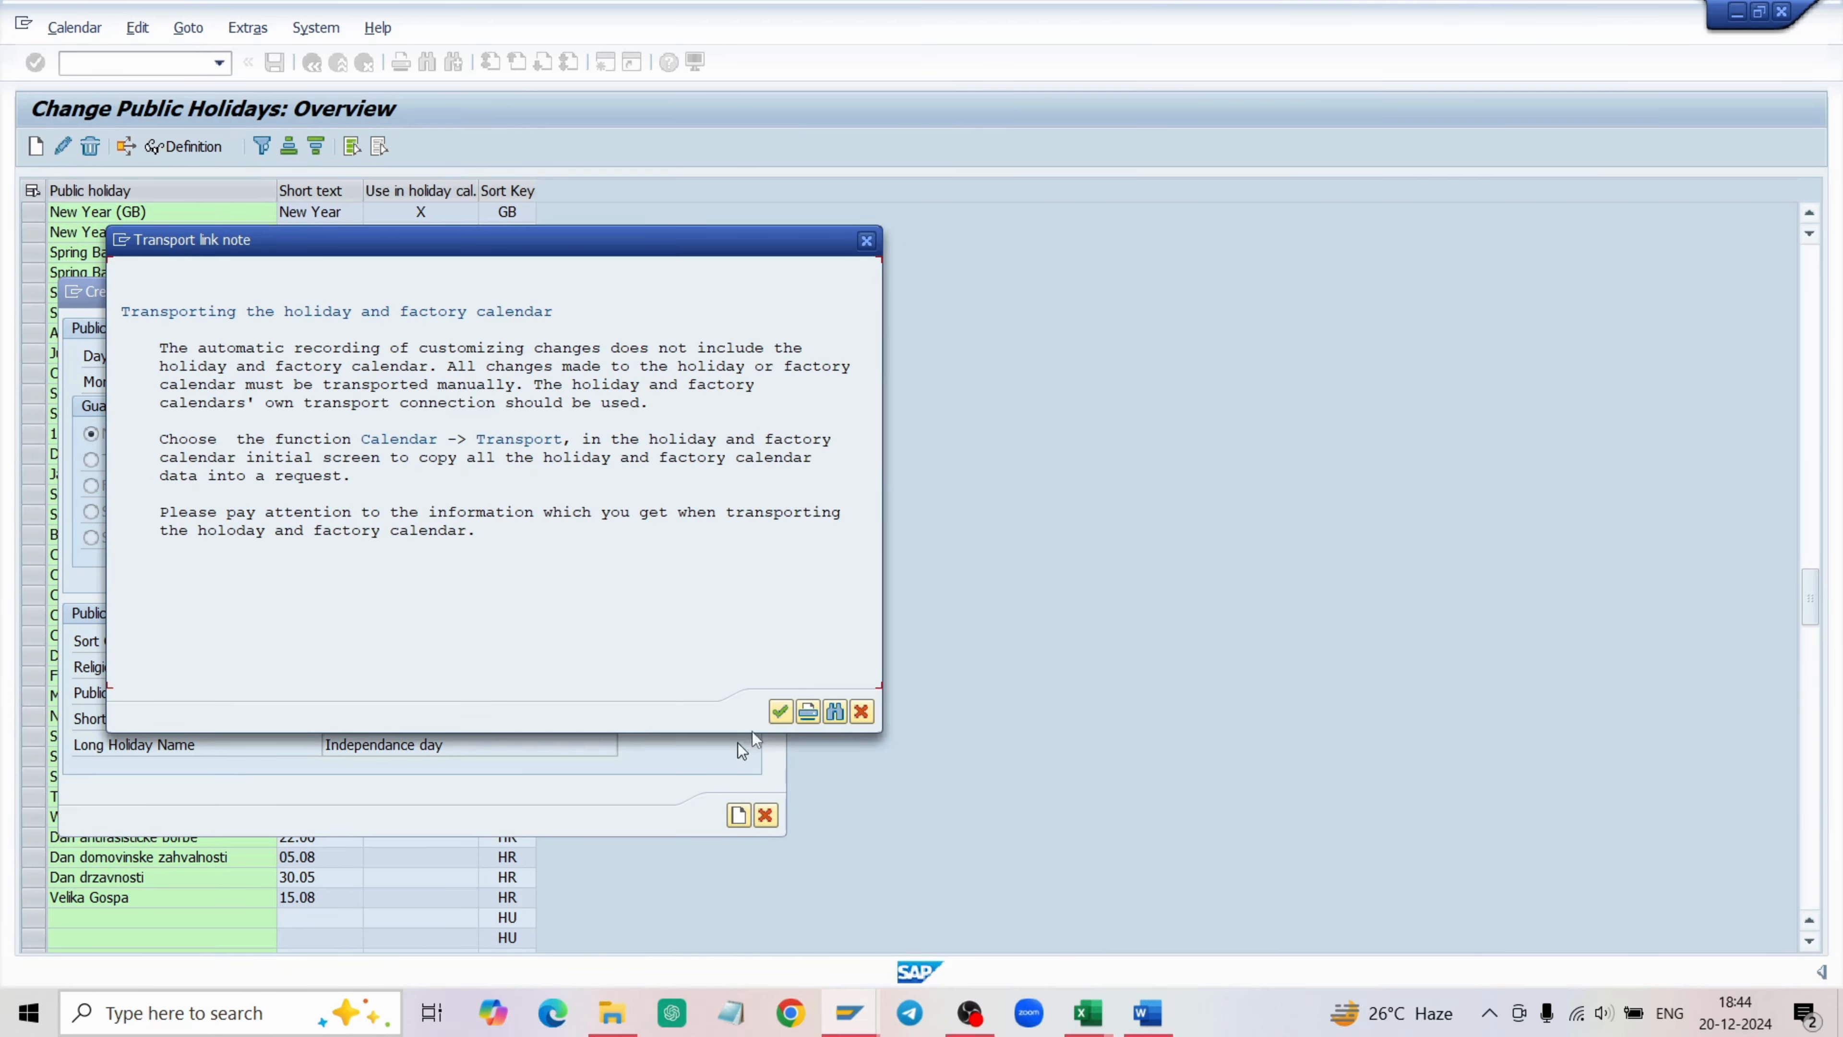
pyautogui.click(867, 240)
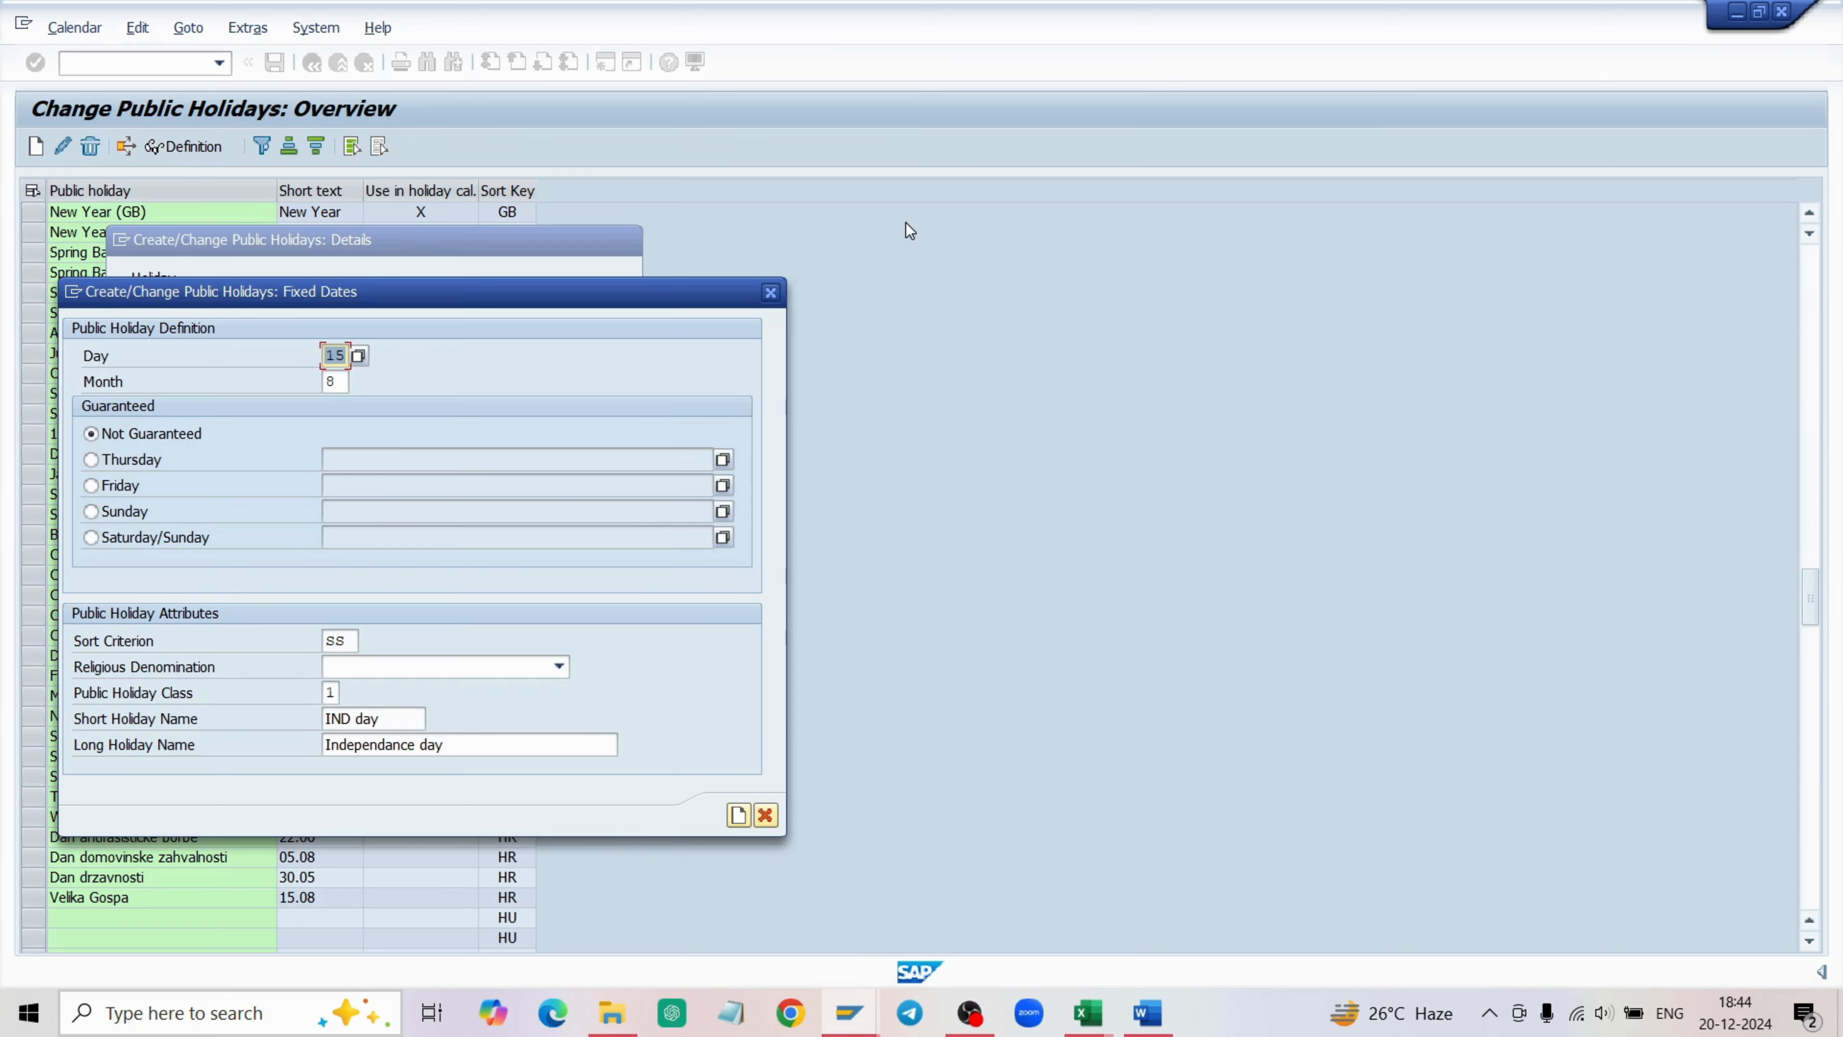
pyautogui.click(738, 815)
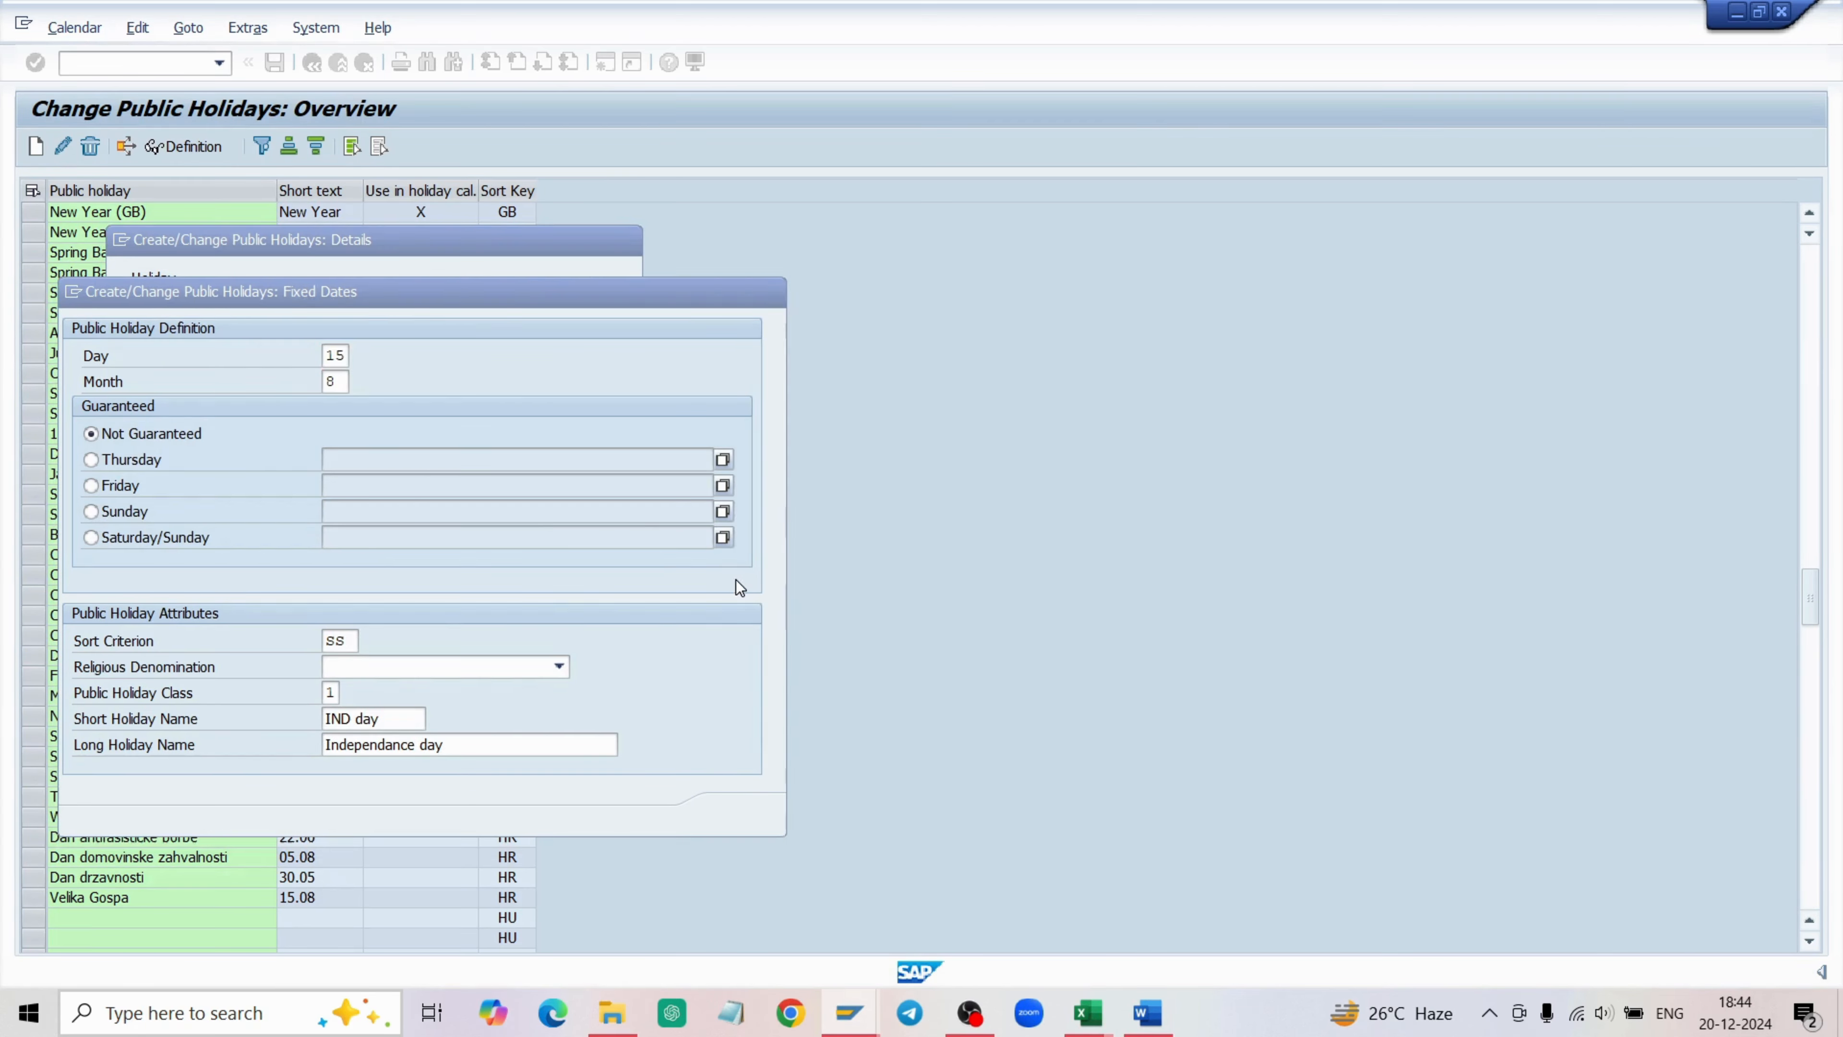
pyautogui.click(782, 713)
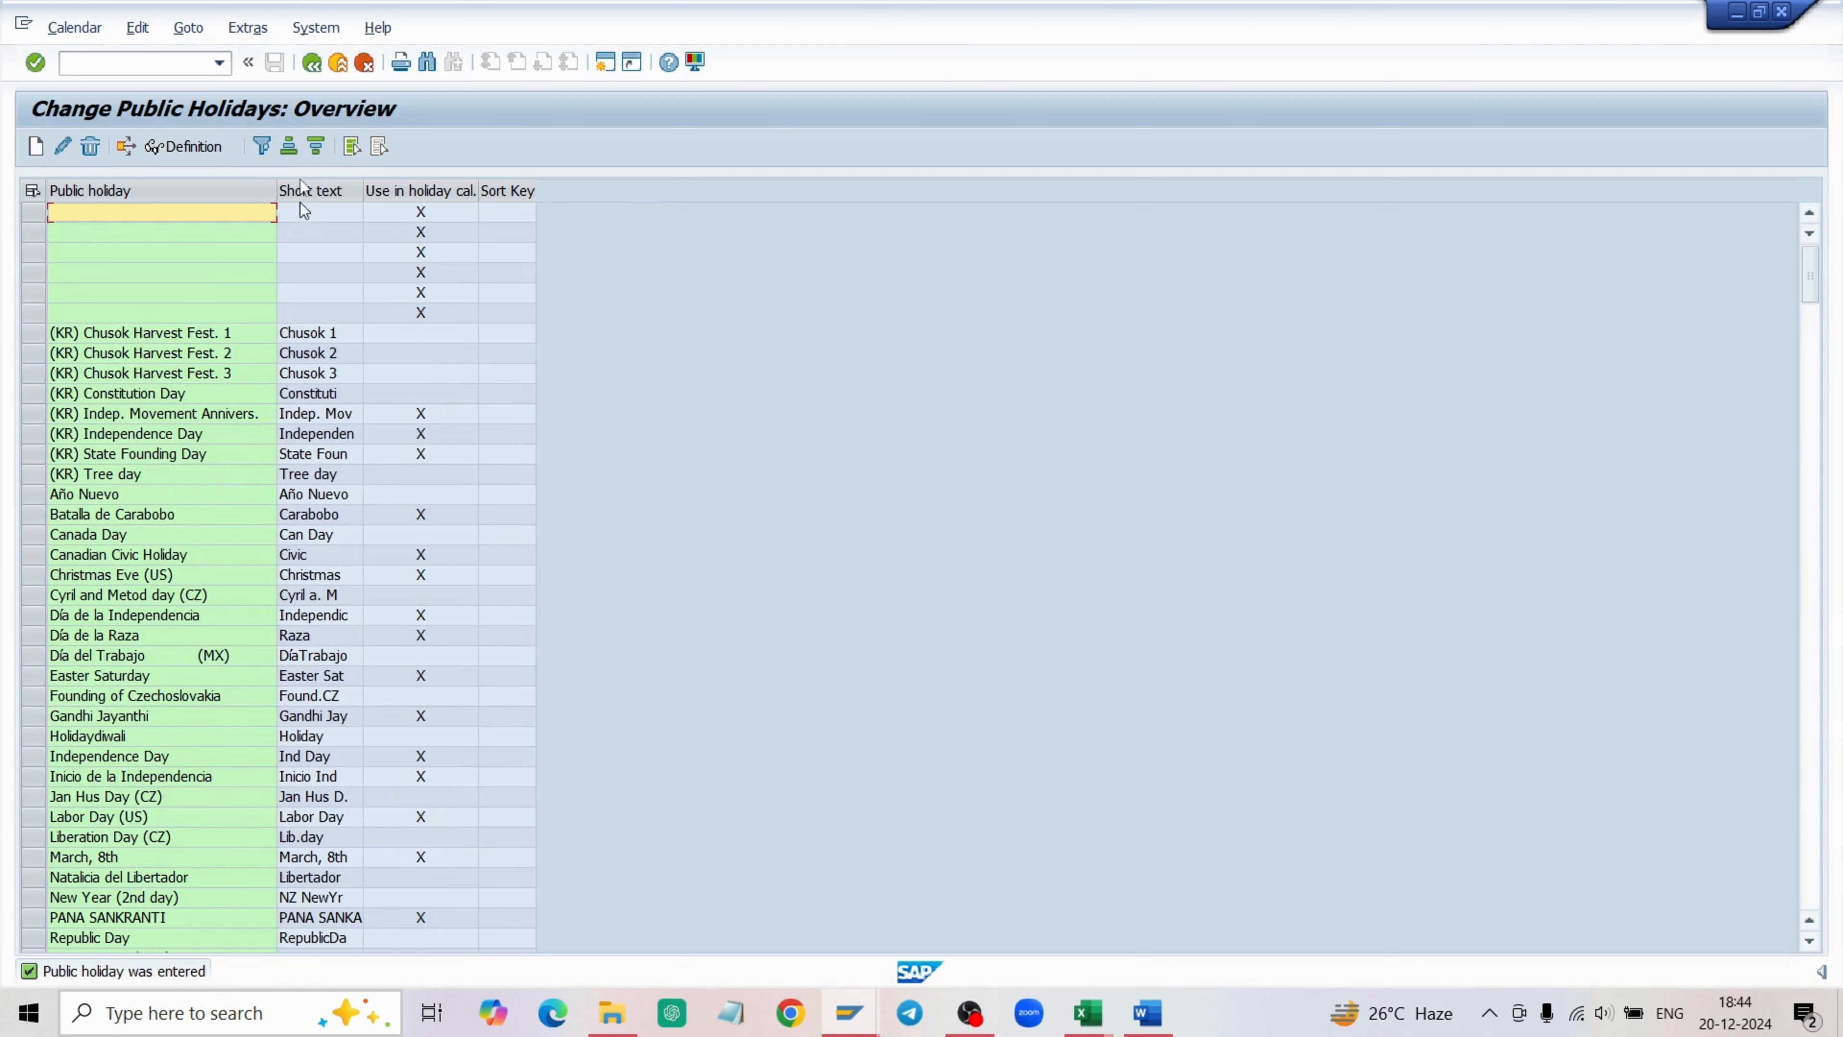
# Start creating another public holiday of the type Floating Public Holiday.
pyautogui.click(36, 152)
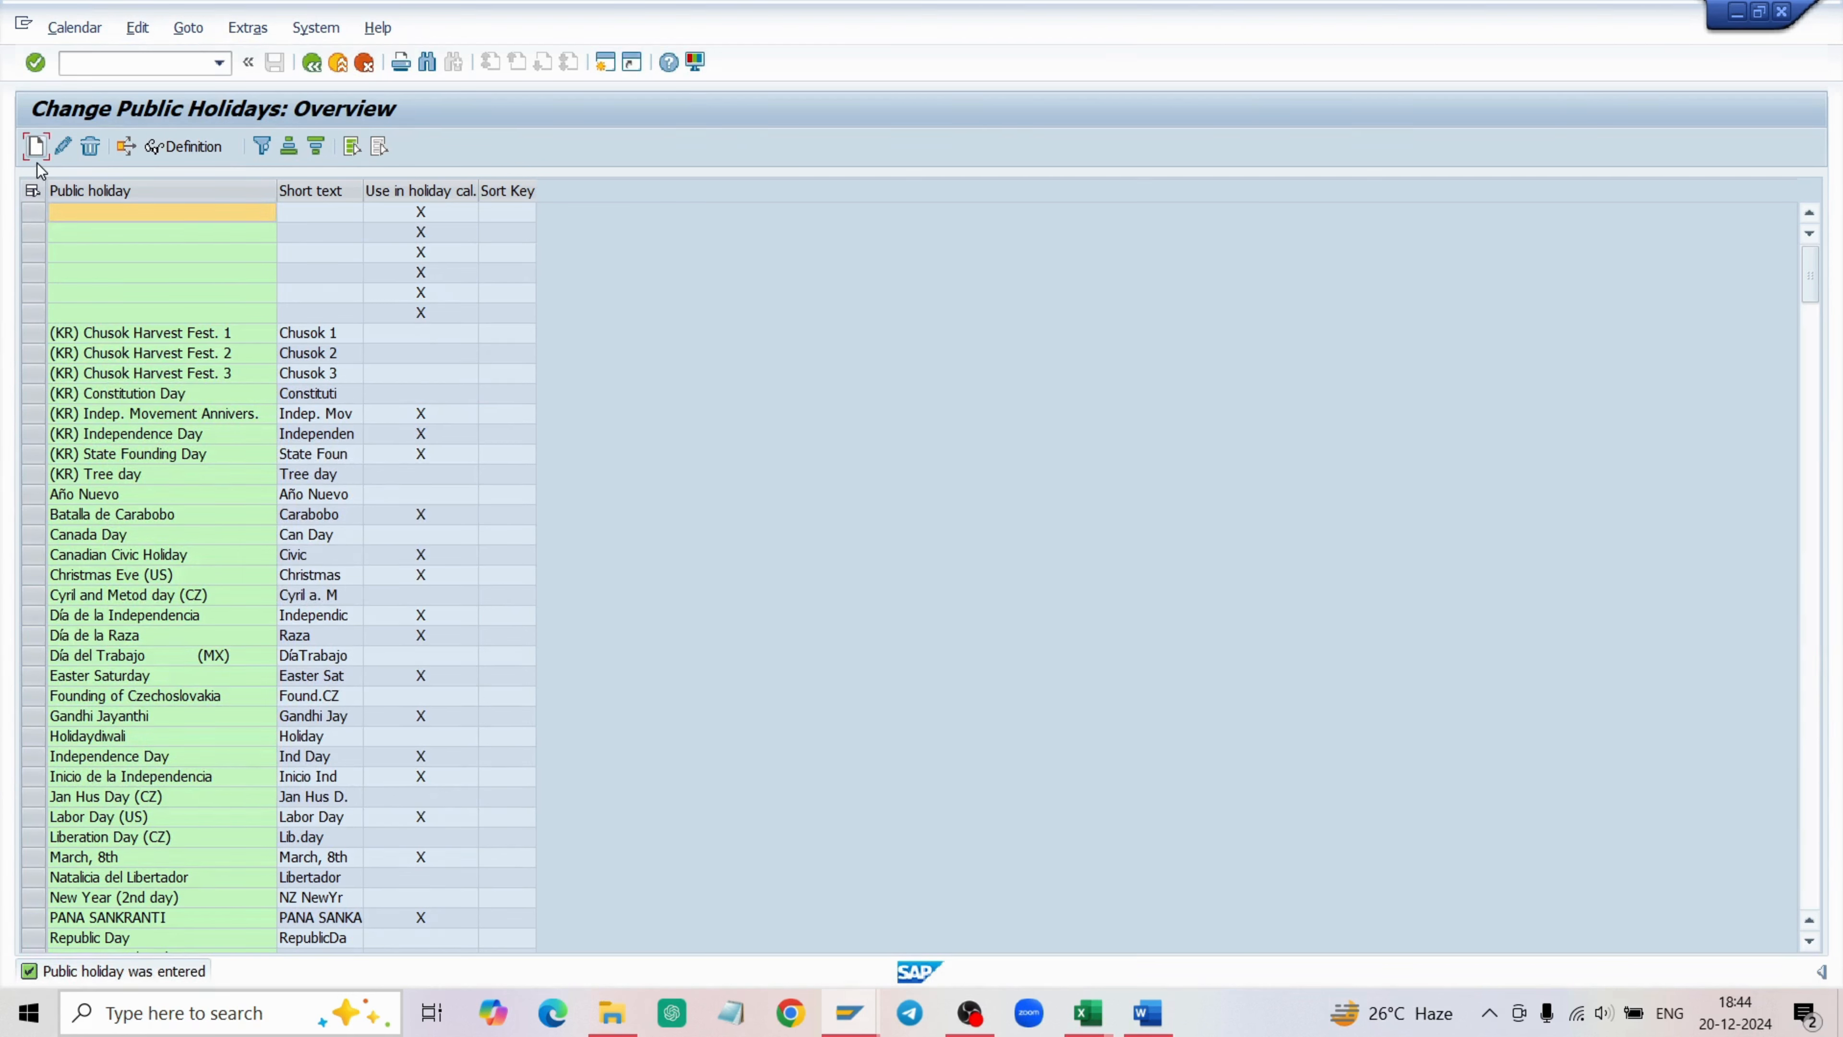
pyautogui.click(37, 153)
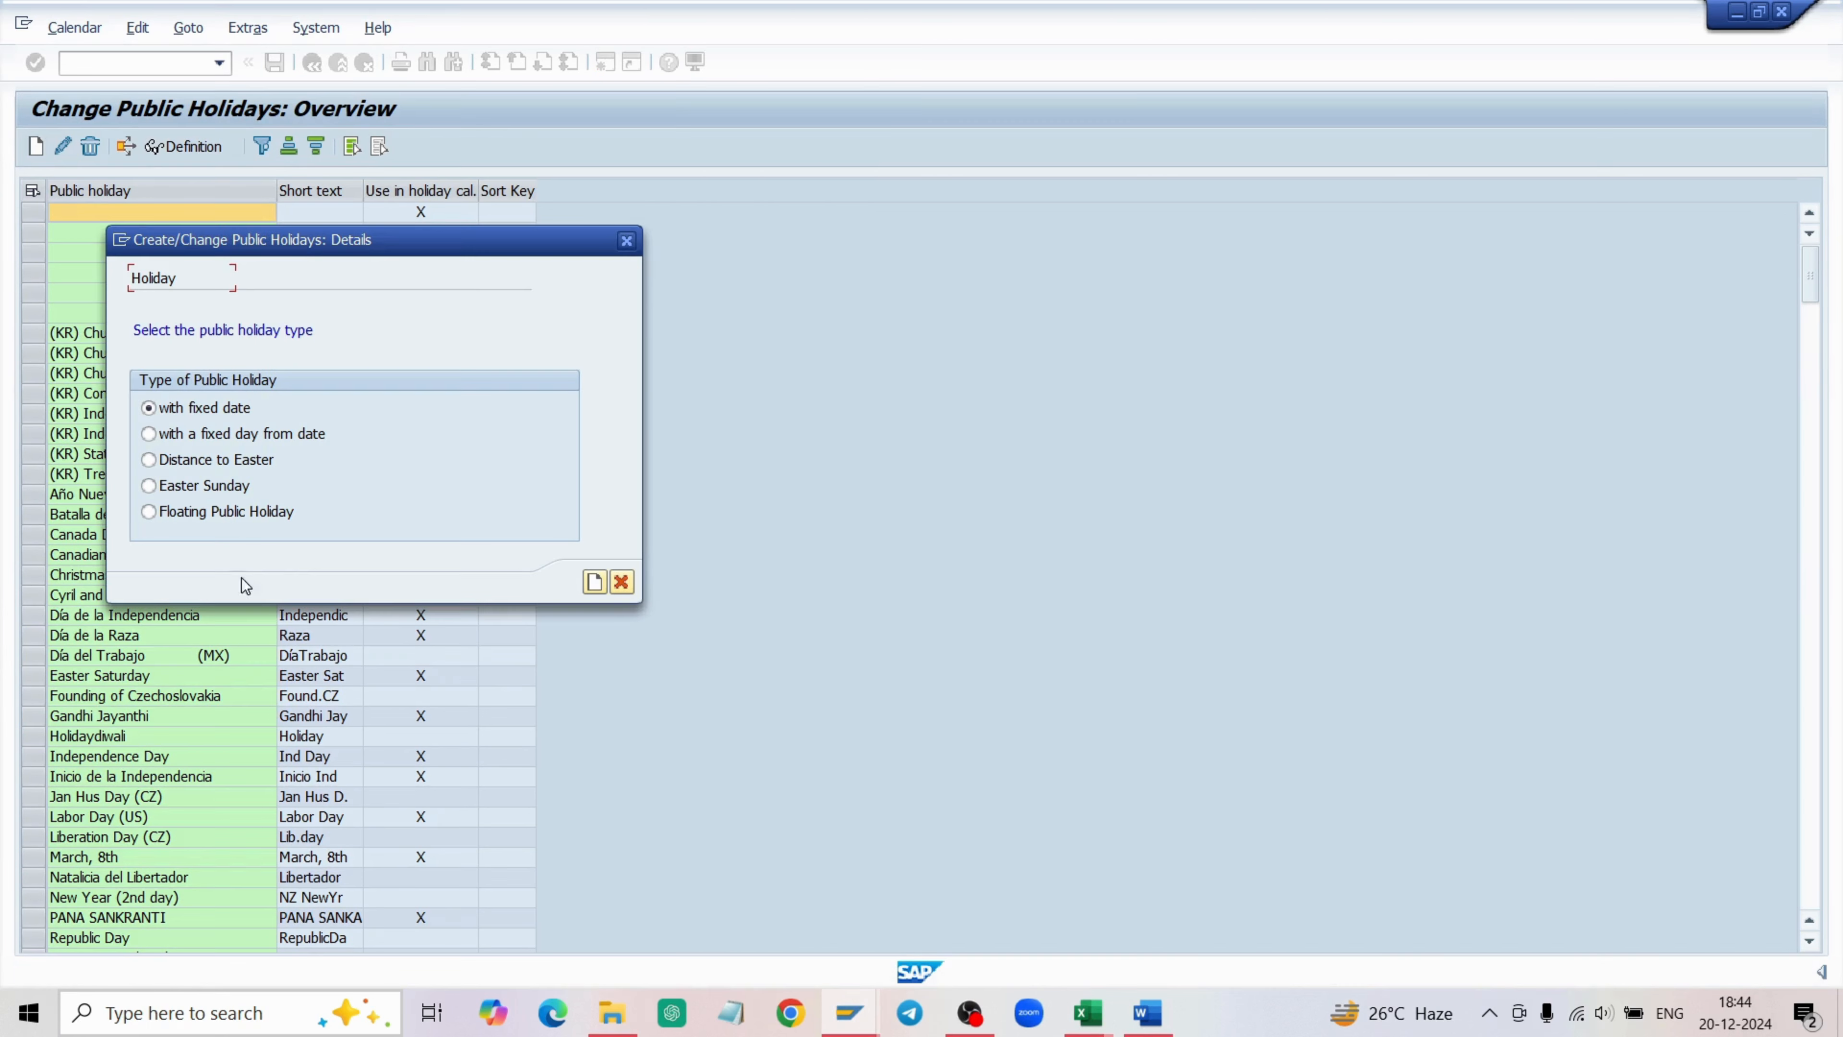
pyautogui.click(272, 514)
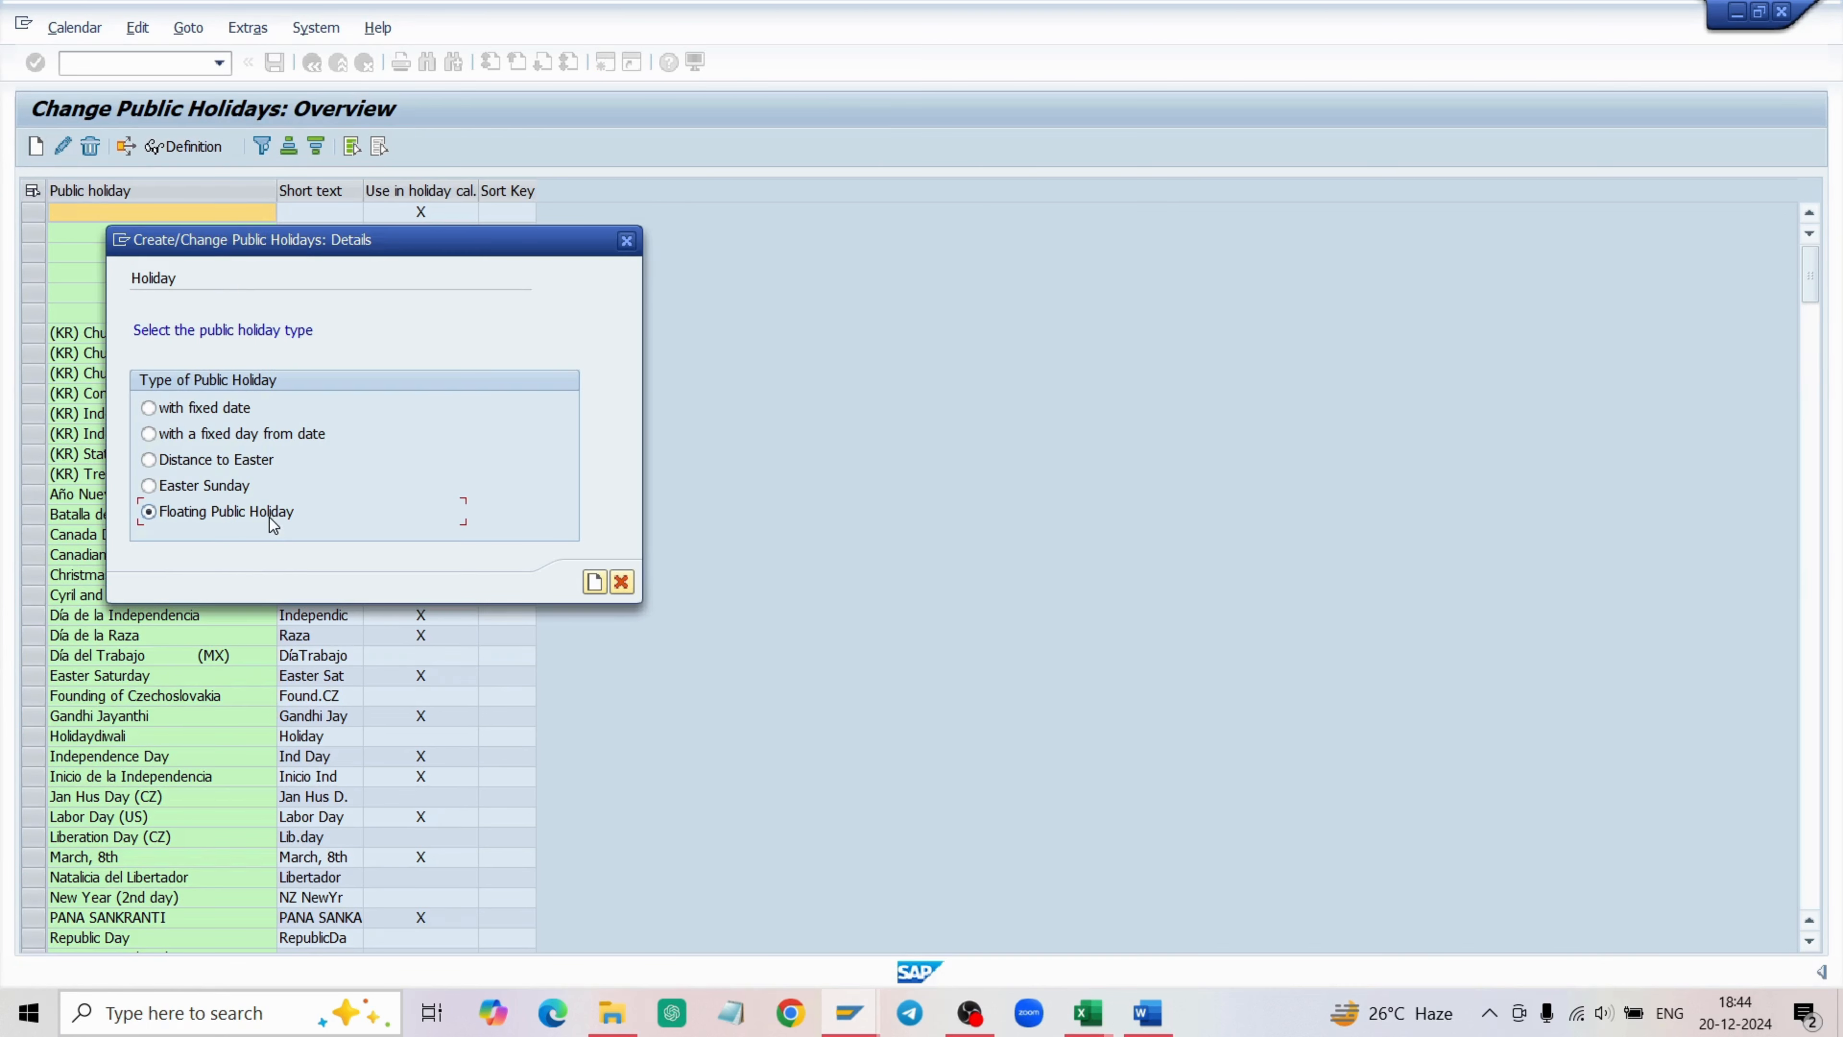
pyautogui.click(594, 582)
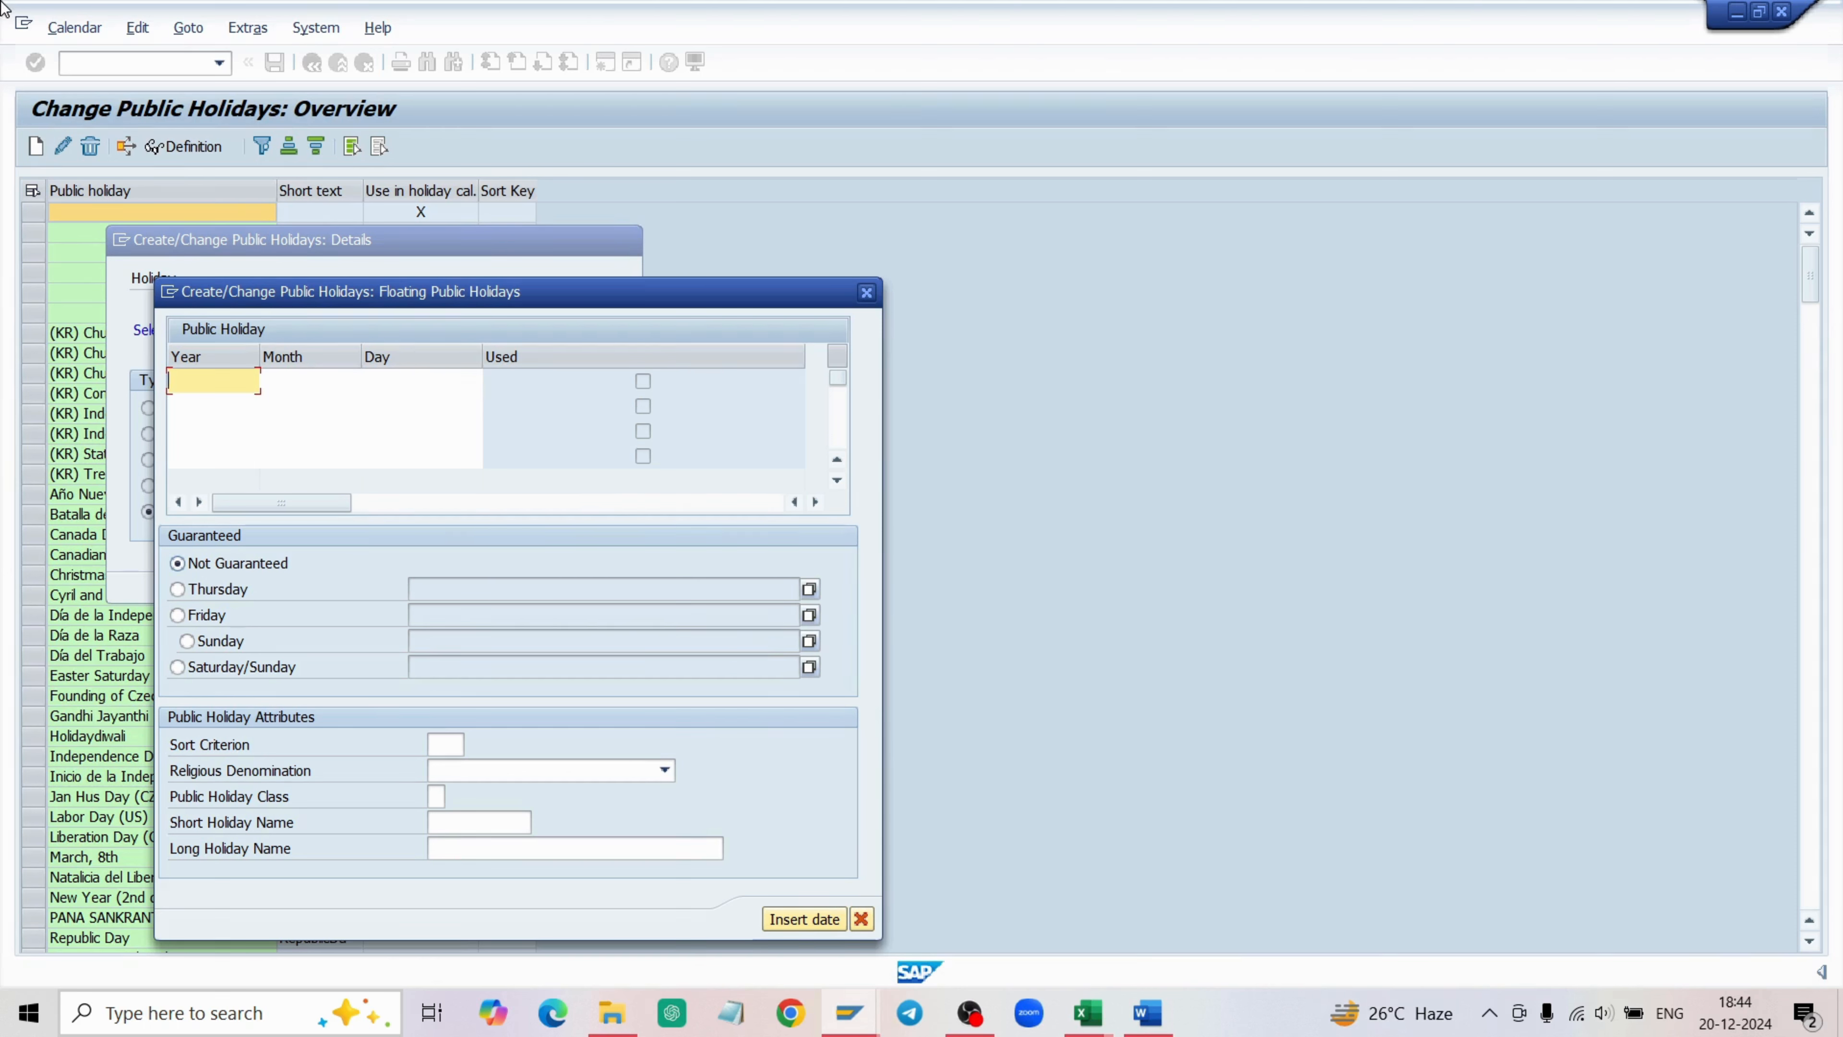
pyautogui.write('14')
pyautogui.press('BackSpace')
pyautogui.press('BackSpace')
# Try to insert a floating holiday date with year 2025 and month 01 but no day.
pyautogui.write('2025')
pyautogui.click(326, 378)
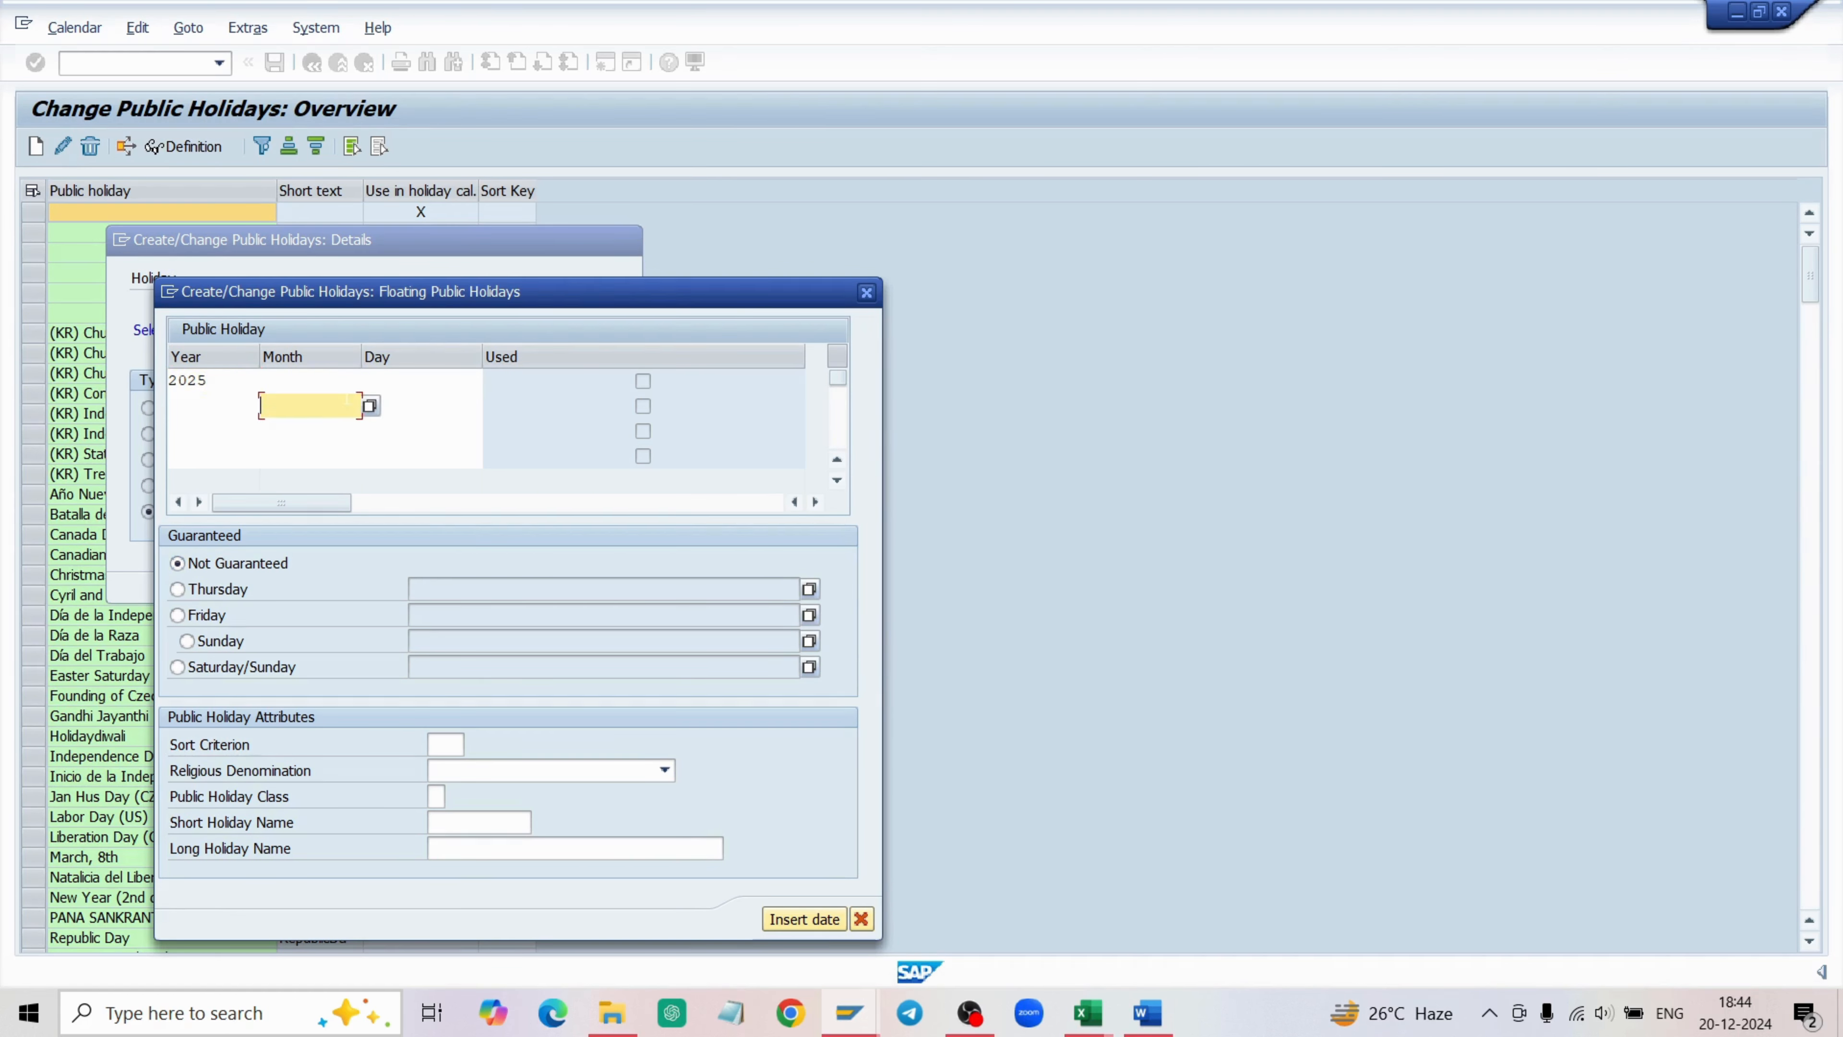
pyautogui.write('01')
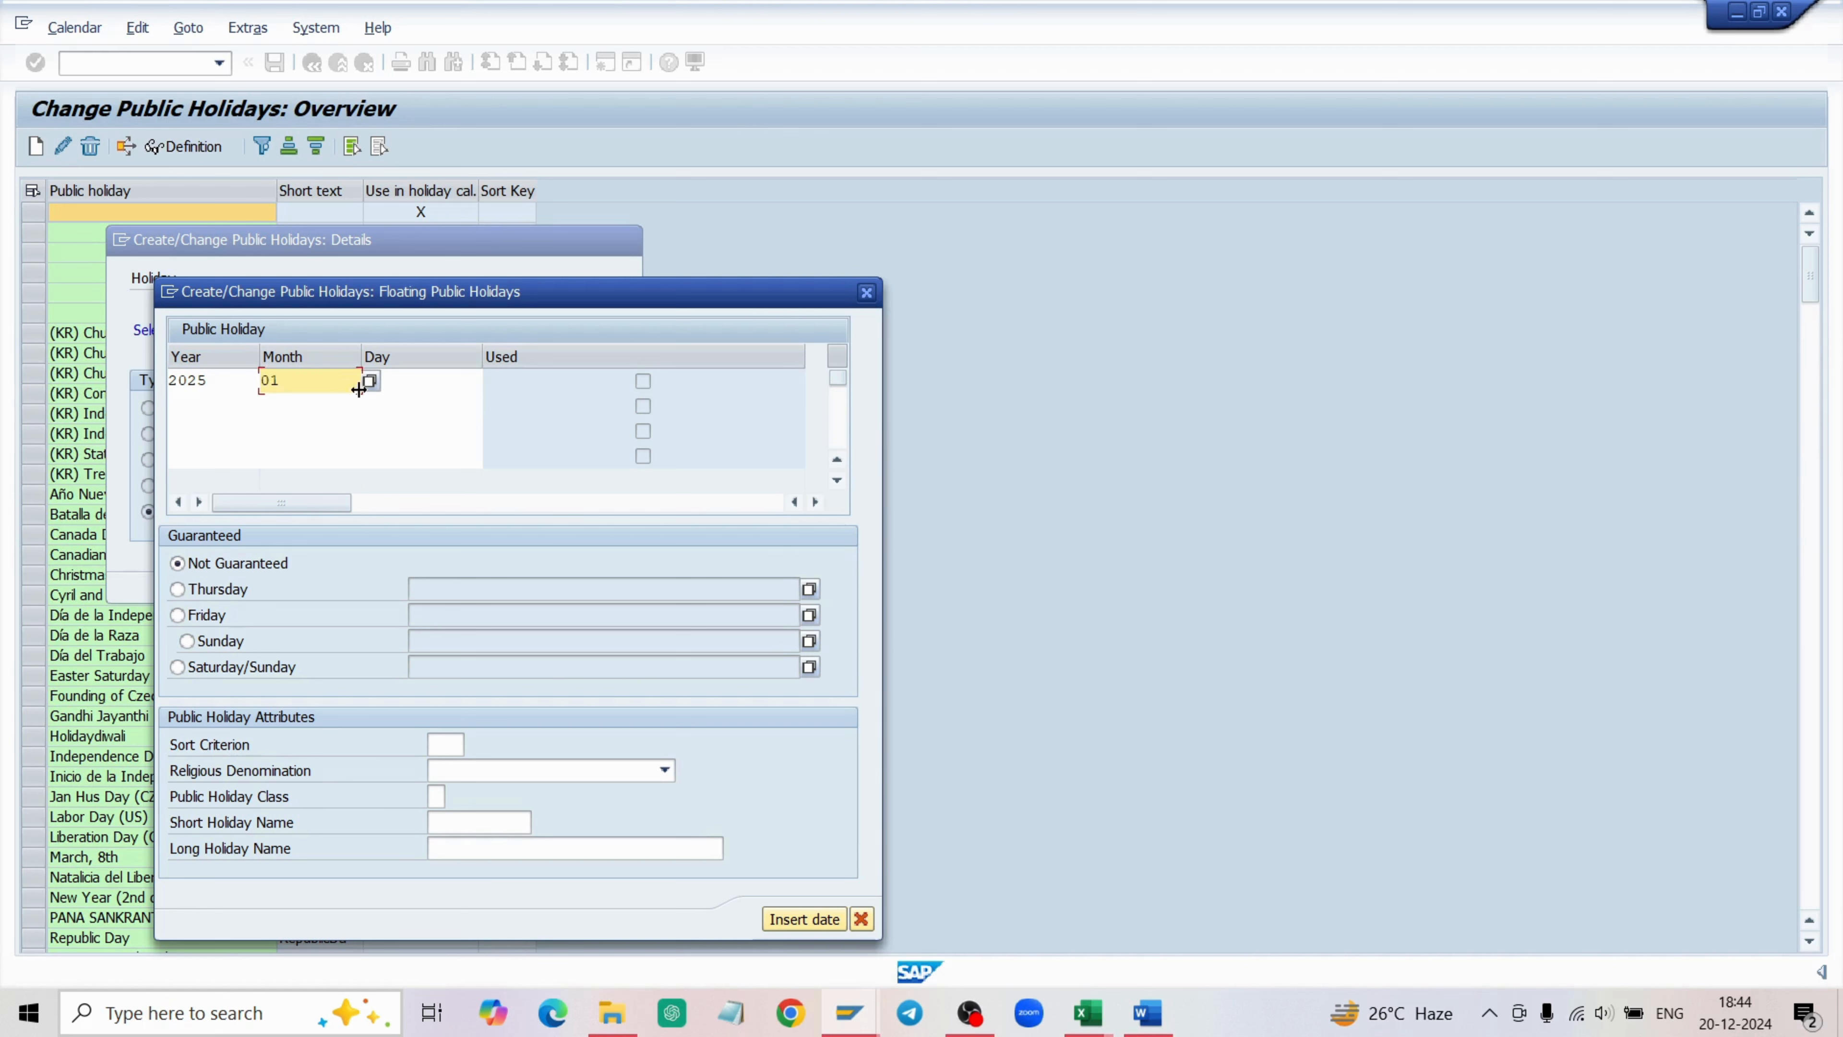
pyautogui.click(474, 380)
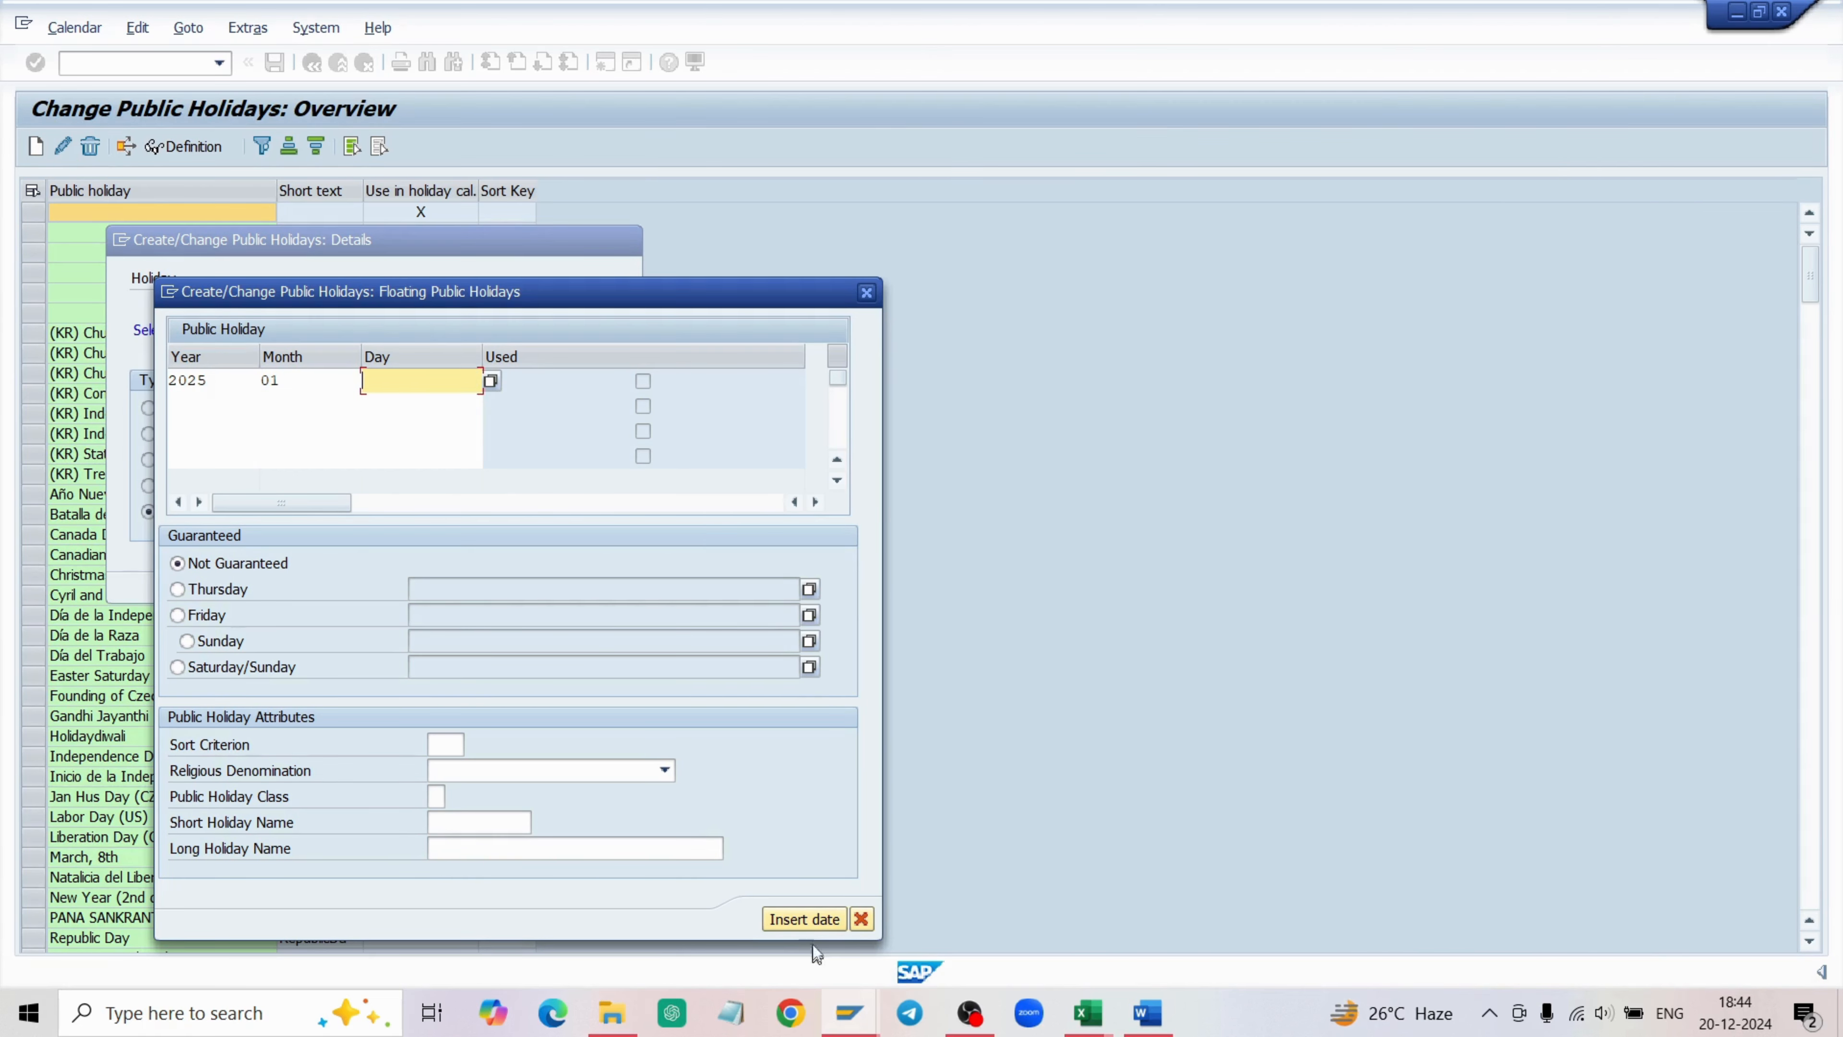
pyautogui.click(805, 919)
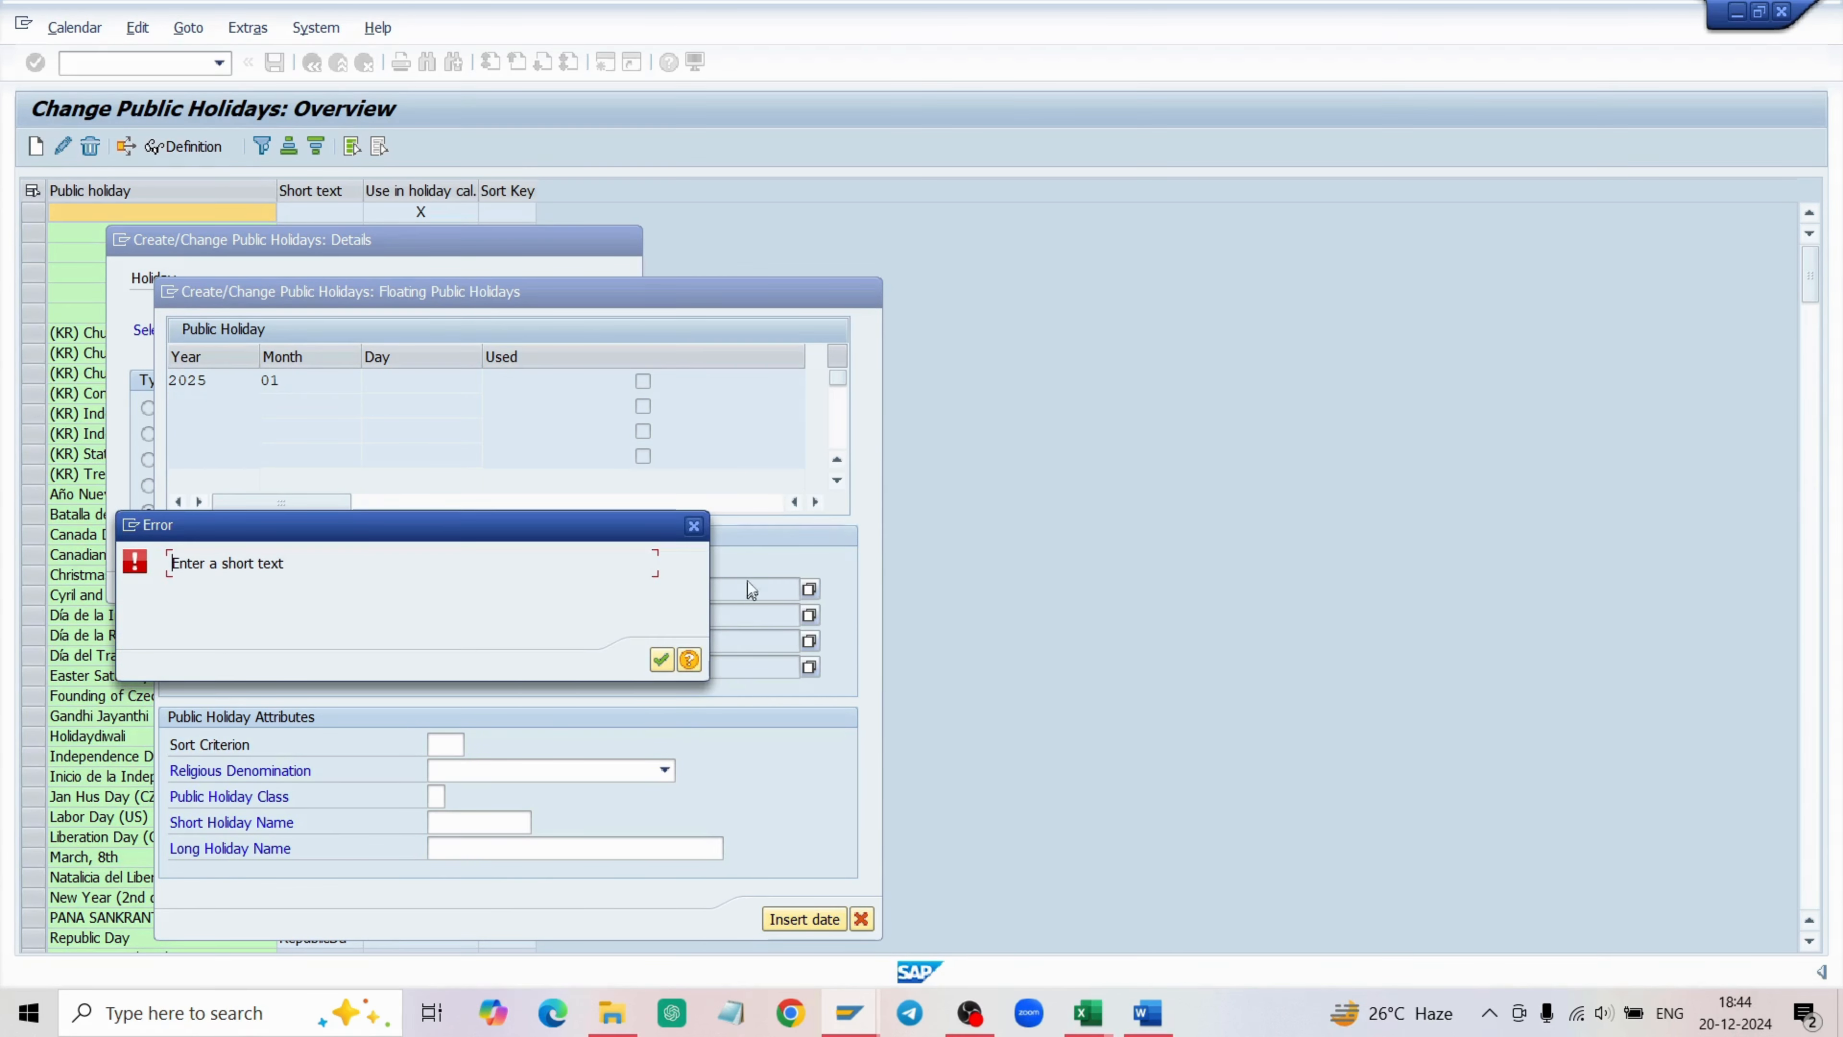
pyautogui.click(694, 526)
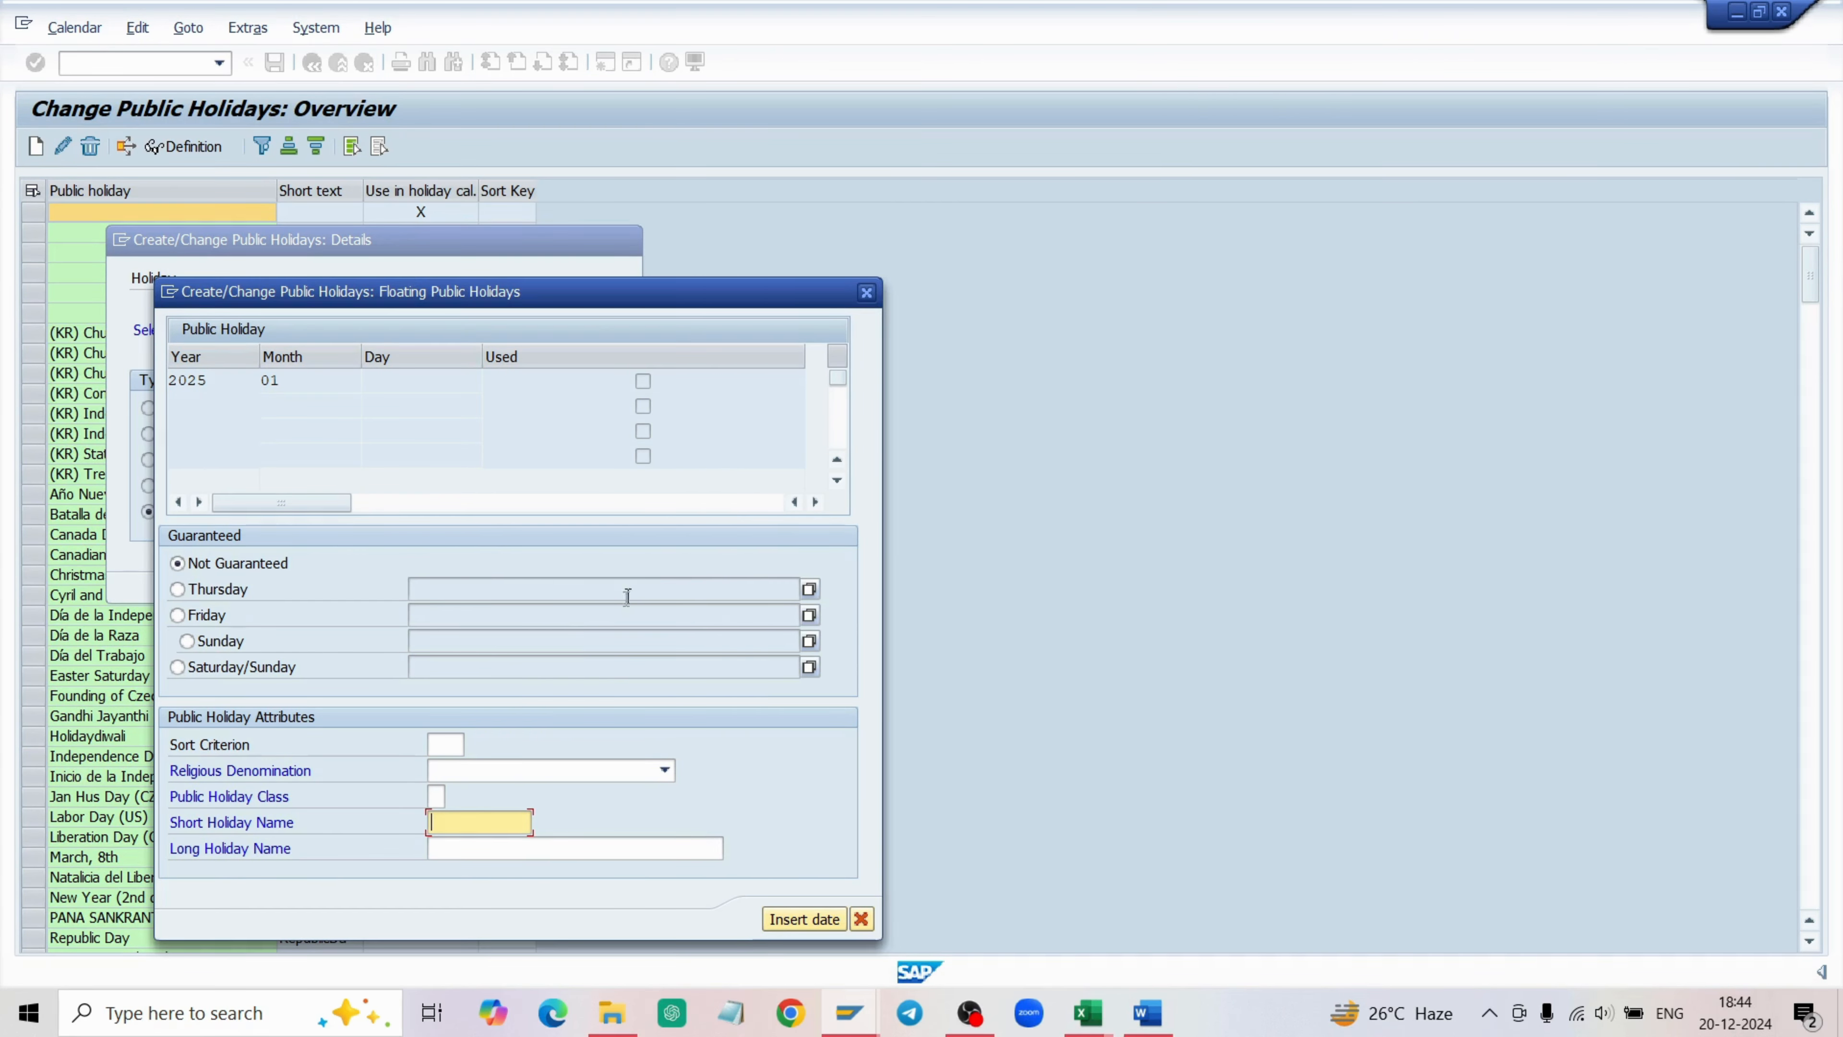
# Give the floating holiday the sort criterion SS, the short name "Sankrant" and the class Not a public holiday.
pyautogui.click(449, 744)
pyautogui.write('SS')
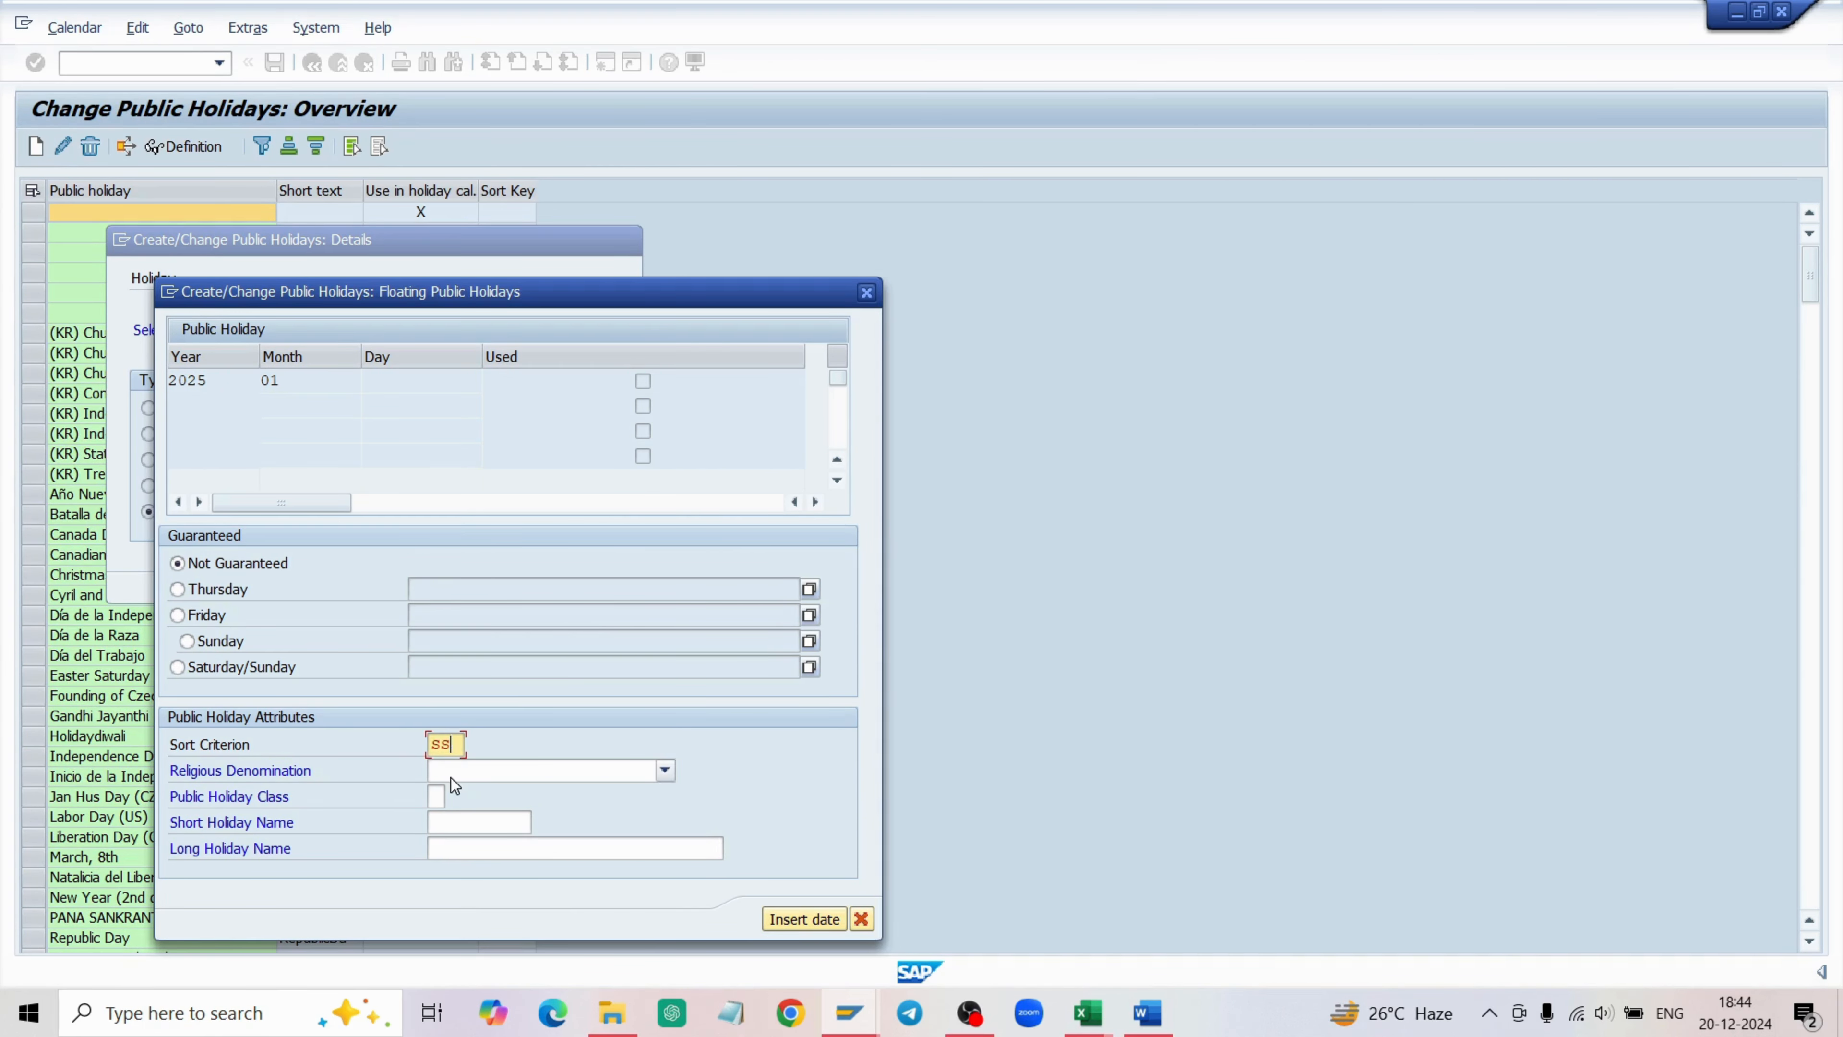
pyautogui.click(444, 771)
pyautogui.click(479, 822)
pyautogui.write('San')
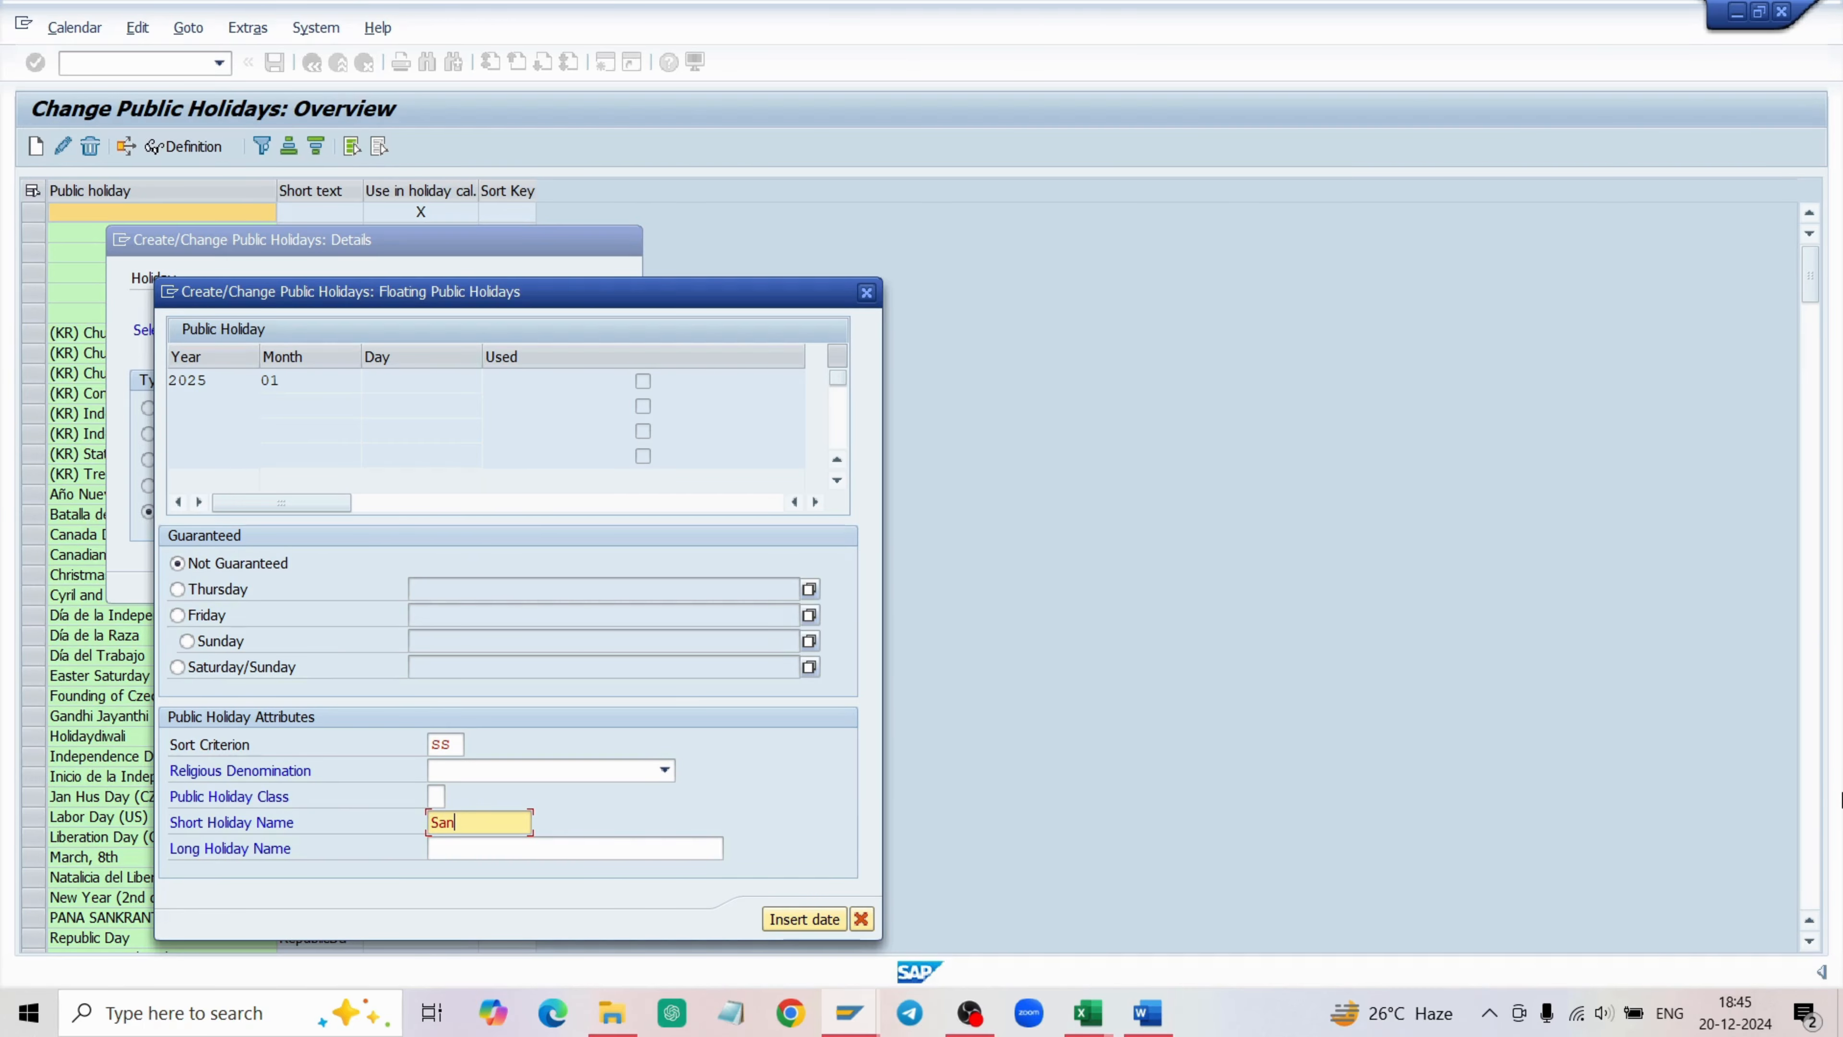
pyautogui.write('krant')
pyautogui.click(436, 796)
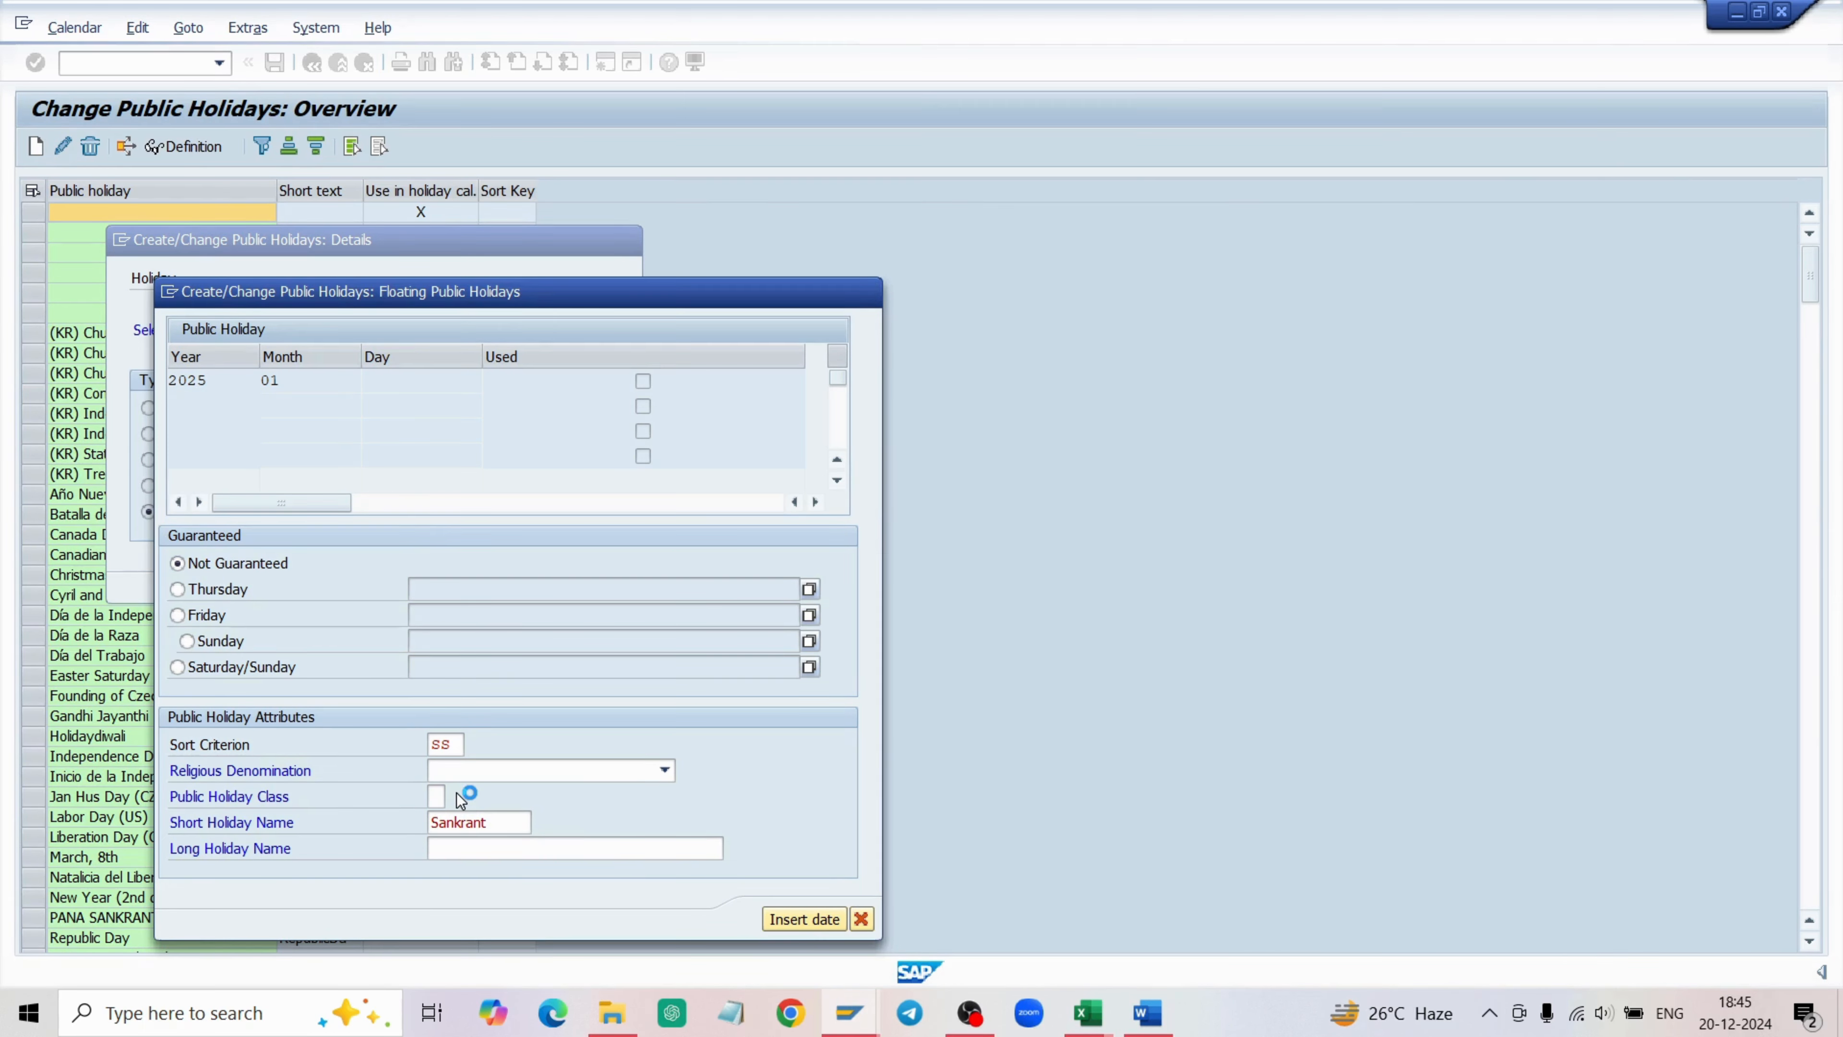
pyautogui.click(455, 798)
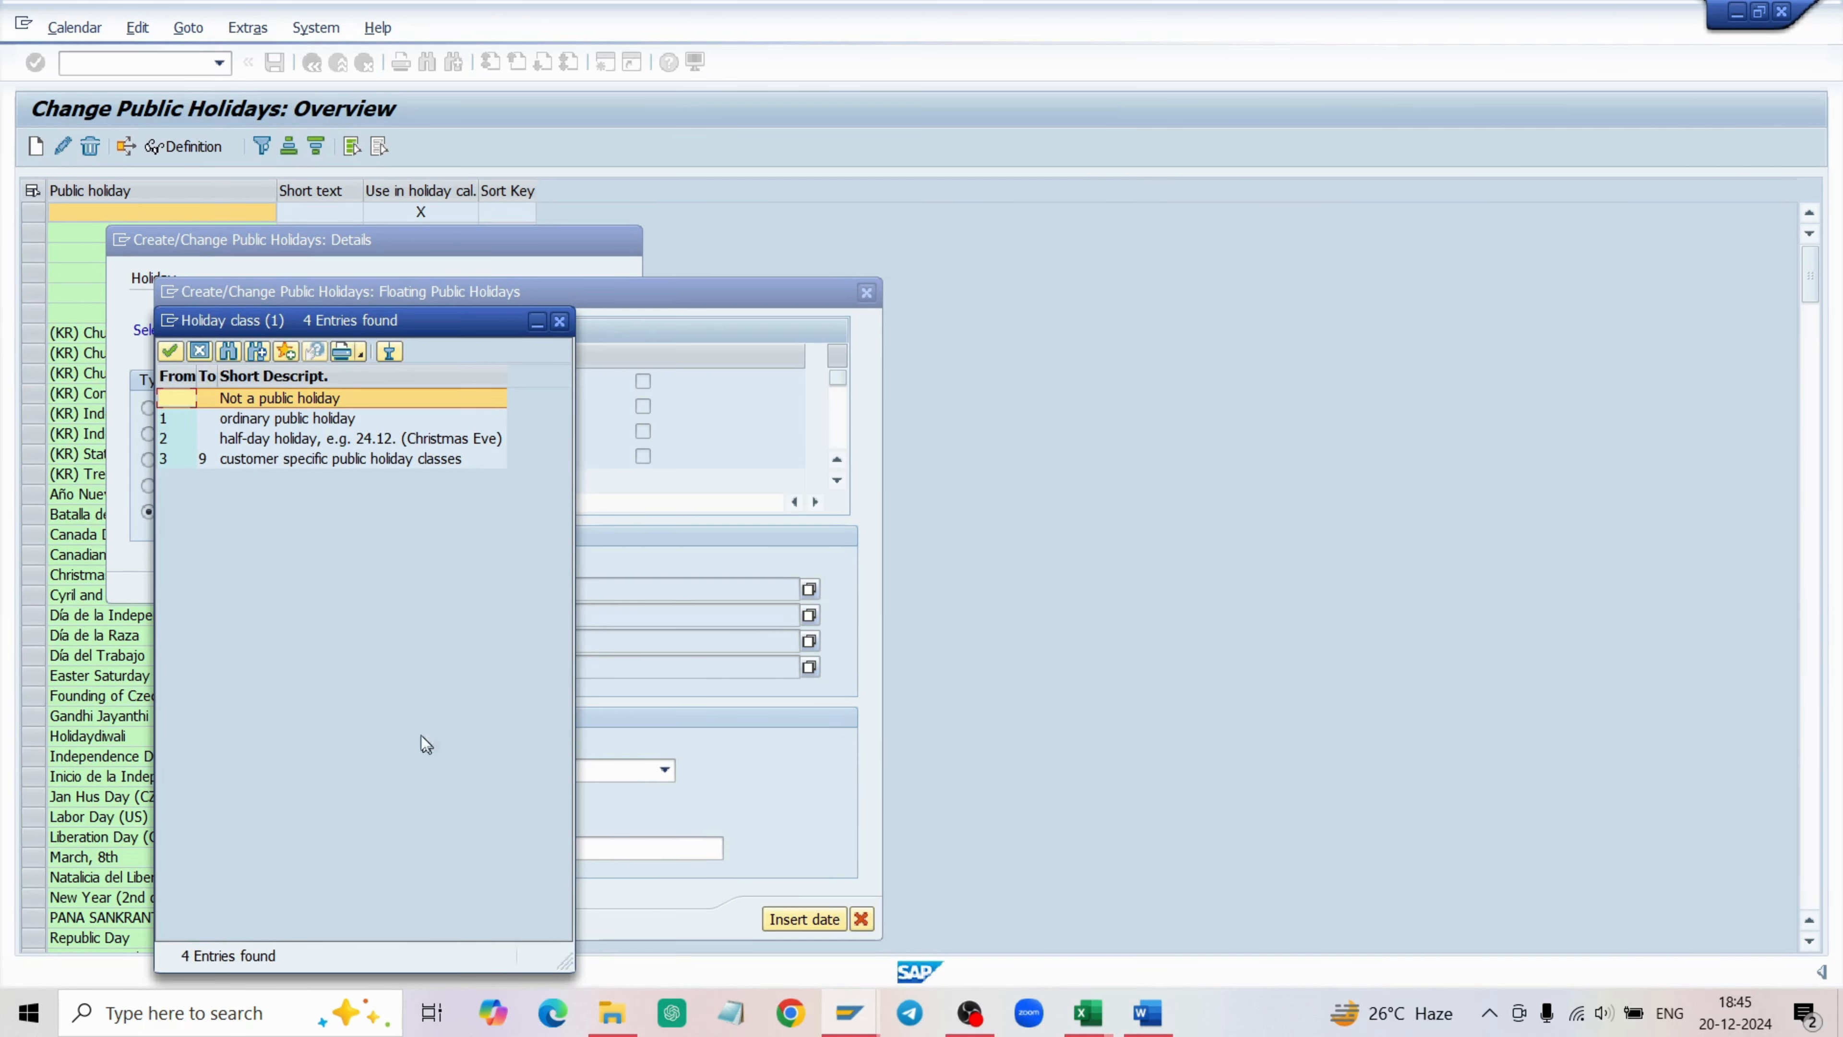
pyautogui.doubleClick(262, 398)
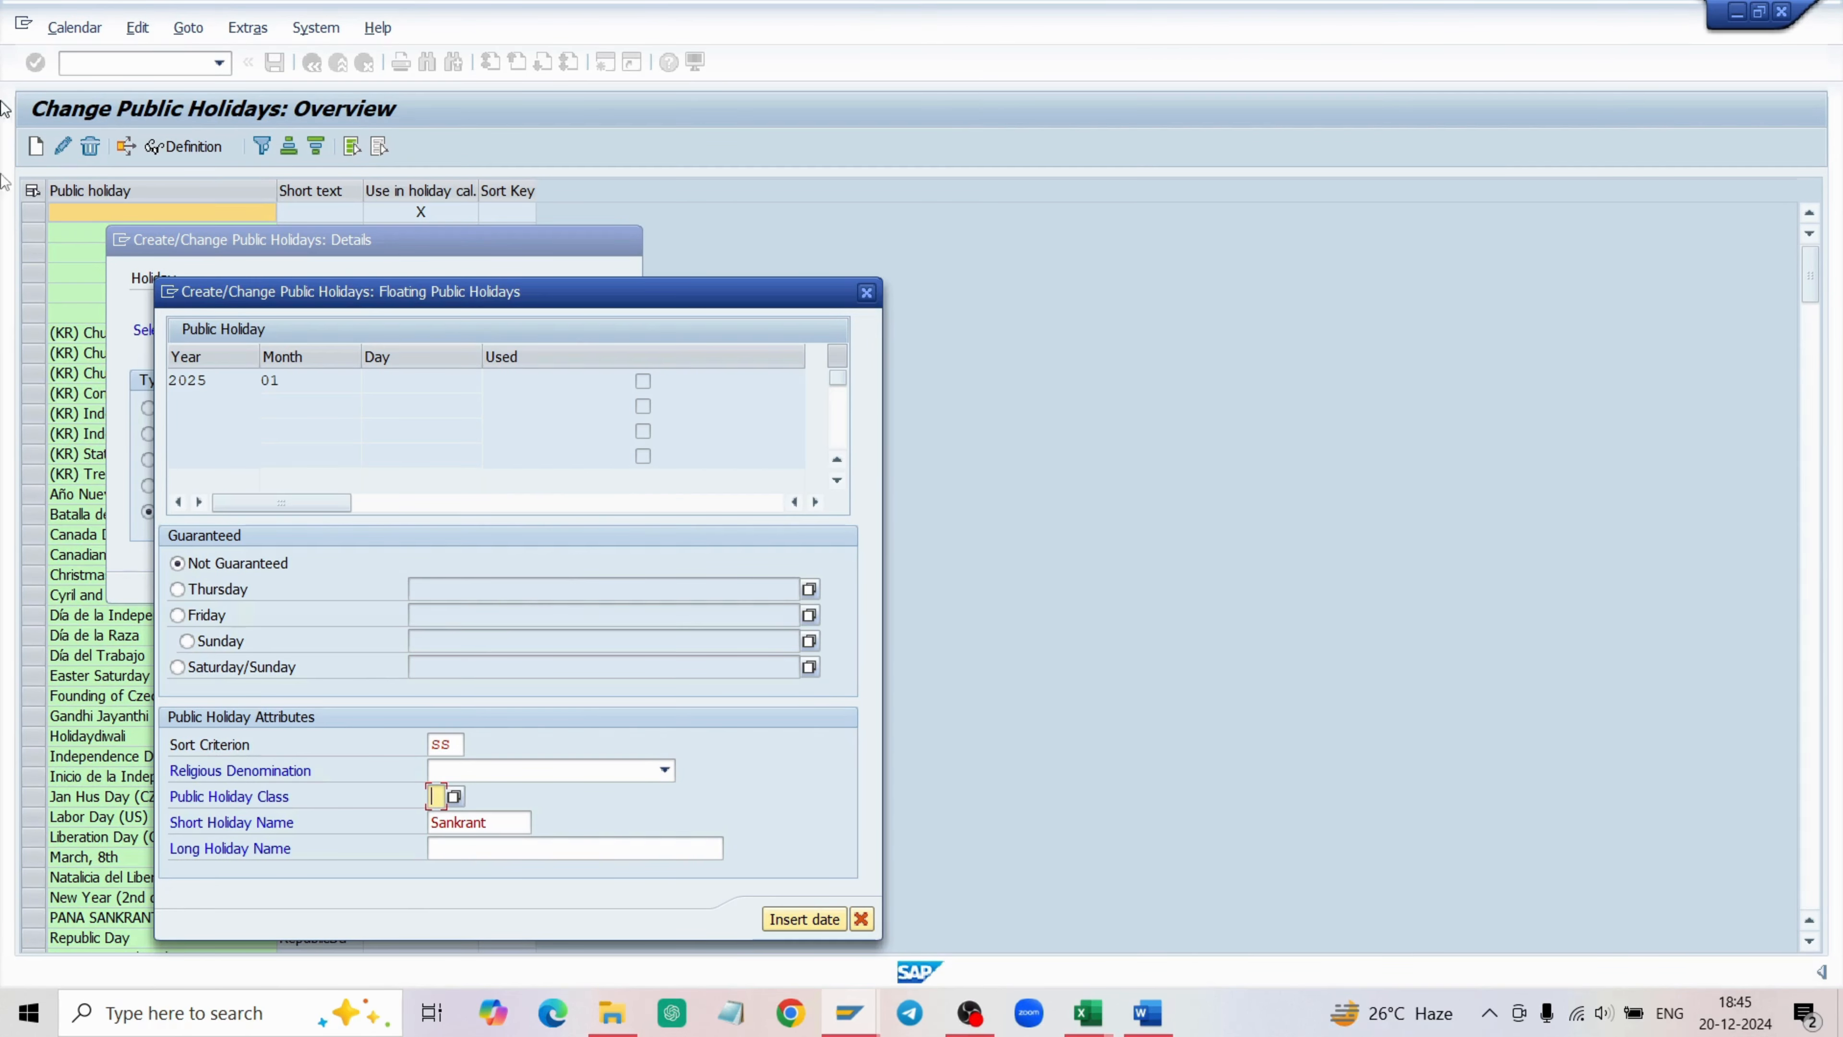
# Try to choose a day of the month for the January 2025 date, and close the floating holiday form.
pyautogui.click(1757, 1018)
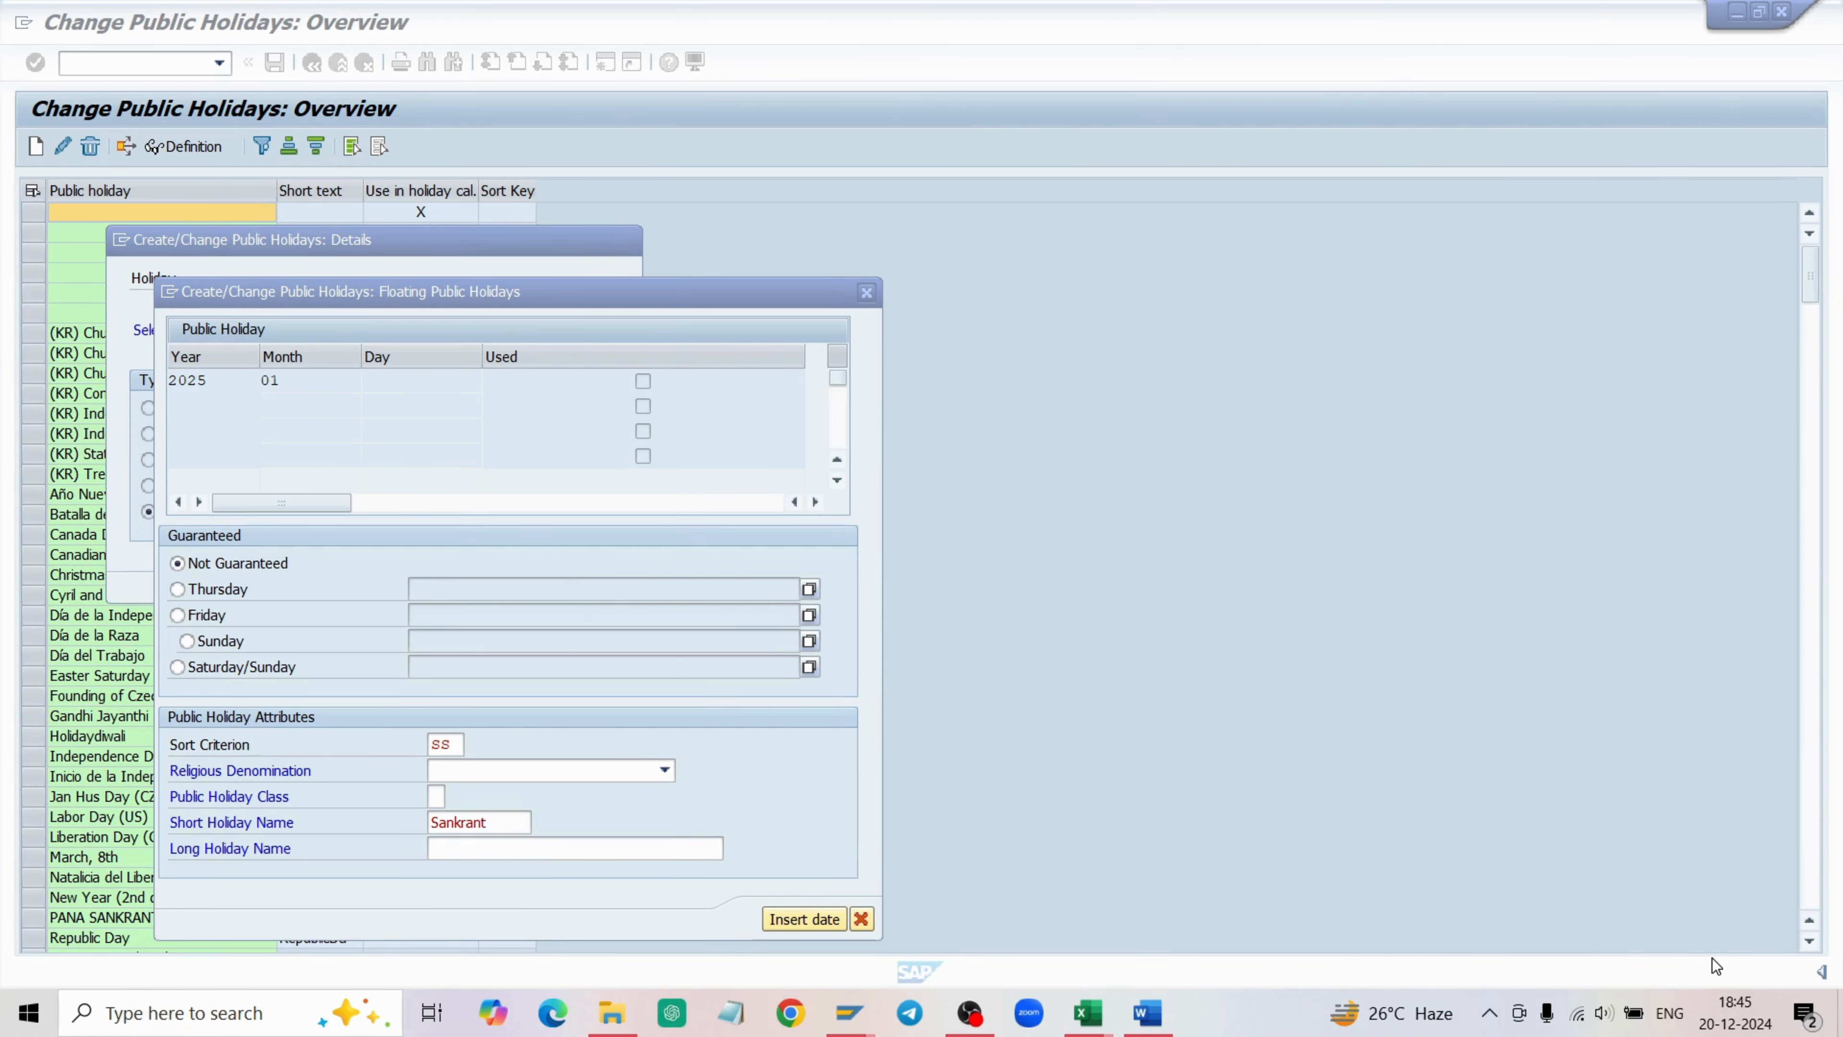
pyautogui.click(620, 350)
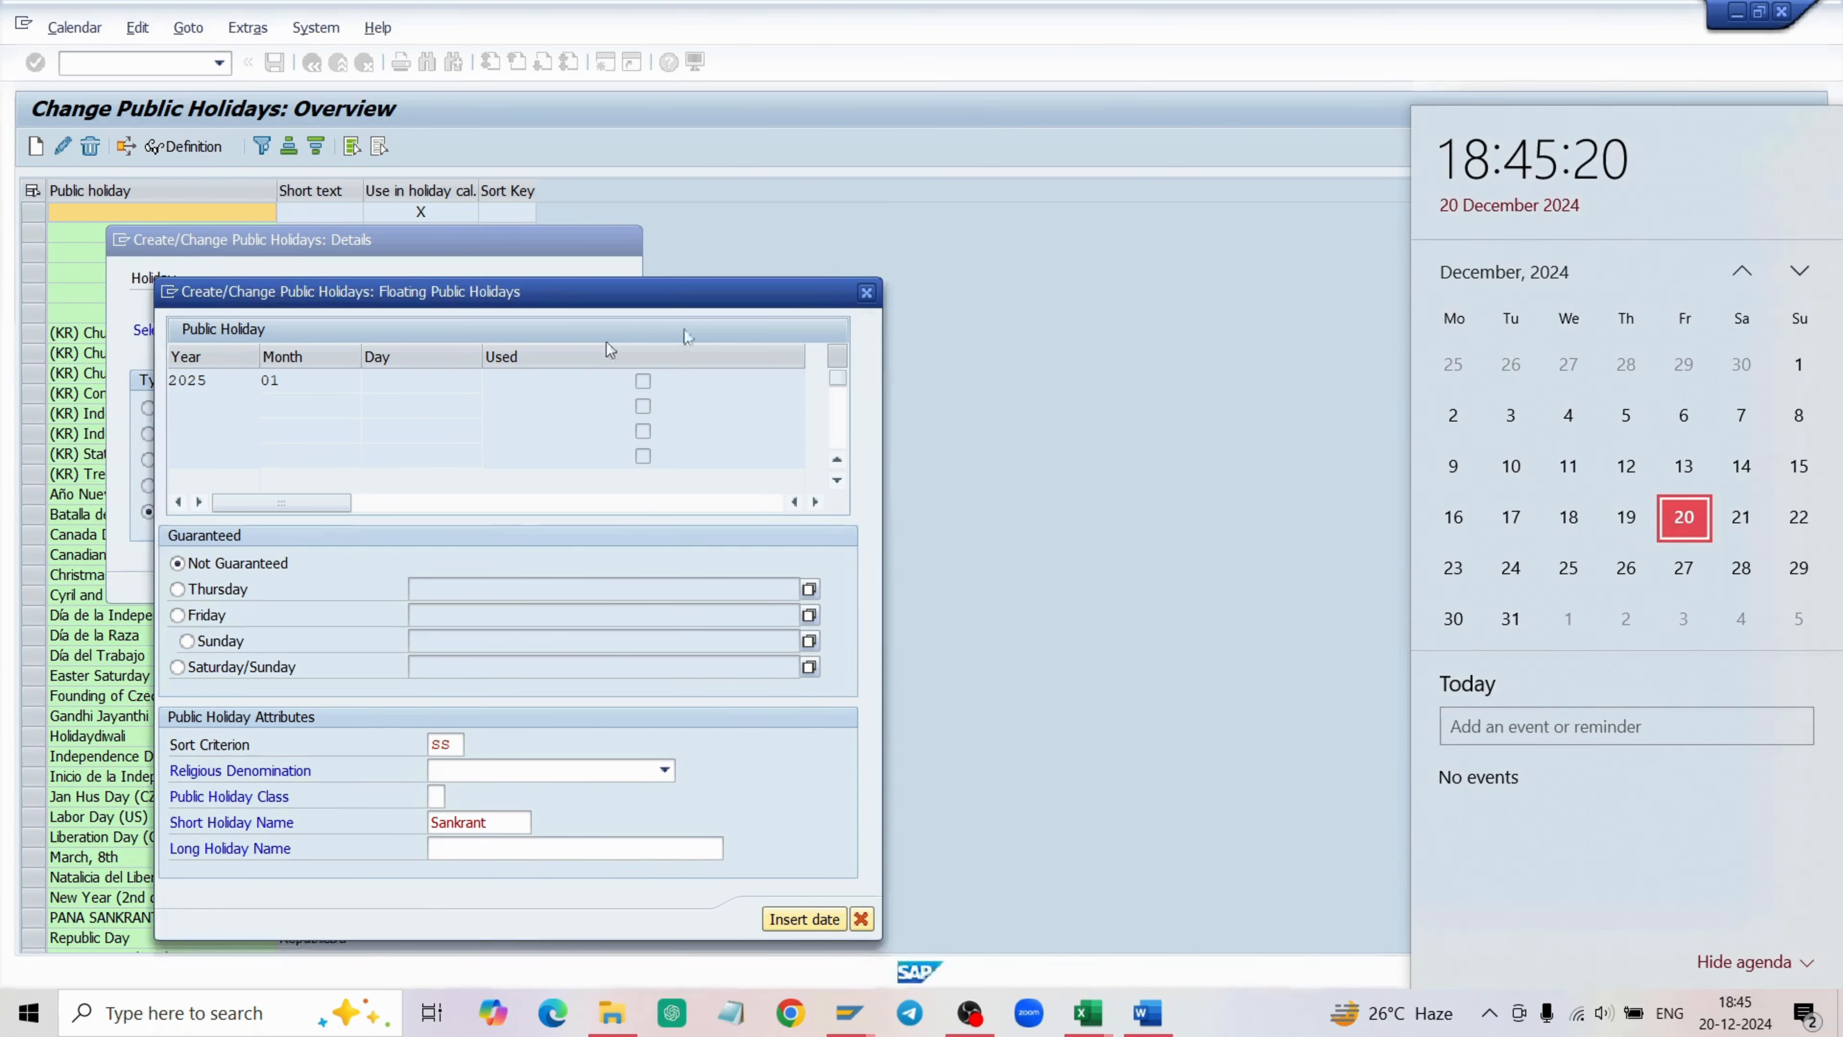
pyautogui.click(387, 382)
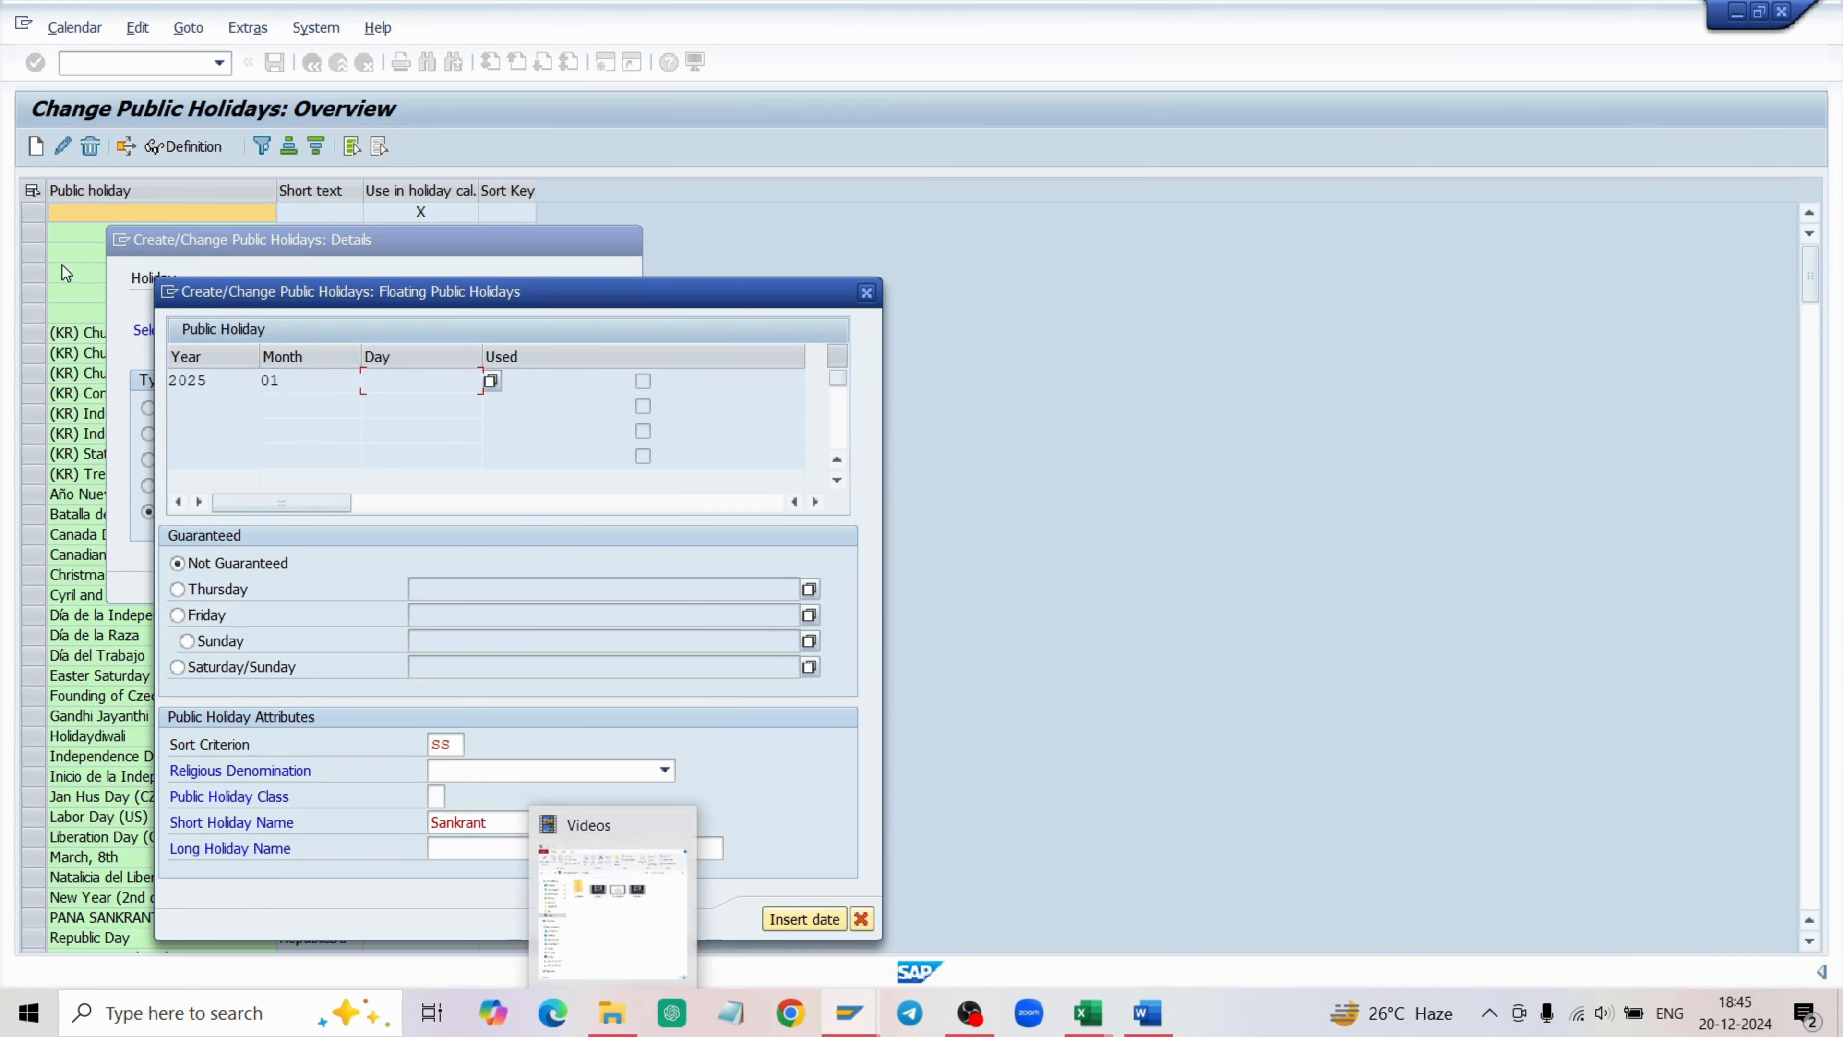
pyautogui.click(500, 389)
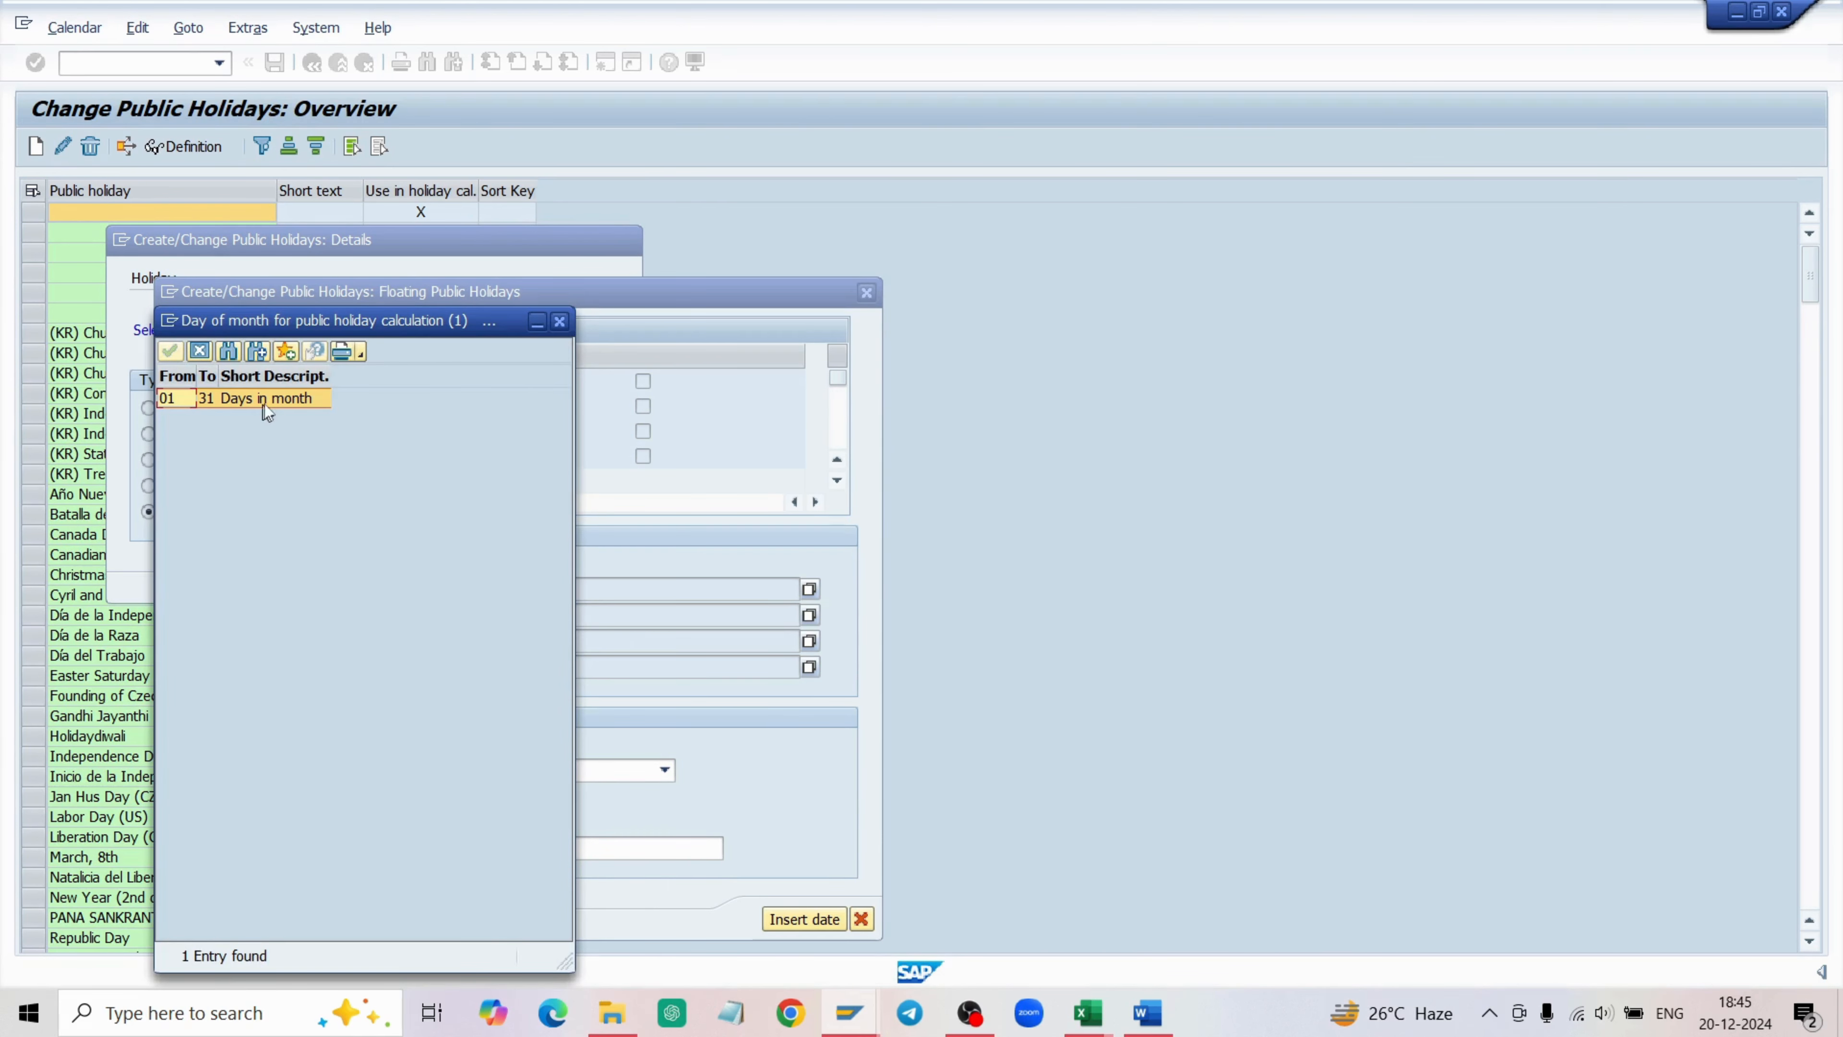
pyautogui.click(268, 401)
pyautogui.doubleClick(268, 401)
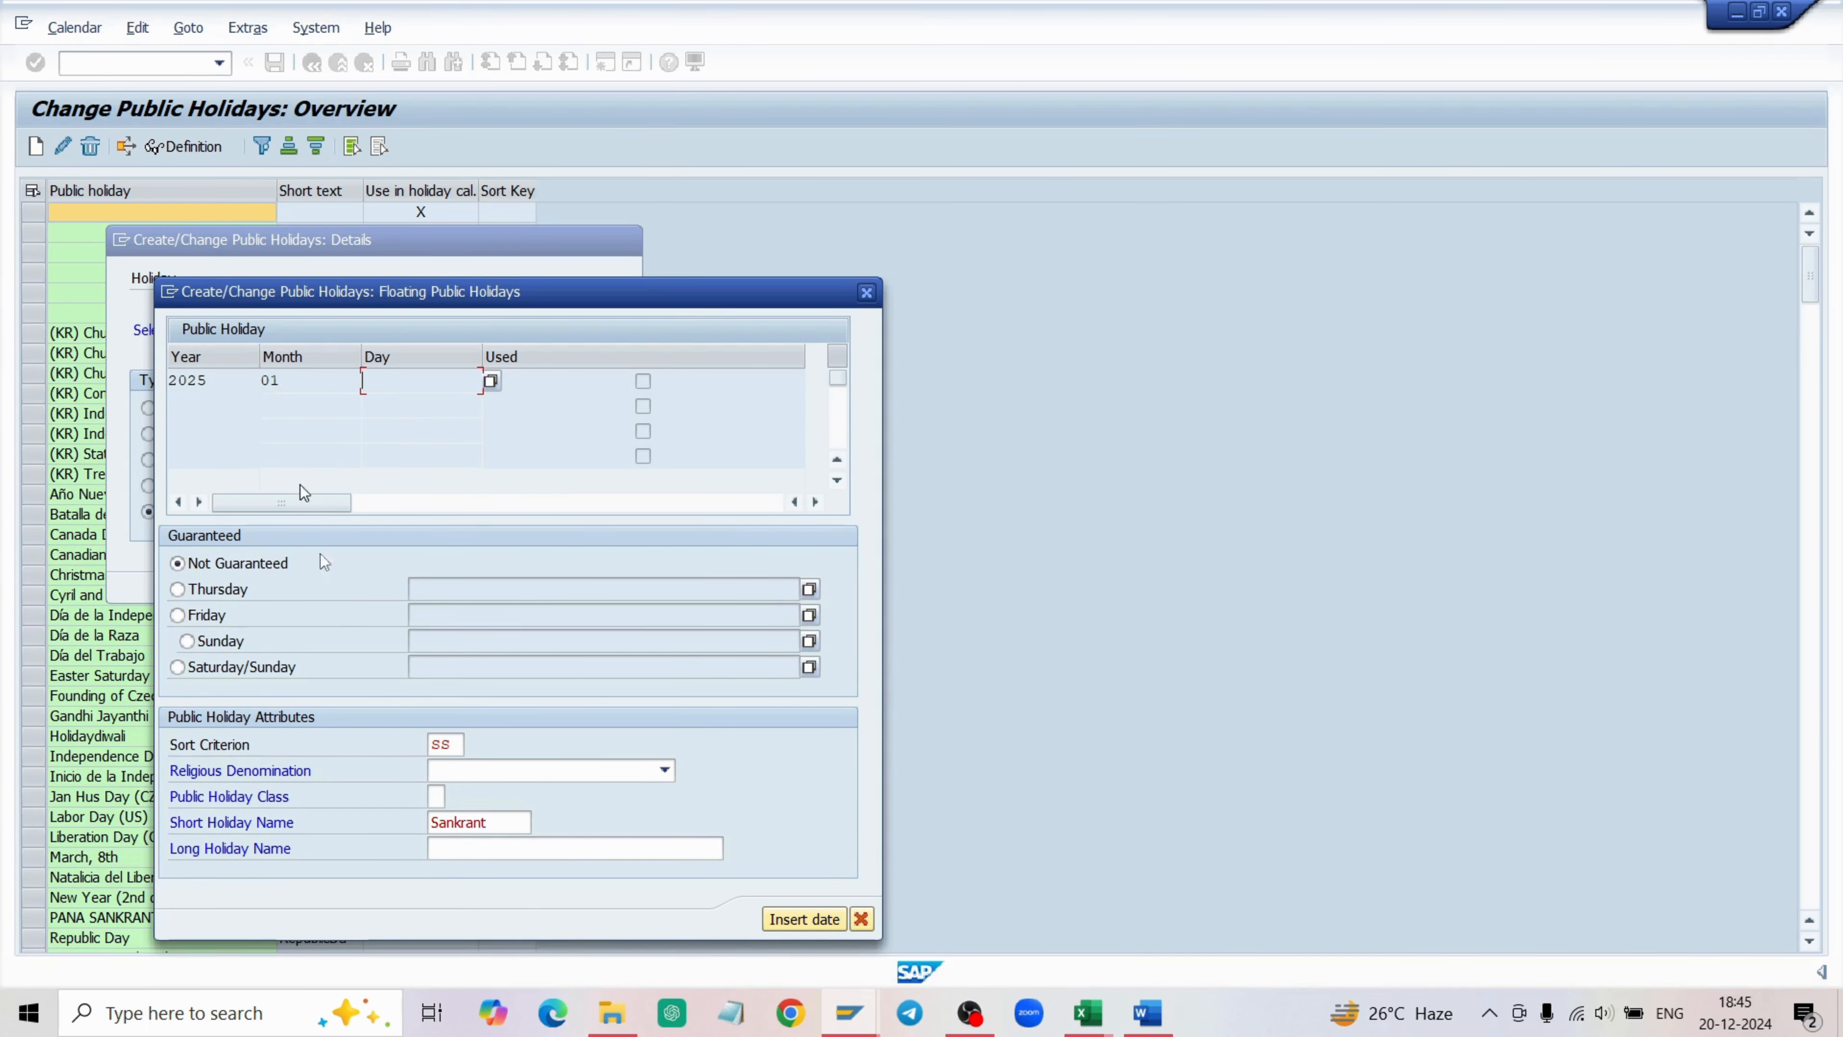
pyautogui.click(861, 919)
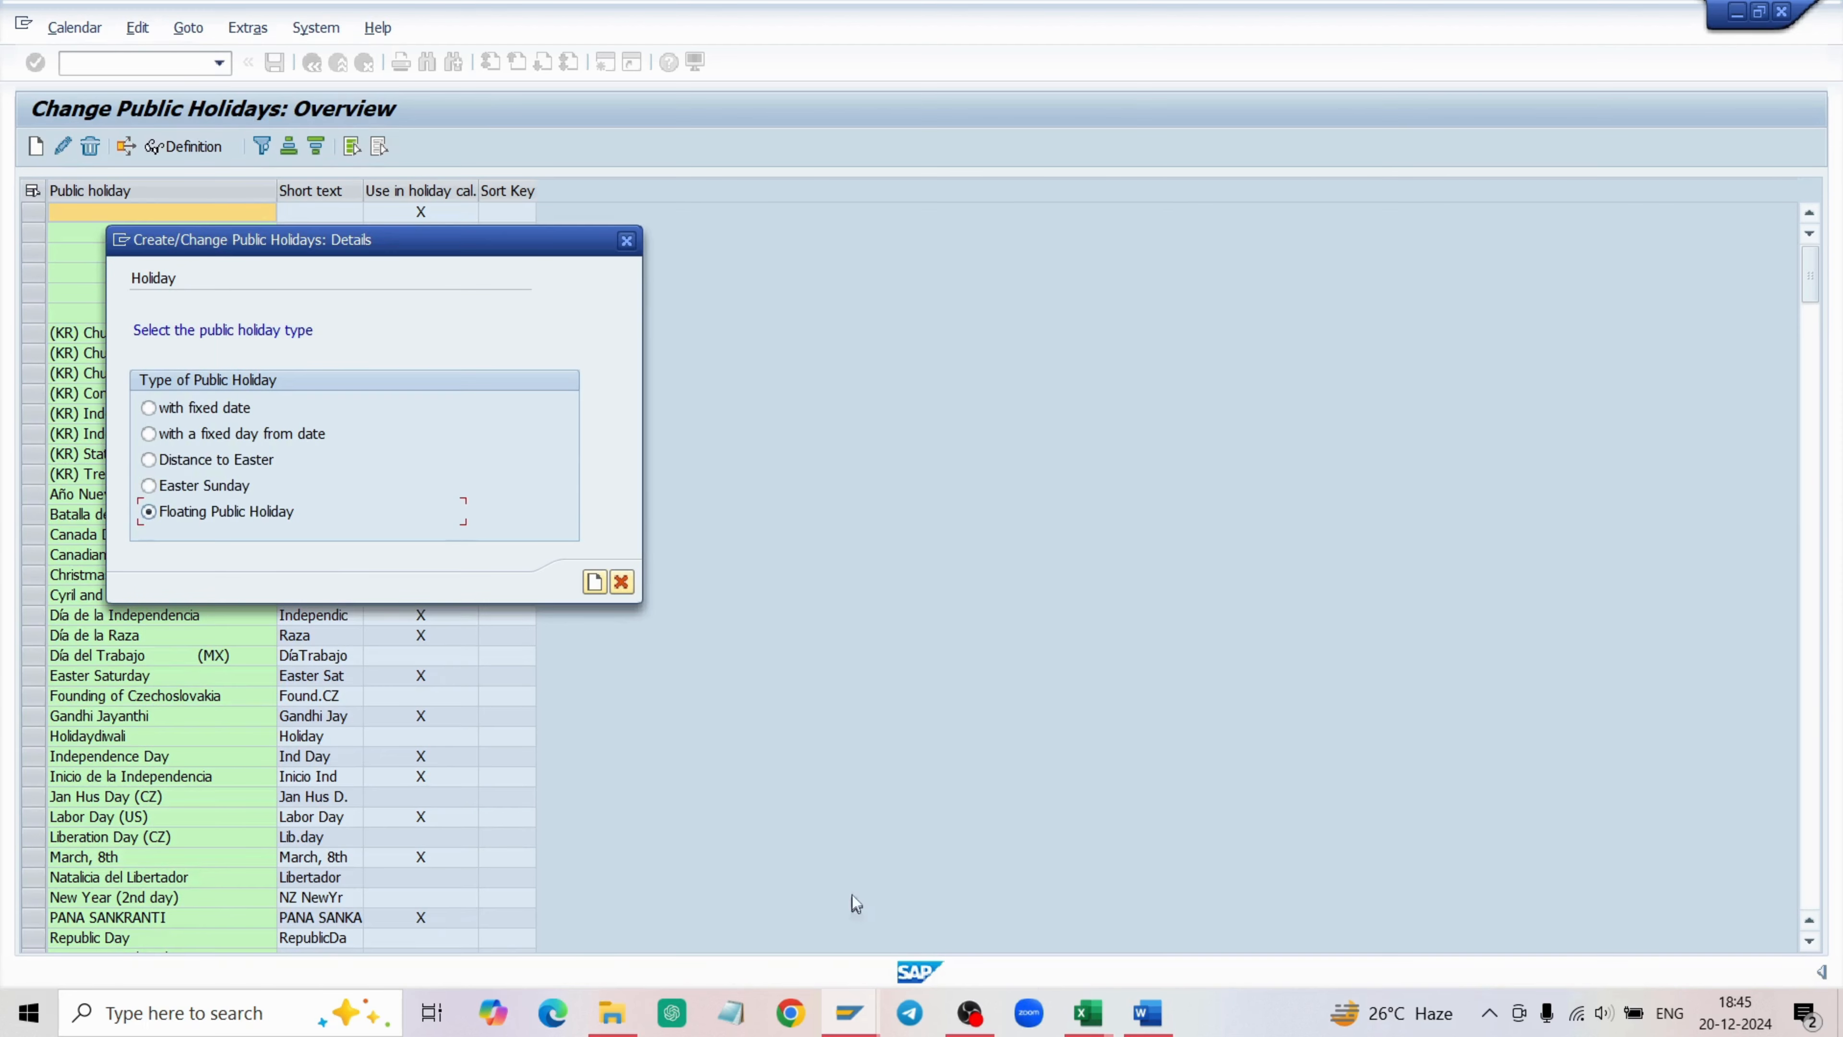
# Reopen the Floating Public Holiday form and enter the date as year 2025, month 01, day 01.
pyautogui.click(597, 585)
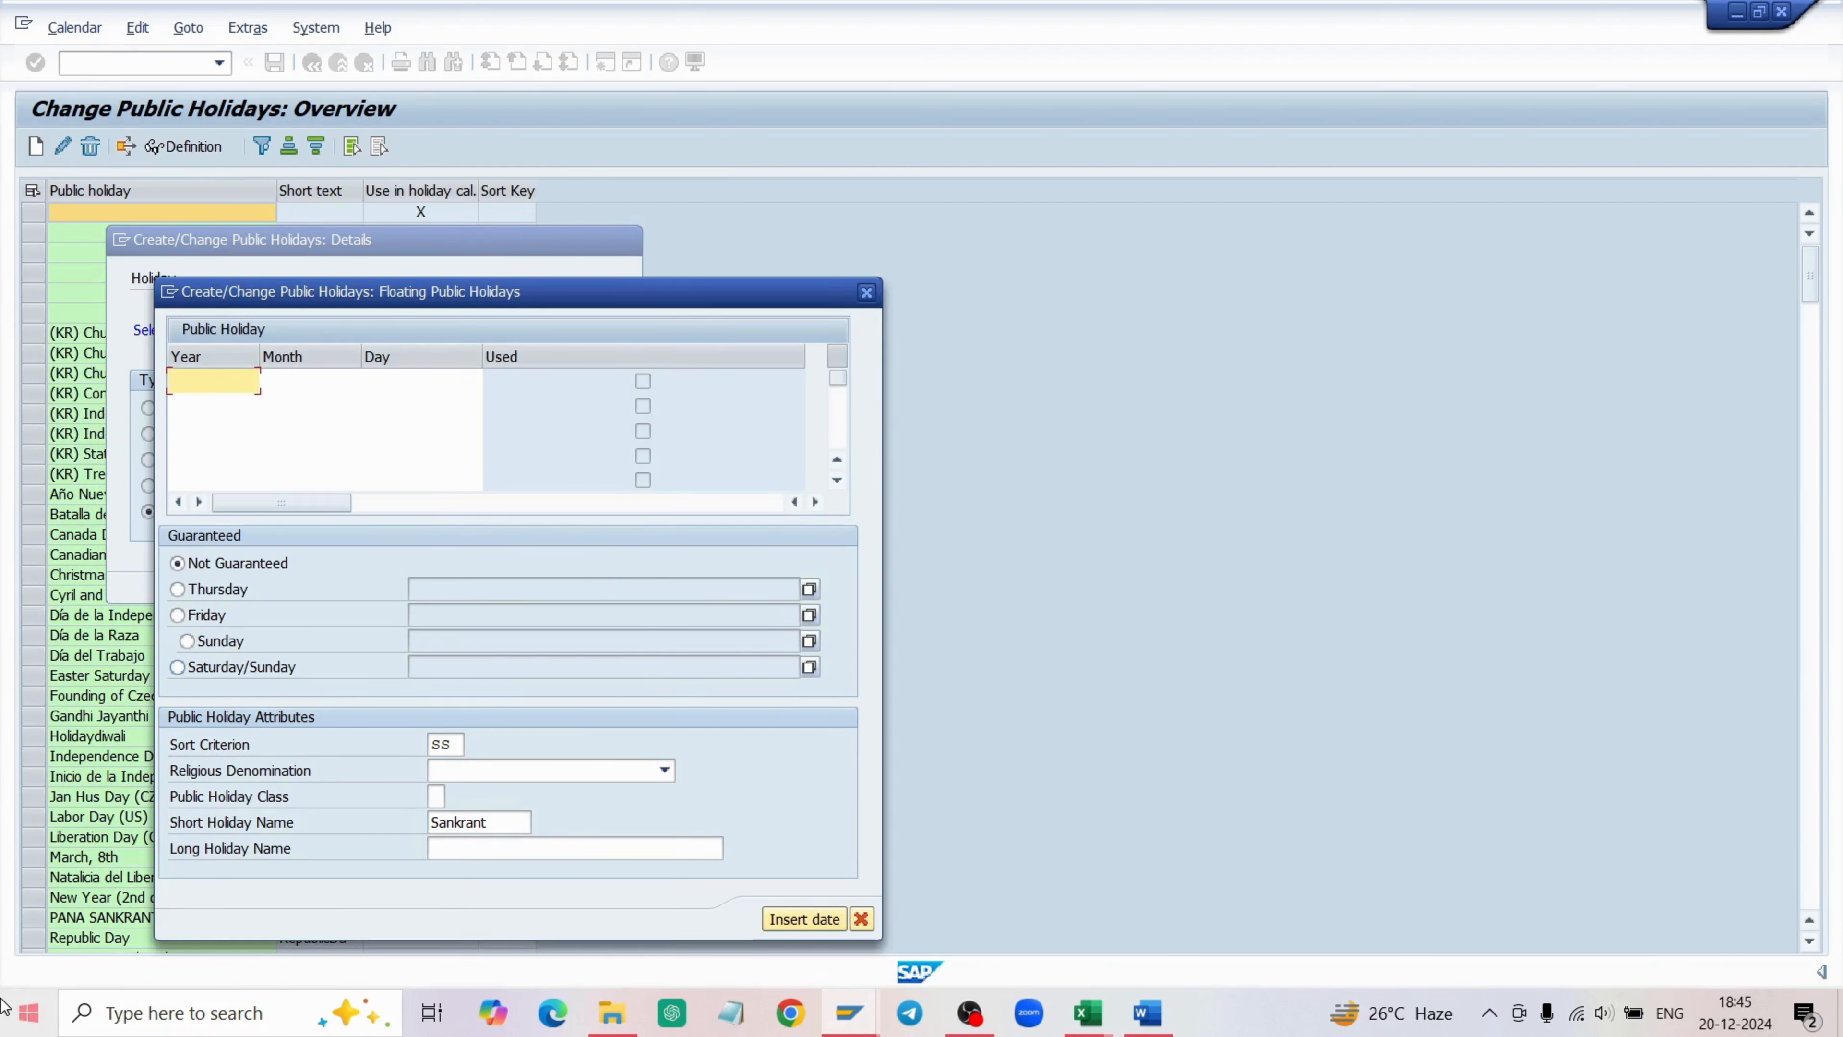
pyautogui.write('2025')
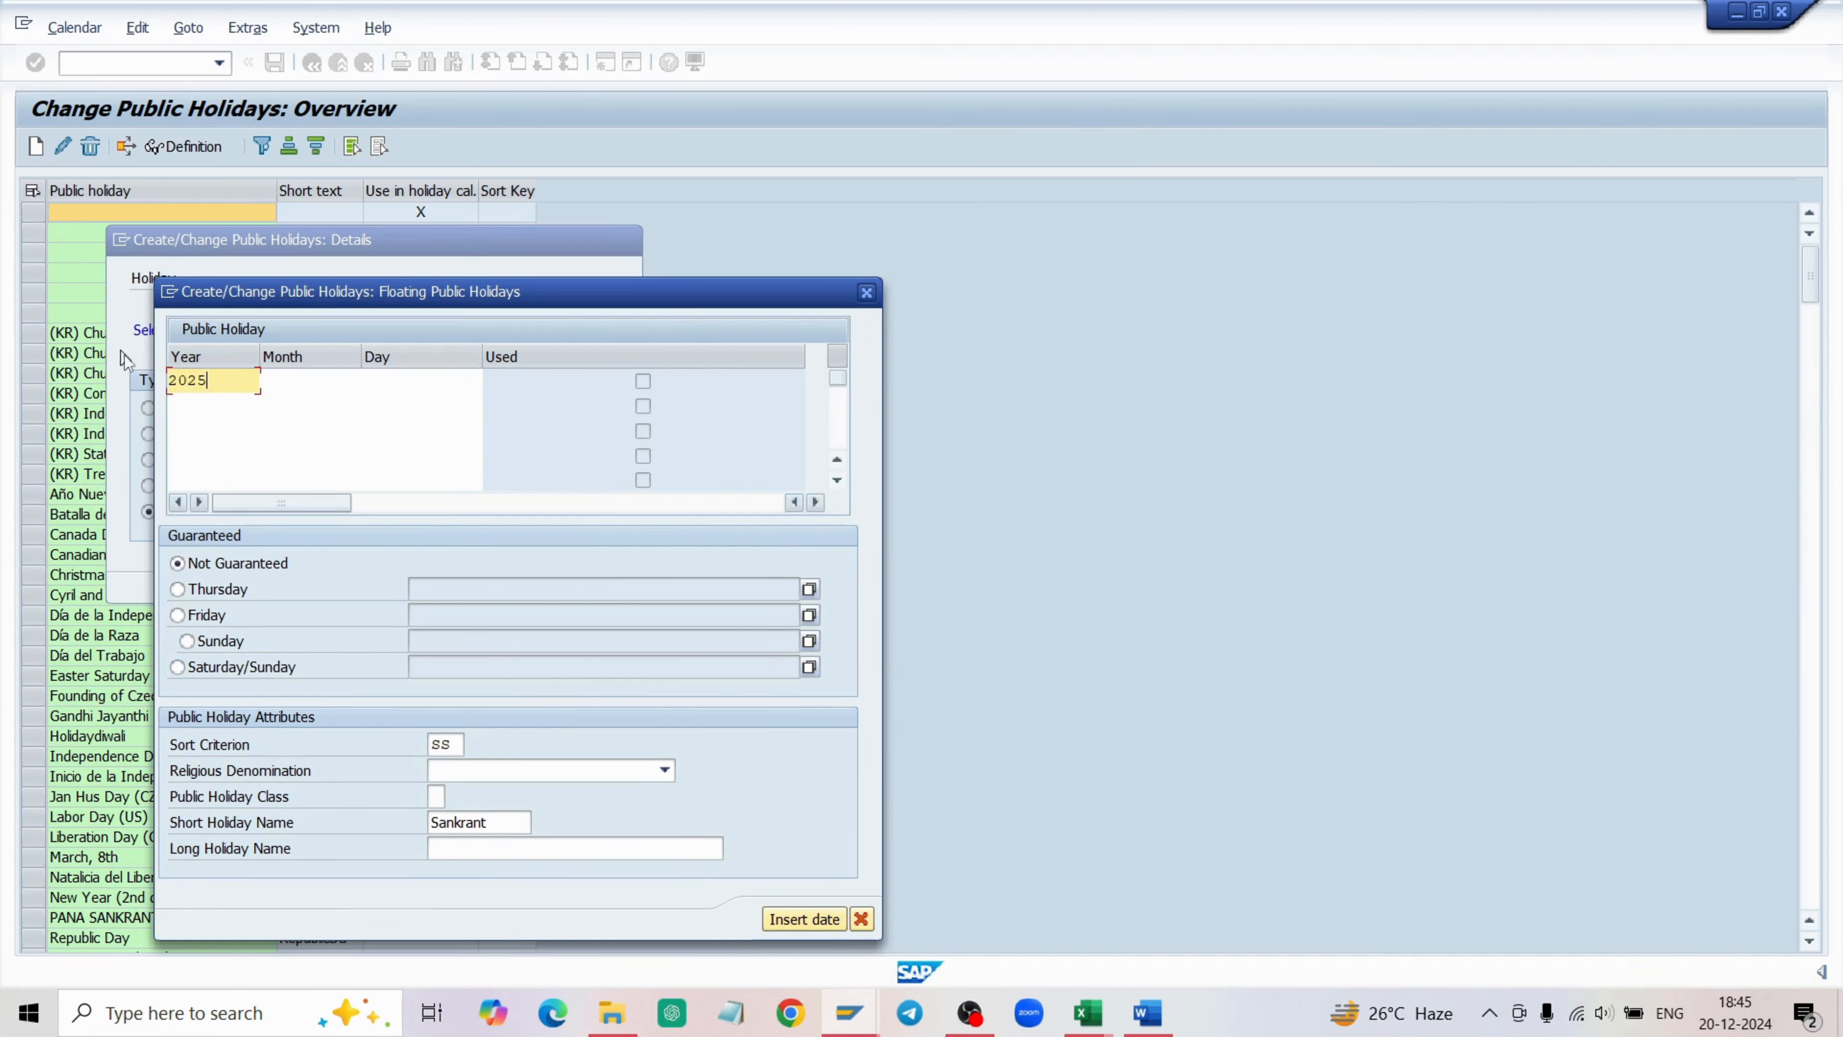
pyautogui.click(318, 403)
pyautogui.click(312, 380)
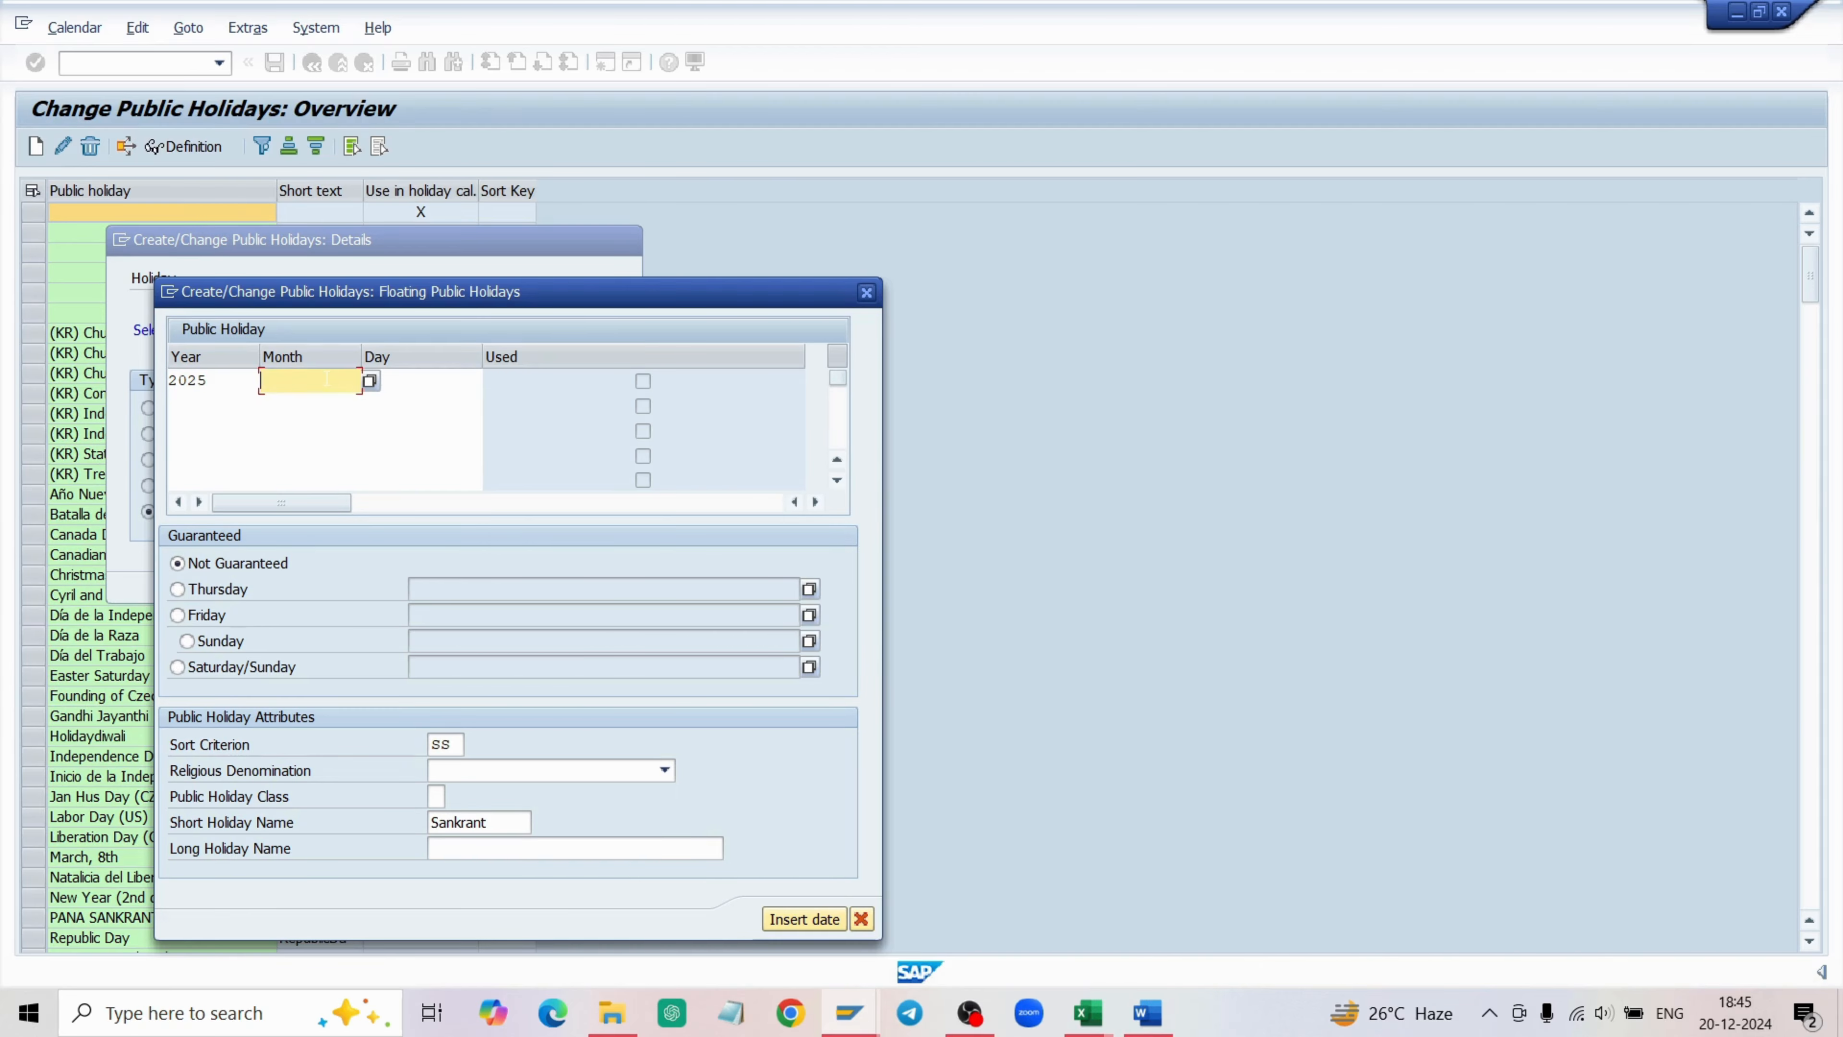
pyautogui.write('01')
pyautogui.click(397, 378)
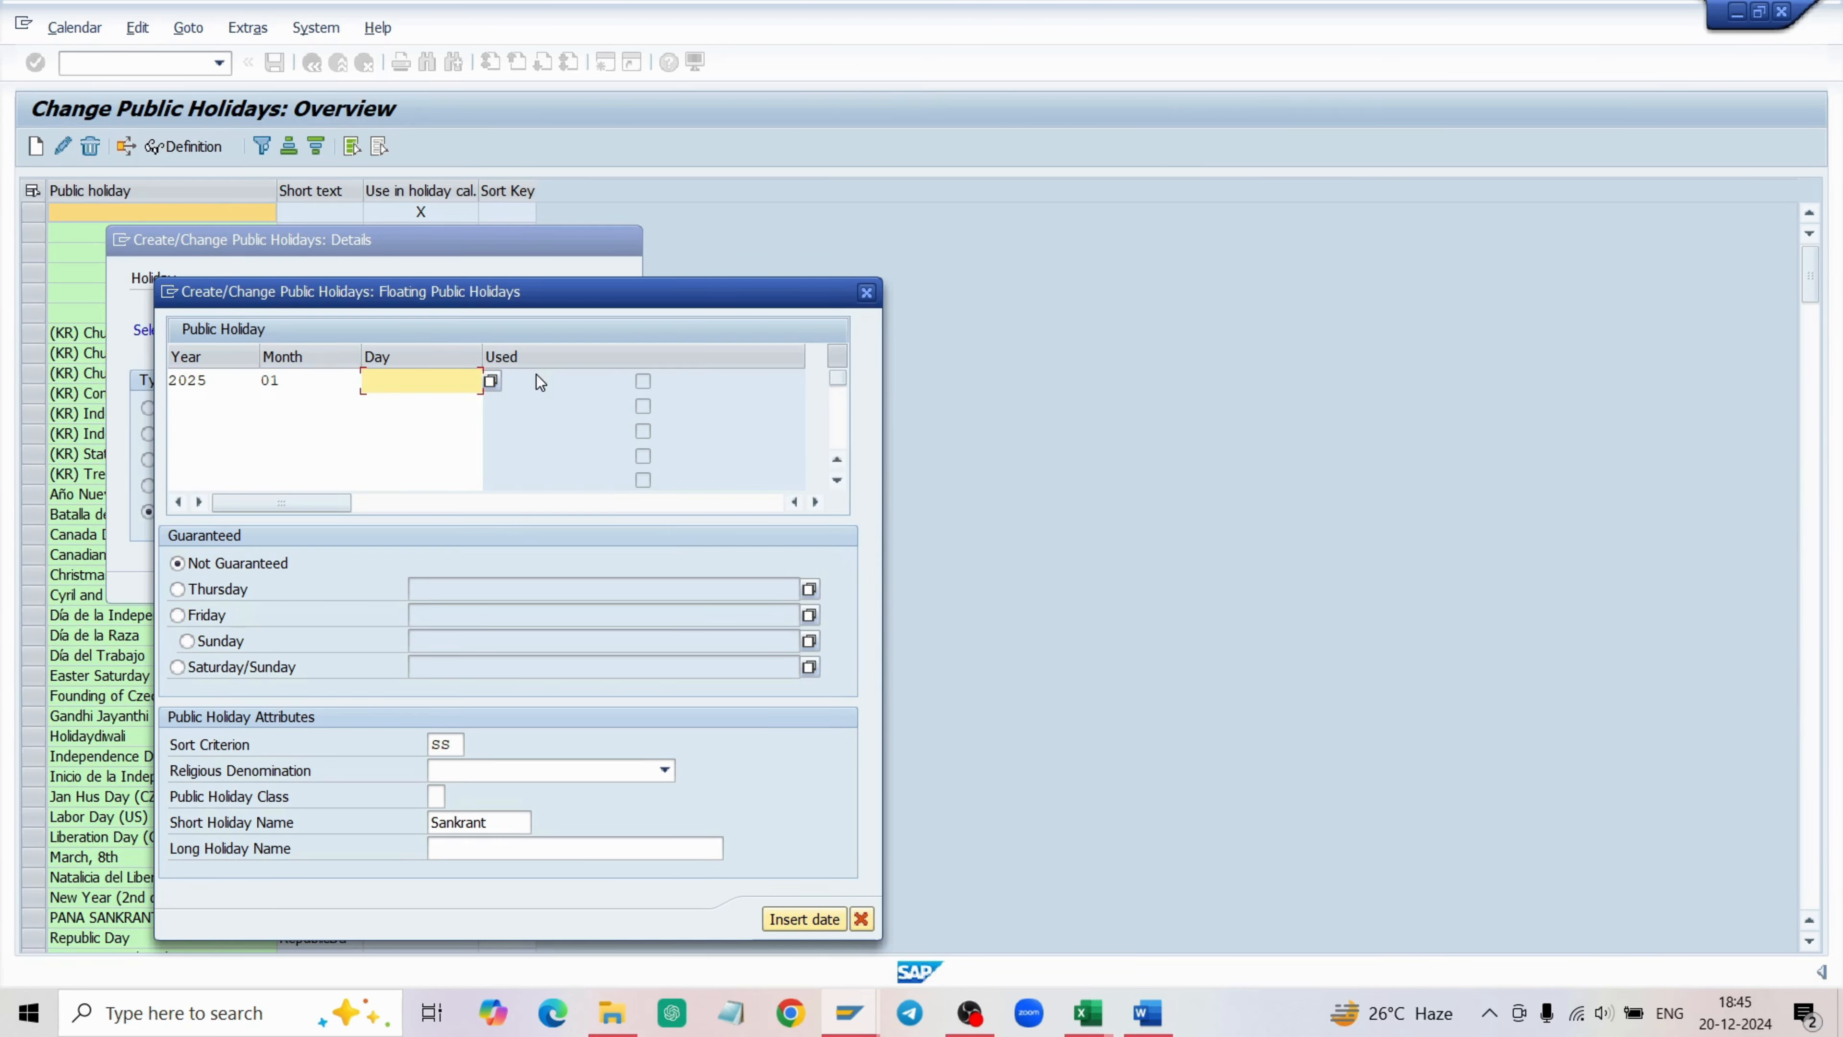
pyautogui.click(490, 381)
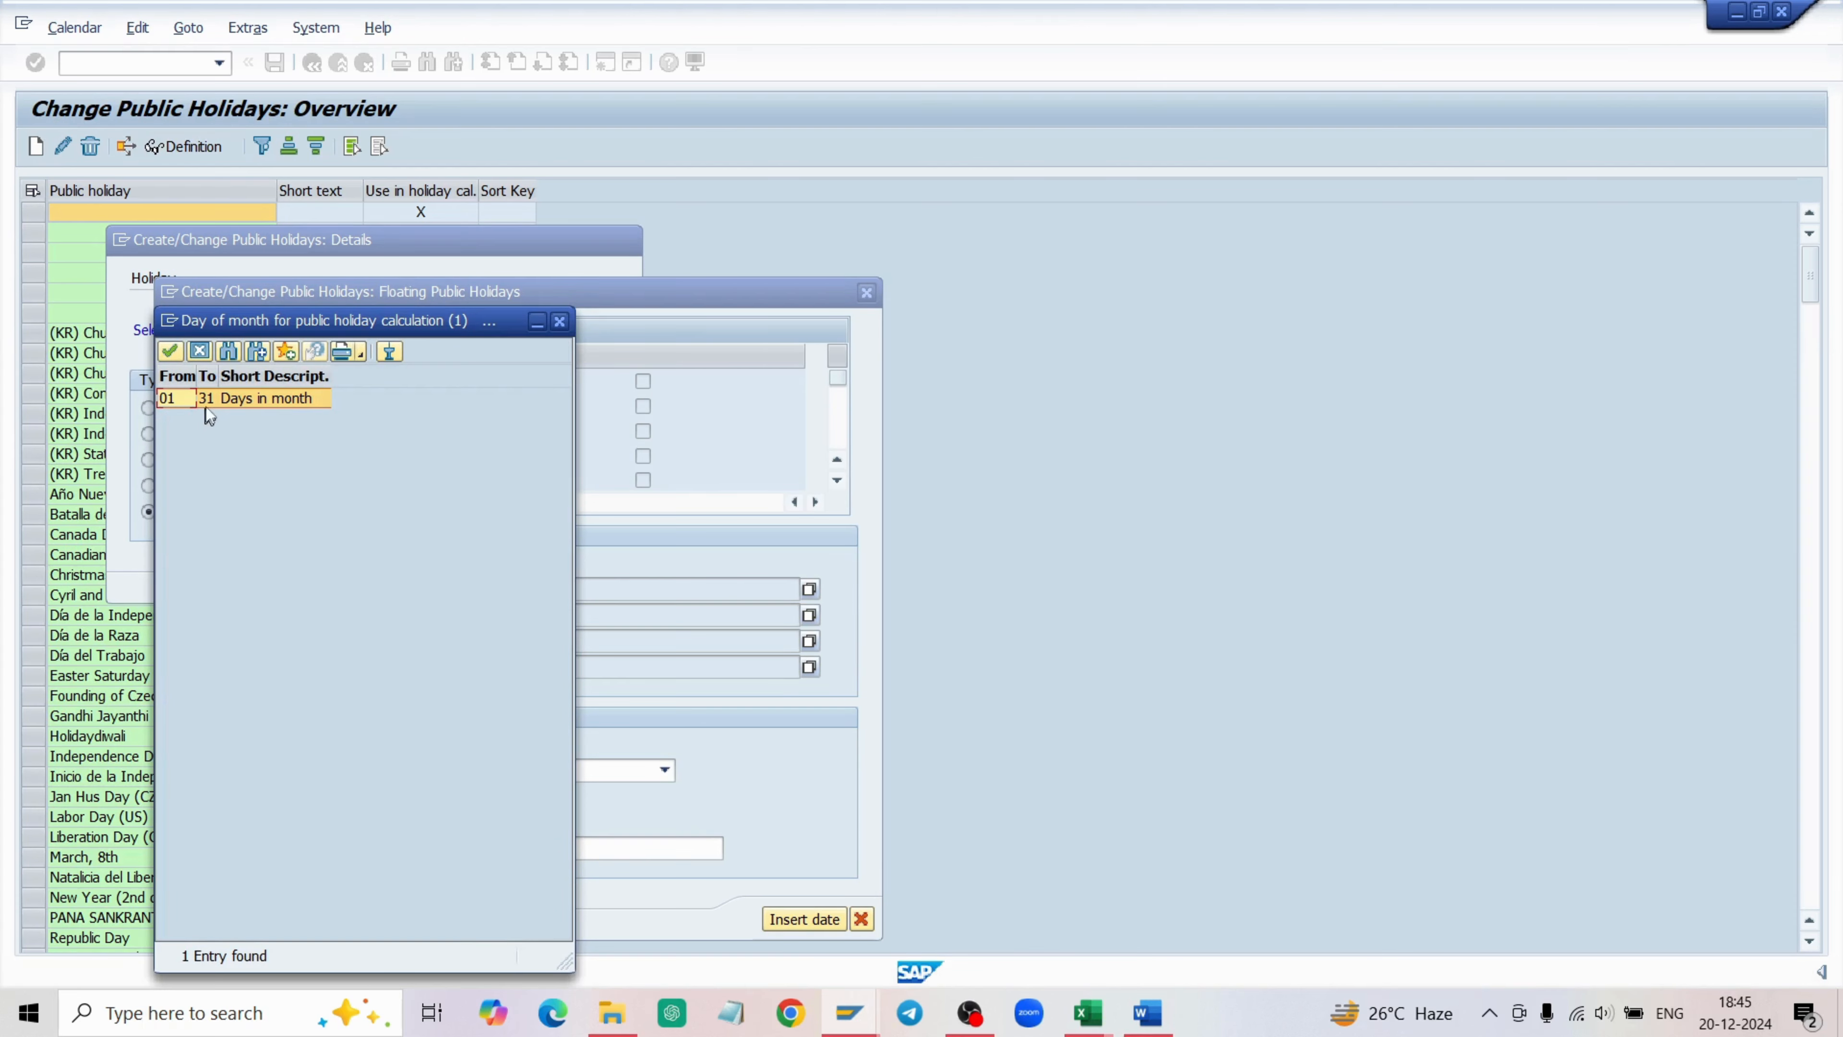
pyautogui.doubleClick(207, 404)
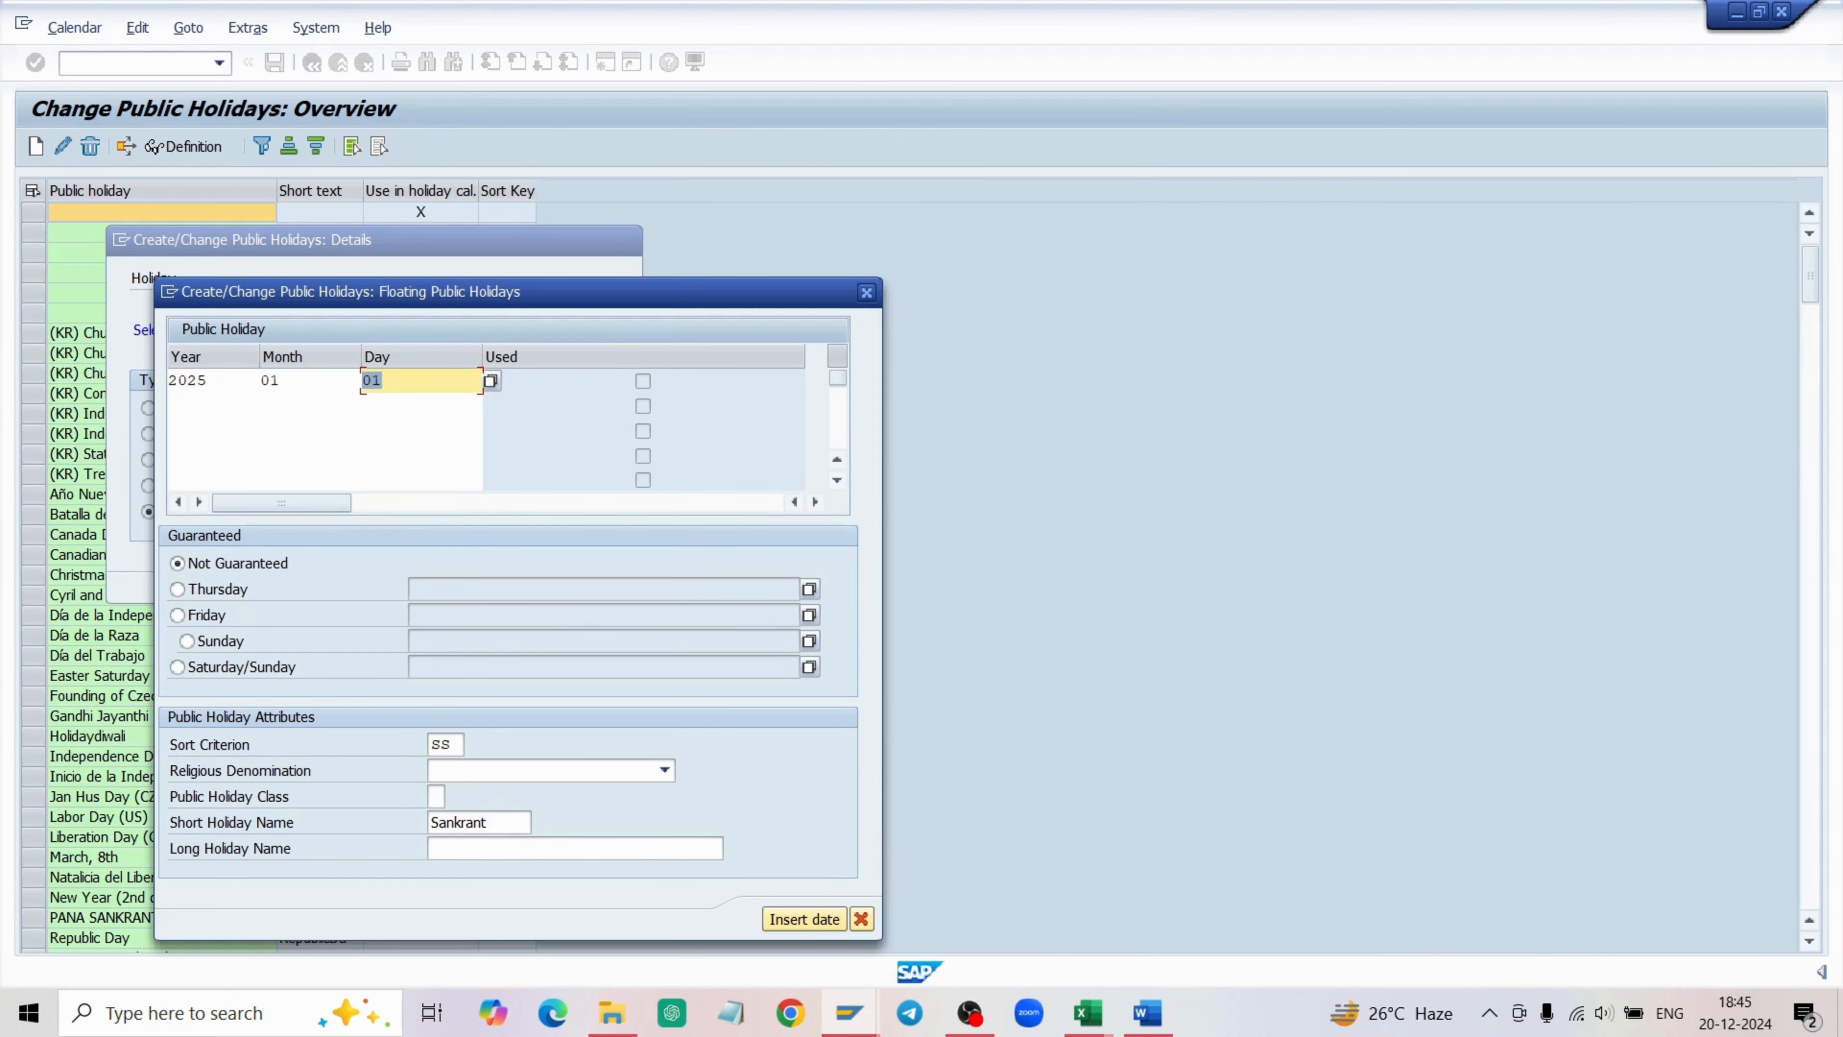
# Set the long holiday name to "sankranti", insert the date and create the floating holiday.
pyautogui.click(467, 839)
pyautogui.write('sankranti')
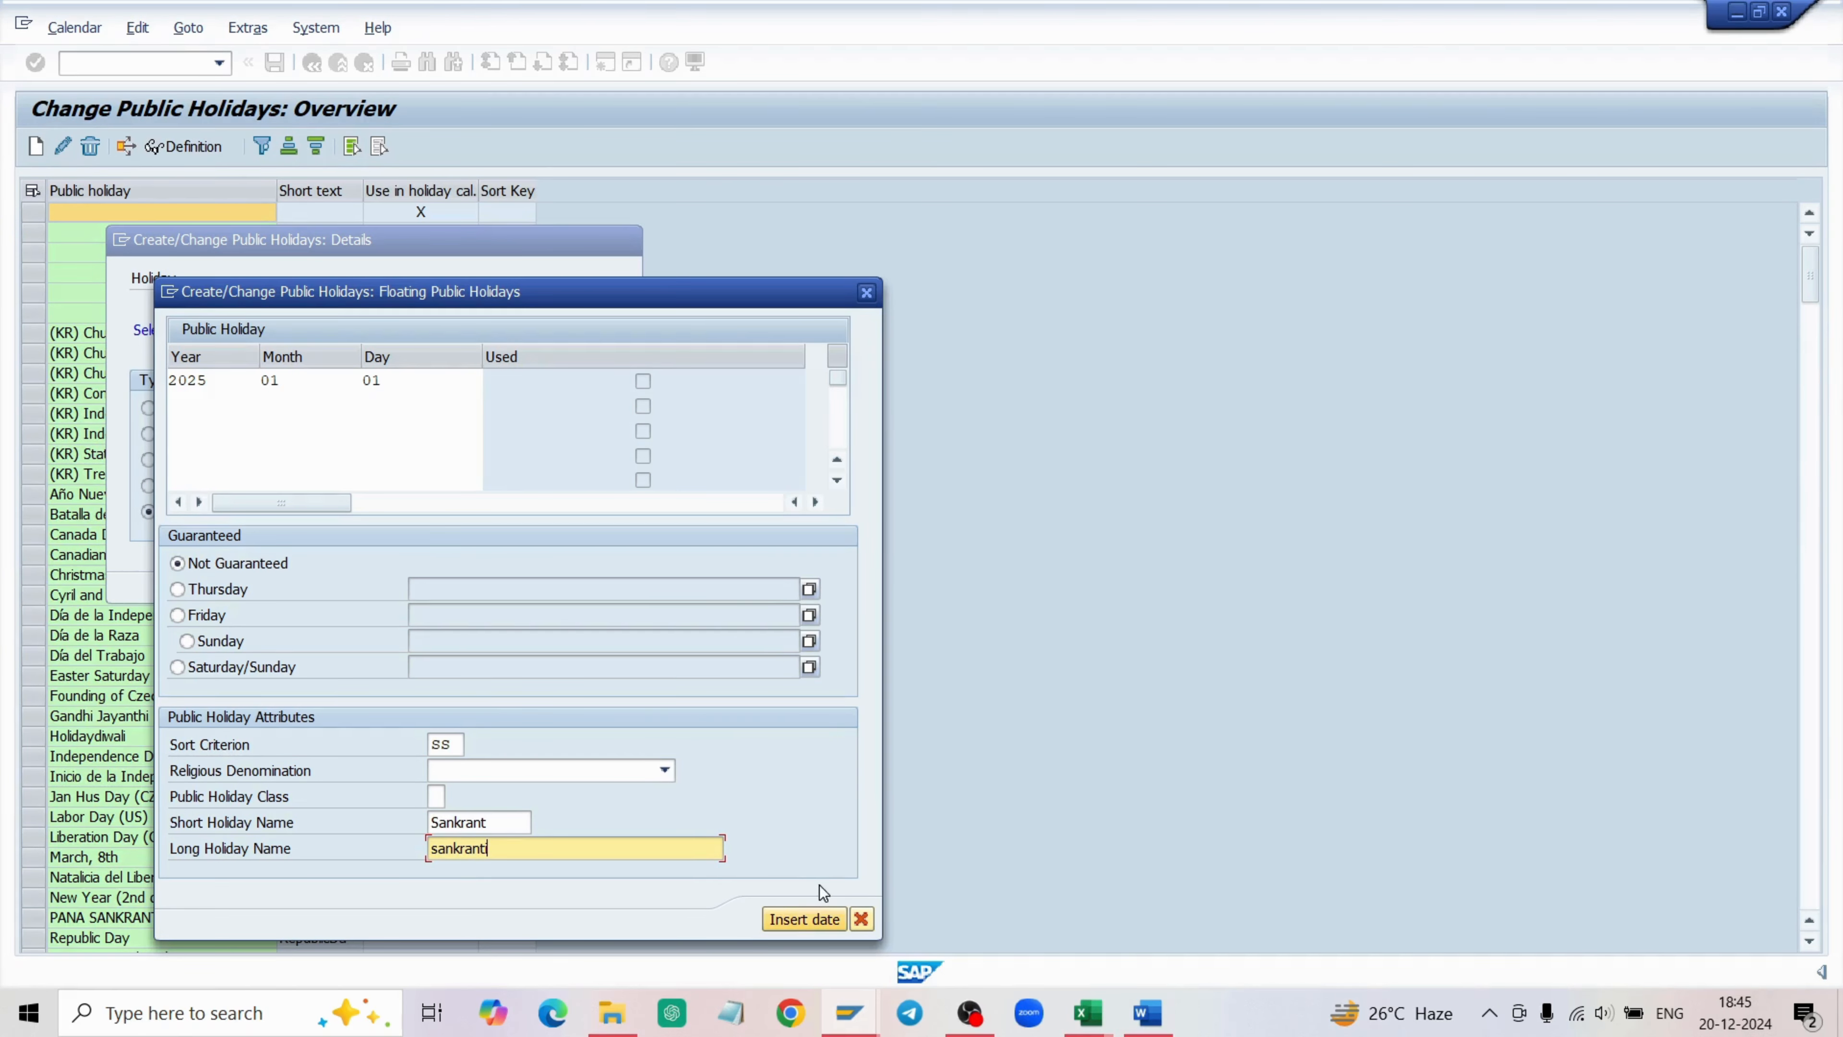
pyautogui.click(801, 917)
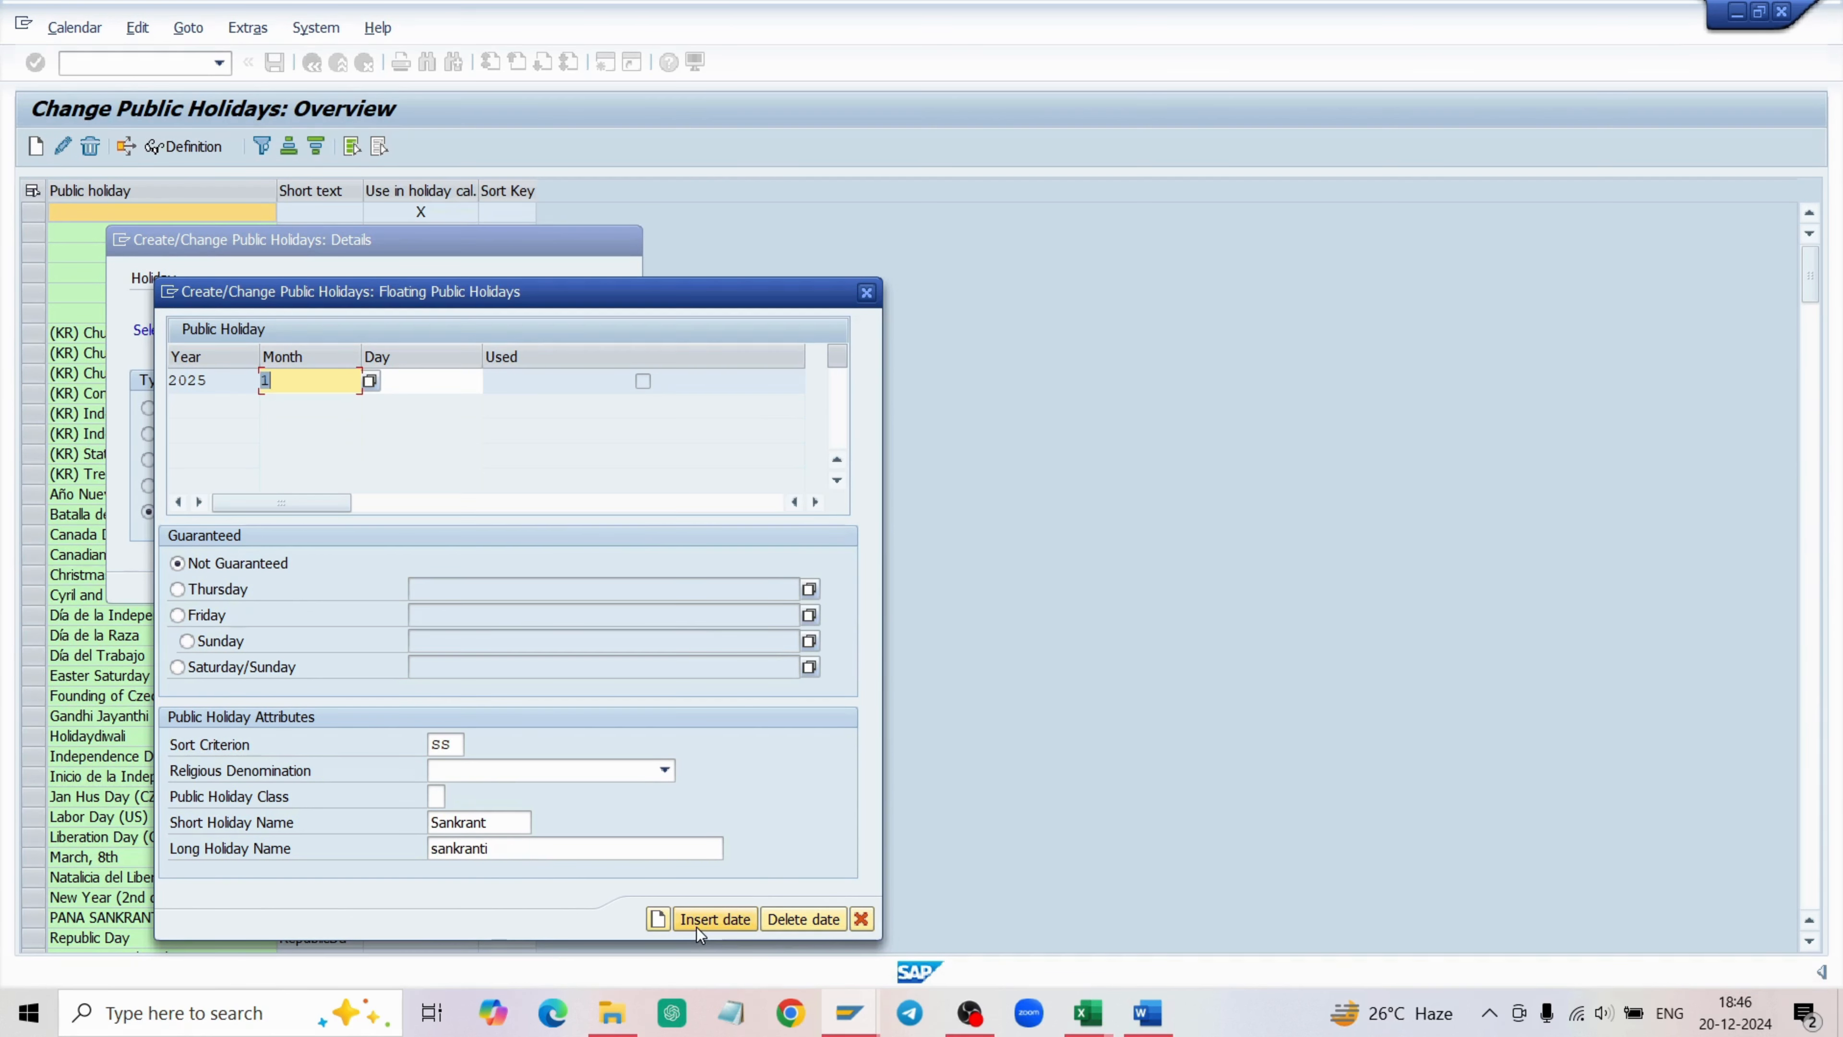
pyautogui.click(660, 924)
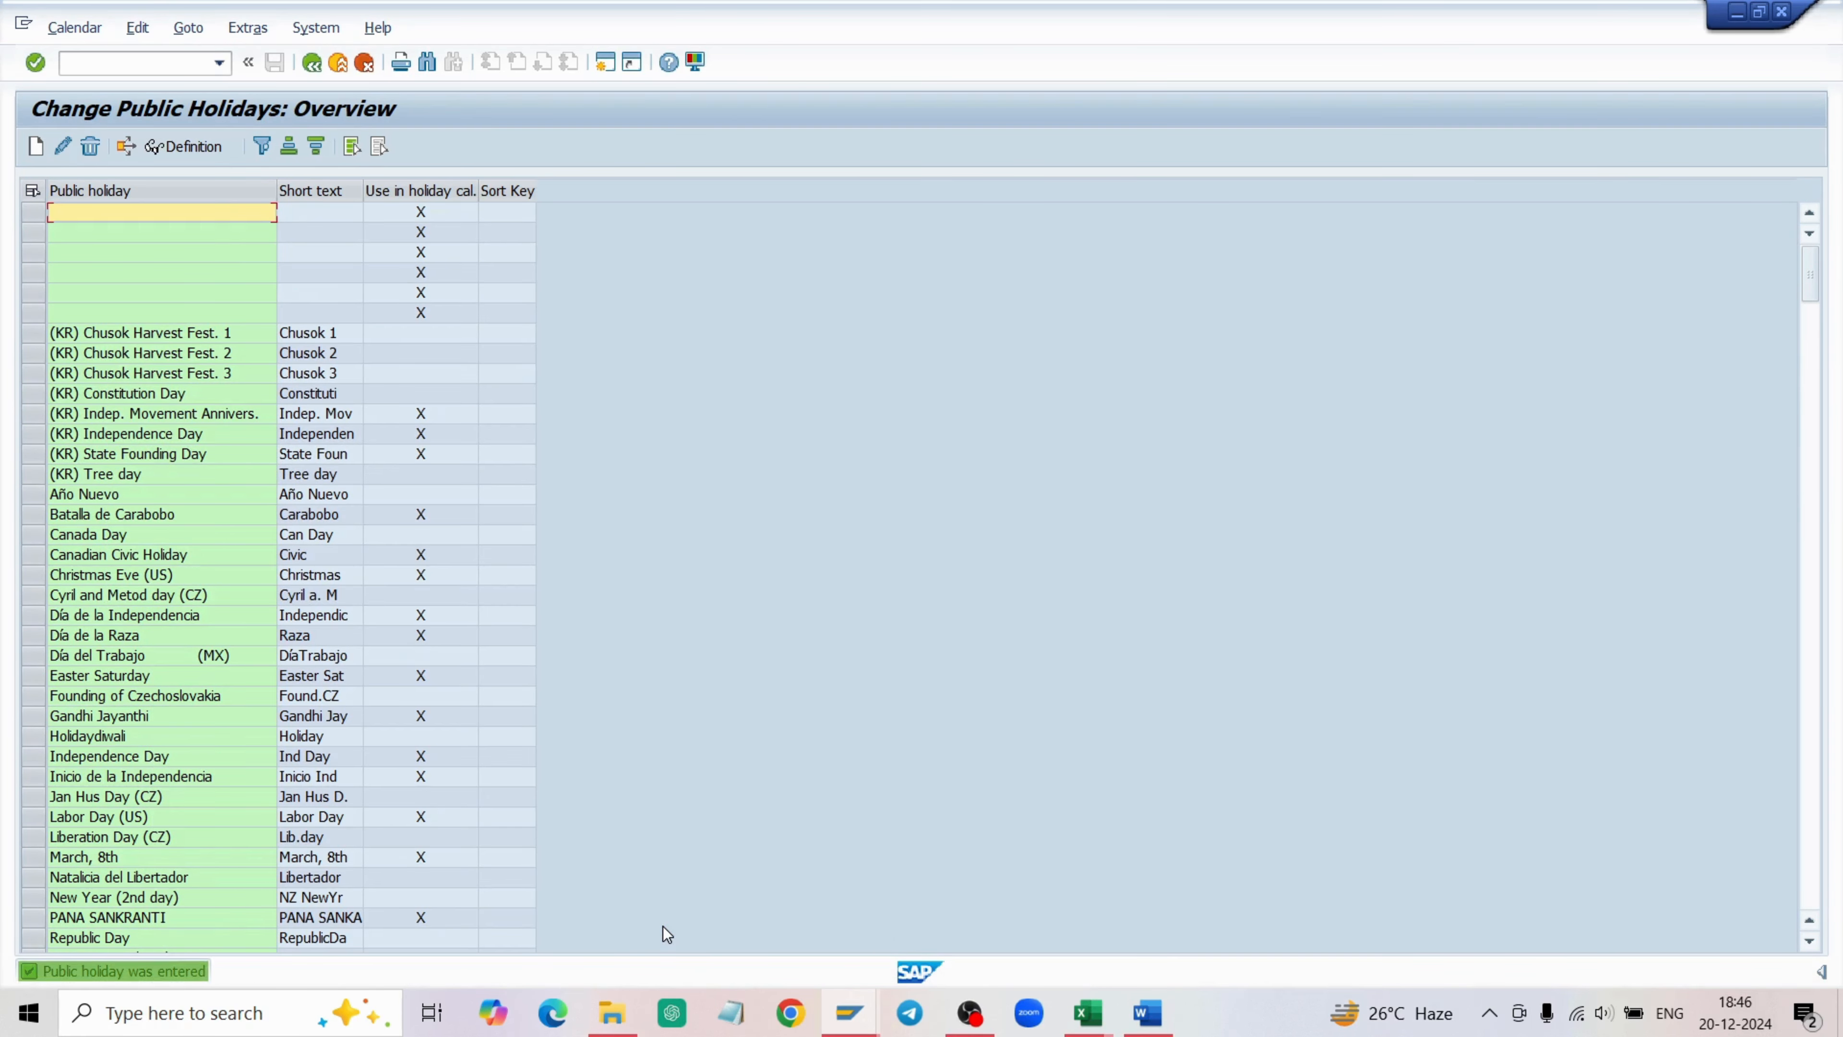
# Return to the SAP Calendar main menu and open the holiday calendars for changing.
pyautogui.click(325, 68)
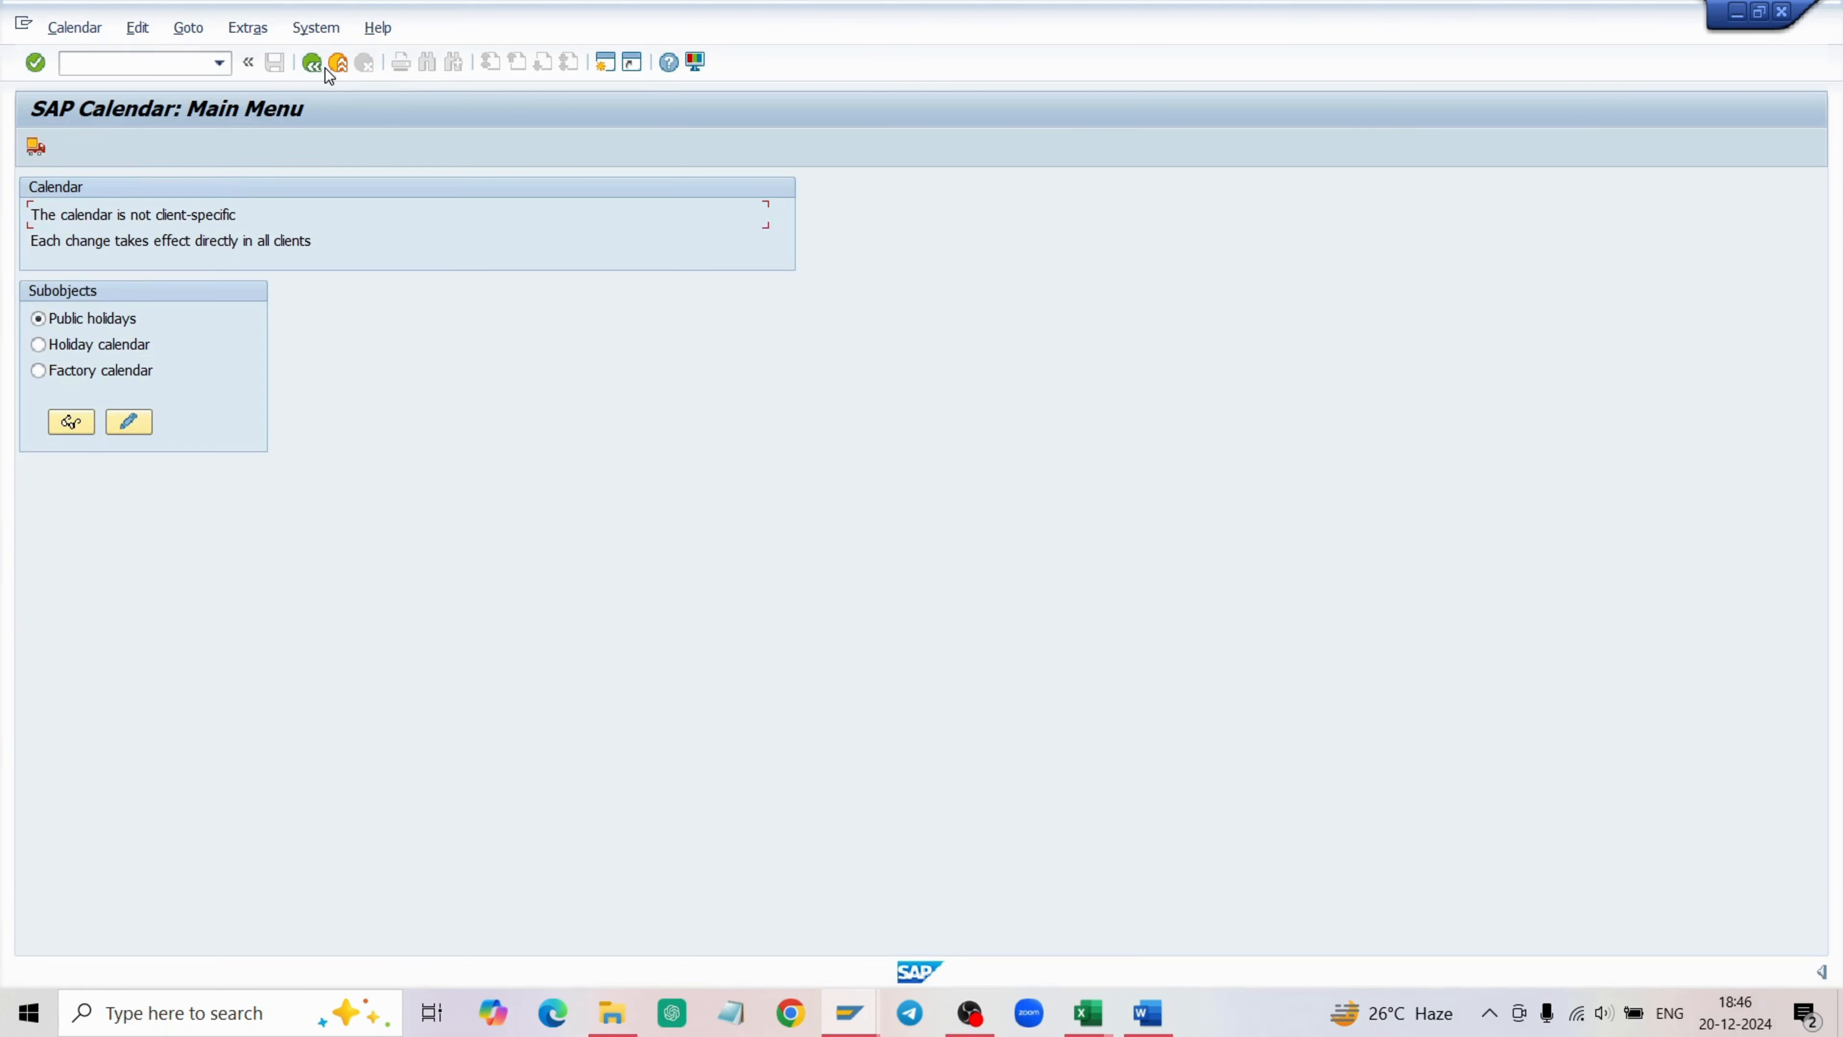
pyautogui.click(116, 349)
pyautogui.click(118, 433)
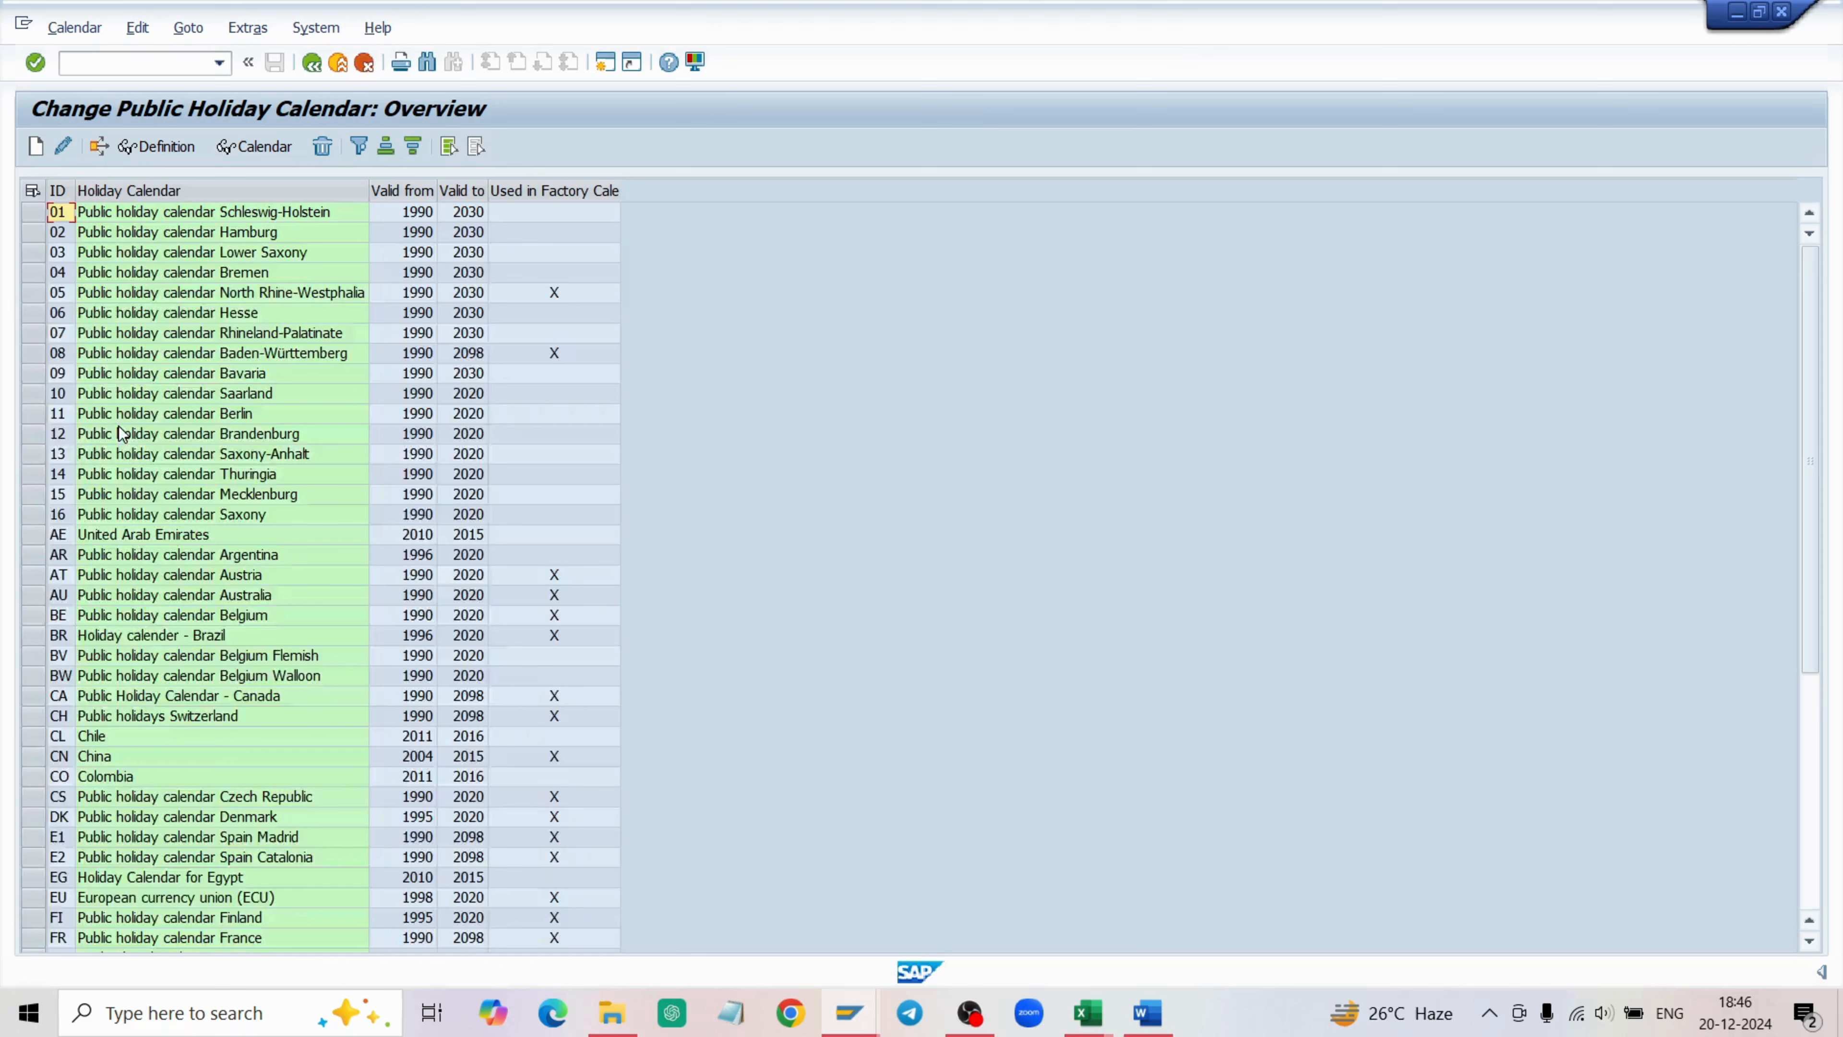
# Create a holiday calendar with ID SS, named "silver holiday calendar" and valid from 2024.
pyautogui.click(35, 146)
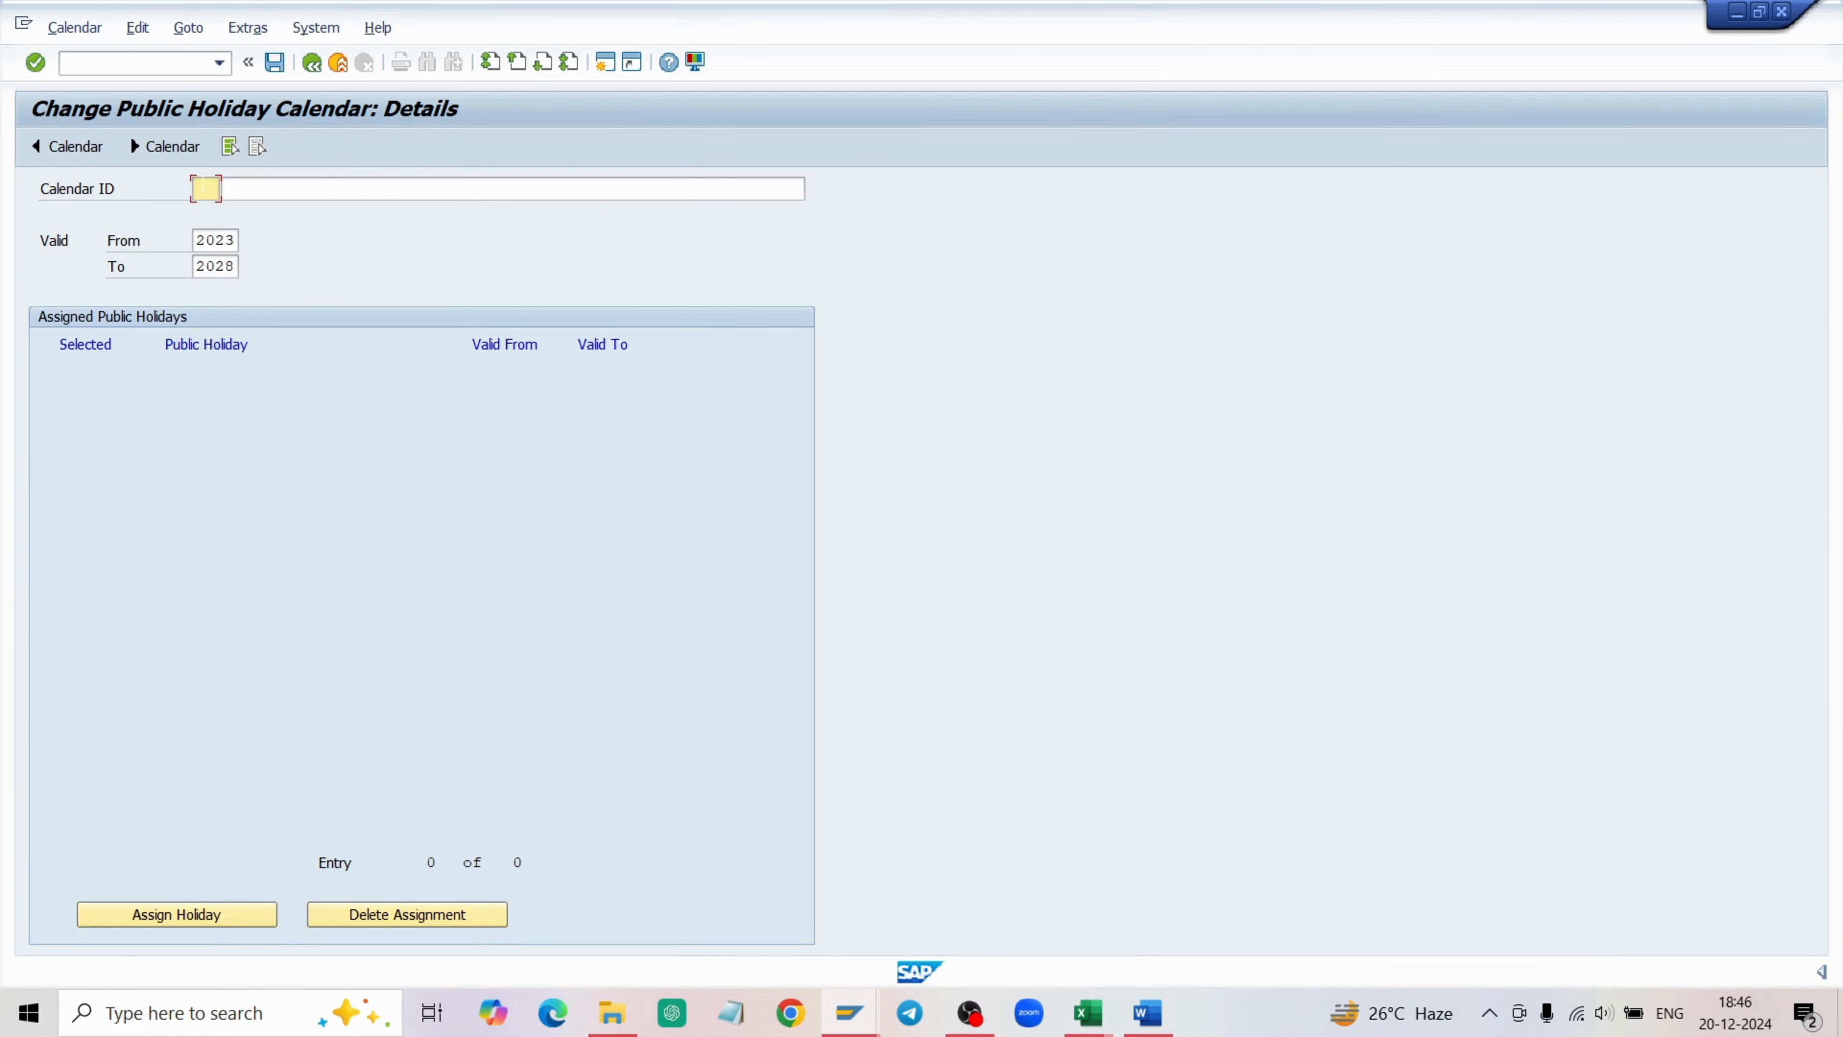
pyautogui.write('SS')
pyautogui.click(254, 189)
pyautogui.write('silver ')
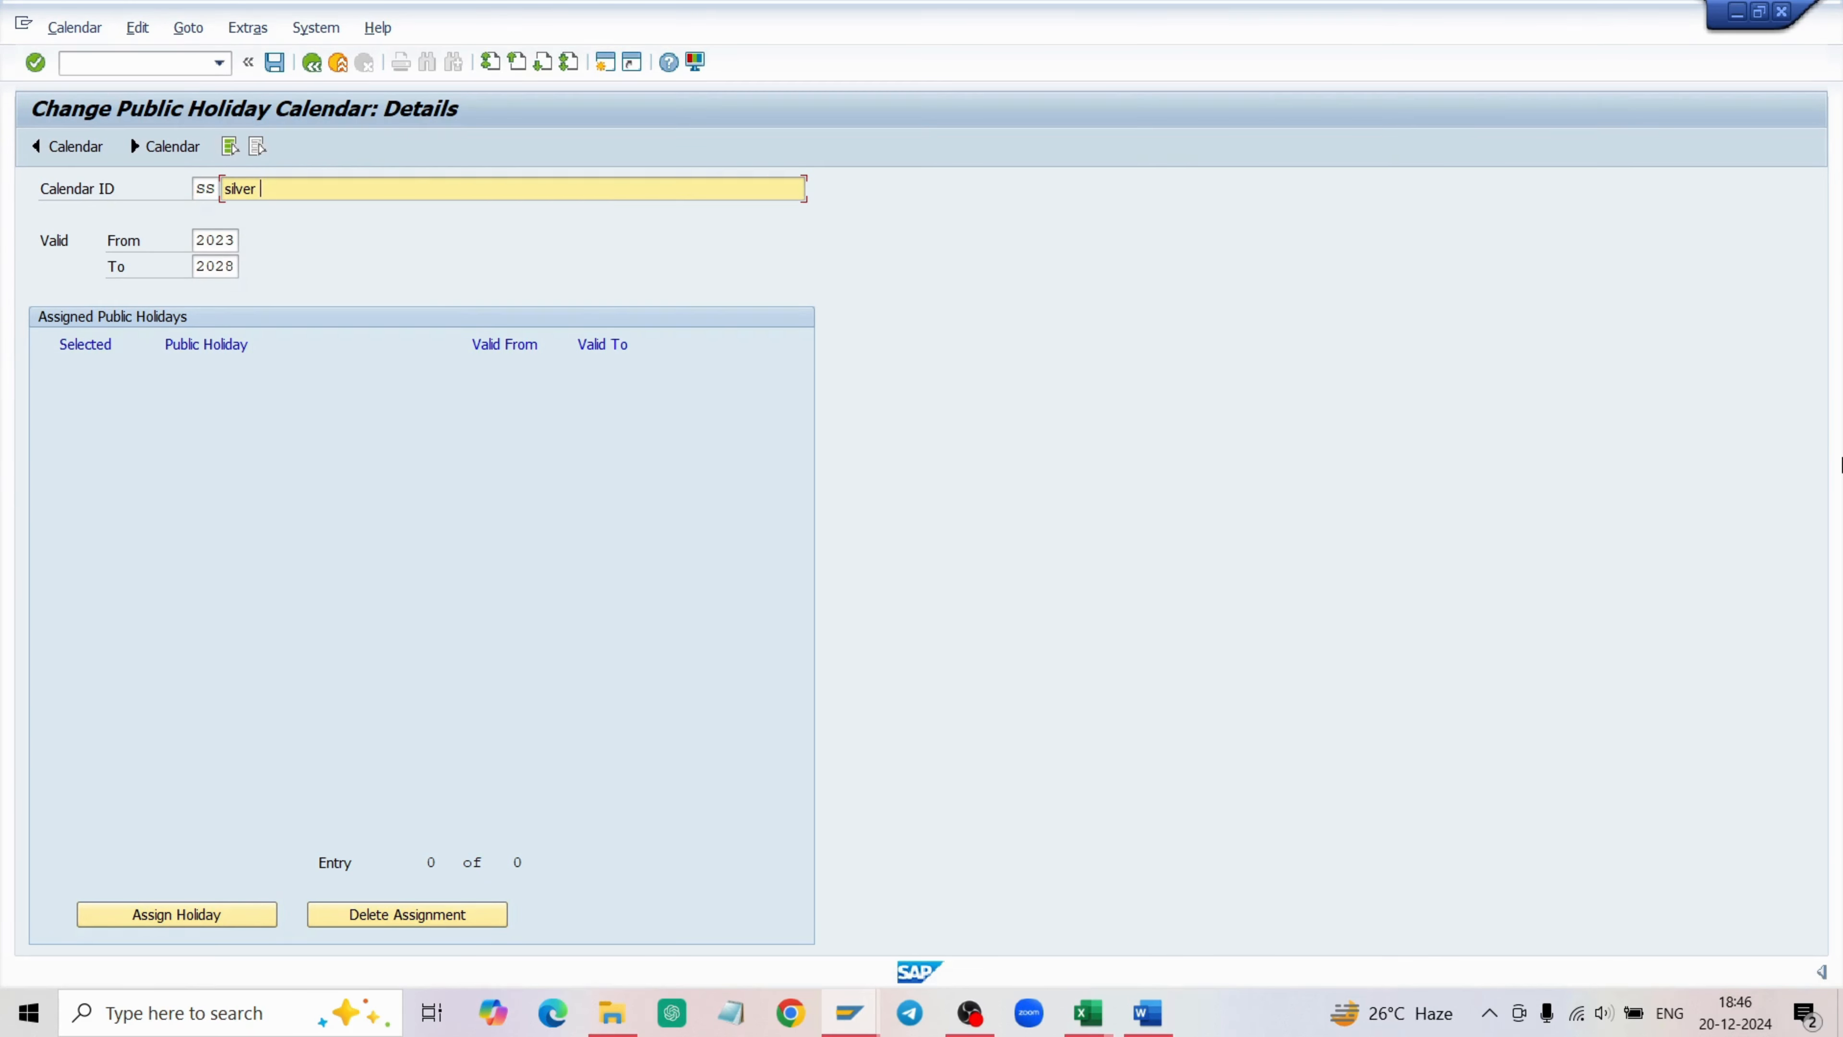
pyautogui.write('hiliday calendar')
pyautogui.click(234, 239)
pyautogui.press('BackSpace')
pyautogui.write('4')
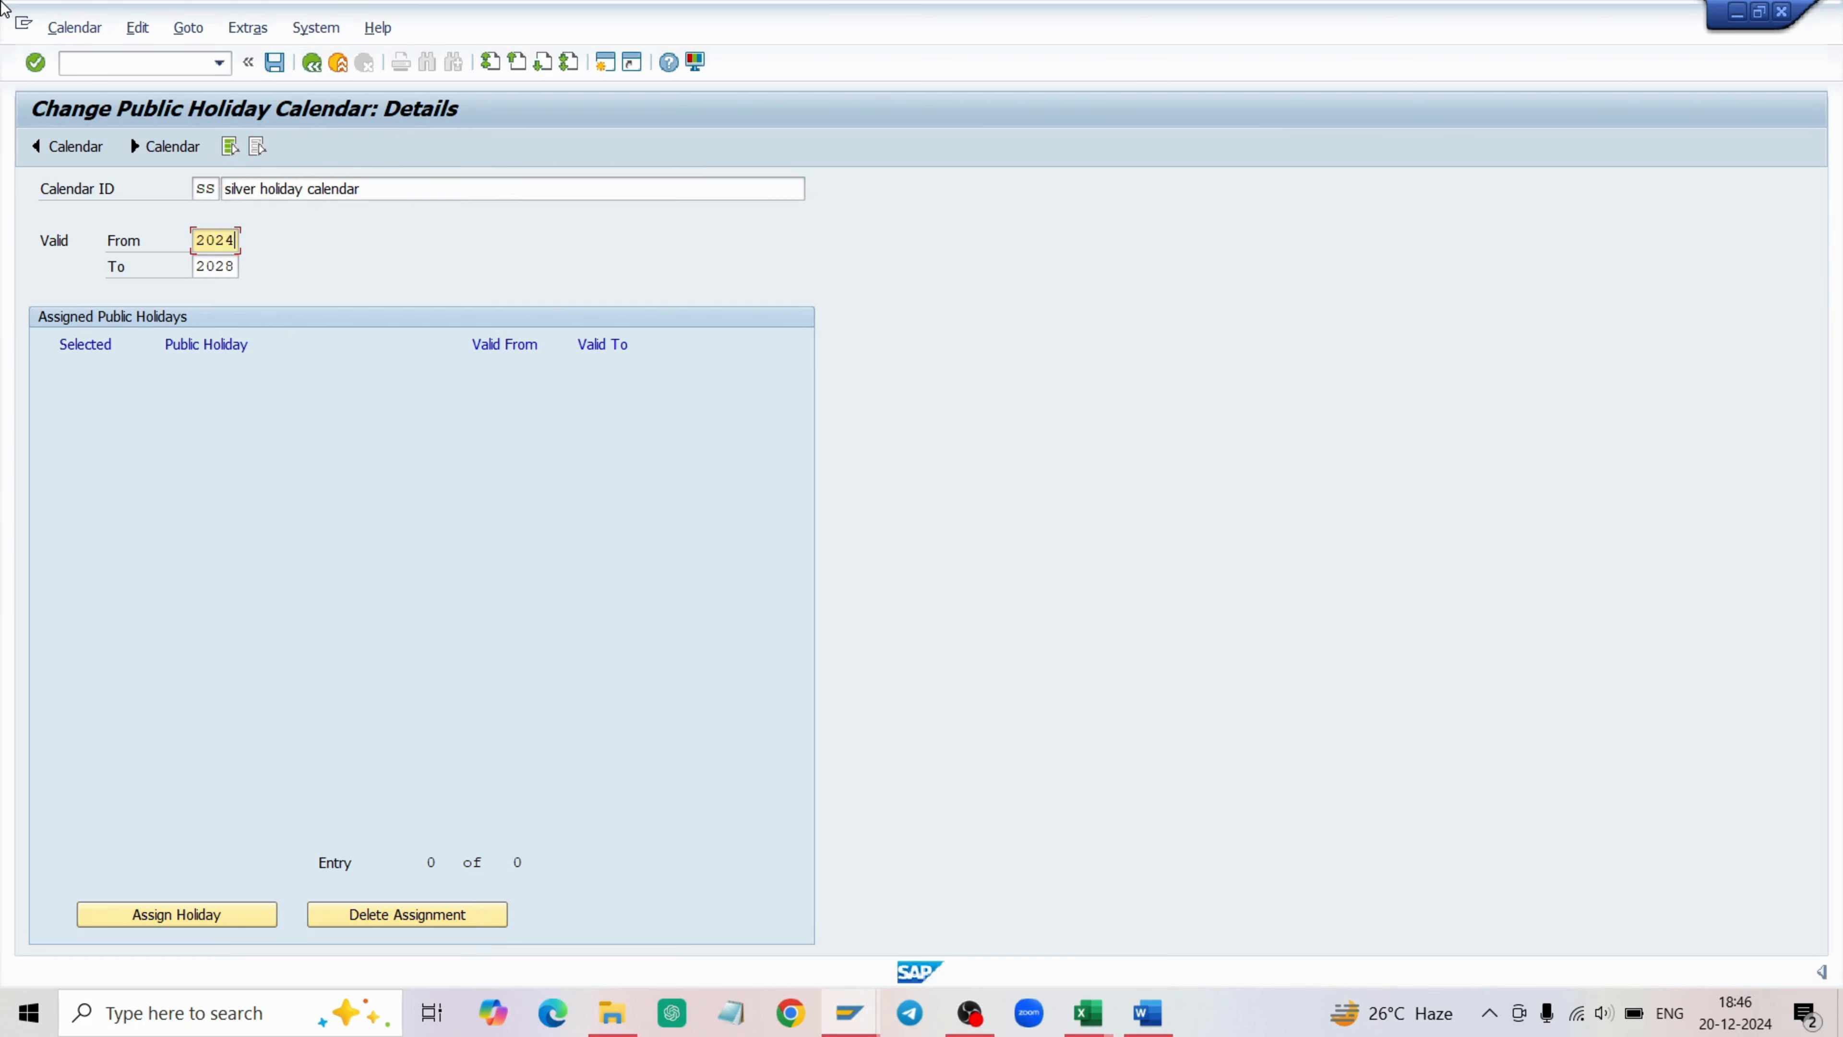
# Search the public holidays for "sankranti" and try to assign the one with key SS to the calendar.
pyautogui.click(233, 916)
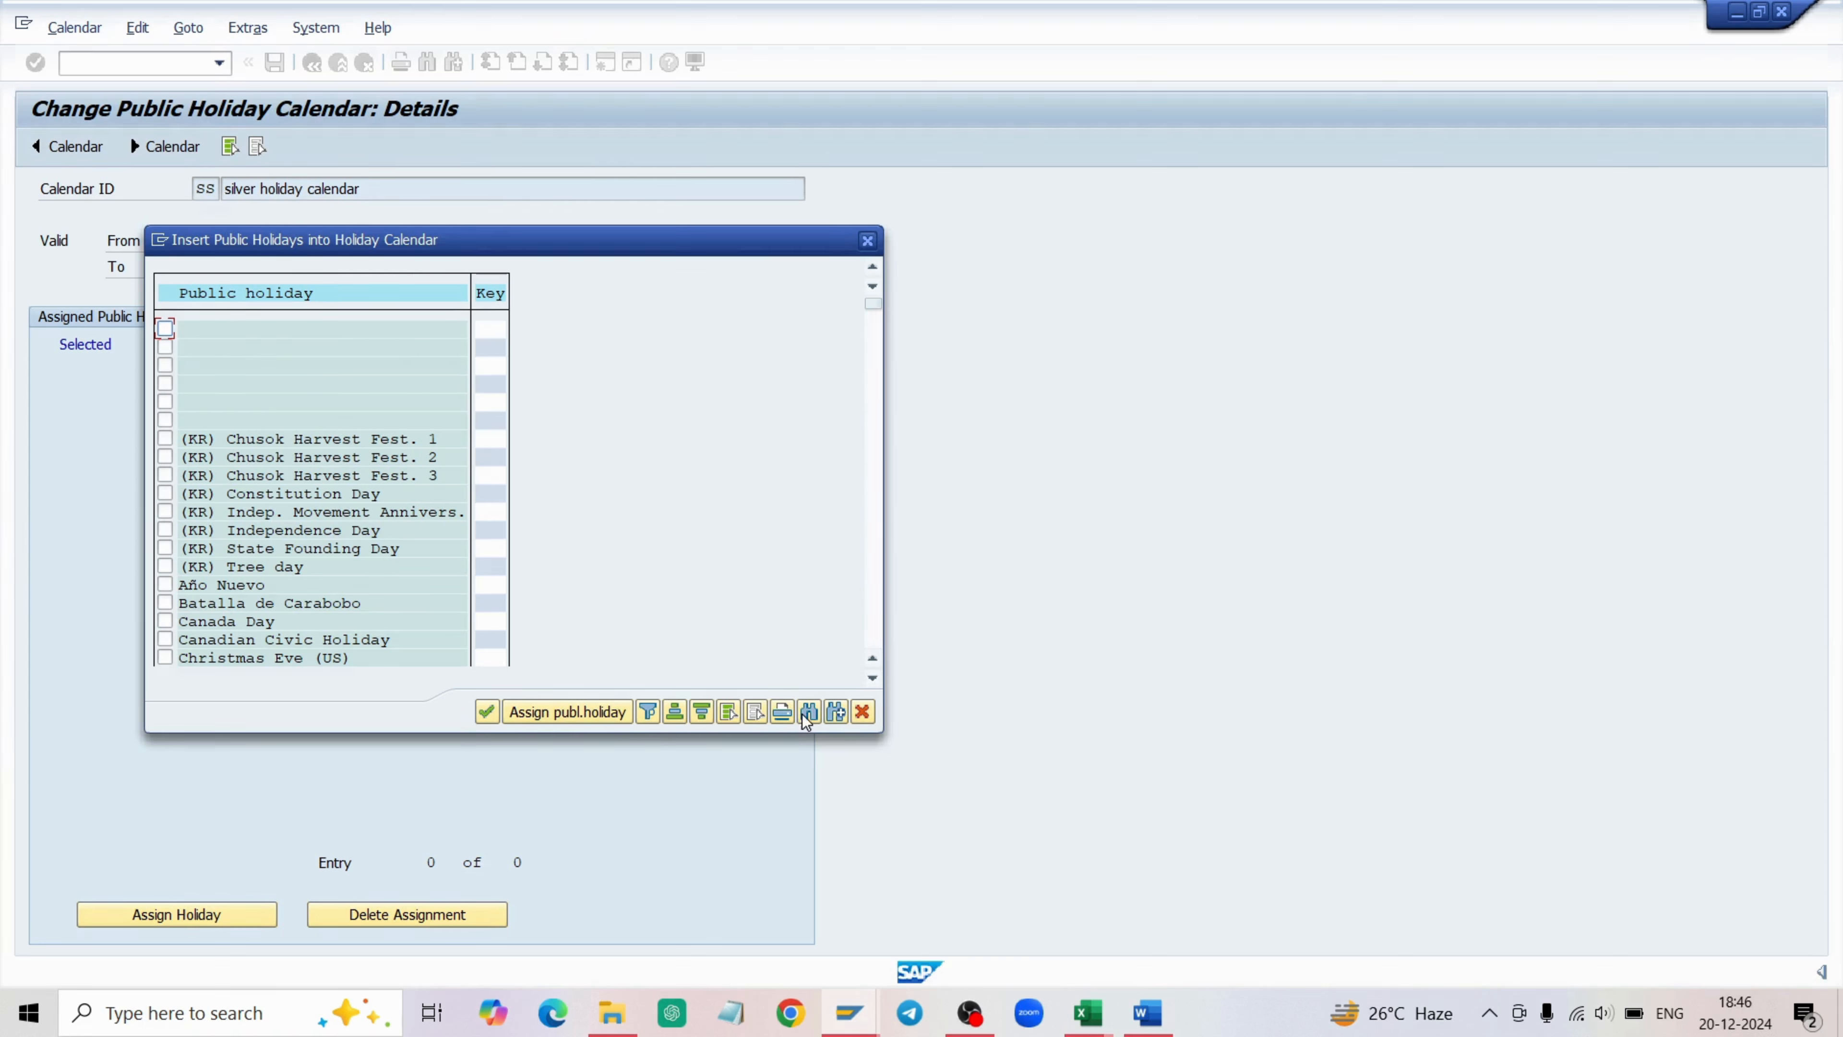
pyautogui.click(762, 713)
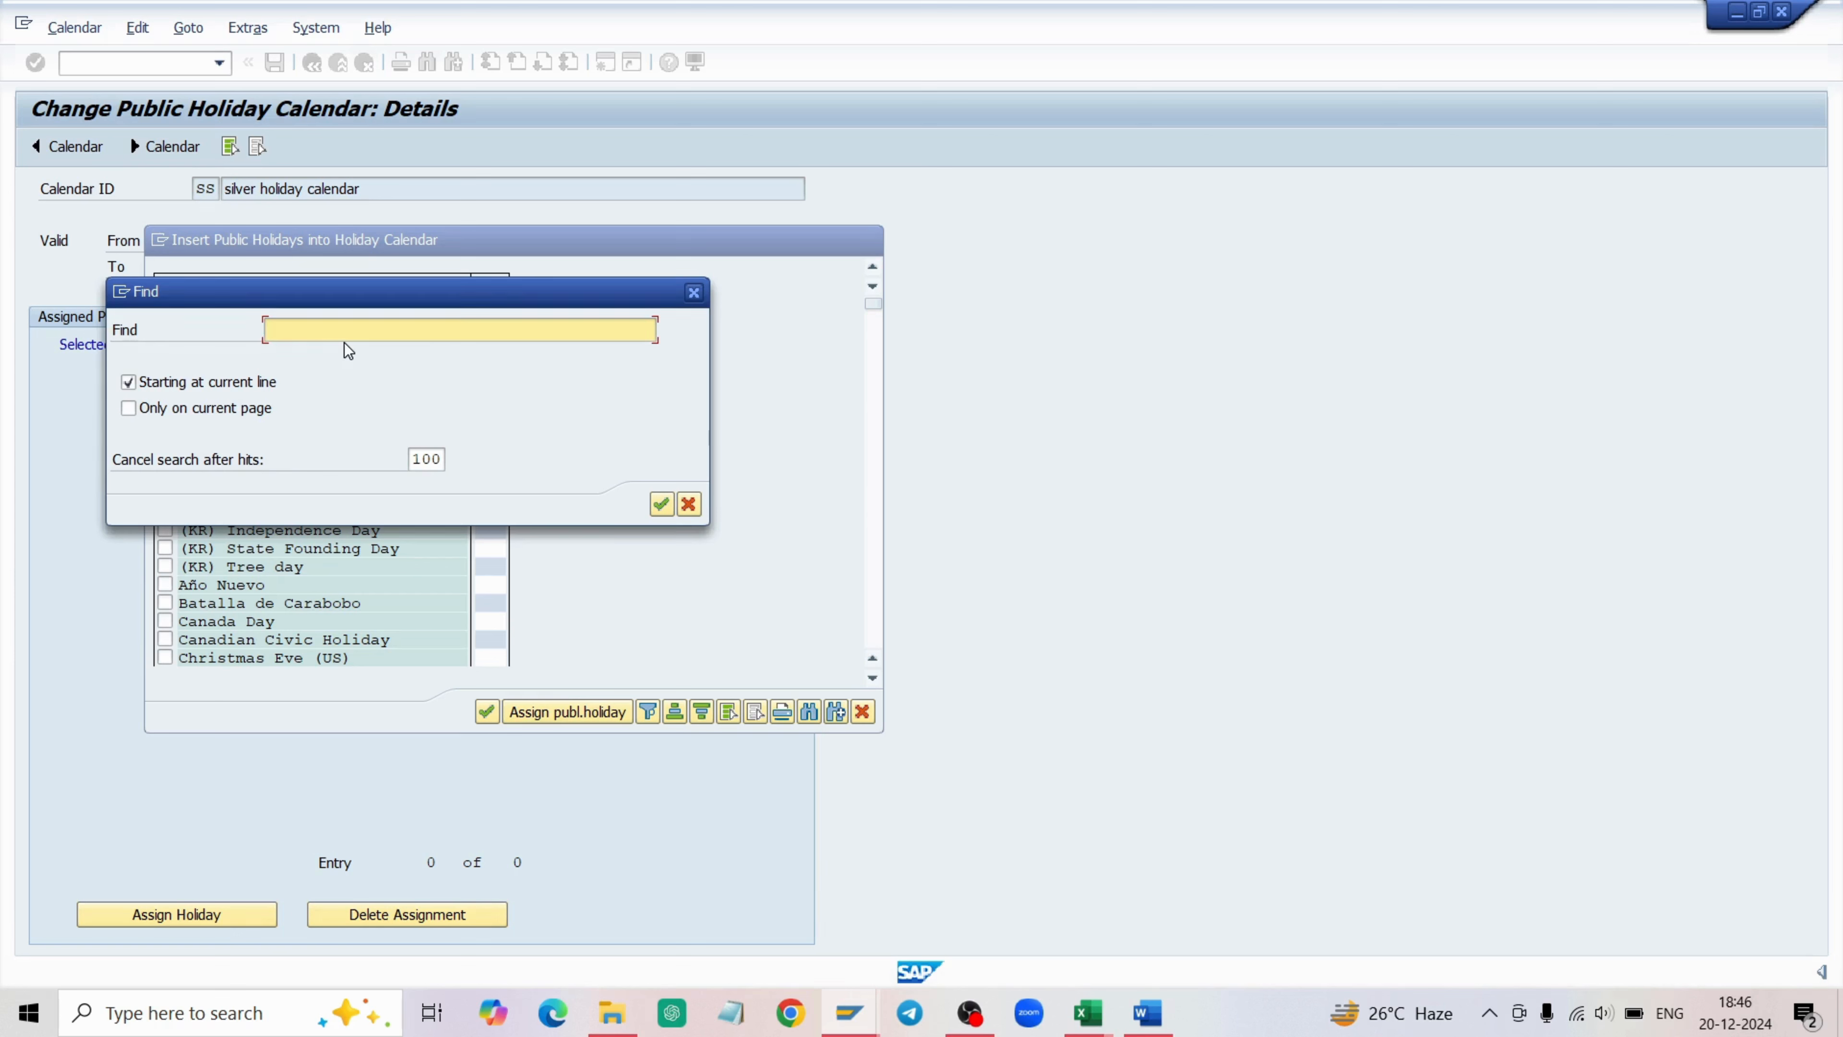
pyautogui.write('sankranti')
pyautogui.press('Return')
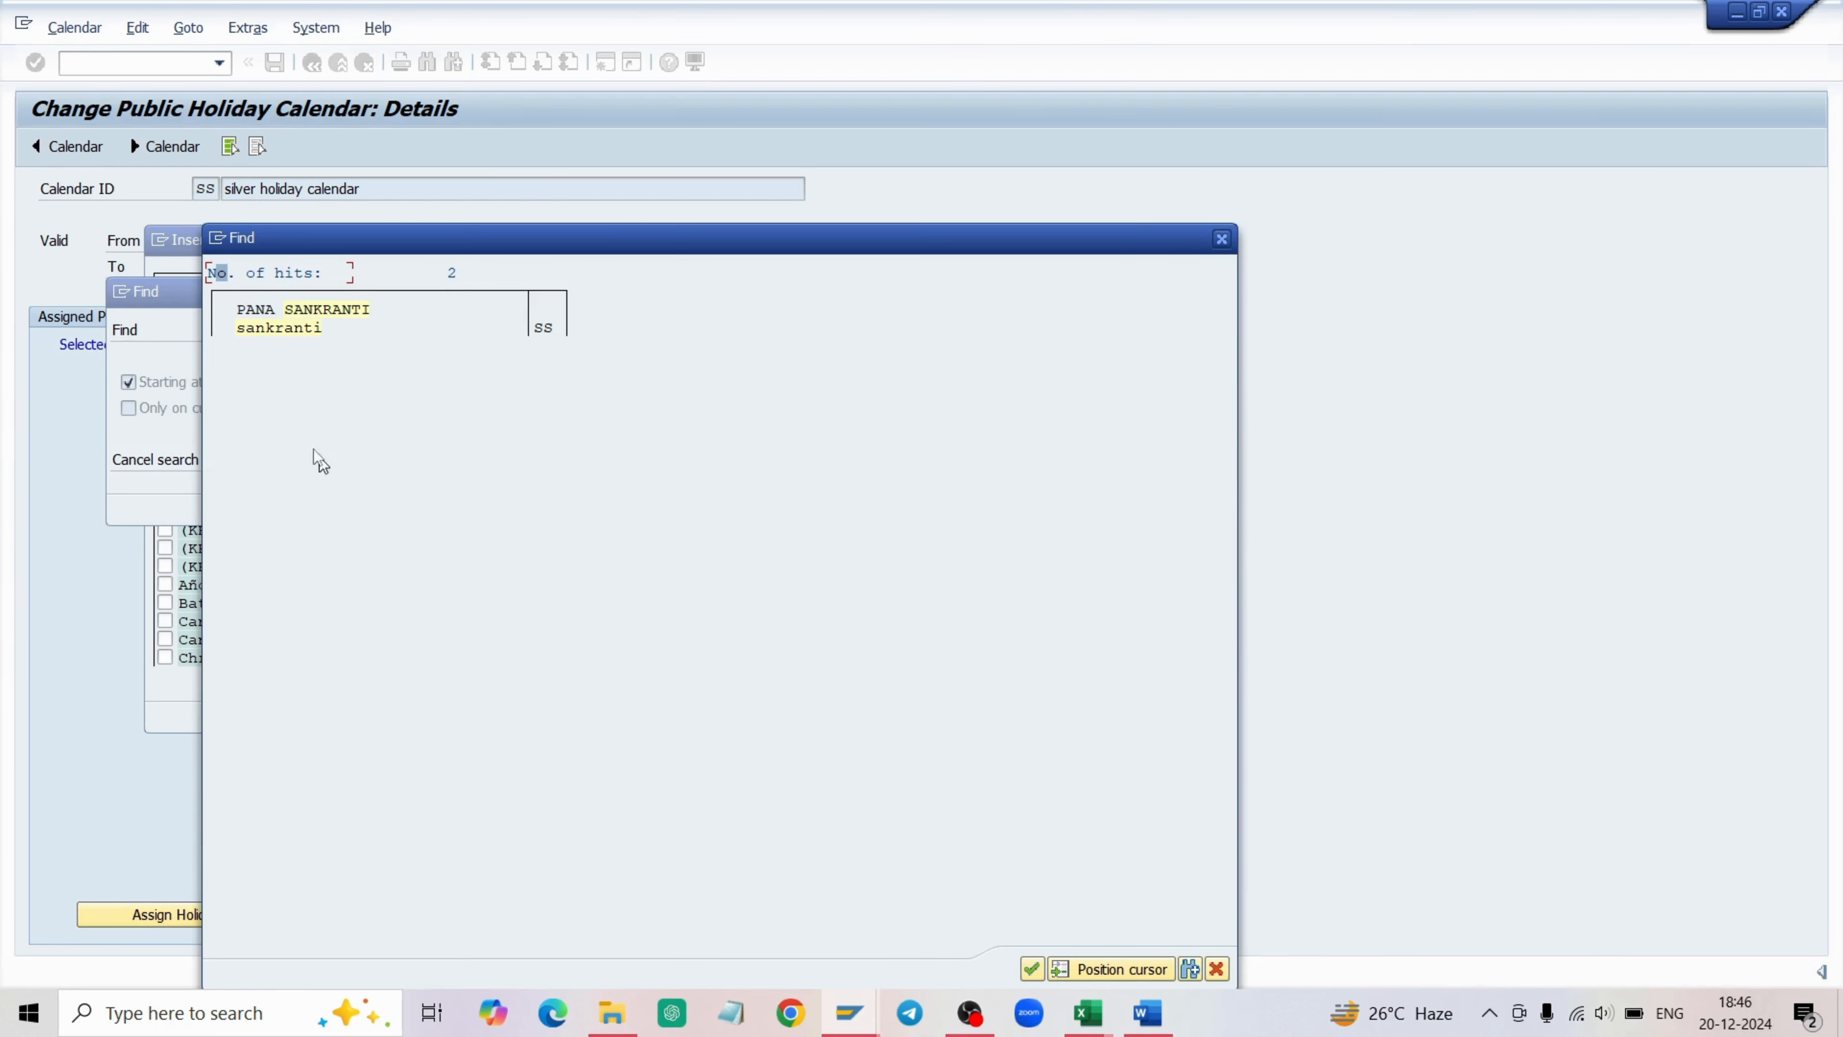
pyautogui.doubleClick(318, 329)
pyautogui.click(486, 709)
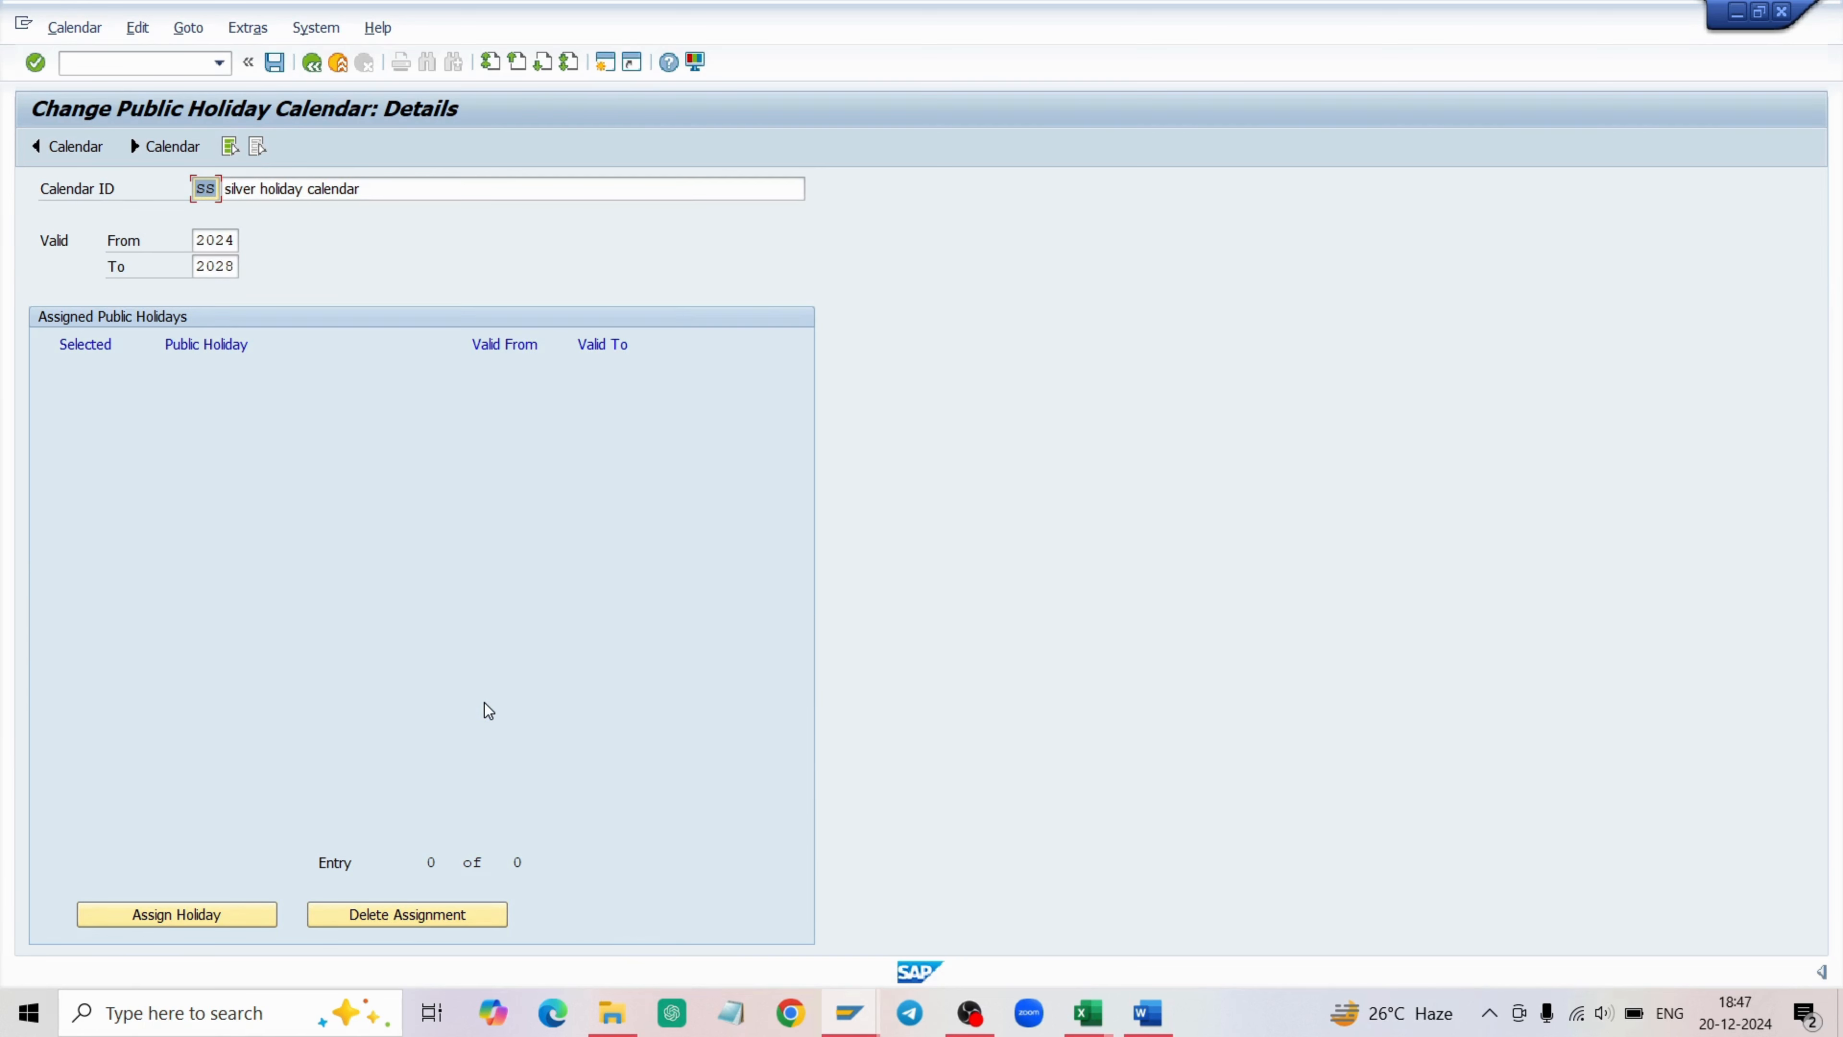
# Try again to assign the SS "sankranti" public holiday to the silver holiday calendar.
pyautogui.click(253, 913)
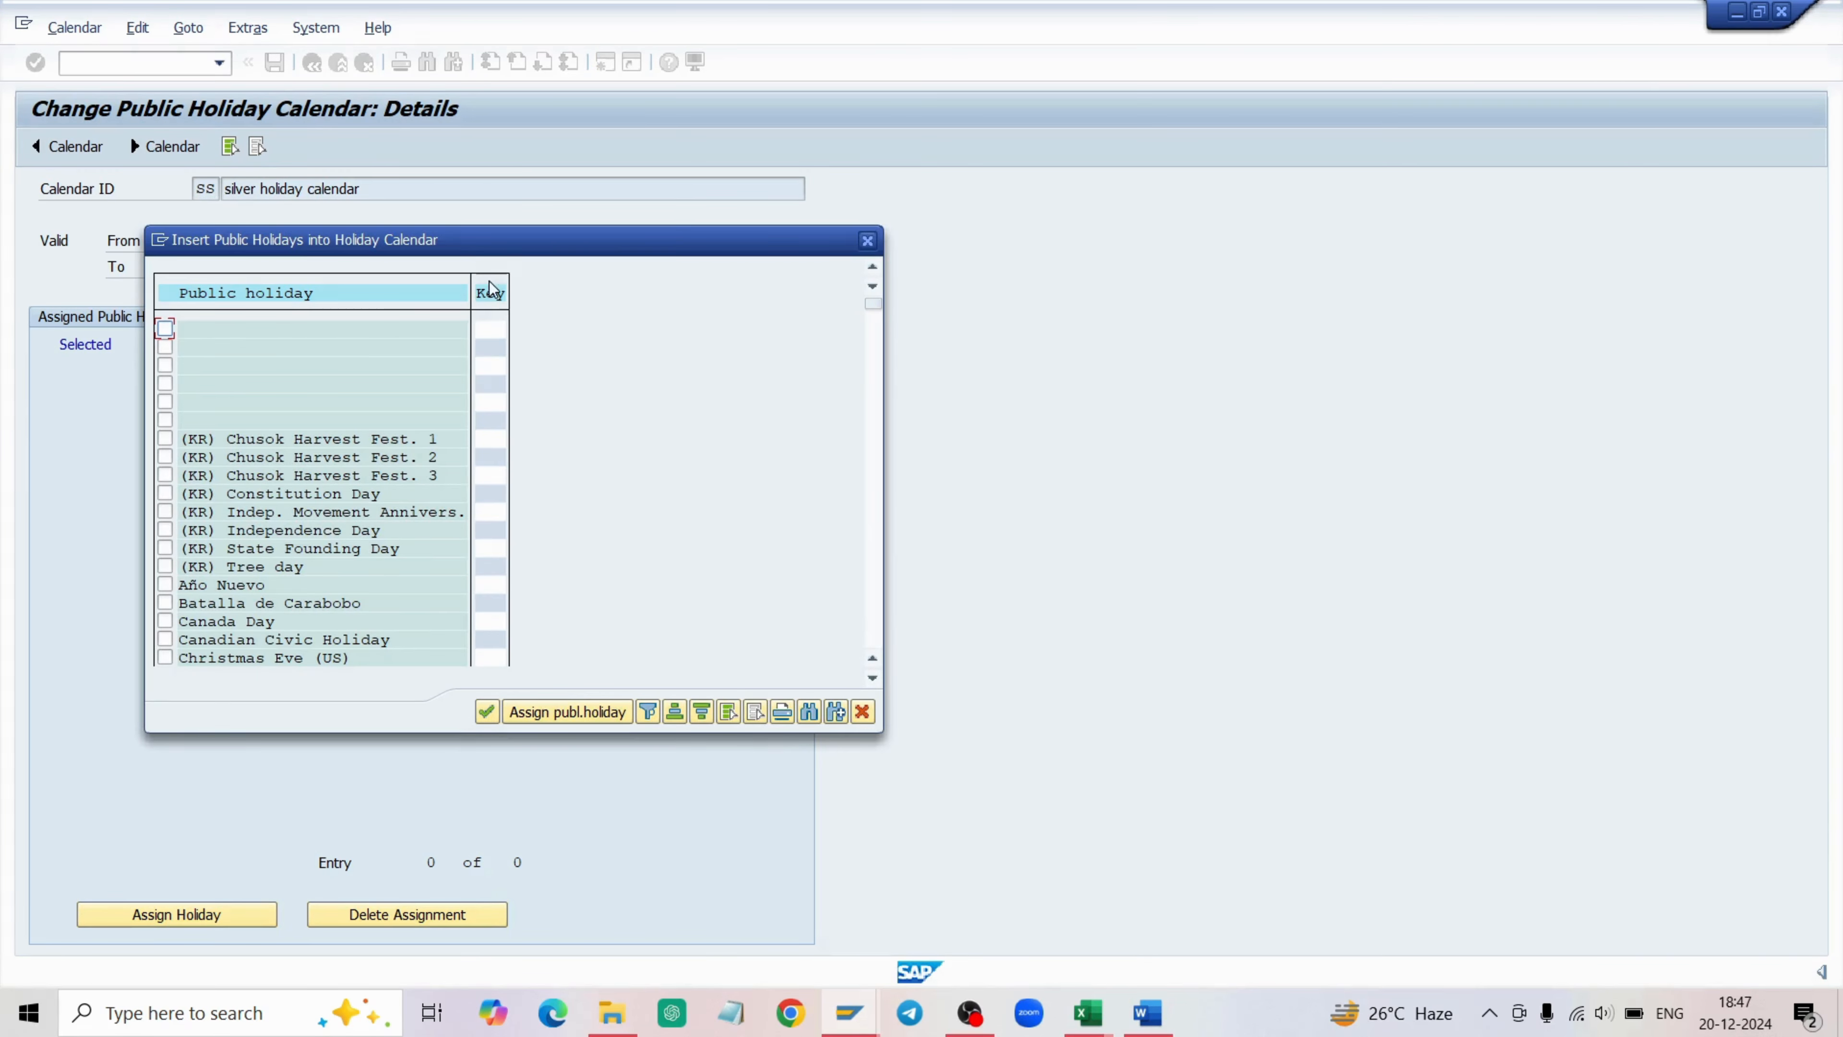
pyautogui.click(810, 712)
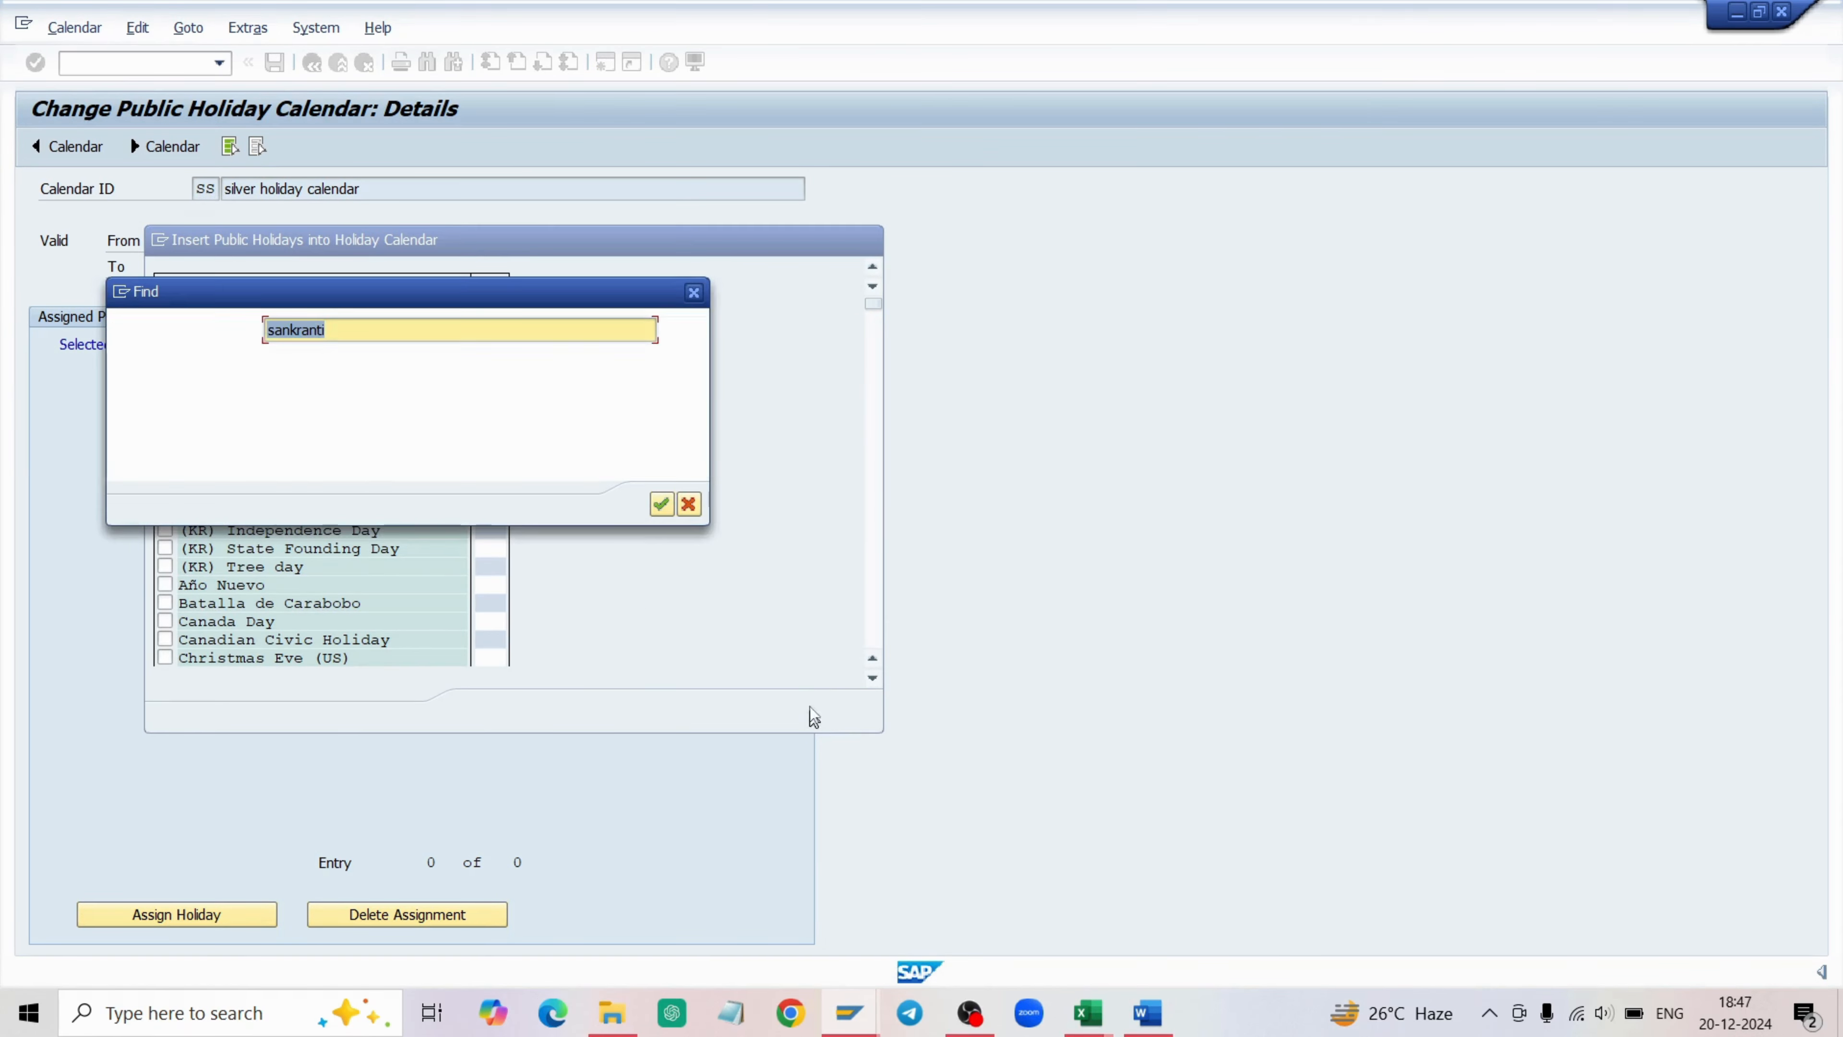
pyautogui.press('Return')
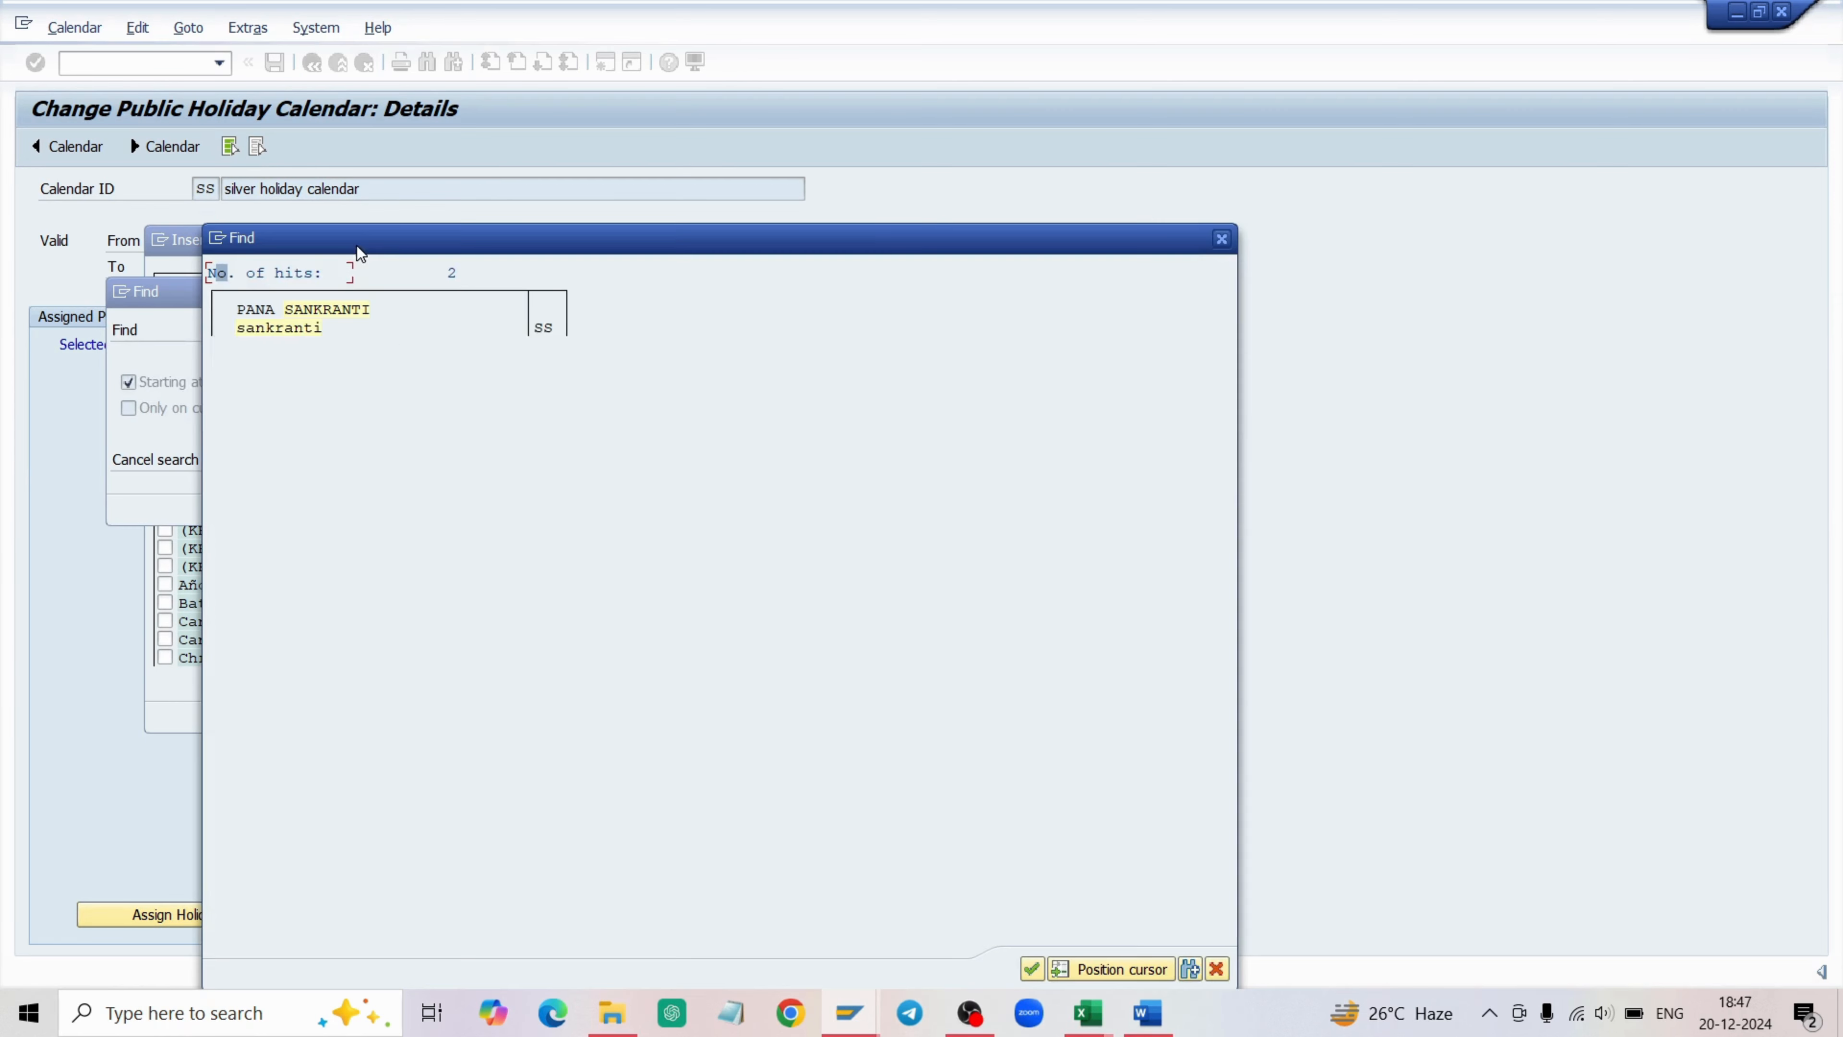
pyautogui.click(538, 334)
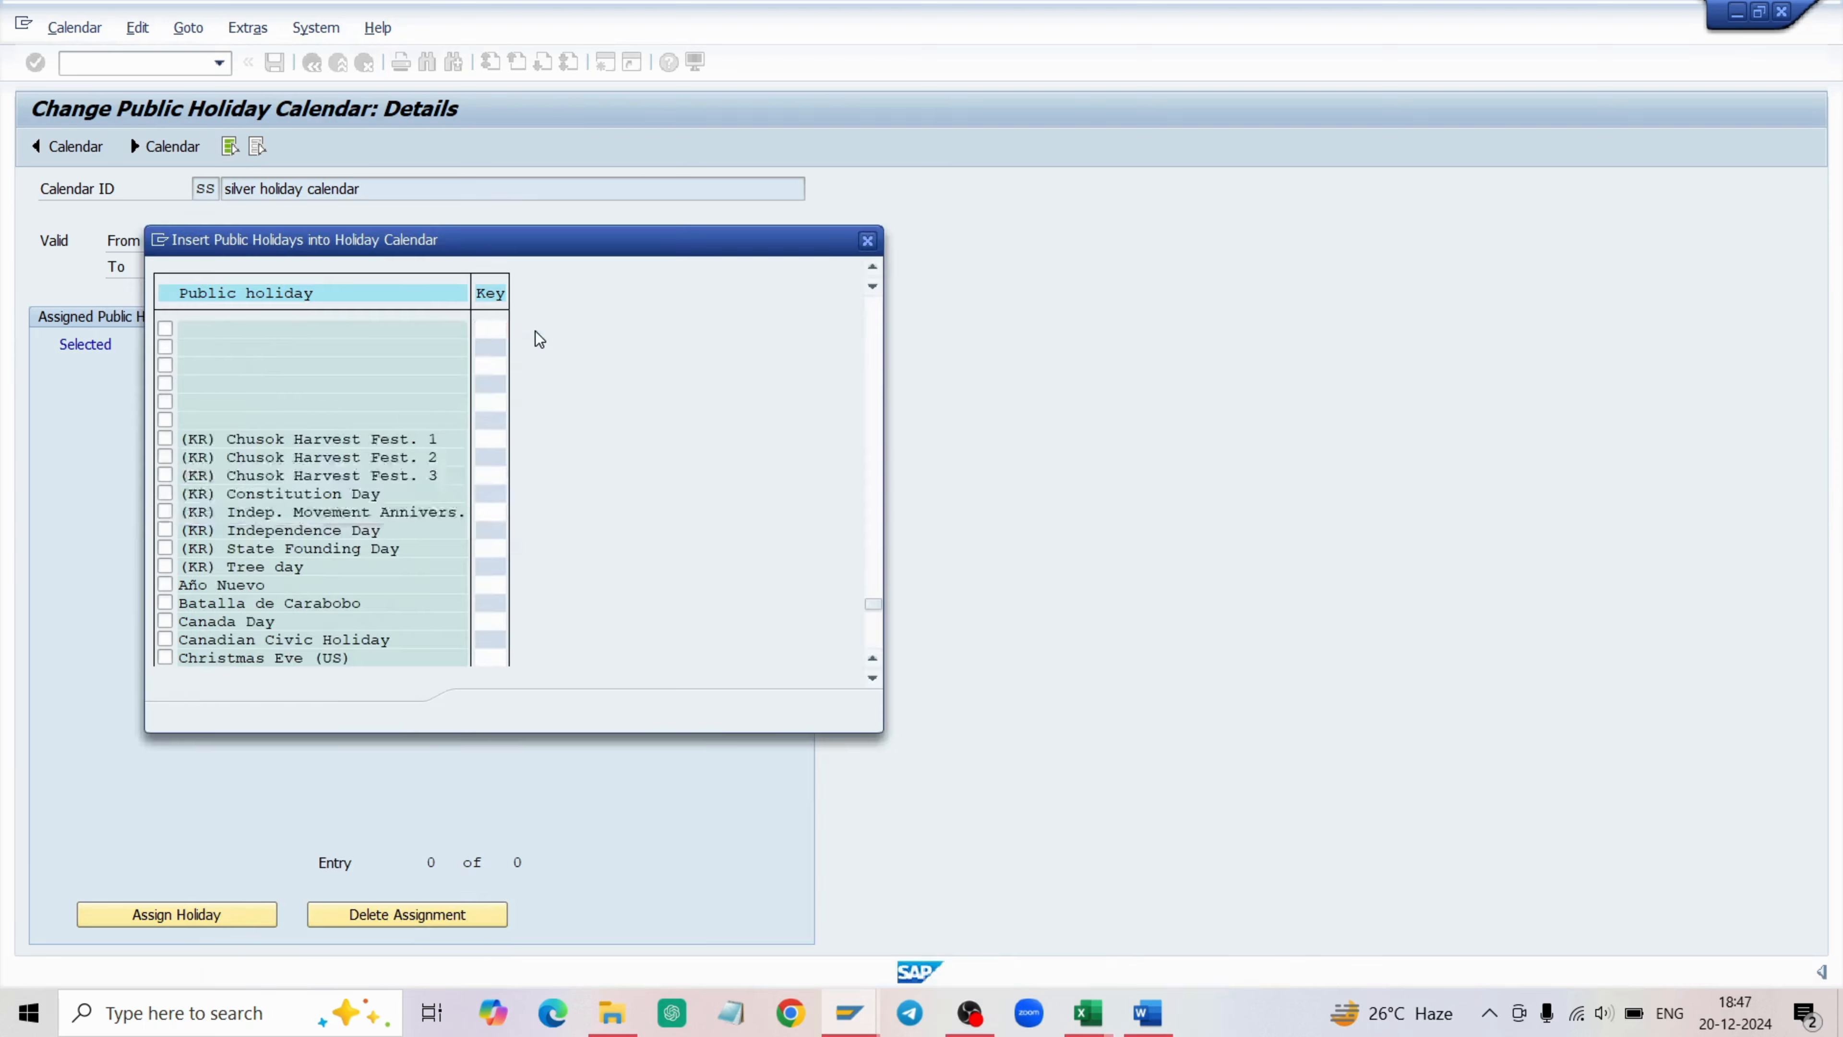
pyautogui.click(521, 722)
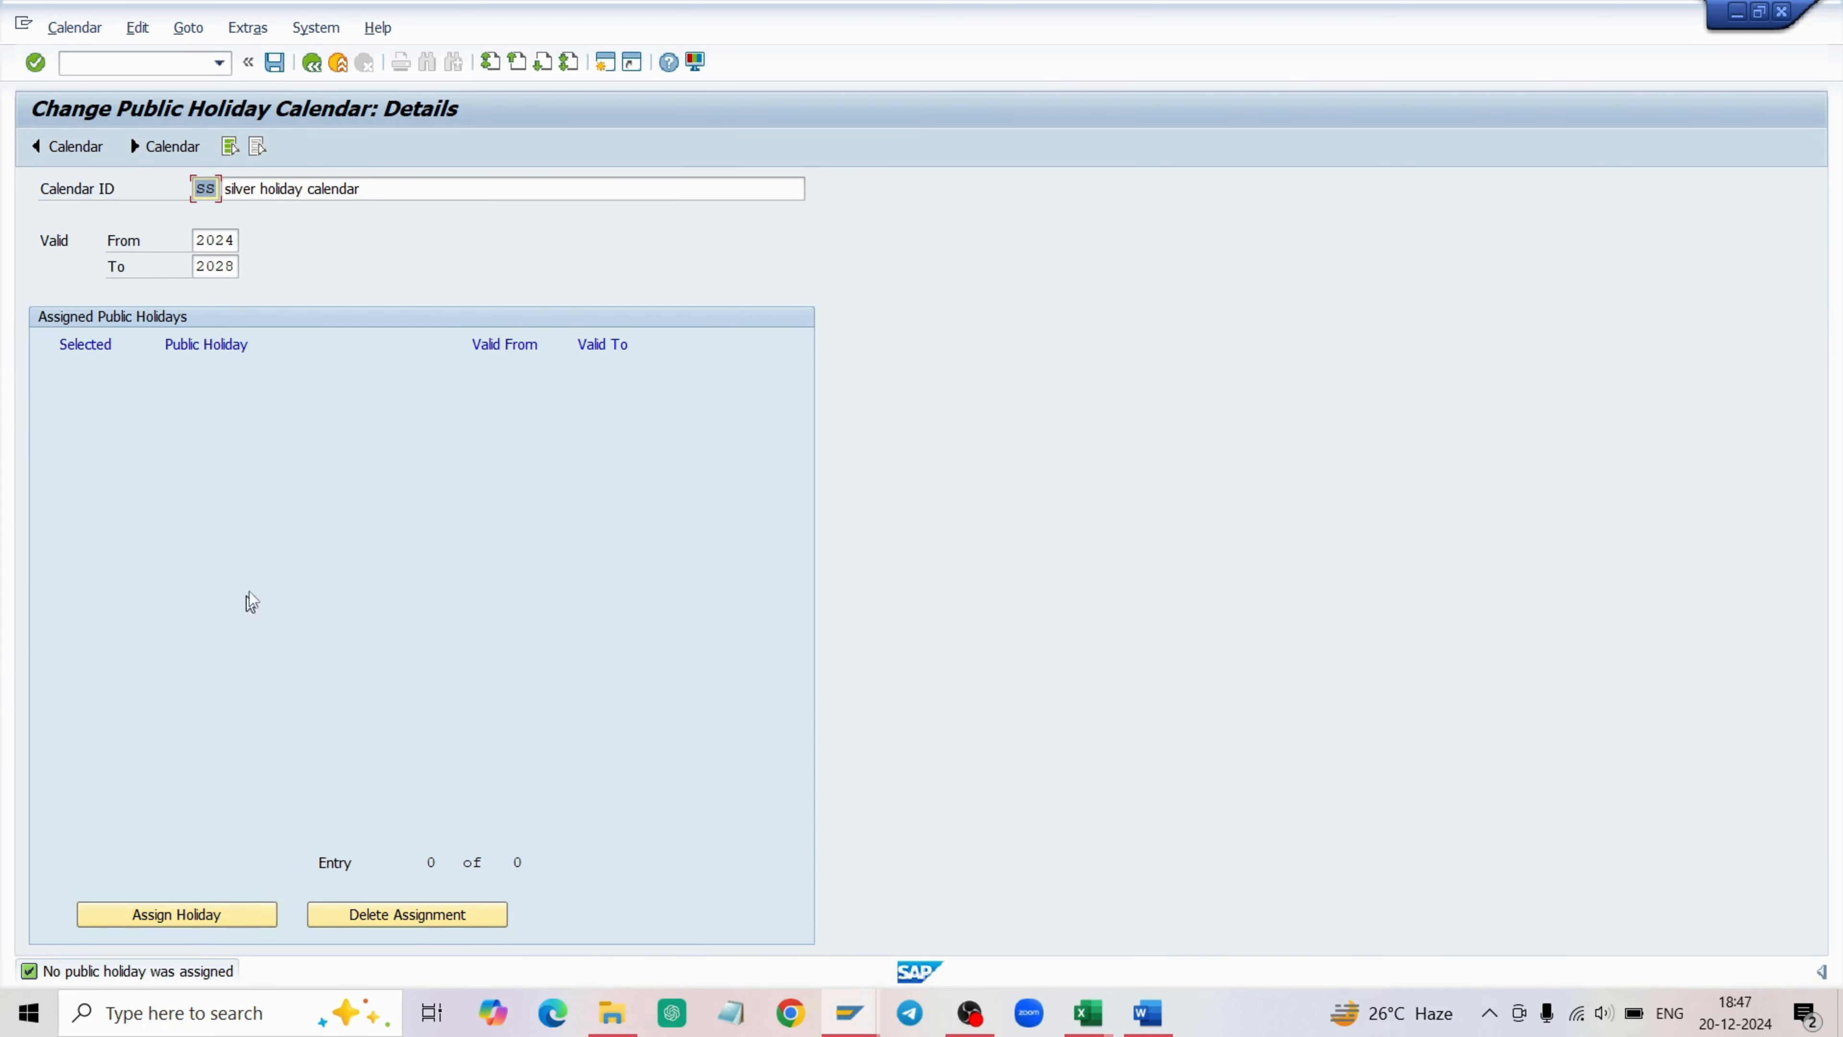
# Search the public holidays for "IND" and try to assign Independance day and republic day with key SS to the calendar.
pyautogui.click(240, 346)
pyautogui.click(124, 916)
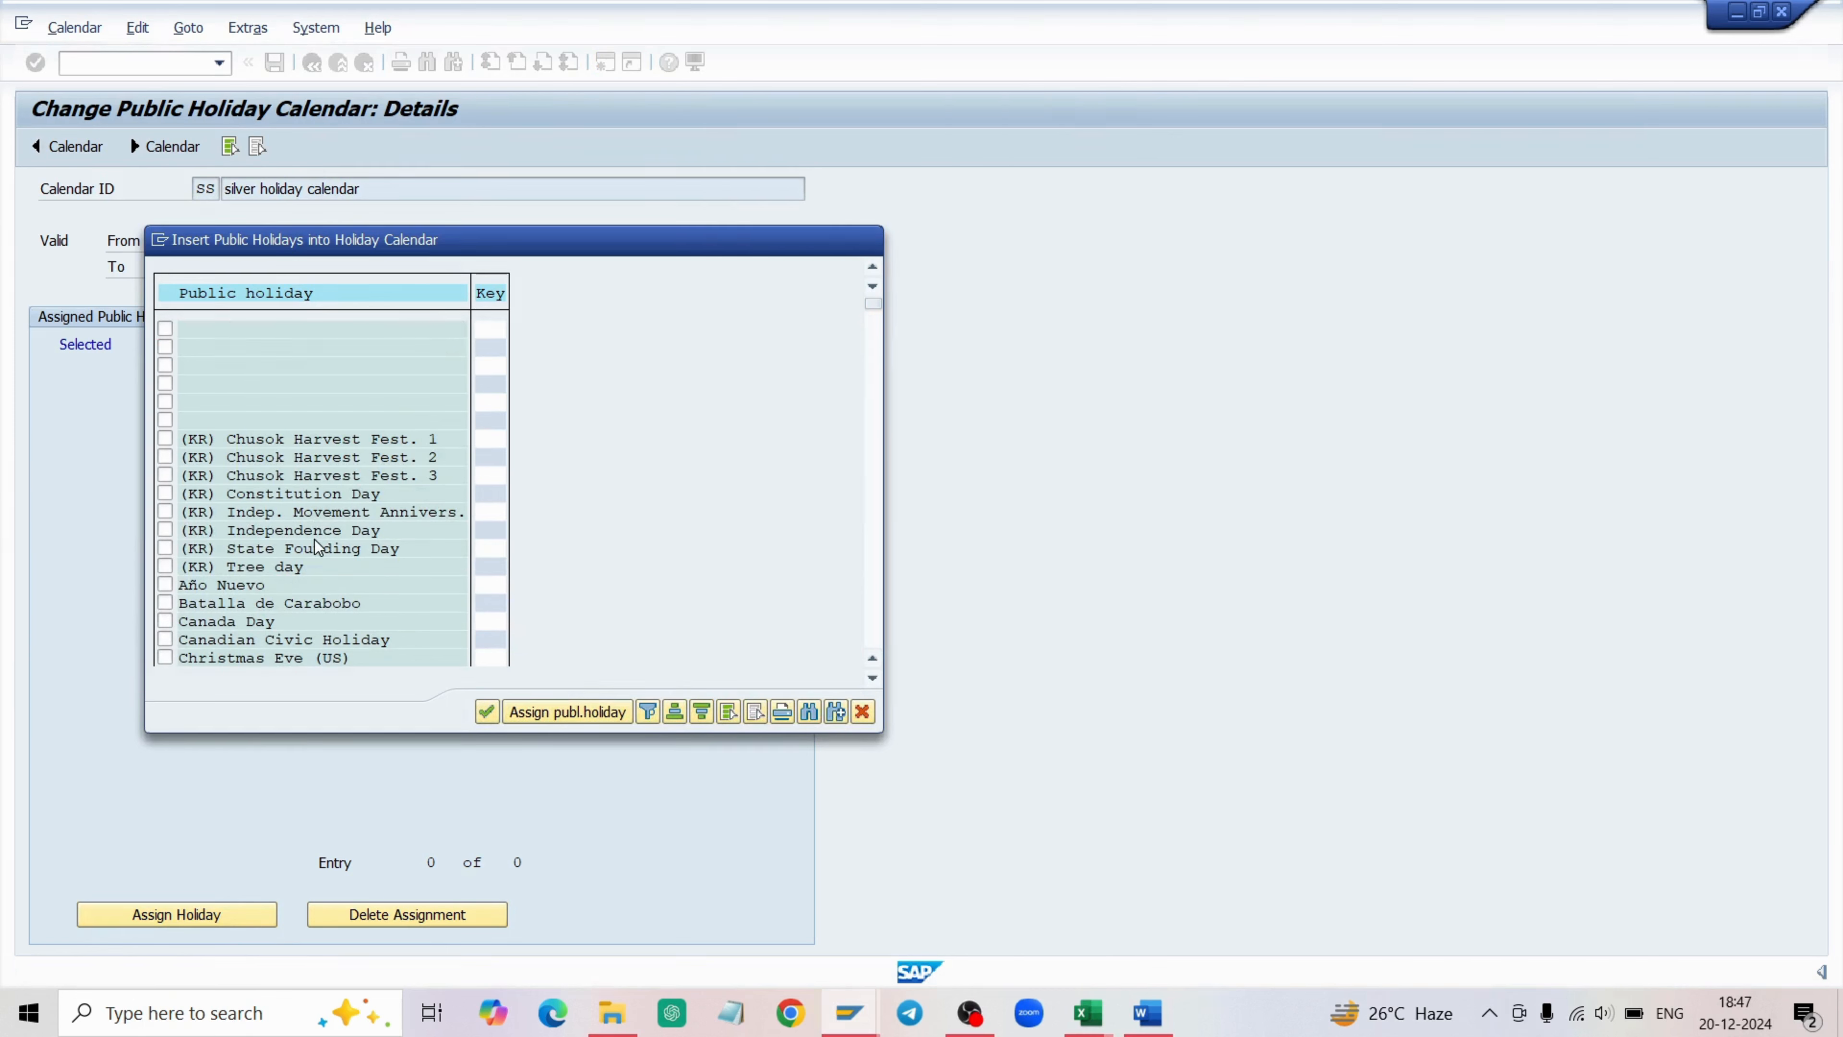
pyautogui.scroll(-1, 316, 549)
pyautogui.click(810, 712)
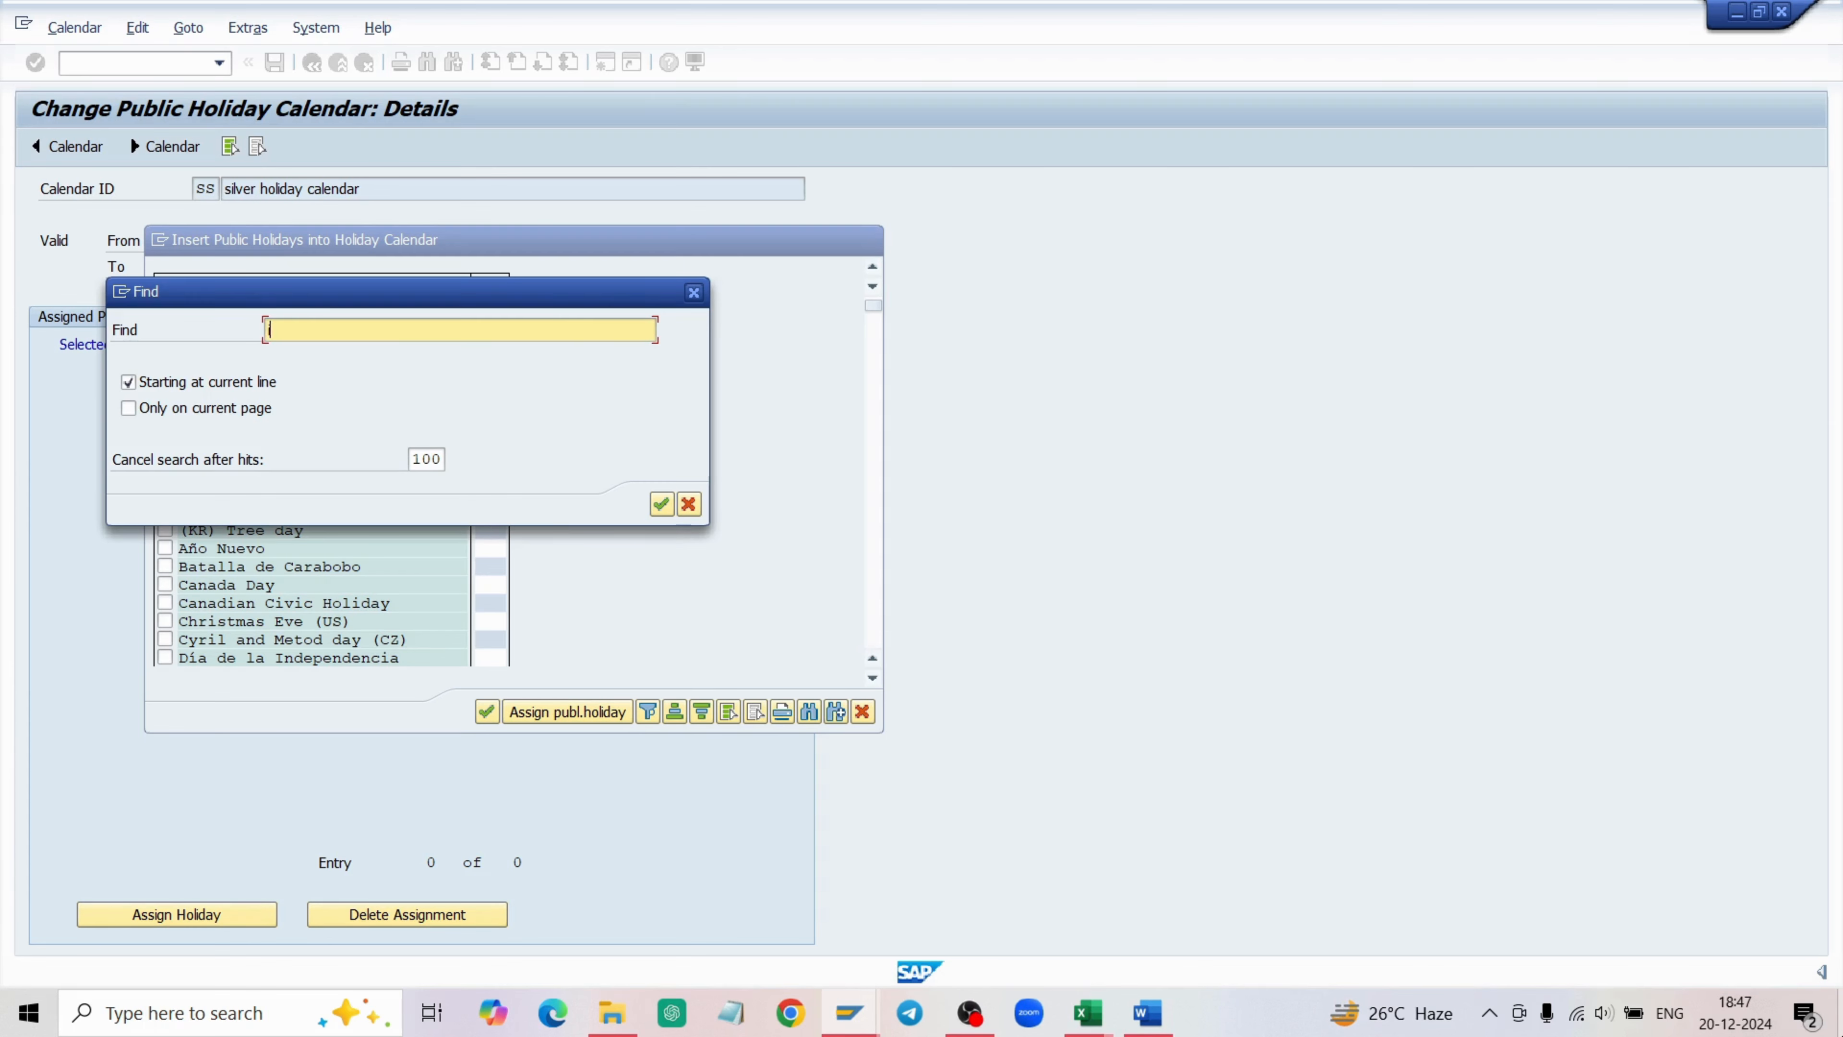
pyautogui.write('IND')
pyautogui.press('Return')
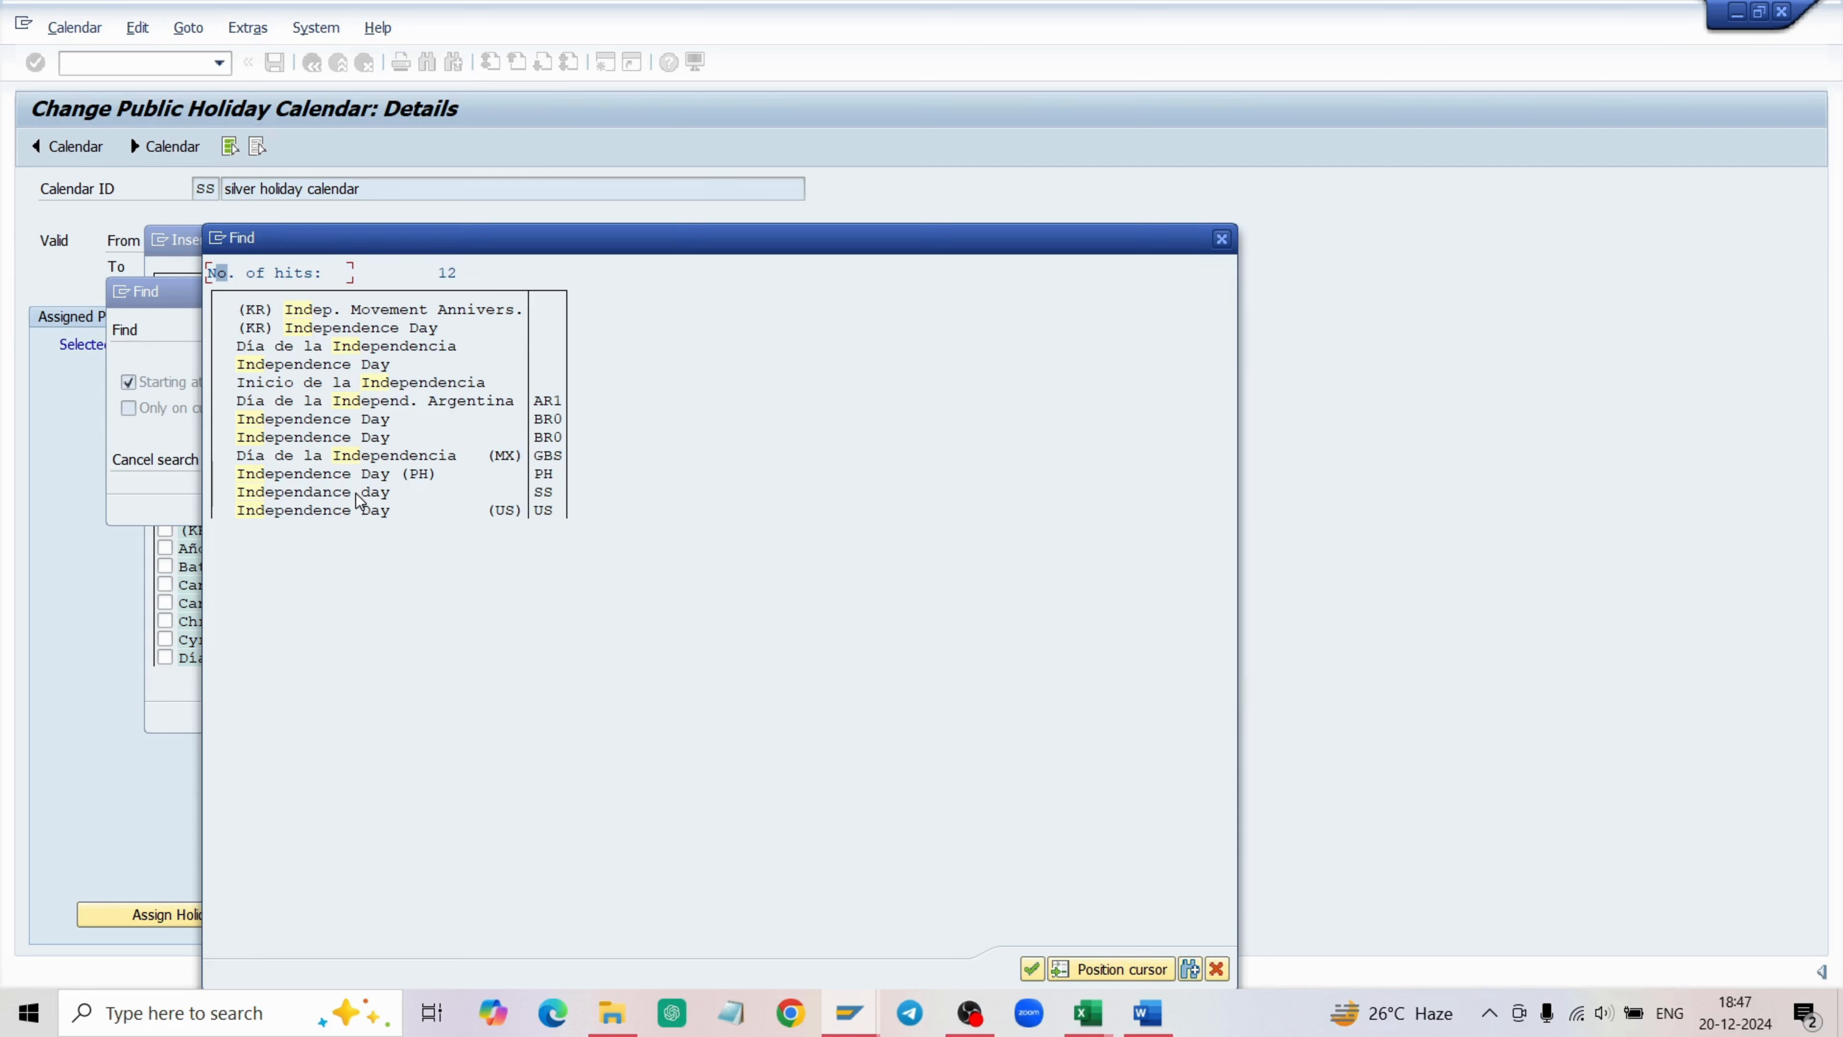
pyautogui.doubleClick(259, 493)
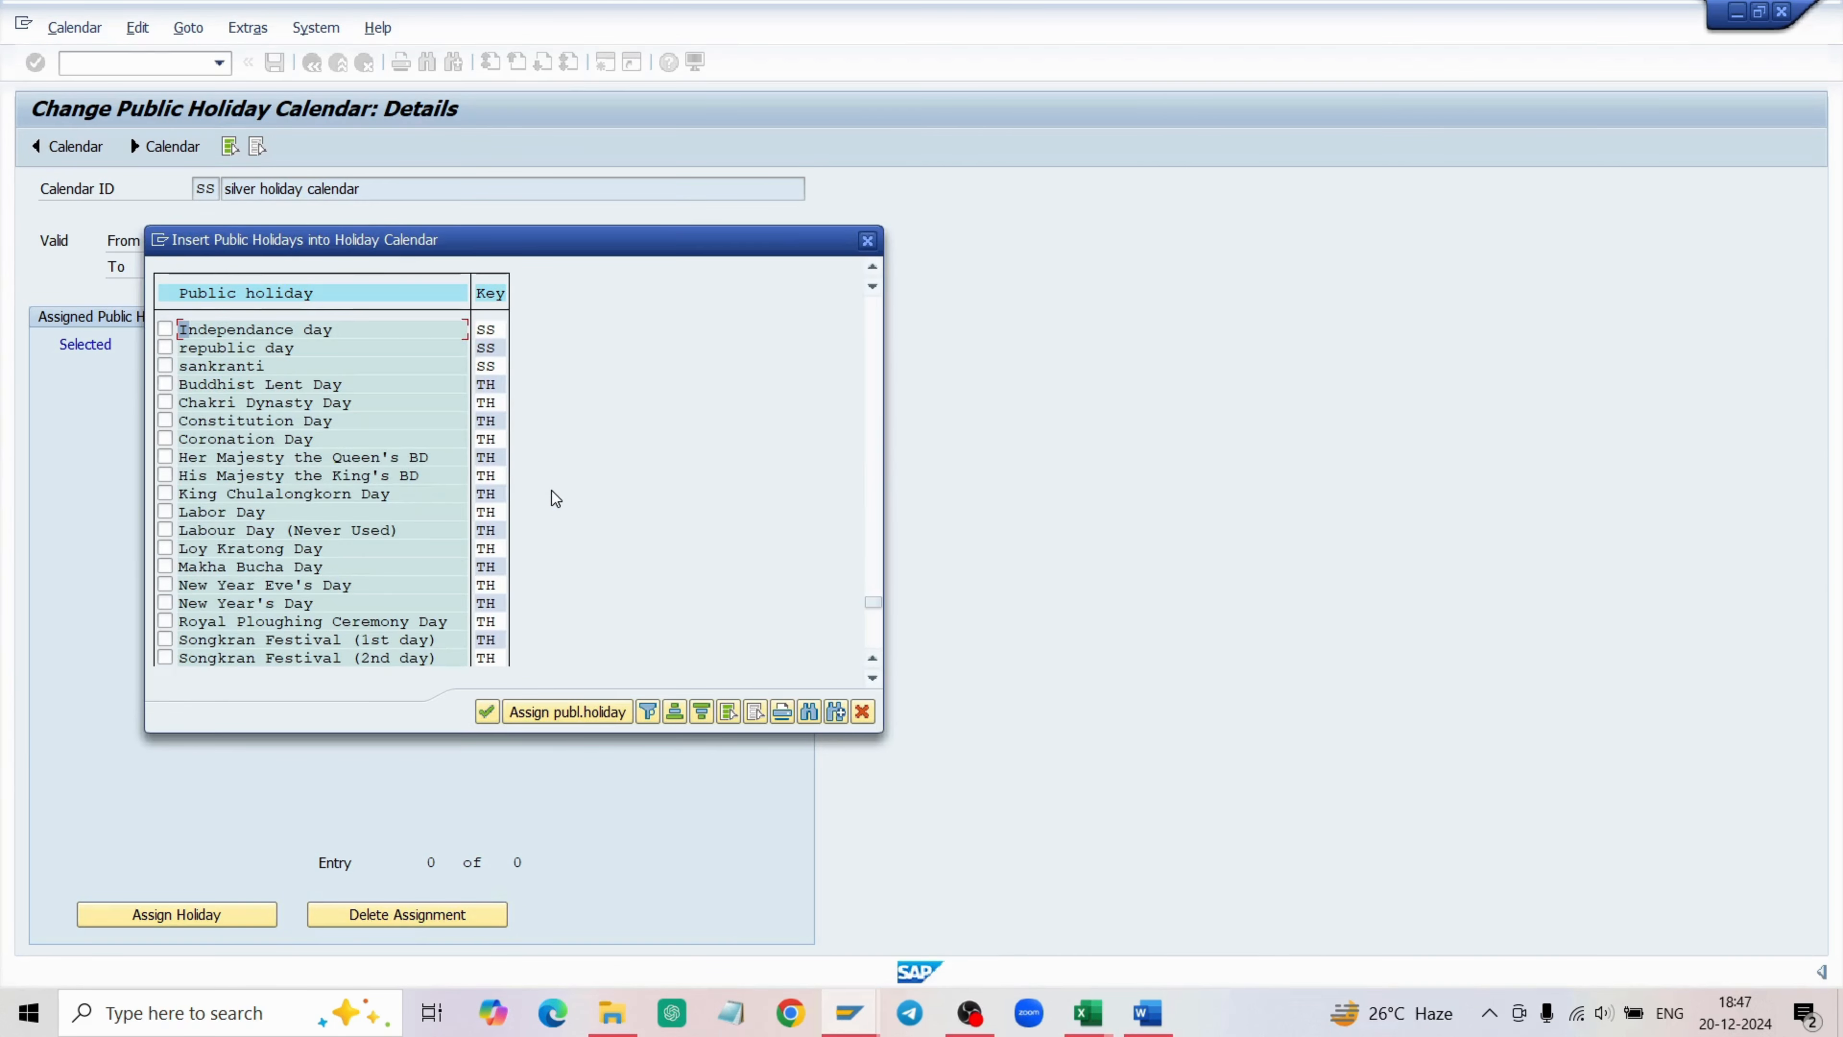
pyautogui.click(164, 328)
pyautogui.click(166, 348)
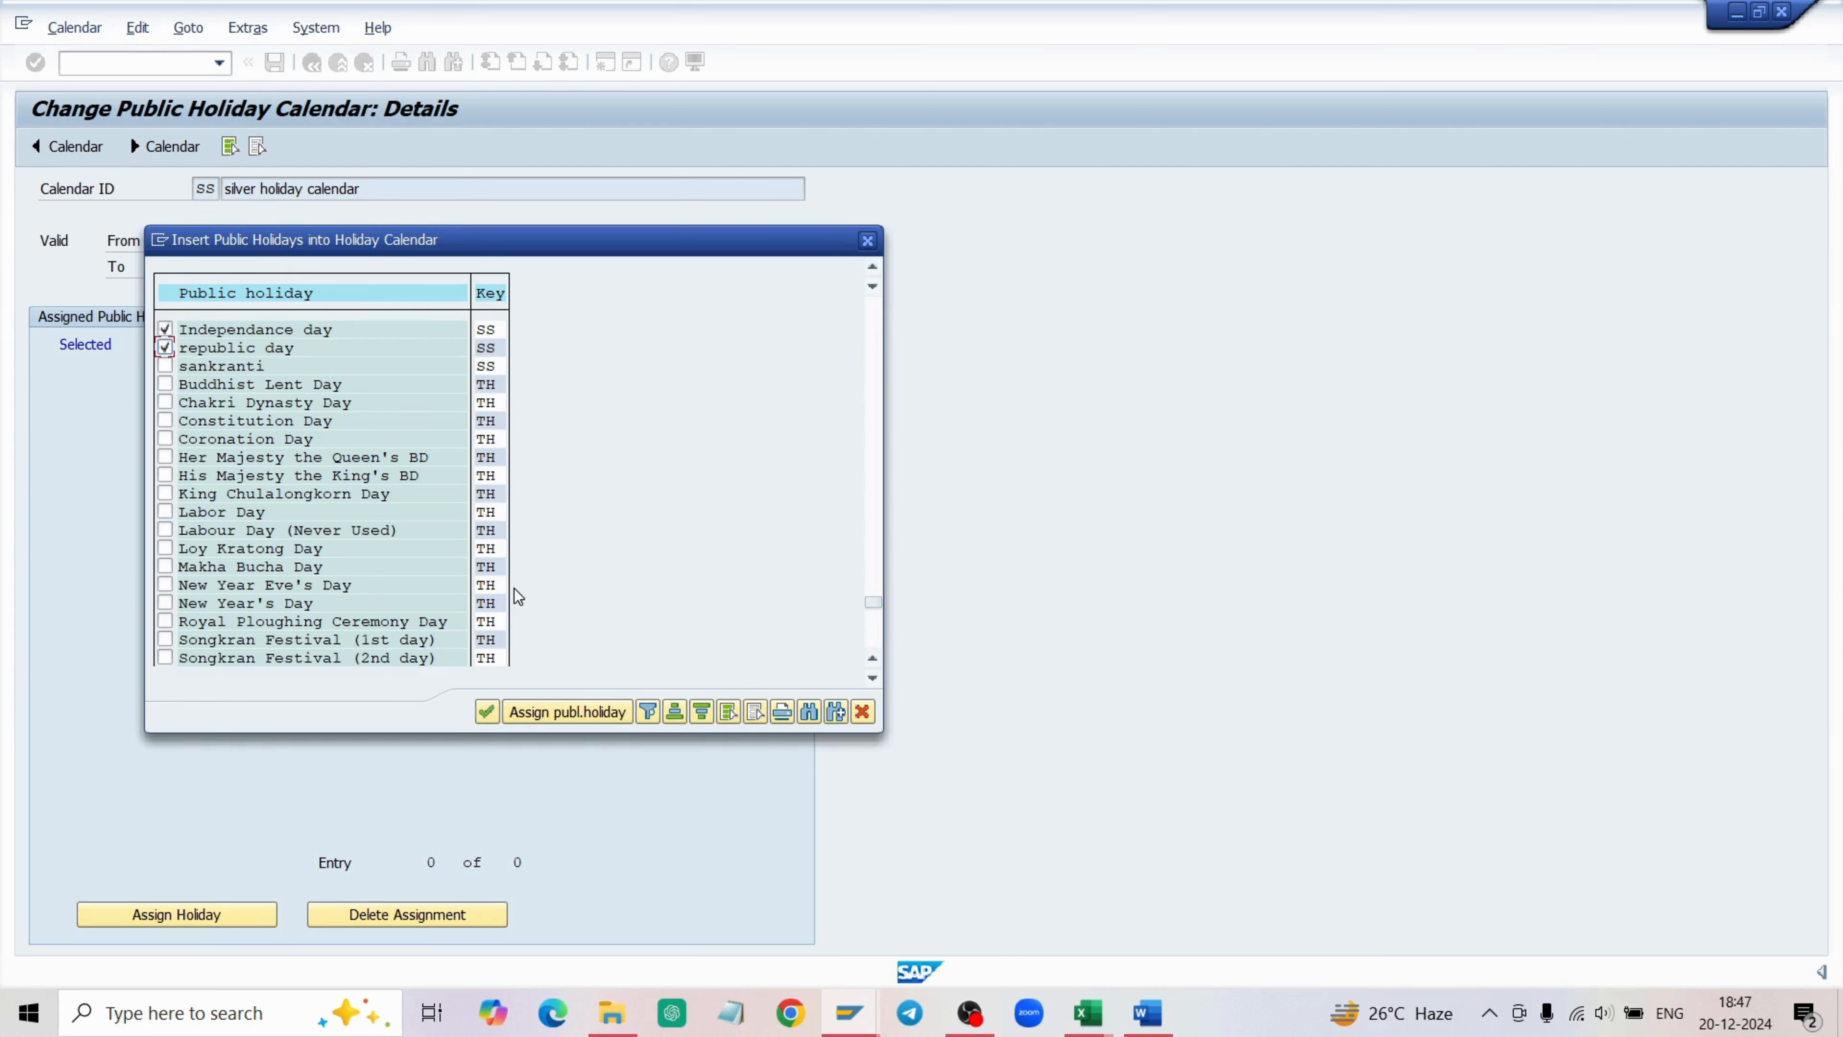
pyautogui.press('Return')
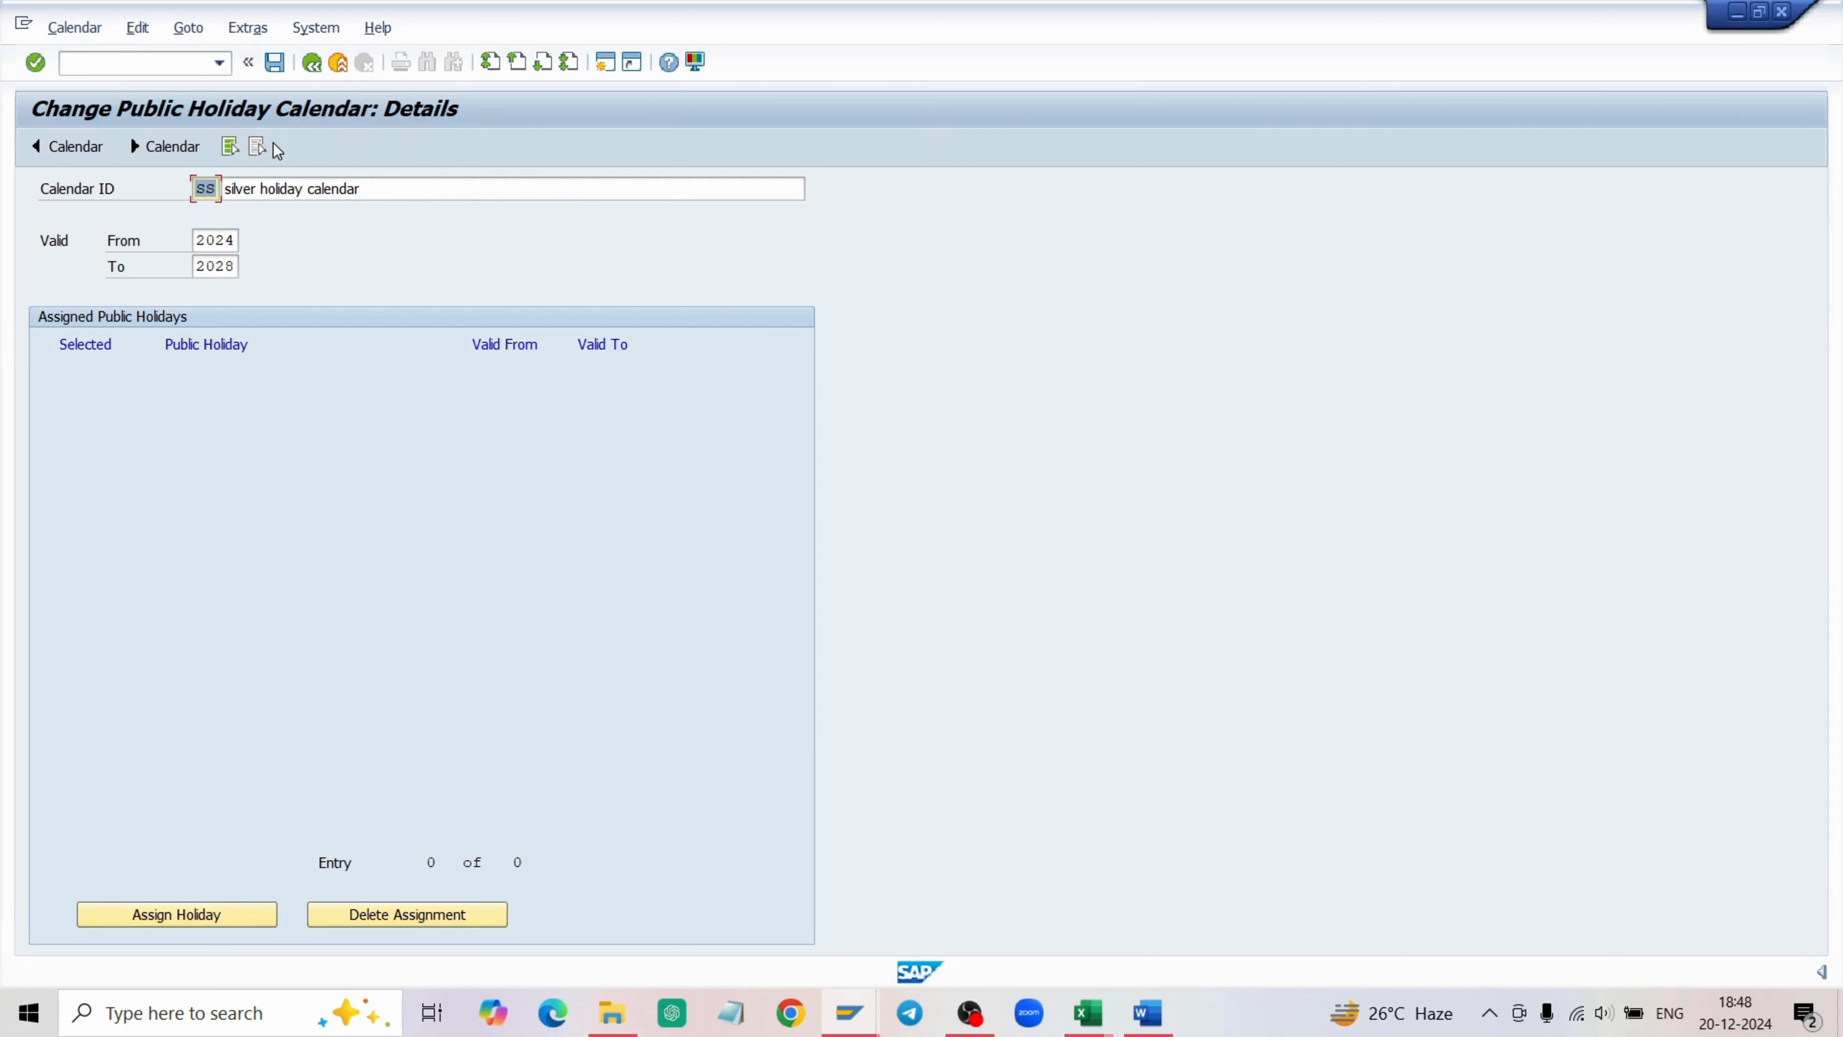
# Start the holiday calendar over with ID SS and the name "silver public holiday".
pyautogui.click(91, 155)
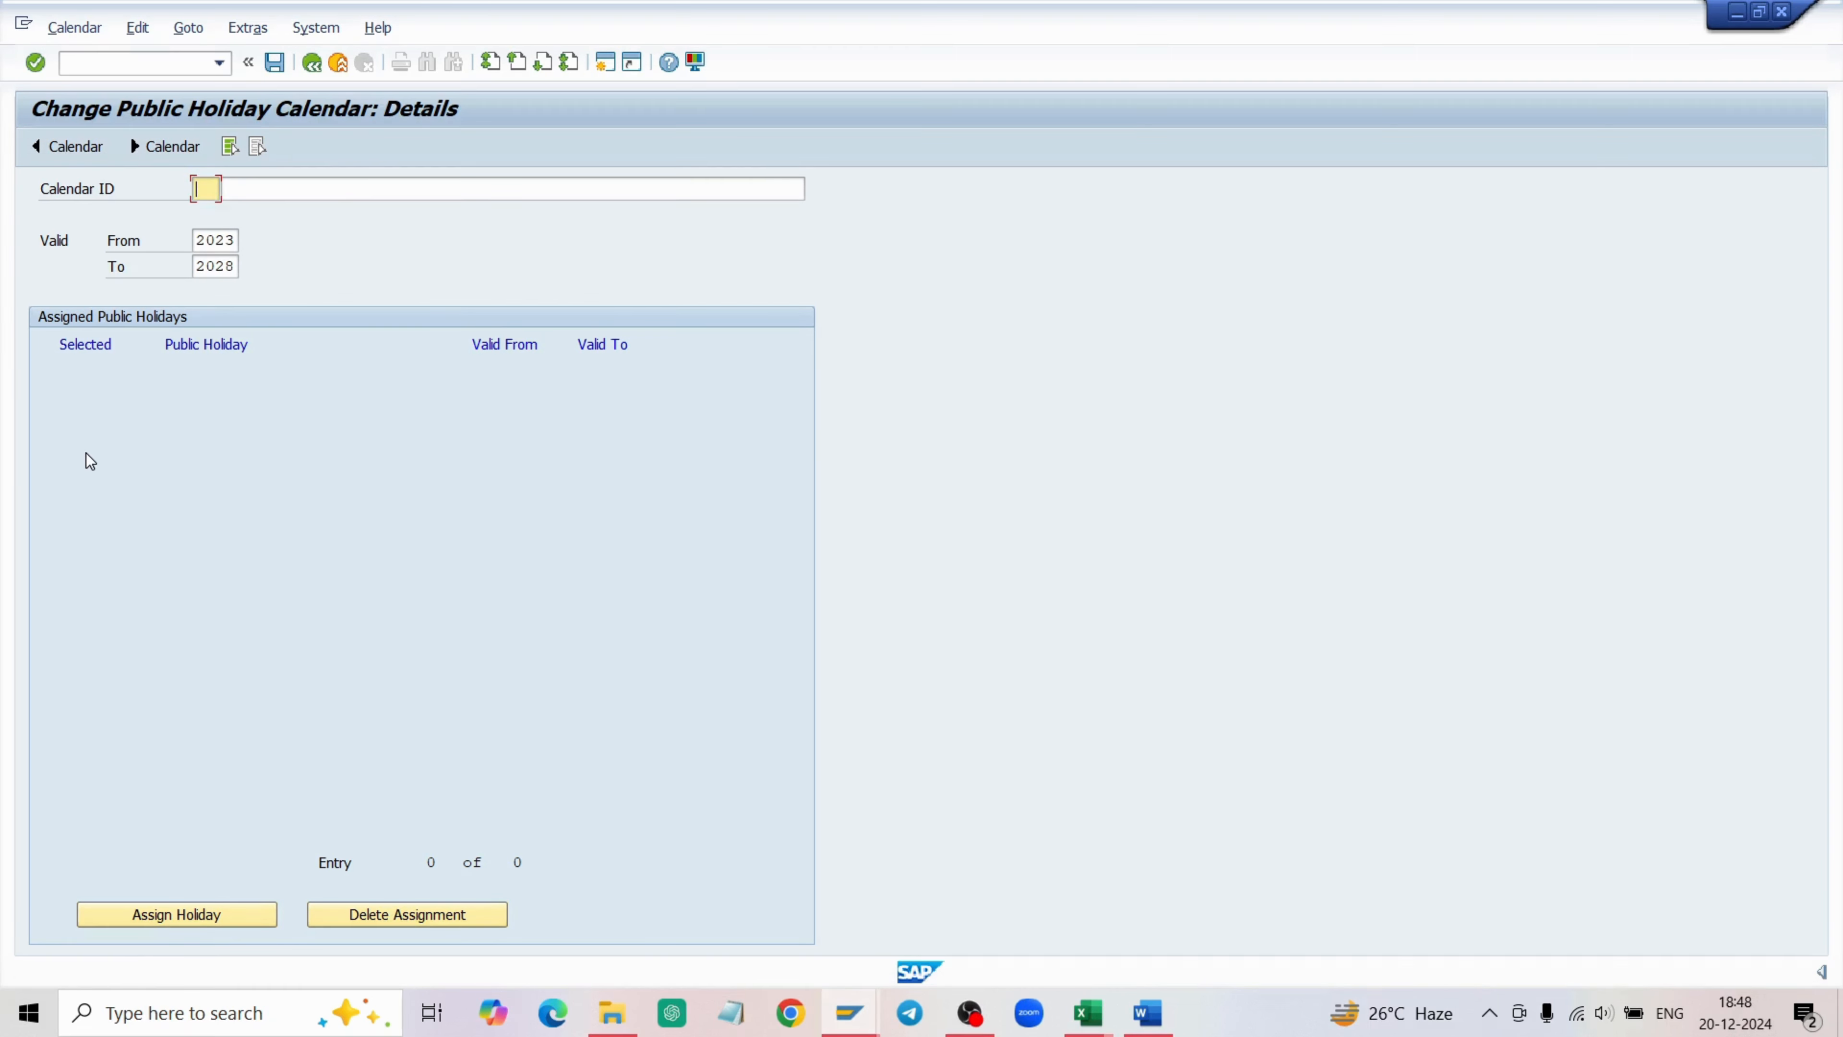
pyautogui.write('Ss')
pyautogui.click(207, 211)
pyautogui.click(265, 190)
pyautogui.write('silver')
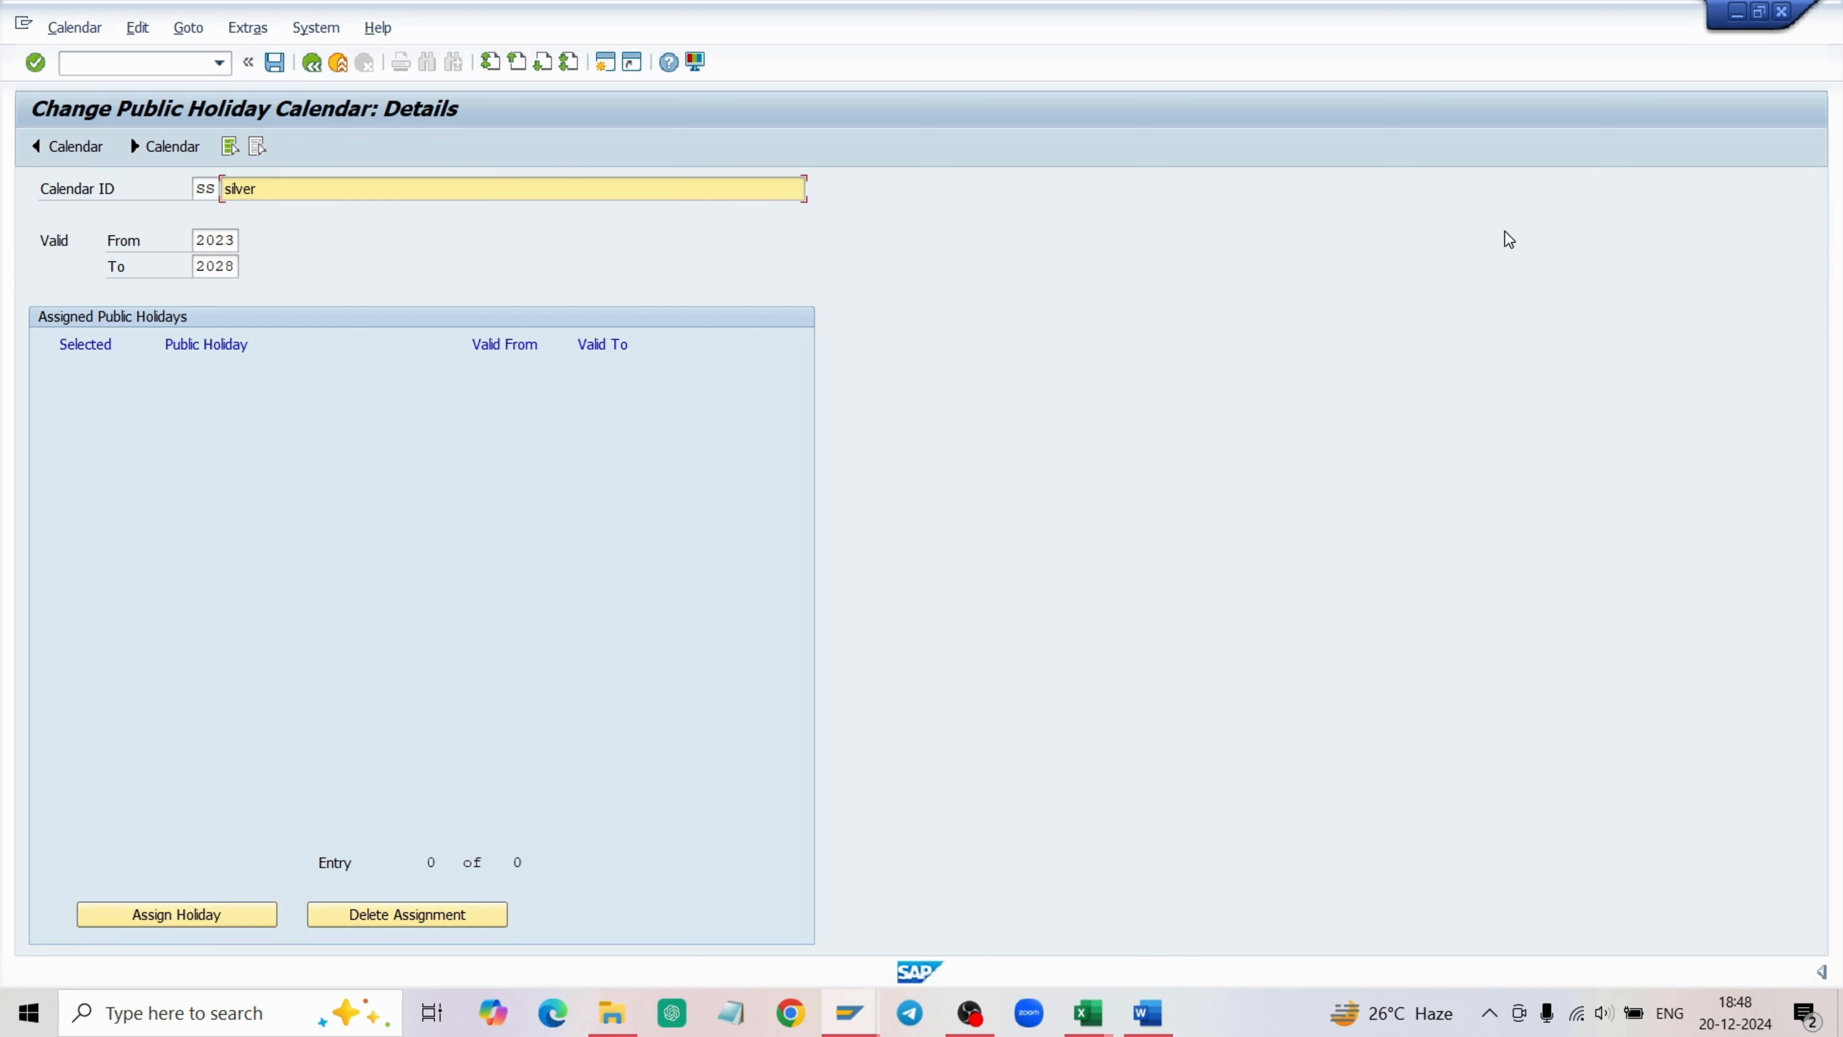
pyautogui.write(' public holiday')
# Find the public holidays with key SS and assign Independance day and republic day to the calendar.
pyautogui.click(201, 916)
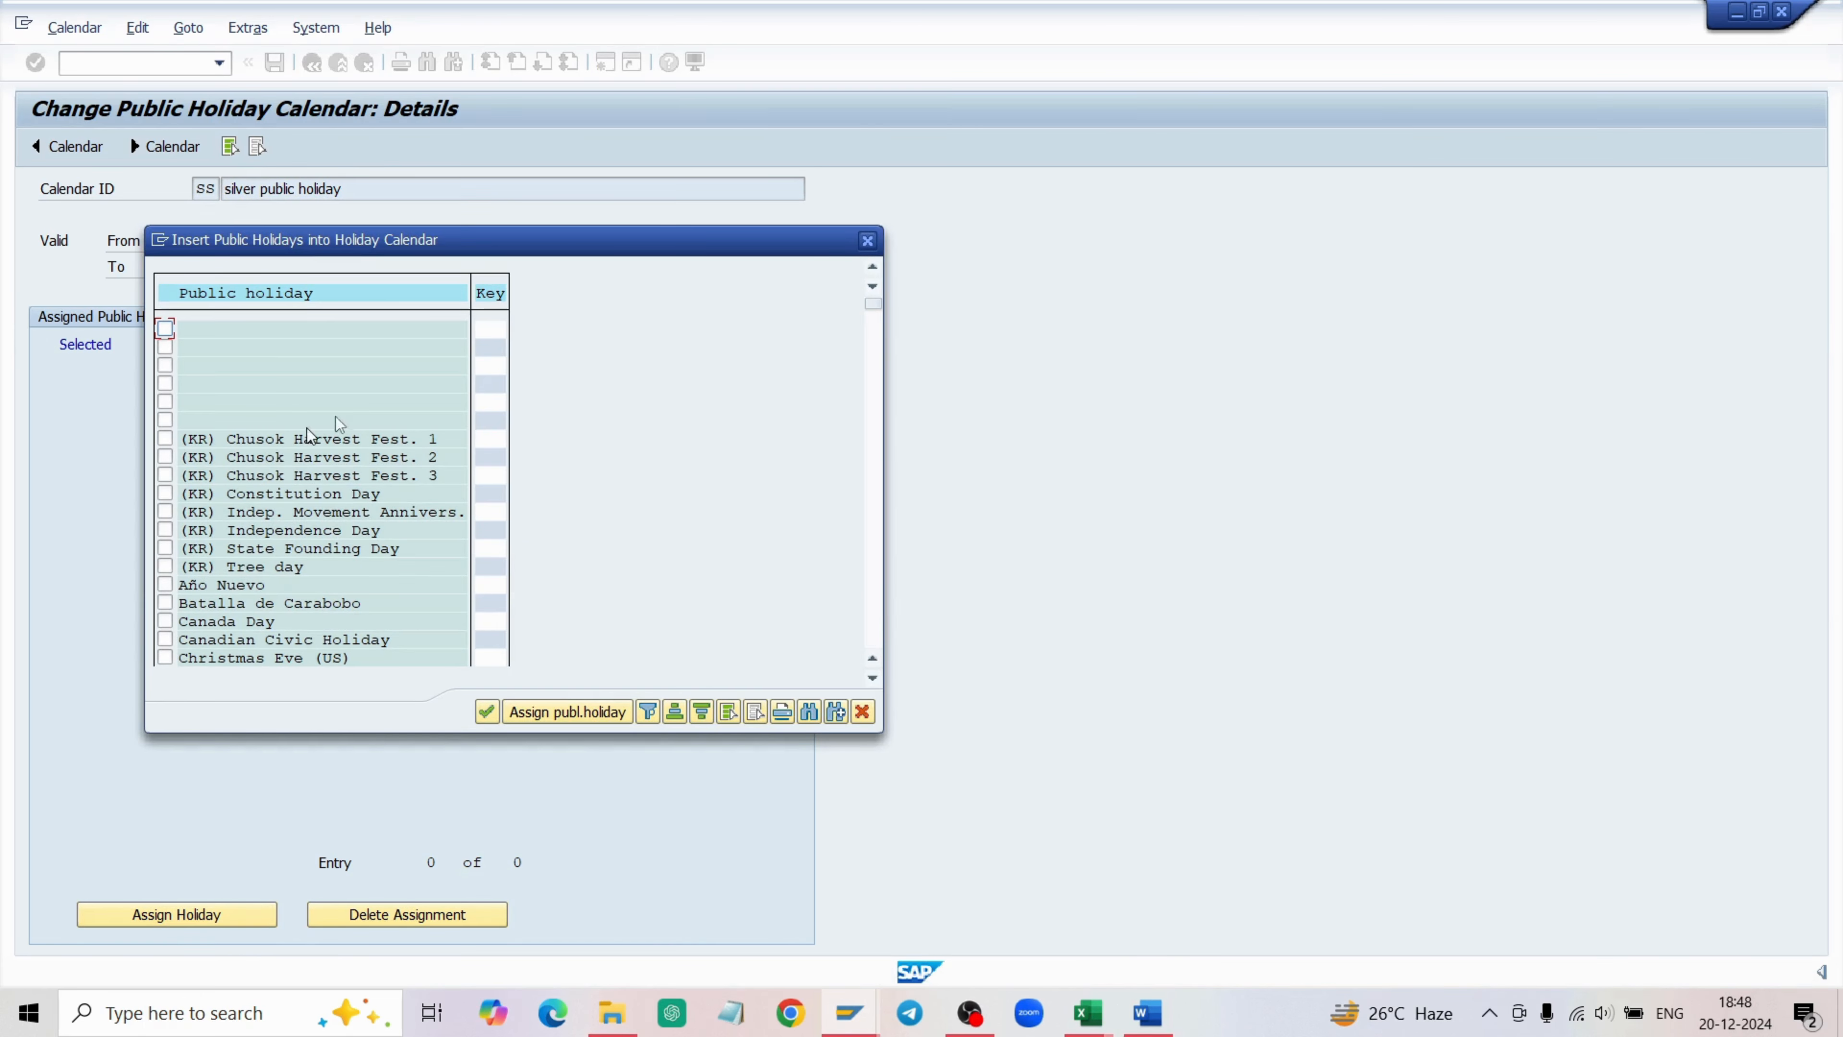
pyautogui.click(810, 714)
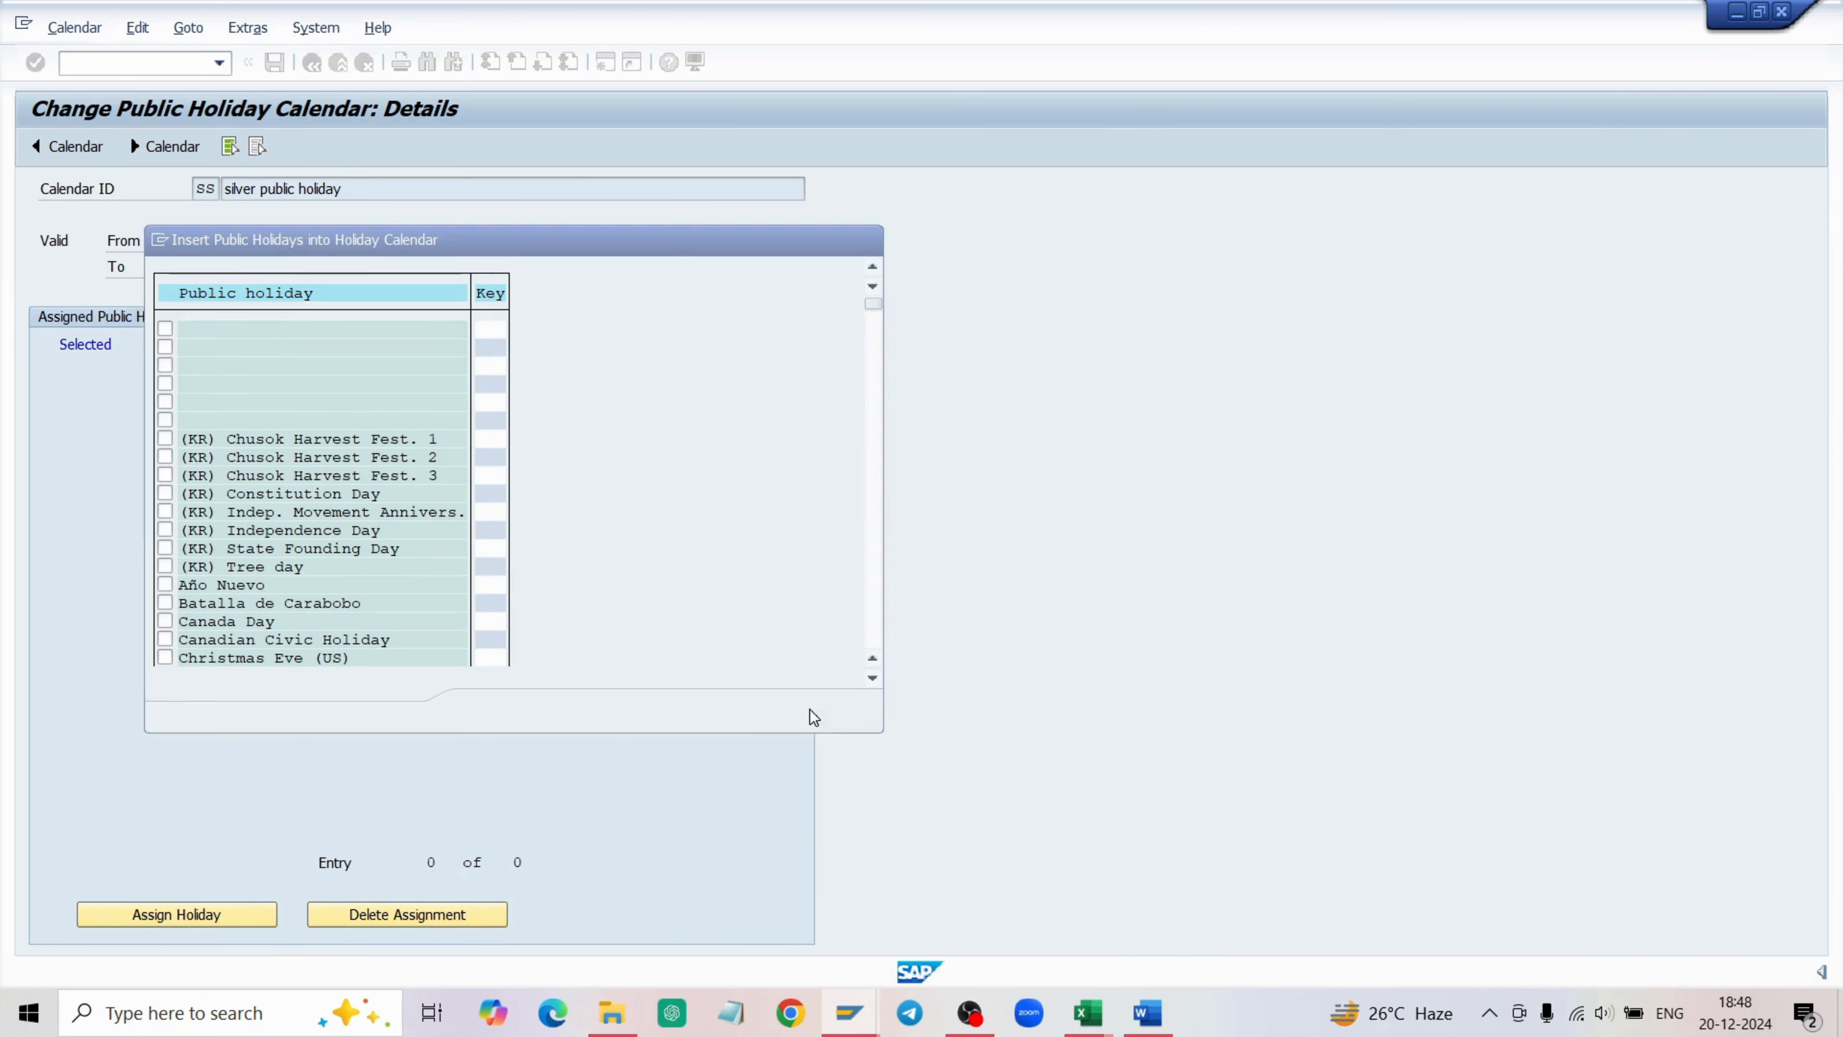
pyautogui.click(661, 504)
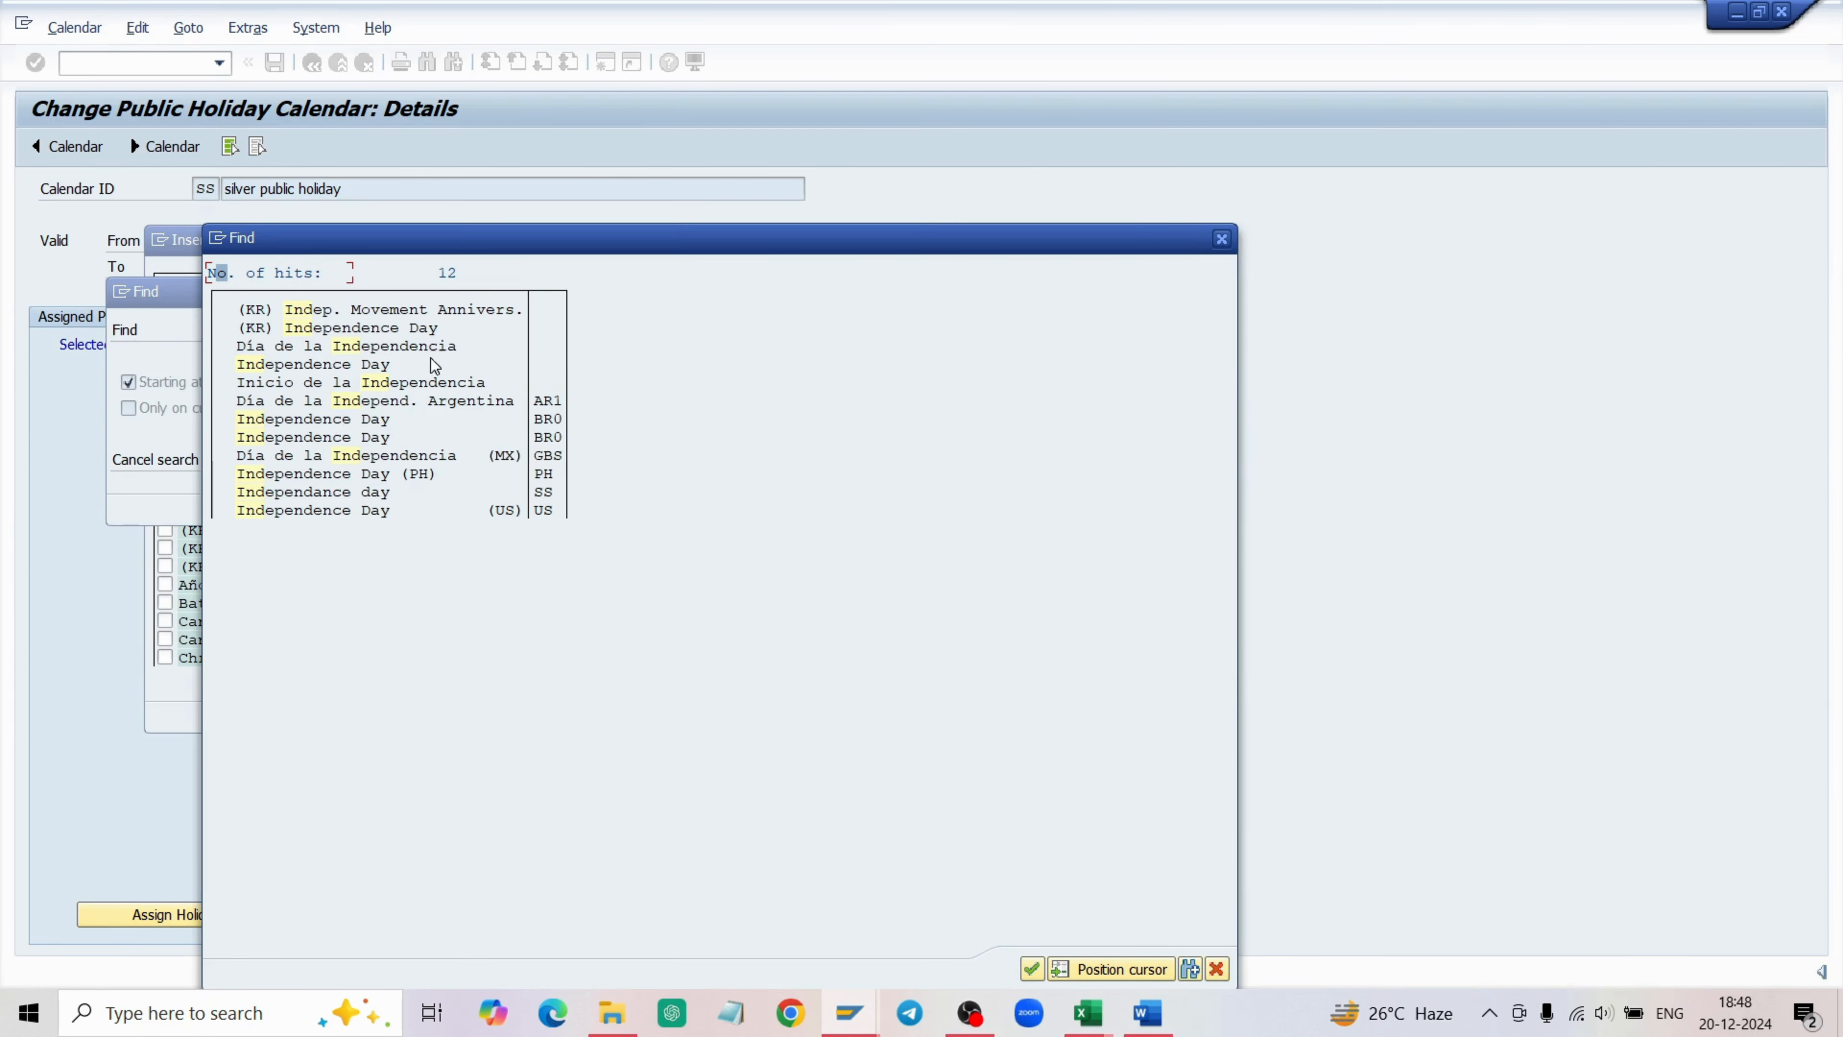
pyautogui.click(540, 494)
pyautogui.doubleClick(541, 494)
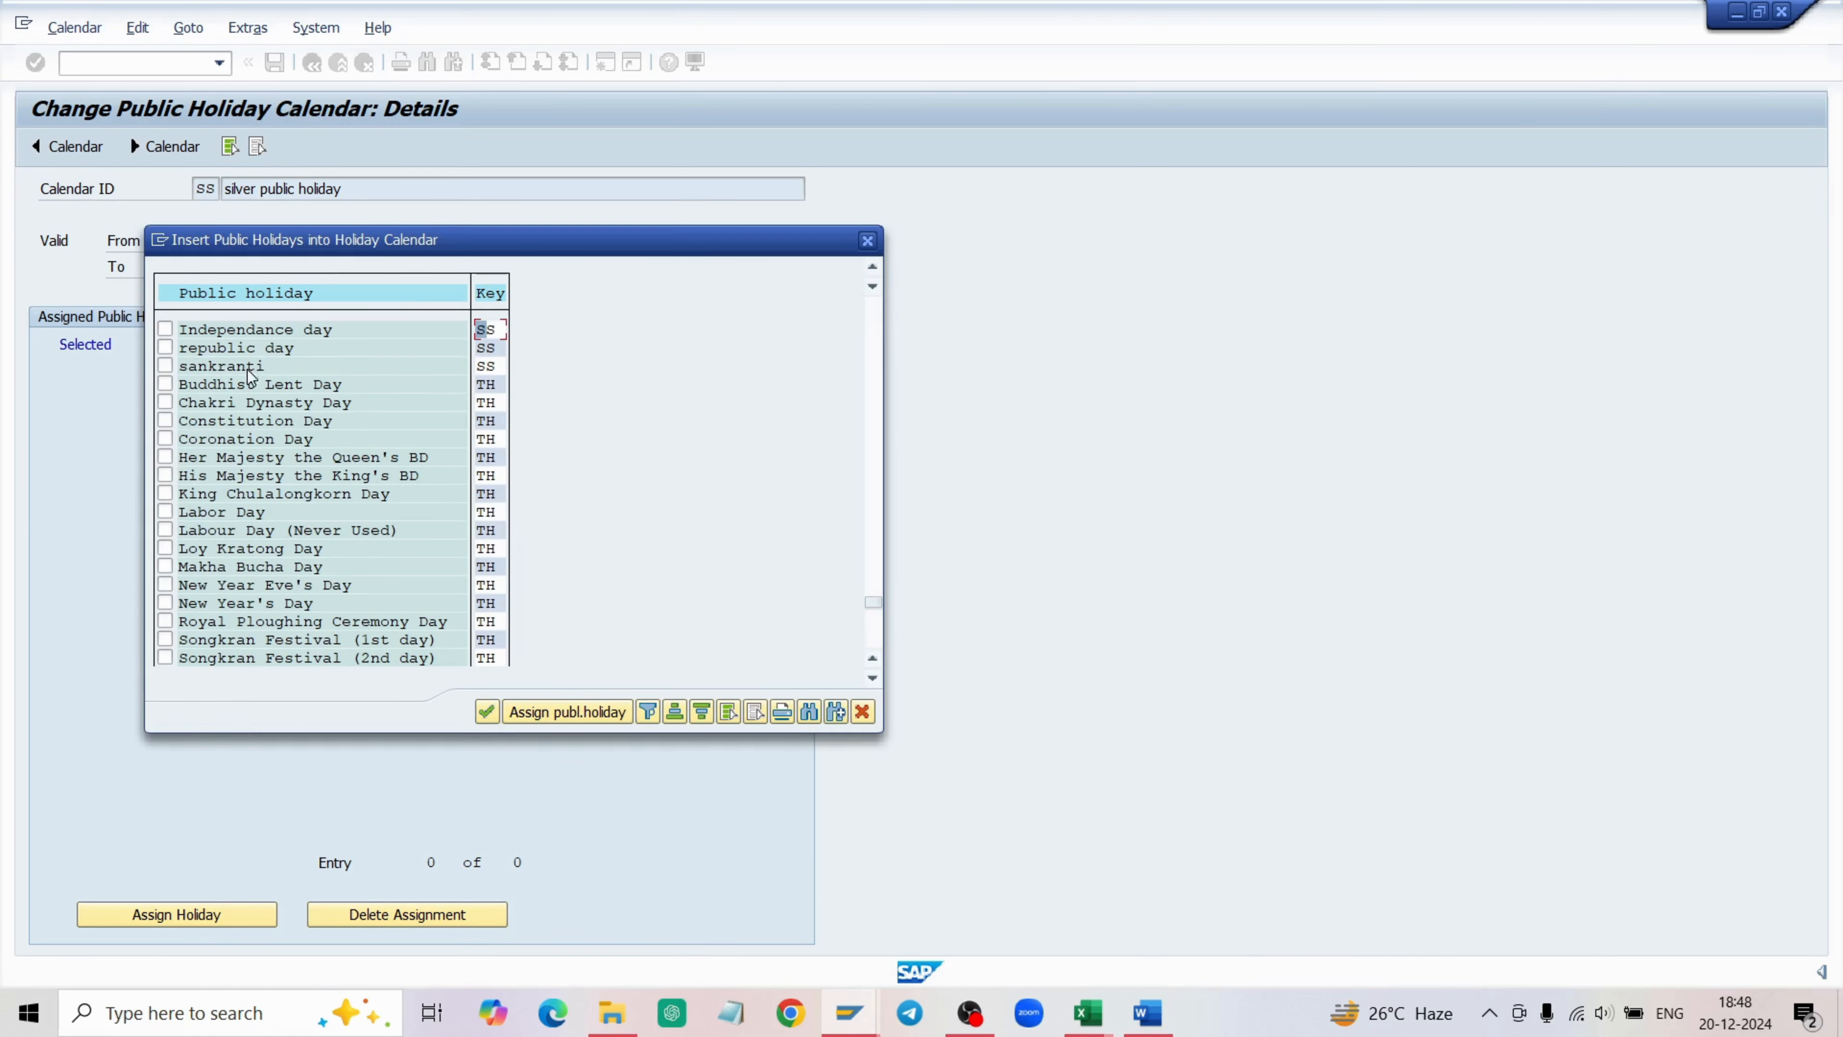
pyautogui.click(165, 329)
pyautogui.click(165, 347)
pyautogui.click(517, 711)
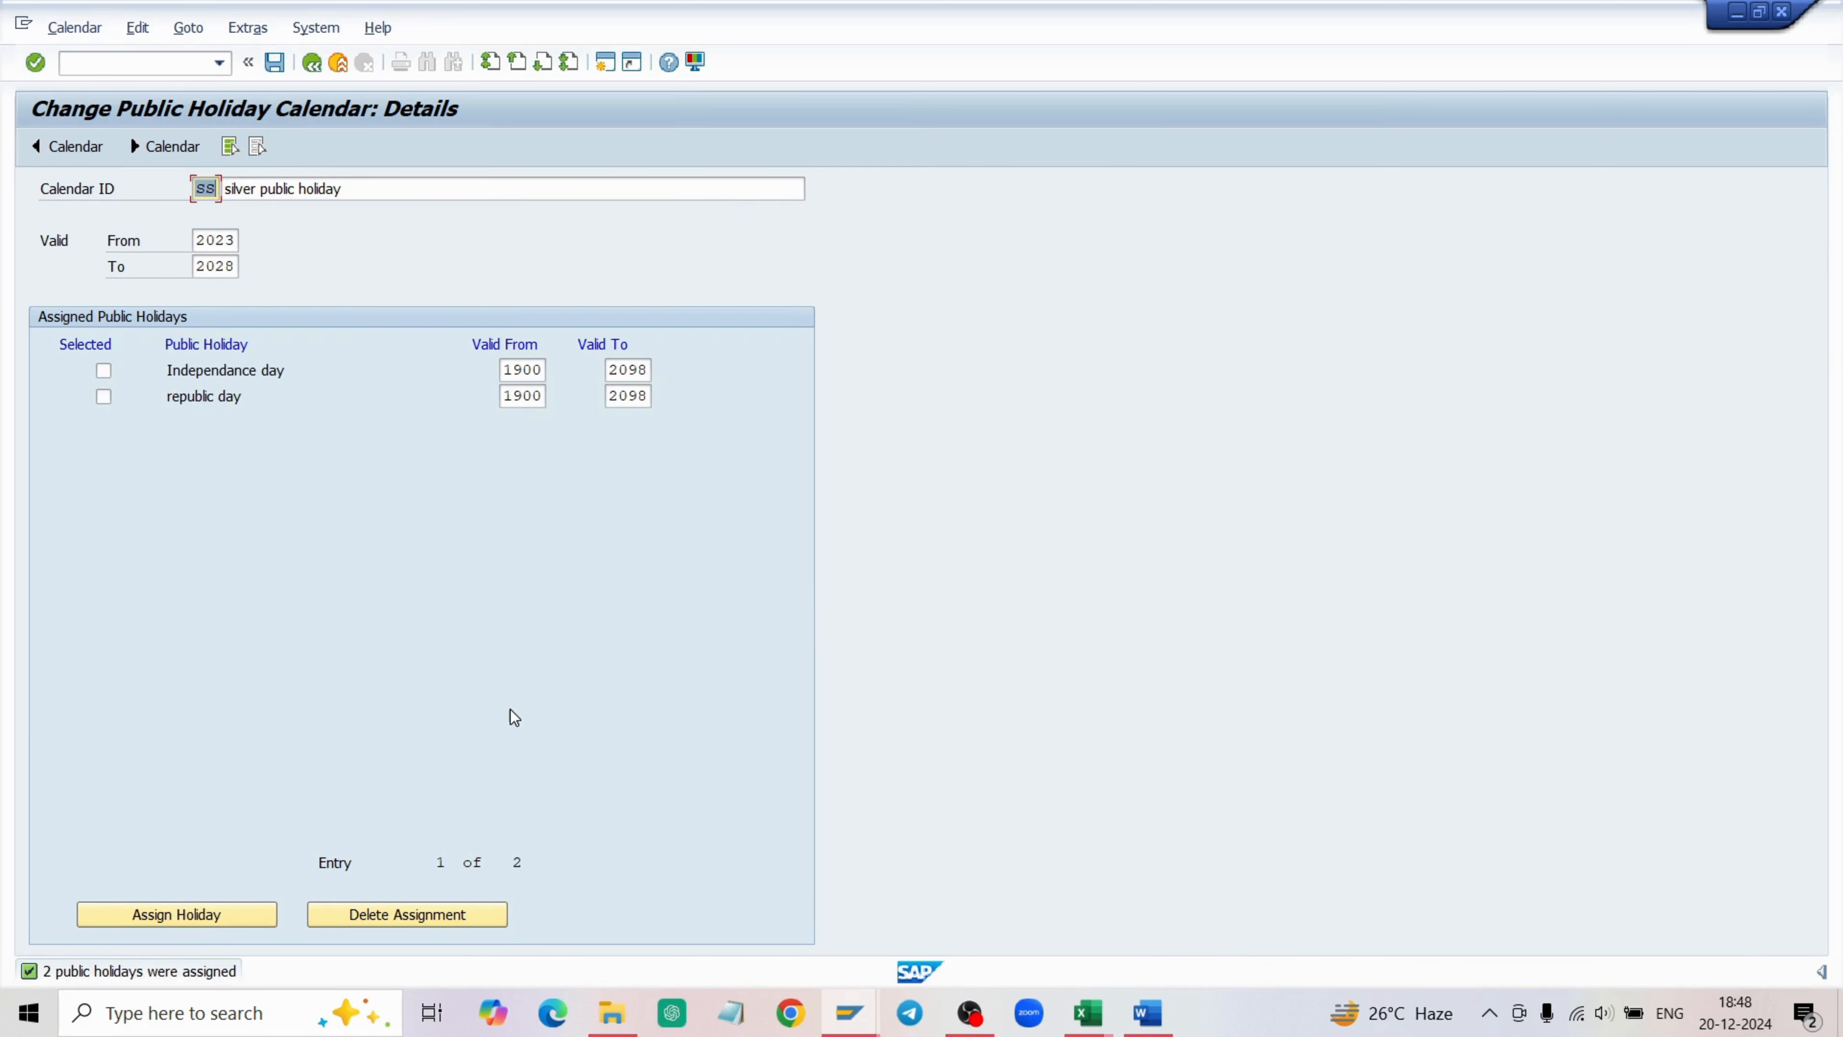
# Select both assigned holidays and set Independance day to be valid from 2024 to 2028.
pyautogui.click(103, 371)
pyautogui.click(103, 397)
pyautogui.click(544, 376)
pyautogui.press('BackSpace')
pyautogui.press('BackSpace')
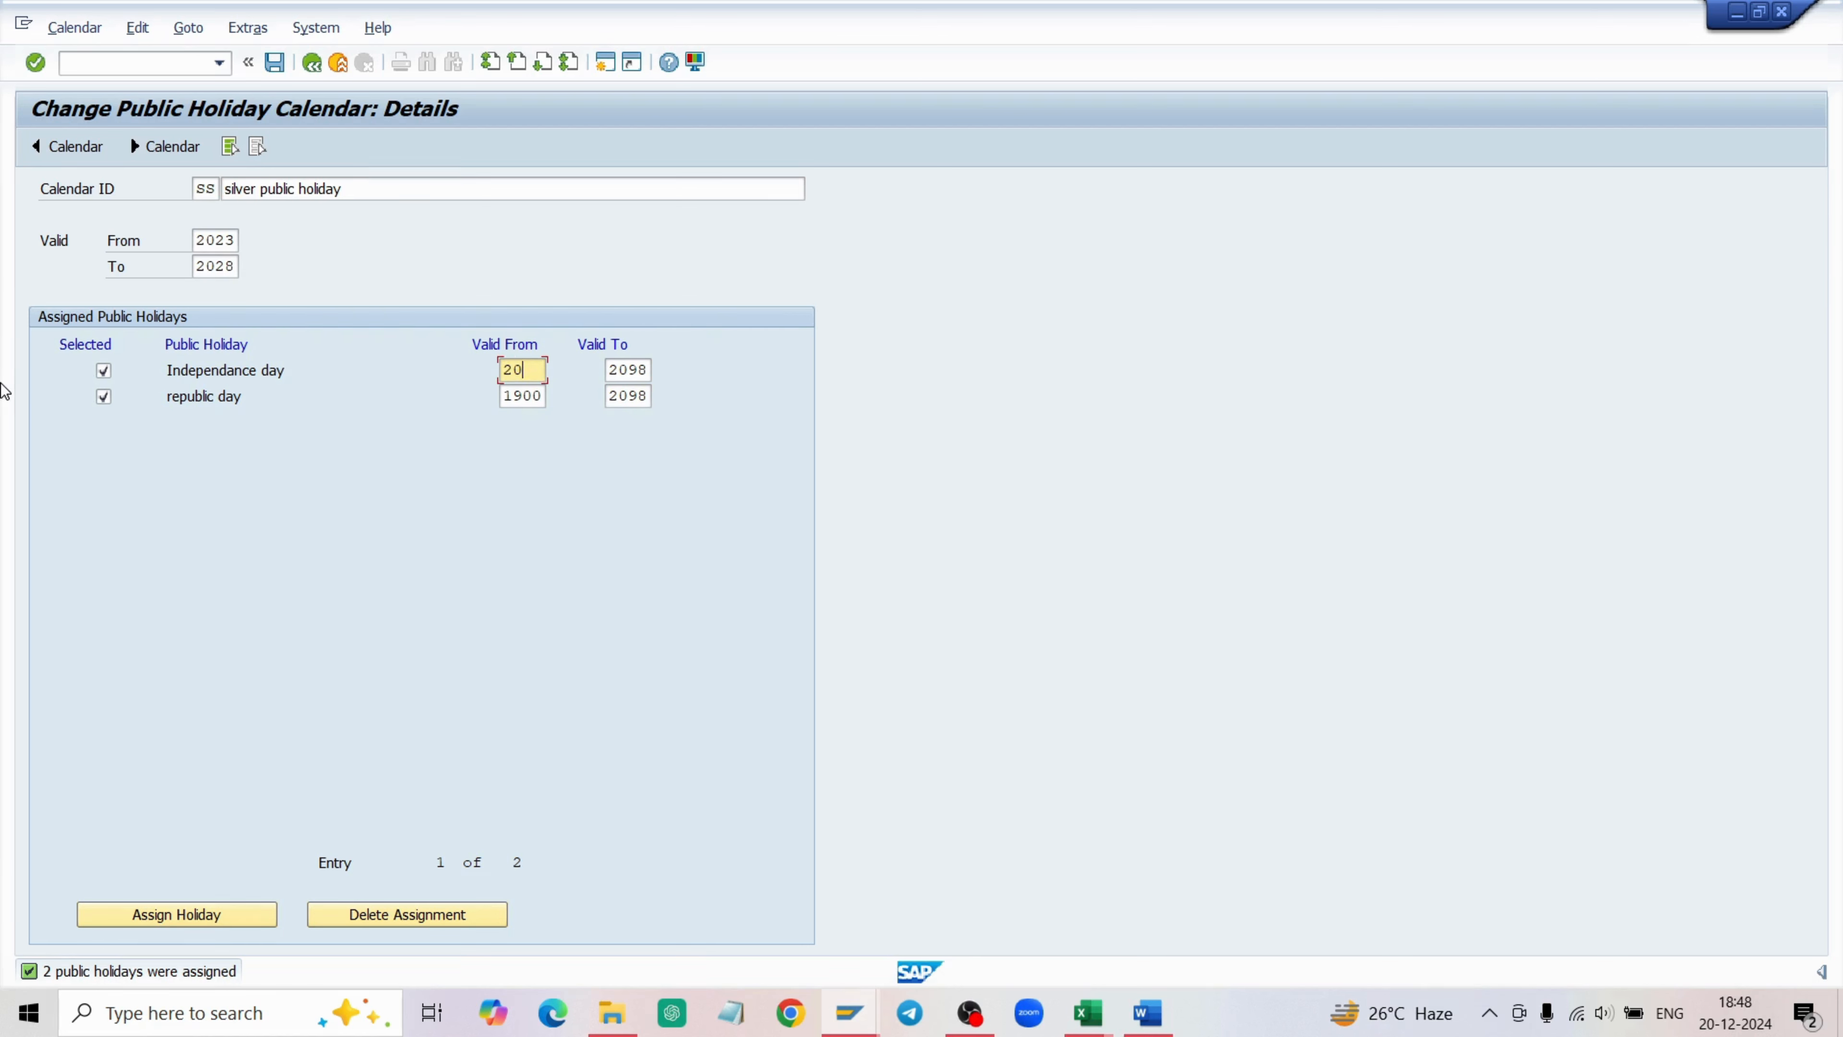
pyautogui.click(641, 371)
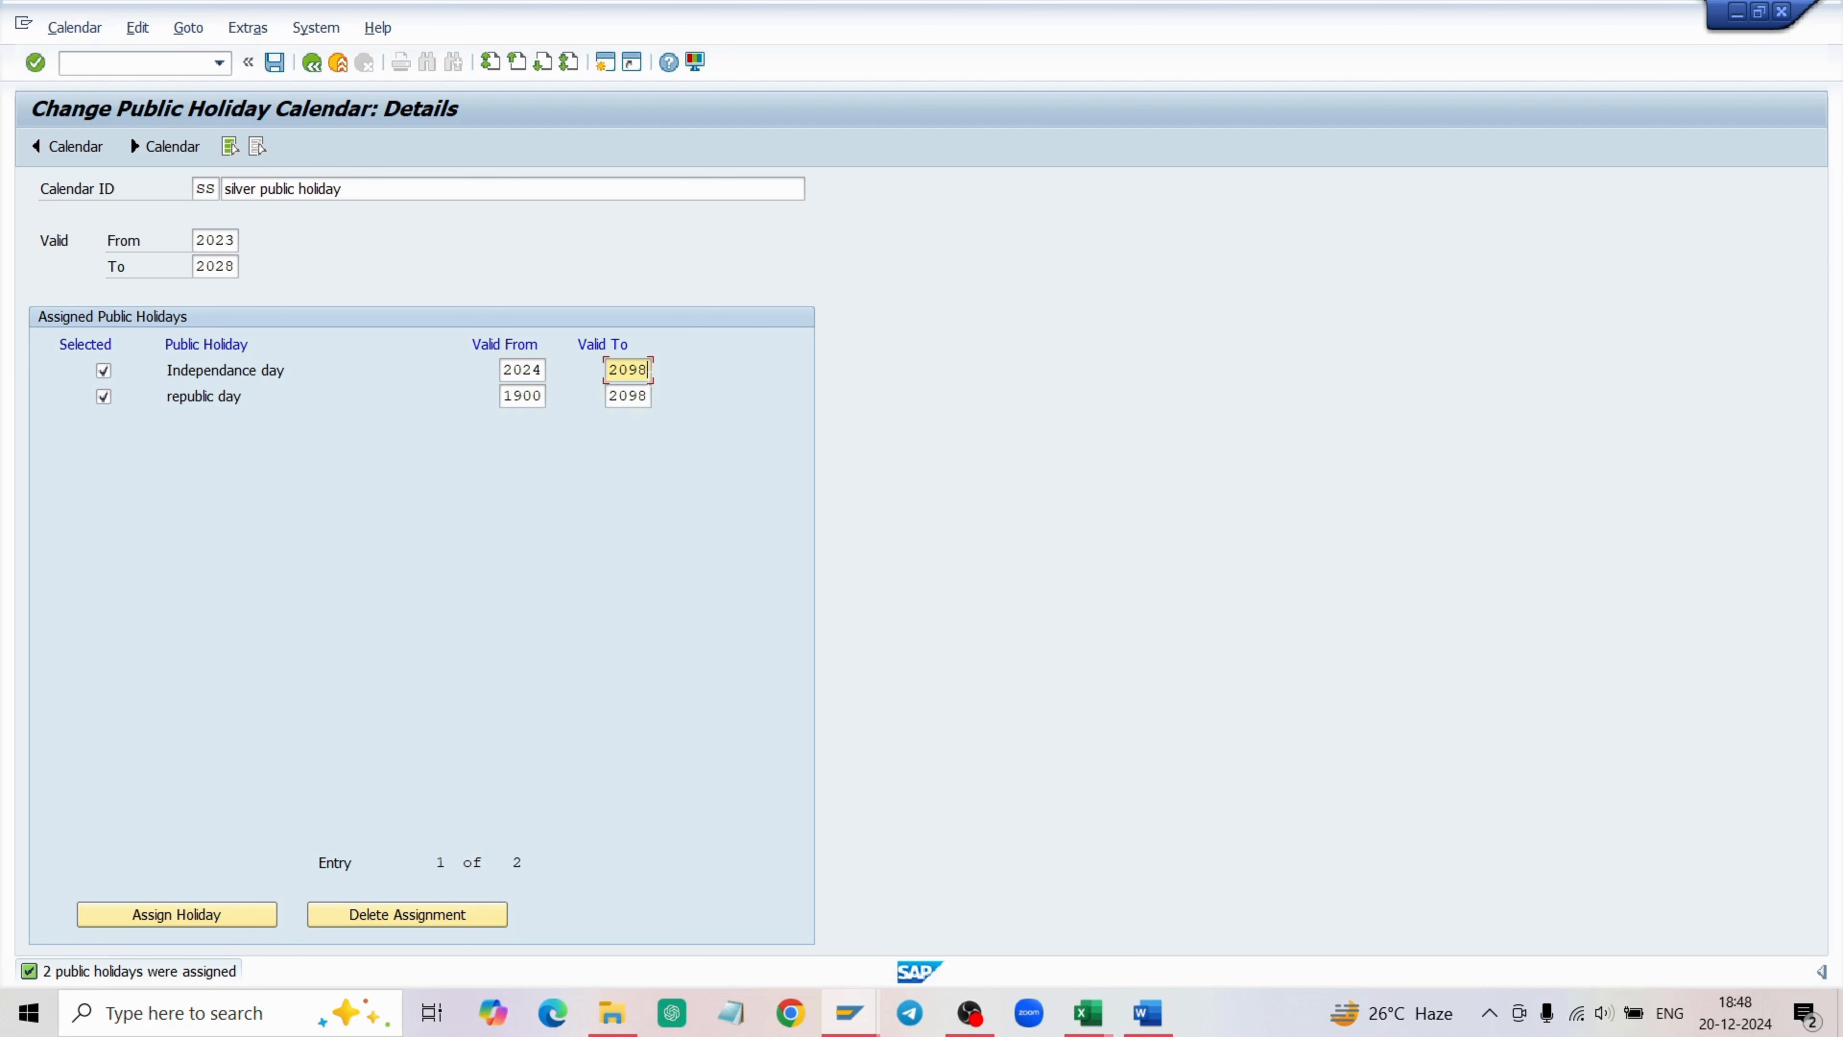
pyautogui.write('025')
# Set republic day's validity to 2024 through 2028 and save the holiday calendar, acknowledging the transport information.
pyautogui.click(544, 396)
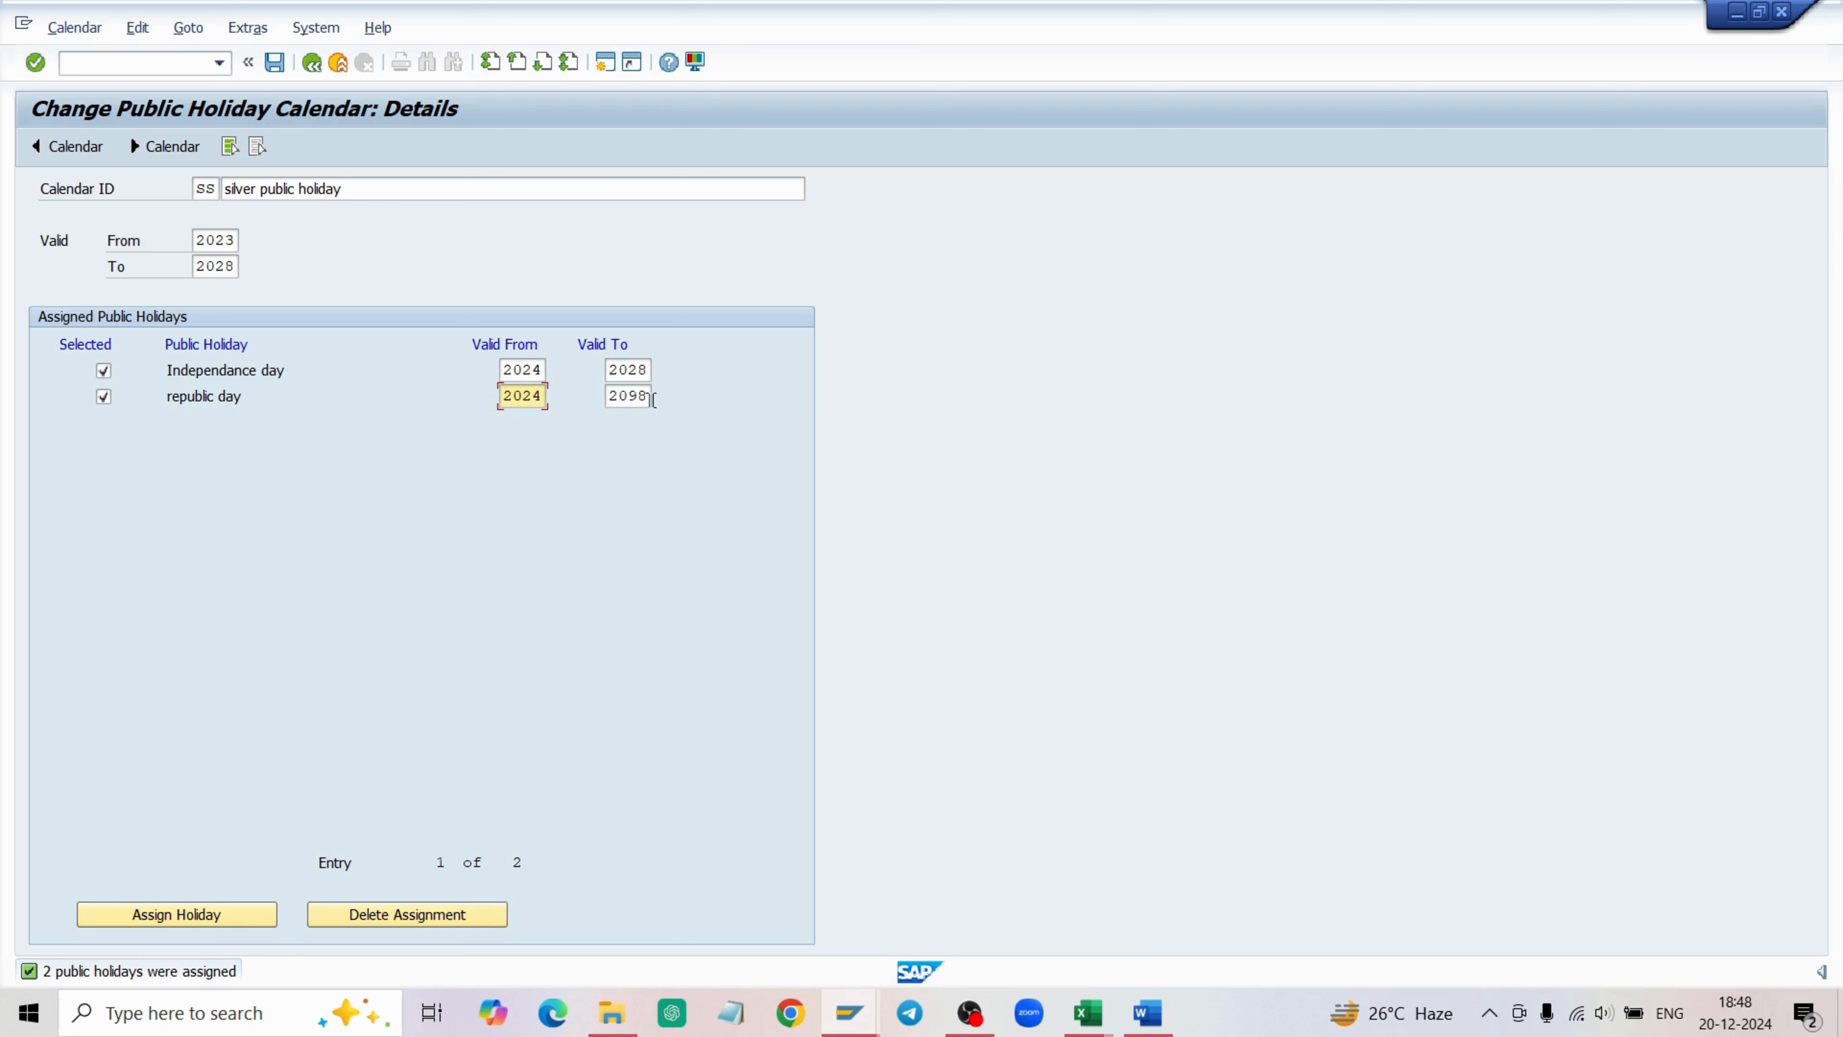
pyautogui.click(647, 397)
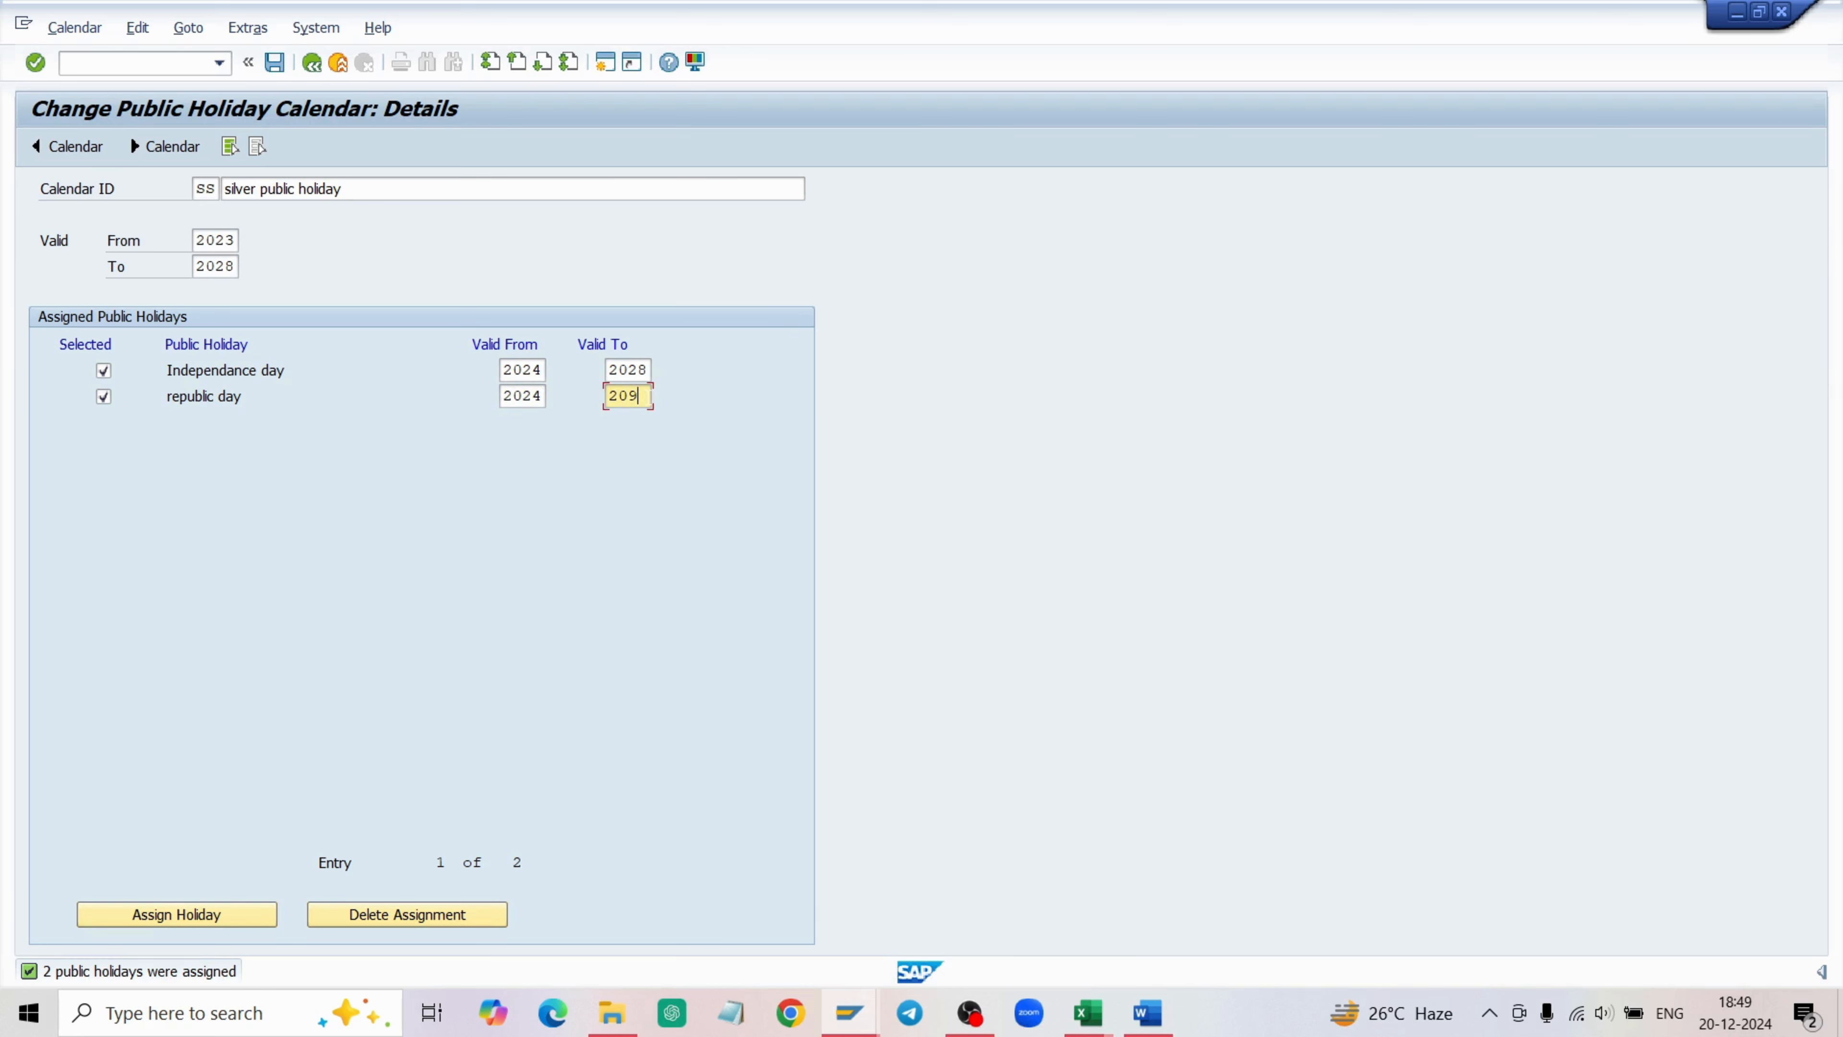
pyautogui.press('BackSpace')
pyautogui.write('28')
pyautogui.click(274, 64)
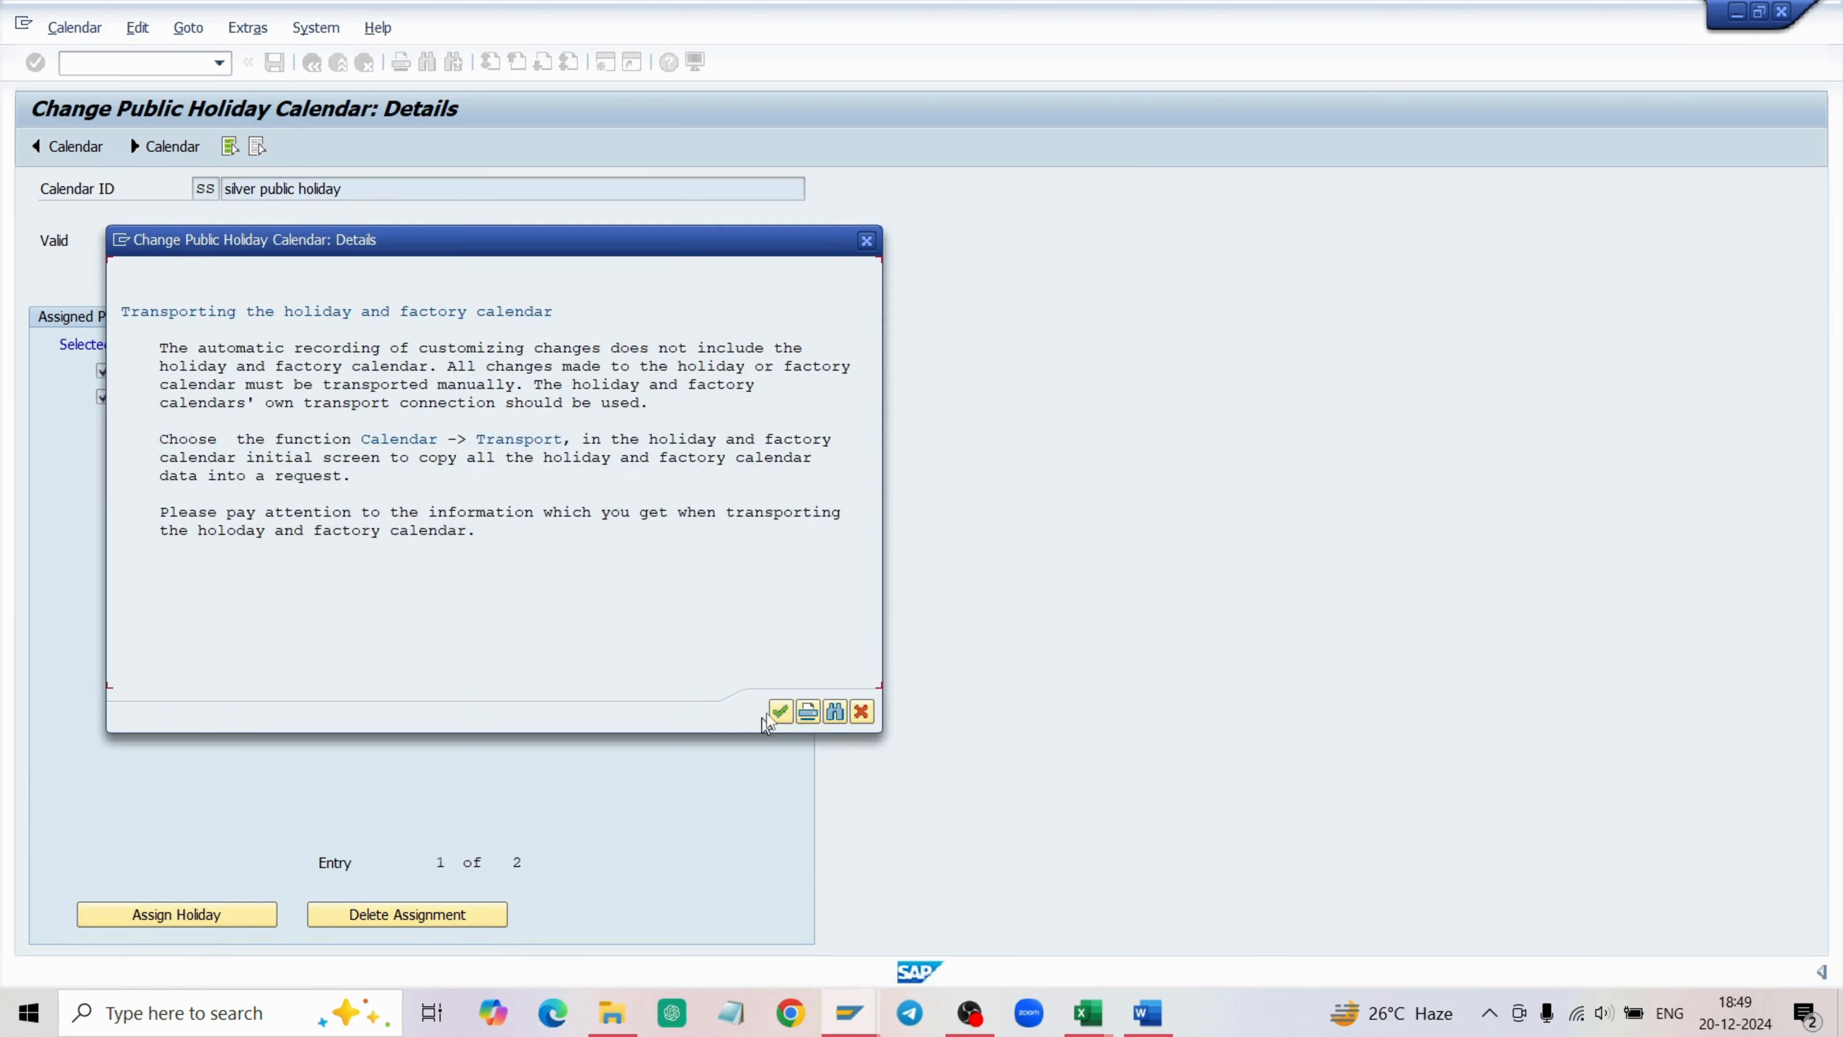
pyautogui.click(779, 712)
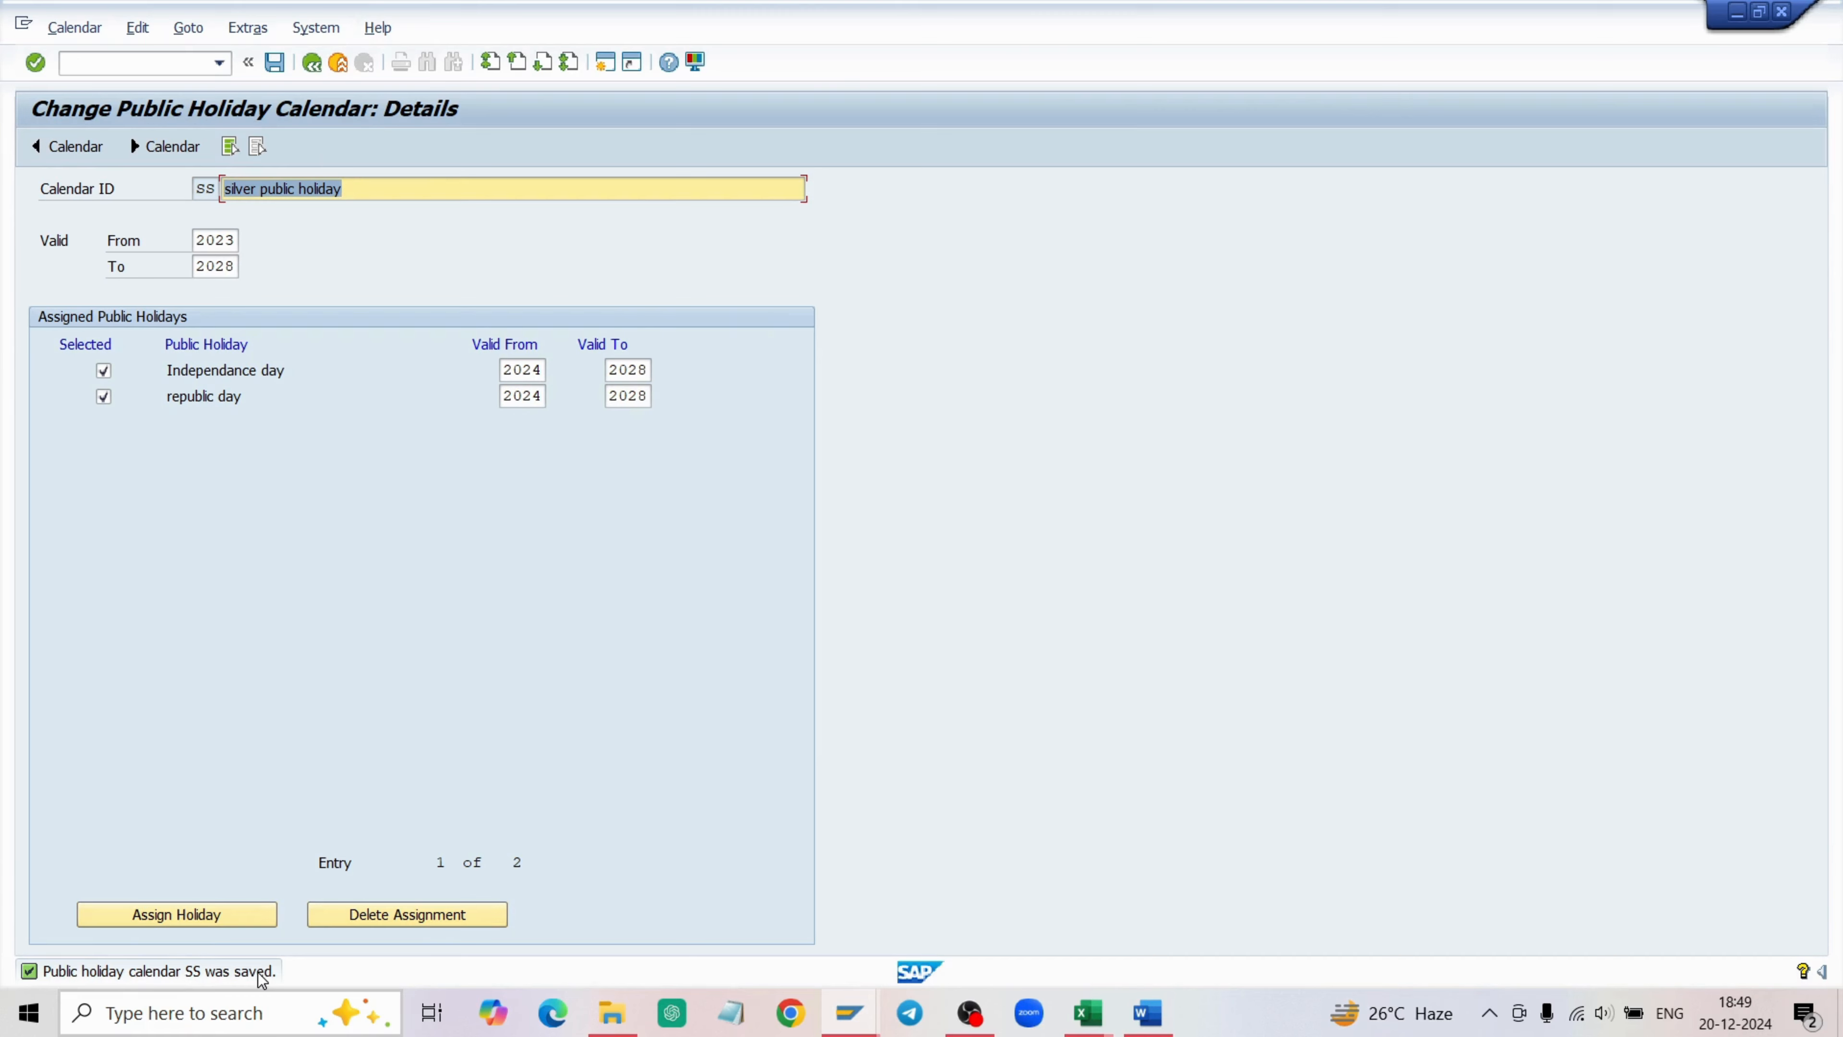
# Return to the SAP Calendar main menu, open the factory calendars for changing and look through the overview.
pyautogui.click(310, 66)
pyautogui.click(305, 69)
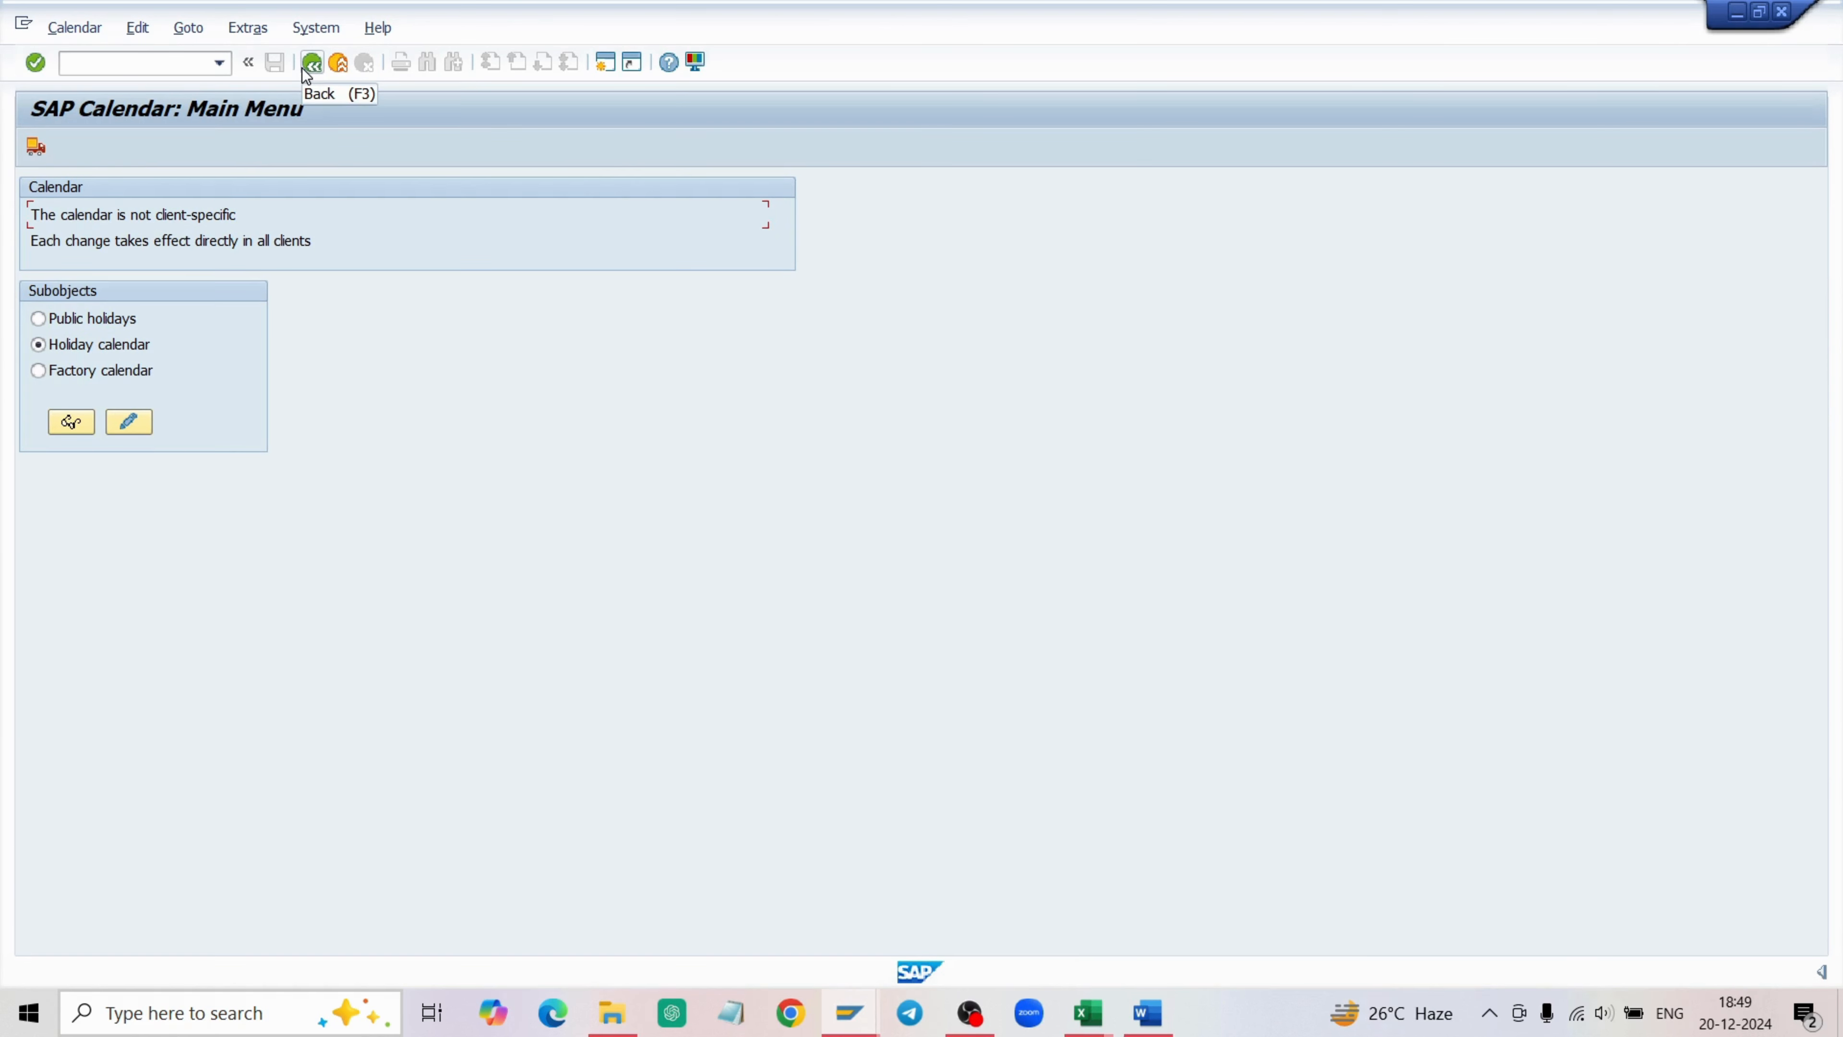
pyautogui.click(130, 371)
pyautogui.click(126, 421)
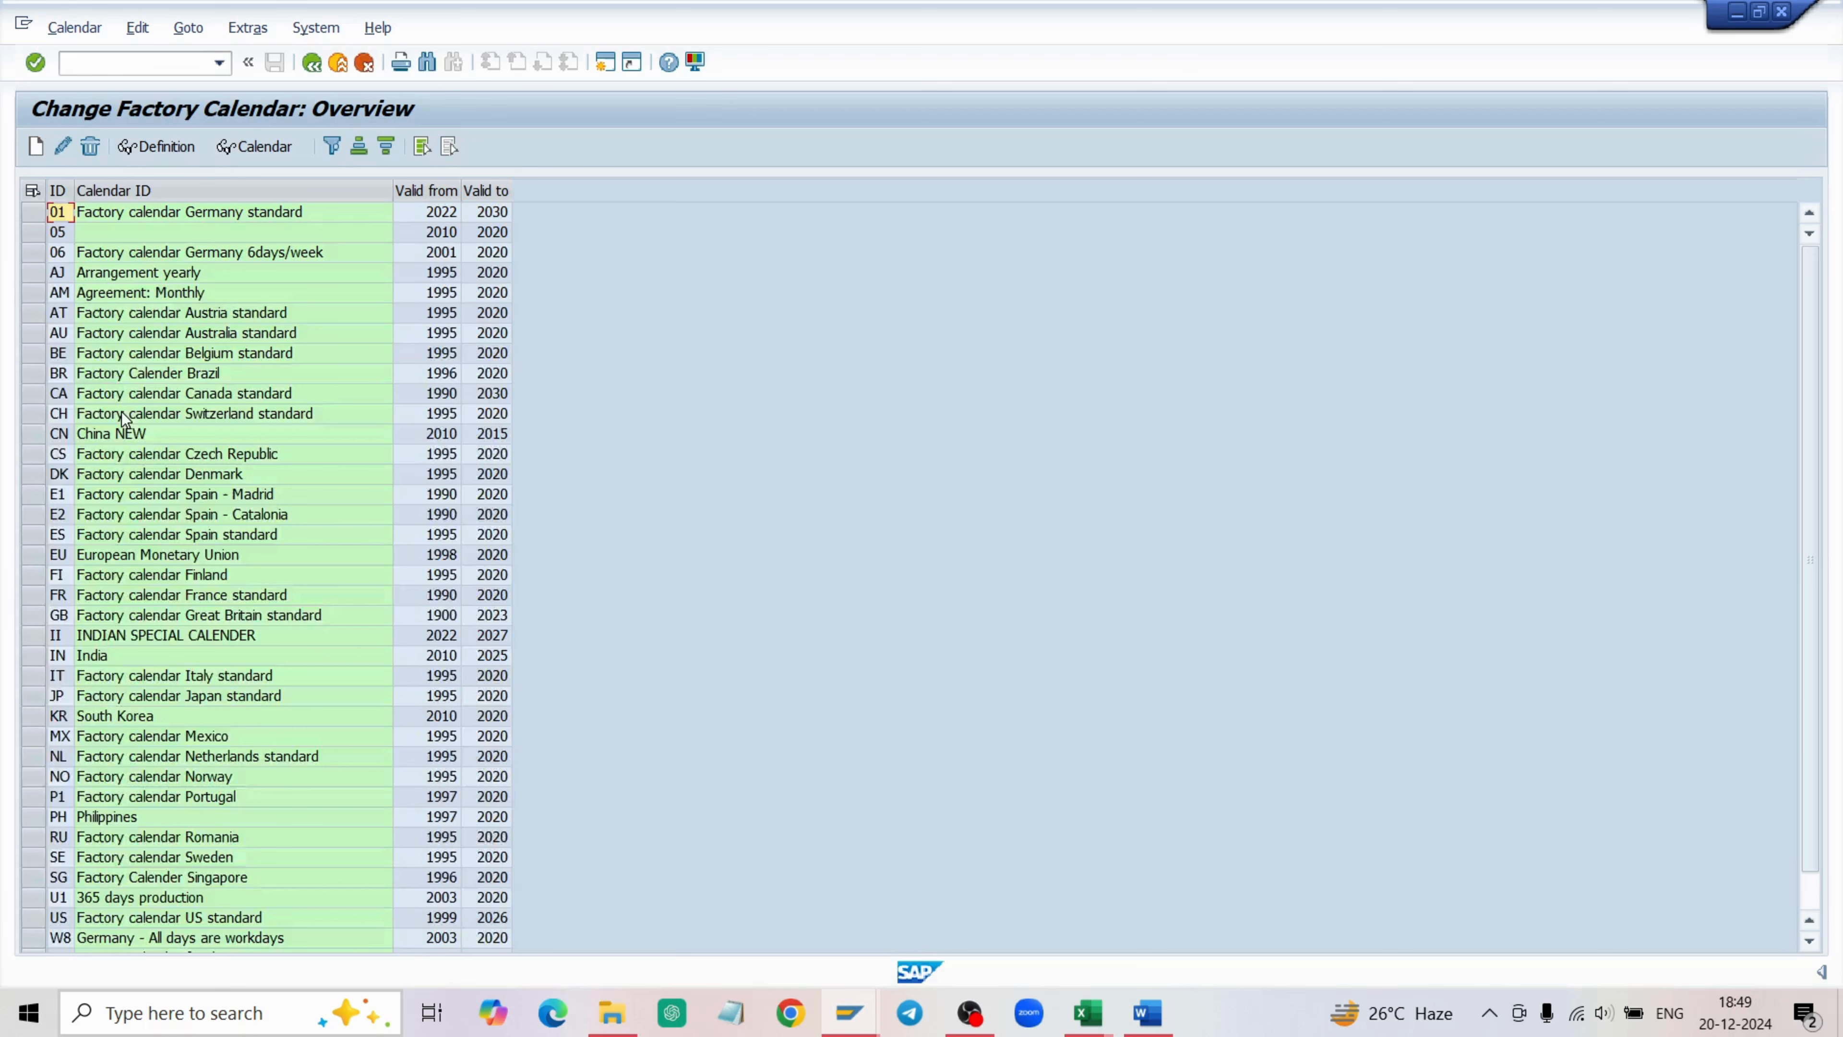
pyautogui.scroll(-1, 125, 419)
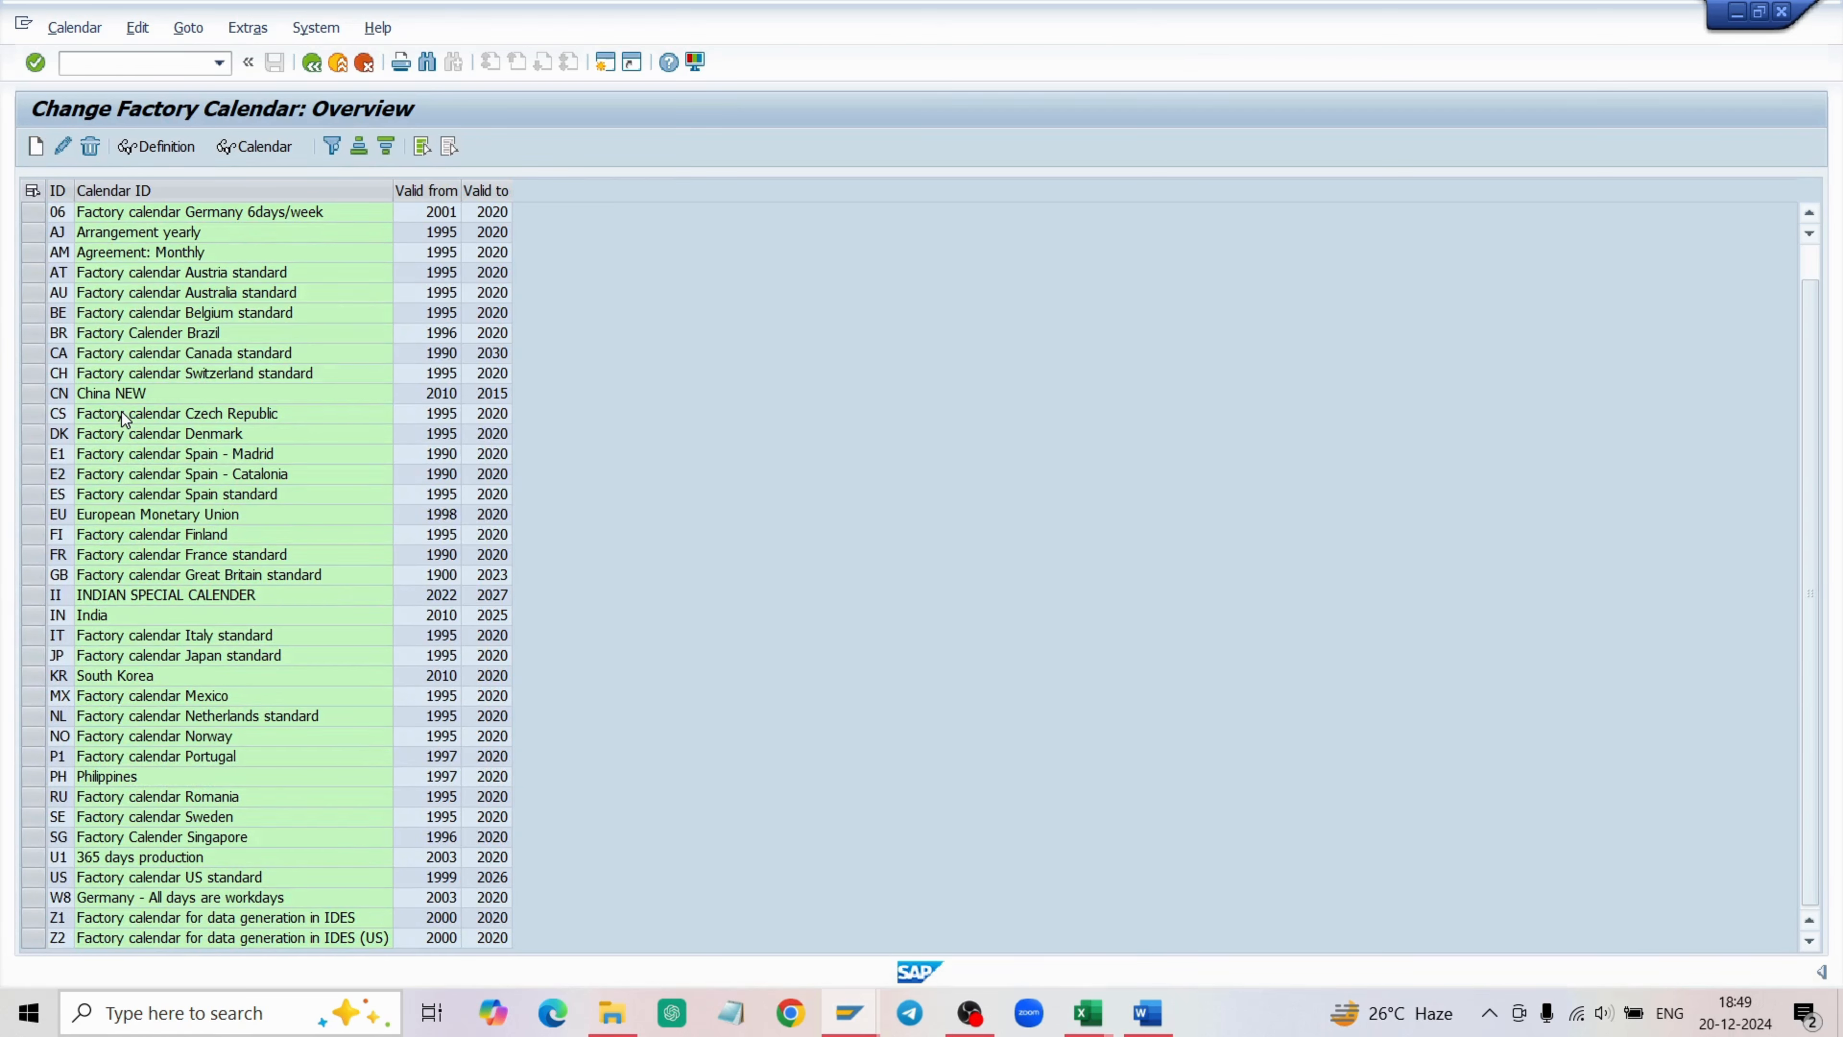
pyautogui.scroll(1, 124, 420)
pyautogui.scroll(-1, 123, 377)
pyautogui.scroll(1, 190, 476)
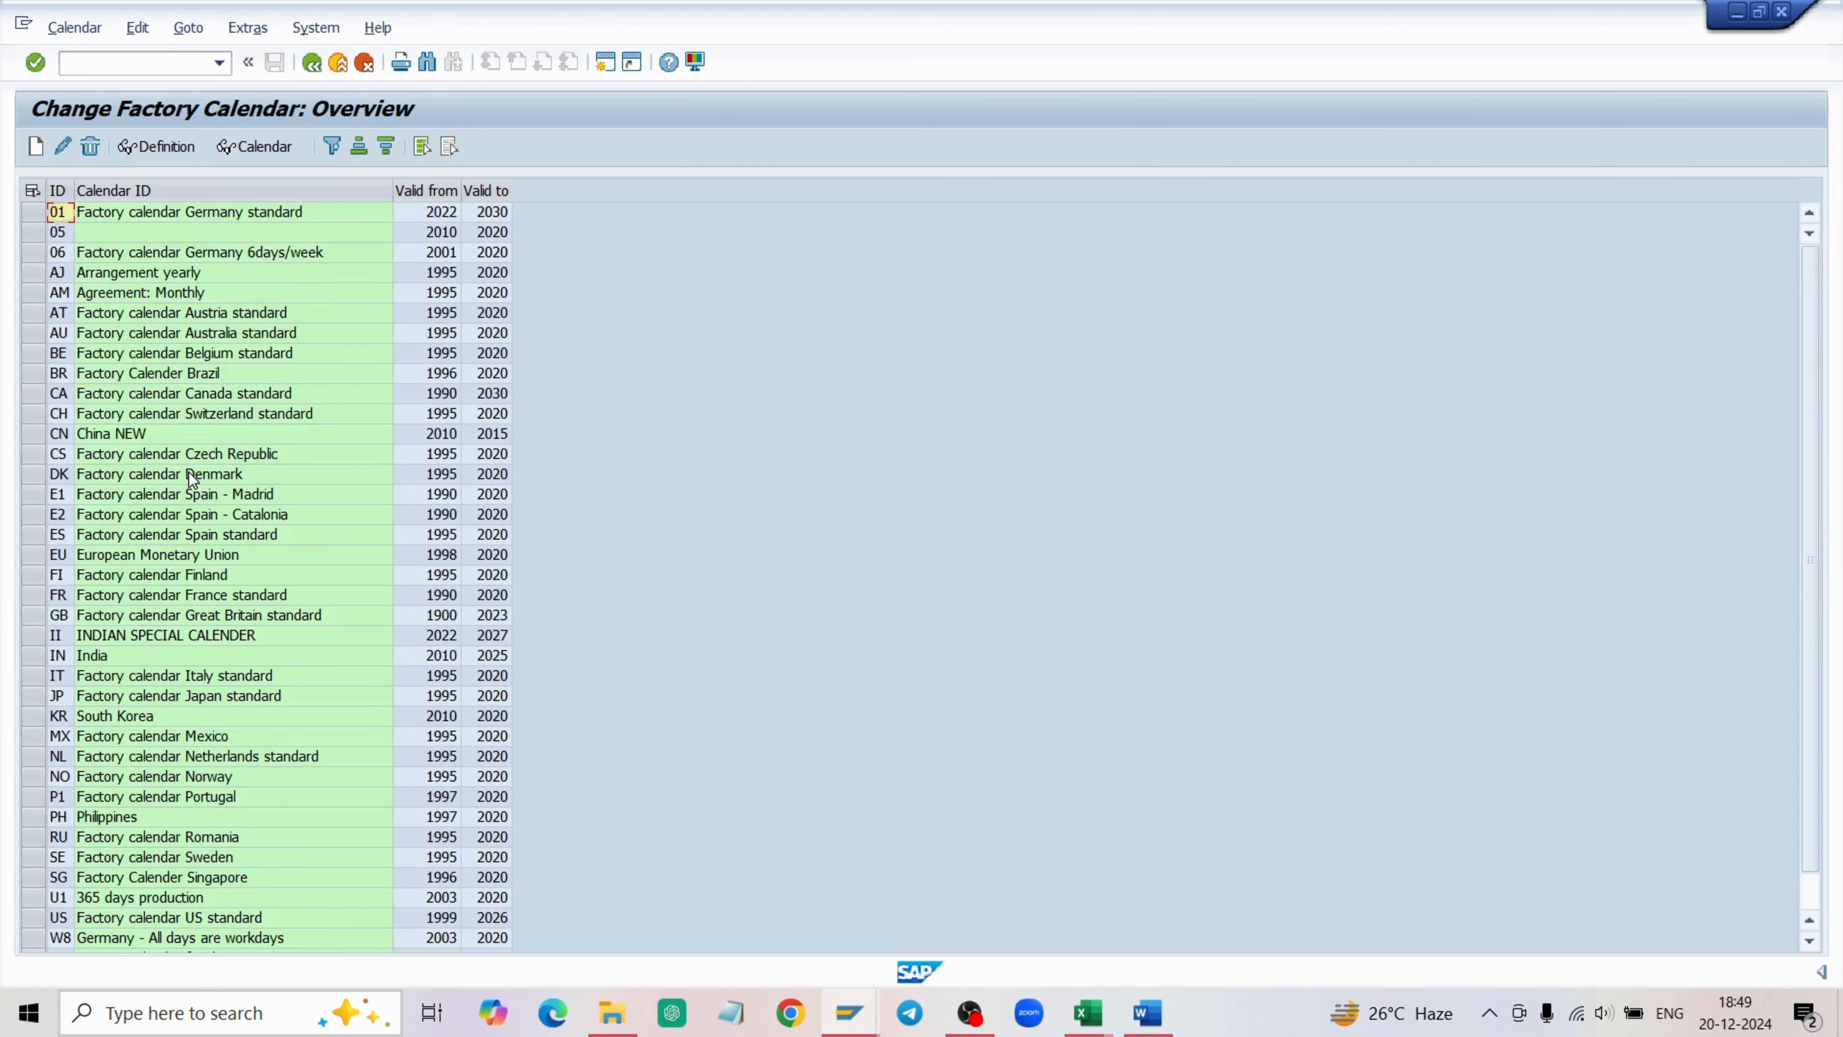
pyautogui.scroll(-1, 191, 478)
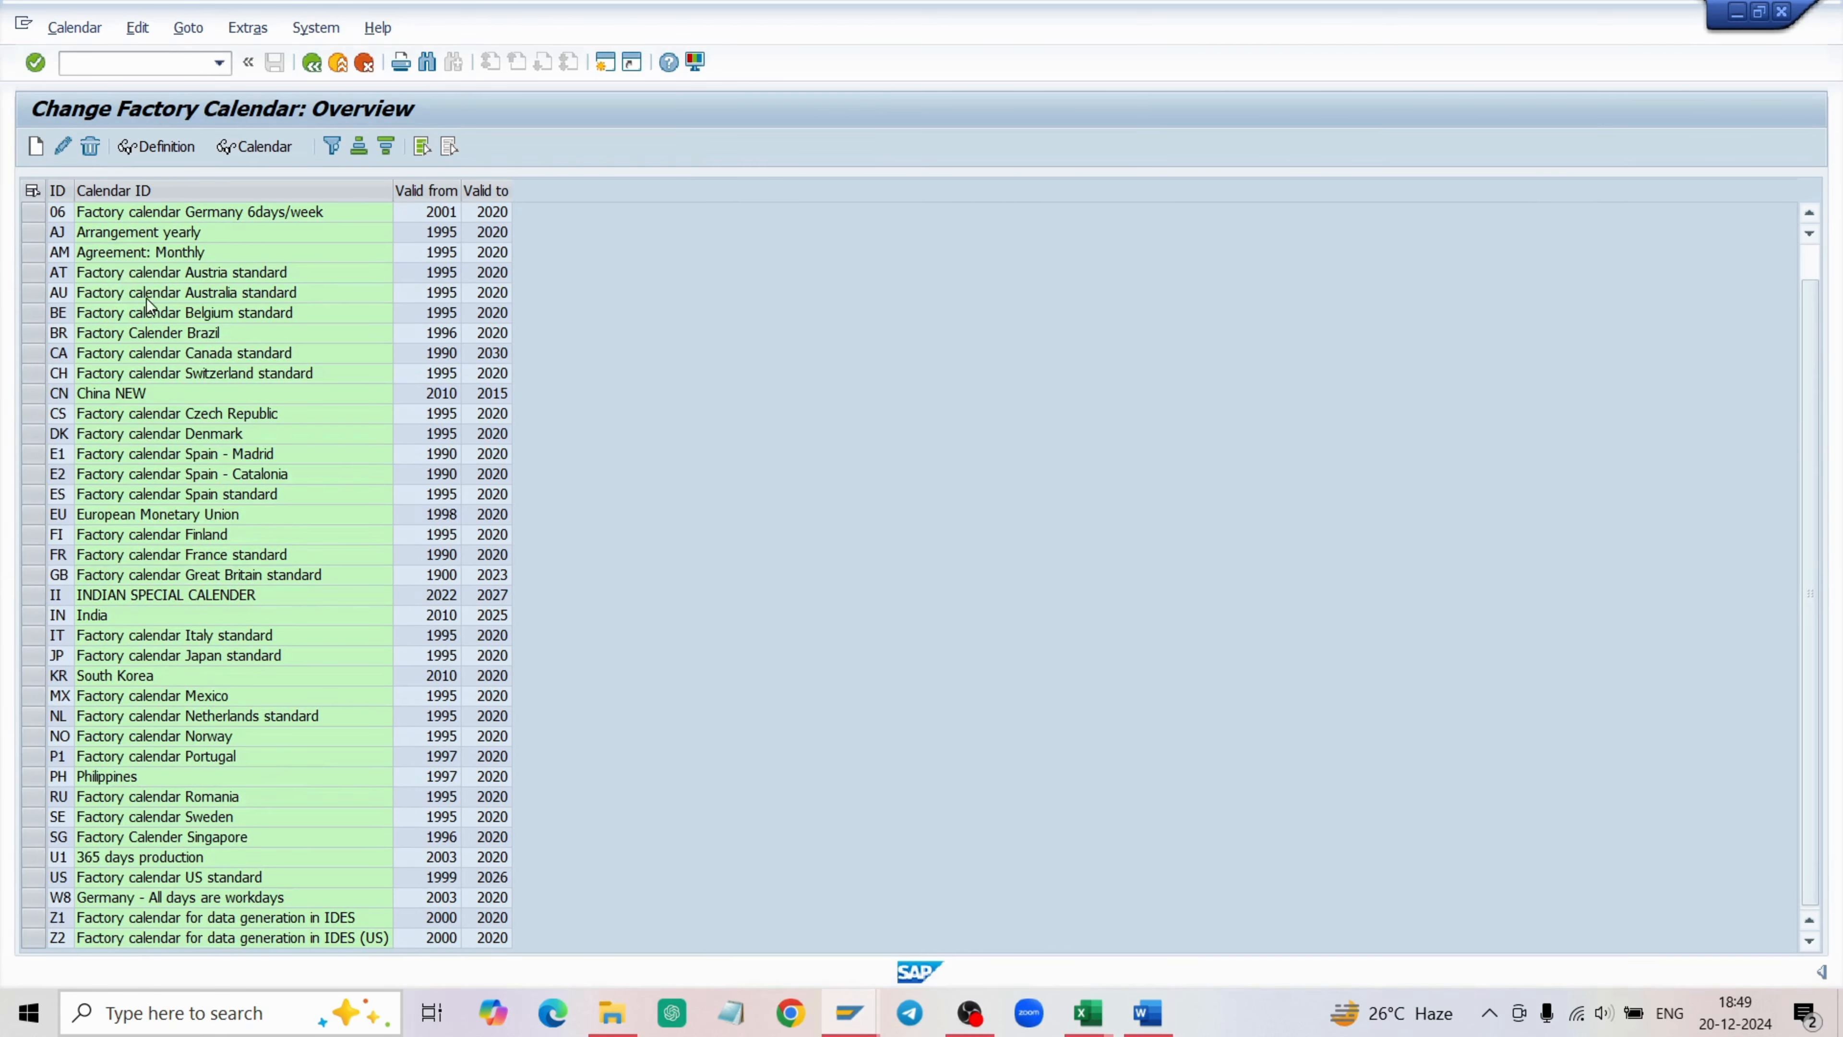
# Return to the implementation guide and open Group Personnel Subareas for the Work Schedule with country grouping India.
pyautogui.click(312, 63)
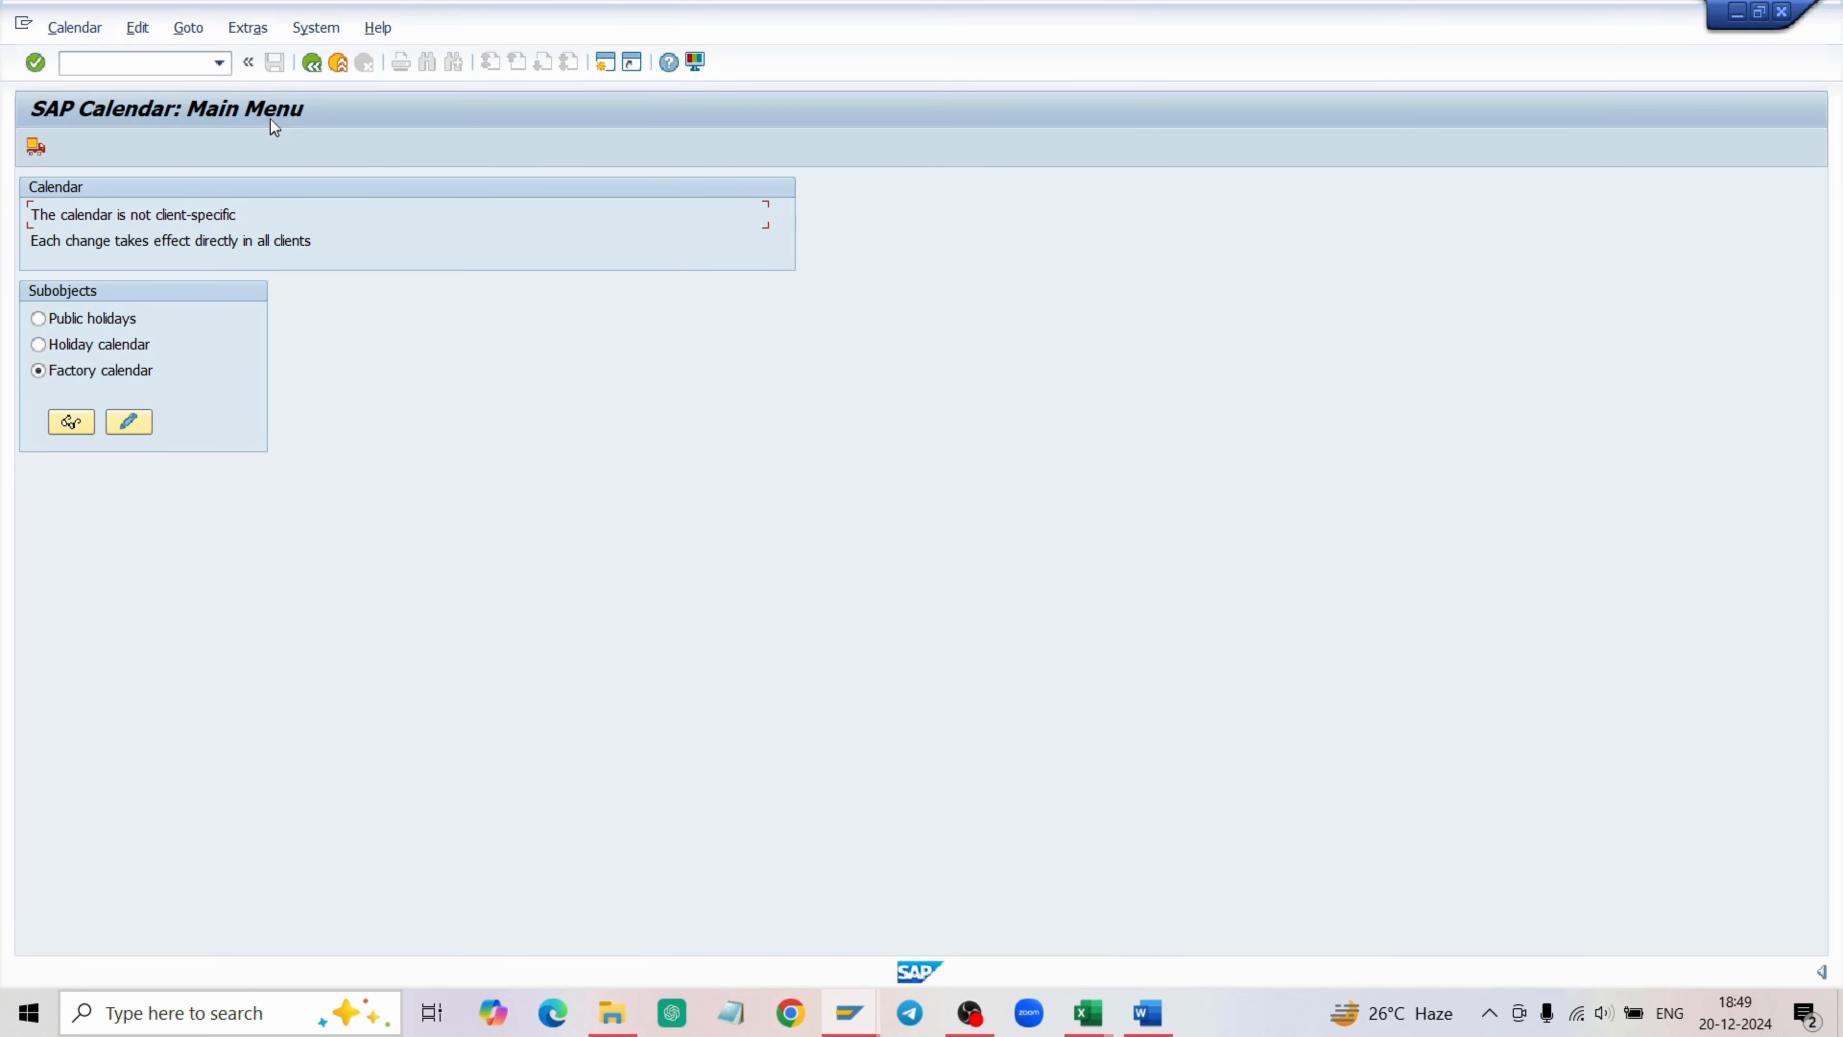
pyautogui.click(311, 64)
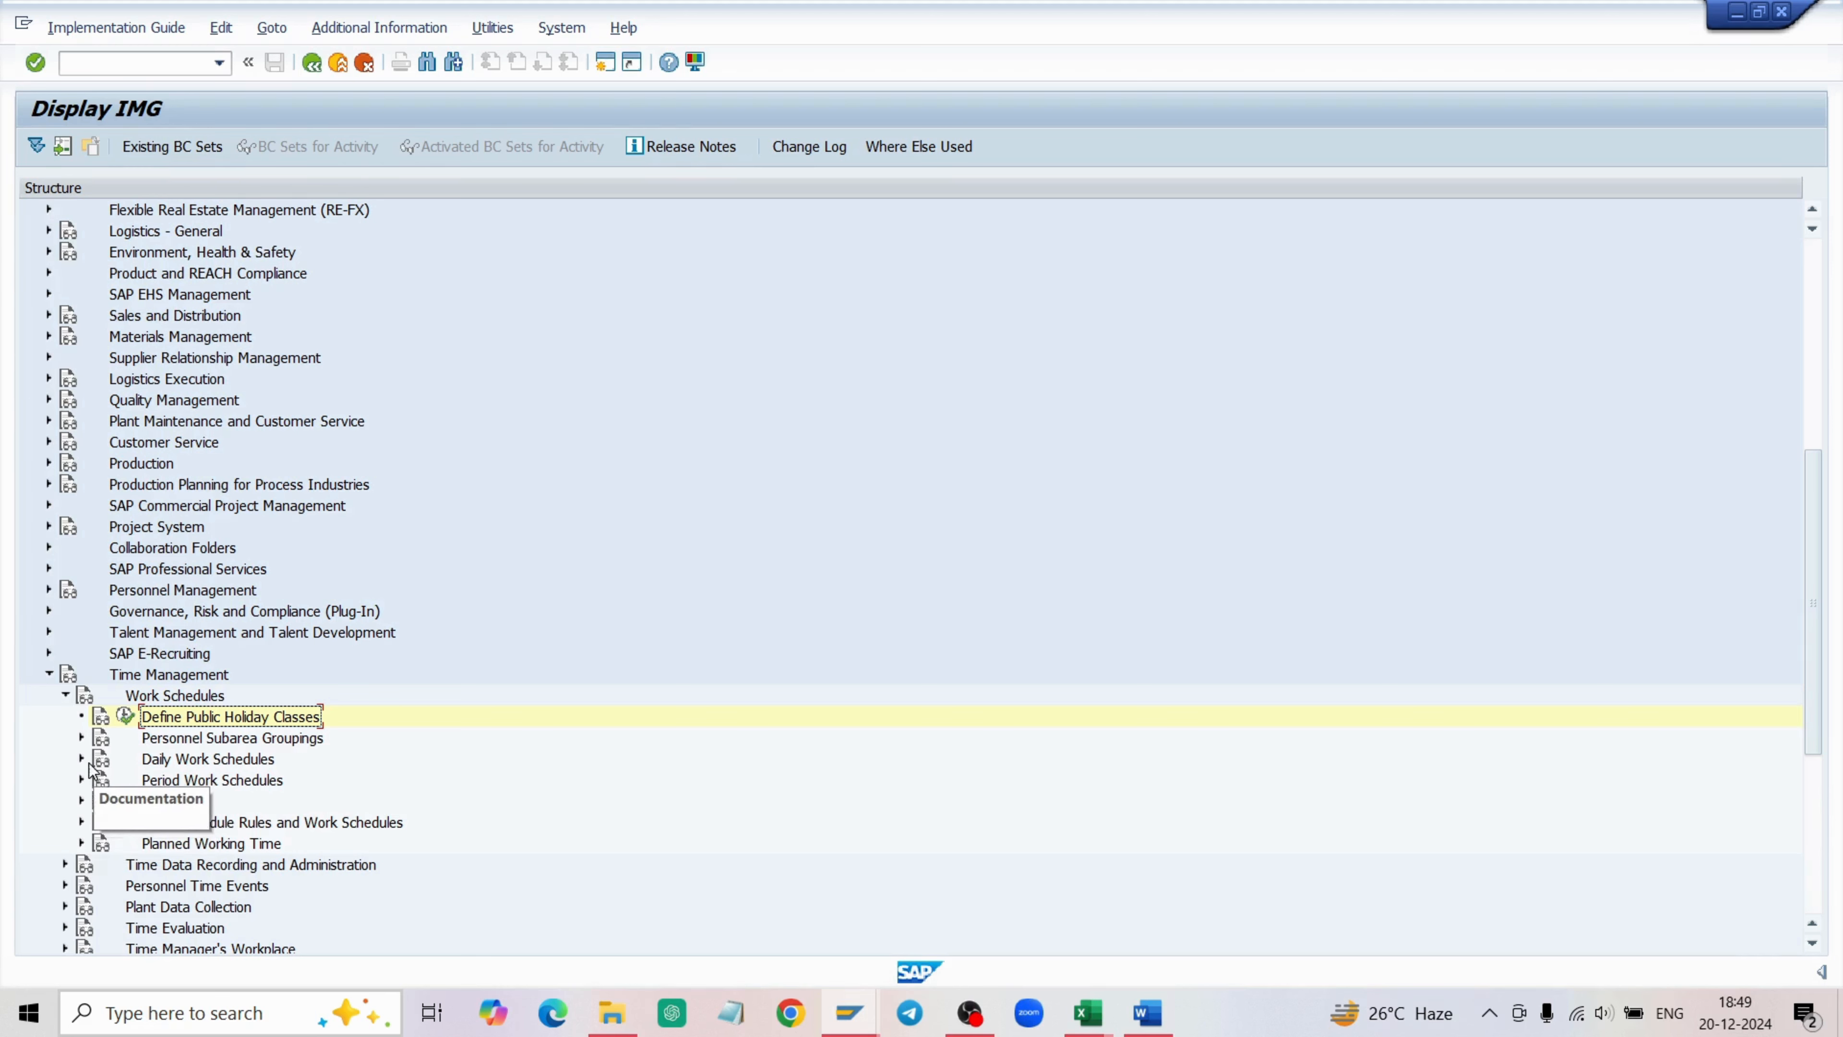
pyautogui.click(81, 737)
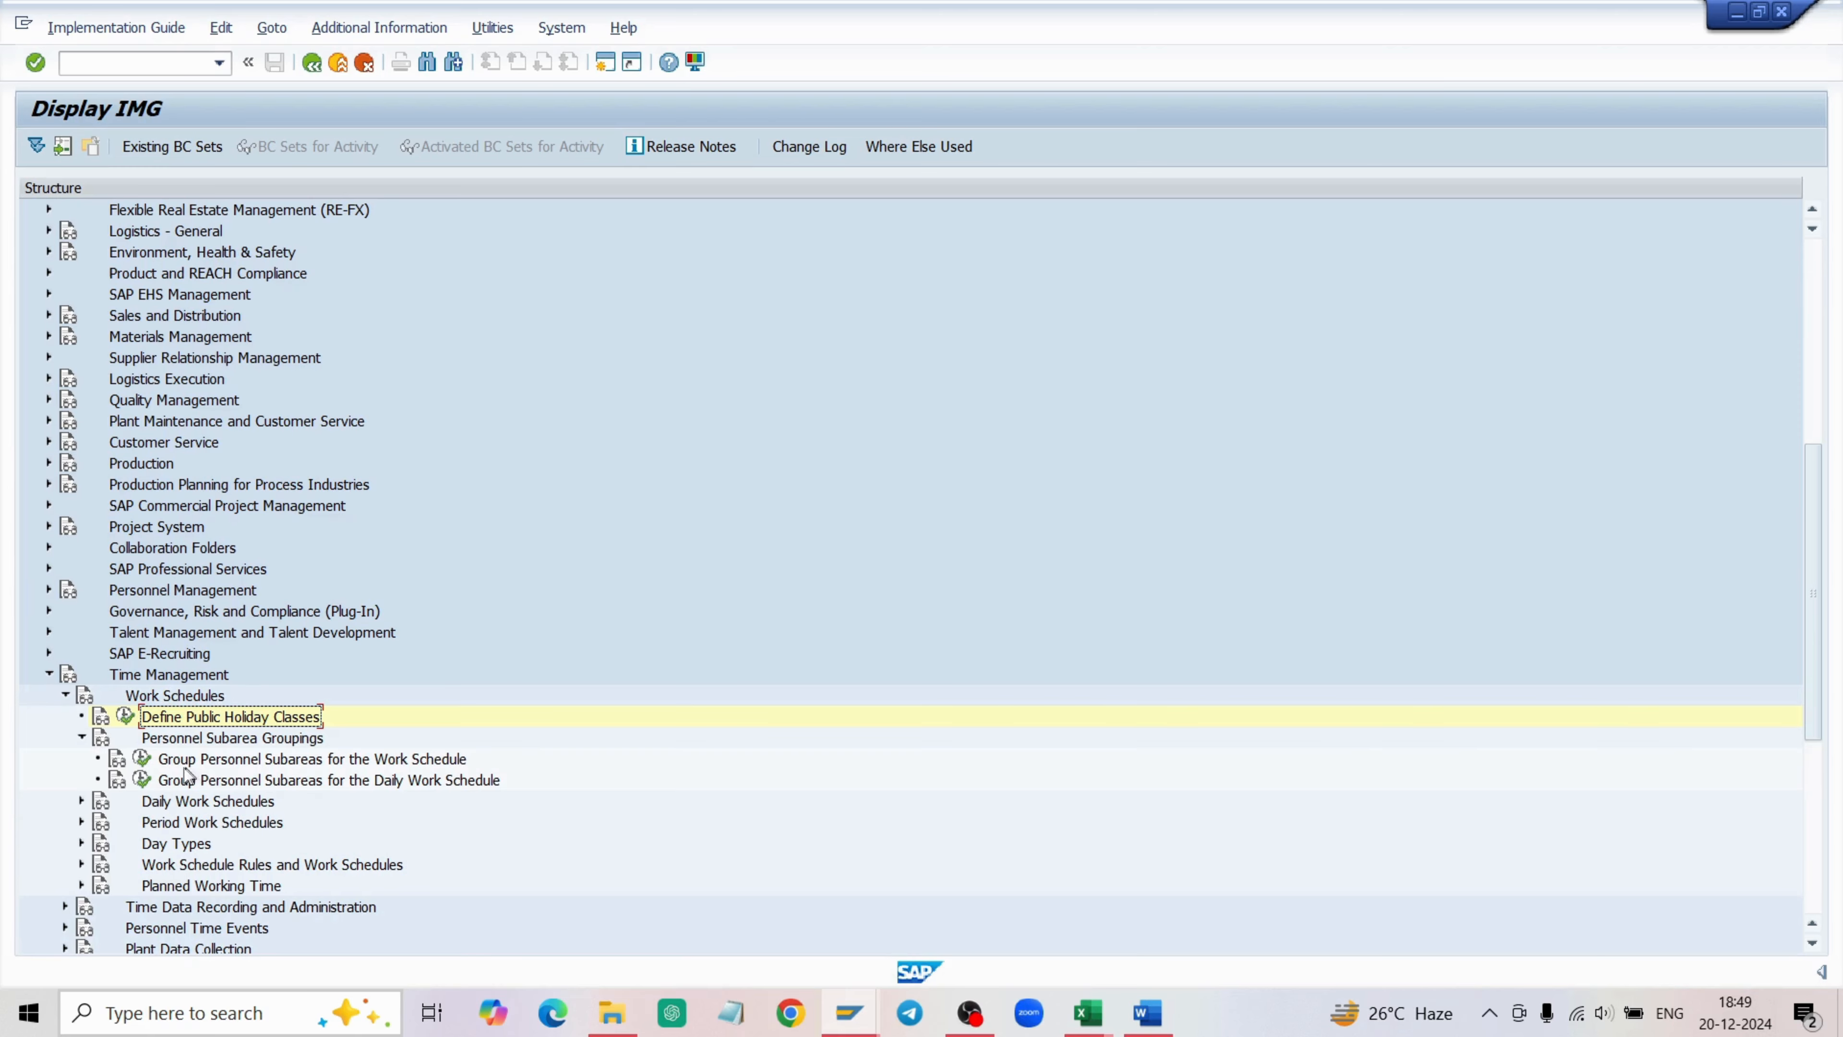
pyautogui.click(142, 759)
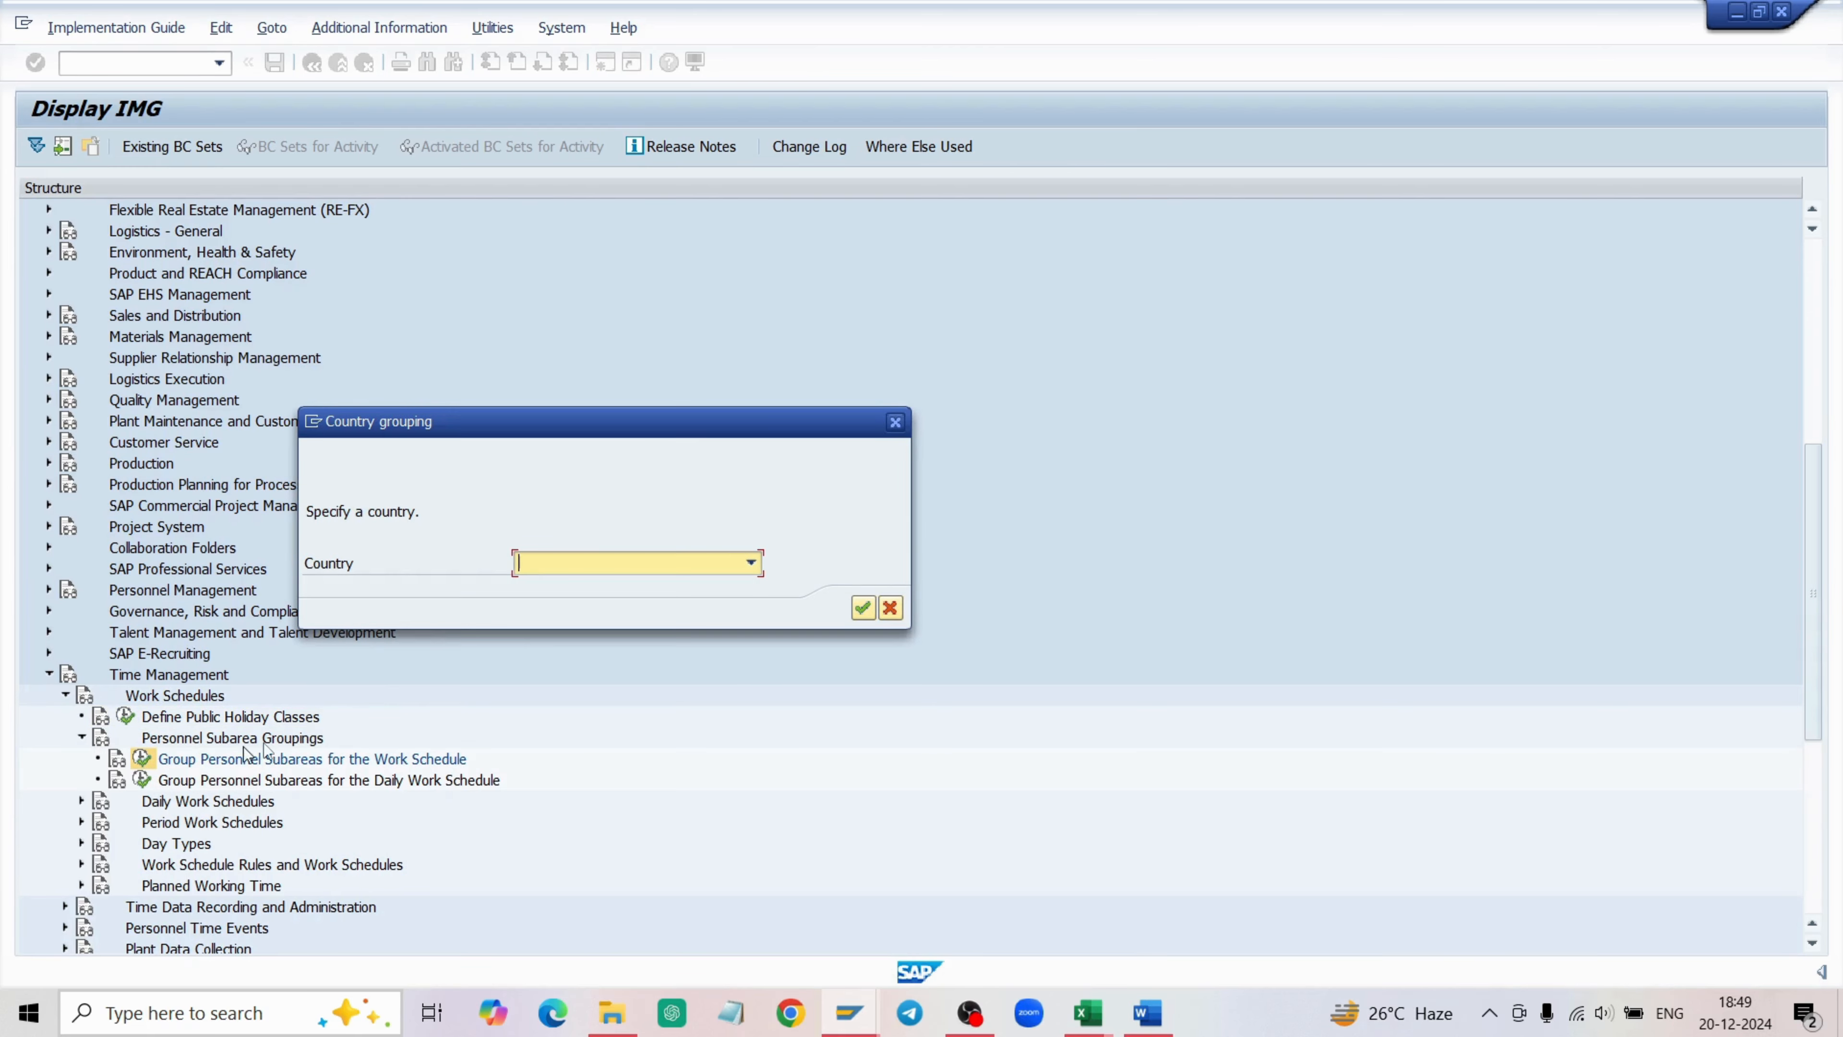
pyautogui.write('Iceland')
pyautogui.click(751, 563)
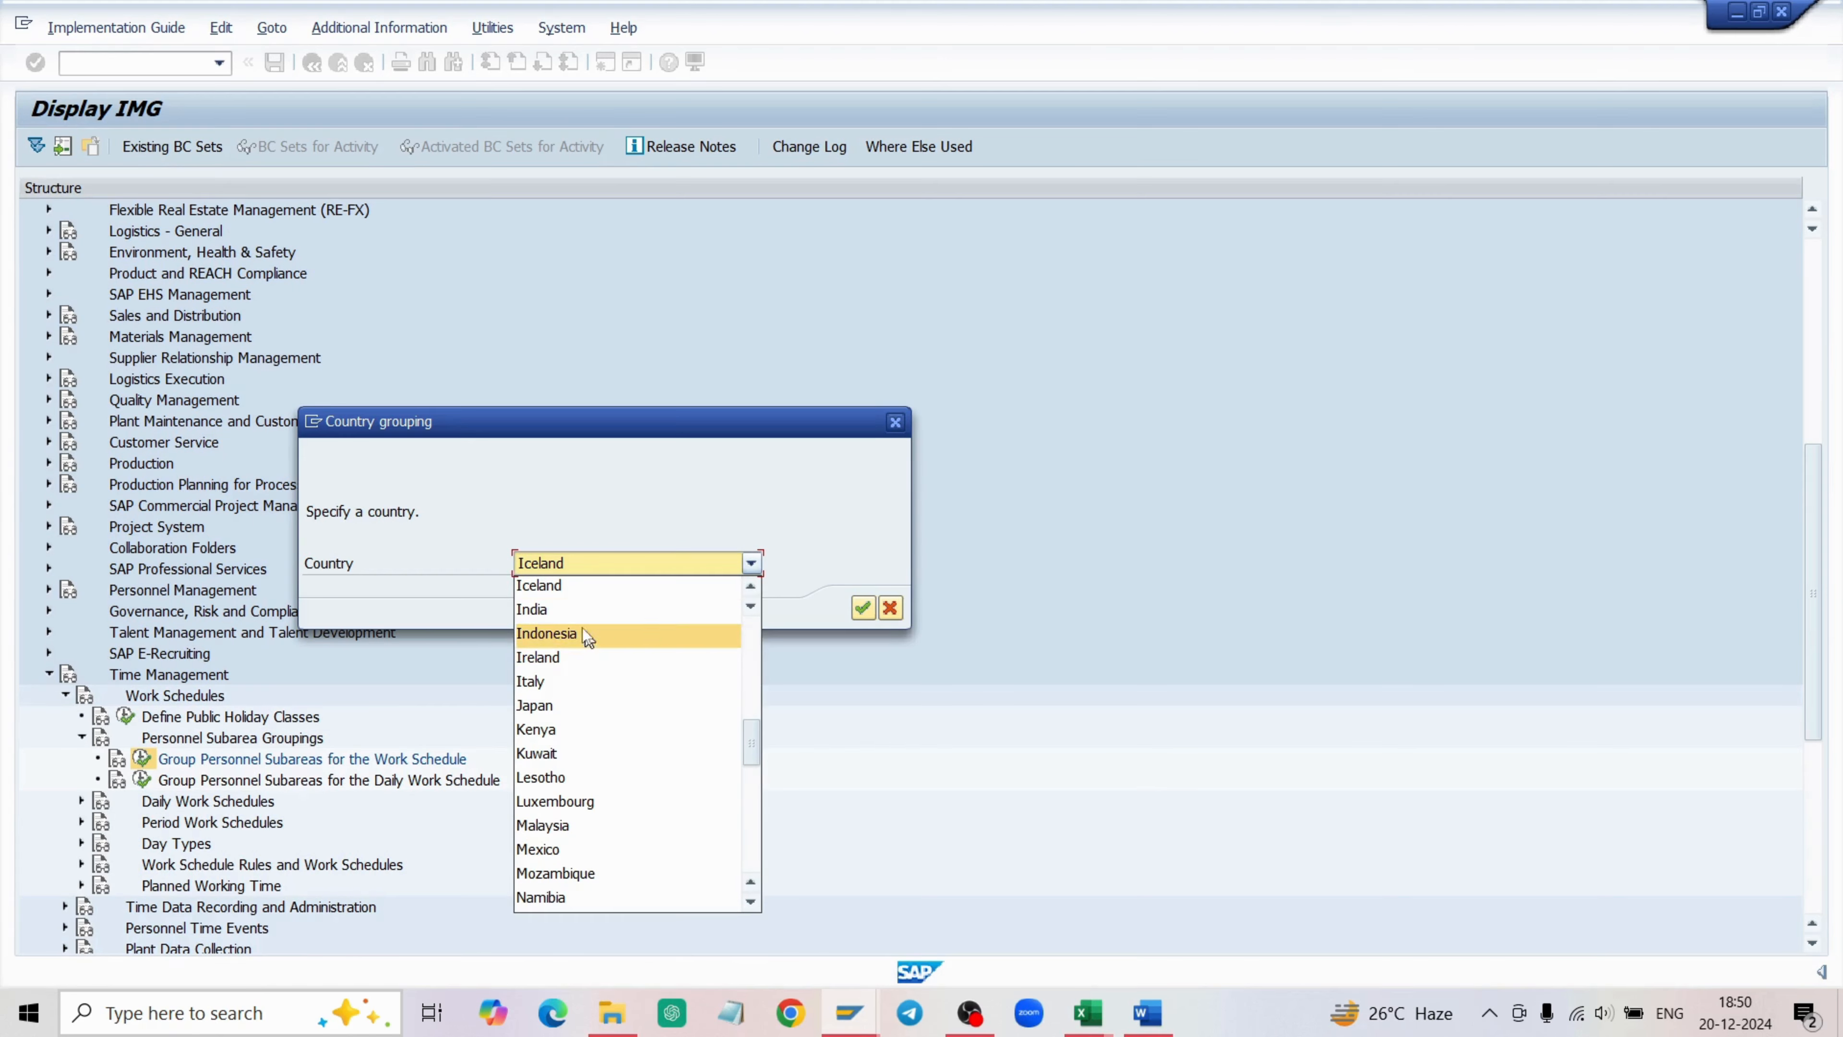
pyautogui.click(587, 616)
pyautogui.click(863, 607)
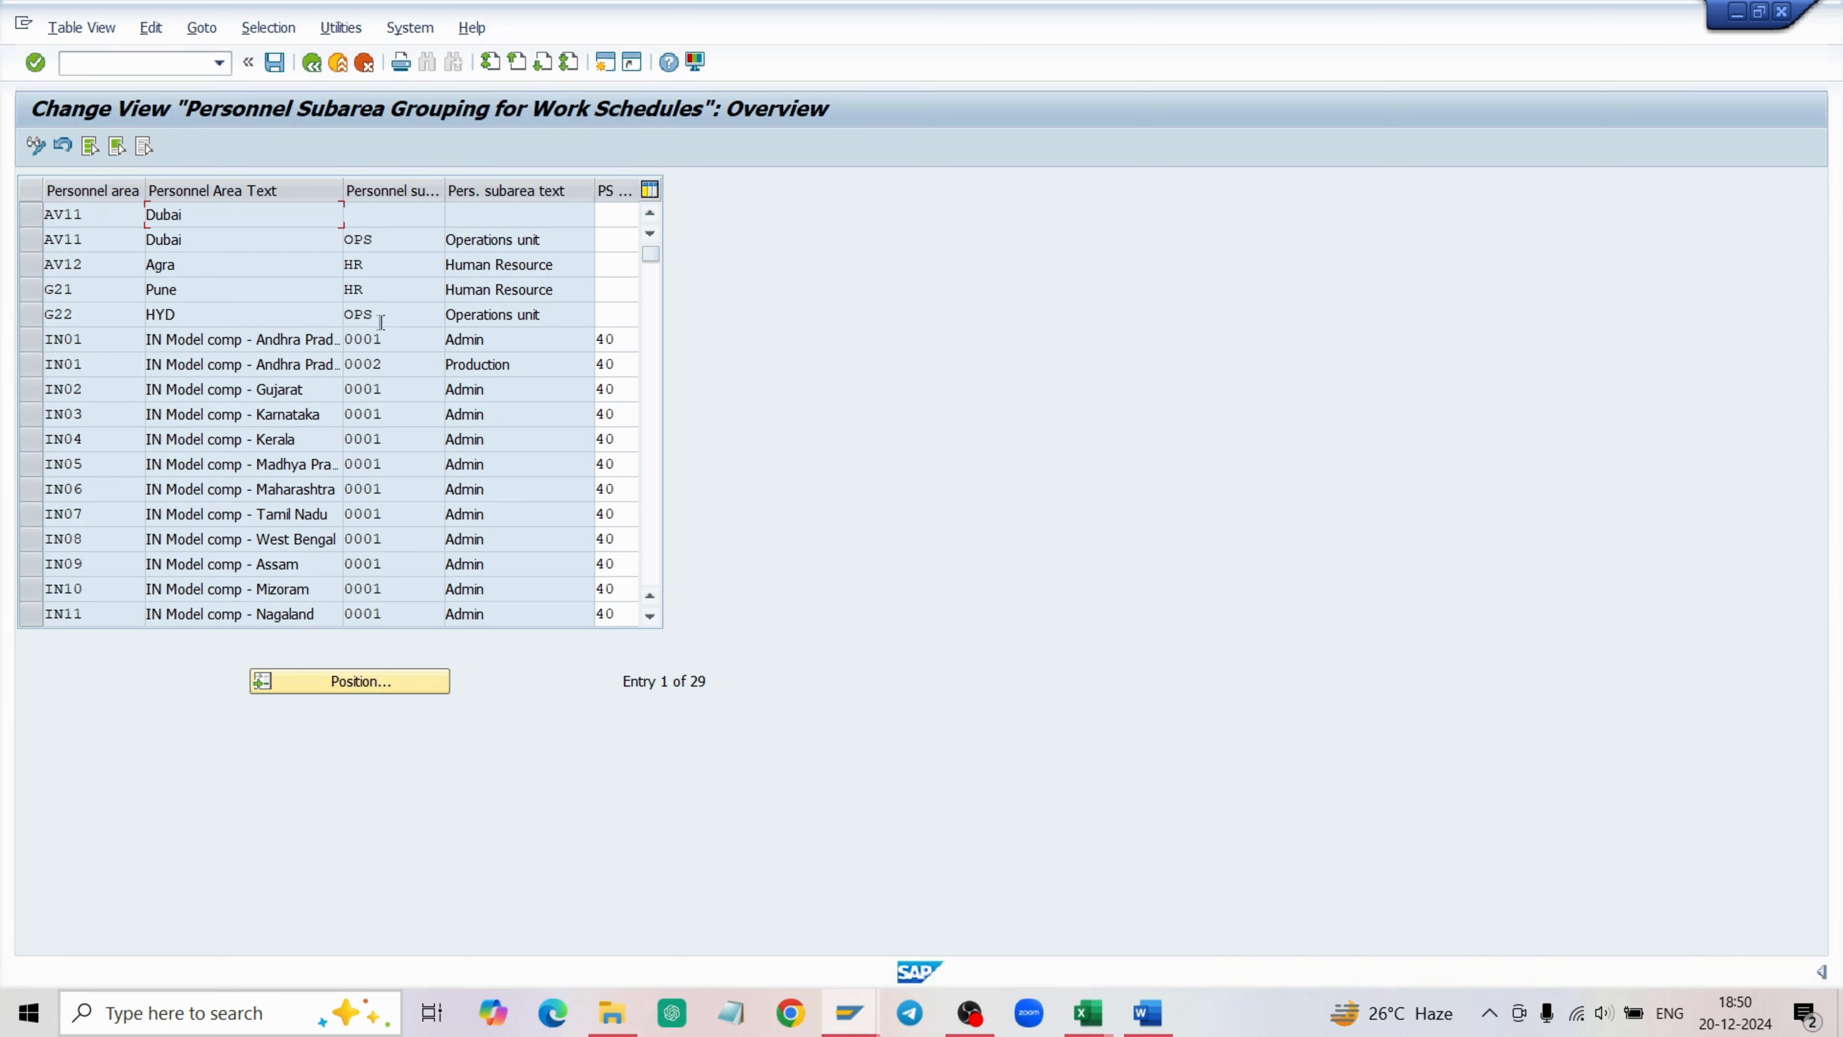
# Look up personnel area SSP with subarea SSP1 in the work schedule grouping table and review the surrounding entries.
pyautogui.scroll(-2, 336, 320)
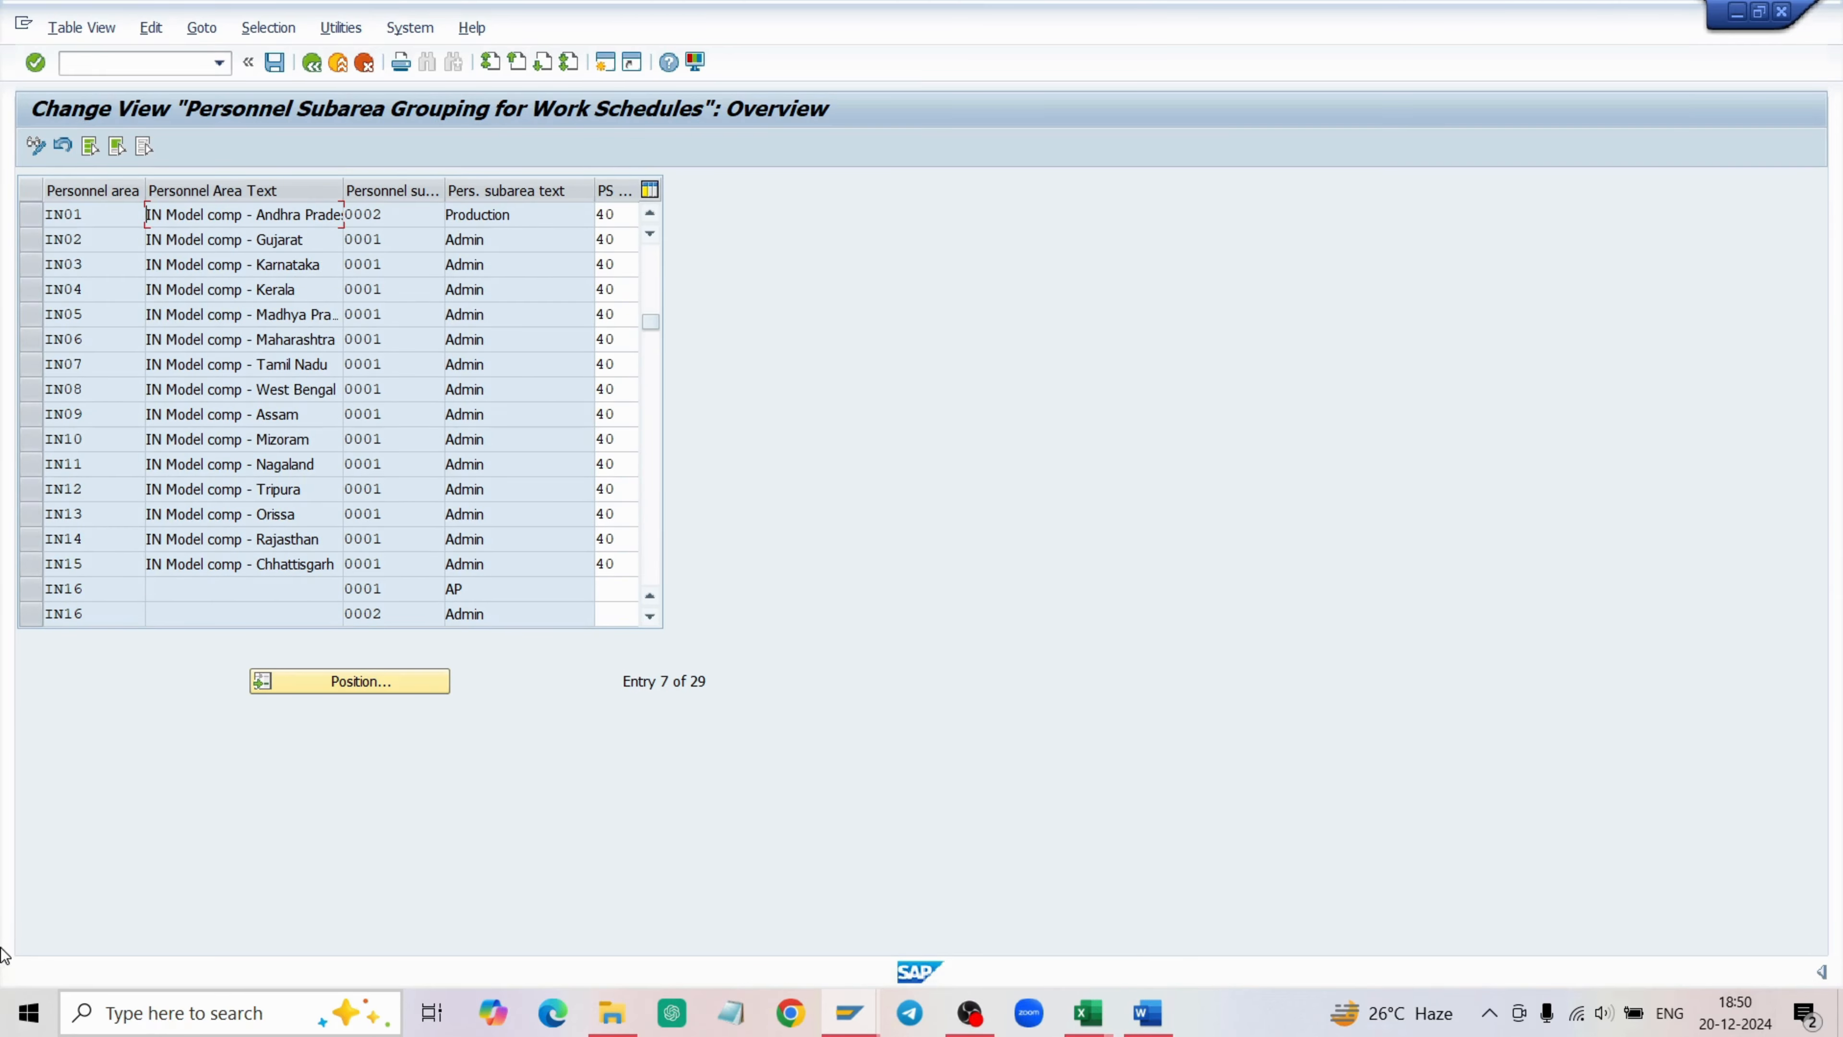
pyautogui.click(371, 681)
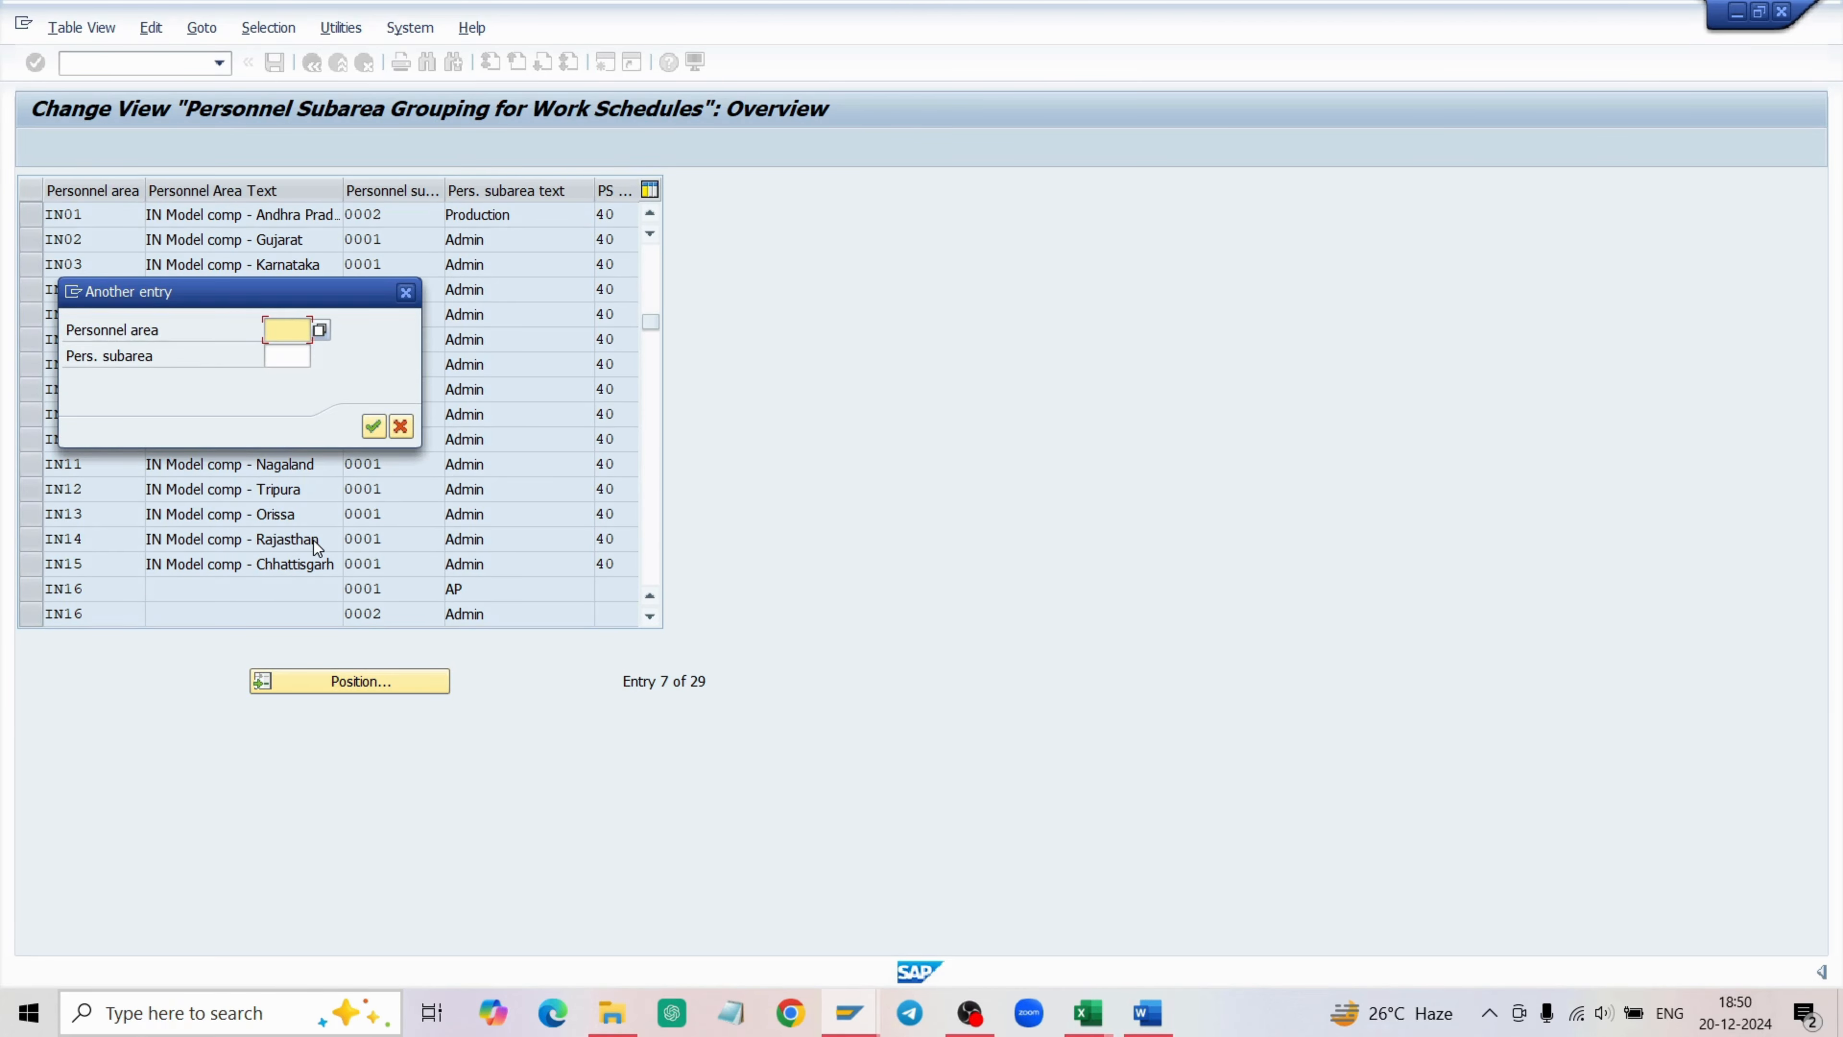
pyautogui.write('ss')
pyautogui.click(299, 358)
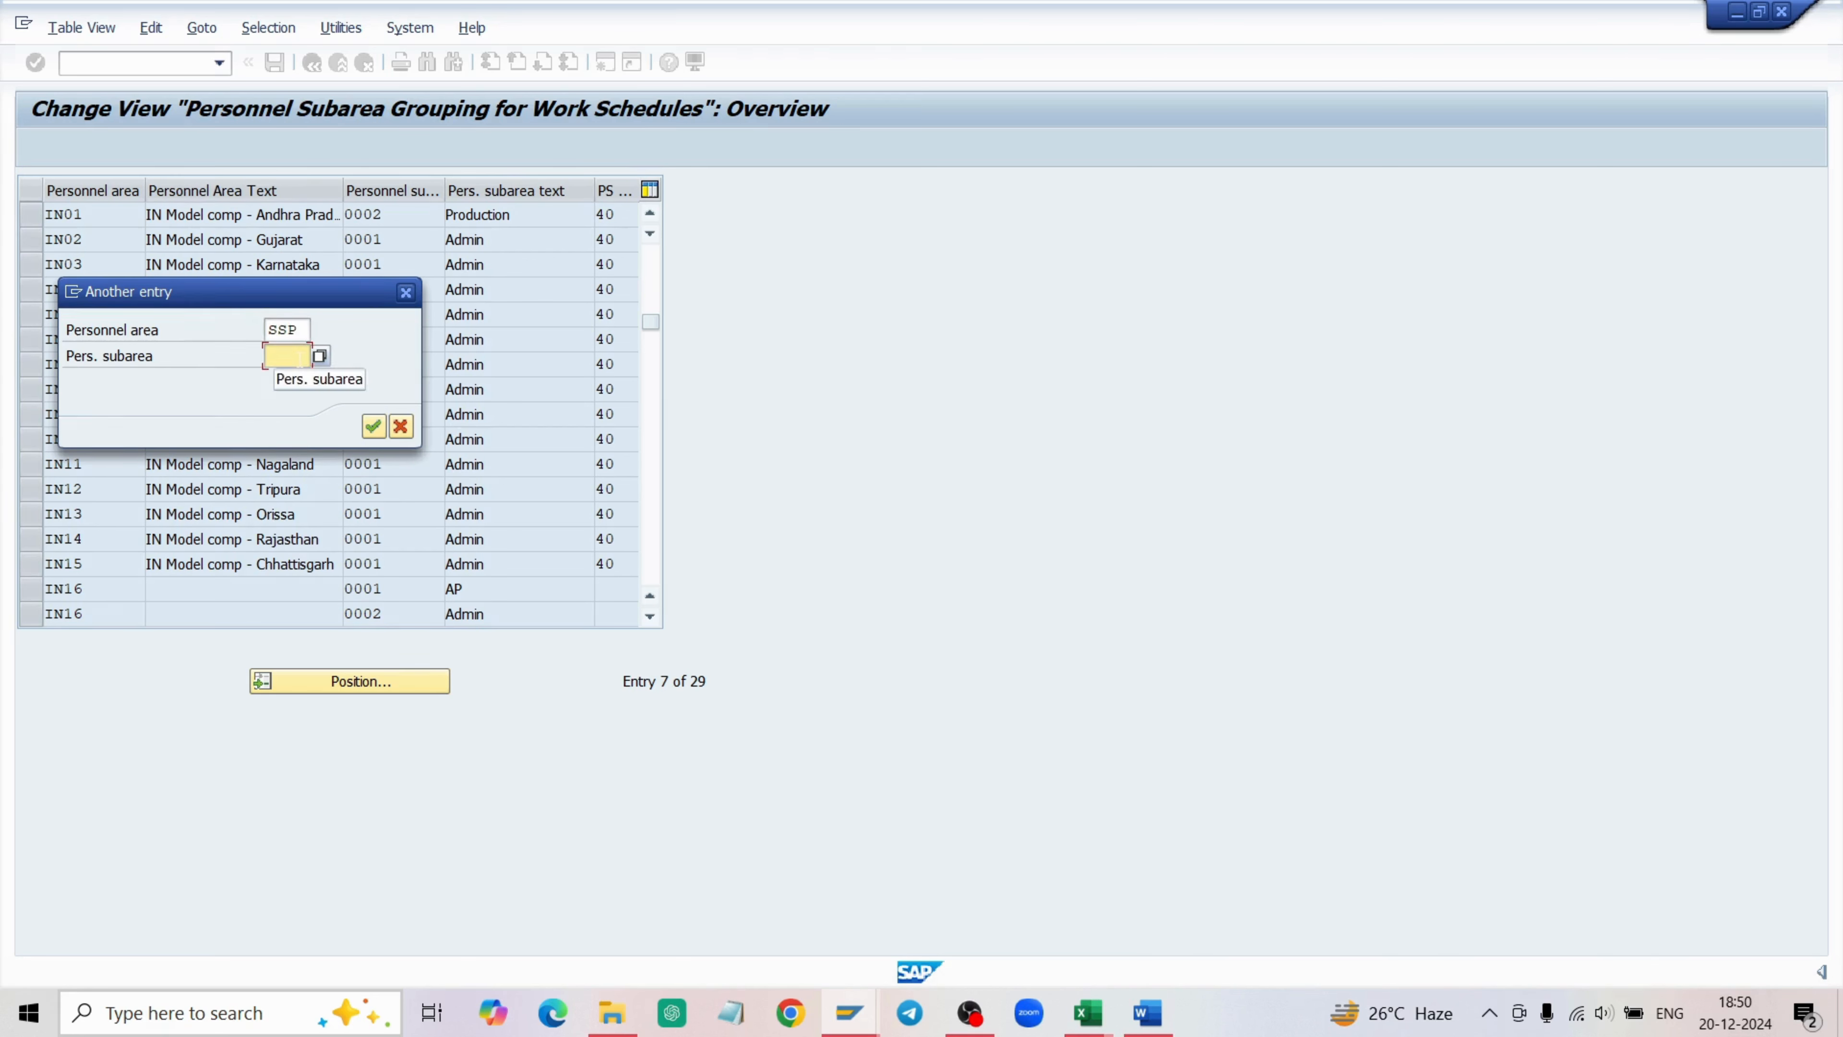
pyautogui.write('ssp1')
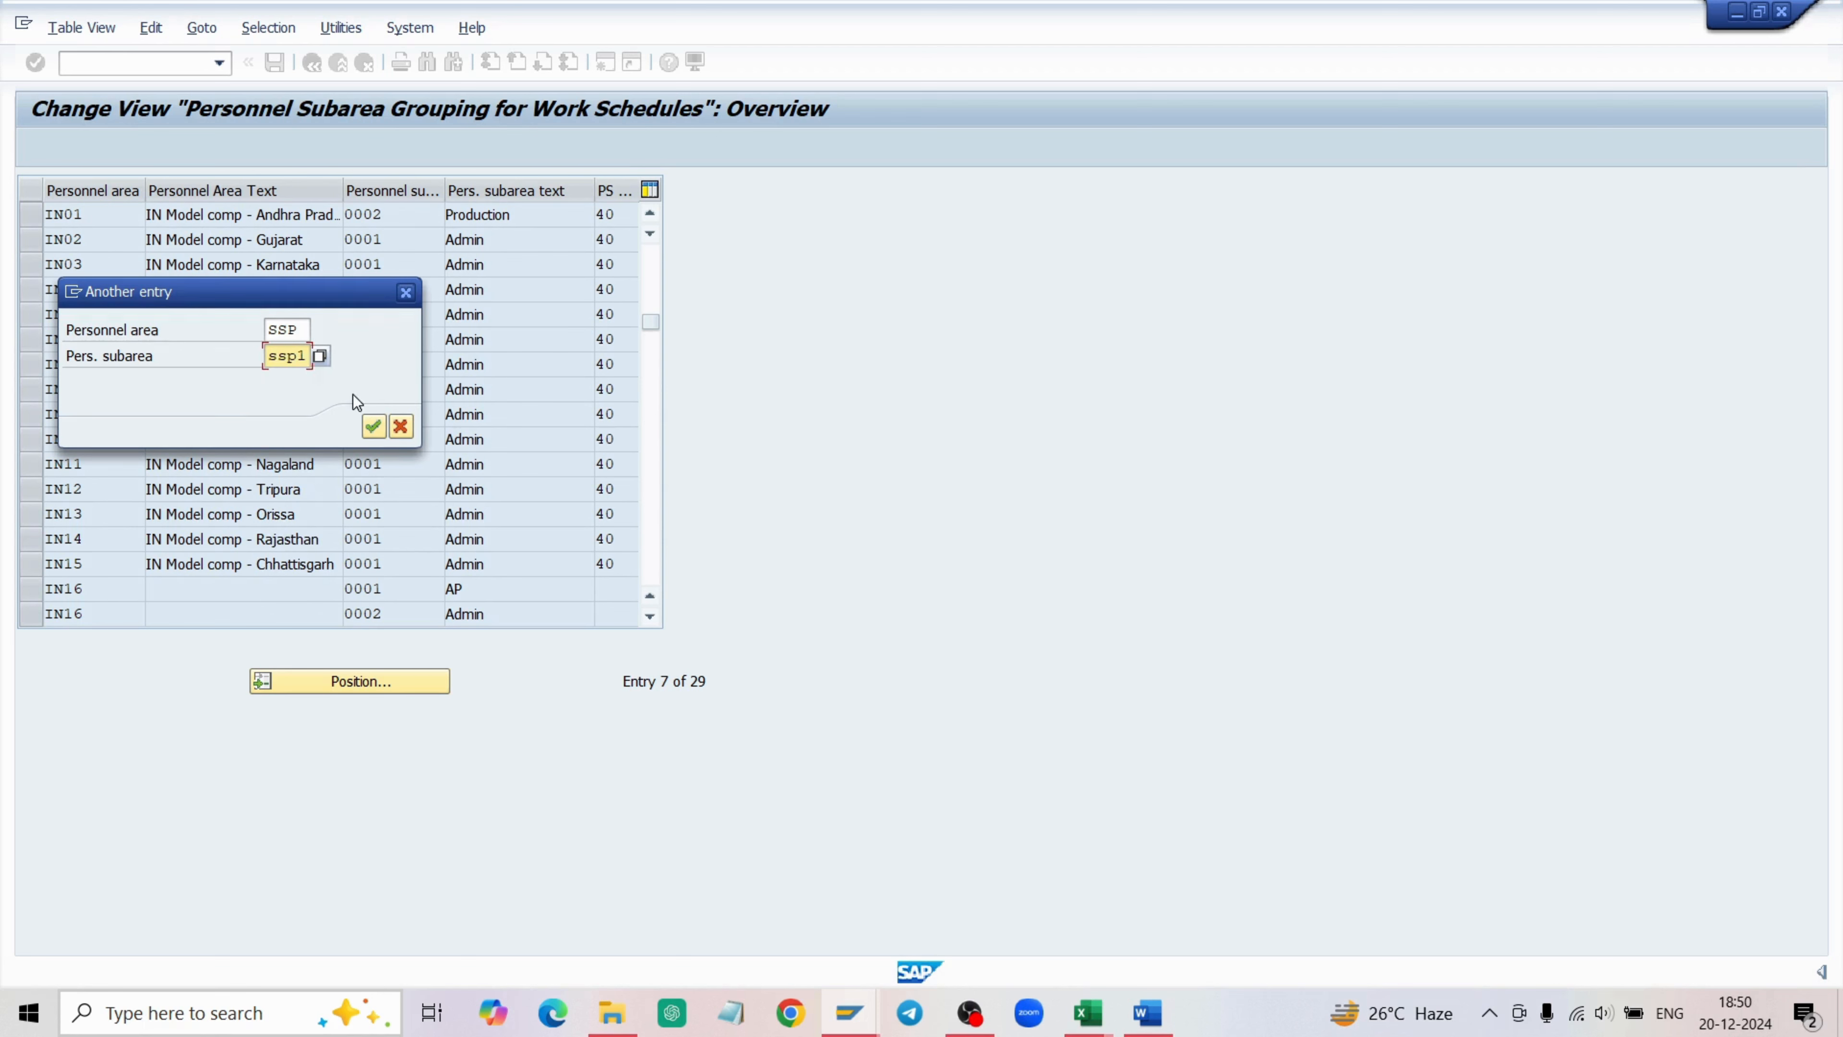
pyautogui.click(373, 425)
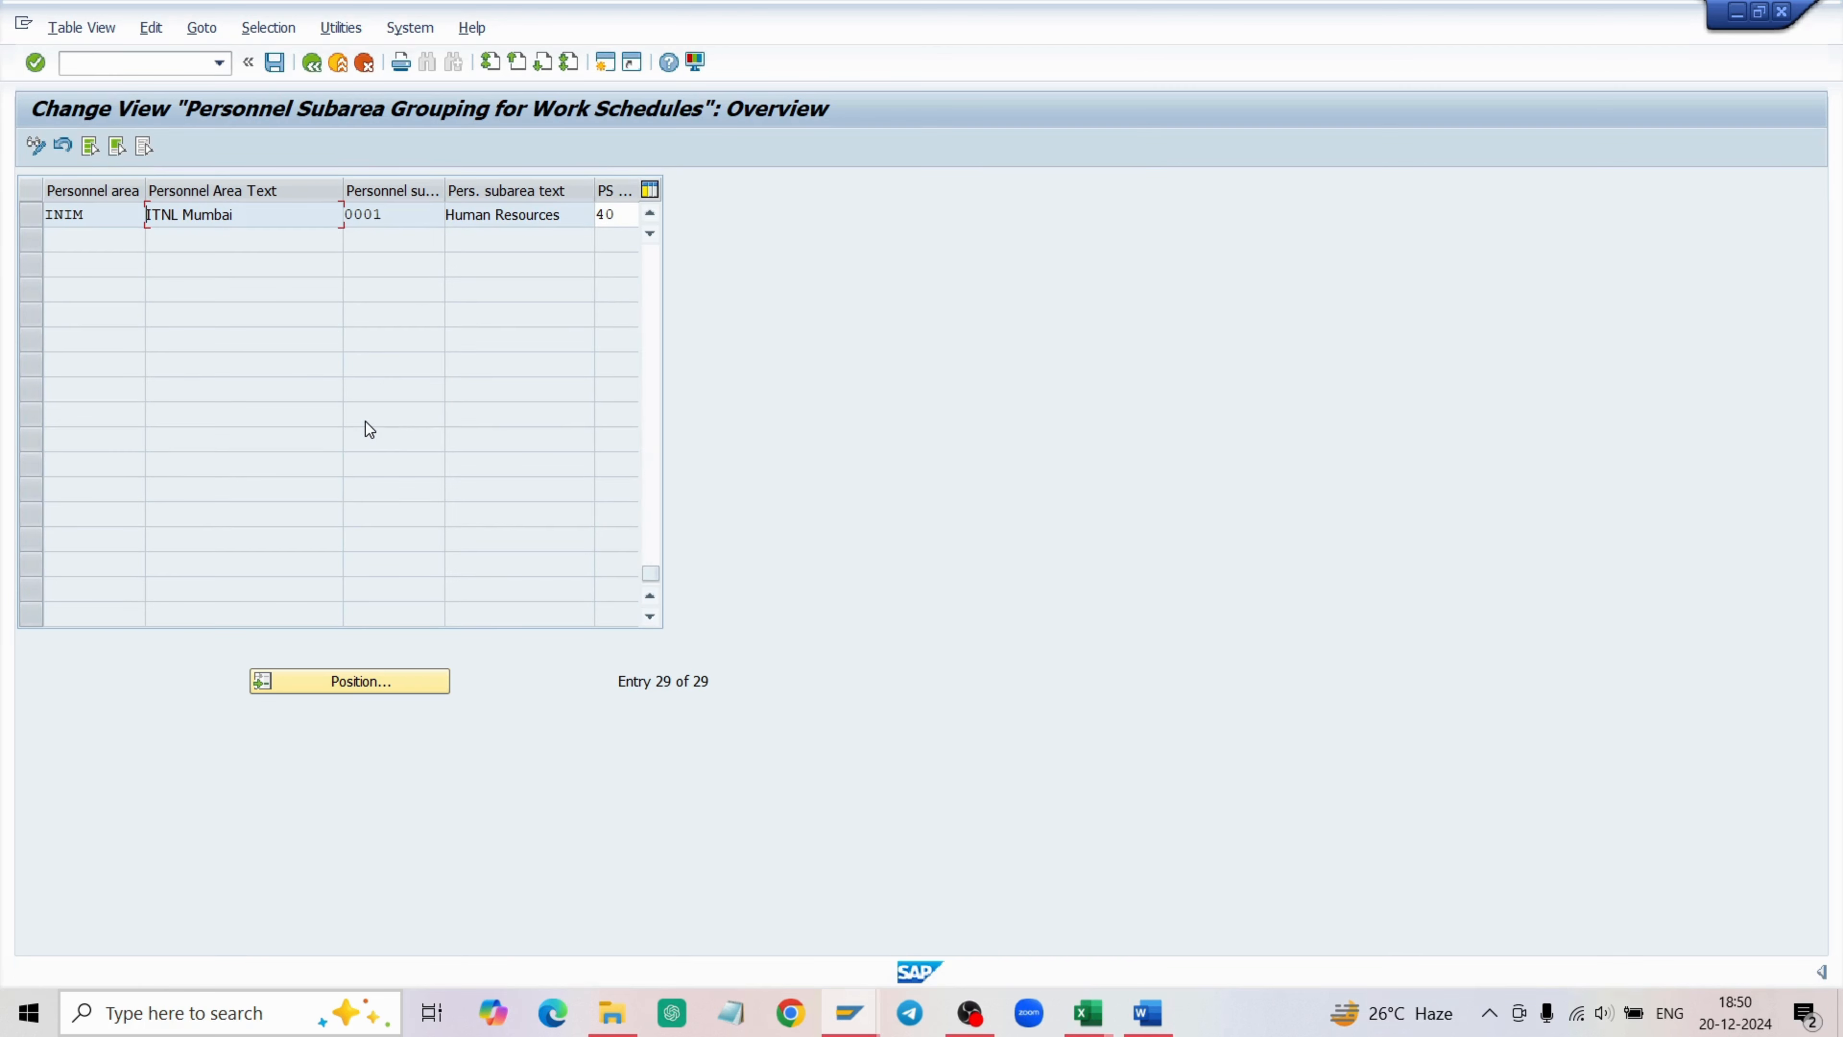
pyautogui.scroll(3, 360, 419)
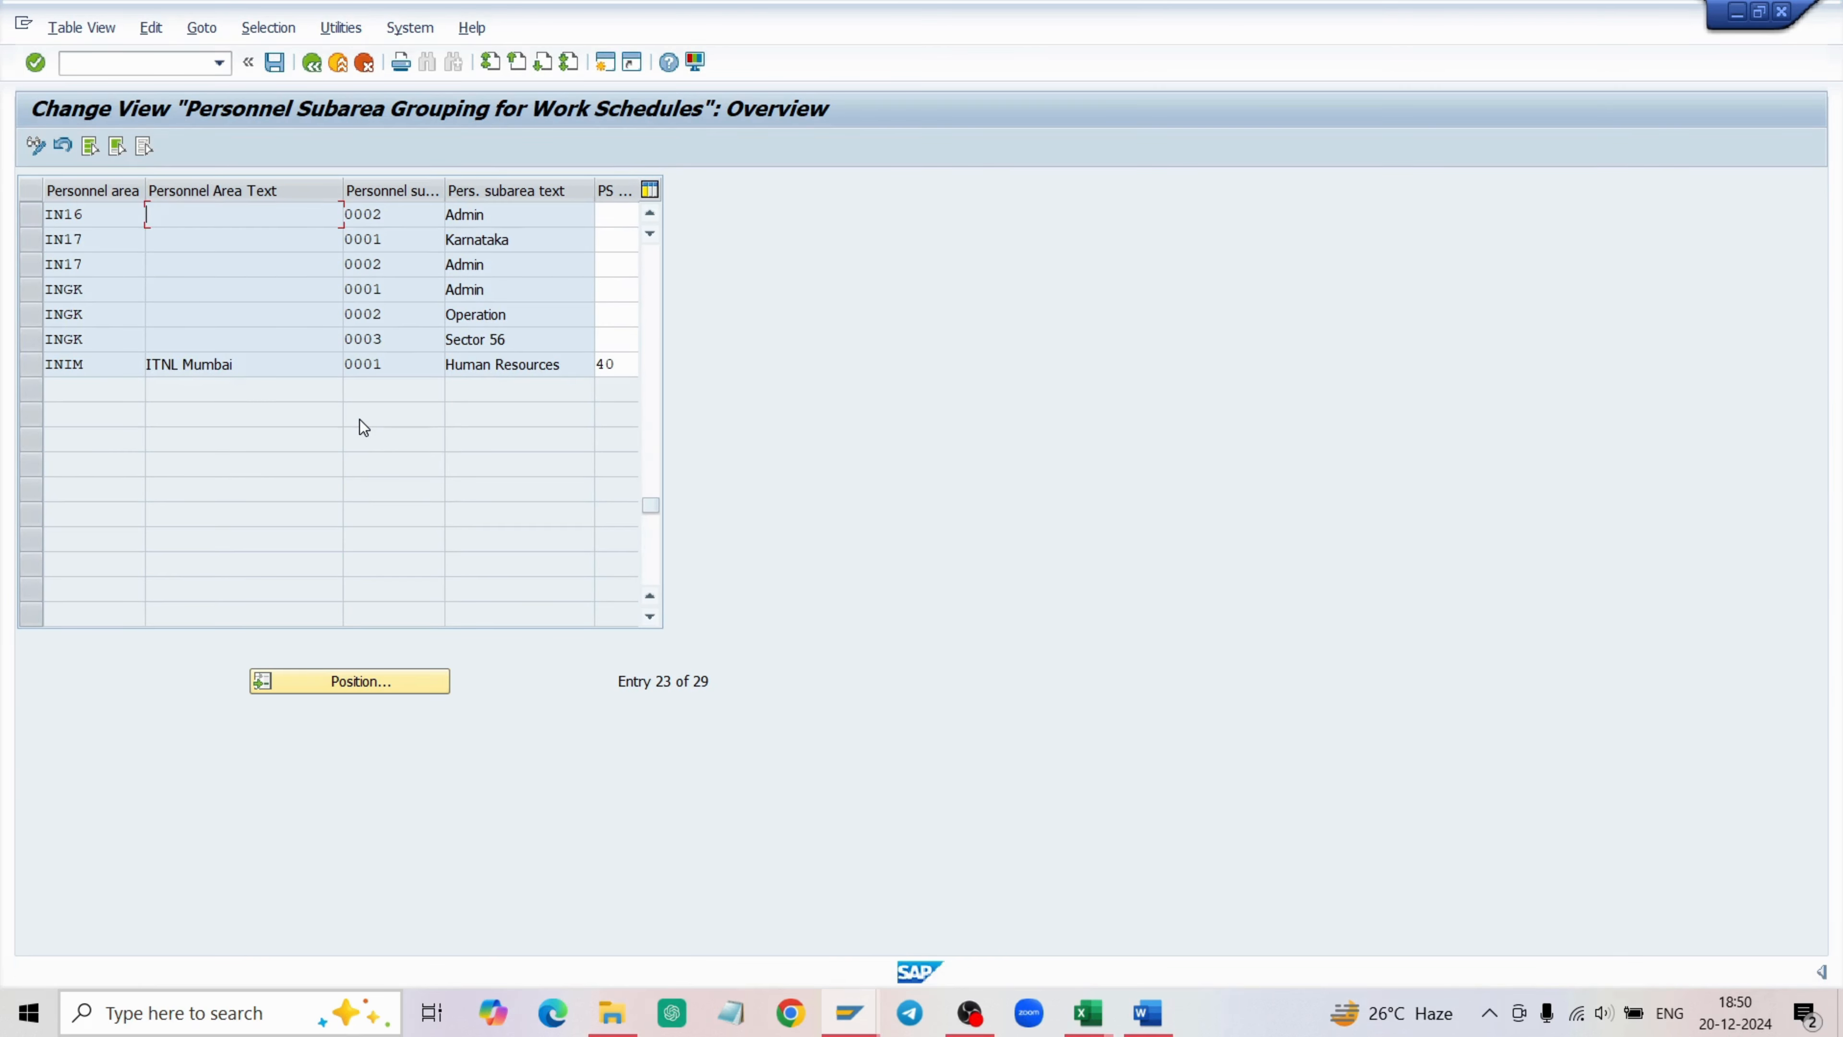
pyautogui.scroll(6, 362, 425)
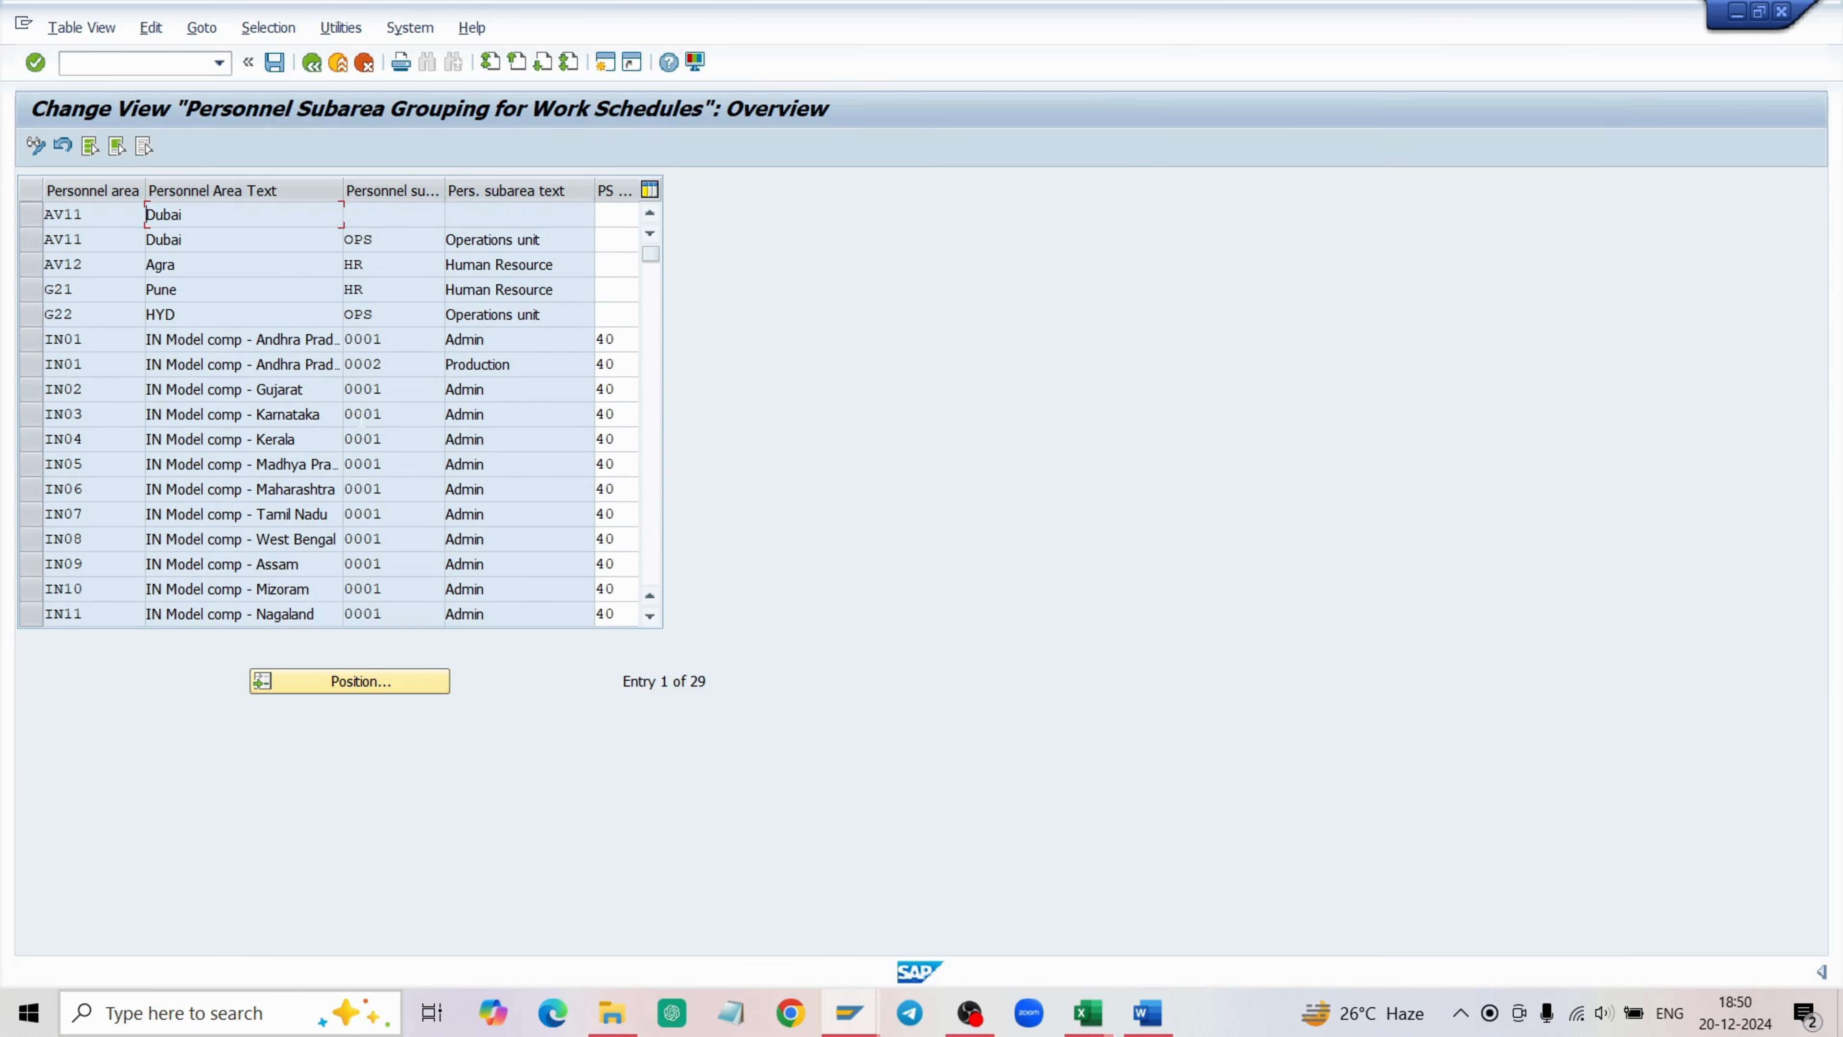
pyautogui.scroll(-1, 360, 423)
pyautogui.scroll(1, 332, 419)
pyautogui.scroll(-2, 331, 419)
# Return to the implementation guide, open Group Personnel Subareas for the Daily Work Schedule and review the PS and DWS groupings.
pyautogui.click(322, 72)
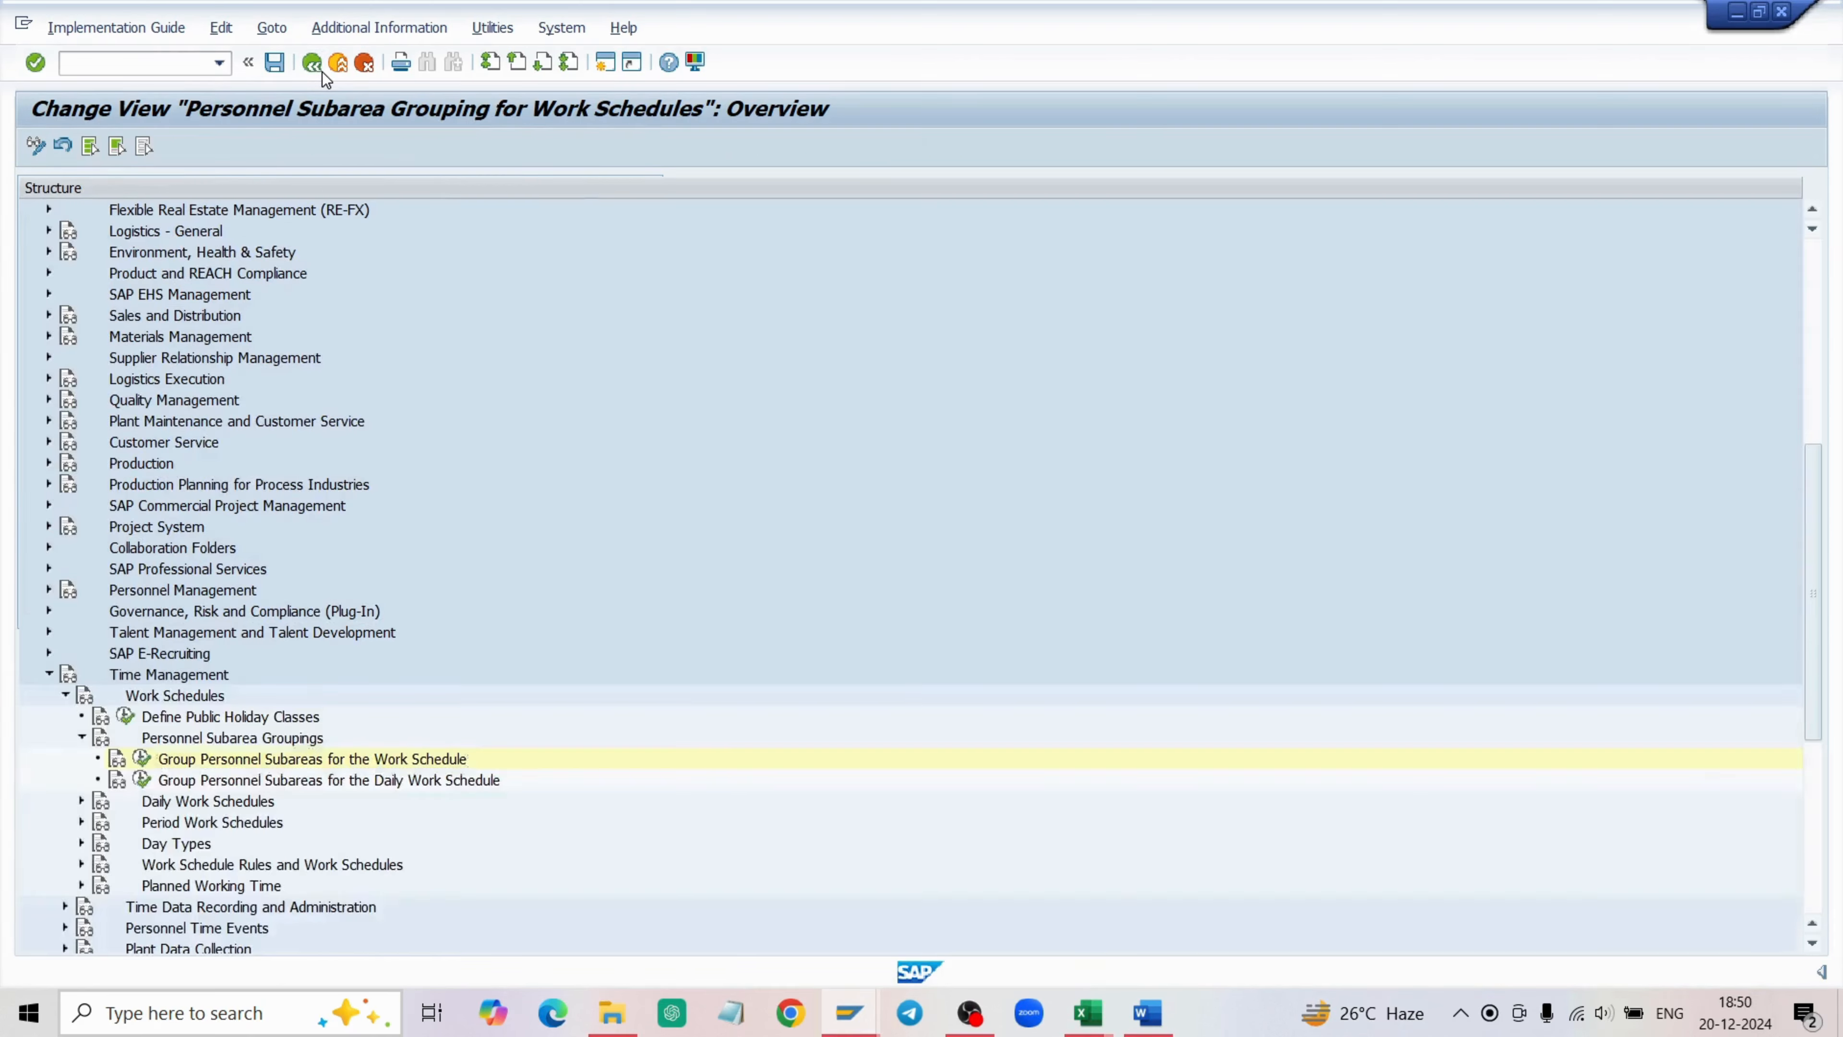
pyautogui.click(143, 780)
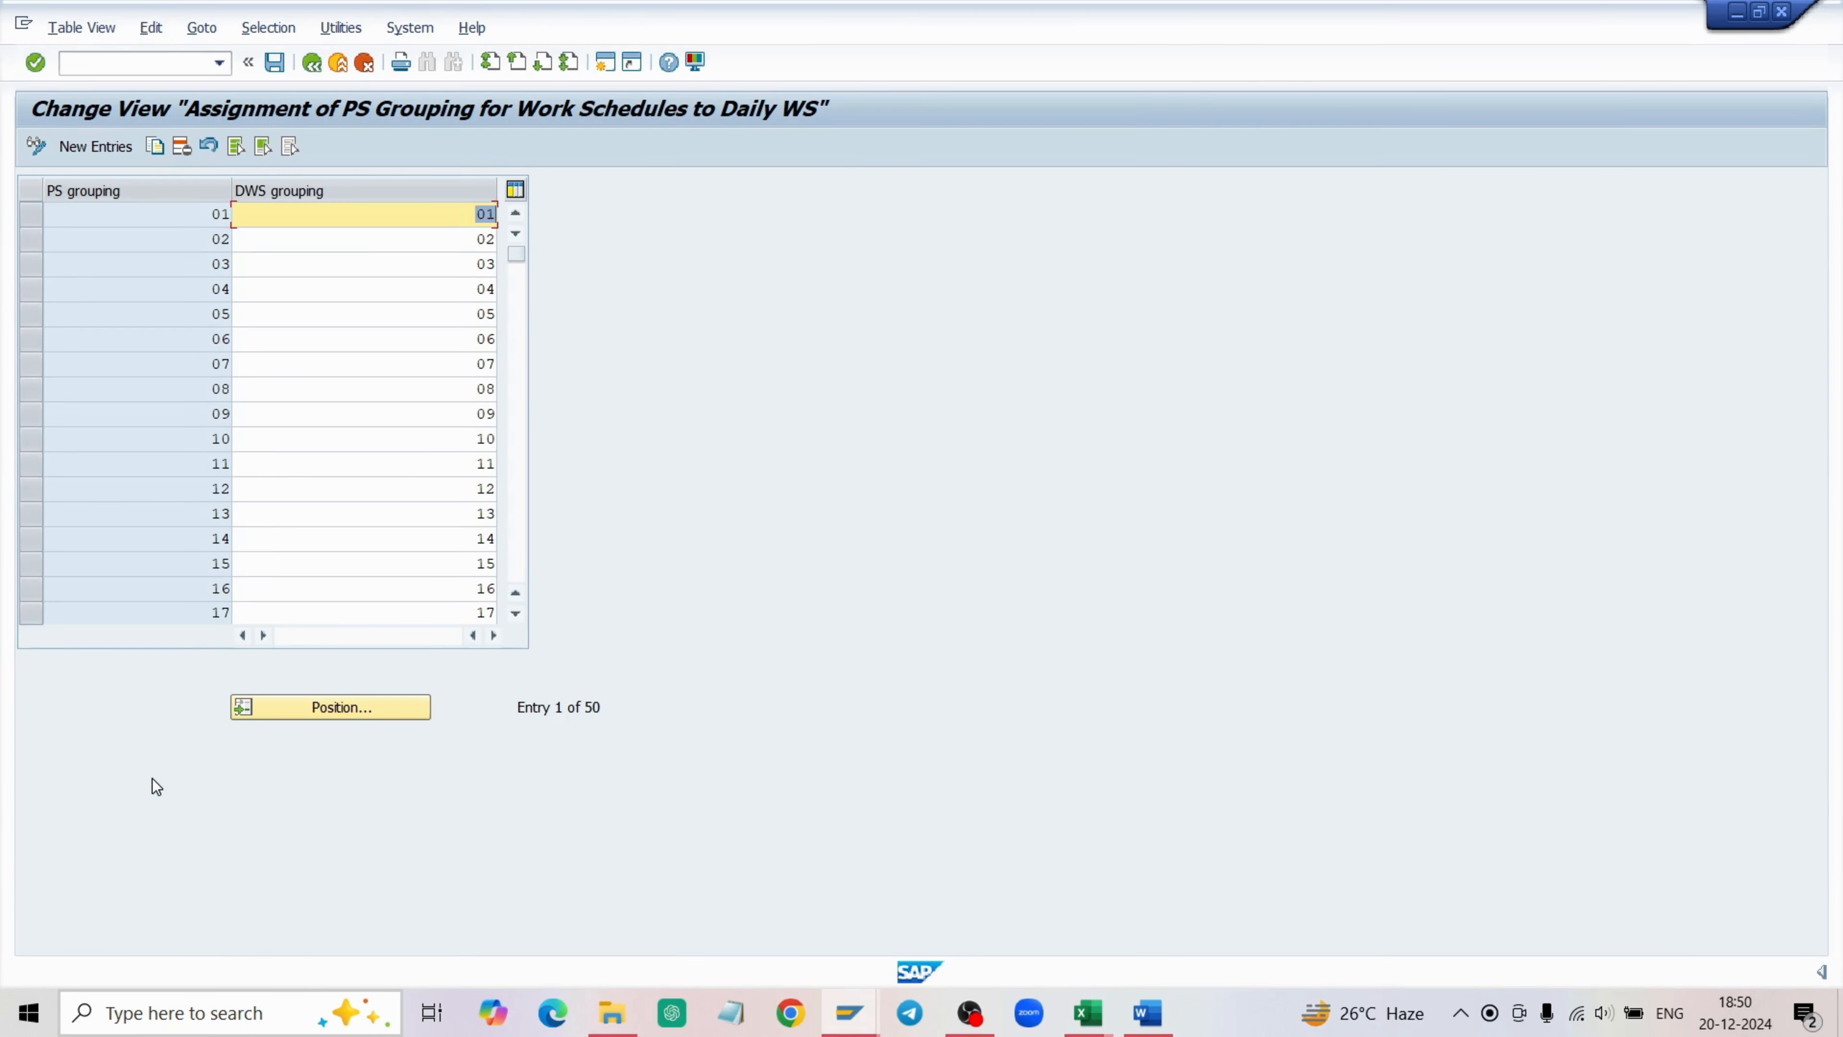
pyautogui.scroll(-9, 210, 385)
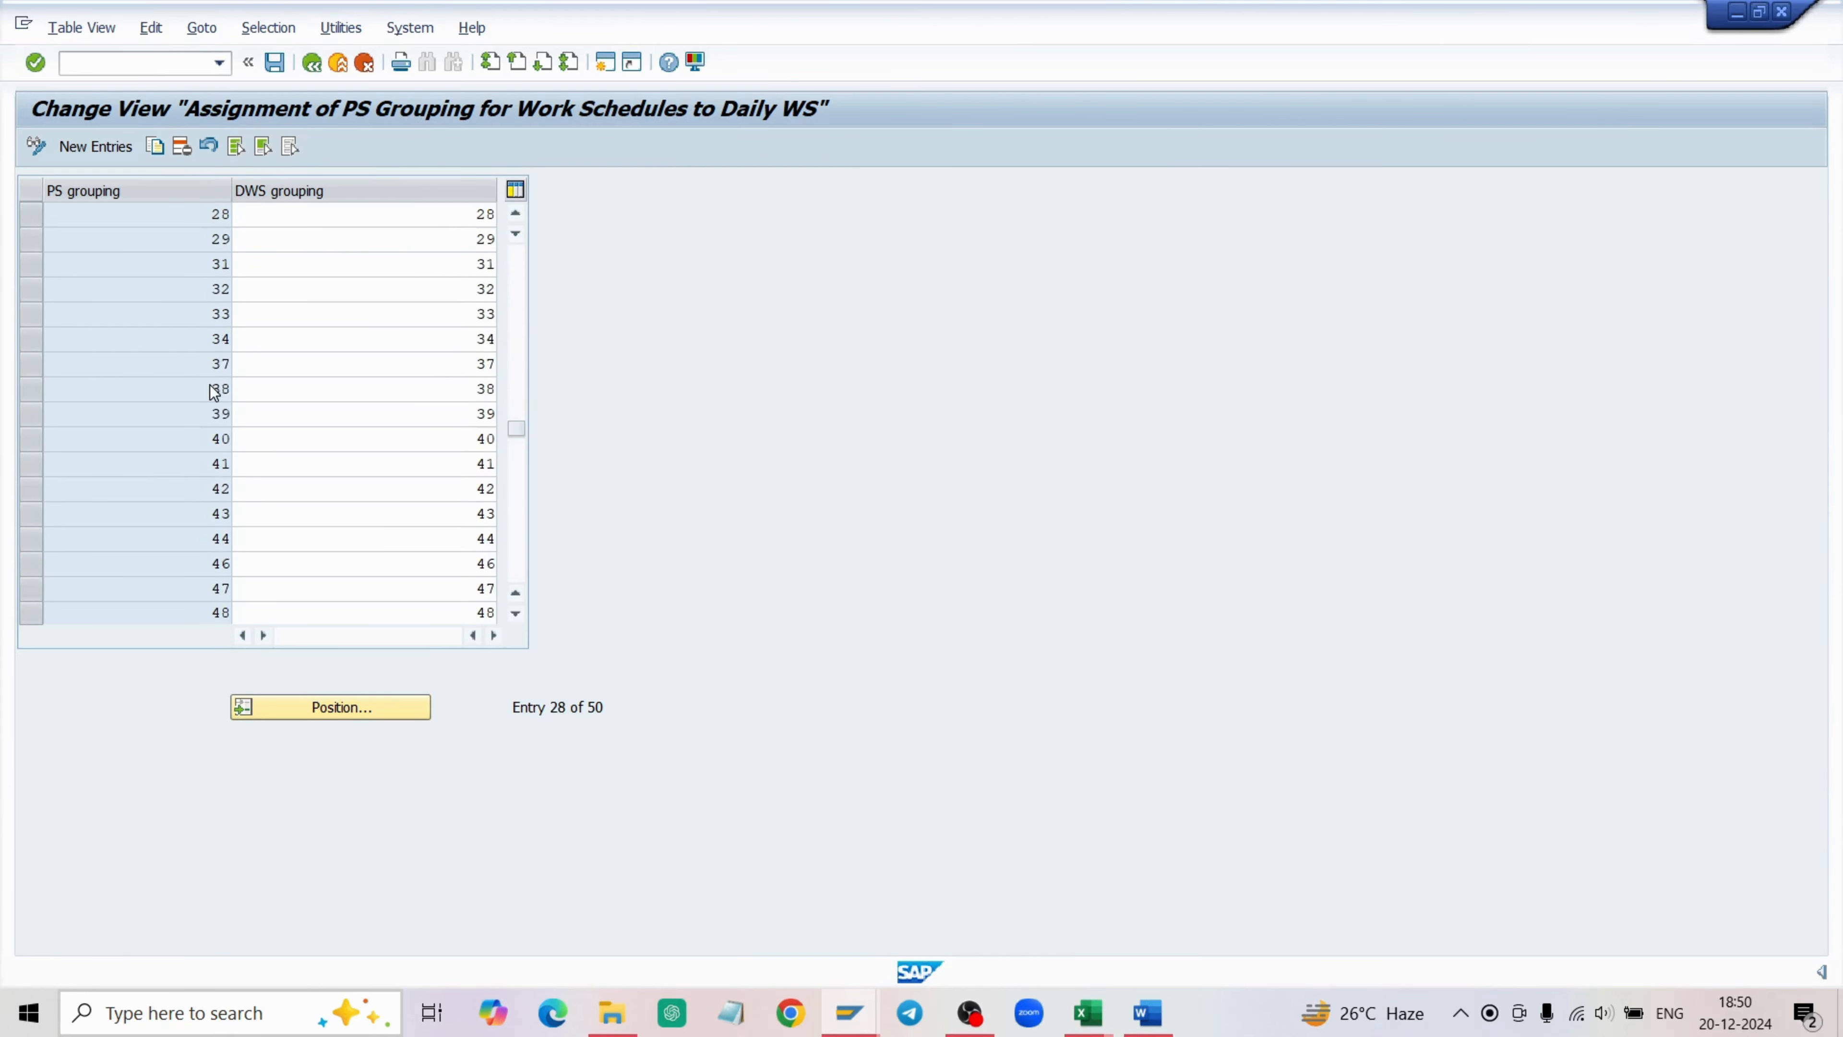
pyautogui.scroll(-6, 213, 385)
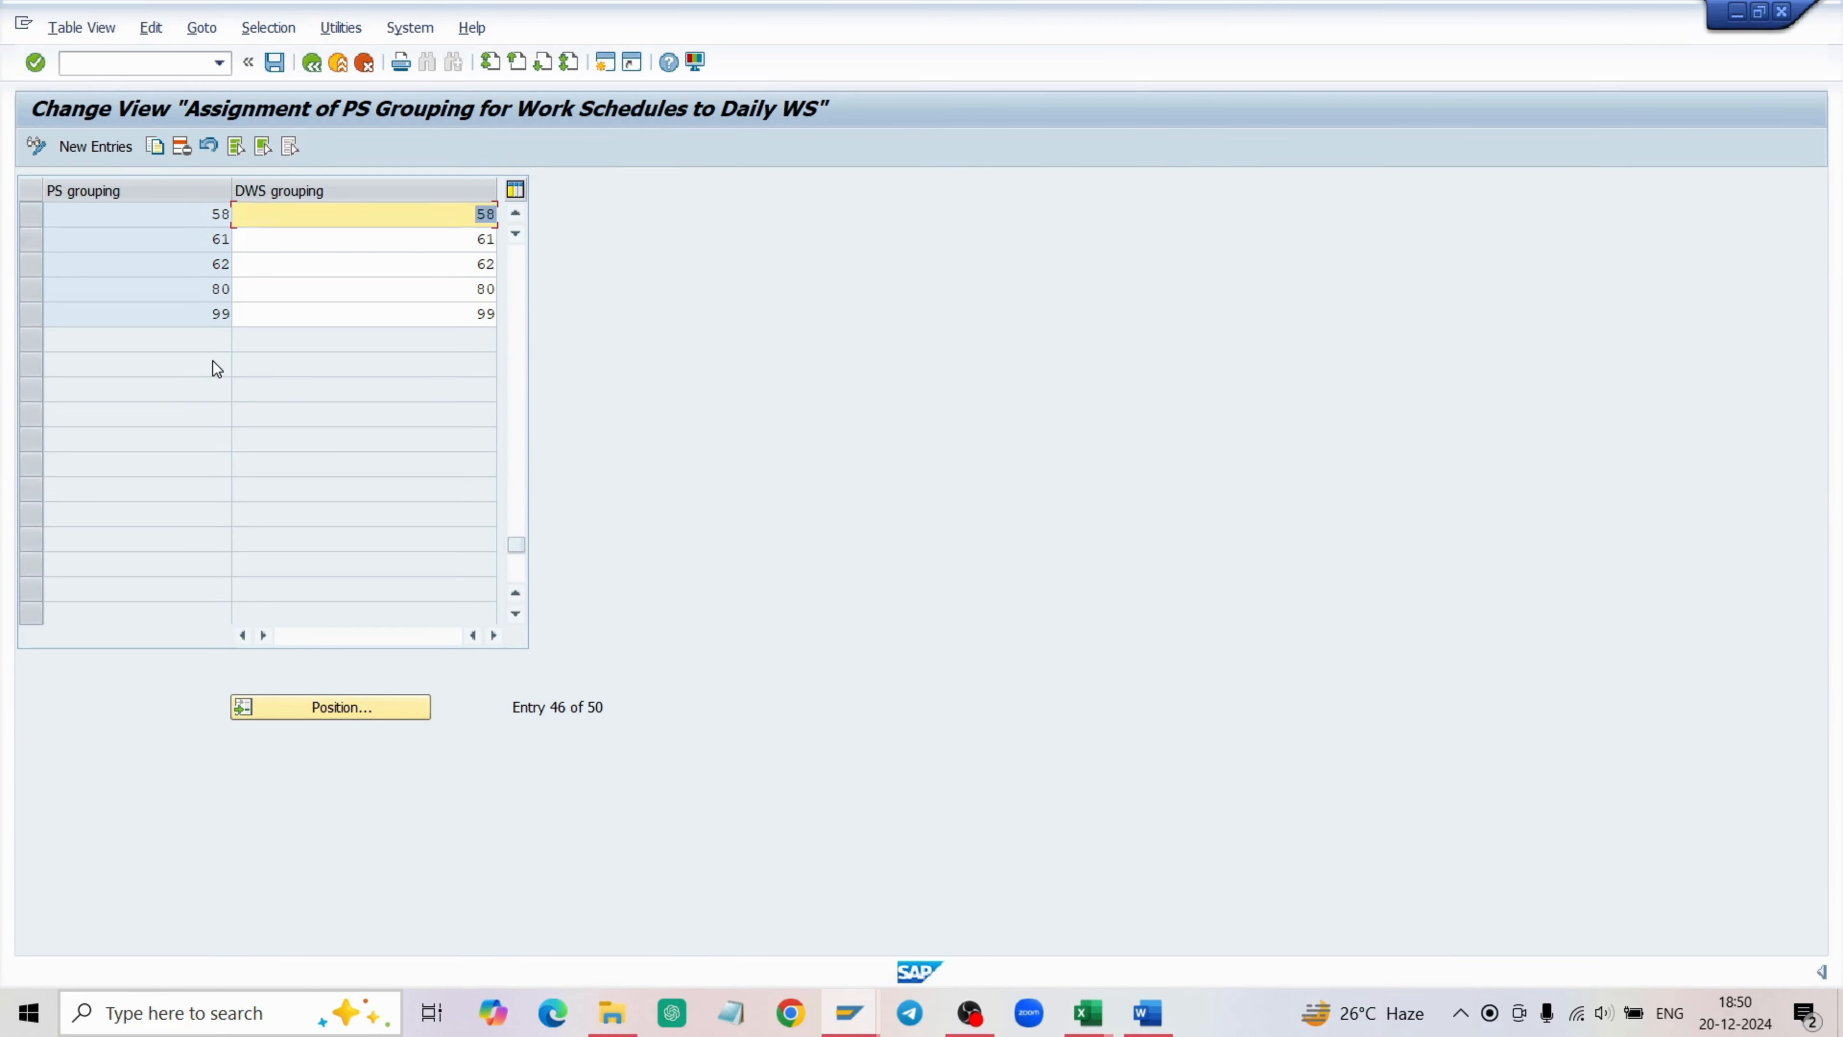
pyautogui.scroll(3, 217, 368)
pyautogui.scroll(6, 271, 423)
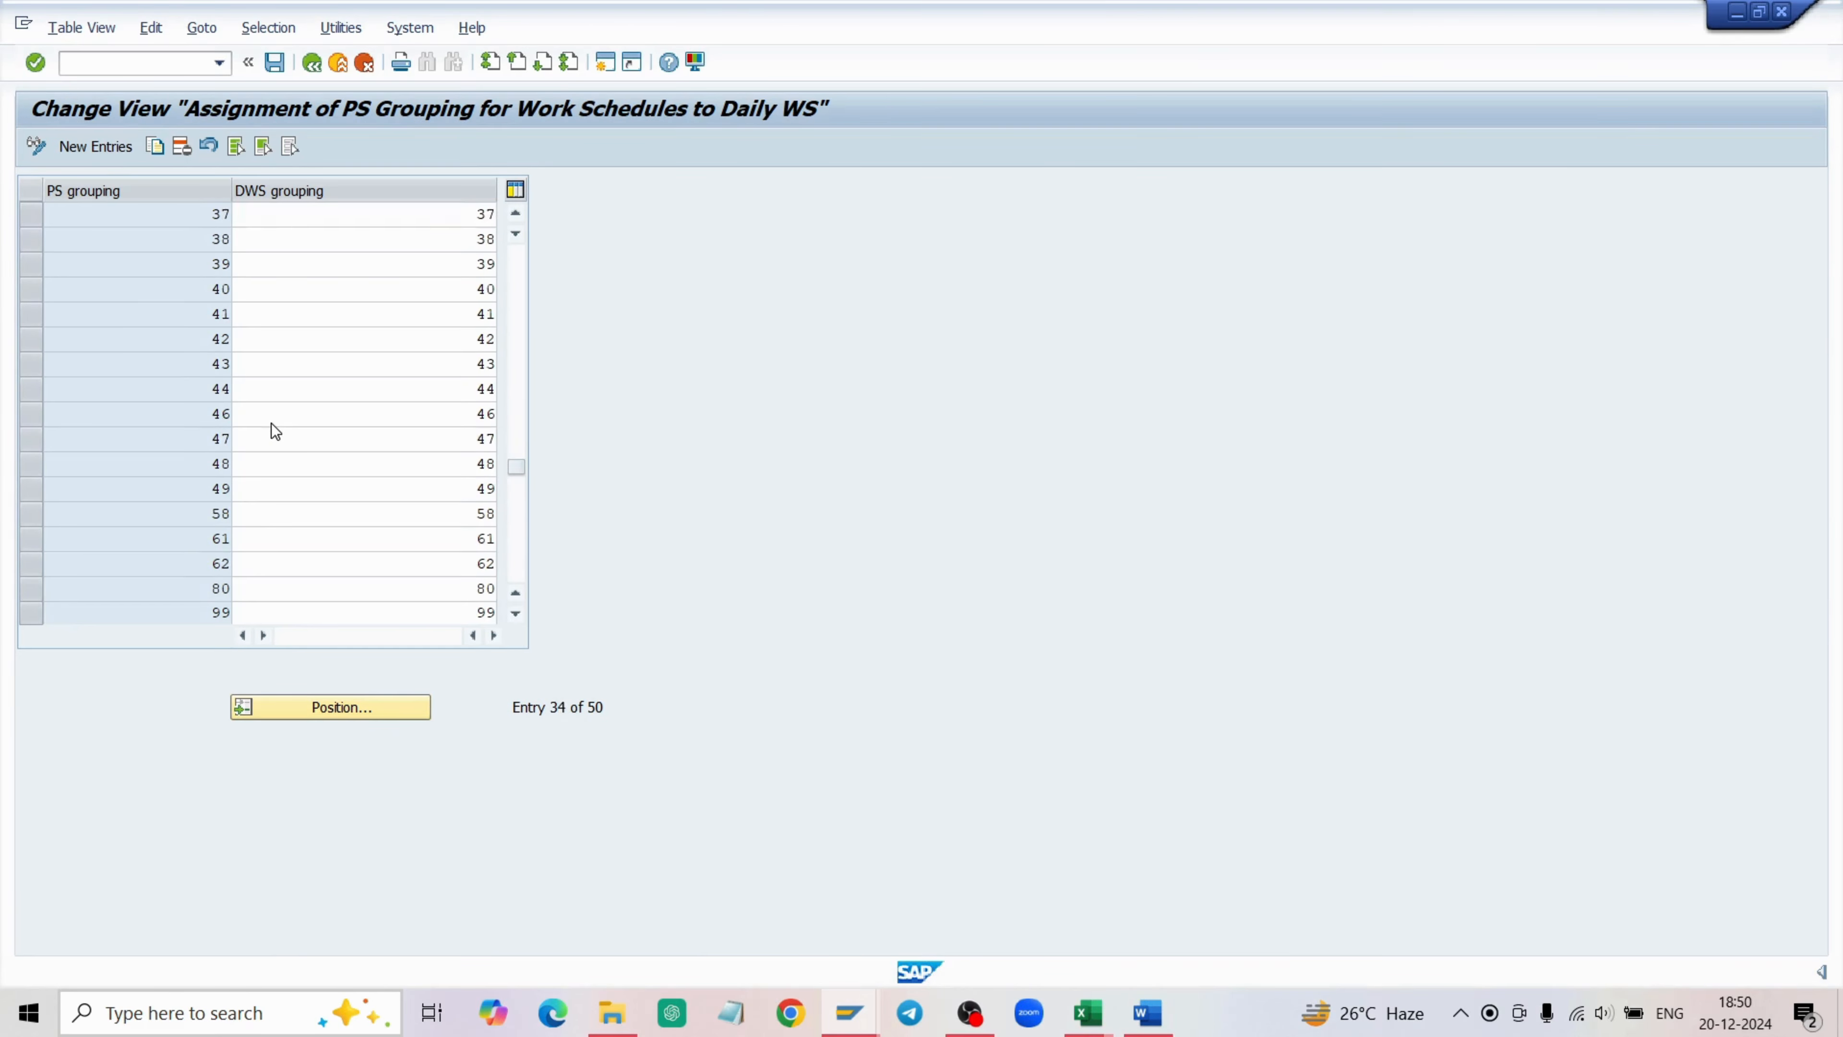
# Return to the implementation guide, expand Daily Work Schedules and Period Work Schedules, and open Define Period Work Schedules.
pyautogui.click(315, 73)
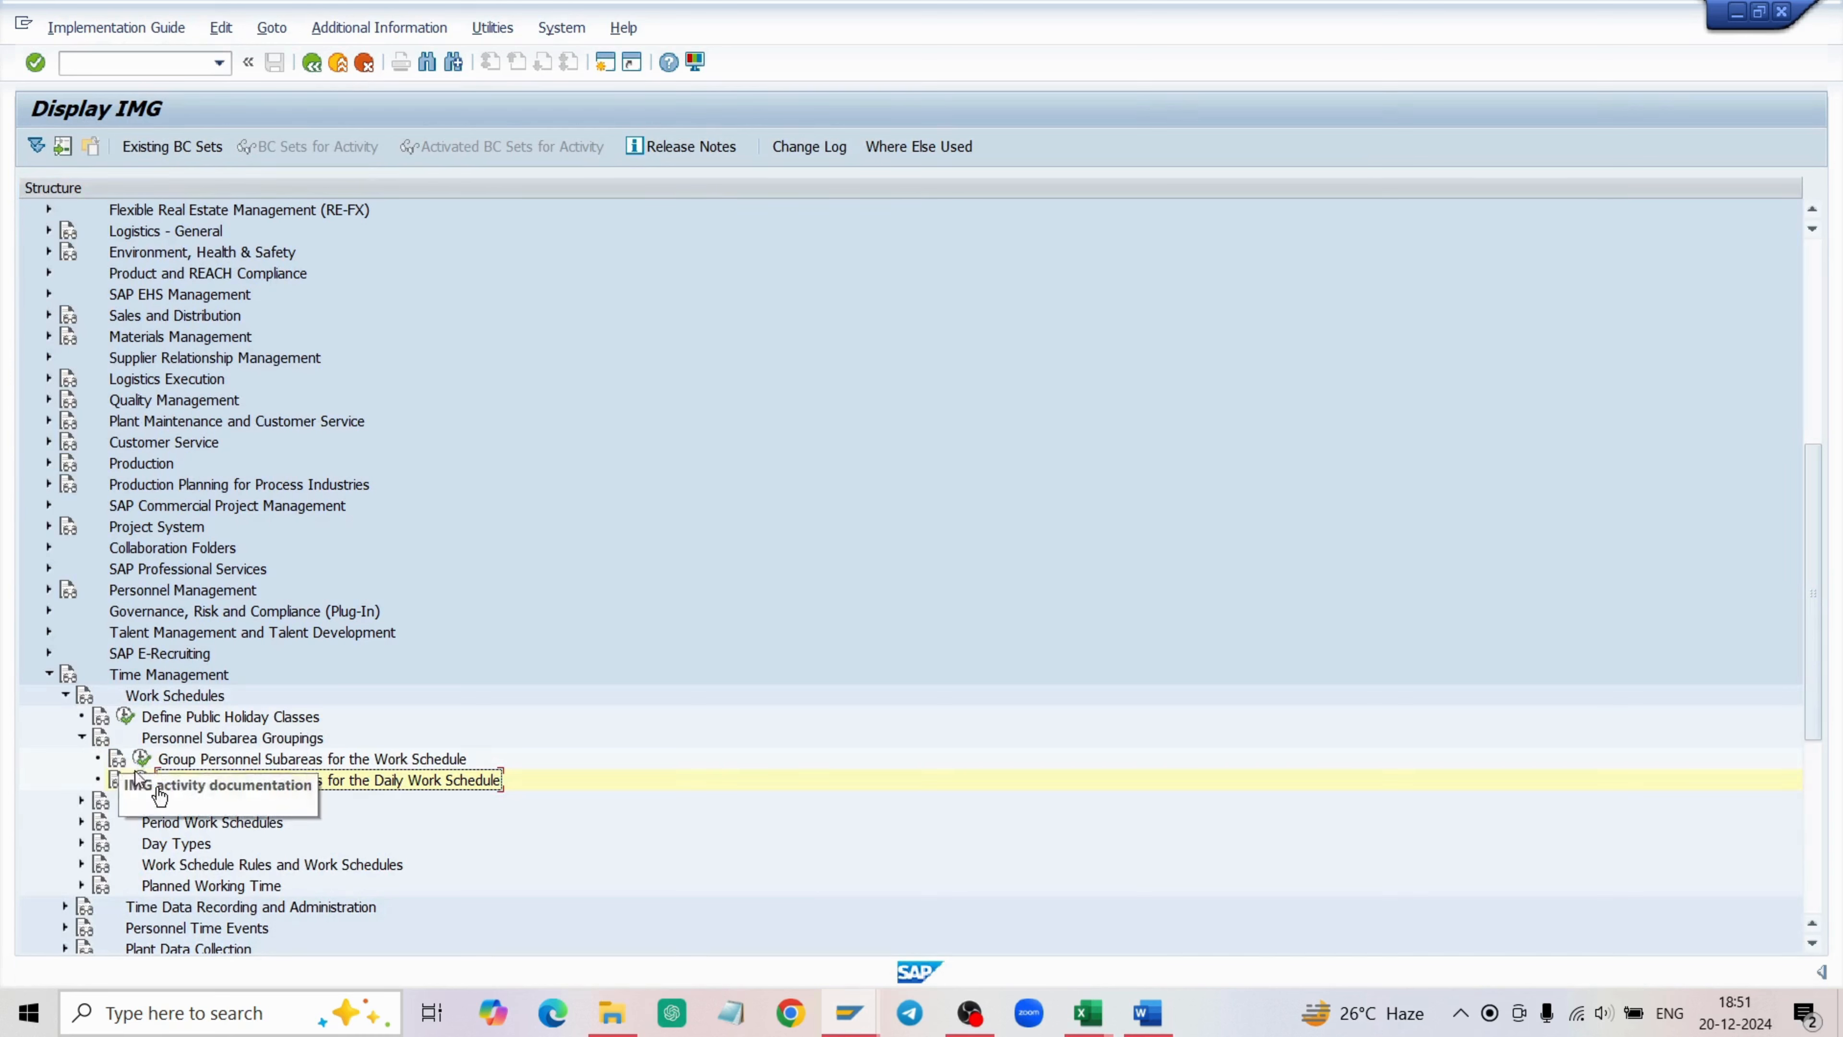
pyautogui.click(81, 801)
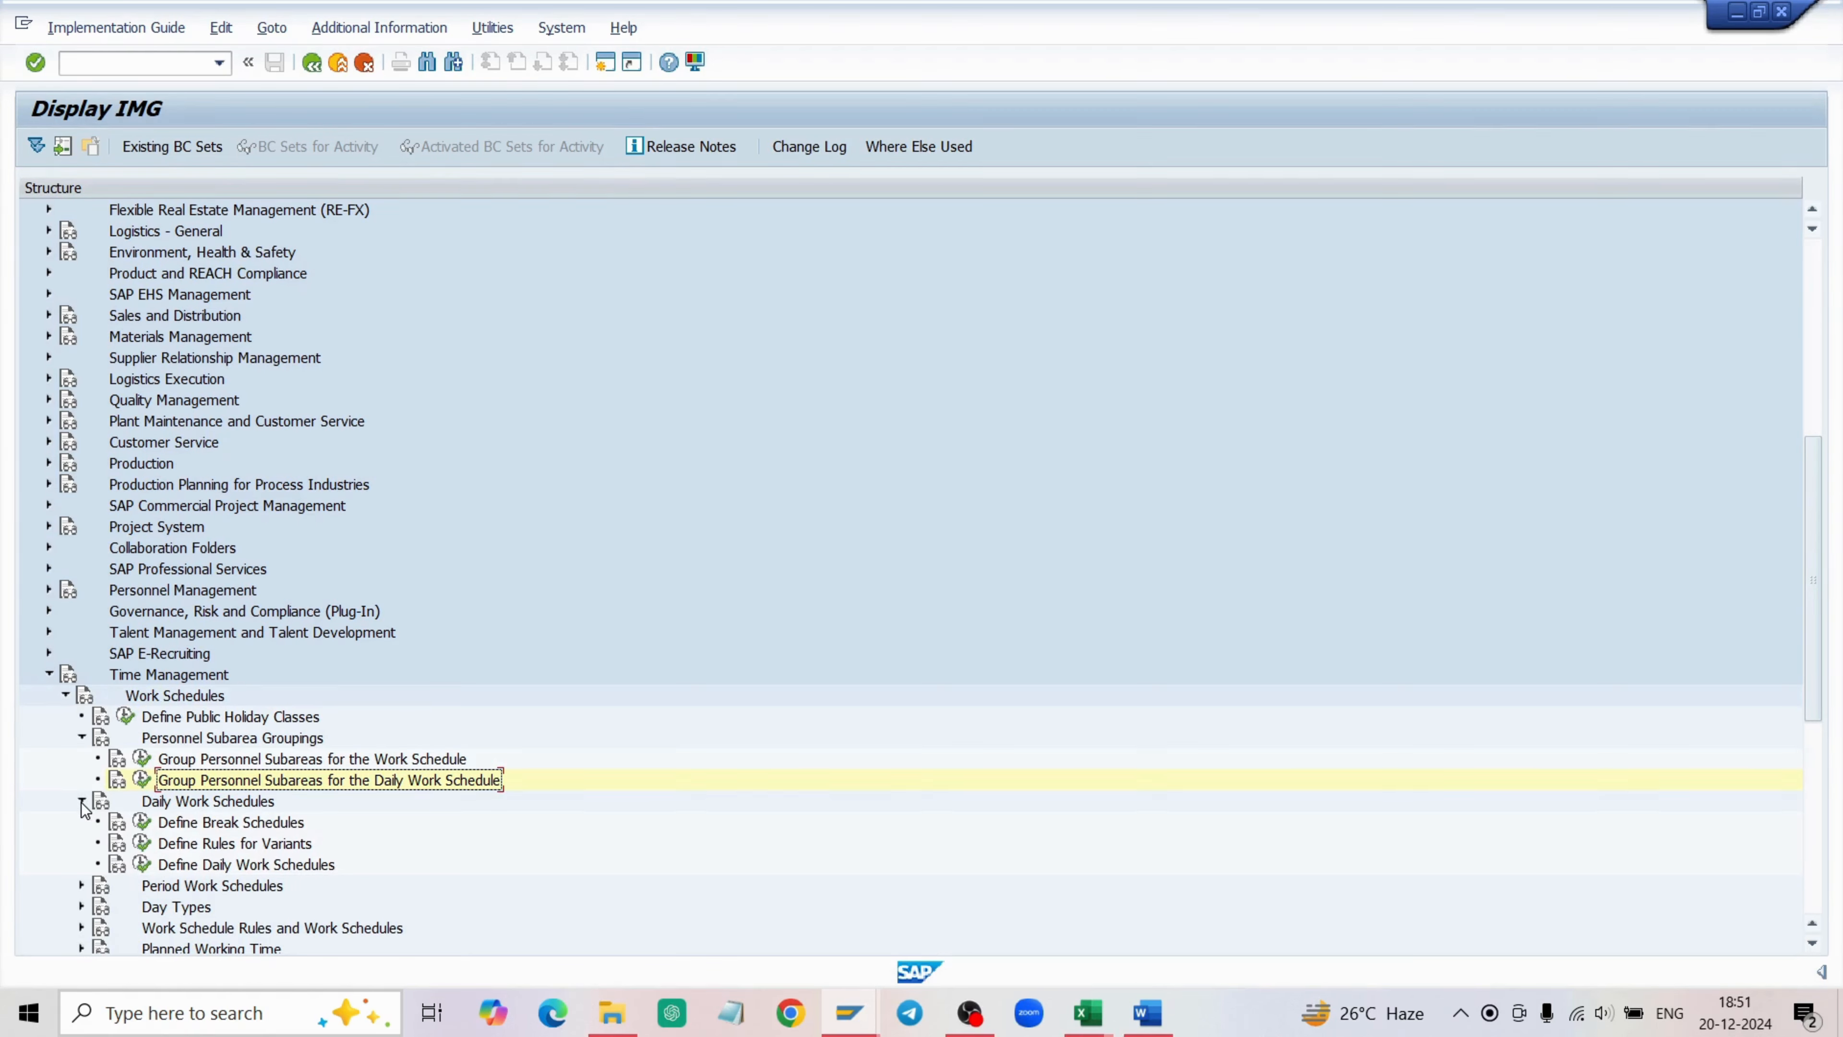
pyautogui.click(83, 888)
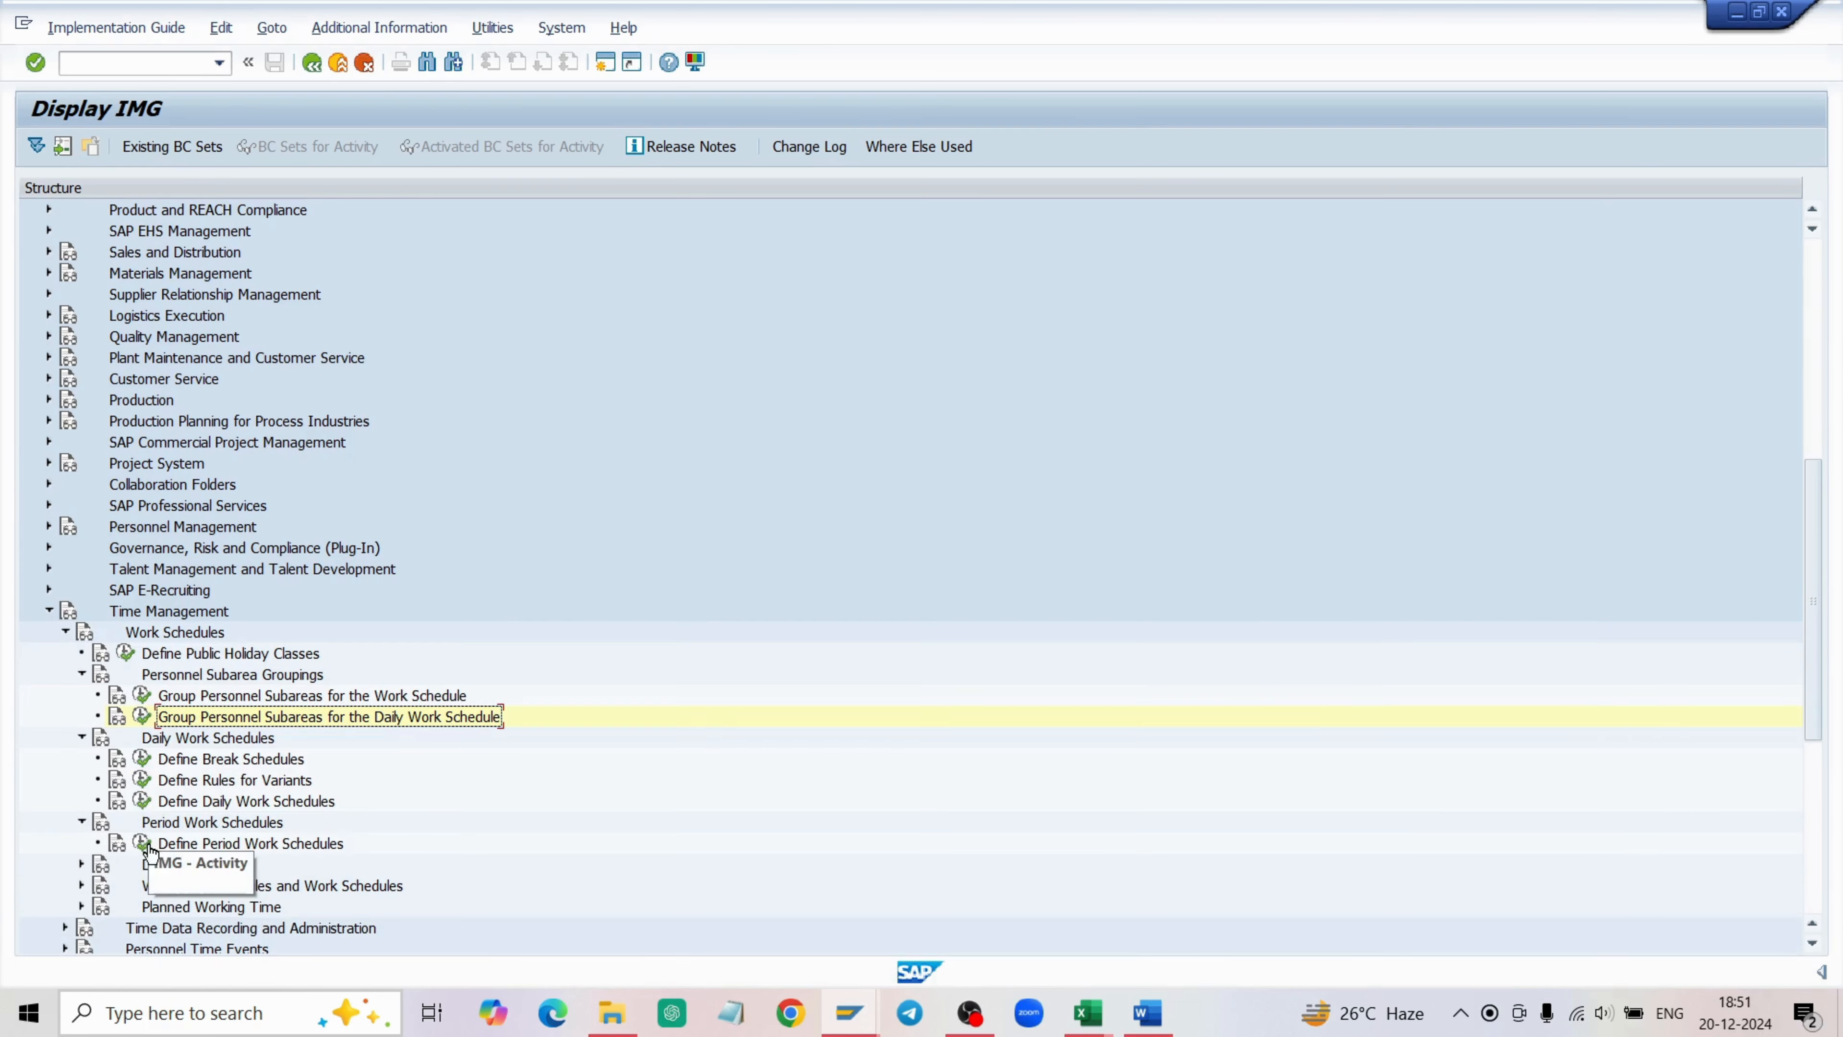
pyautogui.click(141, 845)
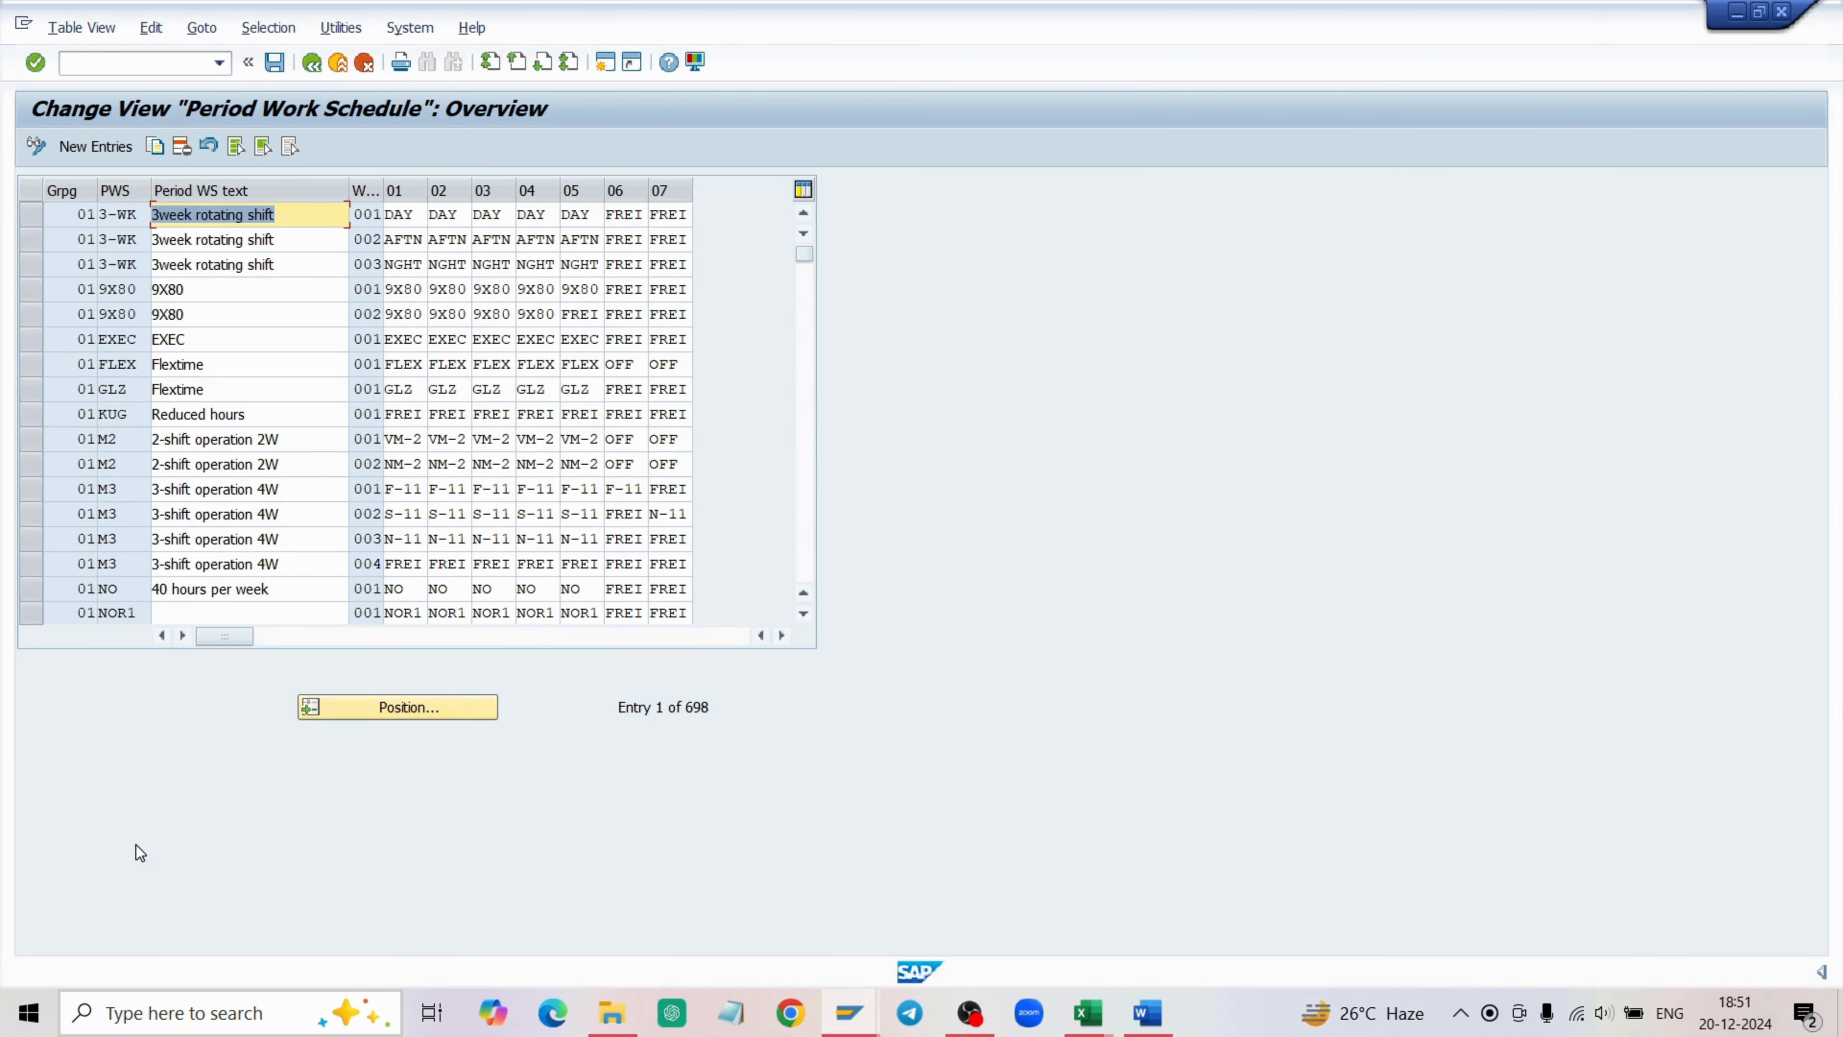
# Examine the existing period work schedules, including their groupings, texts, week numbers and daily schedule assignments.
pyautogui.scroll(-1, 256, 439)
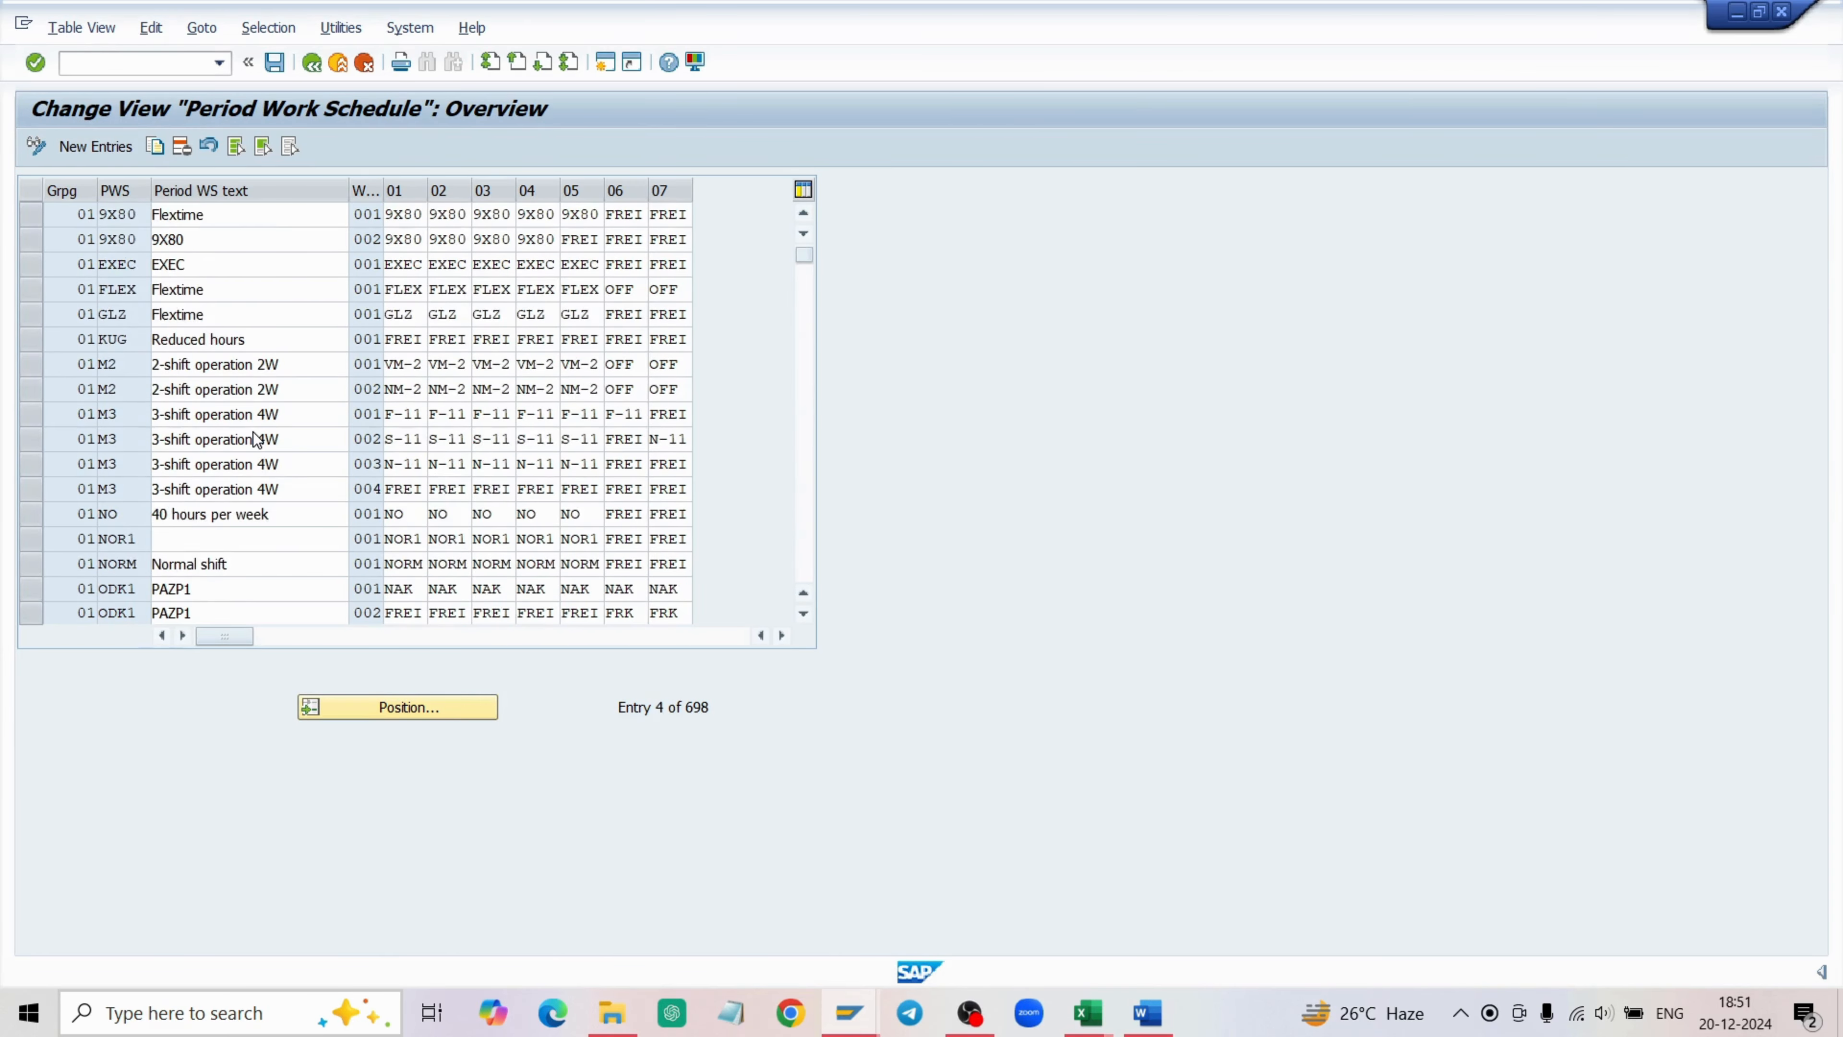
pyautogui.scroll(-3, 255, 439)
pyautogui.scroll(-4, 255, 435)
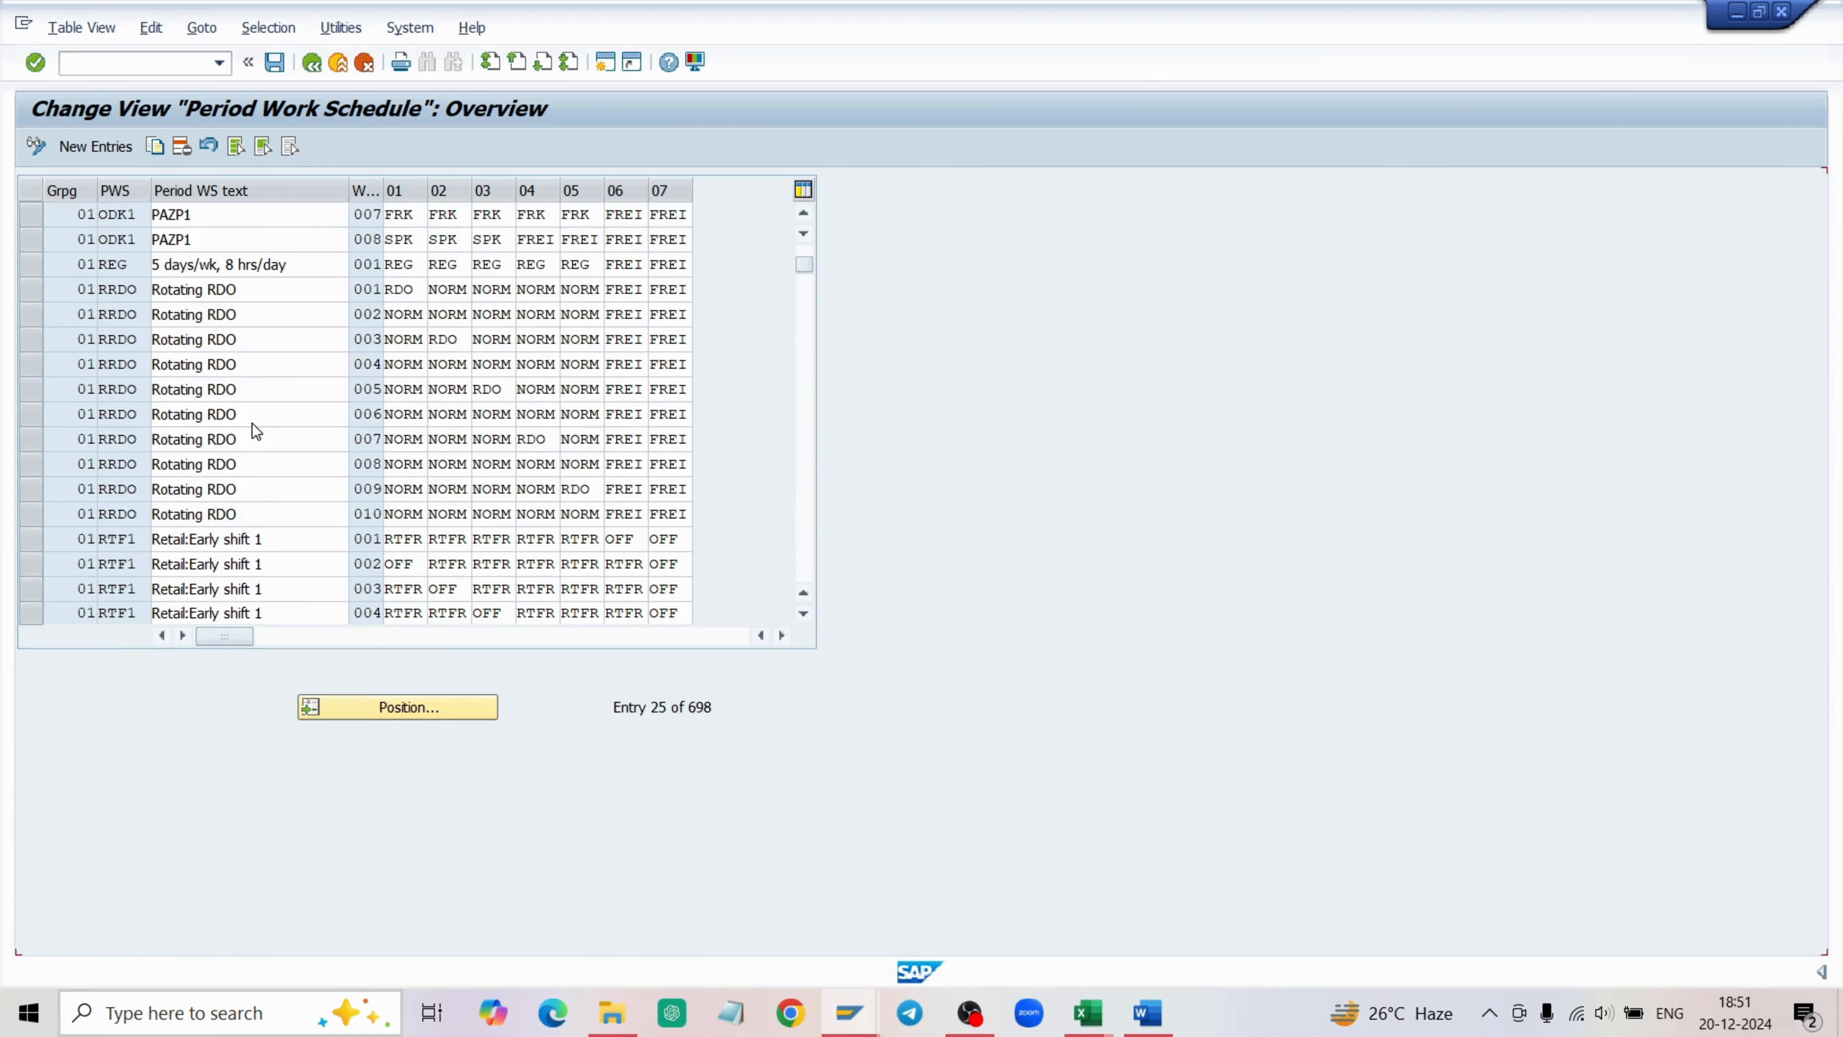
pyautogui.scroll(-12, 253, 424)
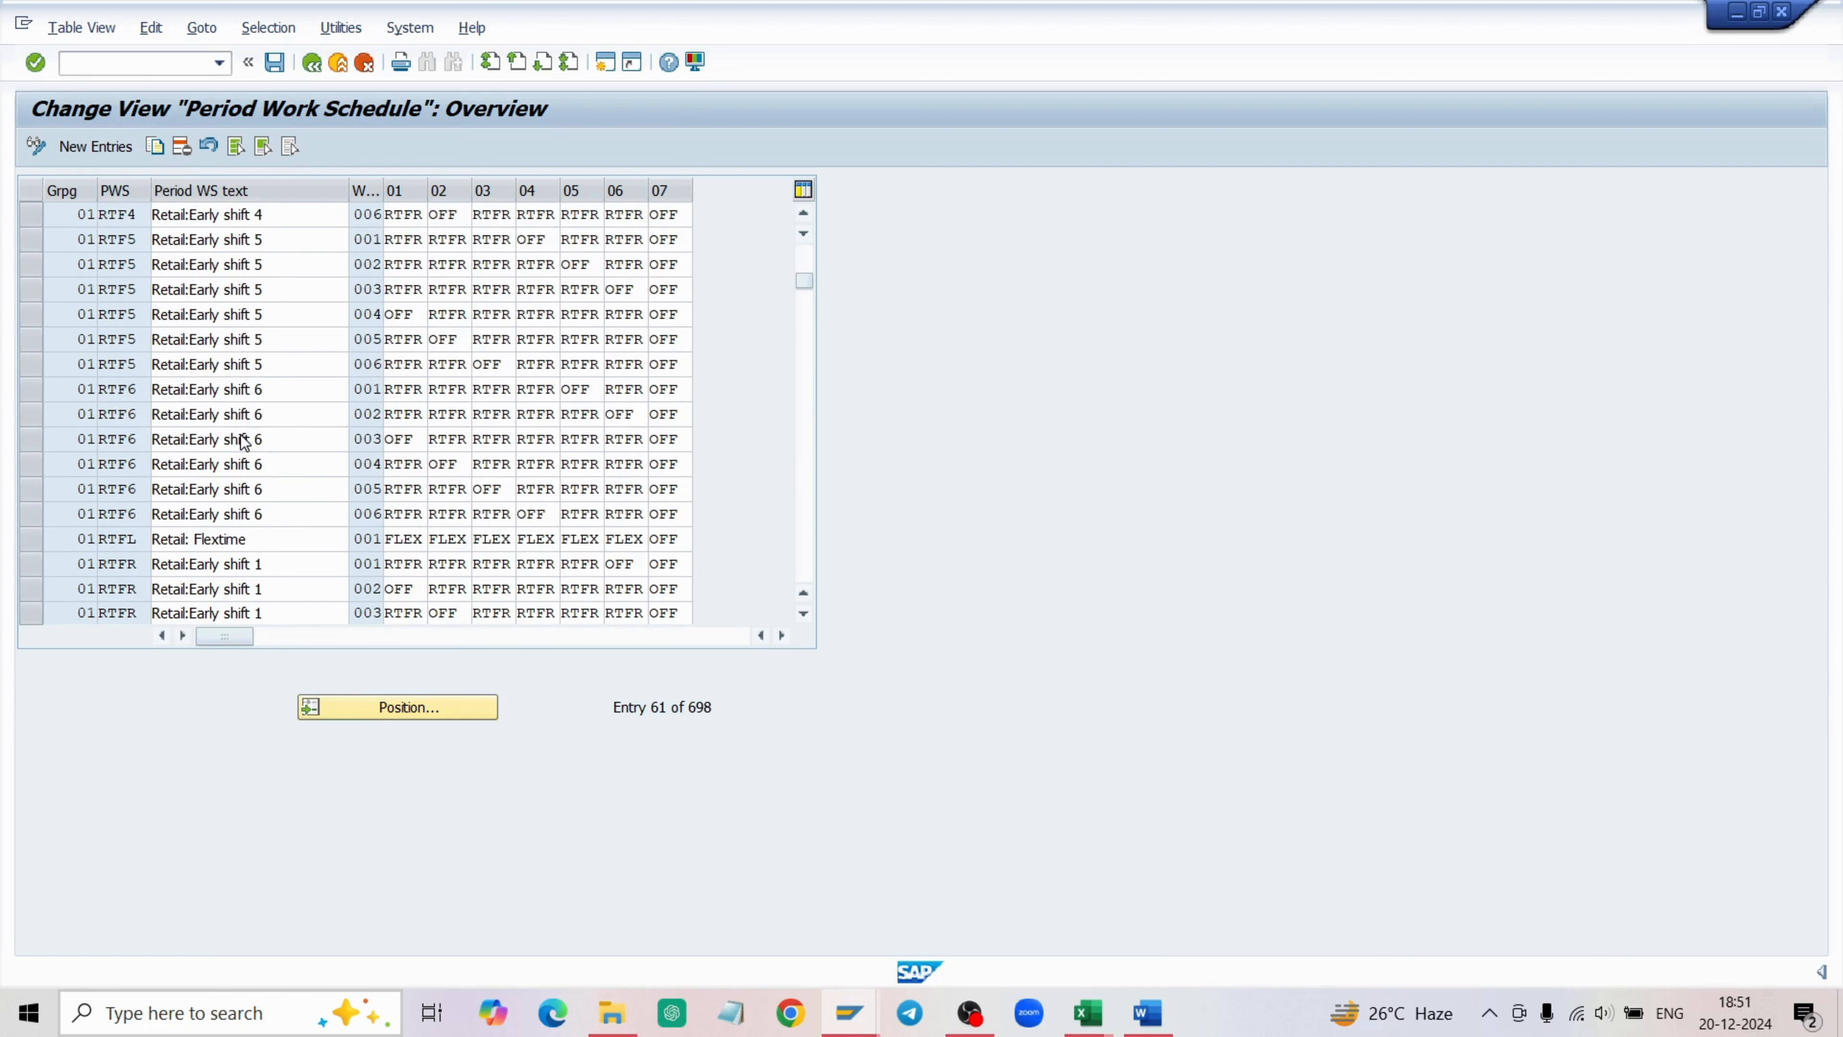
pyautogui.scroll(-13, 244, 441)
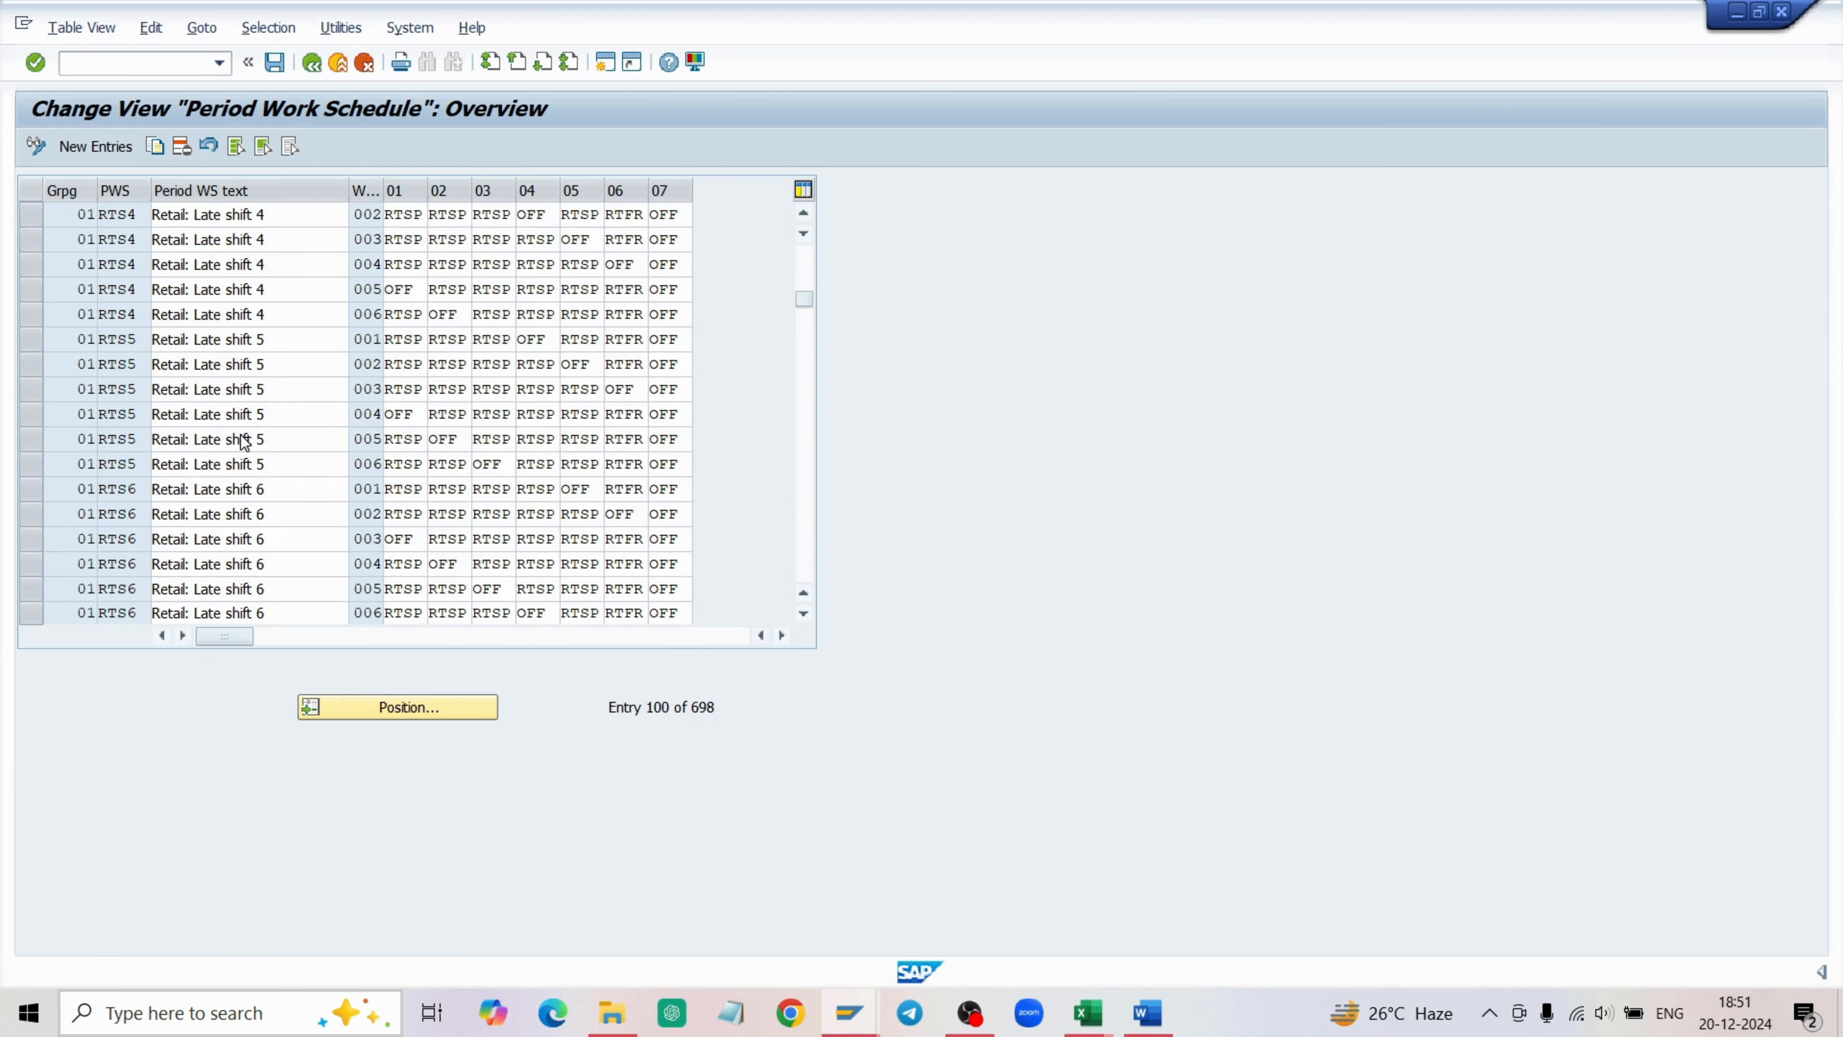
pyautogui.scroll(-8, 244, 436)
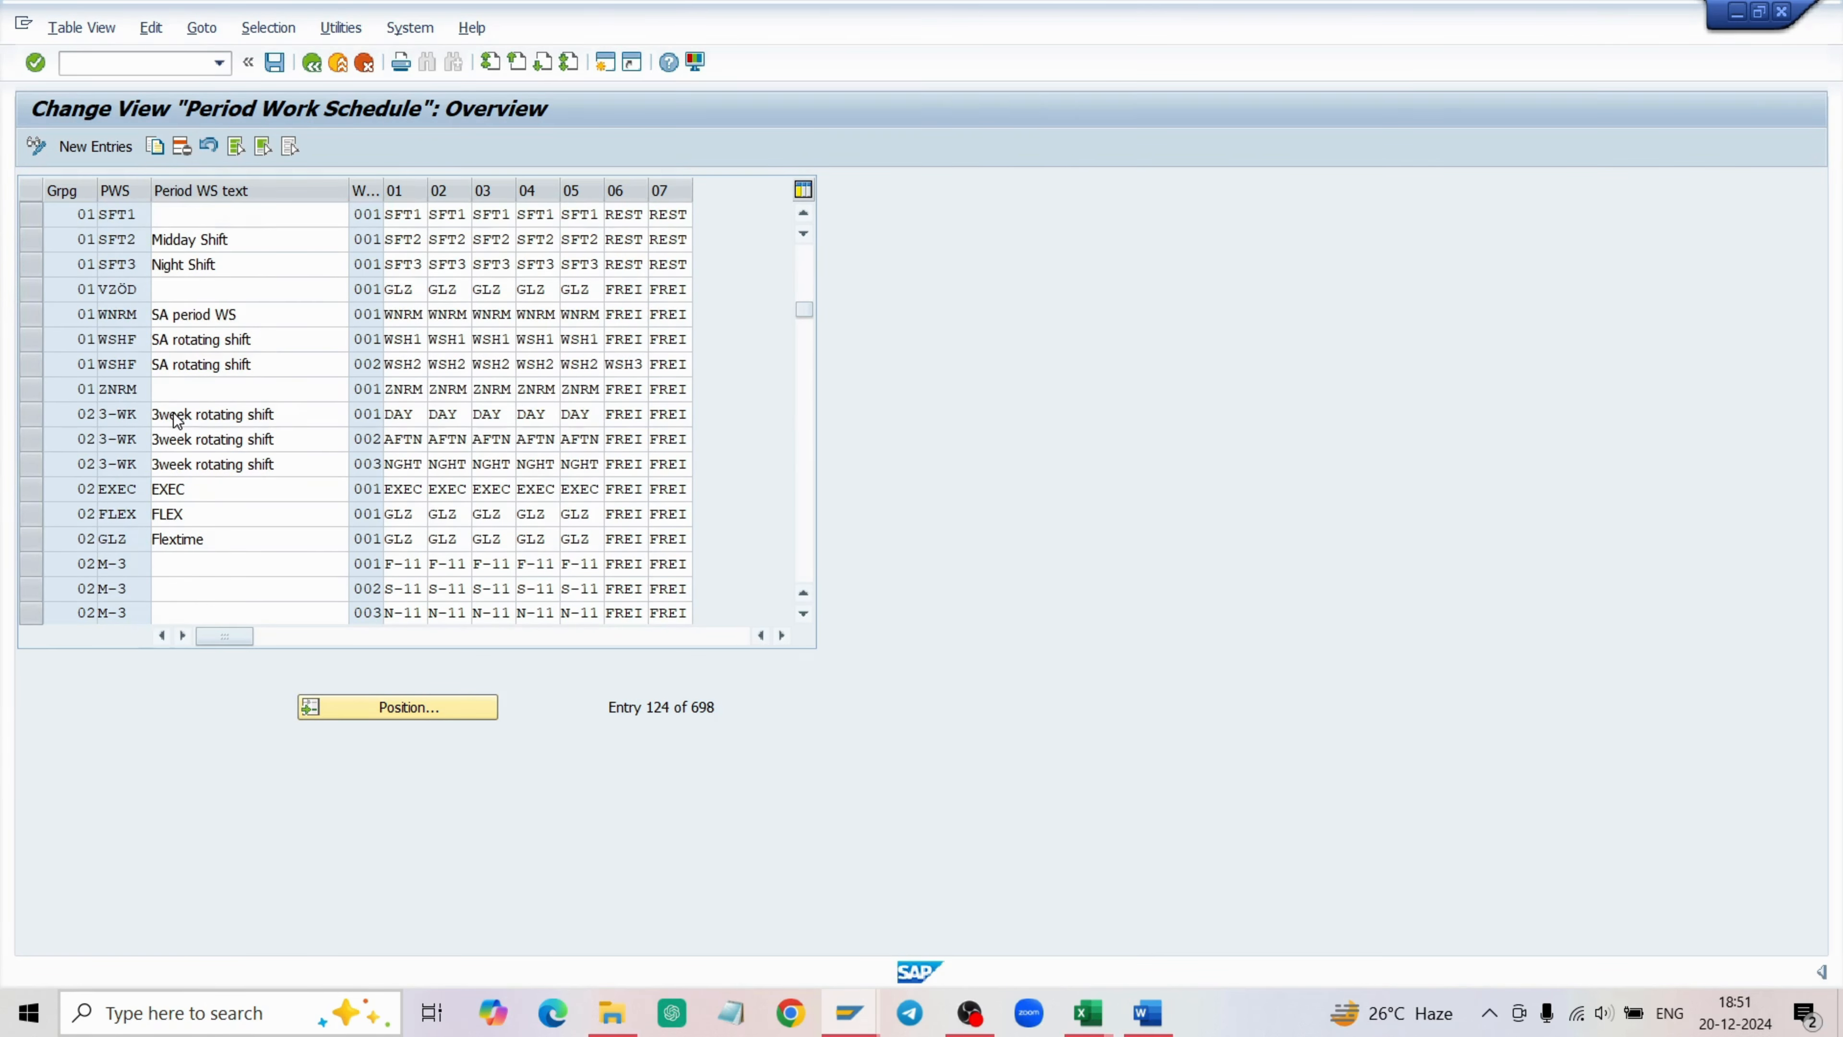
pyautogui.scroll(-2, 173, 421)
pyautogui.scroll(-10, 173, 415)
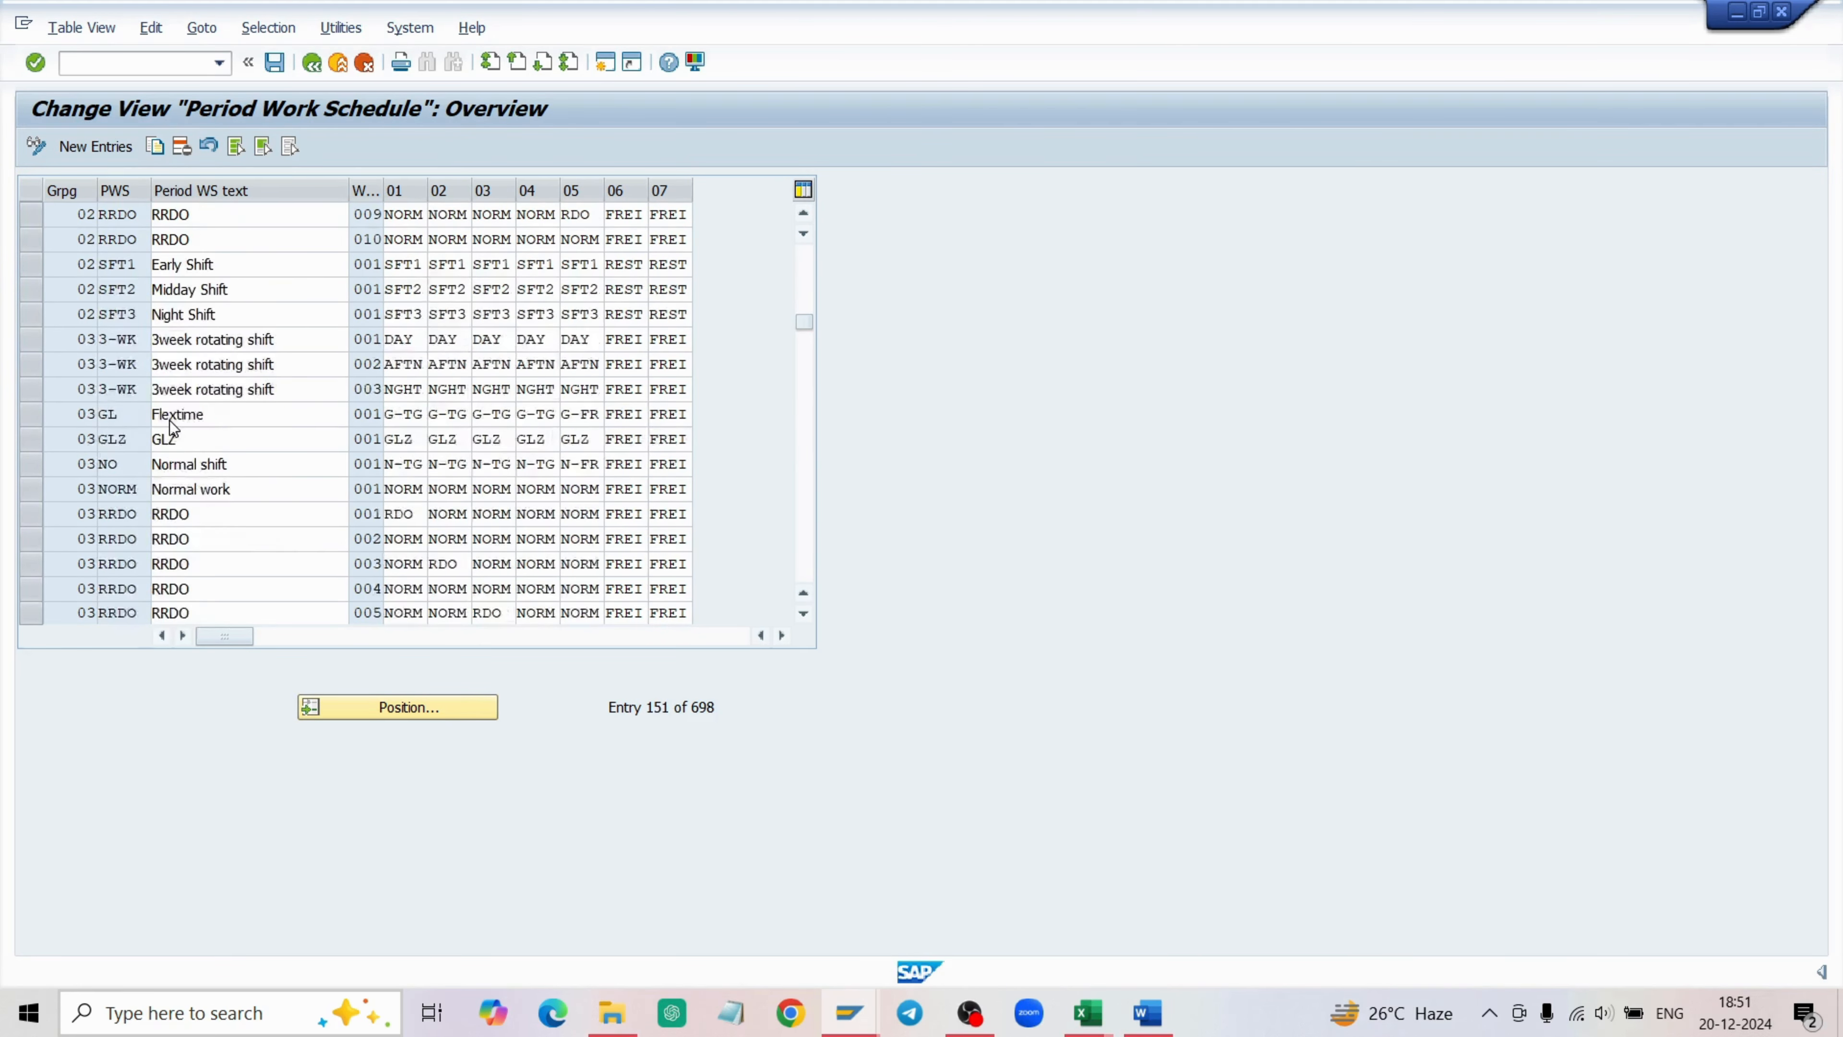
pyautogui.scroll(-5, 303, 387)
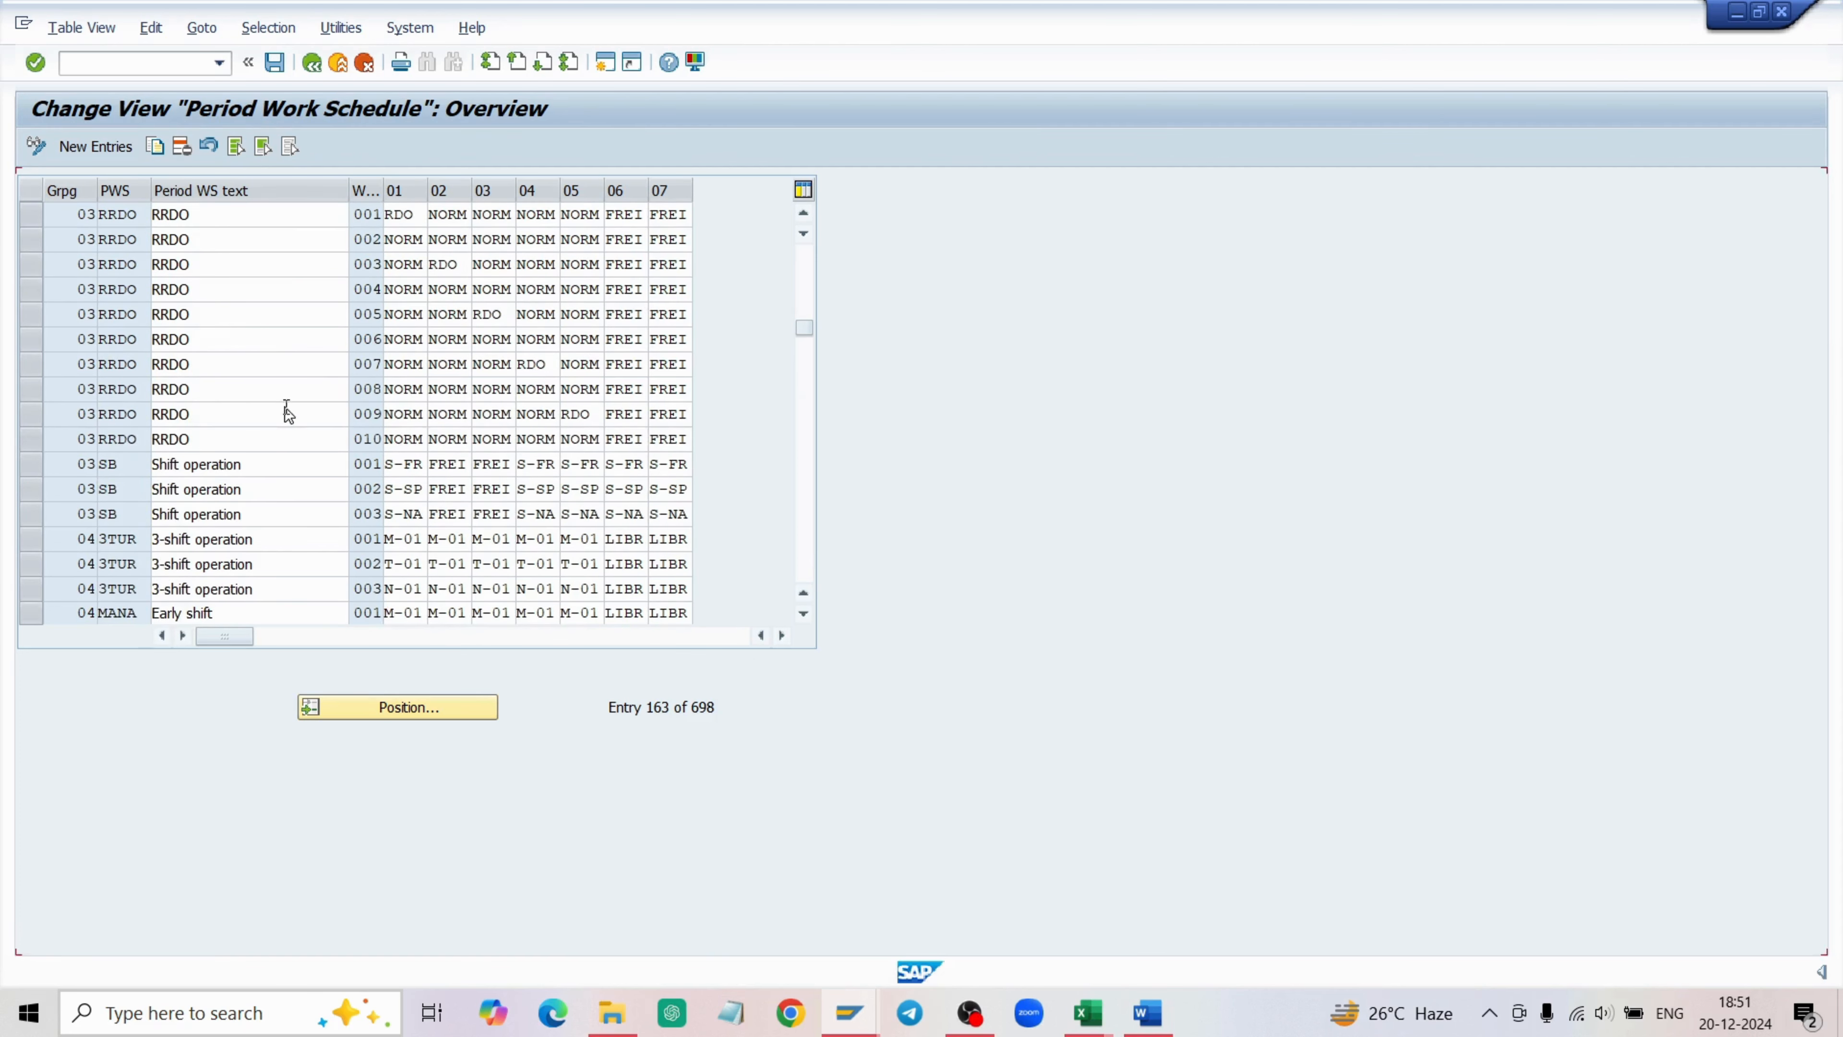
# Start a new period work schedule entry with grouping 40 and PWS code ssw.
pyautogui.click(122, 148)
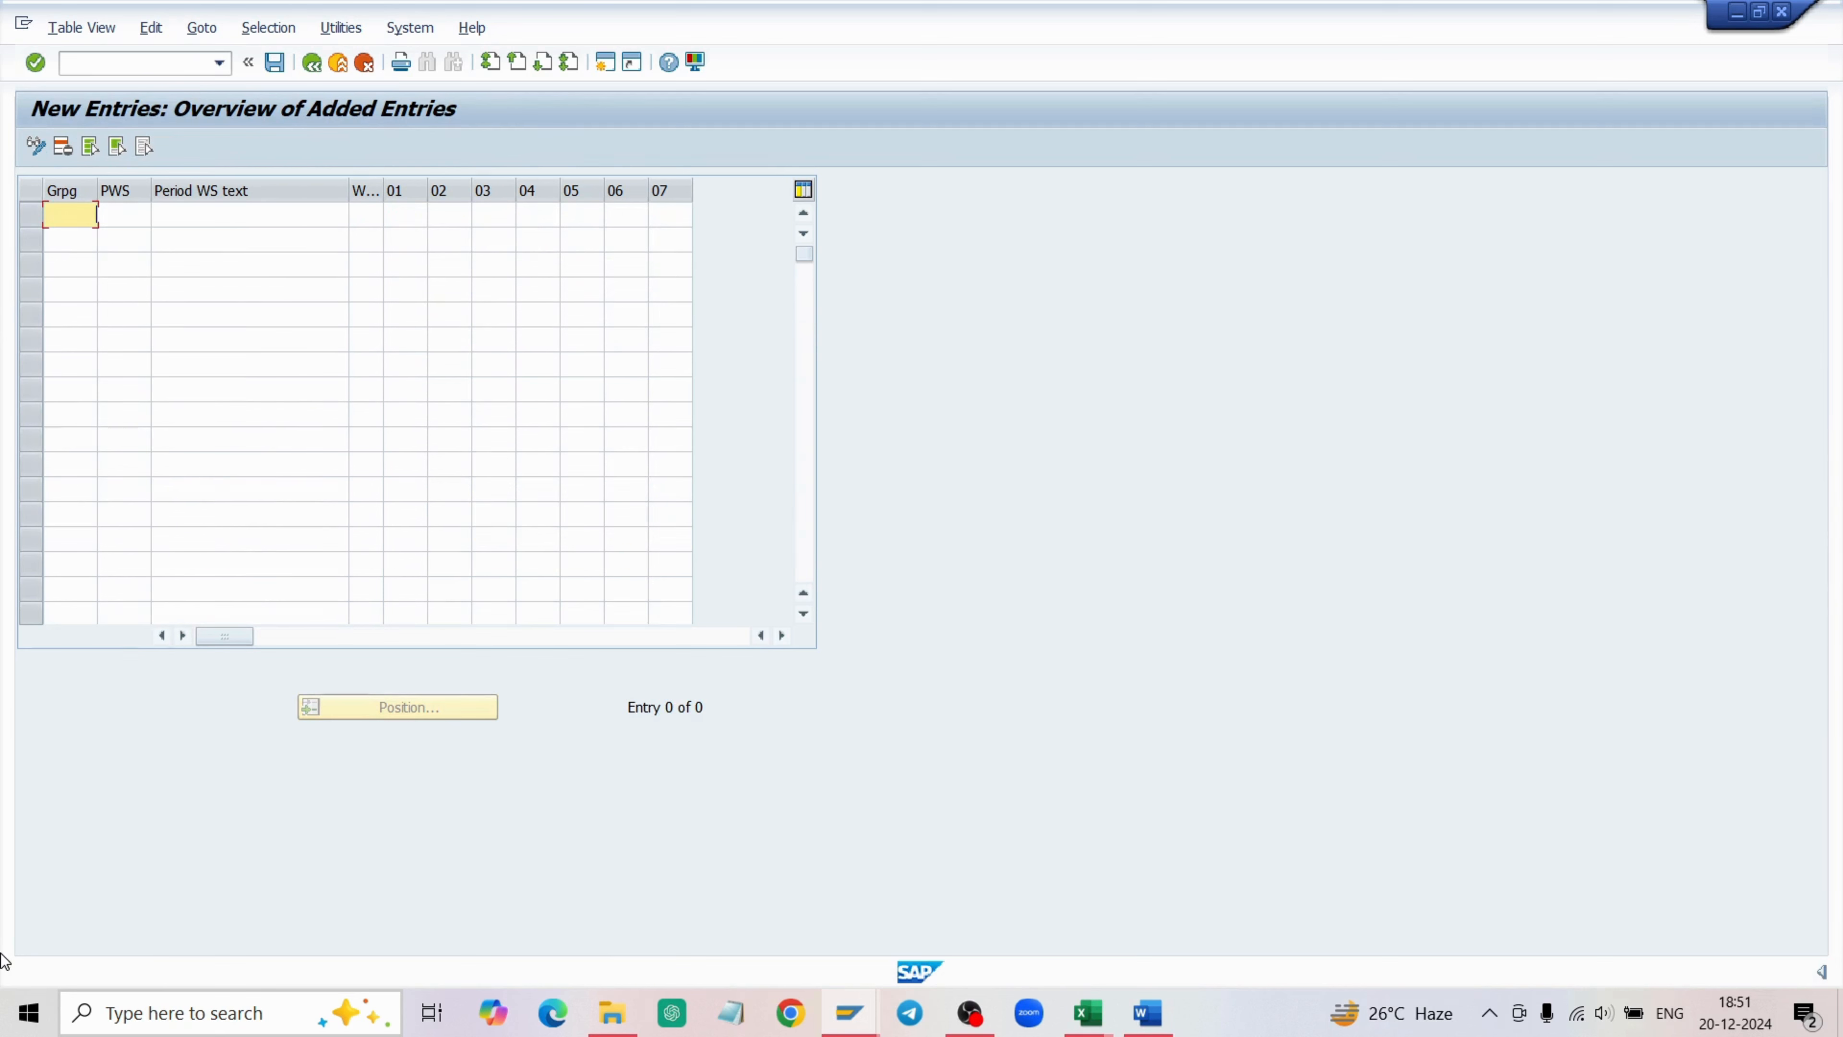
pyautogui.write('40')
pyautogui.click(120, 212)
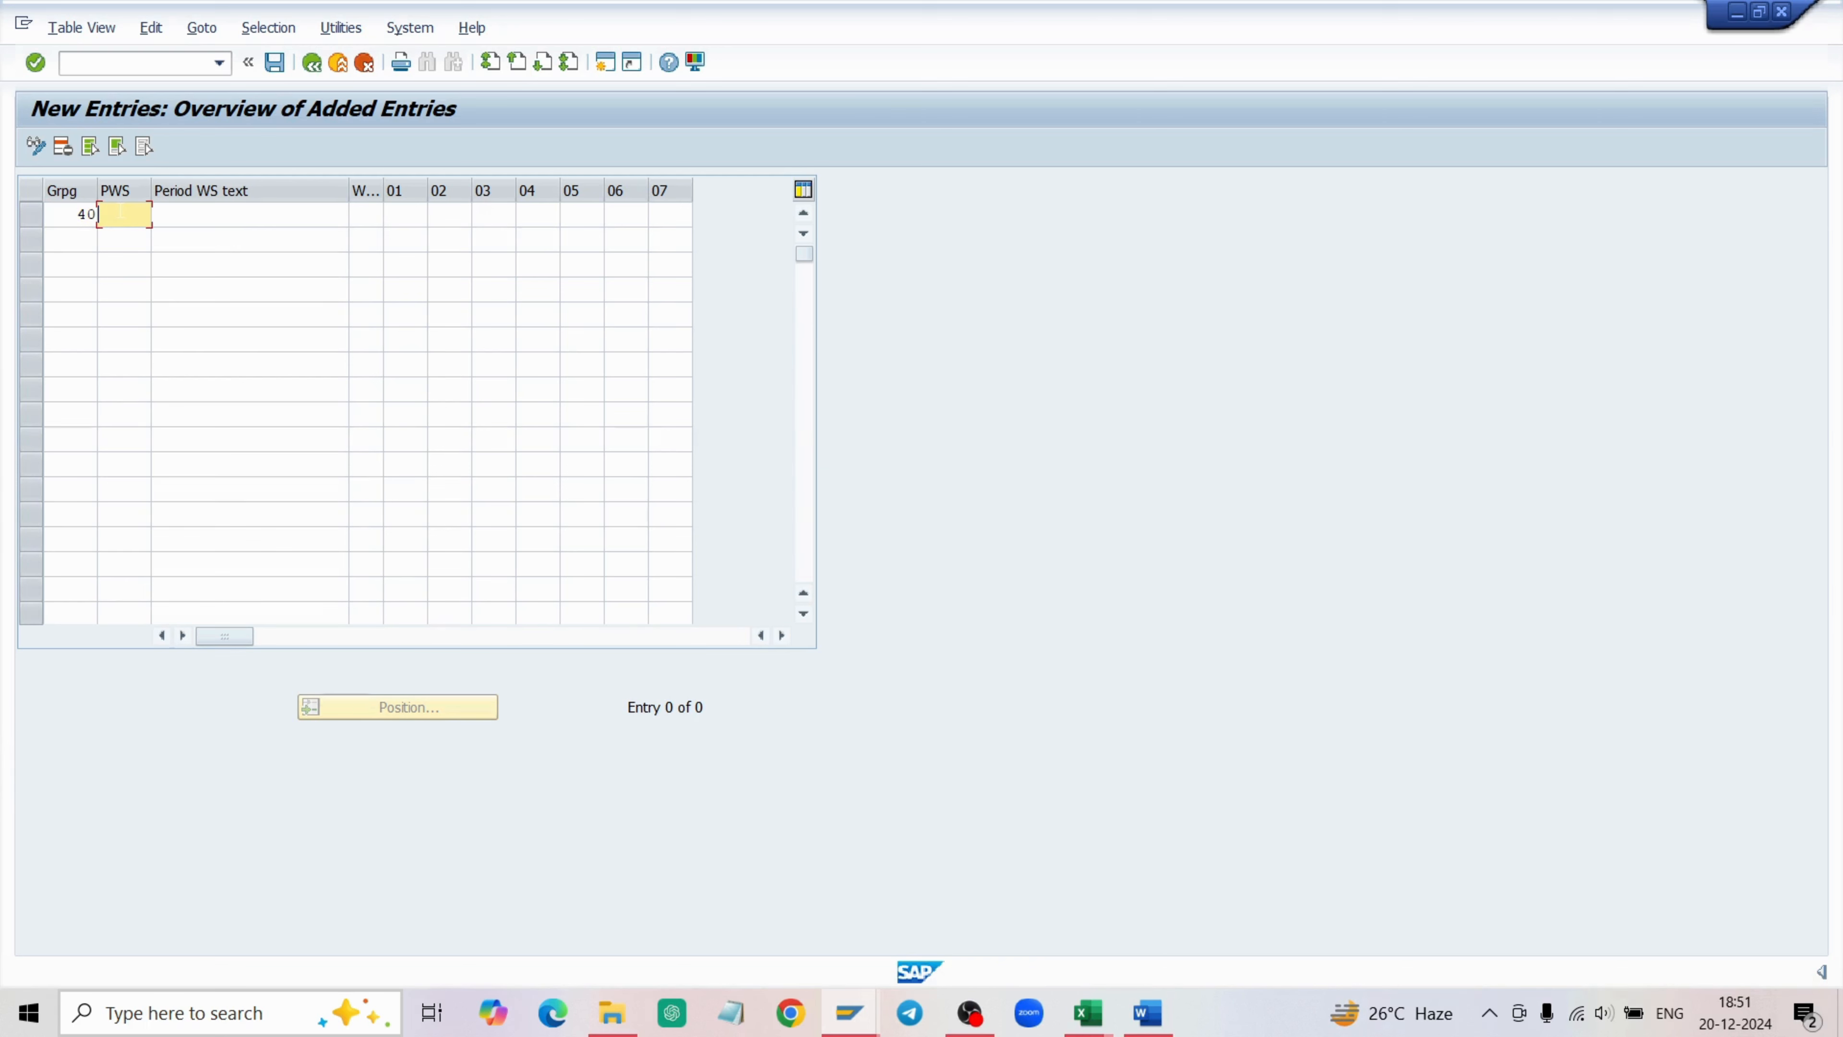
pyautogui.write('ssw')
pyautogui.press('BackSpace')
pyautogui.press('BackSpace')
pyautogui.write('ss')
pyautogui.press('BackSpace')
pyautogui.press('BackSpace')
pyautogui.write('ss')
# Give the new ssw entry the period work schedule text "silver scale work sc" and week number 4.
pyautogui.click(248, 220)
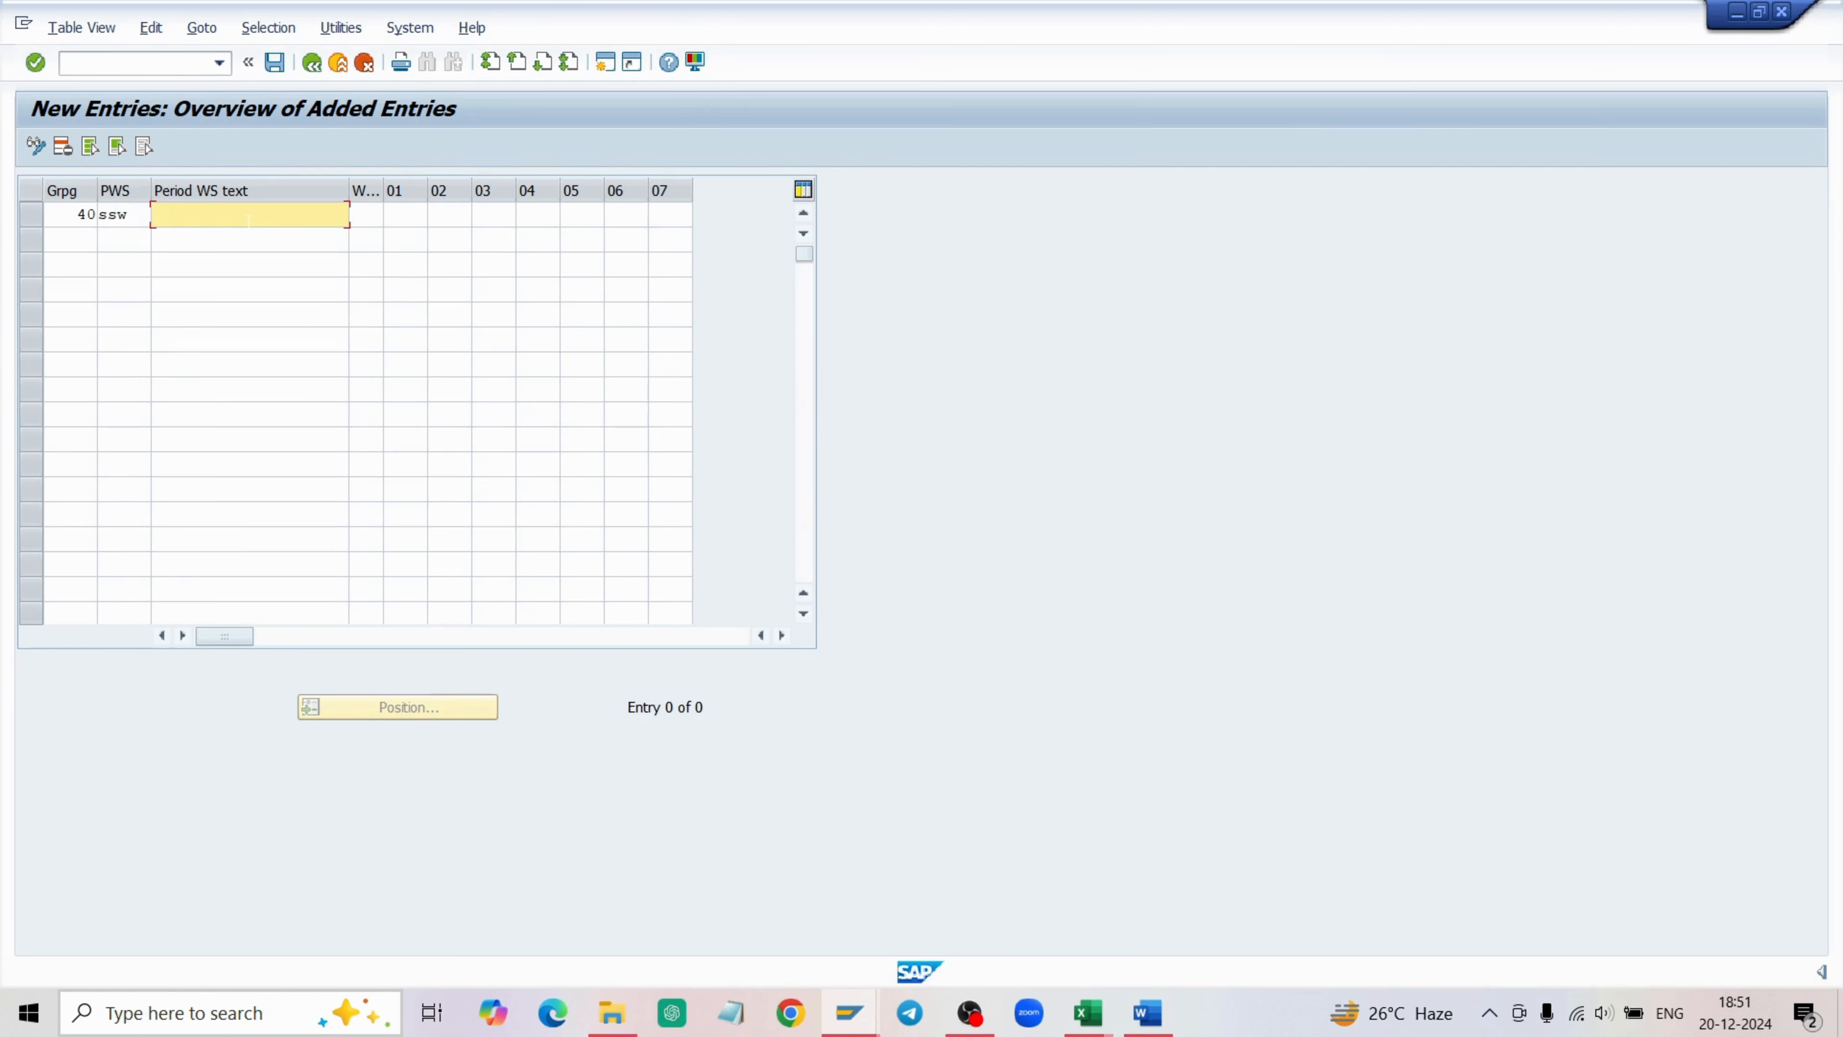
pyautogui.write('silver scale work sc')
pyautogui.press('BackSpace')
pyautogui.write('sc')
pyautogui.click(359, 214)
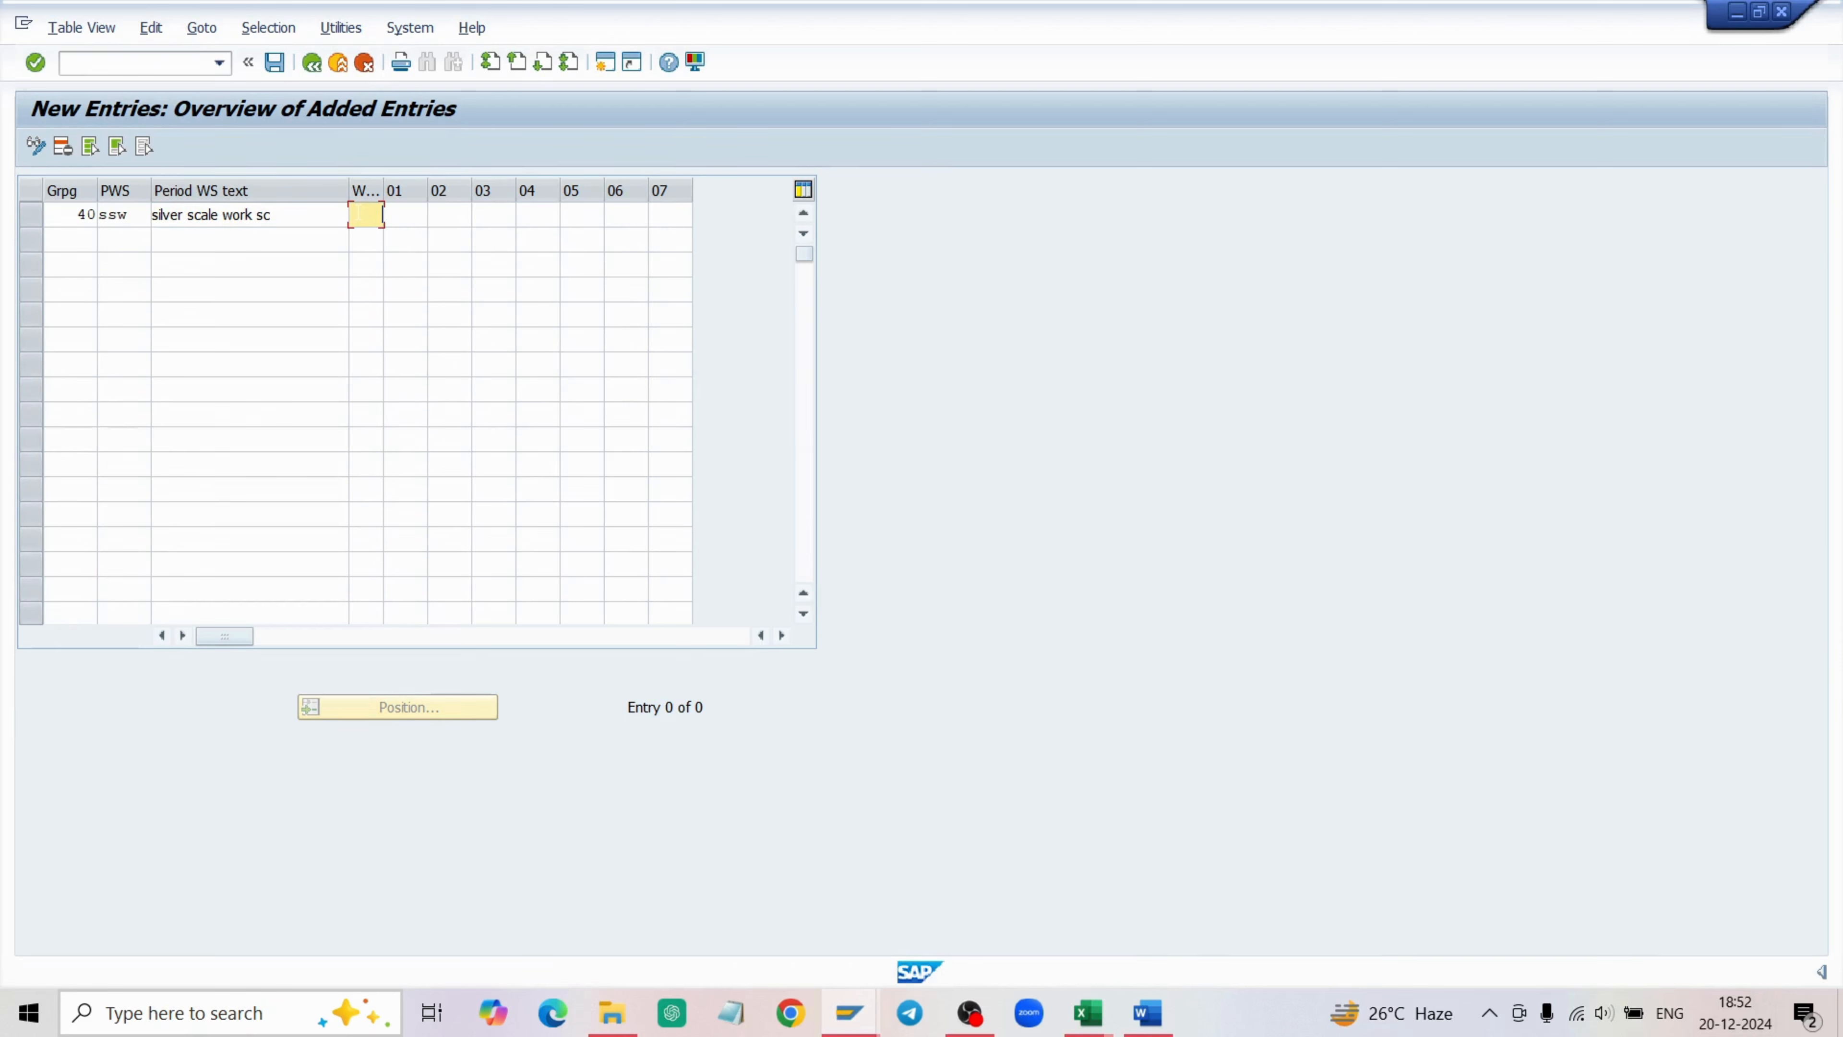
pyautogui.write('4')
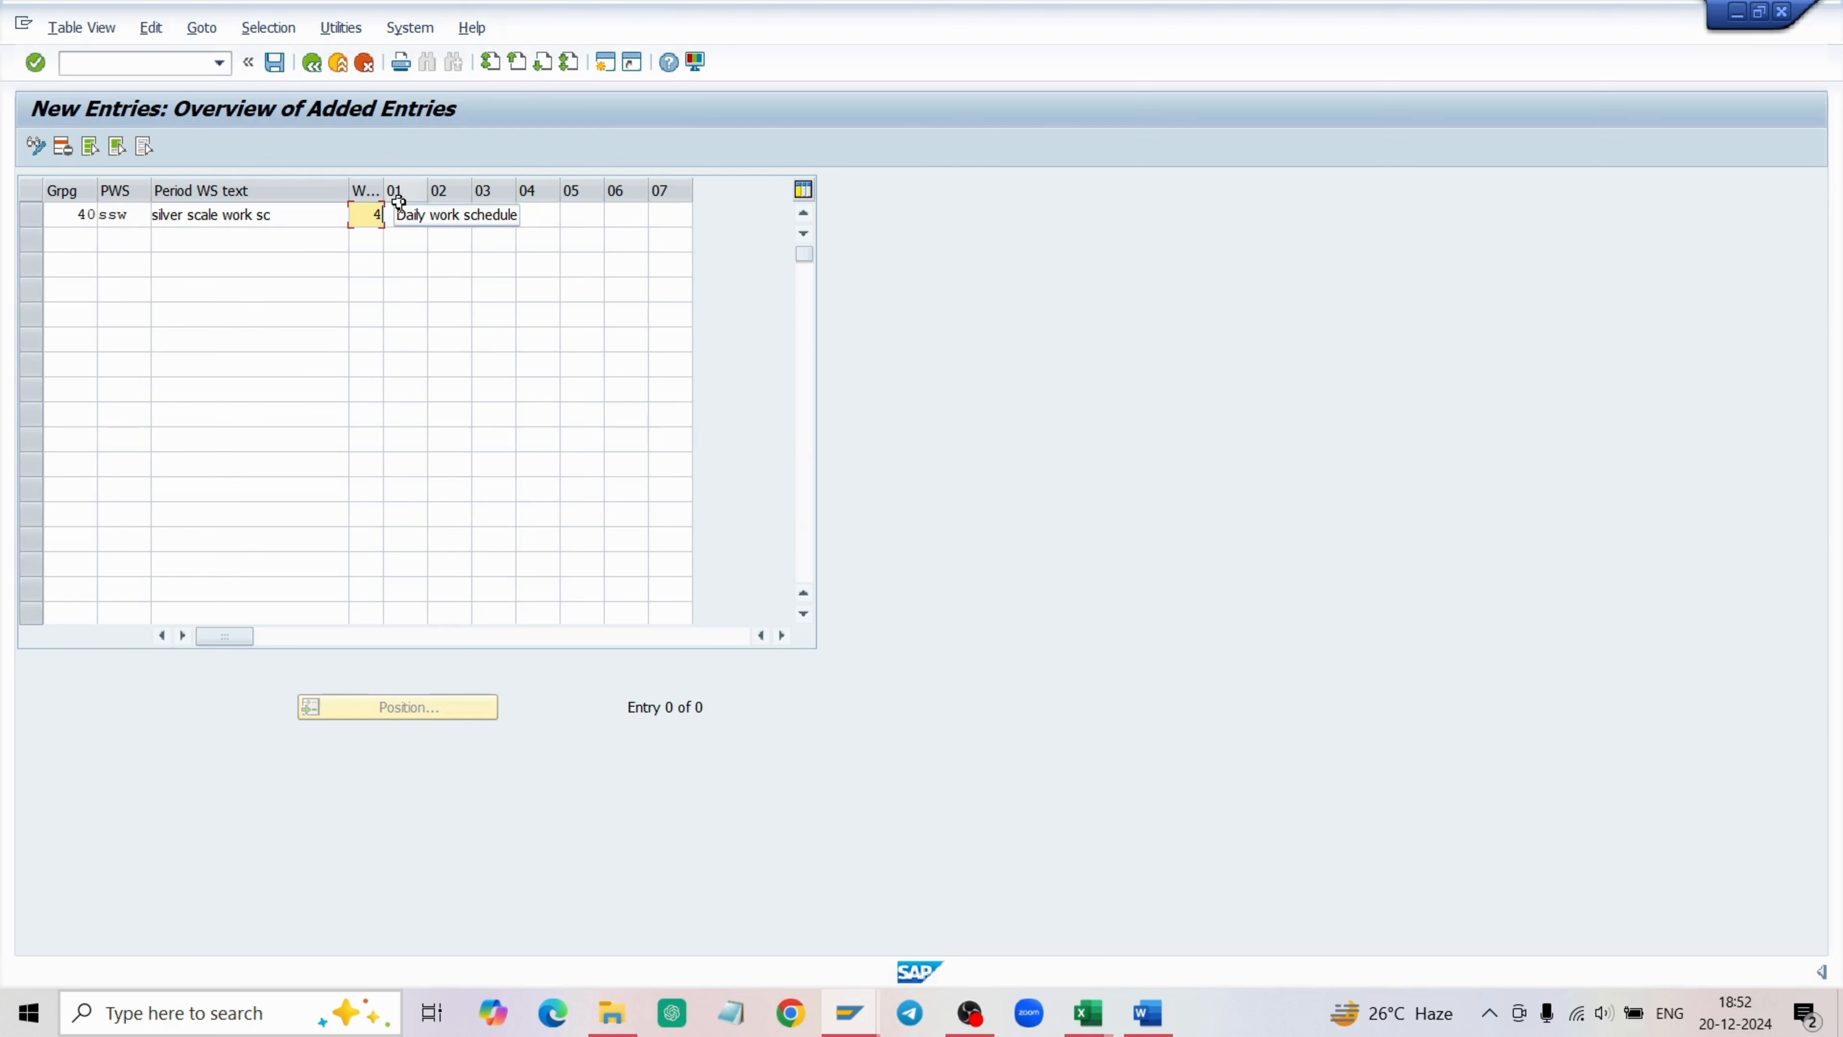
# Assign the daily work schedule NORM to days 01 and 02 of the new ssw entry.
pyautogui.click(401, 213)
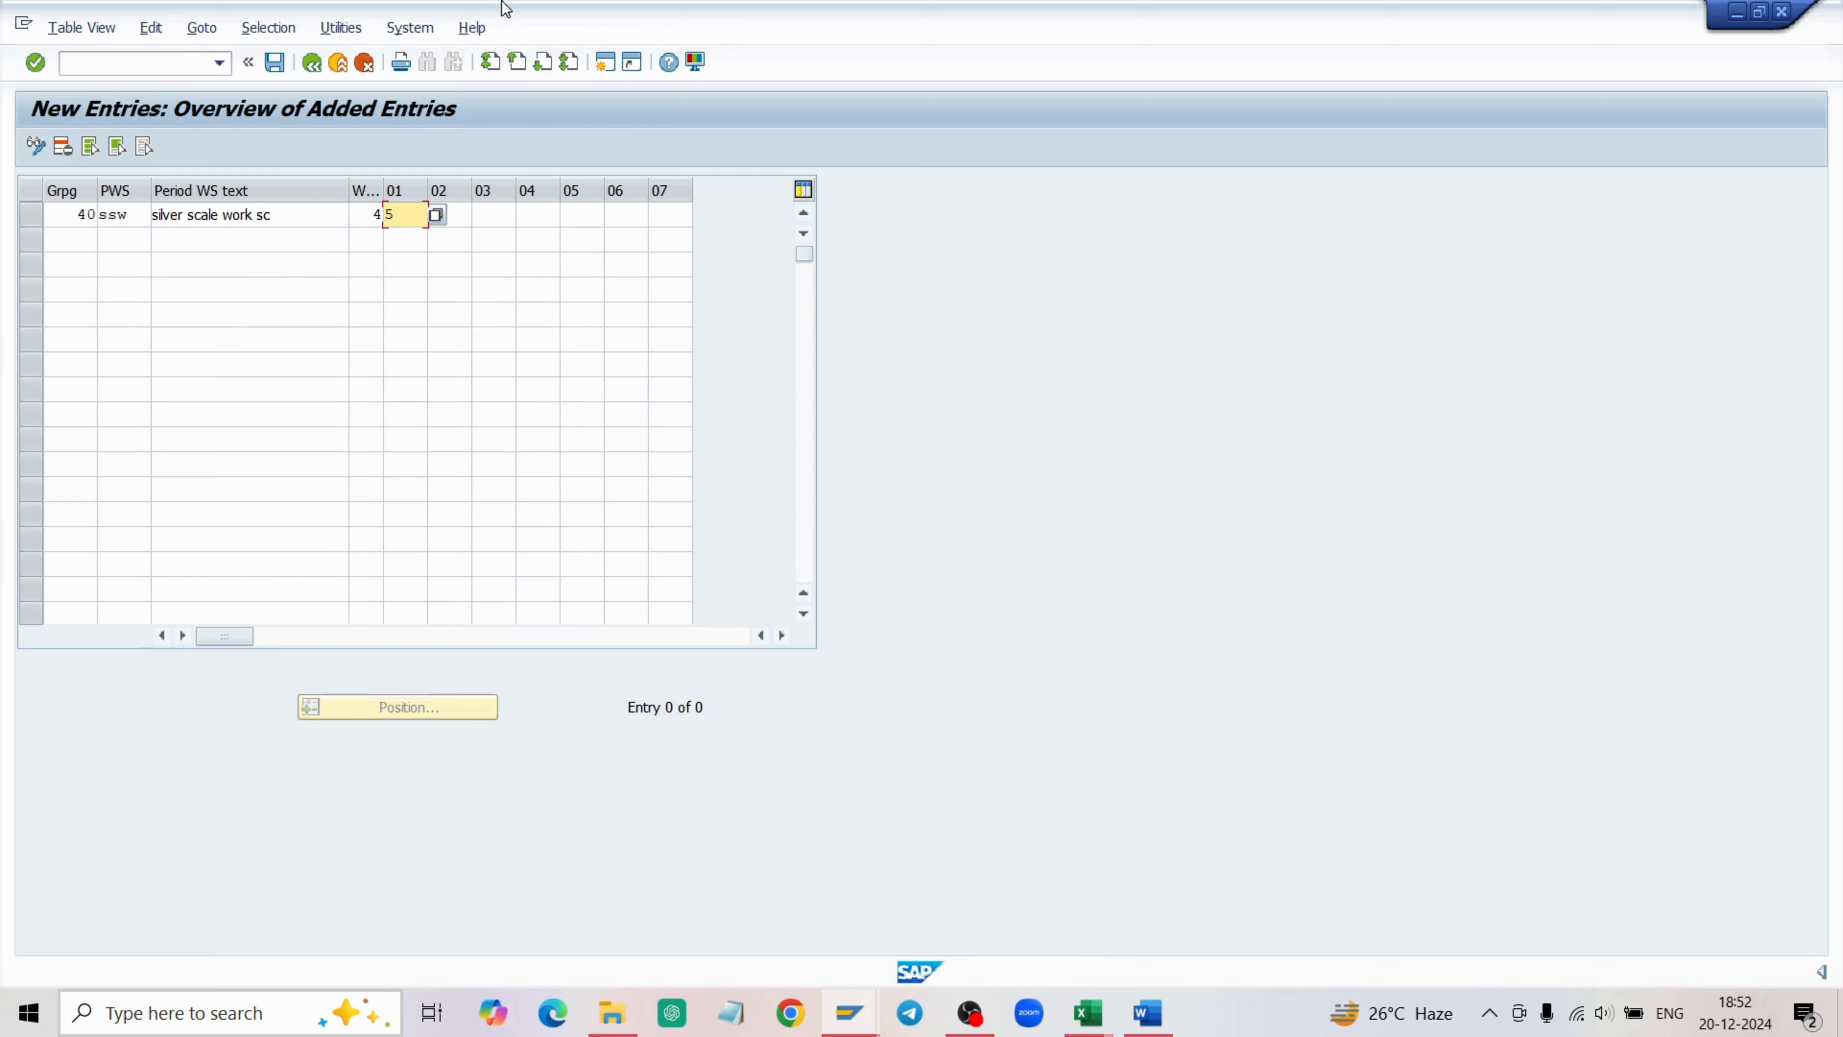
pyautogui.click(436, 215)
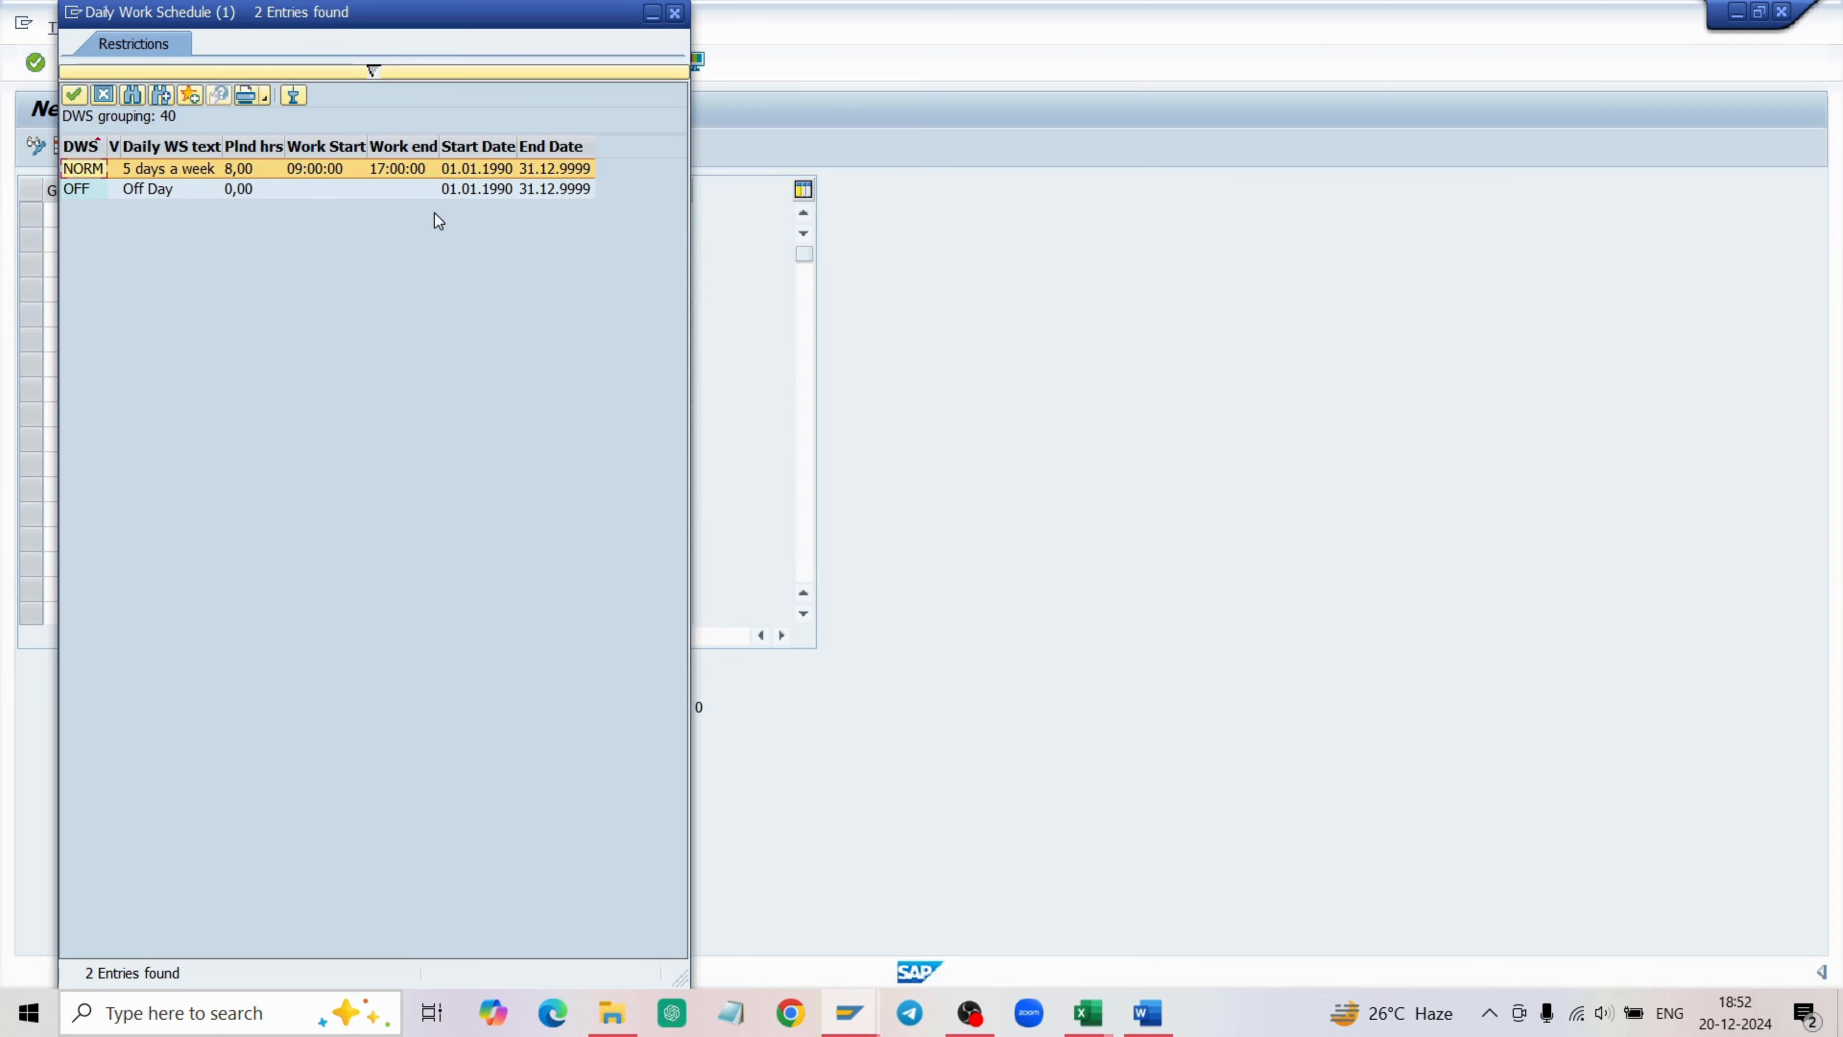
pyautogui.doubleClick(90, 171)
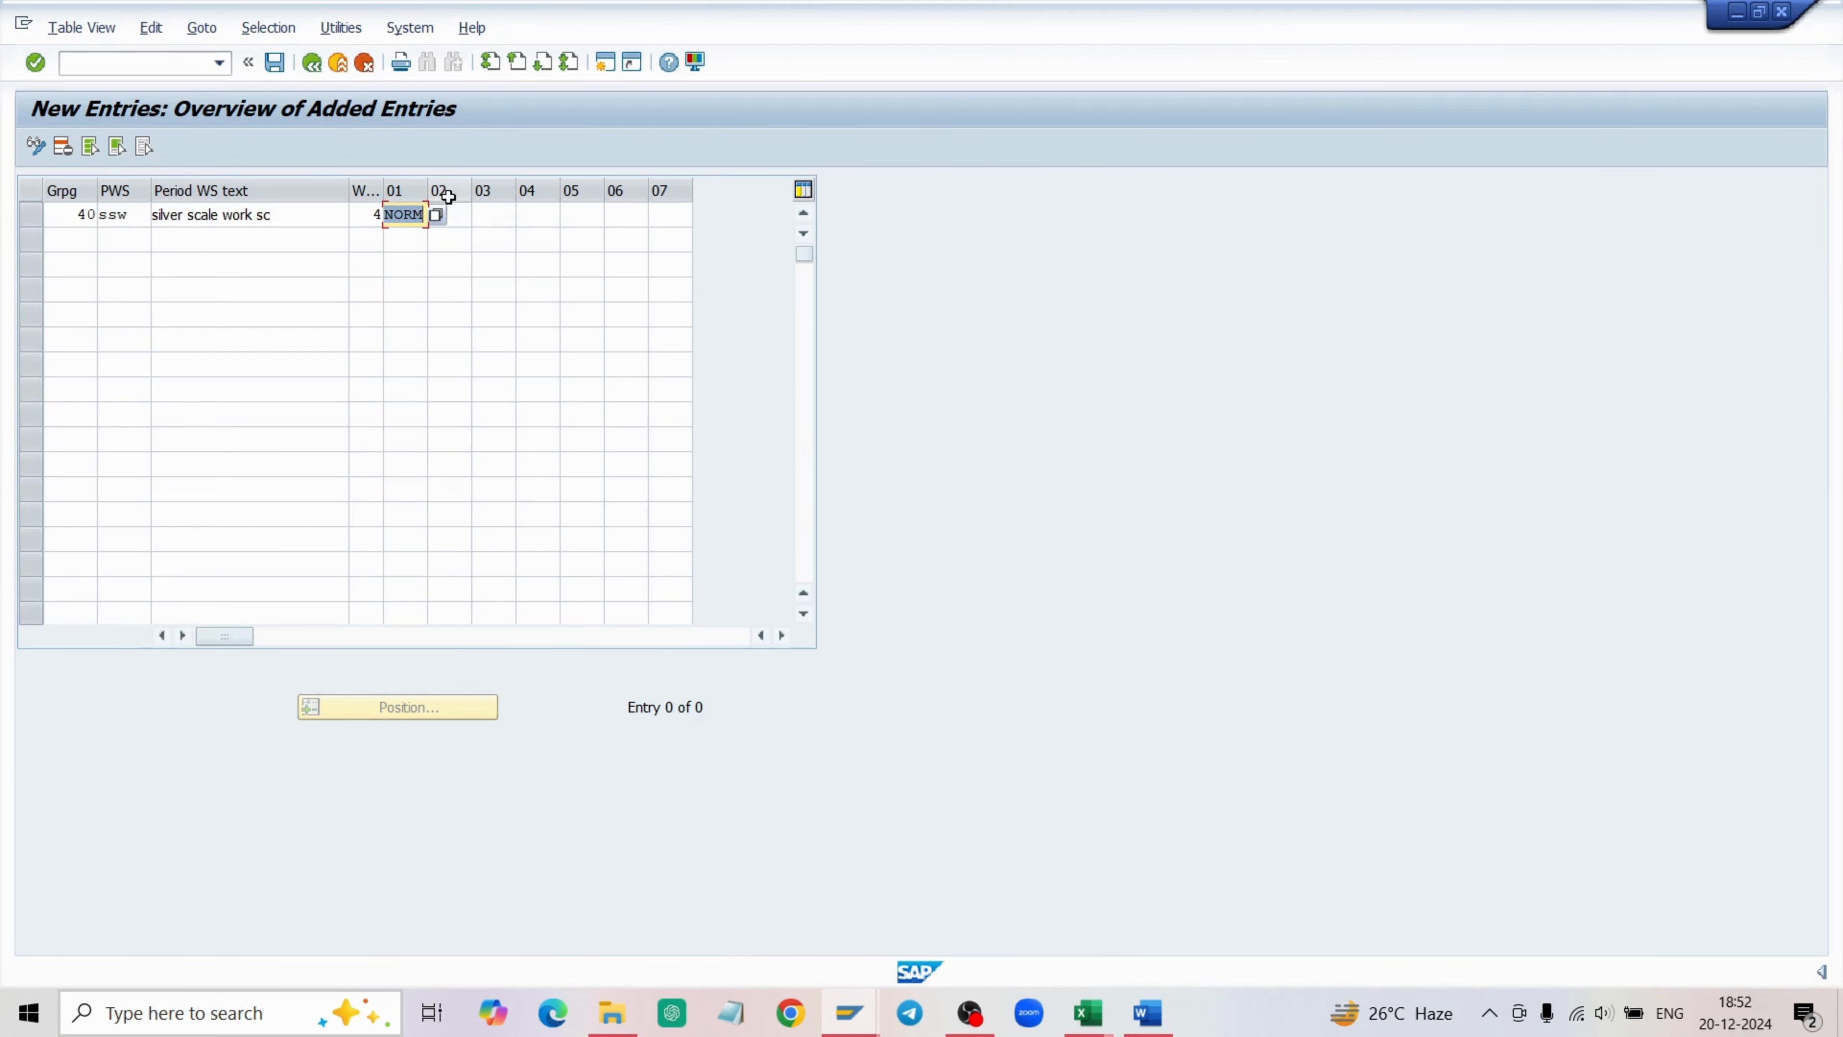
pyautogui.click(462, 210)
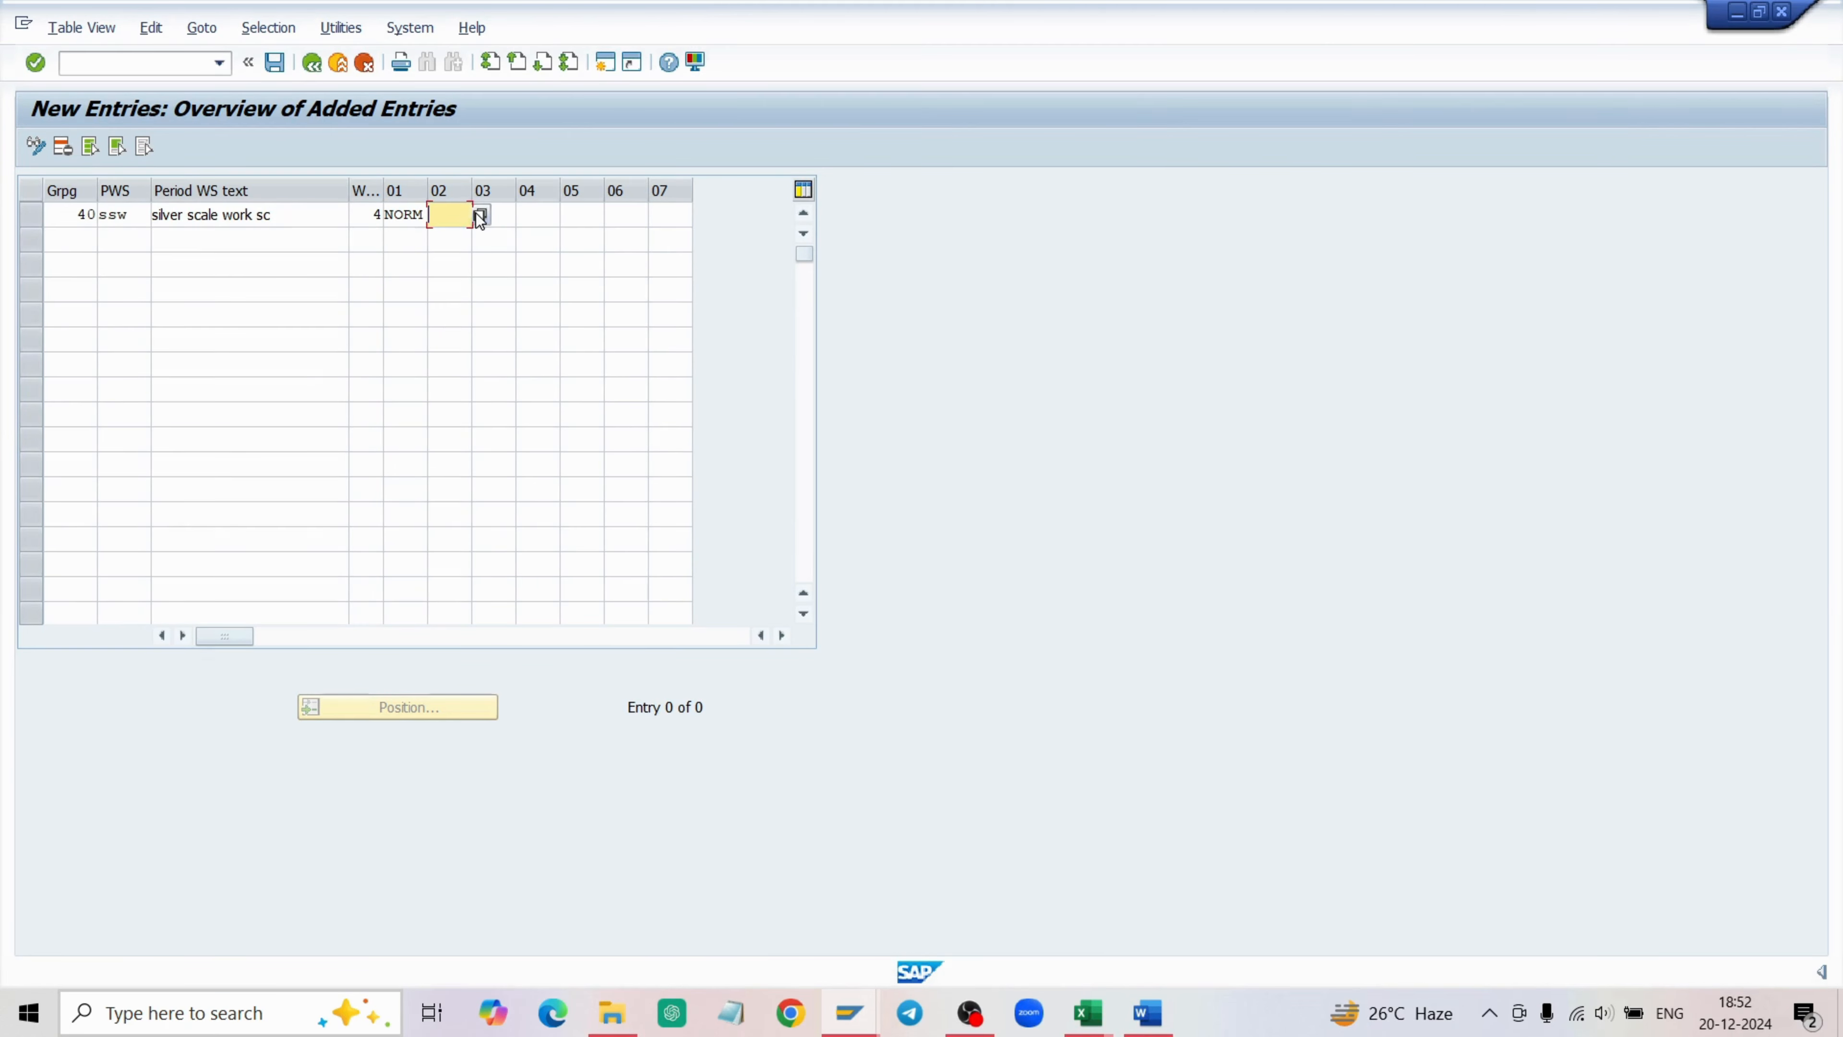
pyautogui.click(479, 215)
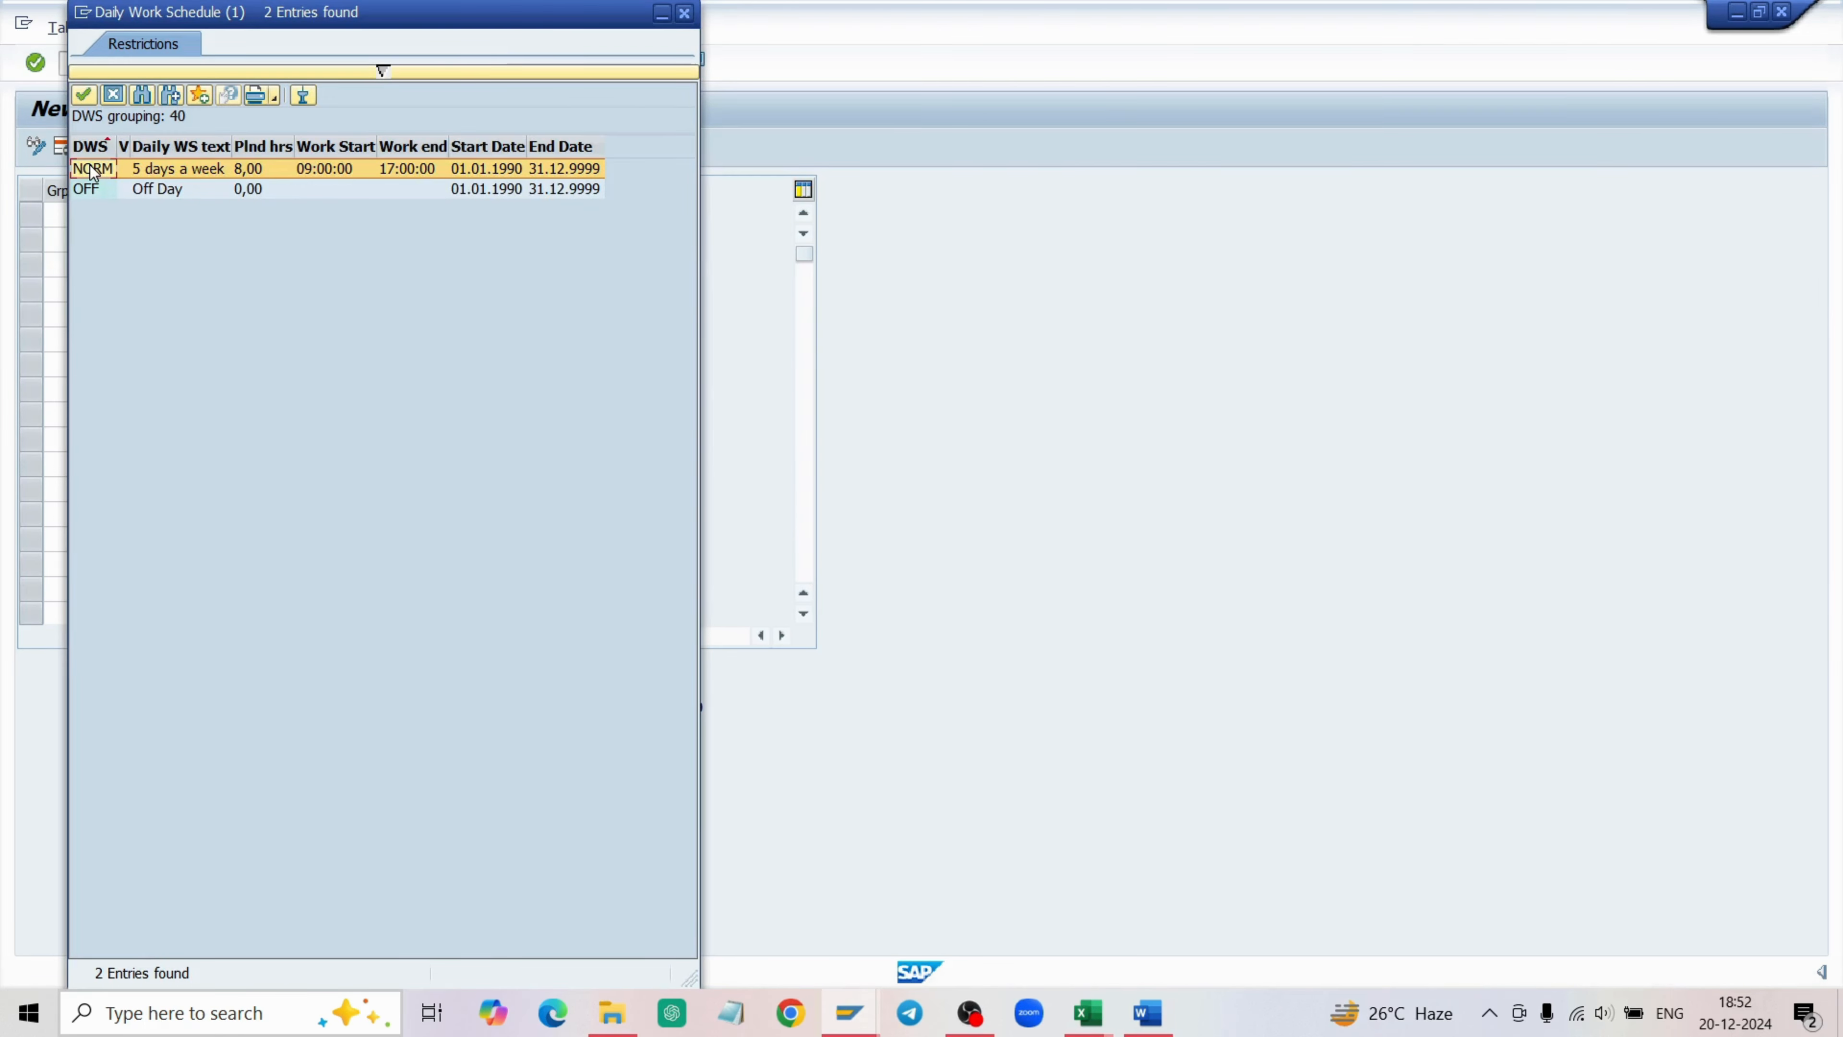
pyautogui.doubleClick(90, 167)
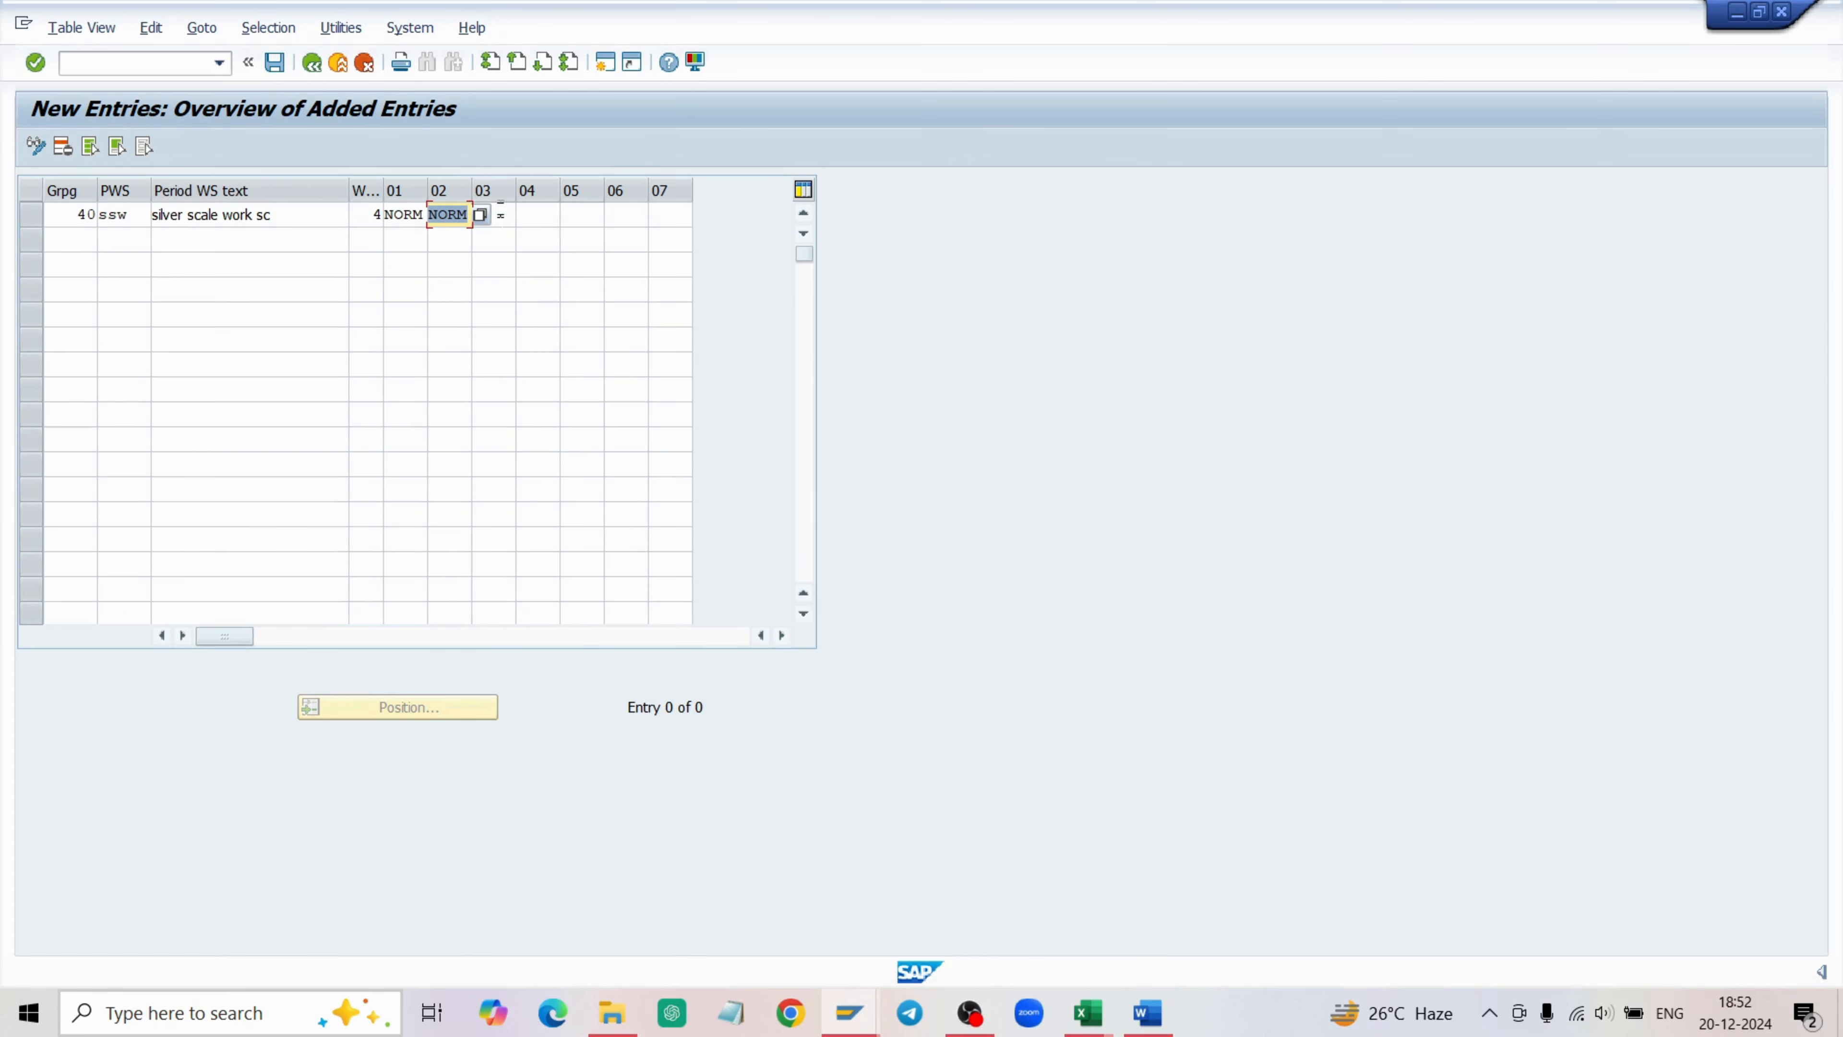
# Assign the daily work schedule NORM to days 03 and 04 of the ssw entry.
pyautogui.click(508, 215)
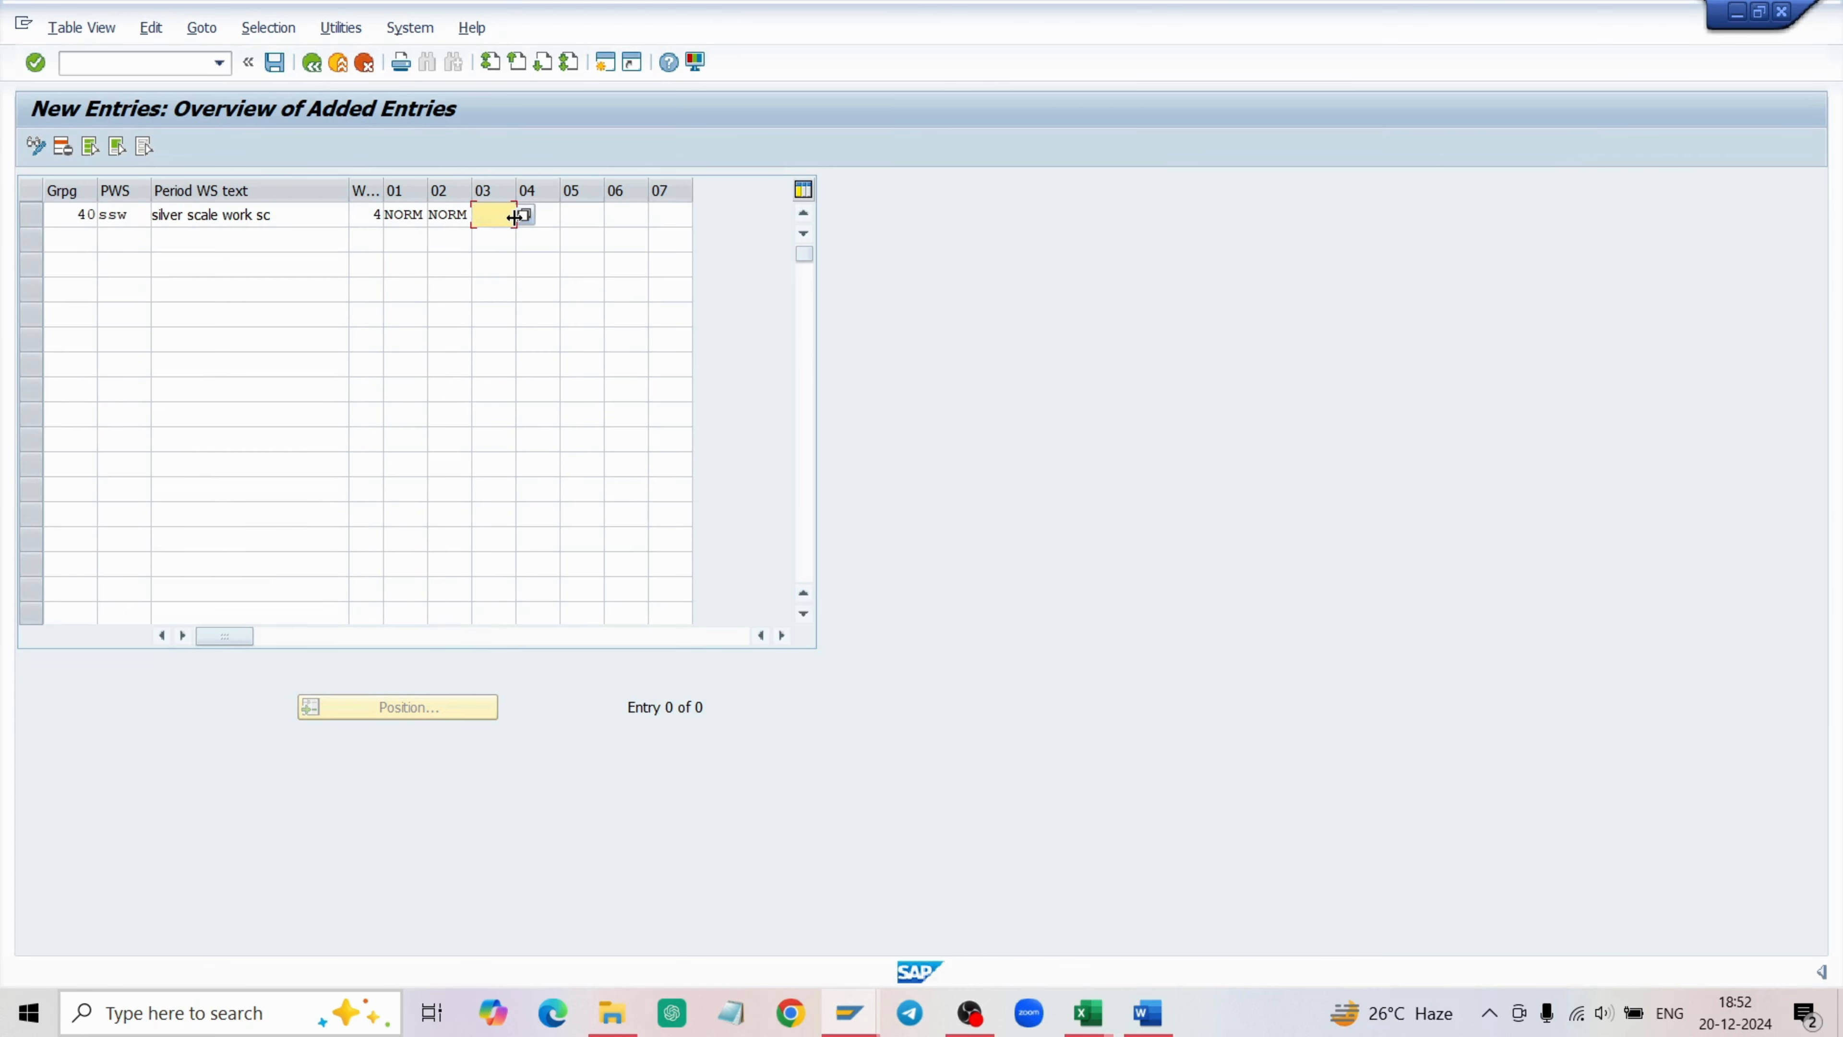
pyautogui.click(526, 216)
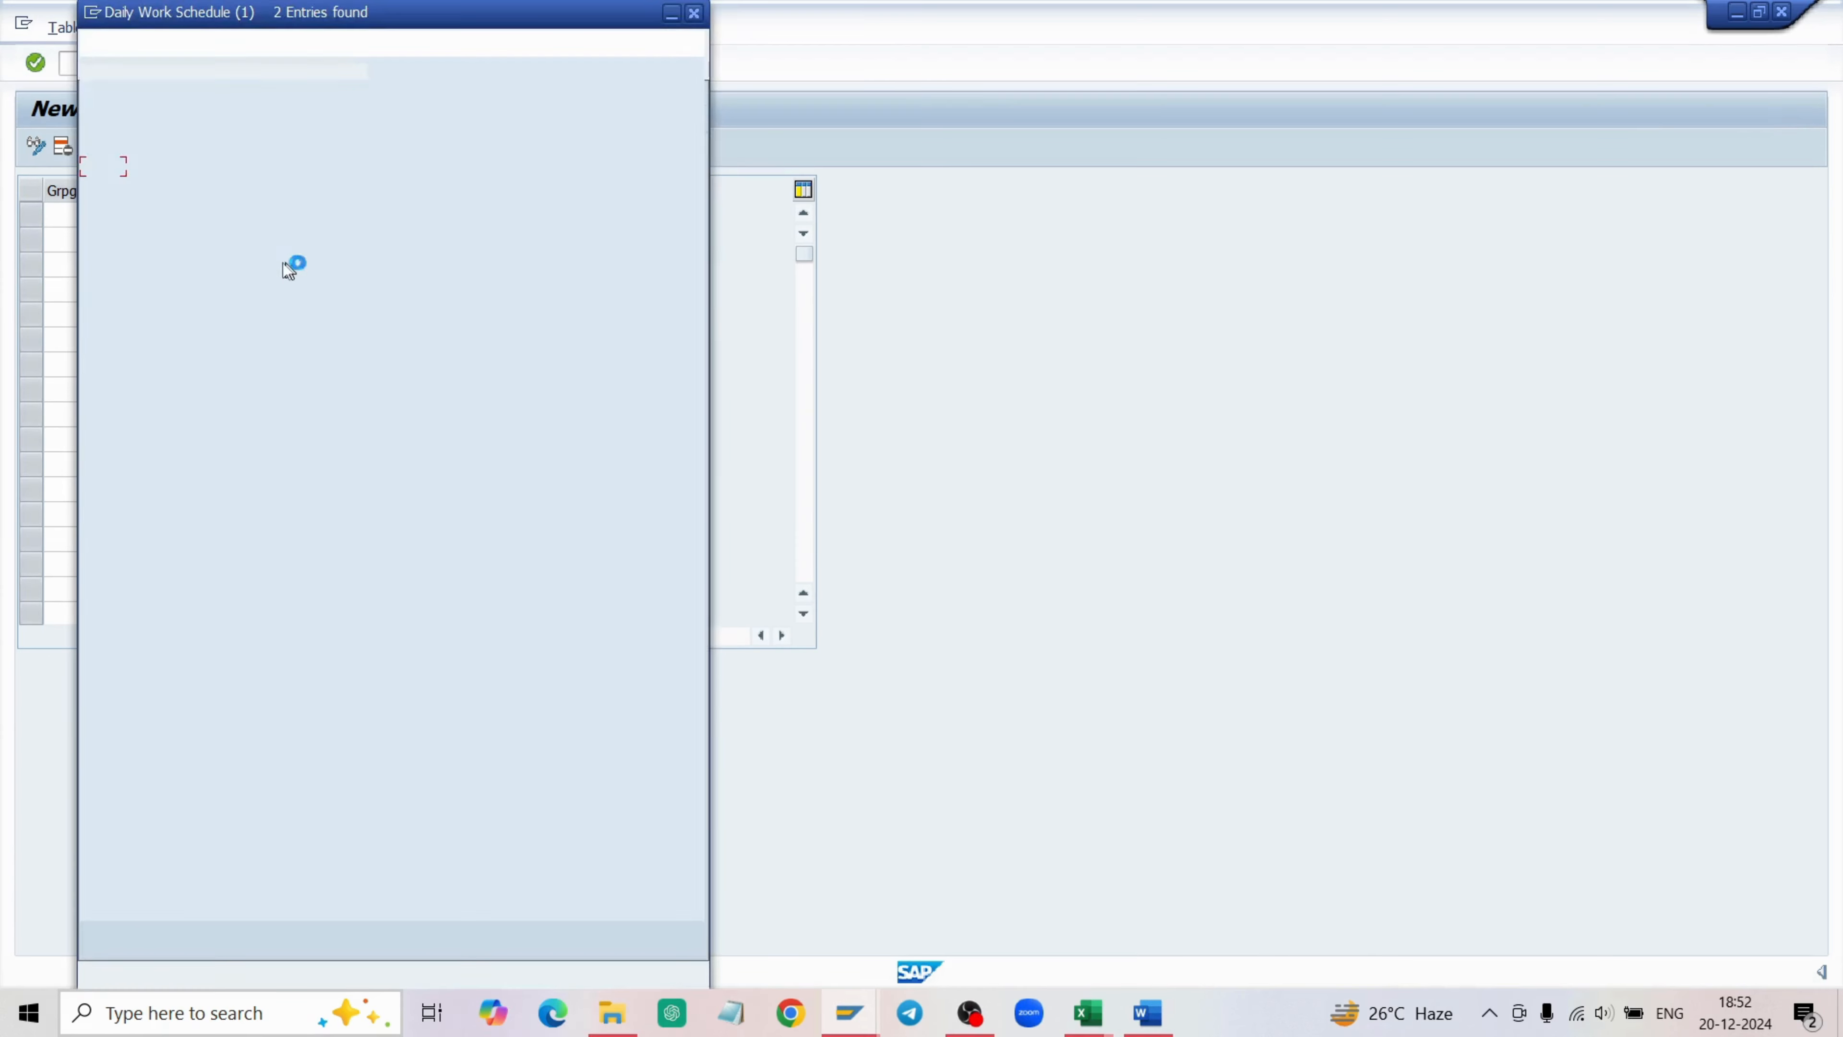
pyautogui.doubleClick(110, 169)
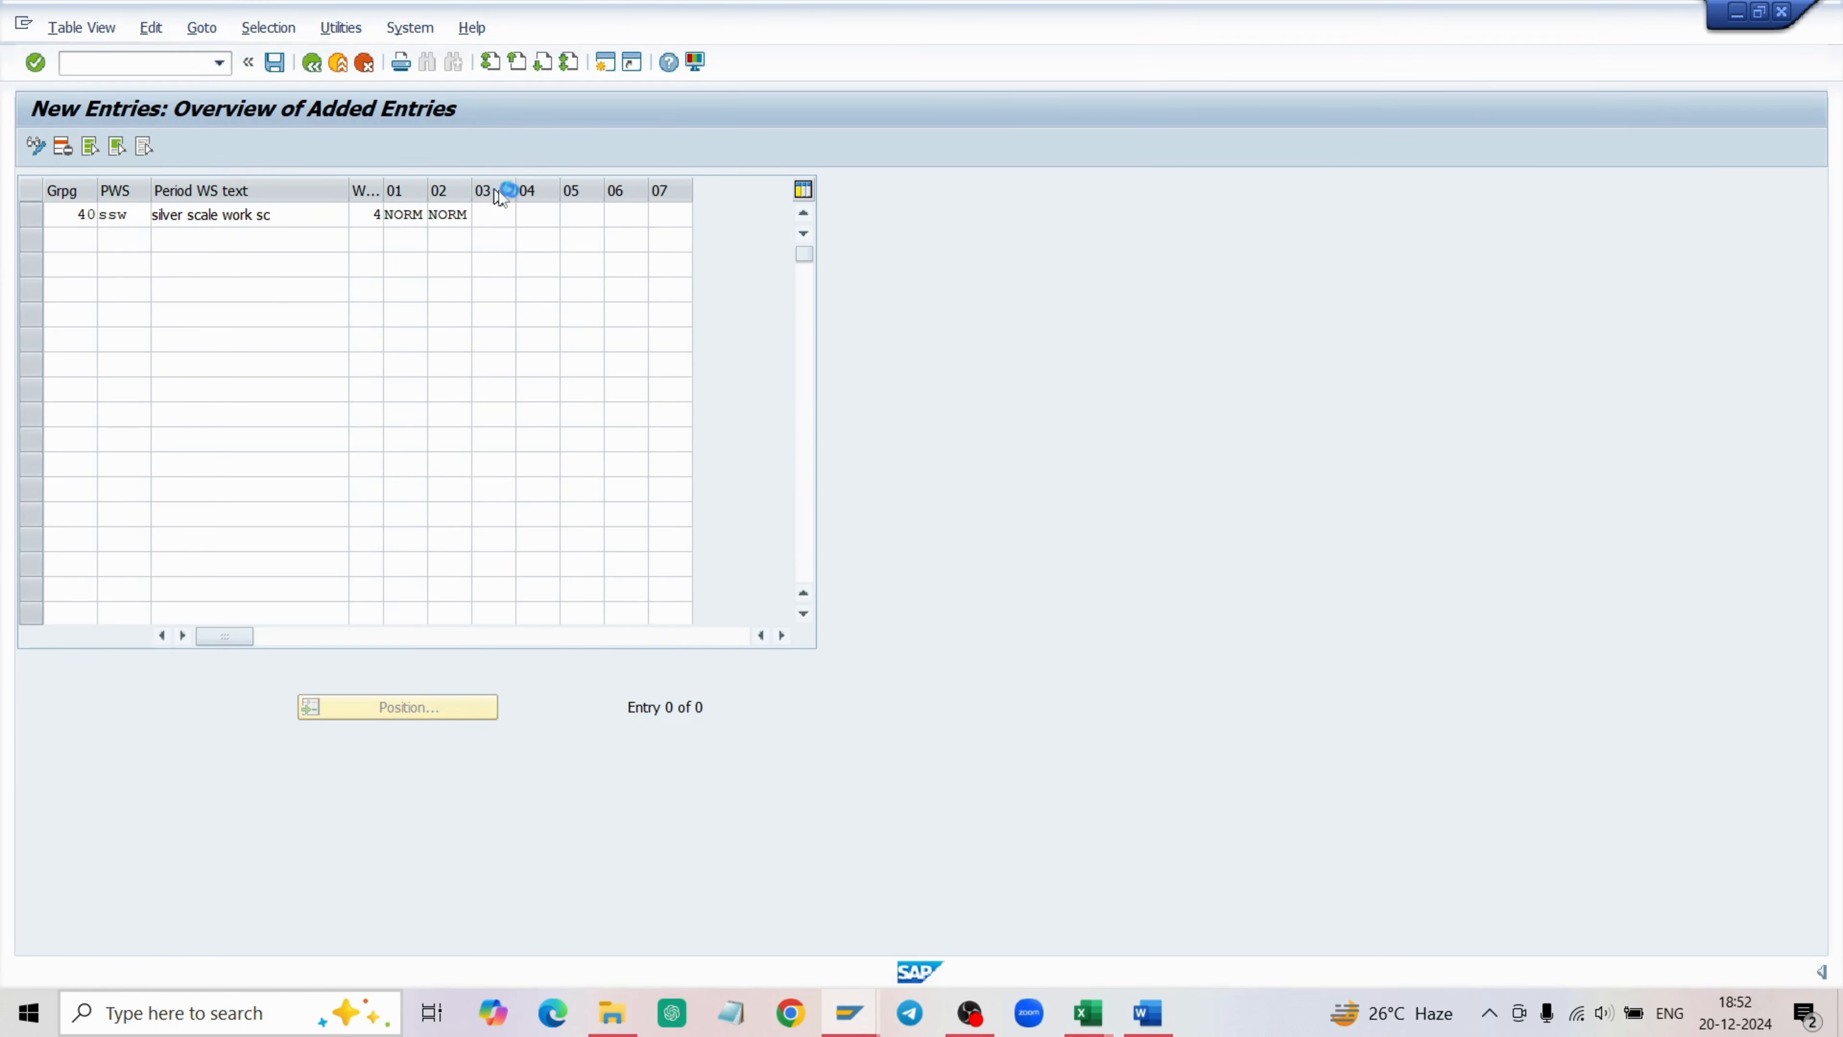
pyautogui.click(529, 215)
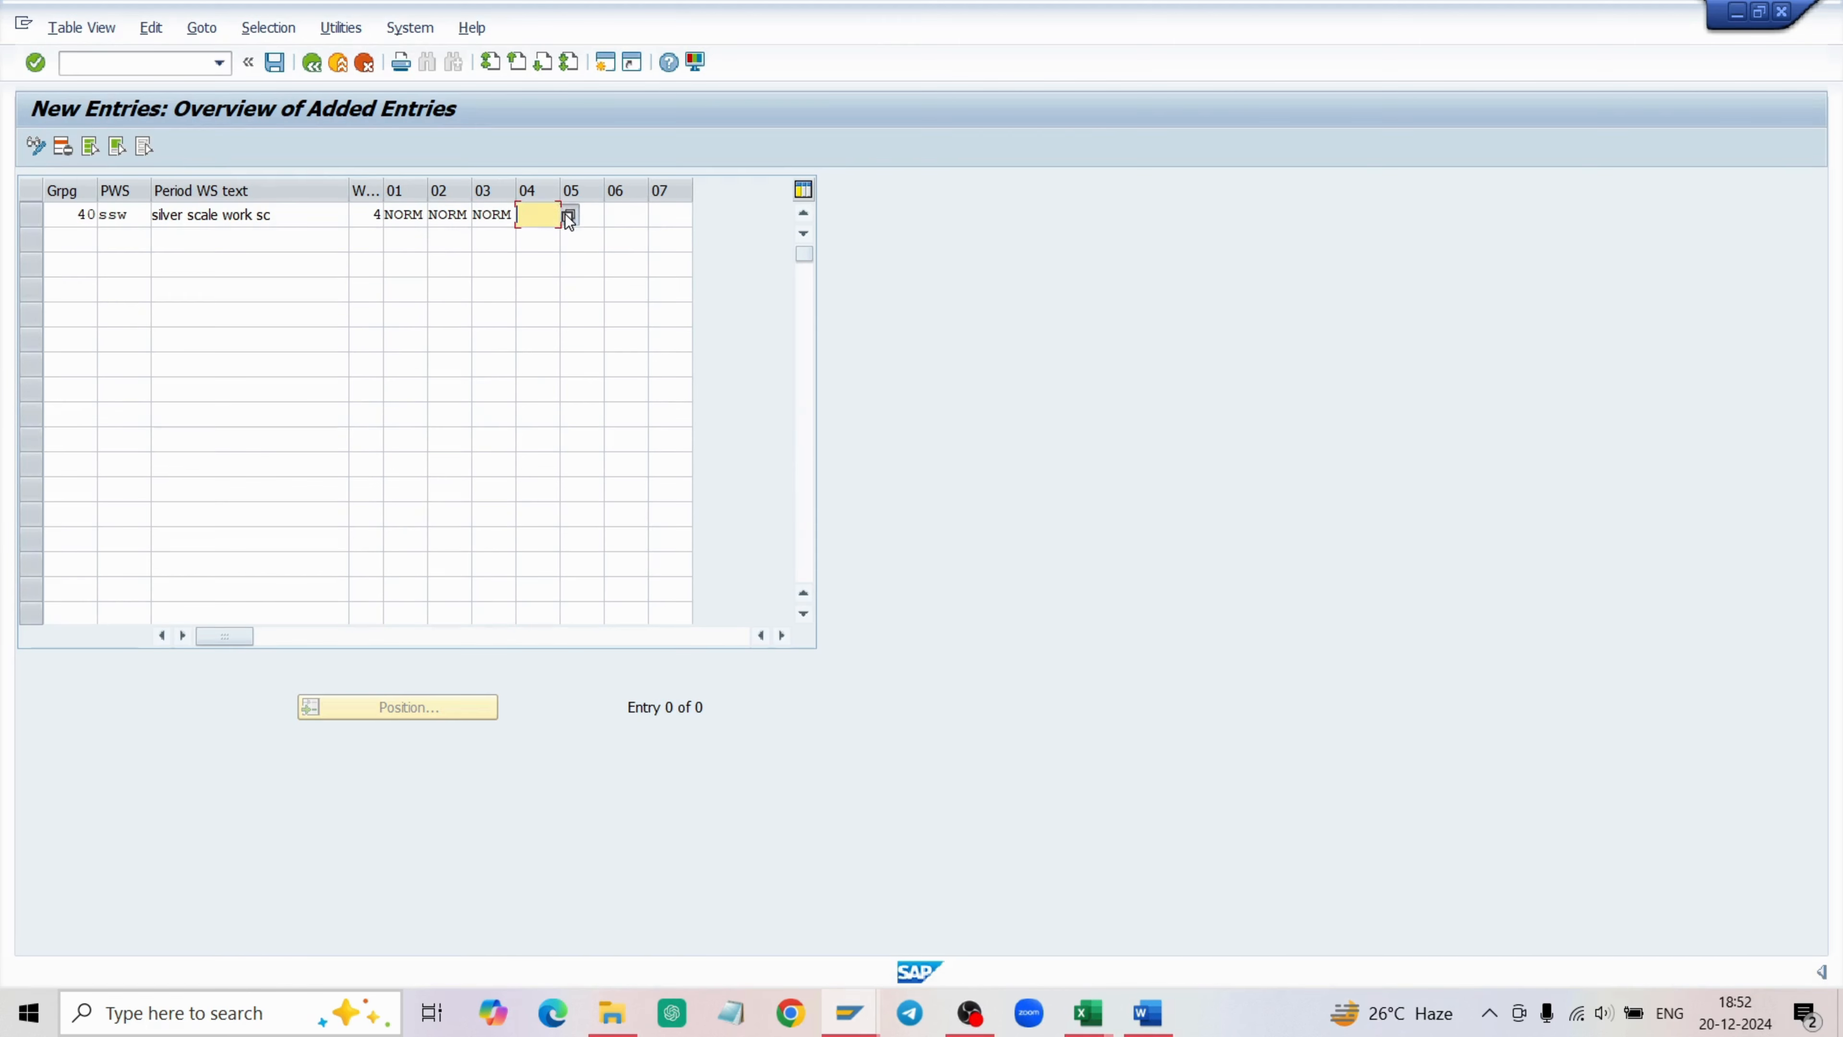
pyautogui.click(569, 216)
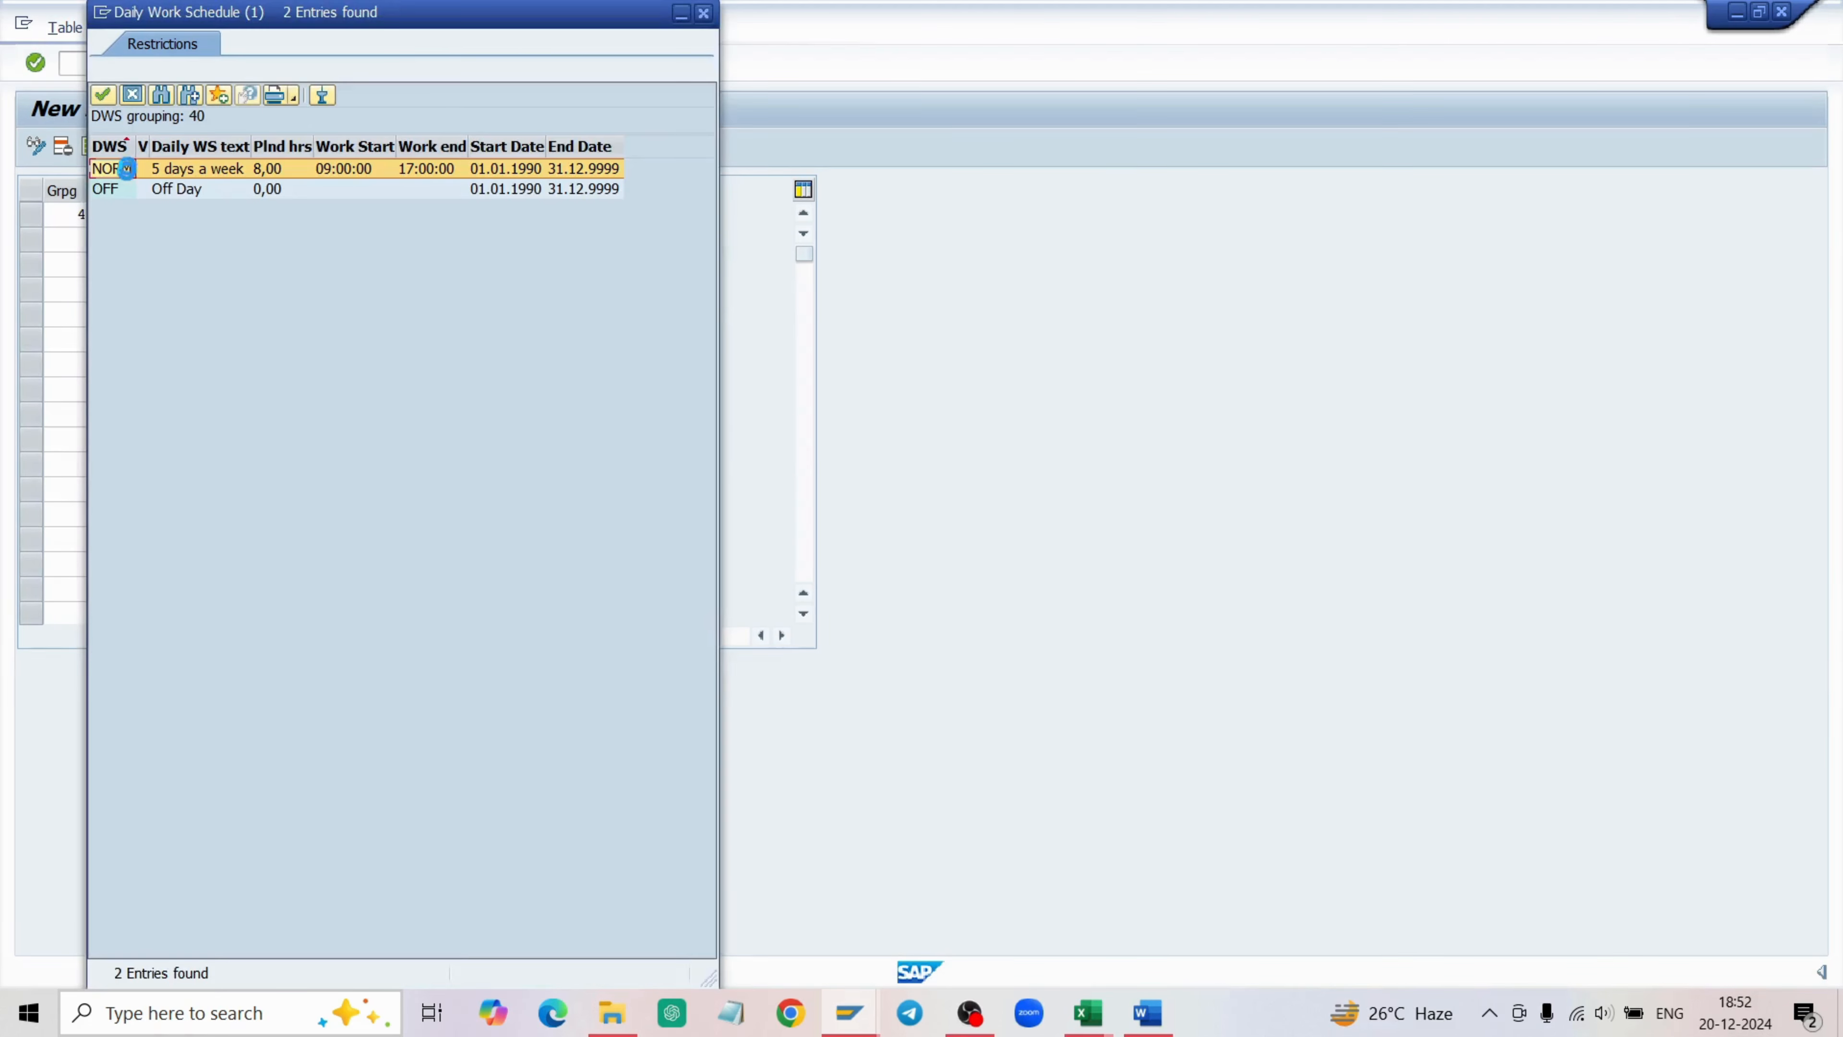
pyautogui.doubleClick(127, 168)
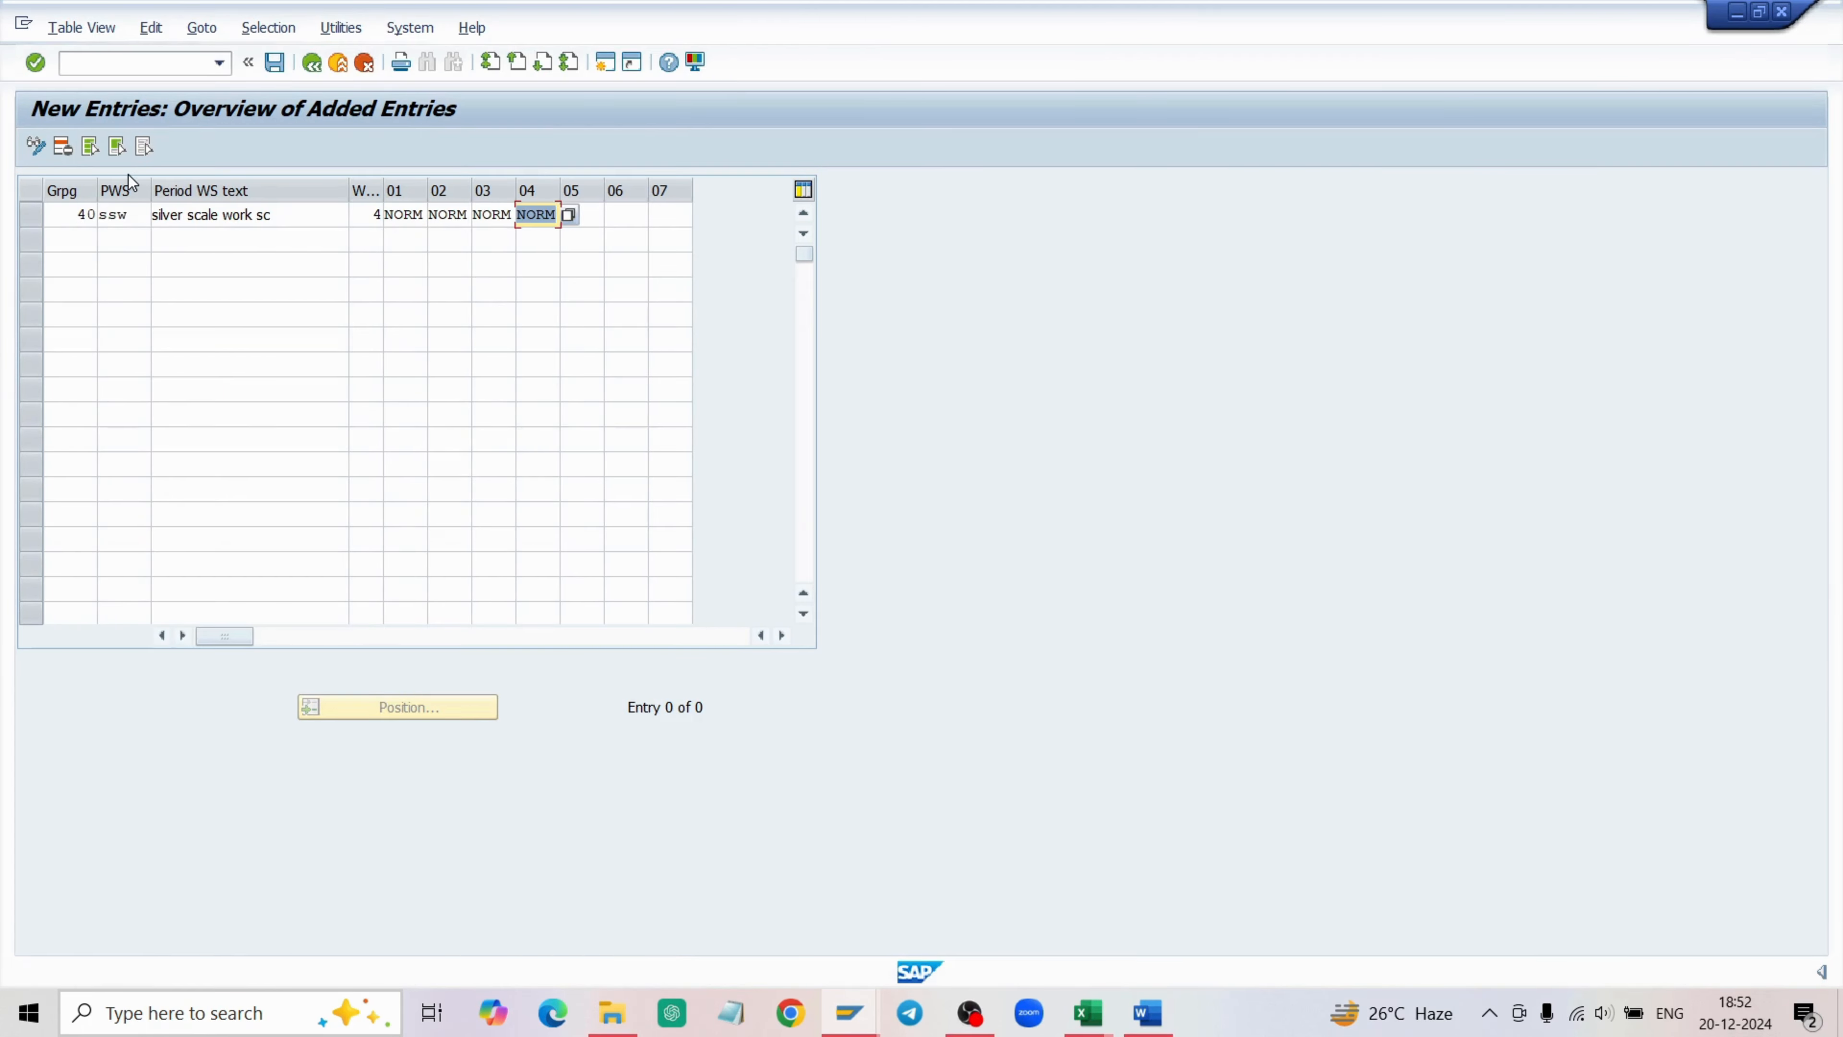
# Try to save the ssw entry, and discard it to return to the period work schedule overview.
pyautogui.click(275, 63)
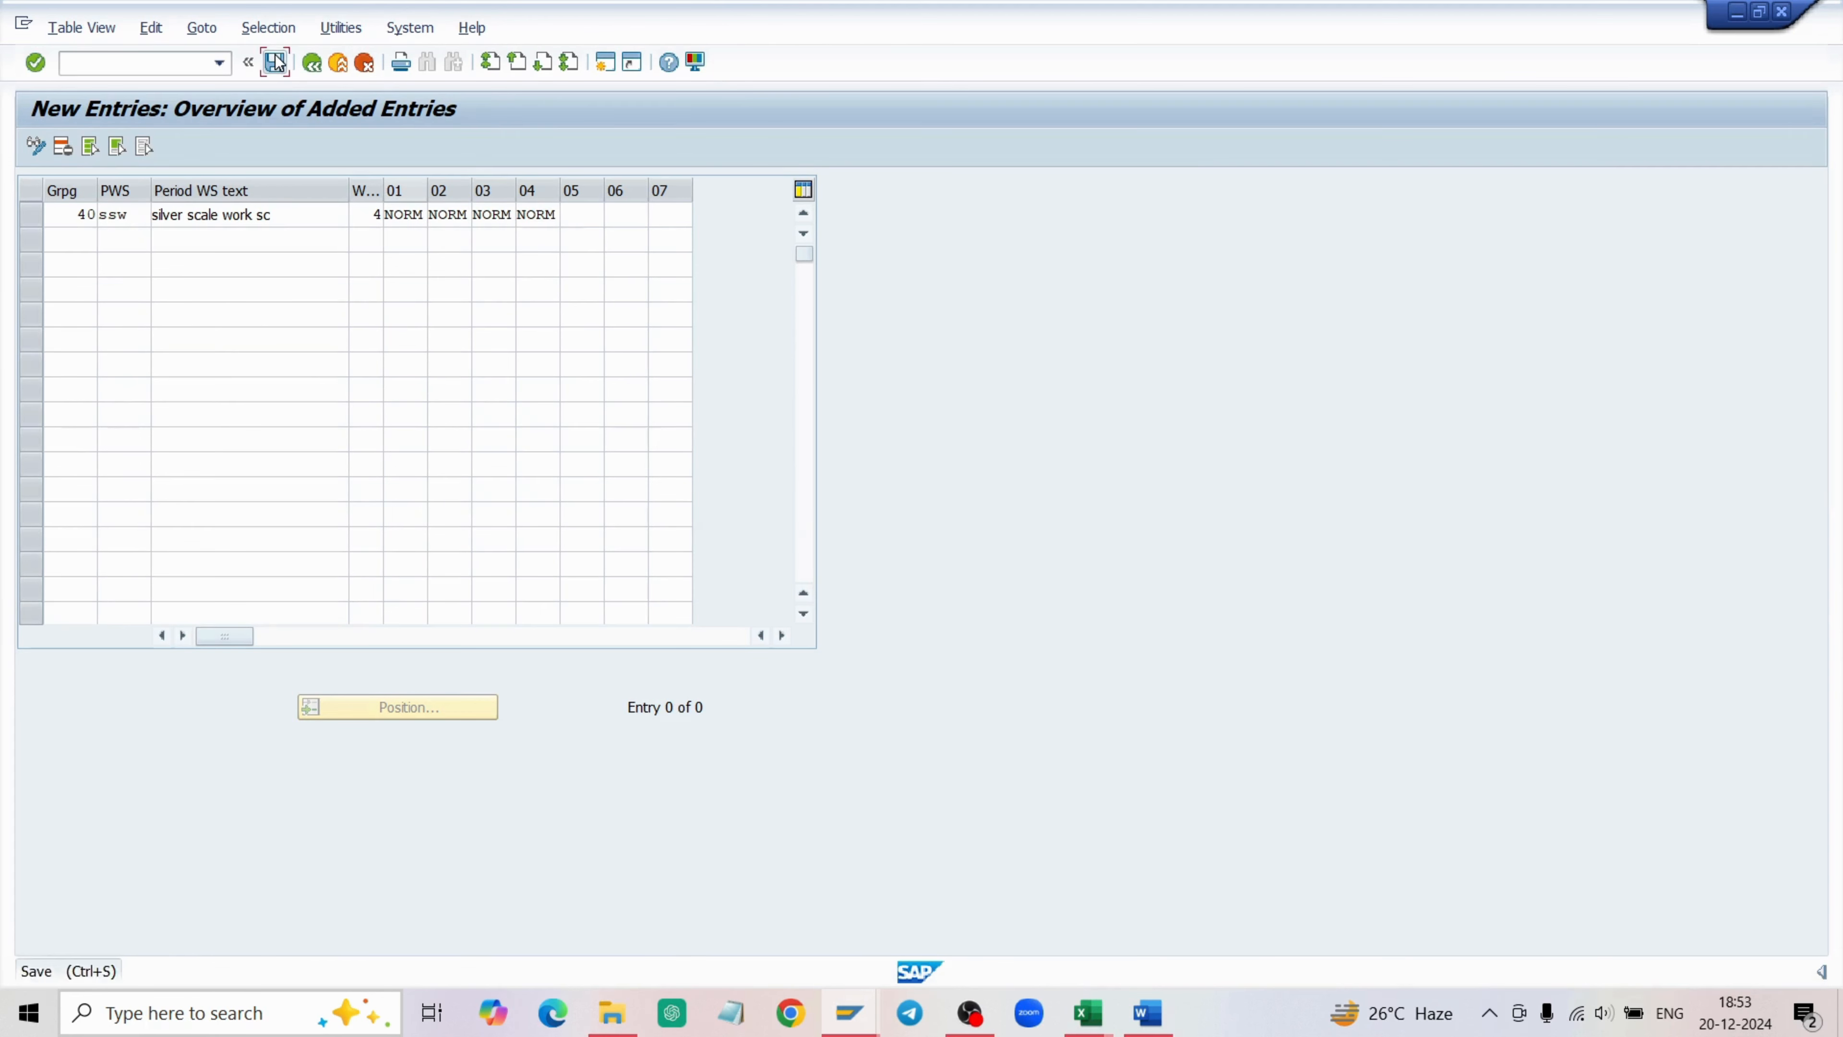
pyautogui.click(276, 62)
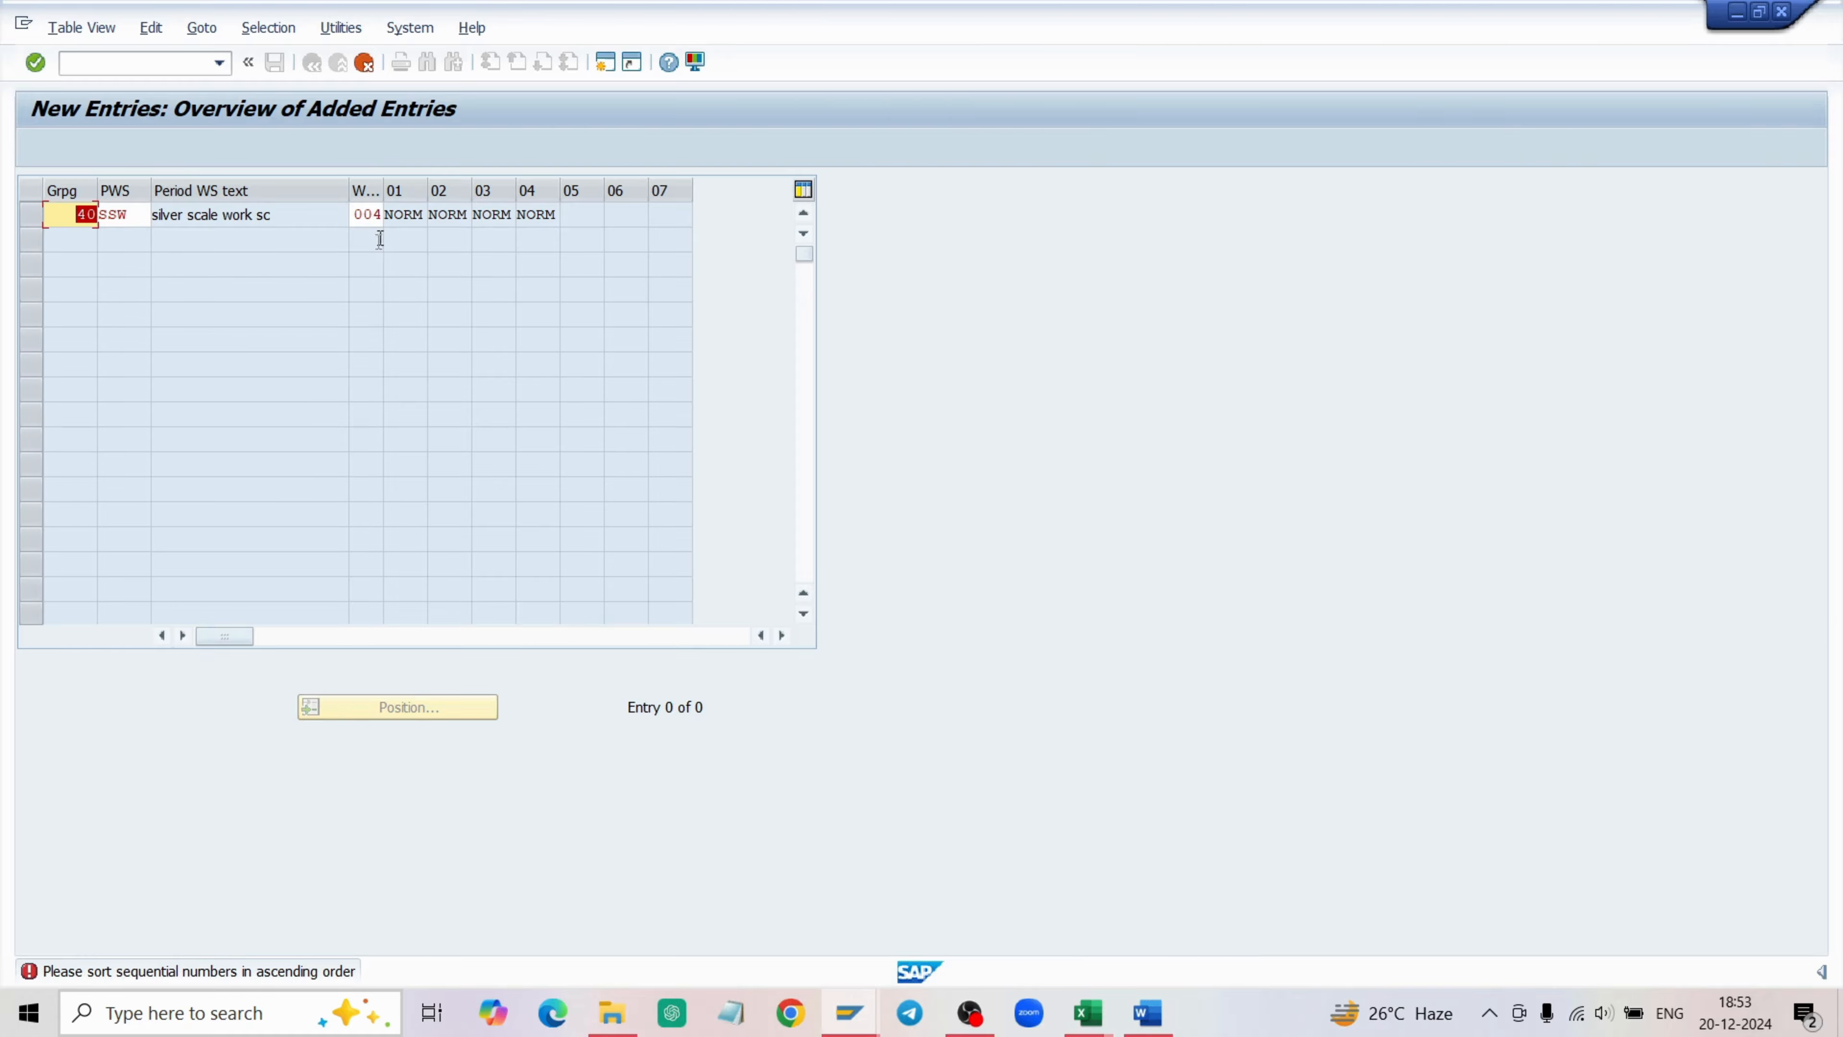
pyautogui.click(363, 64)
pyautogui.click(371, 436)
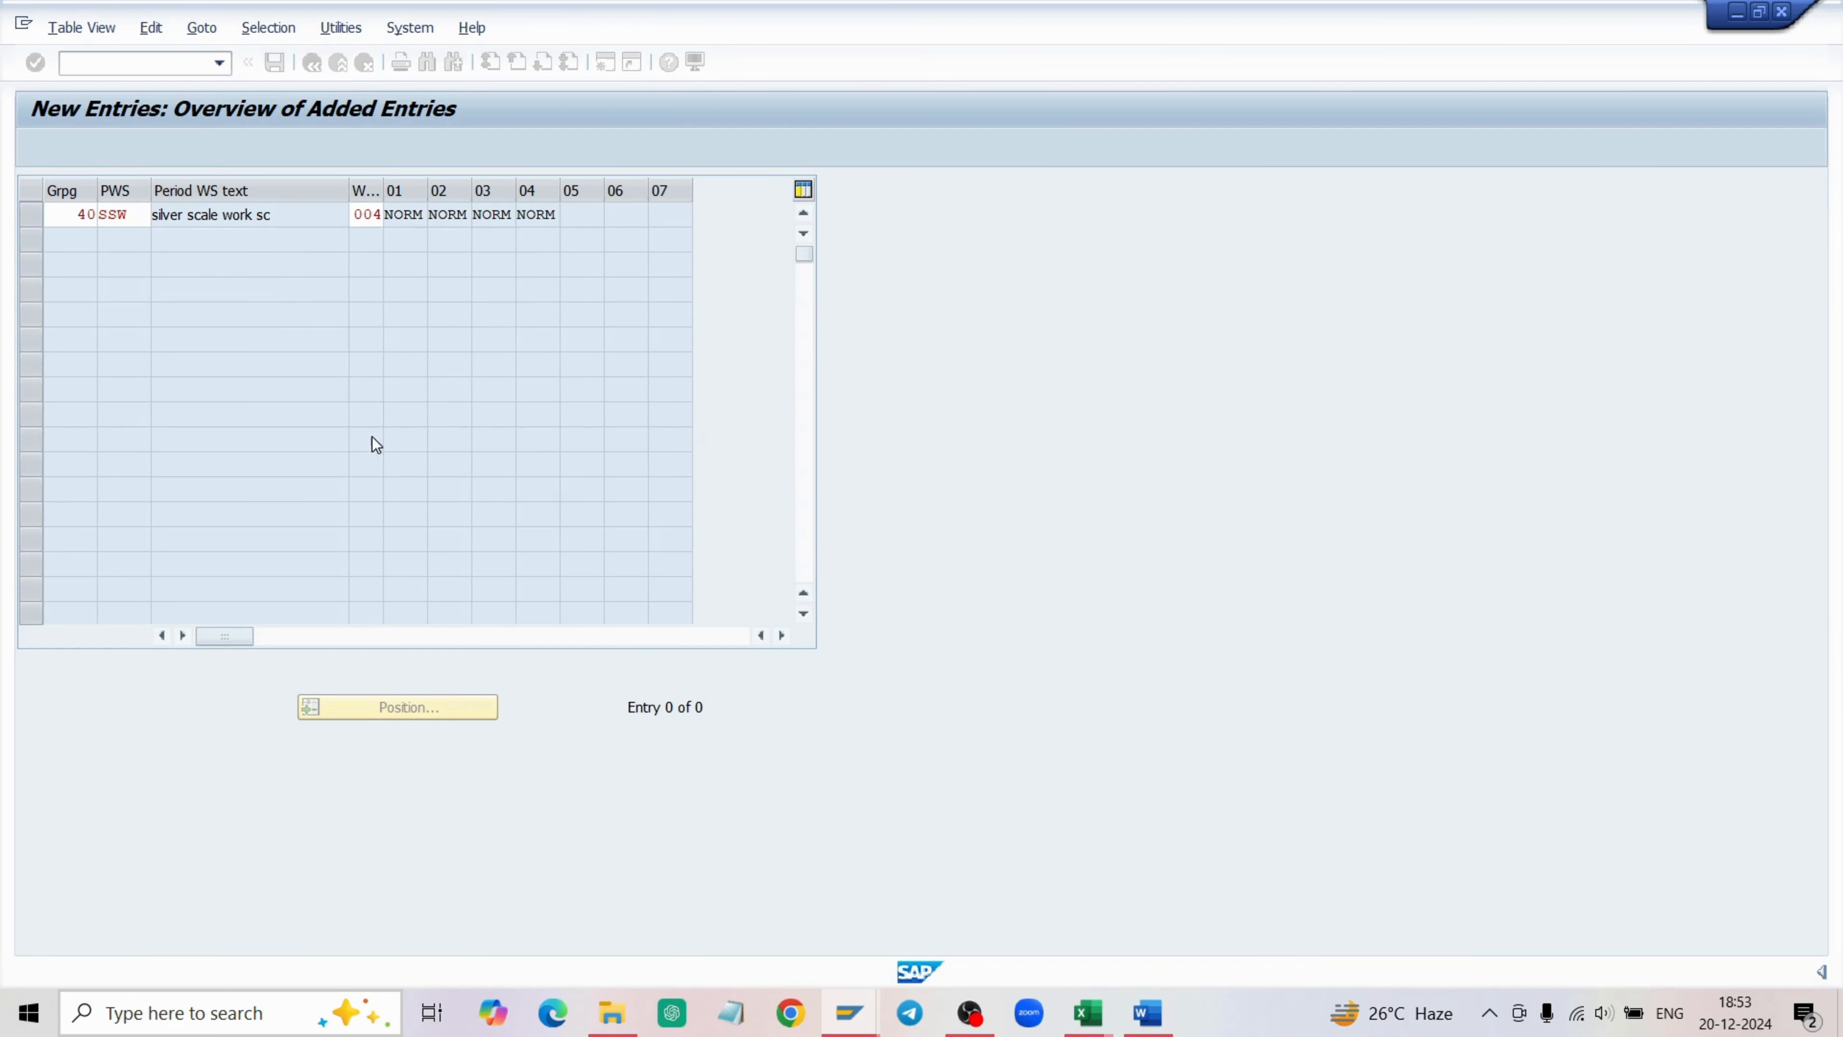
pyautogui.click(321, 65)
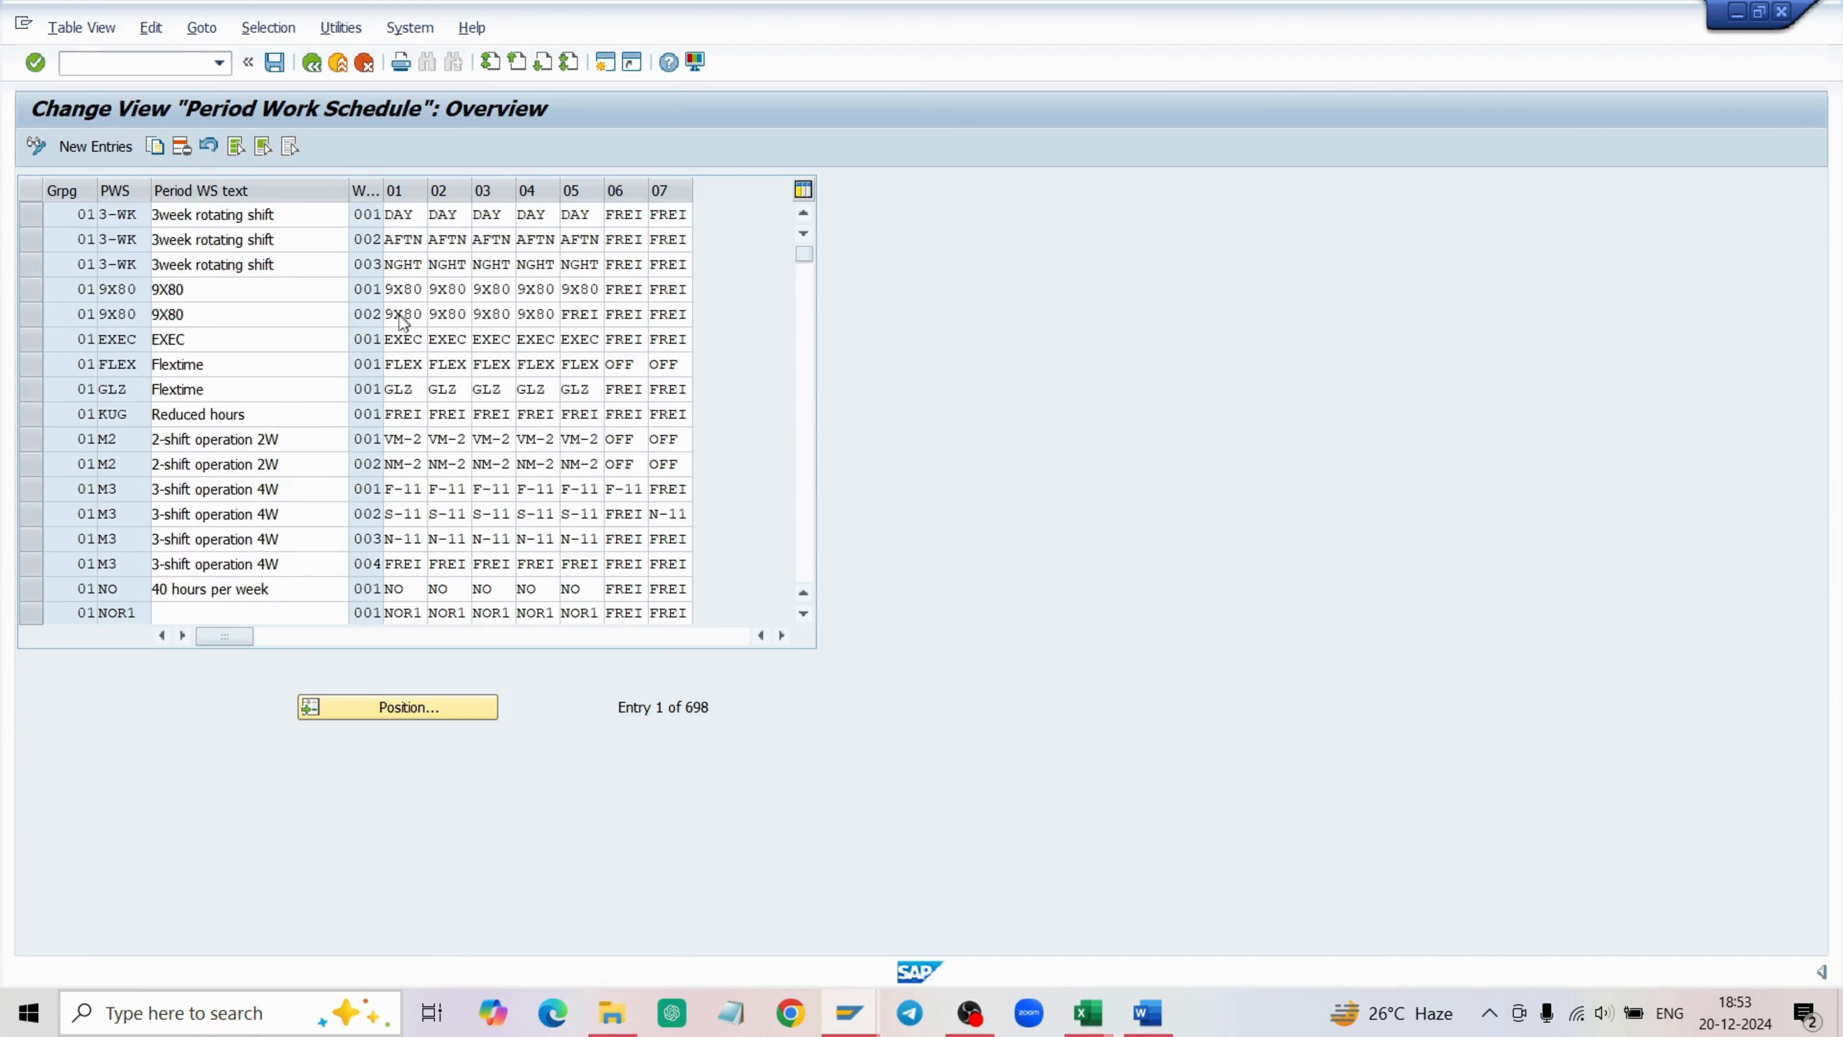
# Look up the grouping 40 period work schedule and compare its week number and daily assignments with those of neighbouring groupings.
pyautogui.scroll(-7, 421, 310)
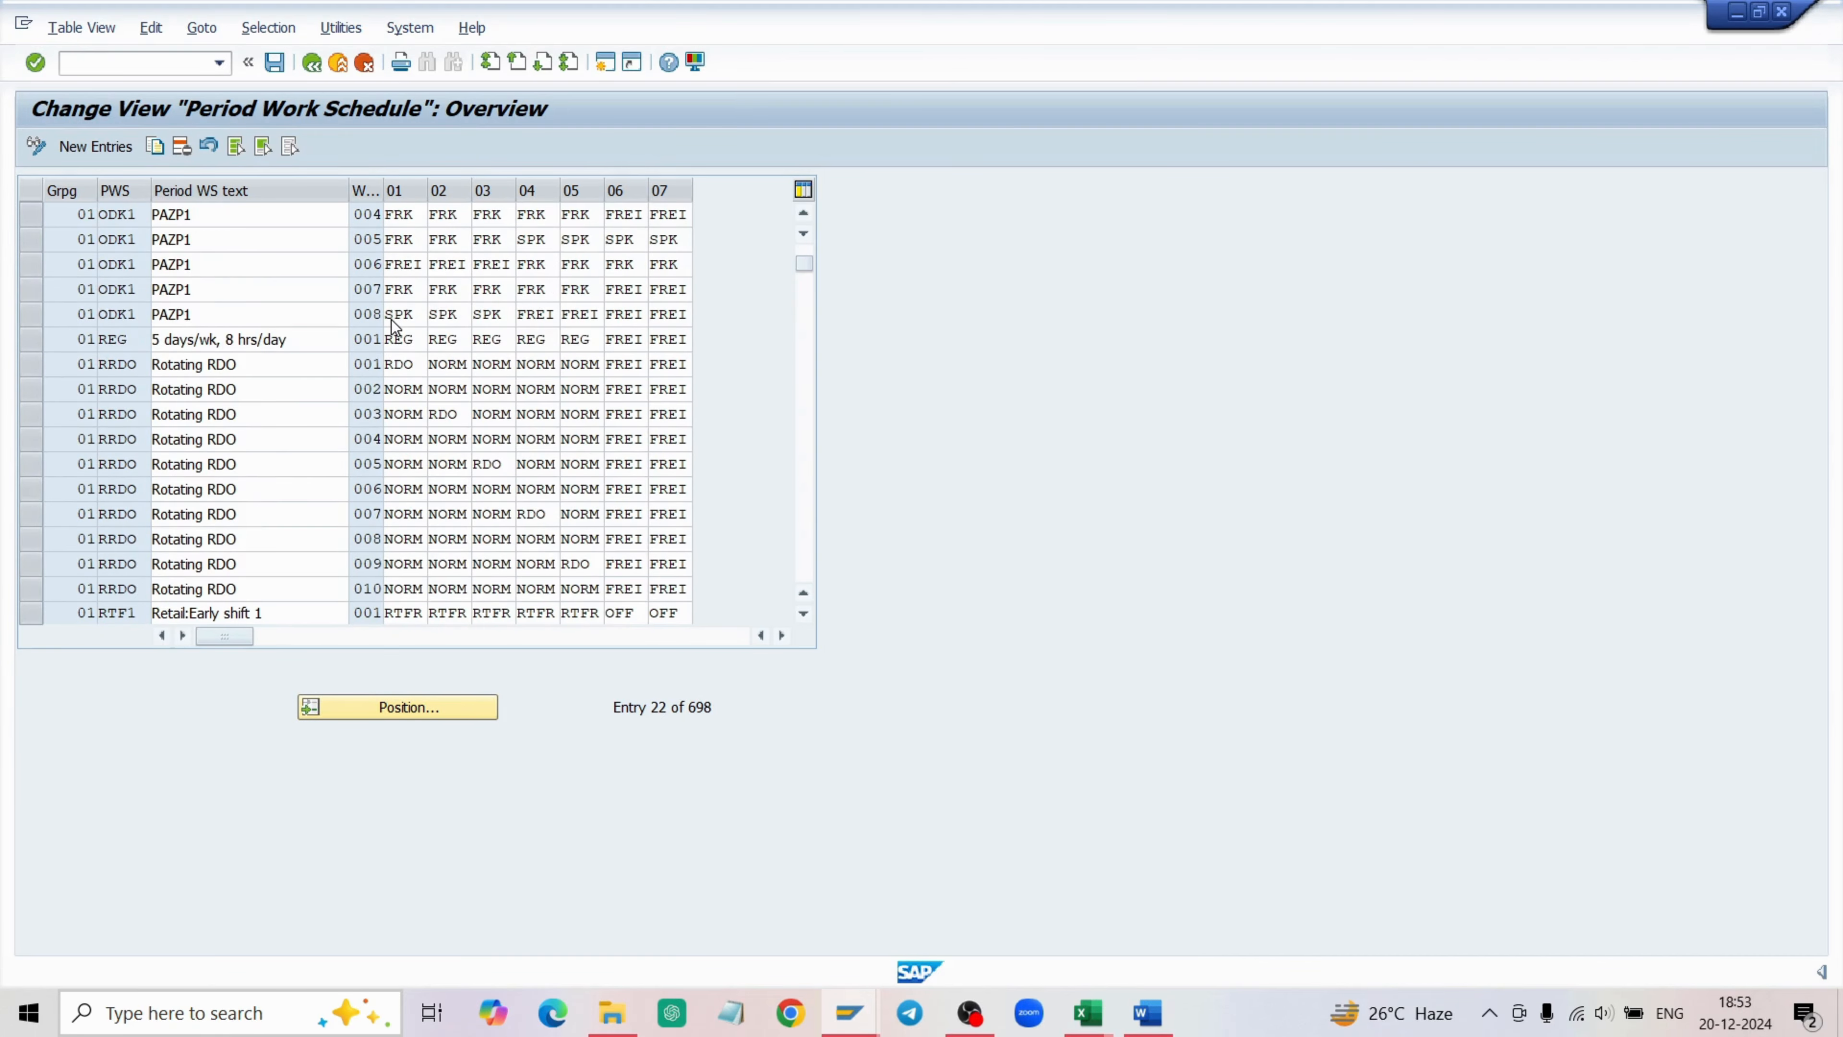
pyautogui.scroll(-5, 392, 320)
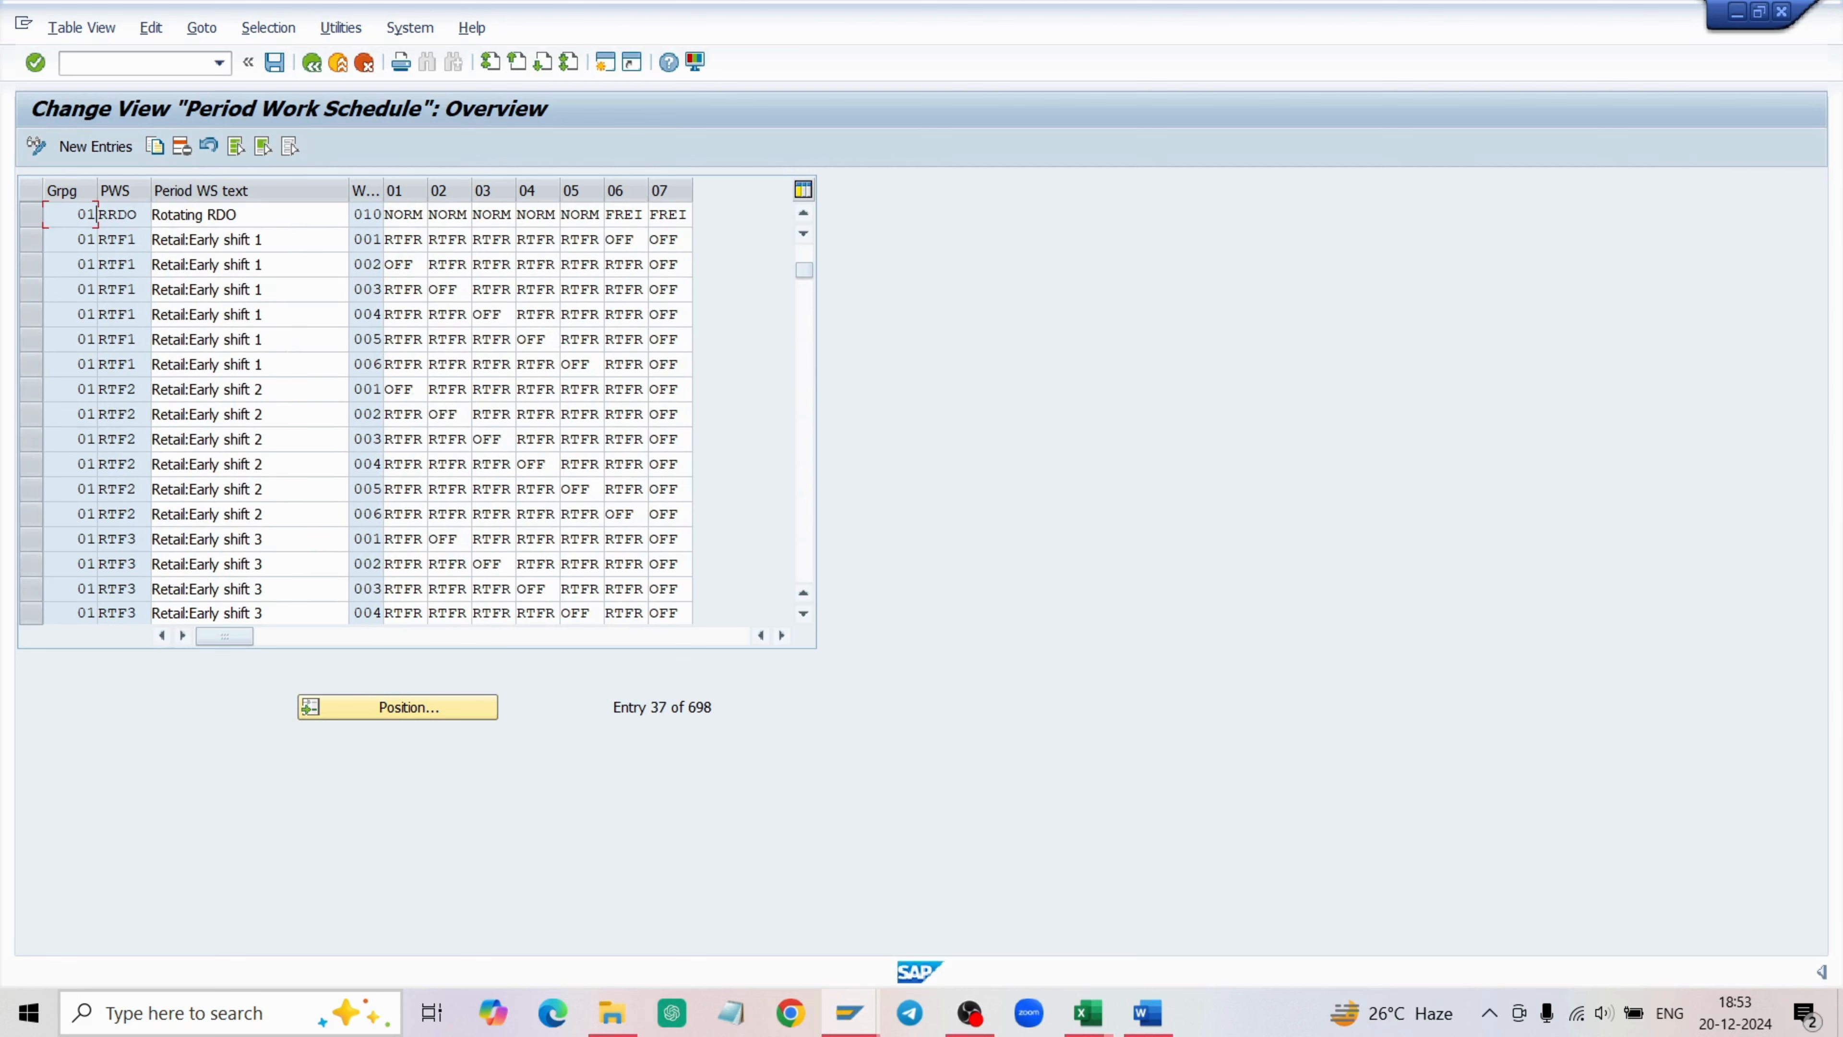
pyautogui.scroll(-14, 289, 356)
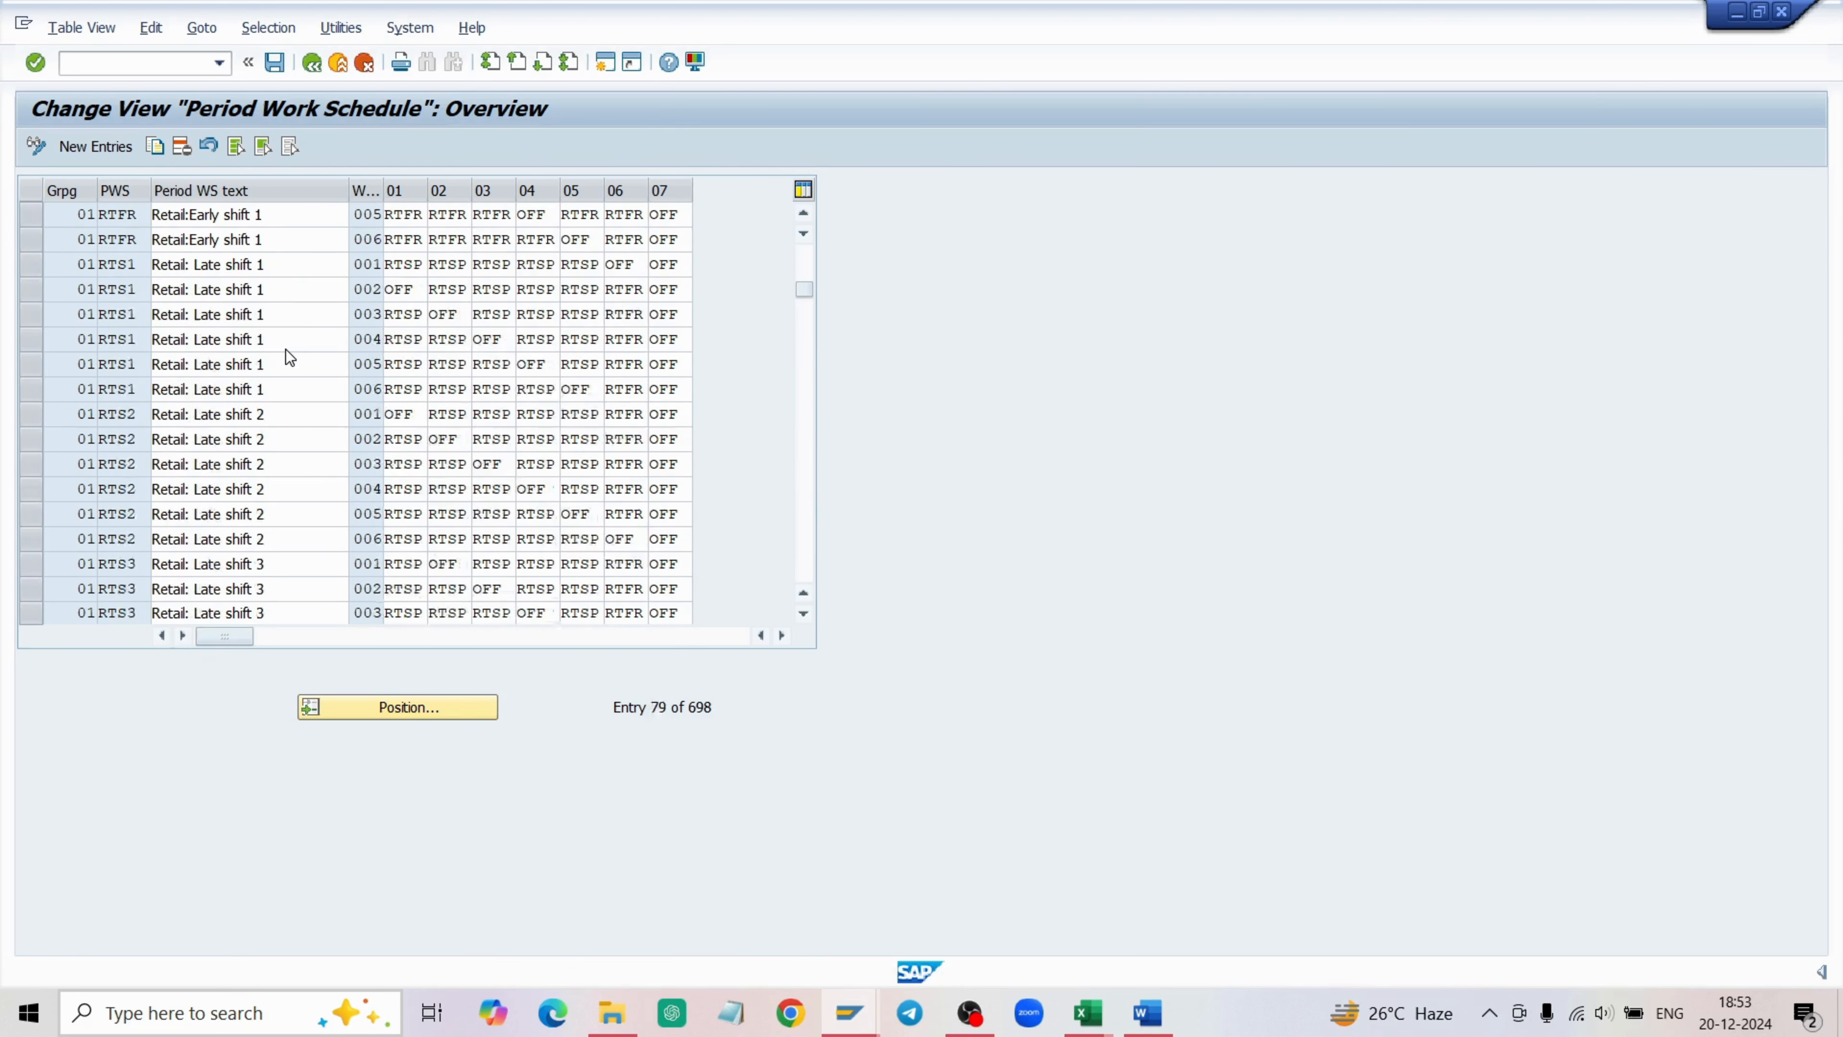
pyautogui.scroll(-20, 285, 349)
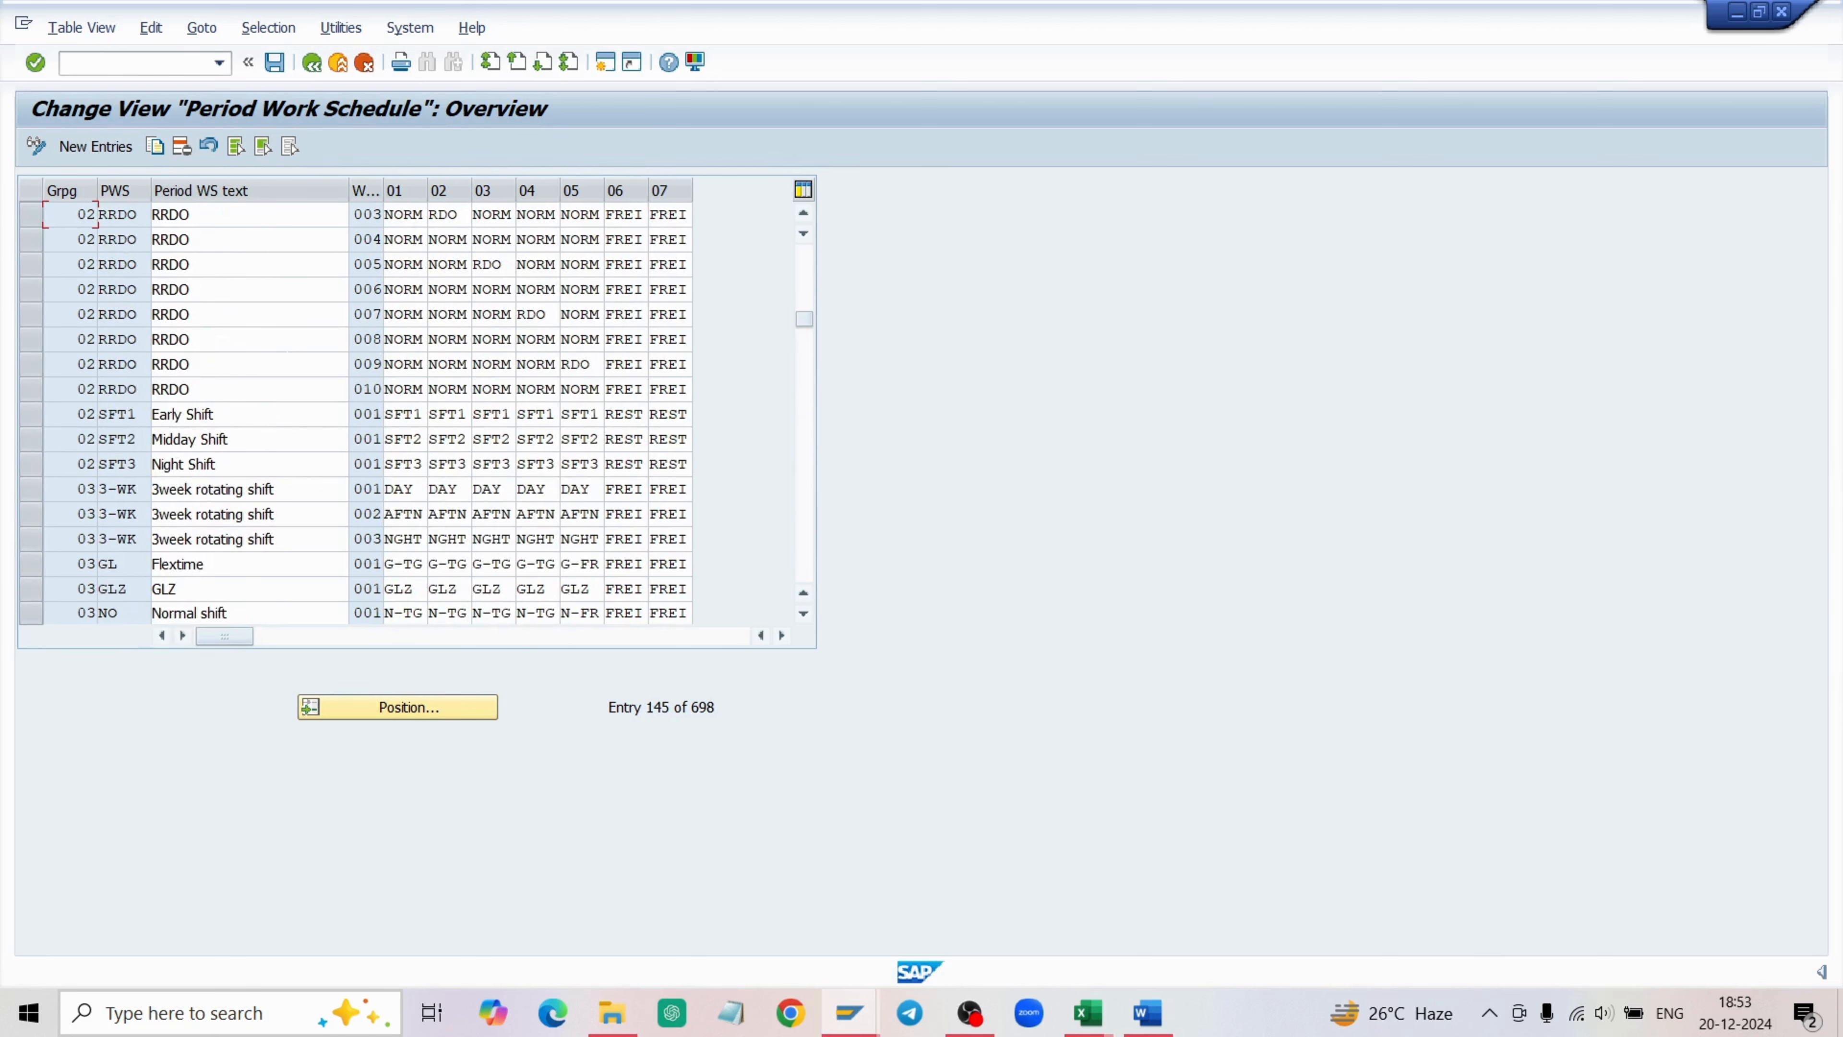
pyautogui.scroll(-4, 285, 349)
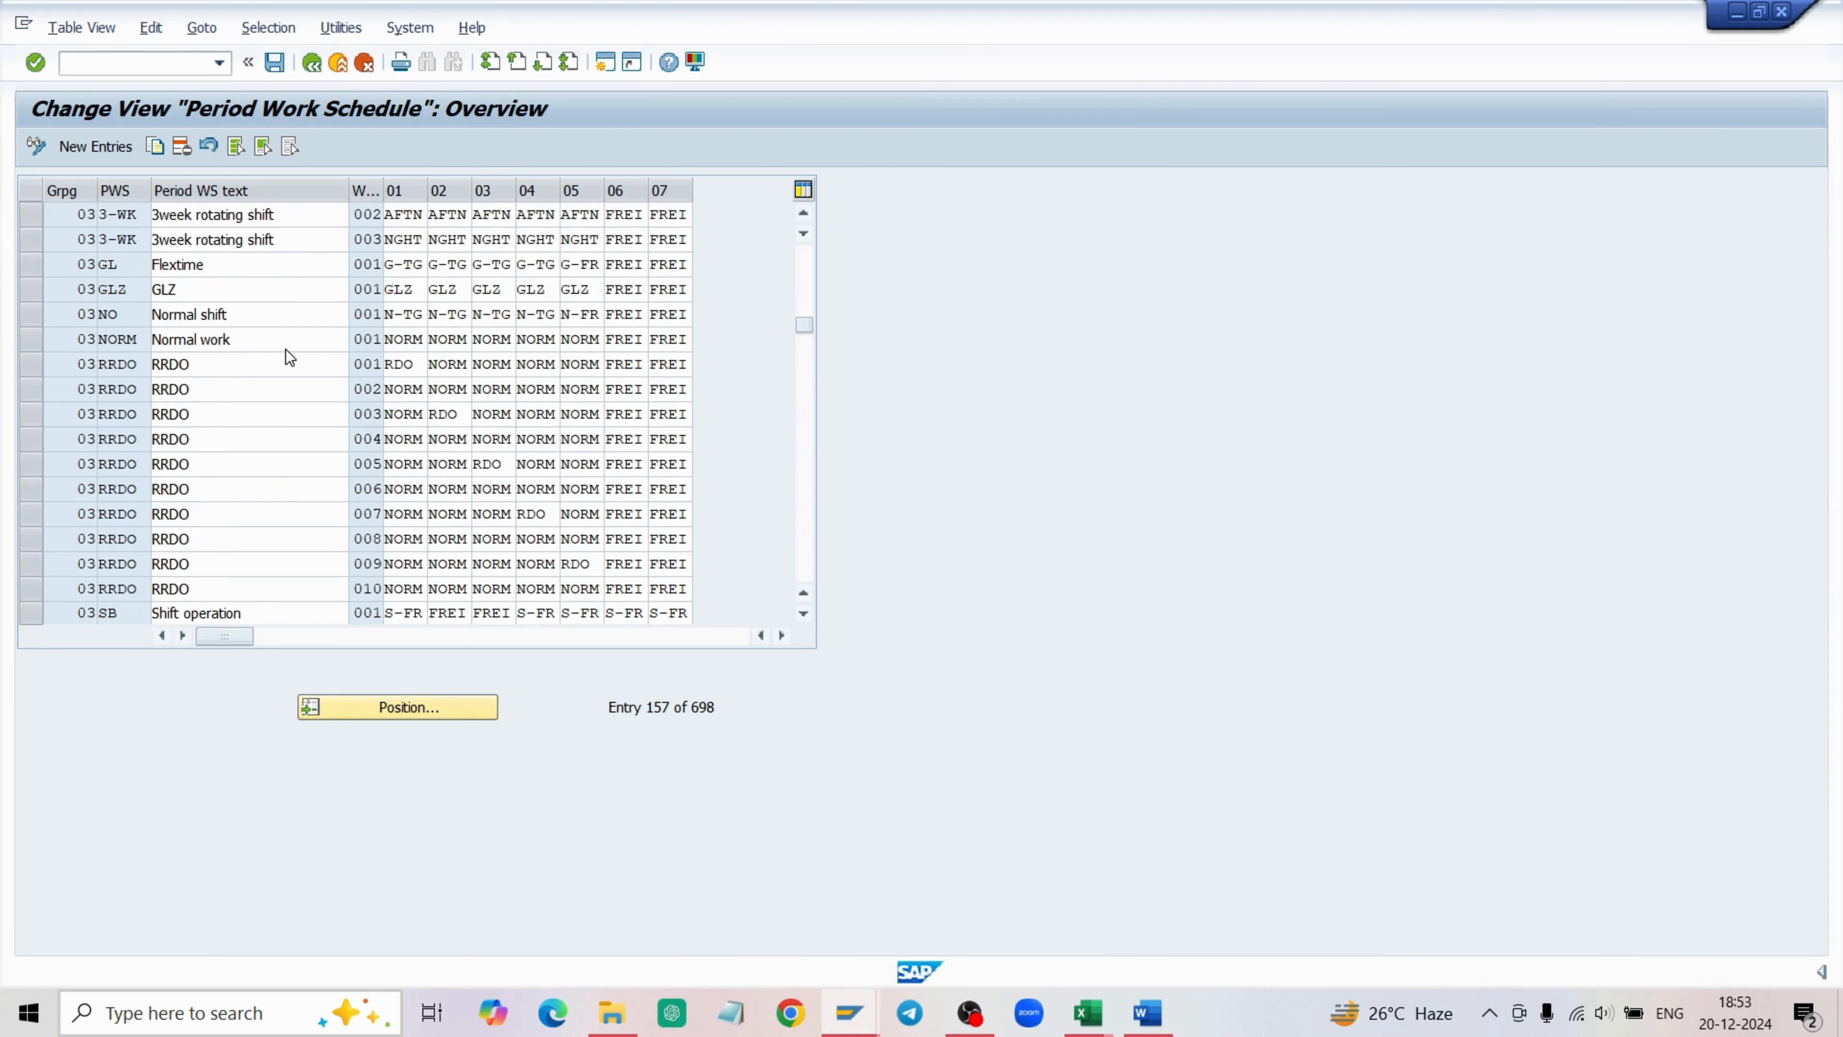
pyautogui.scroll(-11, 285, 348)
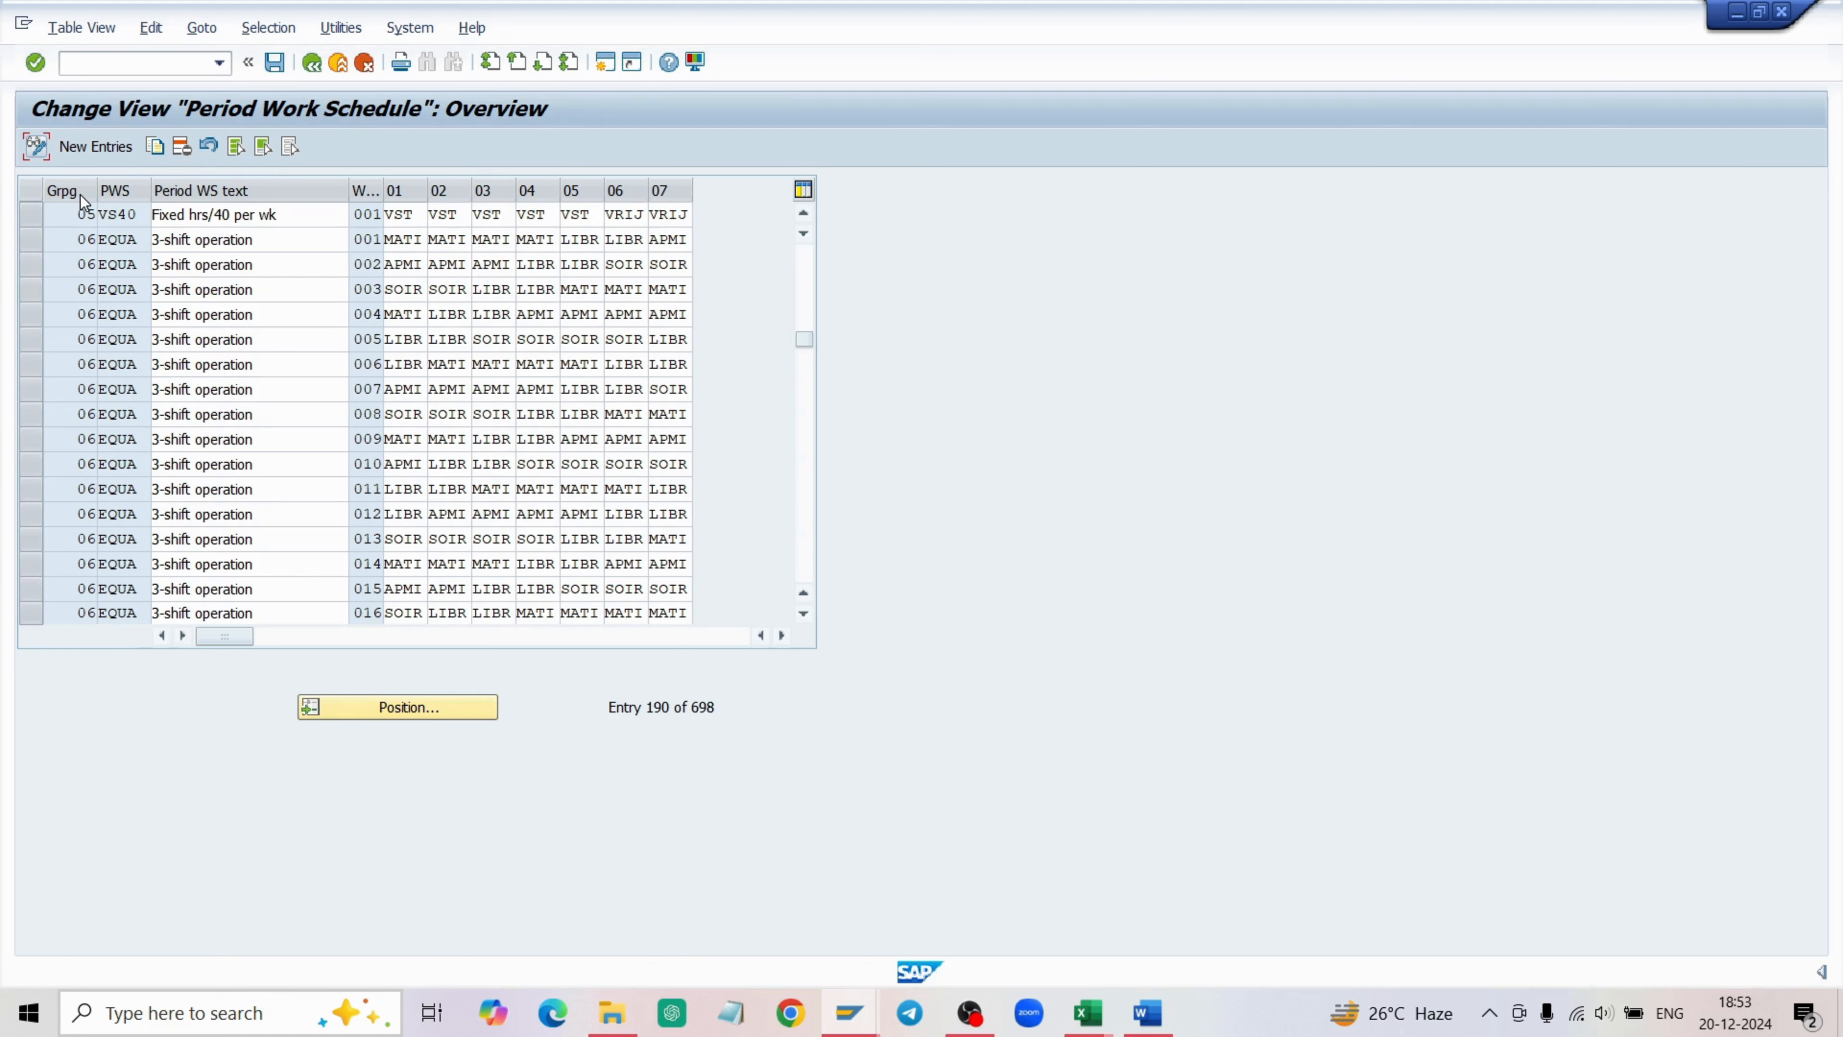
pyautogui.scroll(3, 95, 245)
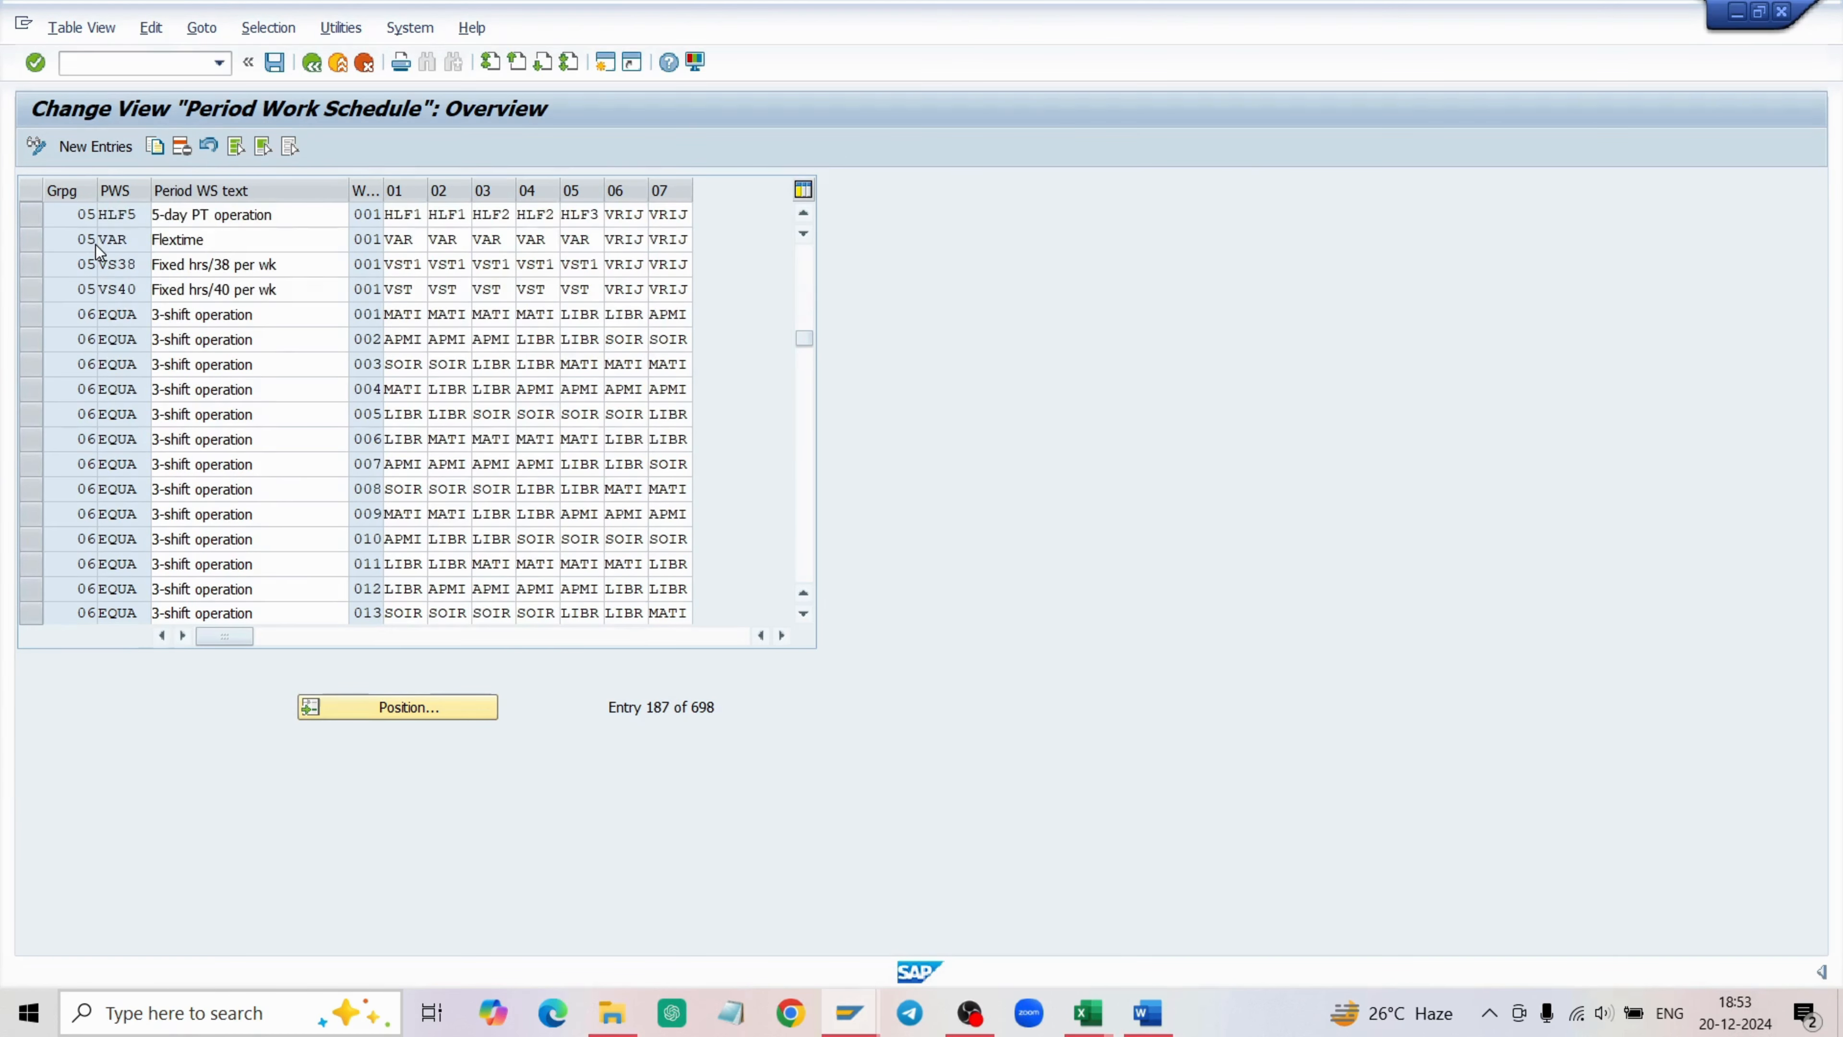
pyautogui.scroll(1, 95, 244)
pyautogui.scroll(-12, 95, 245)
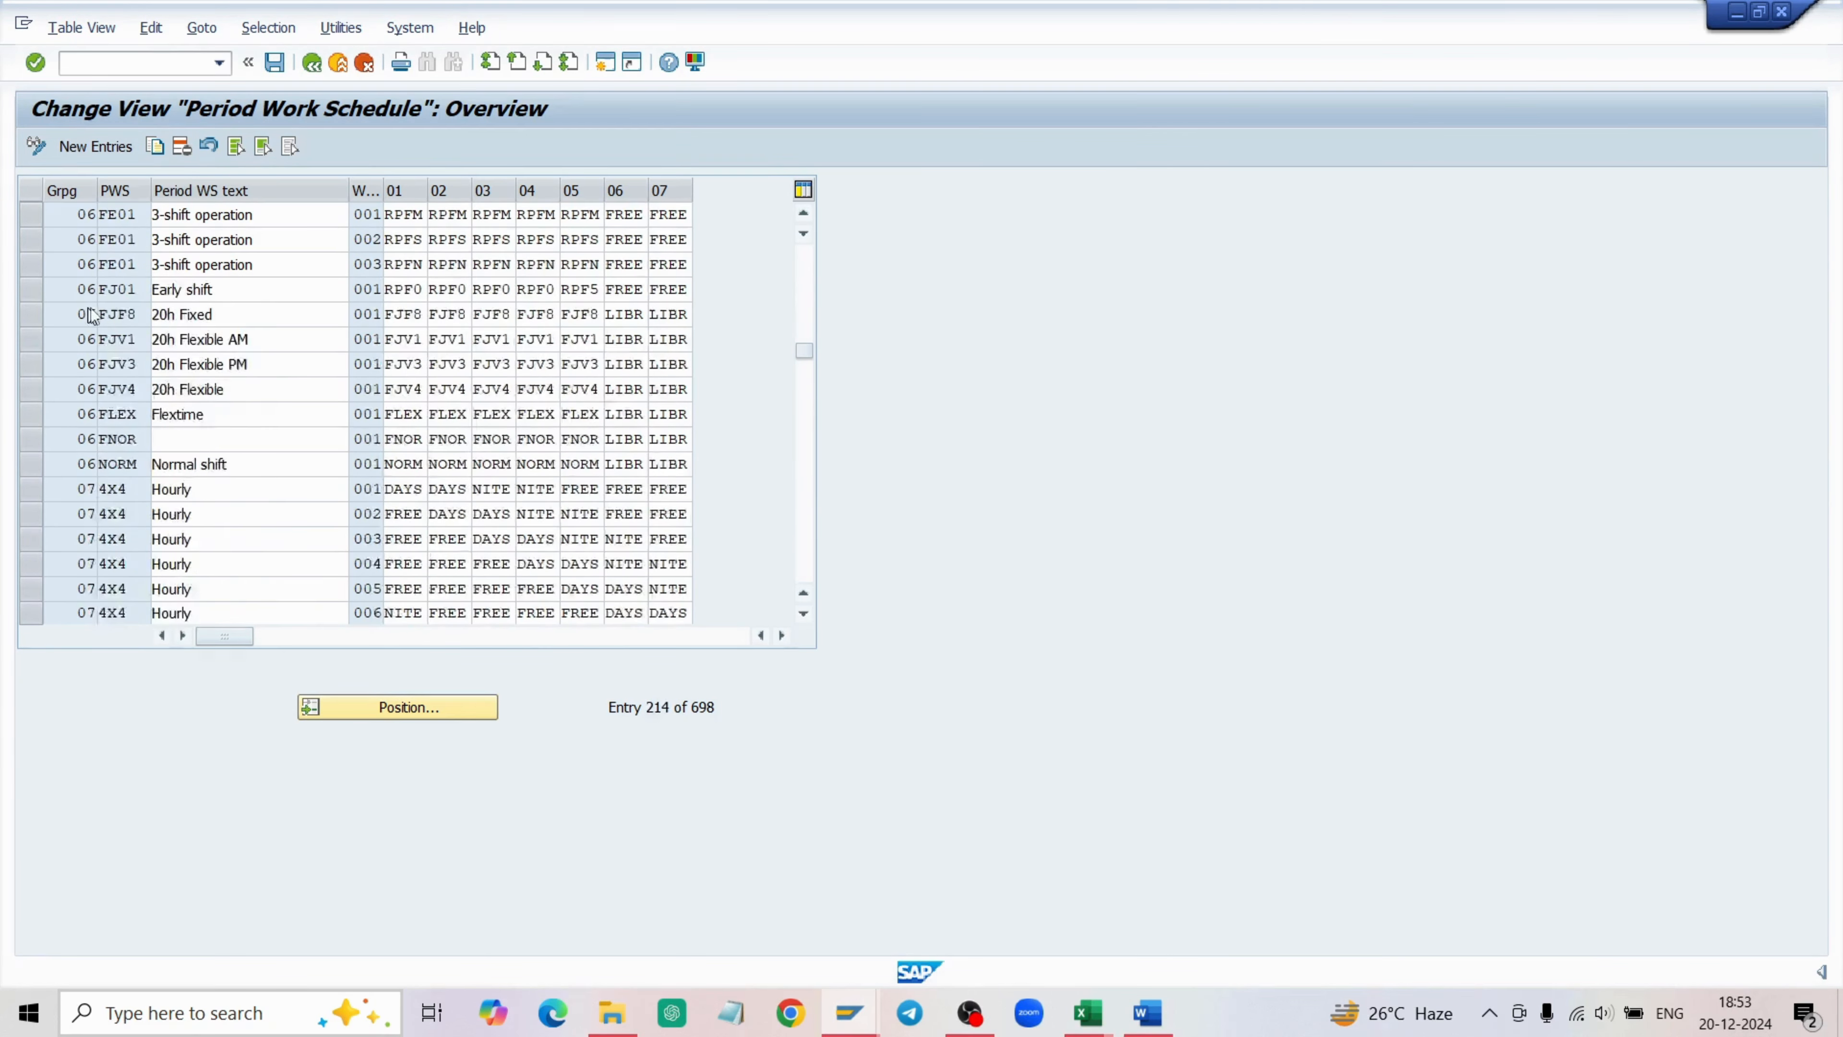
pyautogui.moveTo(806, 352); pyautogui.dragTo(829, 612)
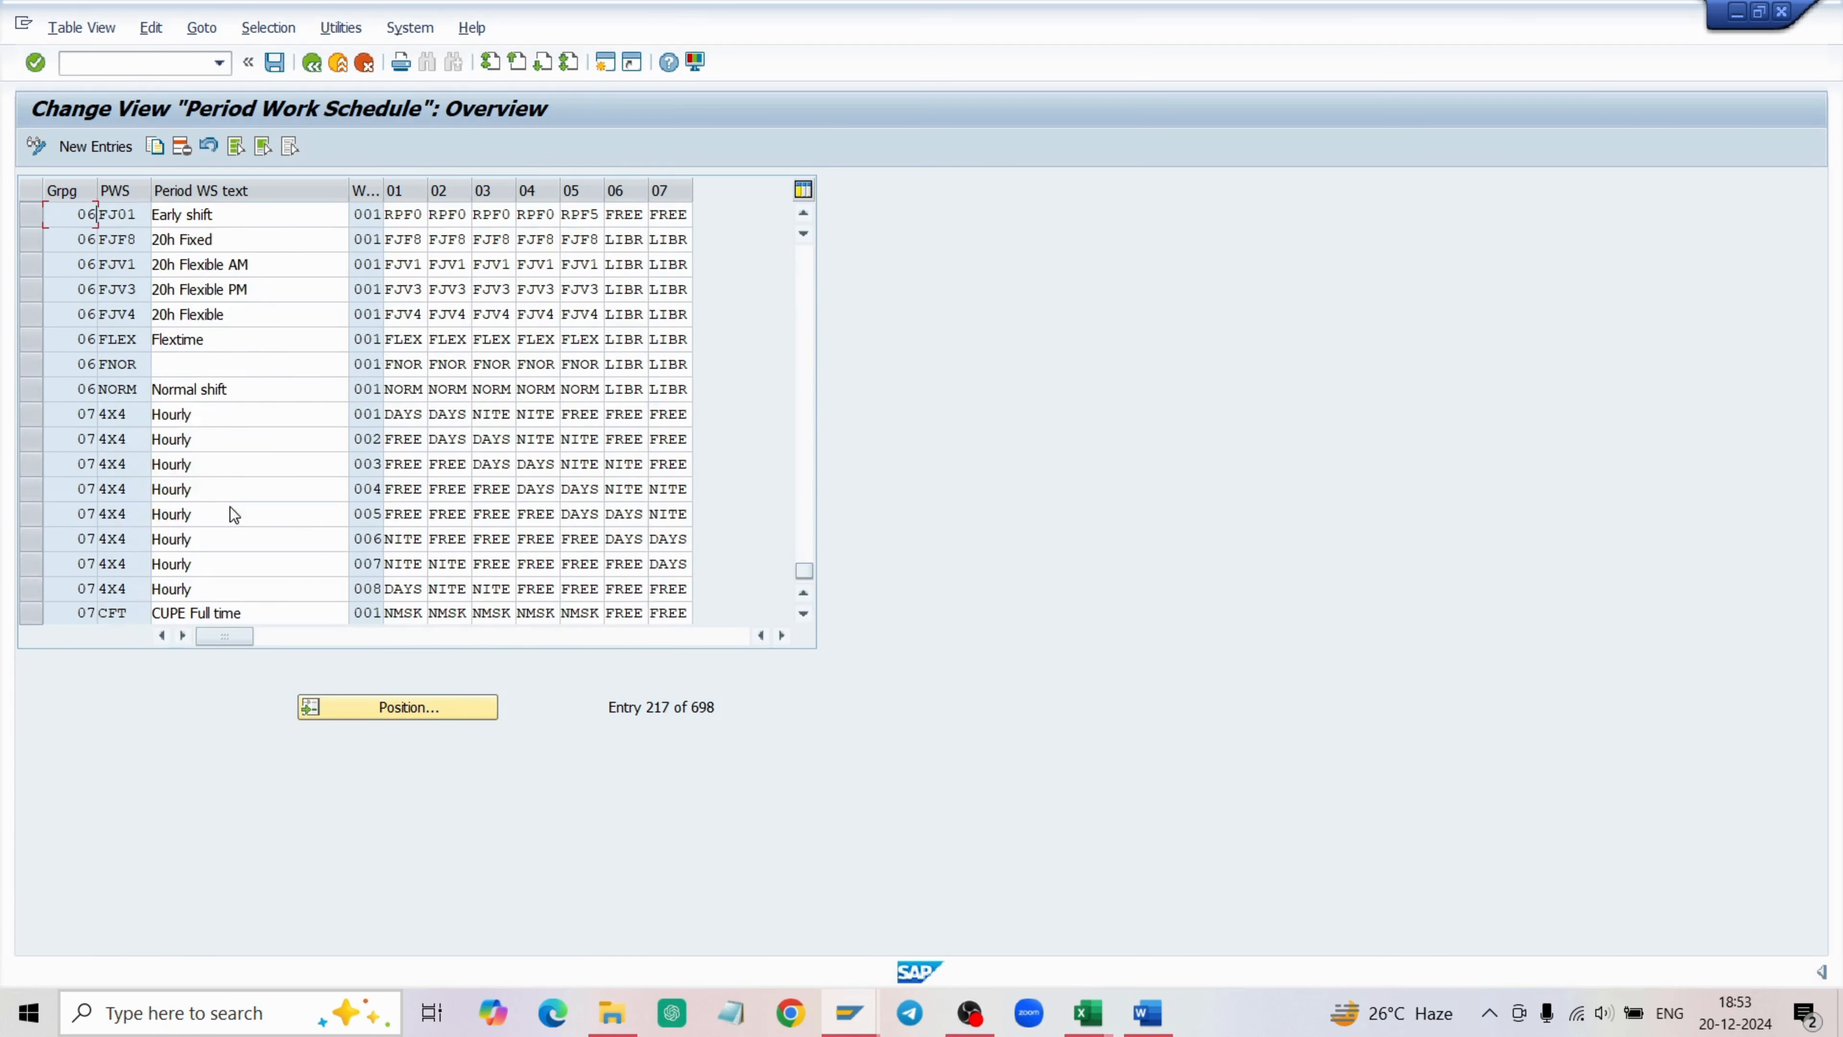
pyautogui.scroll(6, 104, 401)
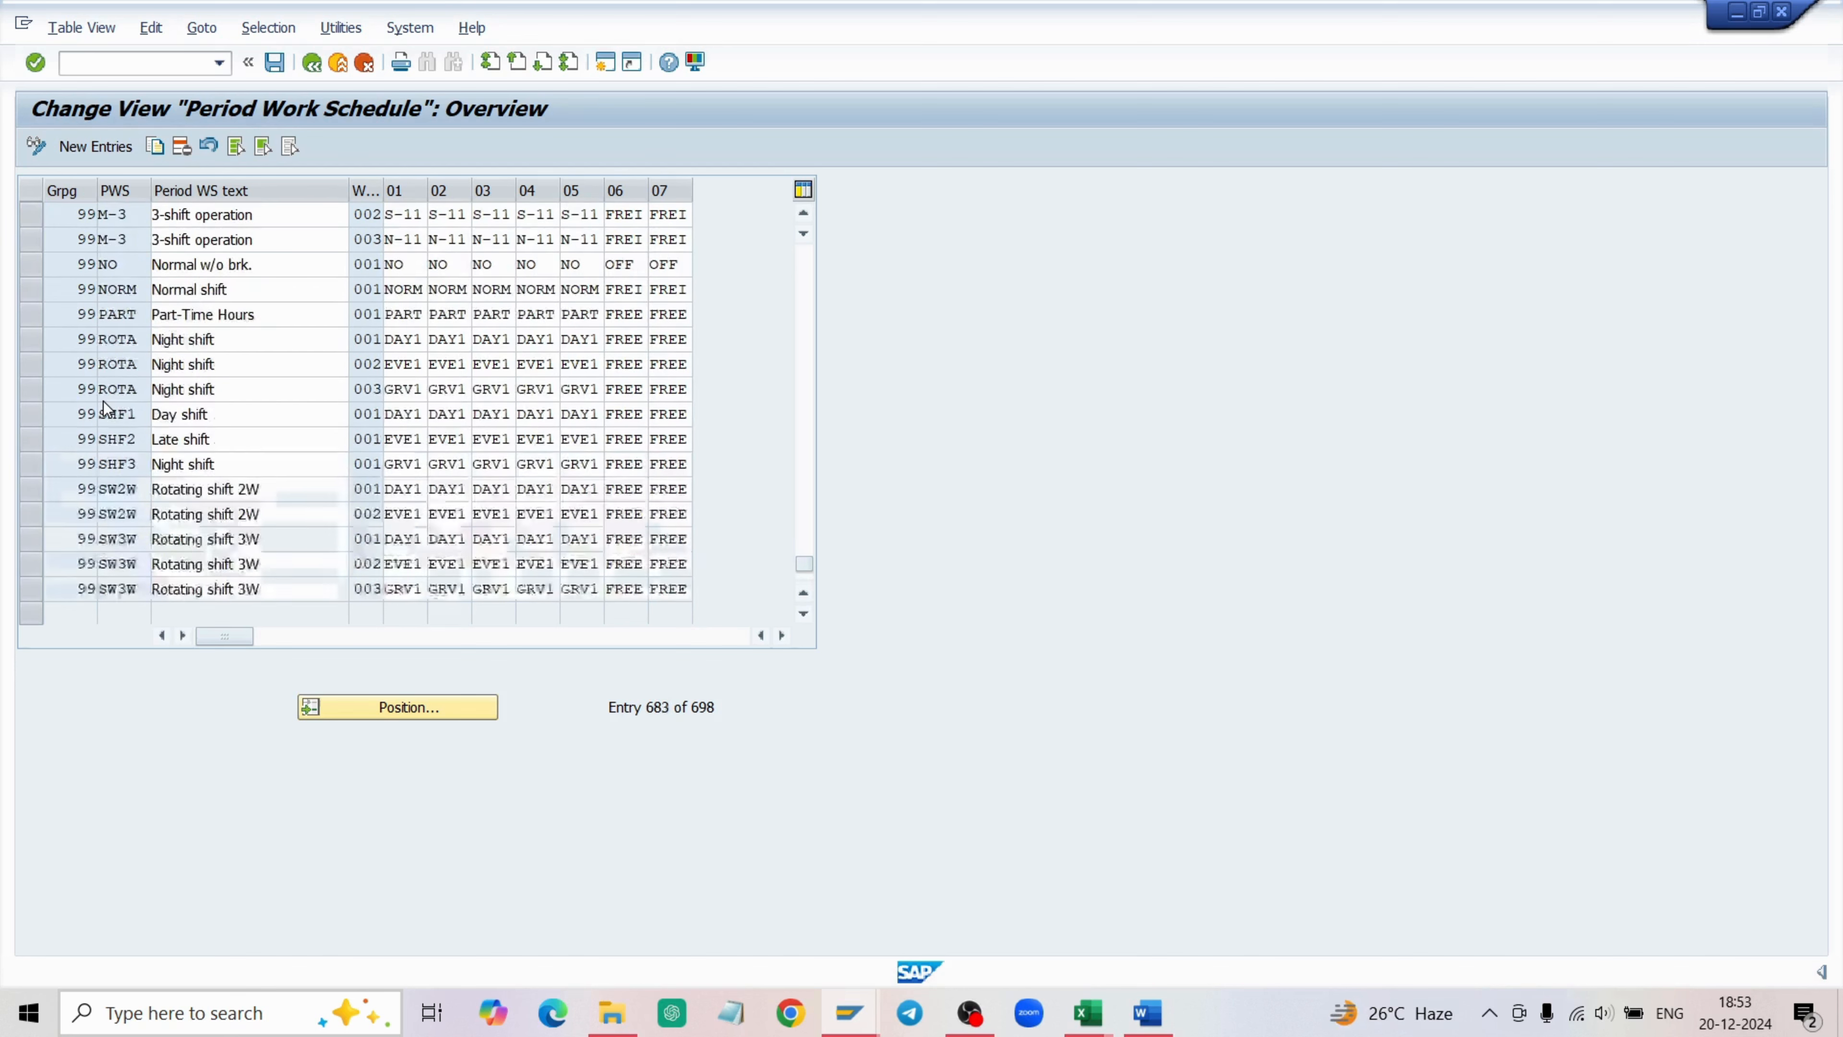
pyautogui.scroll(19, 104, 401)
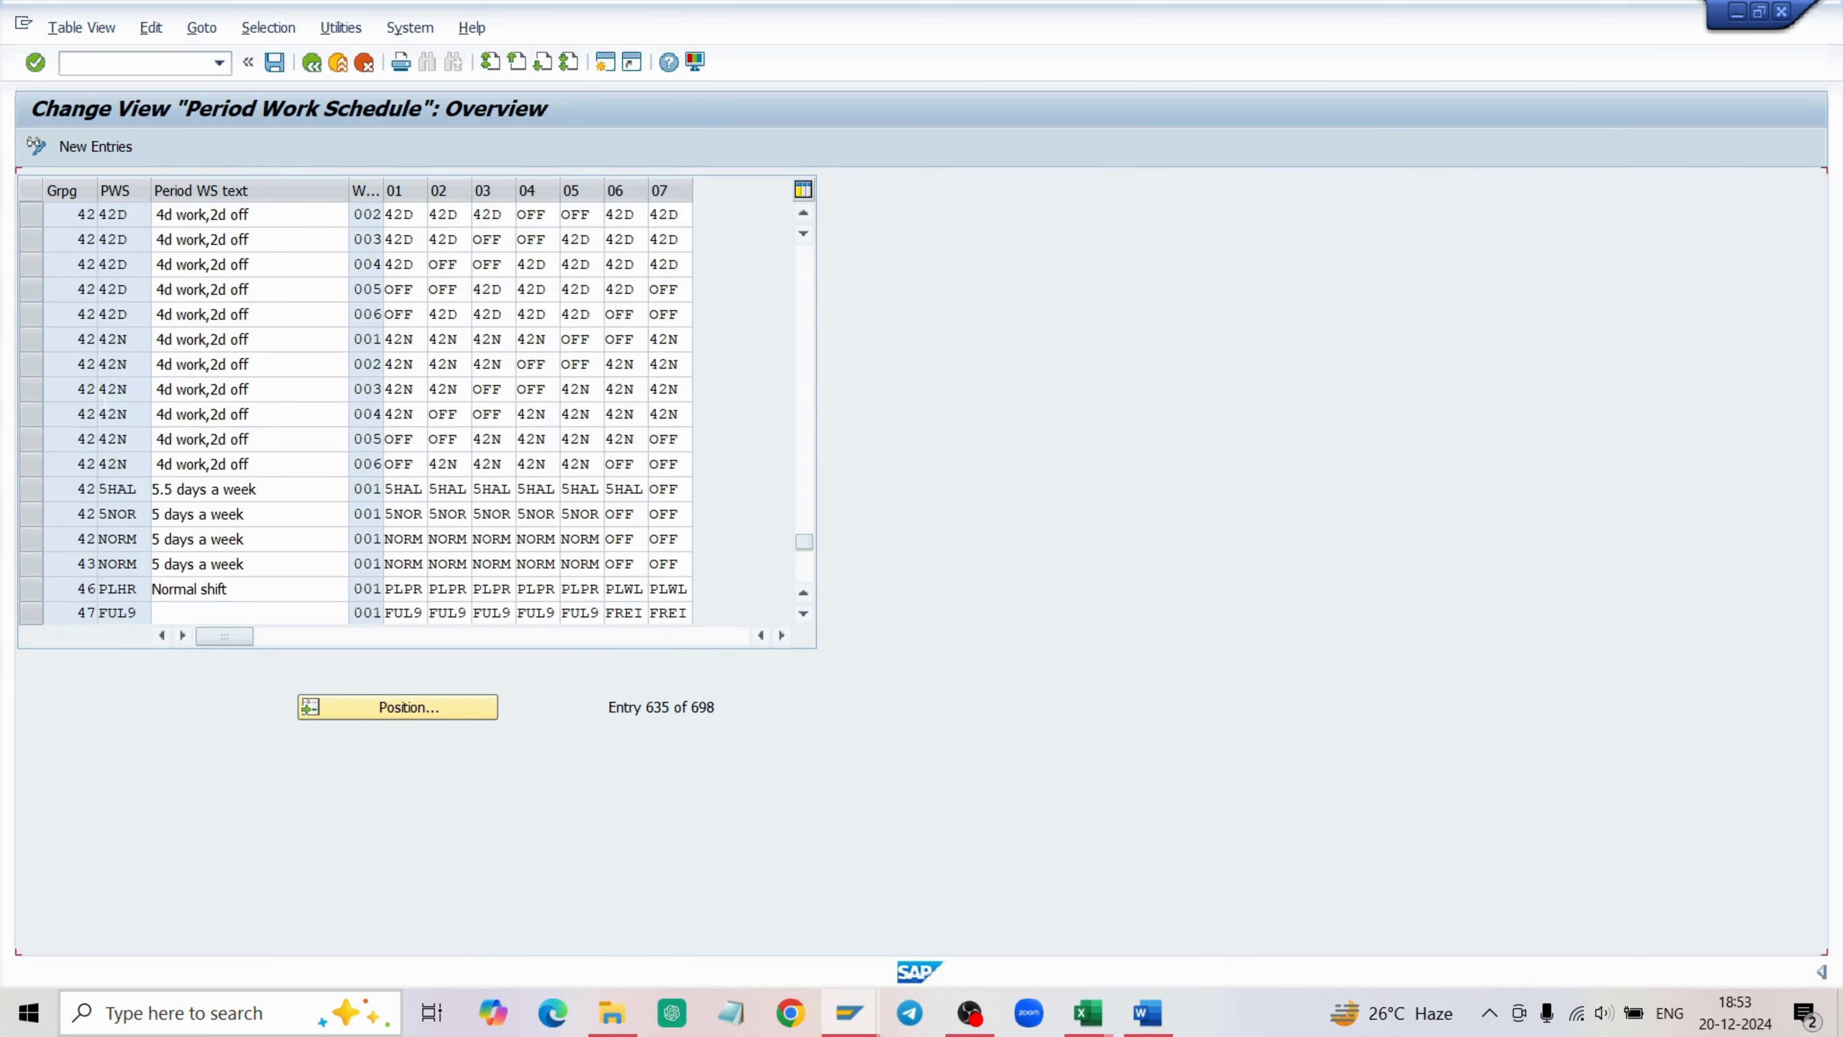
pyautogui.scroll(7, 103, 400)
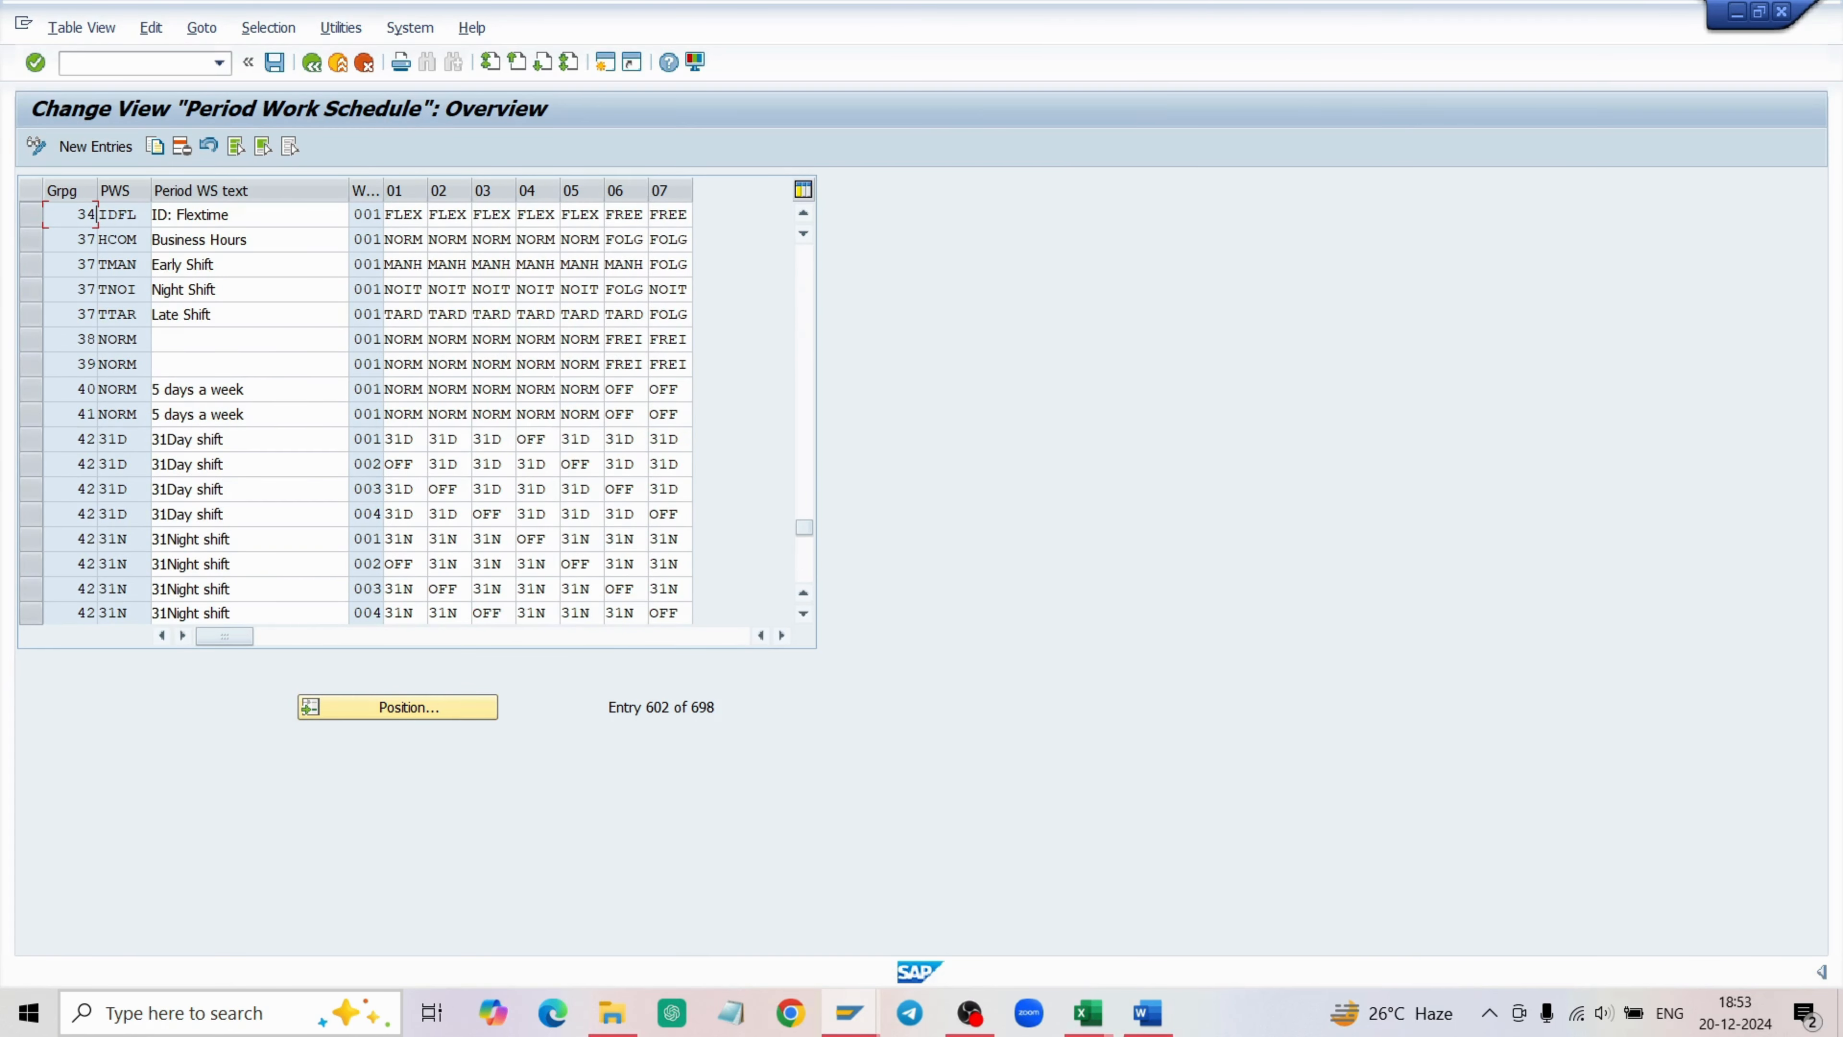
pyautogui.scroll(10, 43, 380)
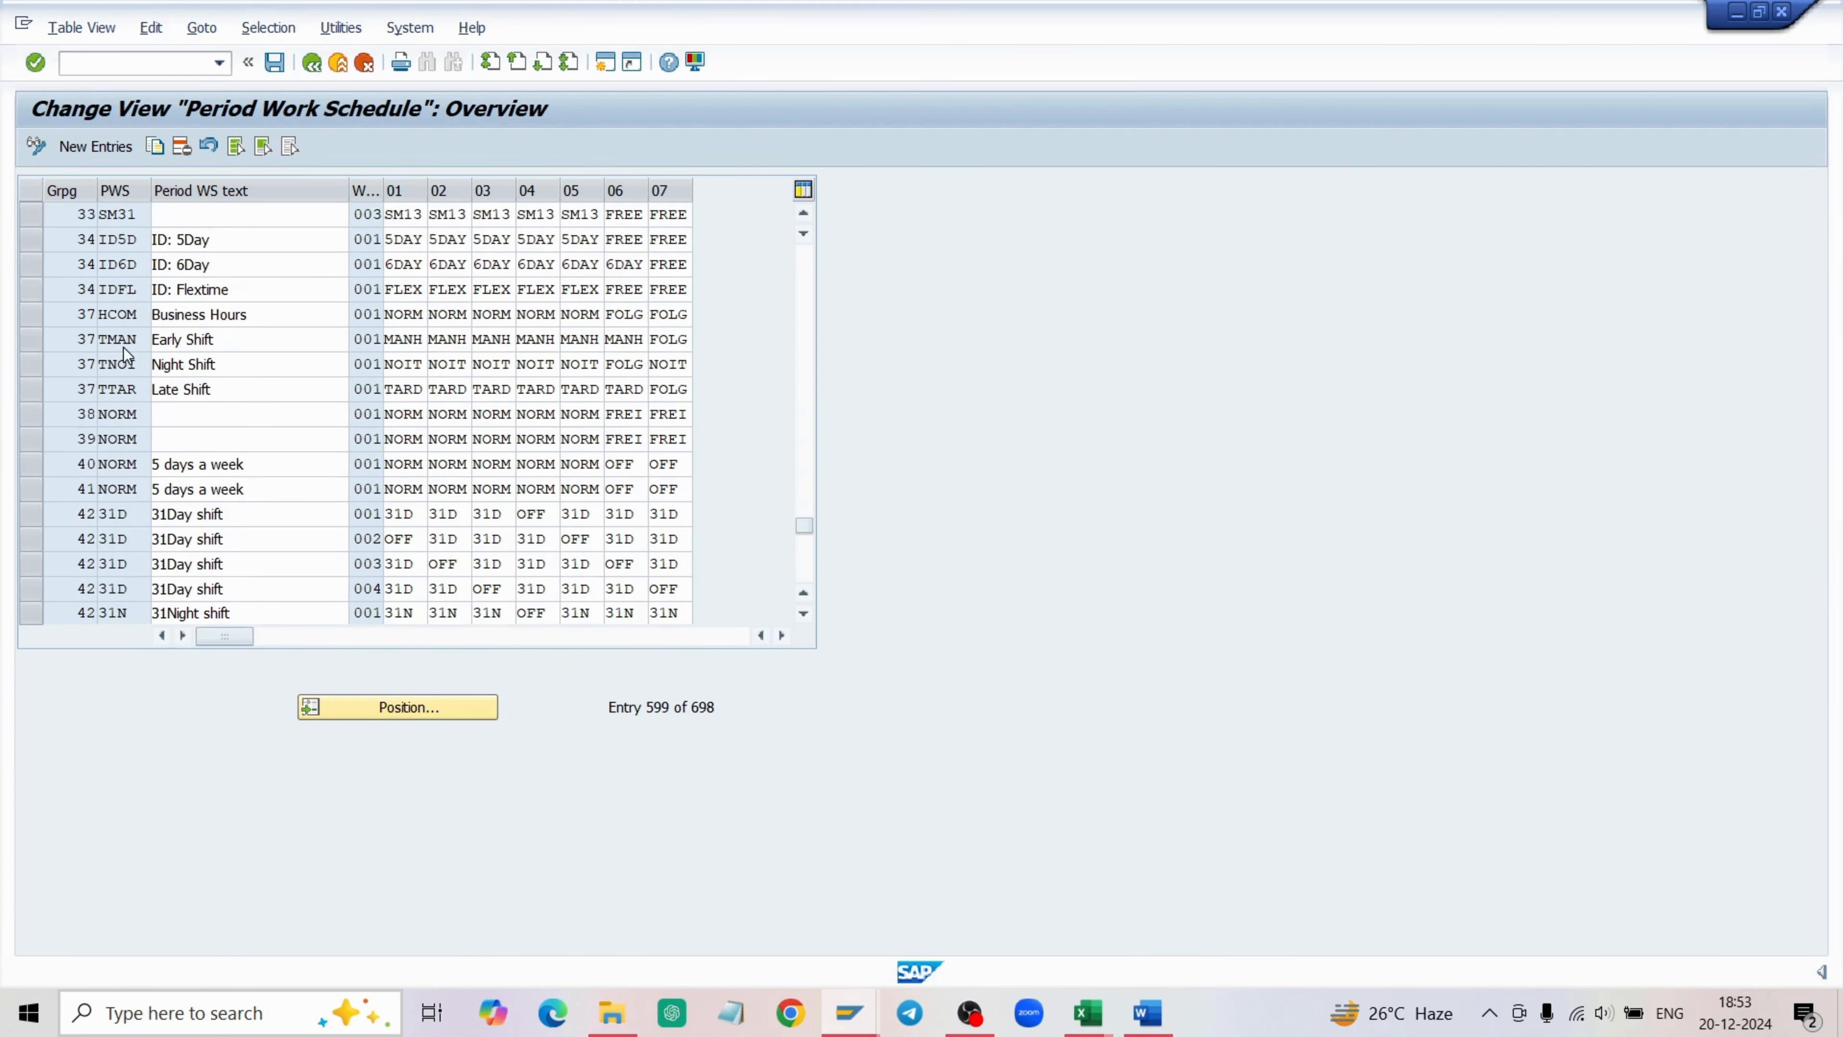
pyautogui.scroll(-8, 125, 352)
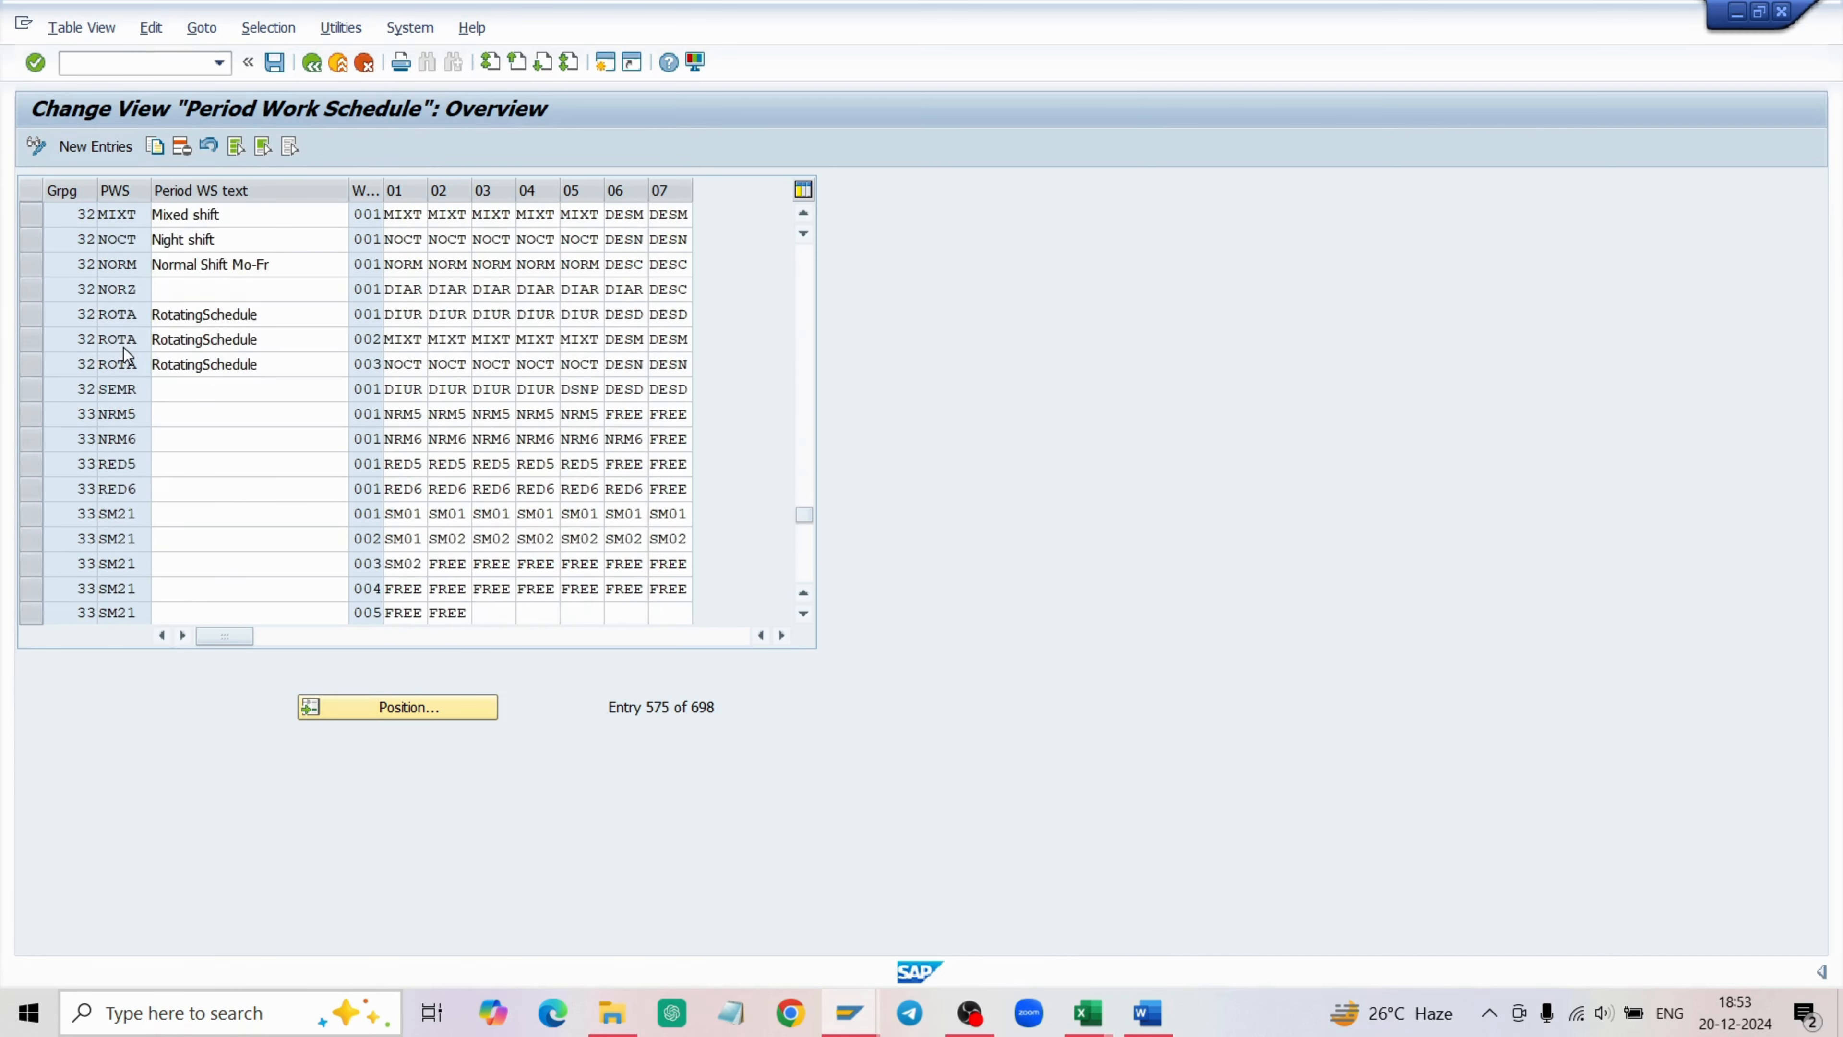
pyautogui.scroll(-5, 124, 352)
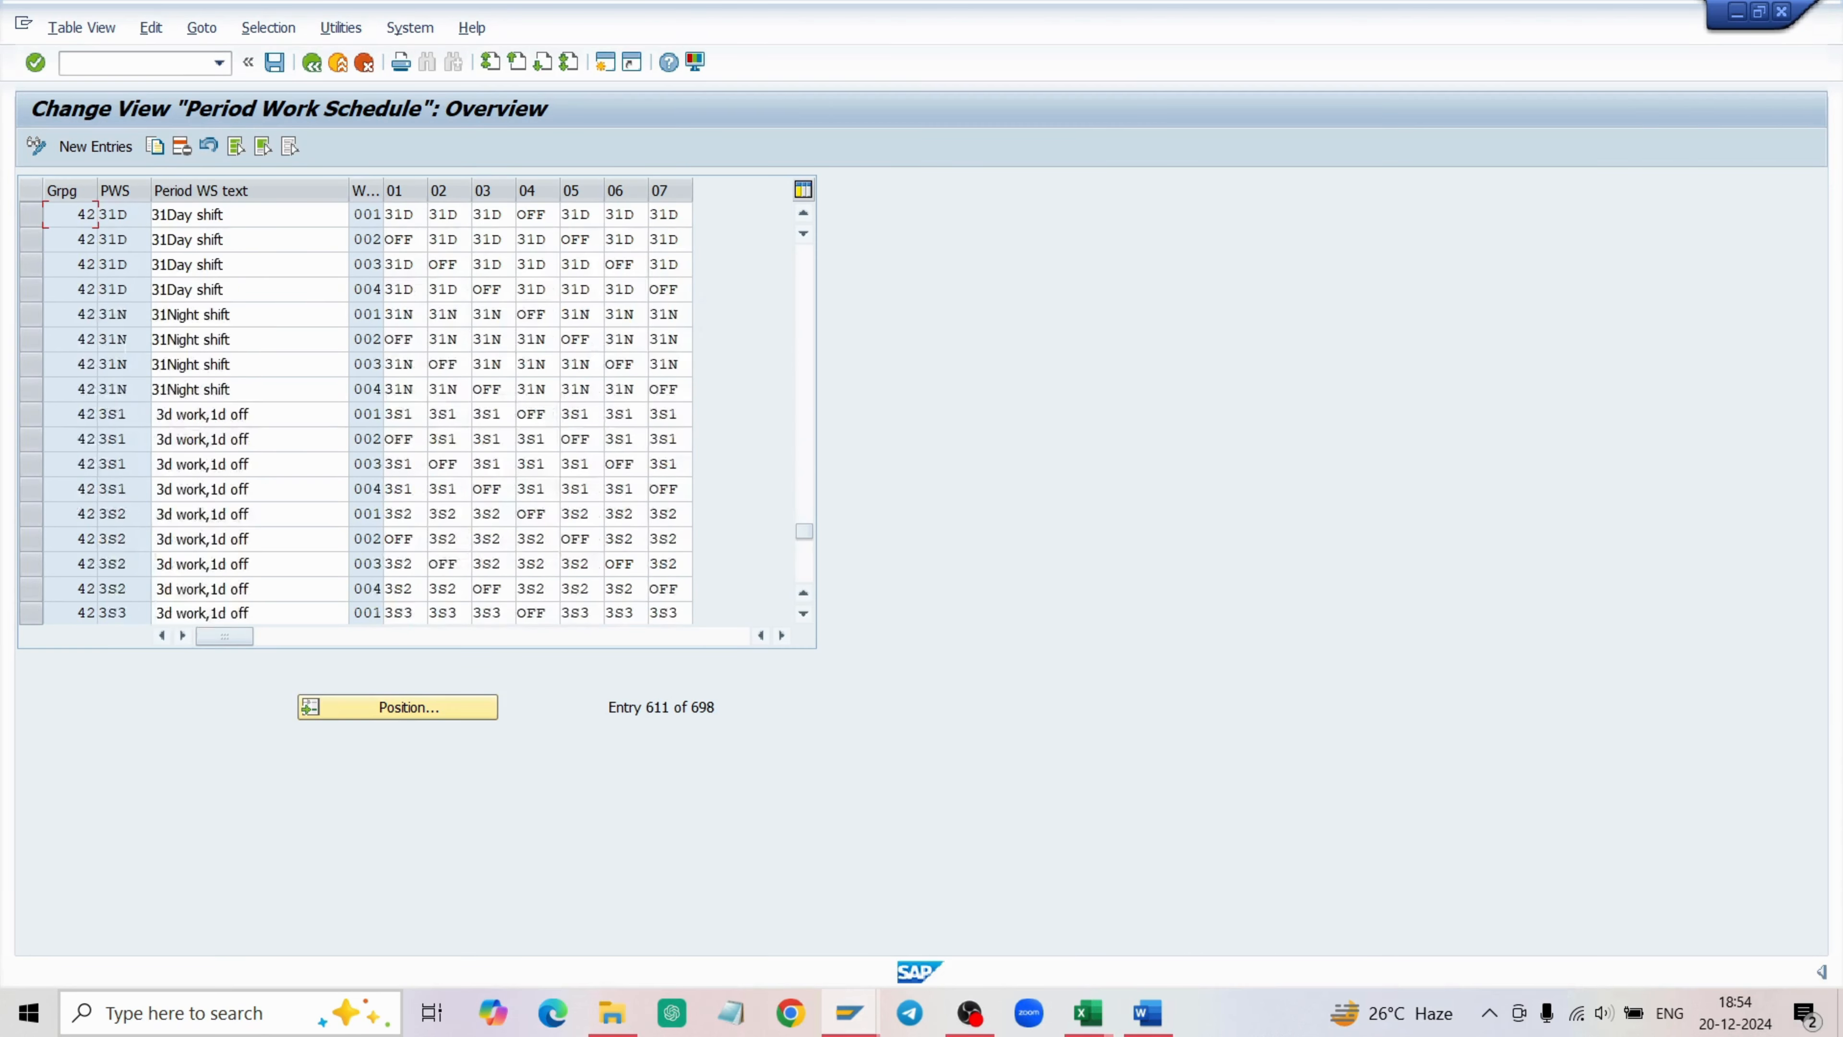
pyautogui.scroll(1, 125, 344)
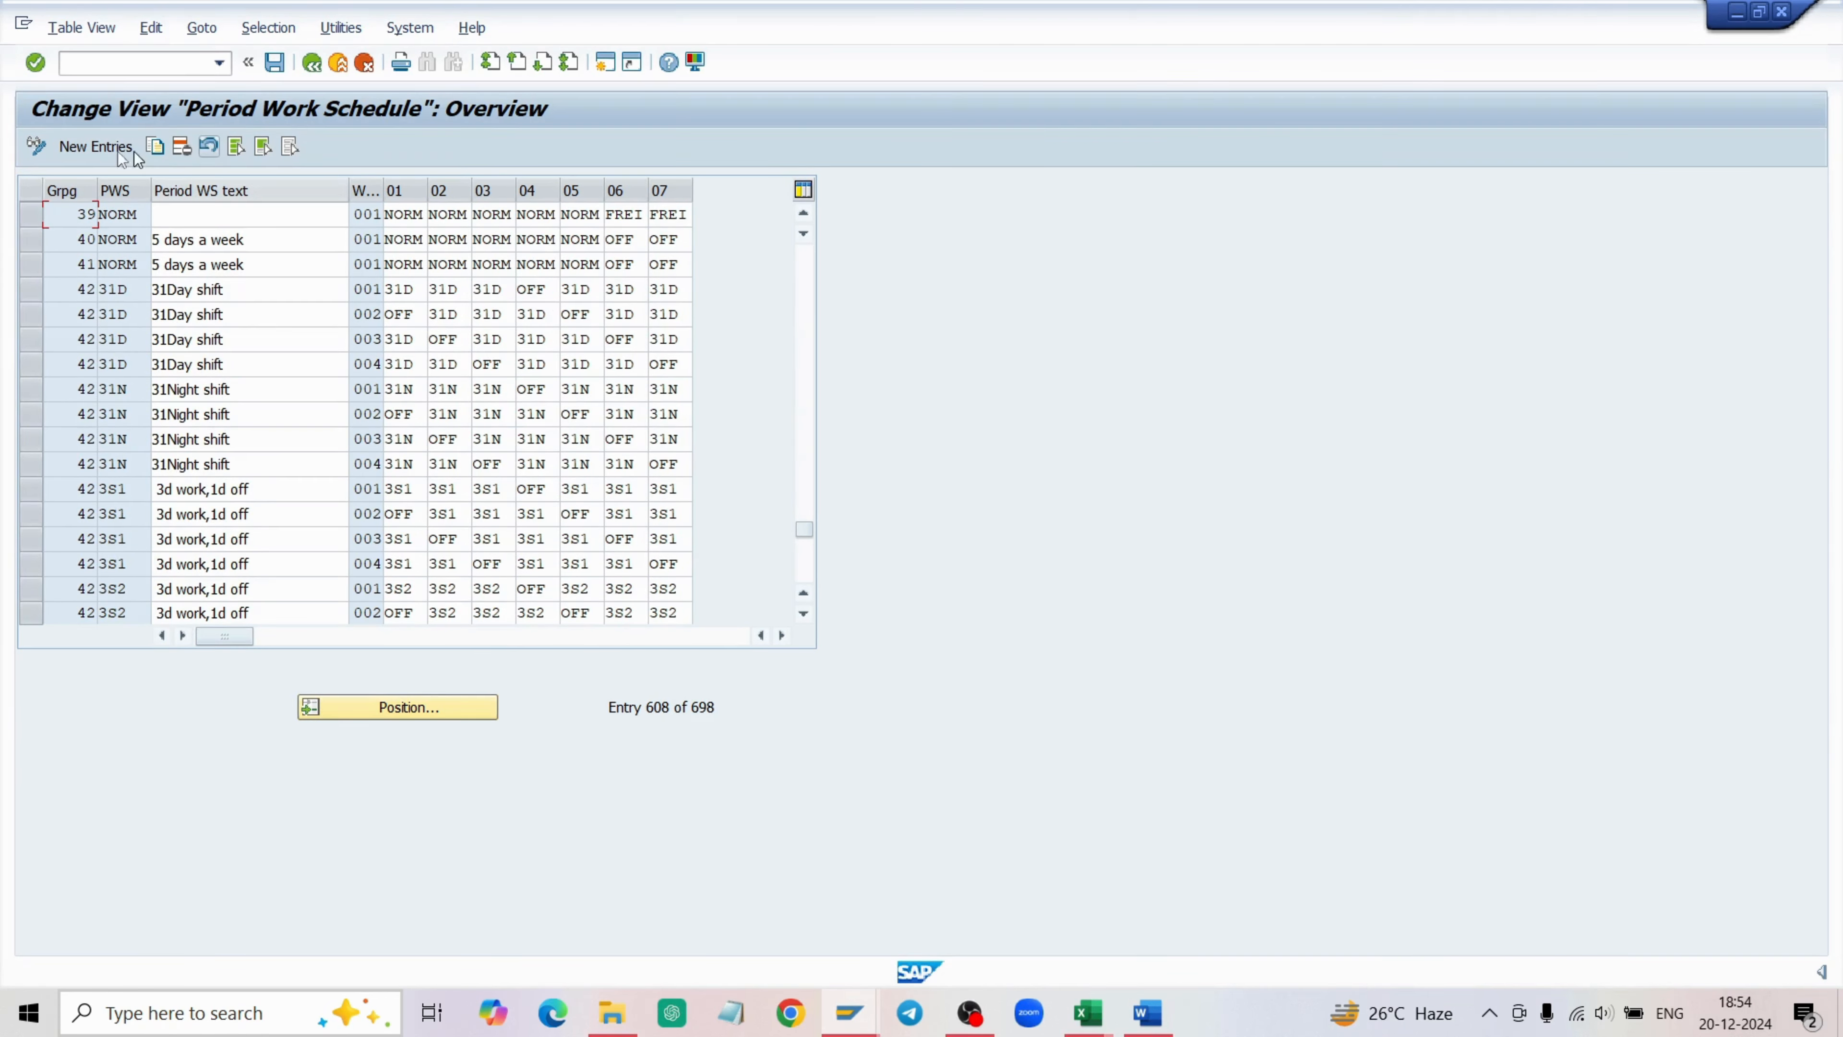
# Create a new period work schedule line with grouping 40 and PWS code ssw.
pyautogui.click(92, 149)
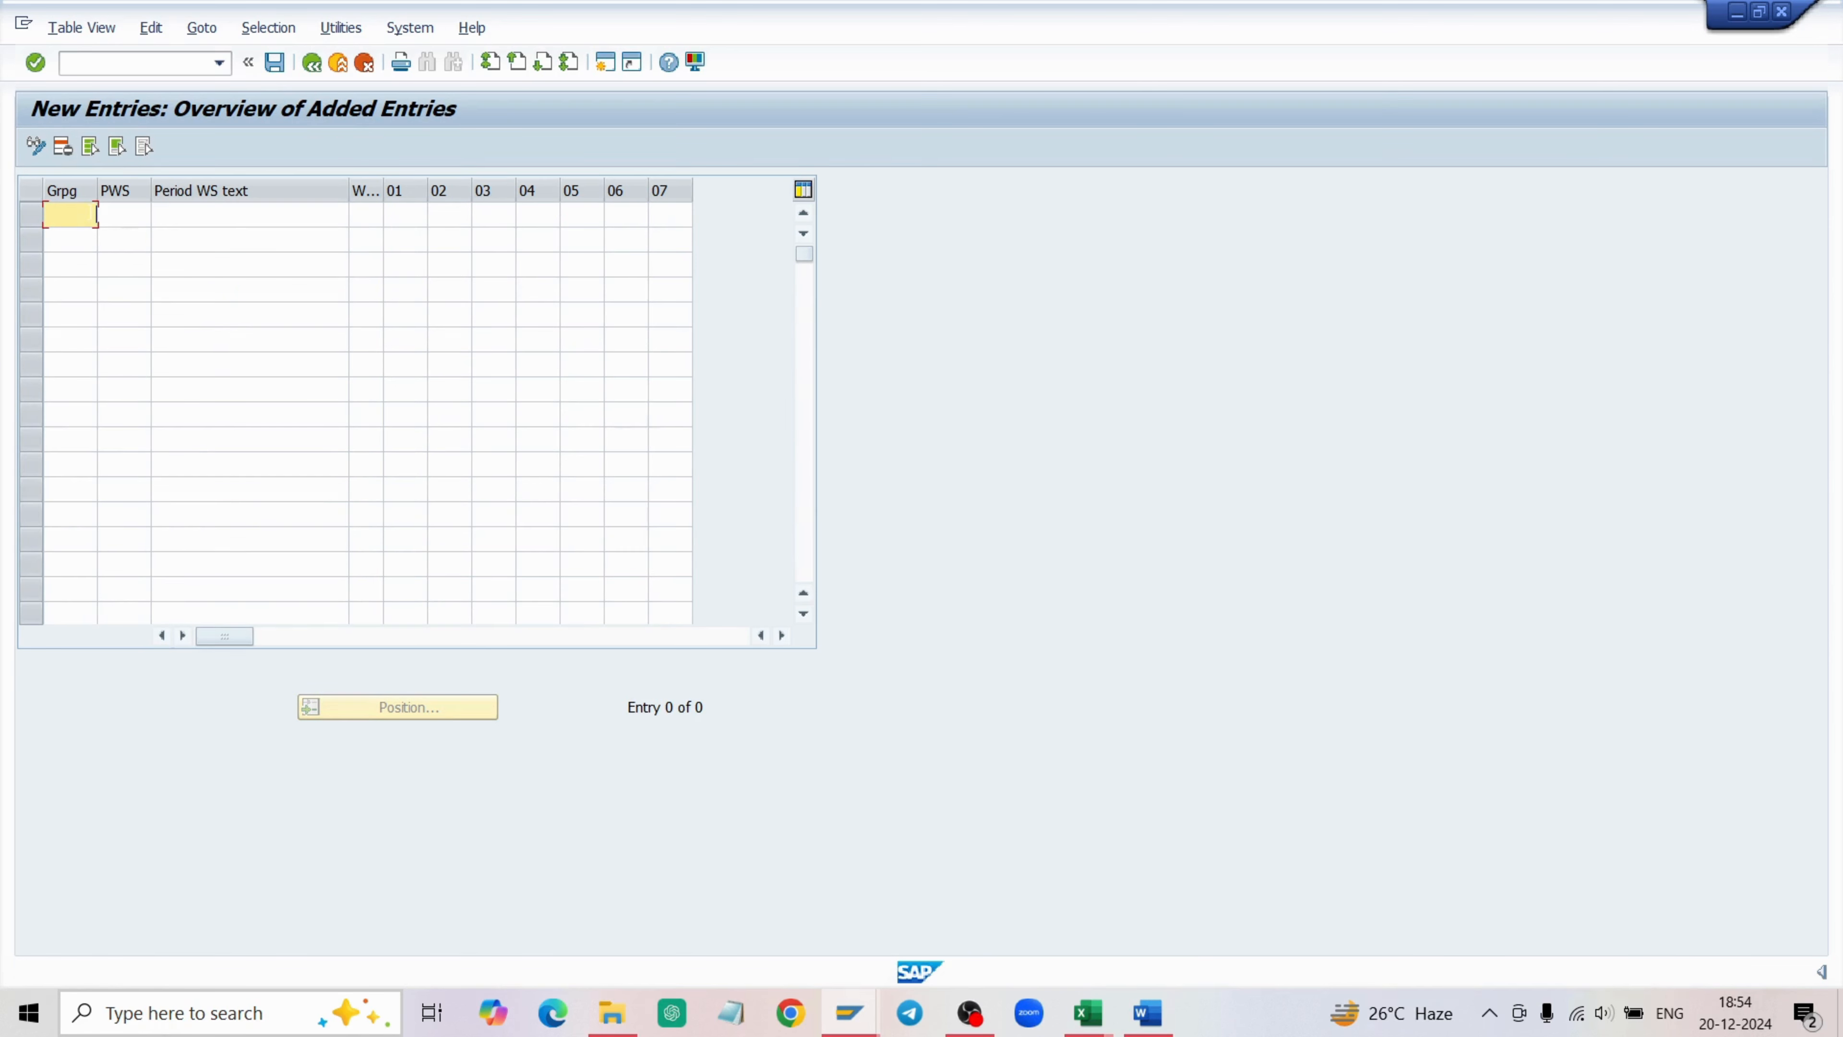
pyautogui.write('40')
pyautogui.click(129, 210)
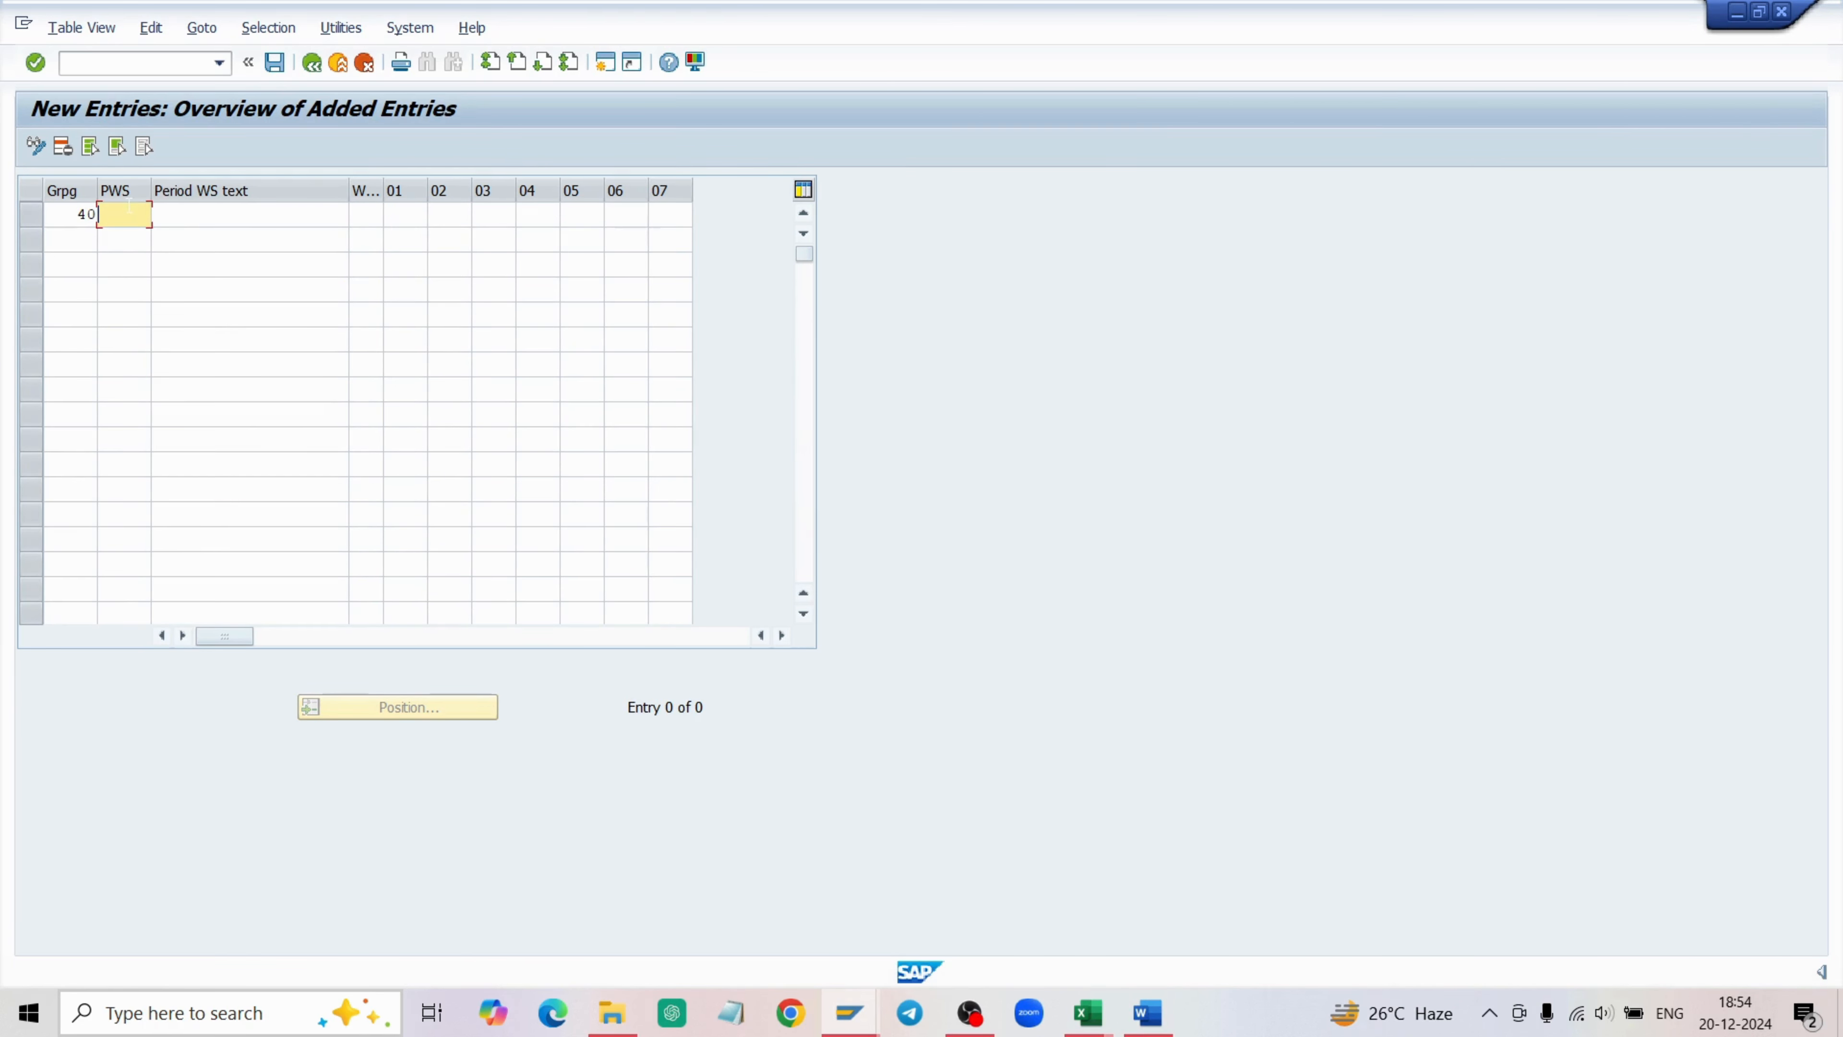
pyautogui.write('s')
pyautogui.click(130, 236)
pyautogui.click(194, 216)
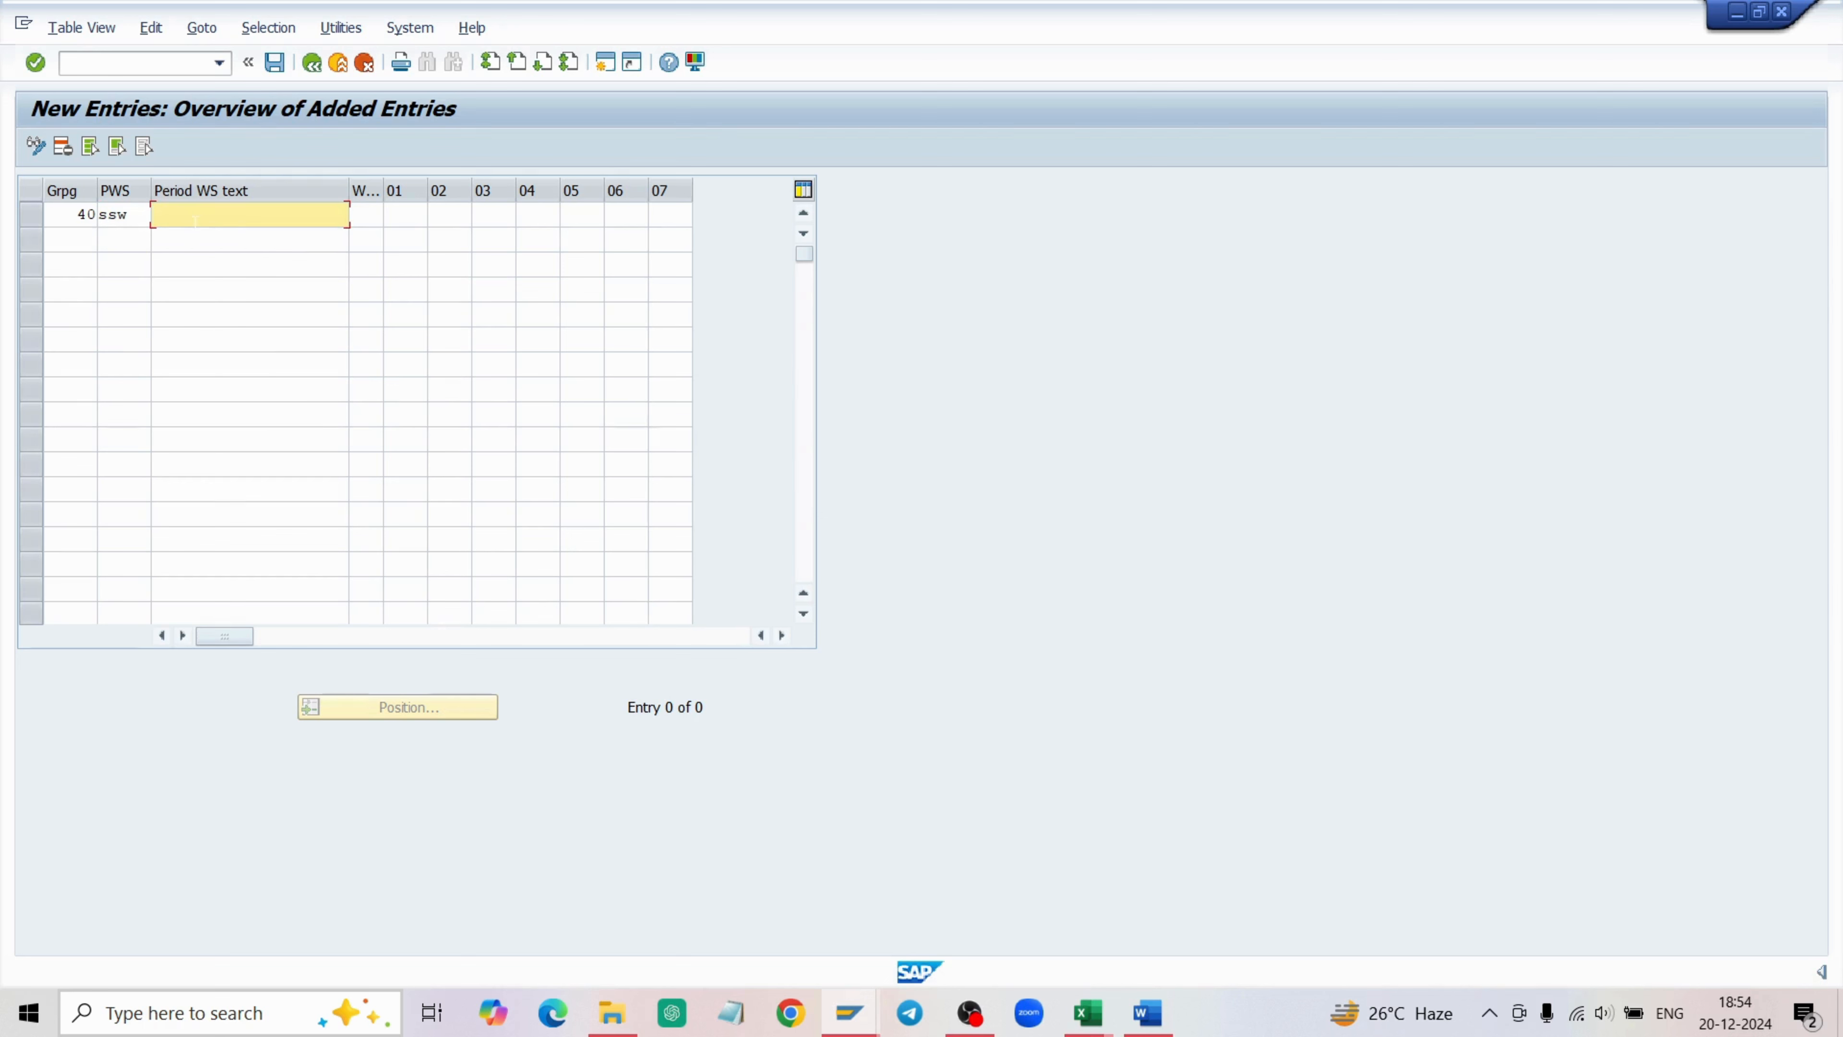
# Give the grouping 40 ssw line the period text "silver scale work sc" and week number 7.
pyautogui.write('s')
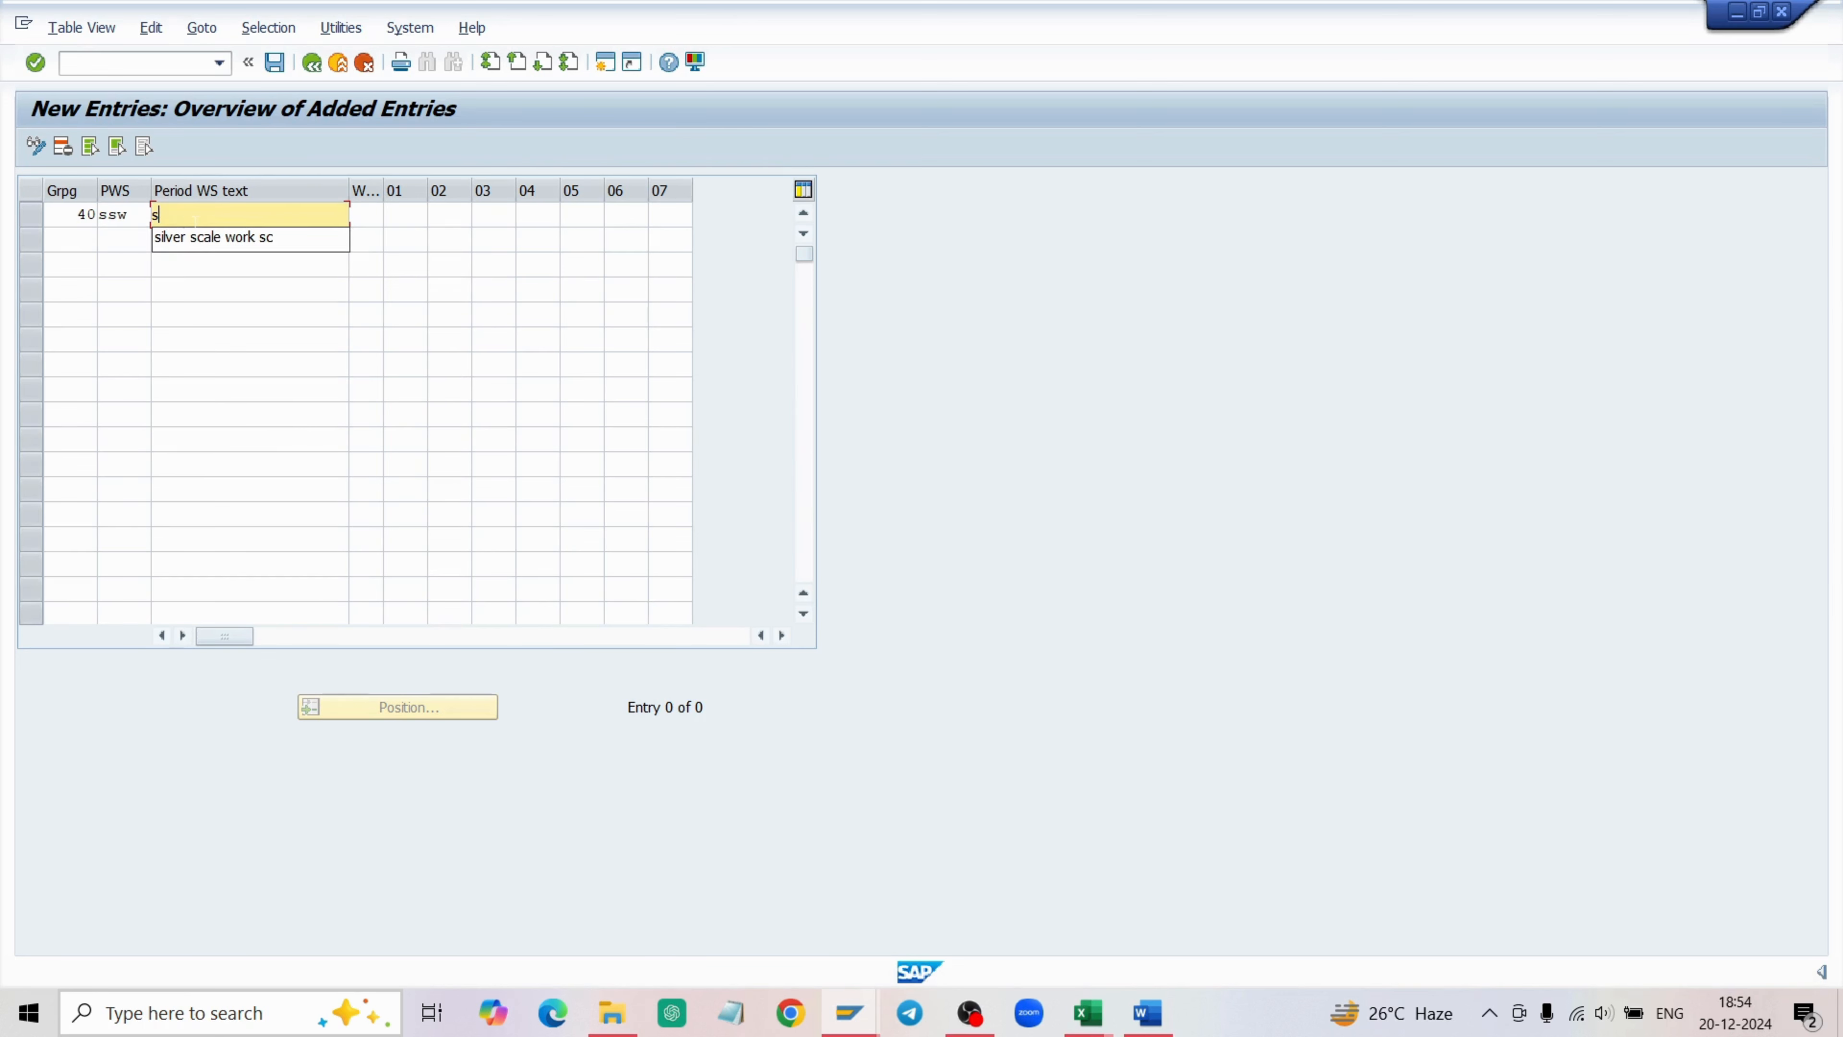
pyautogui.click(194, 237)
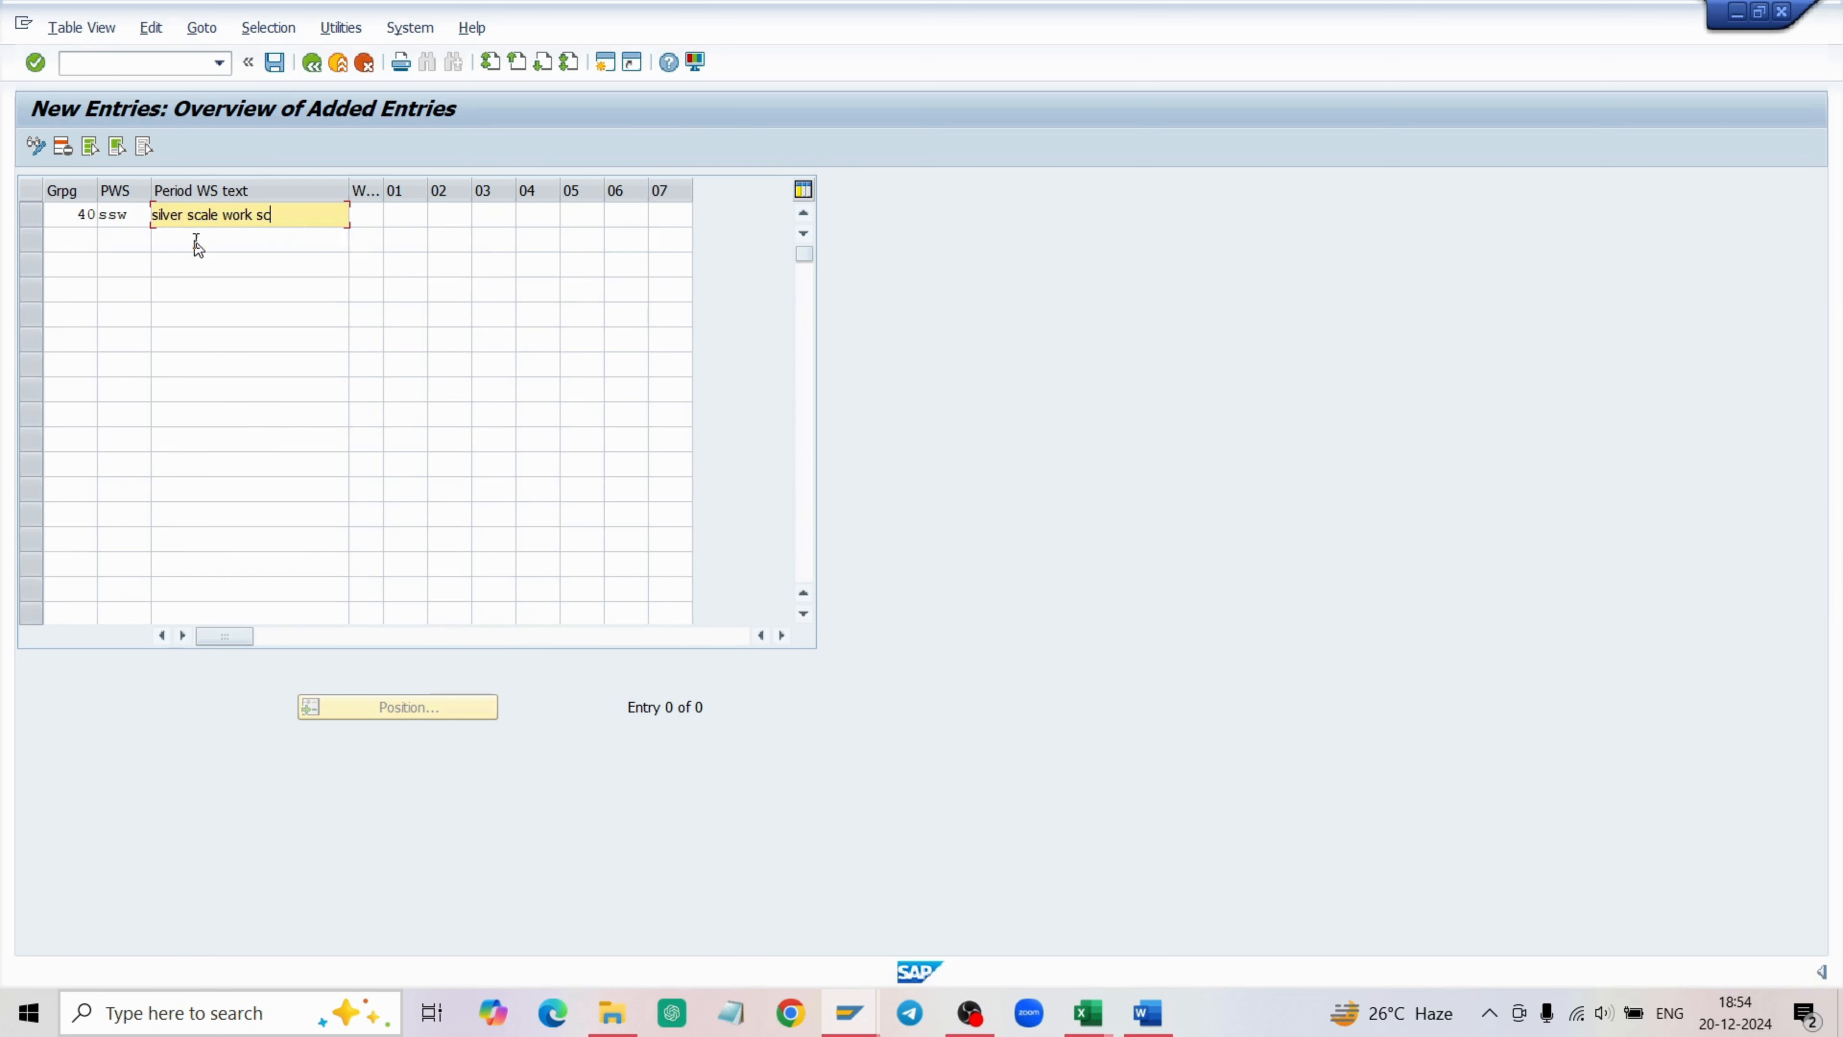
pyautogui.click(364, 215)
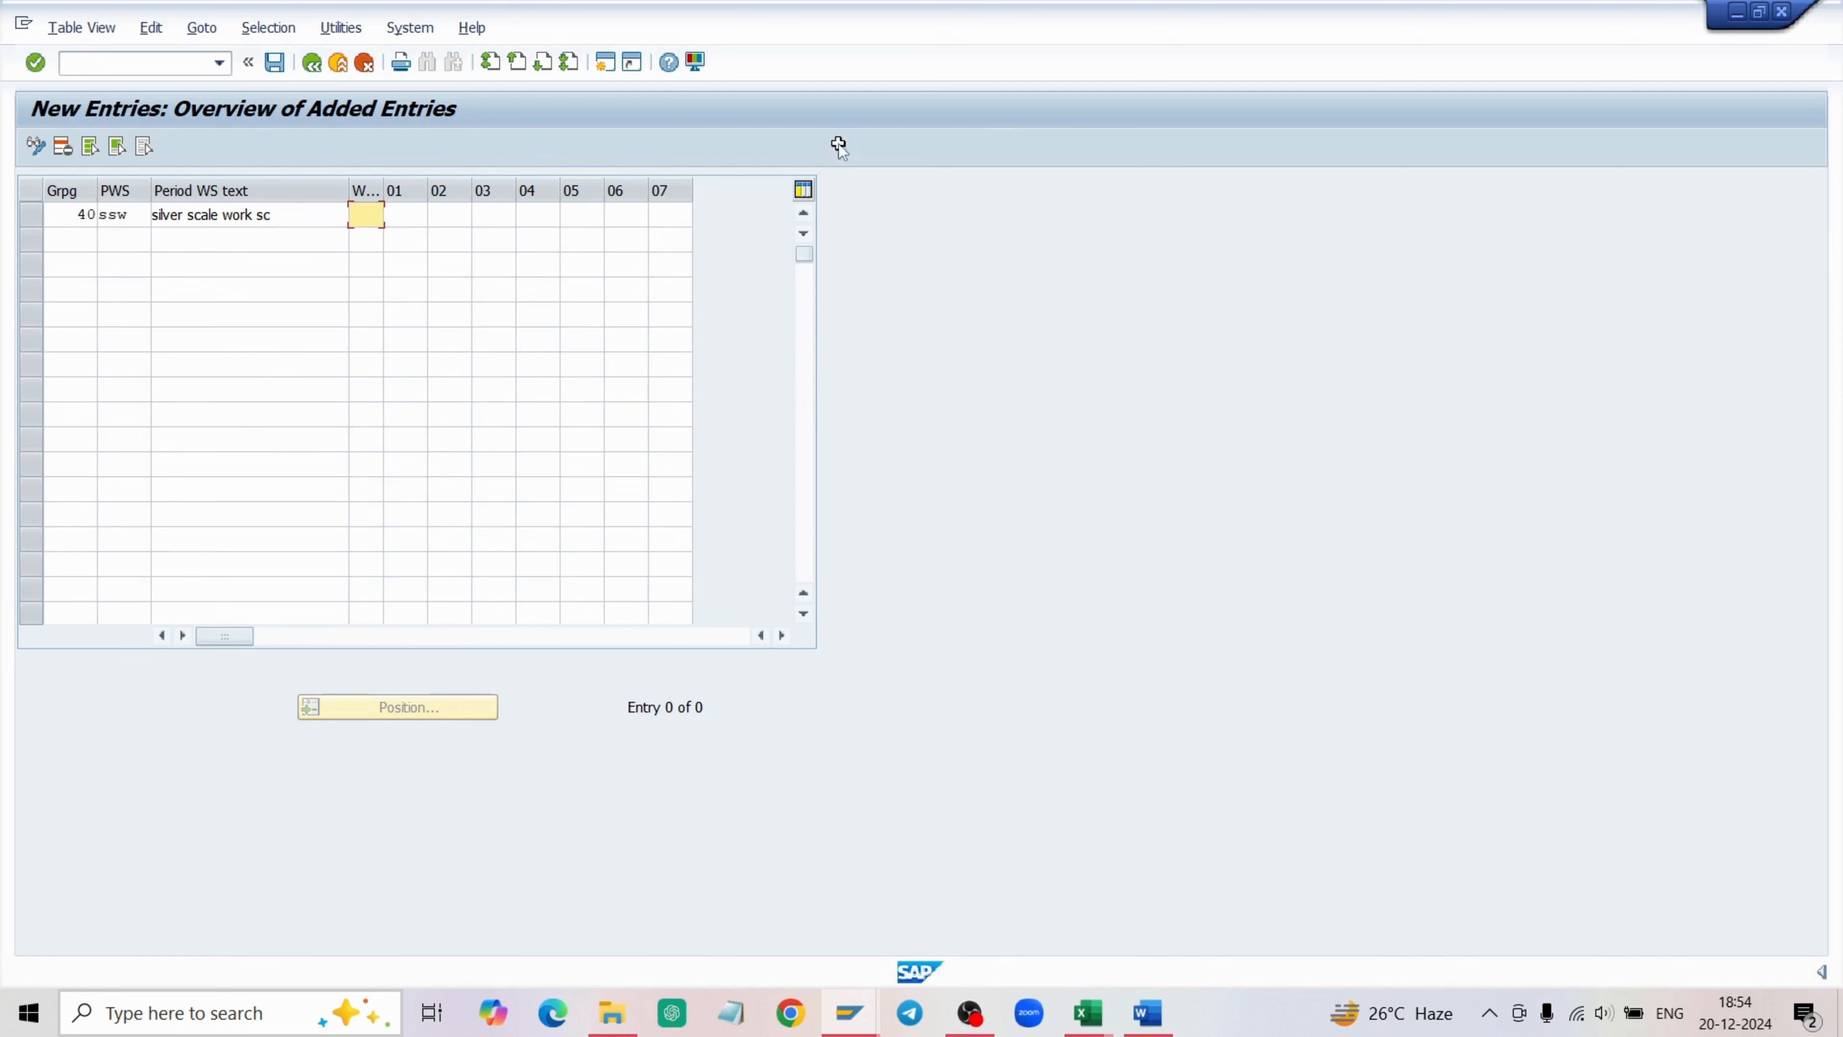
pyautogui.write('7')
pyautogui.click(404, 216)
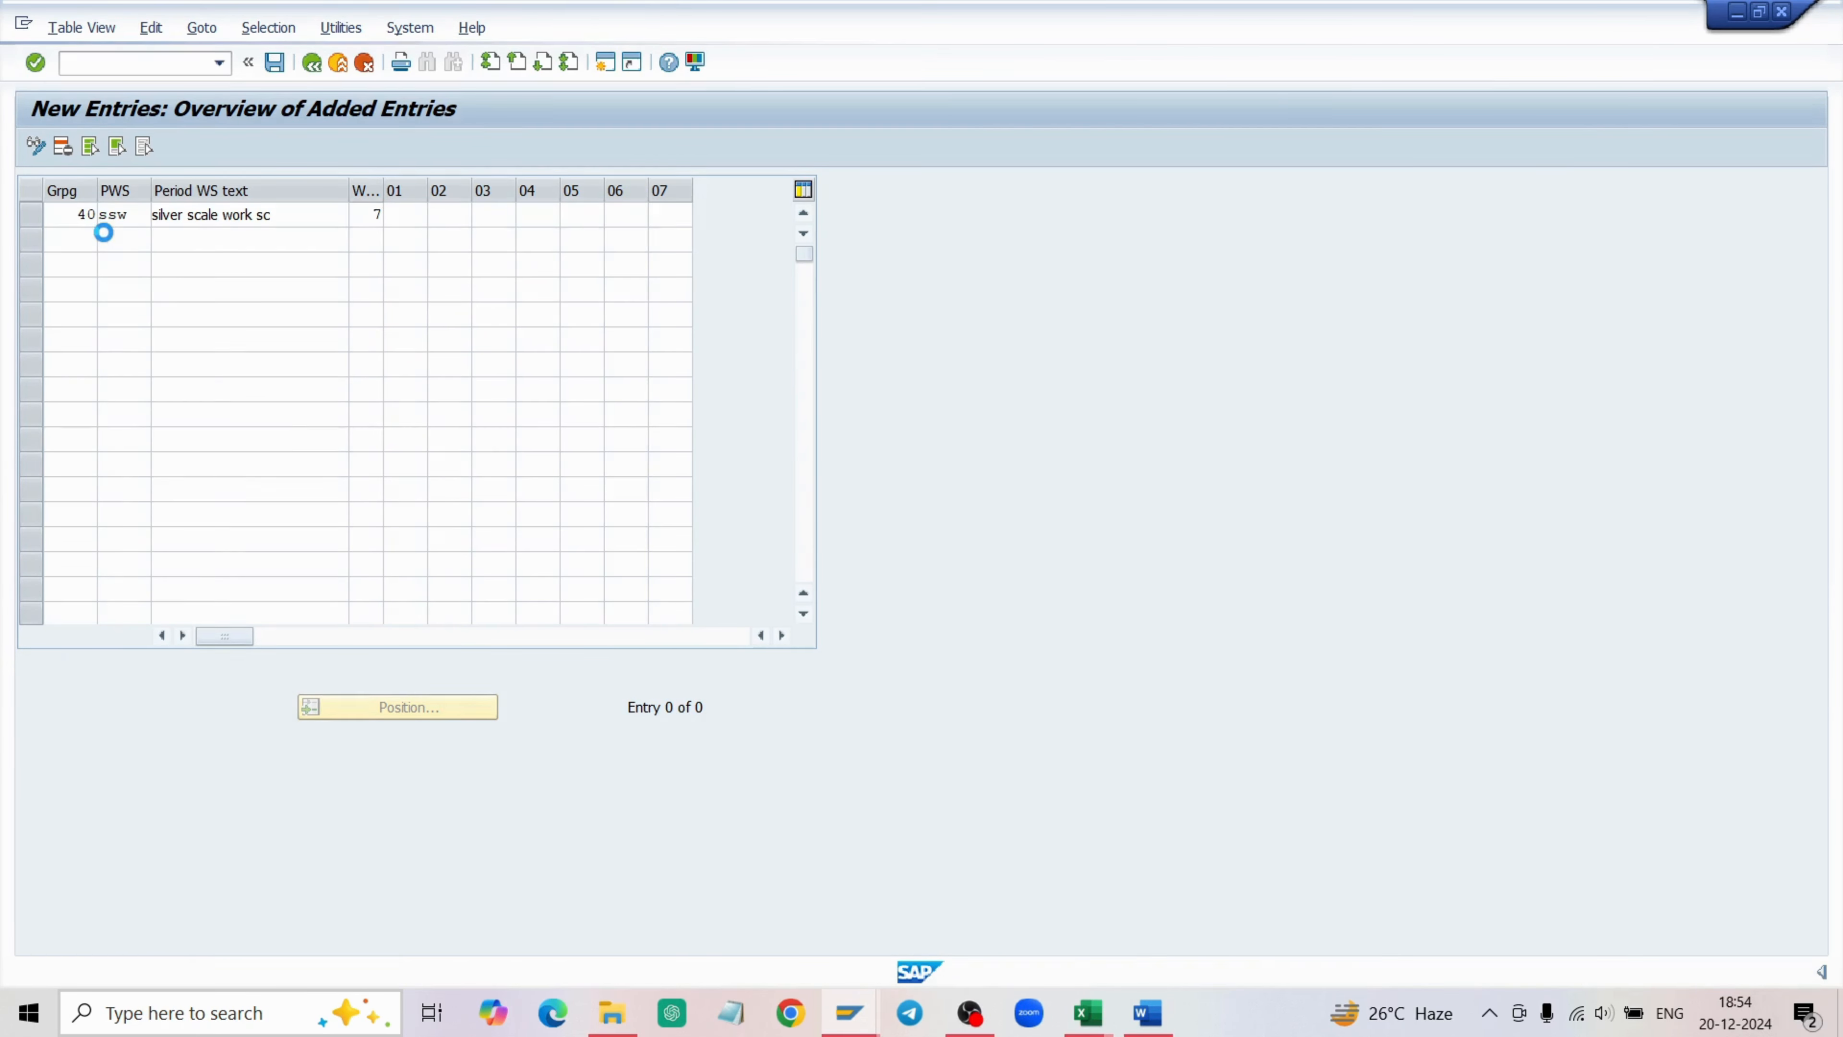
# Assign the daily work schedule NORM to days 01 through 07 of the grouping 40 ssw line.
pyautogui.press('F4')
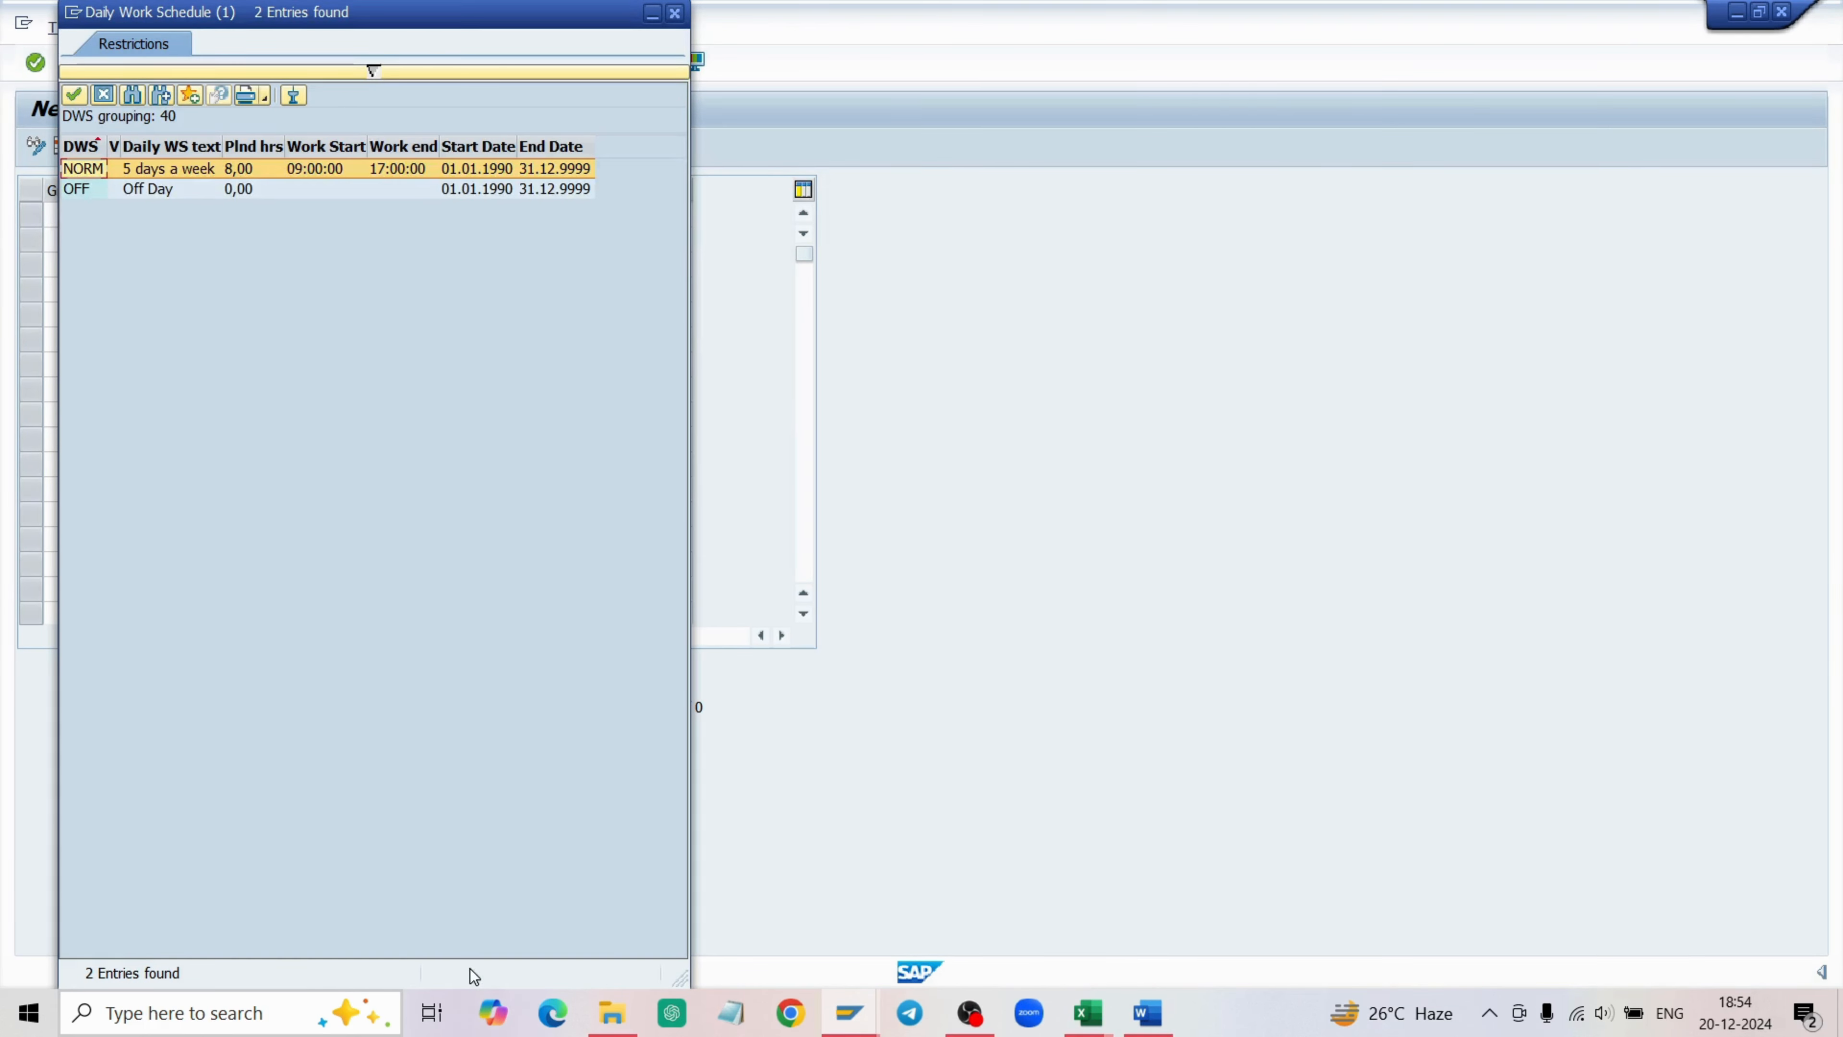
pyautogui.press('Escape')
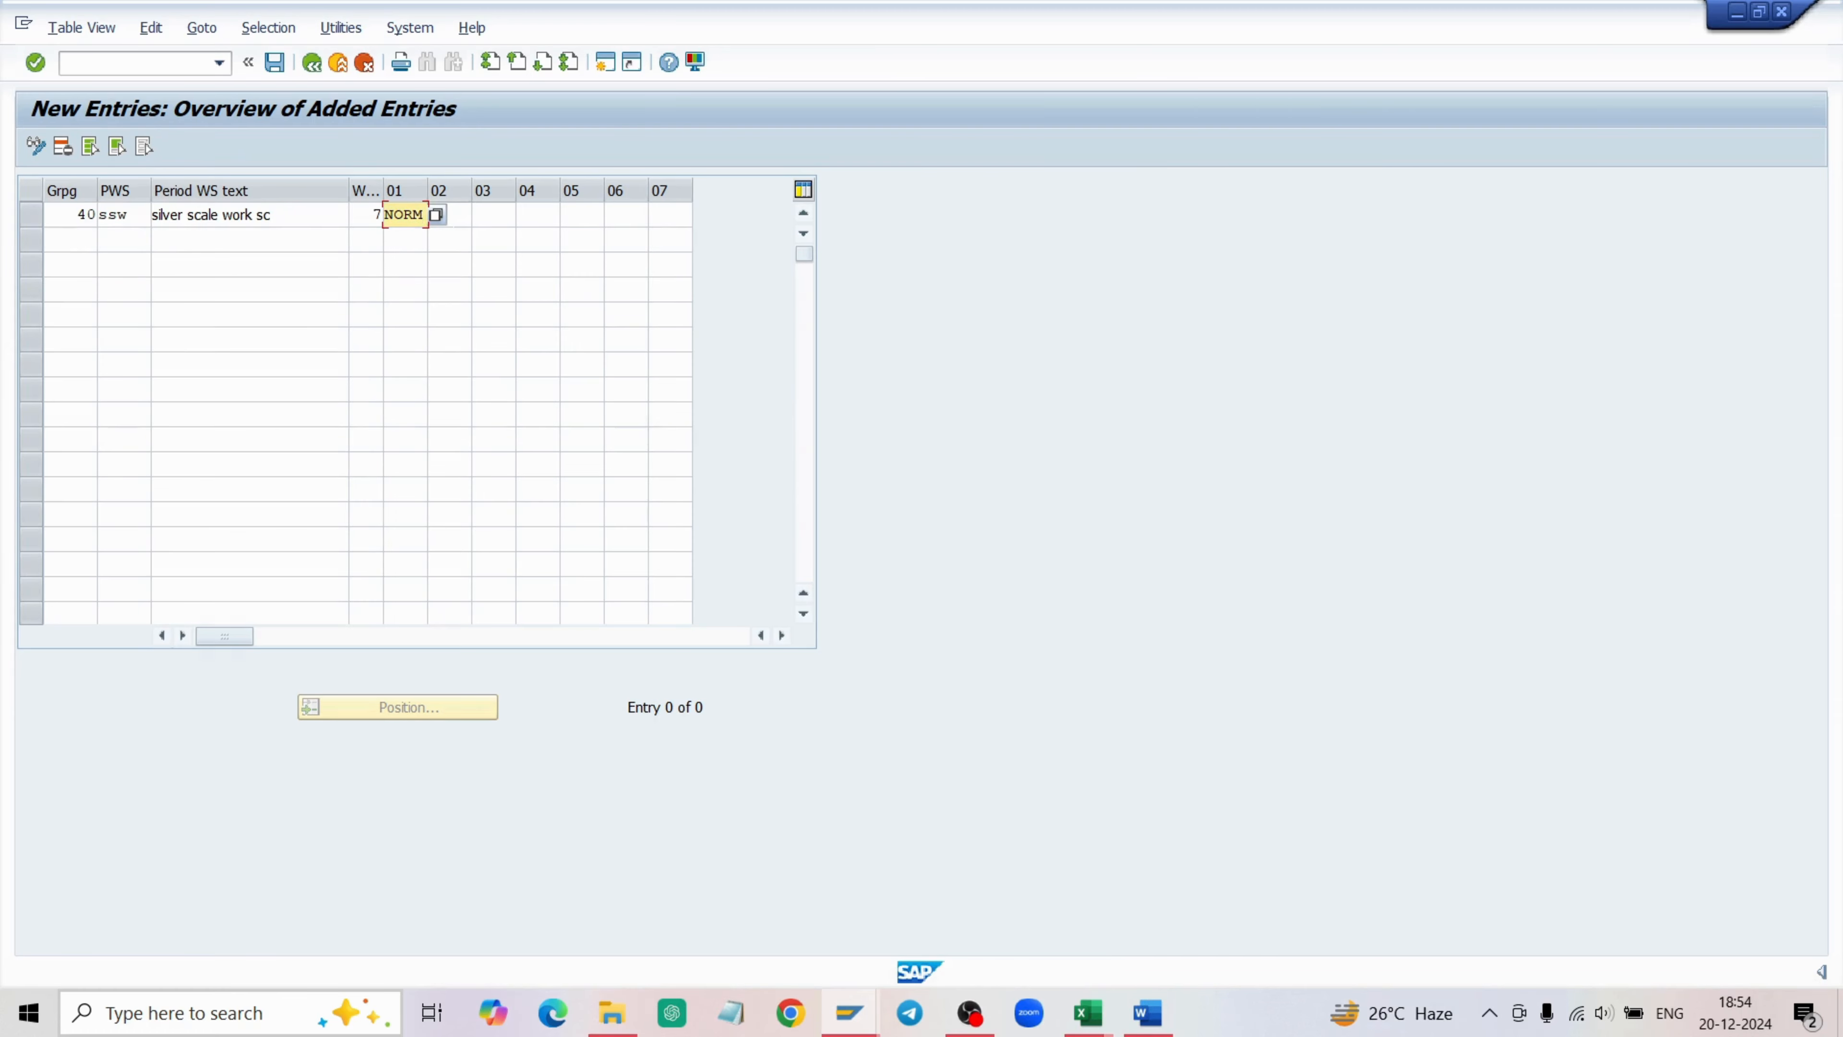
pyautogui.click(465, 214)
pyautogui.write('NORM')
pyautogui.press('Tab')
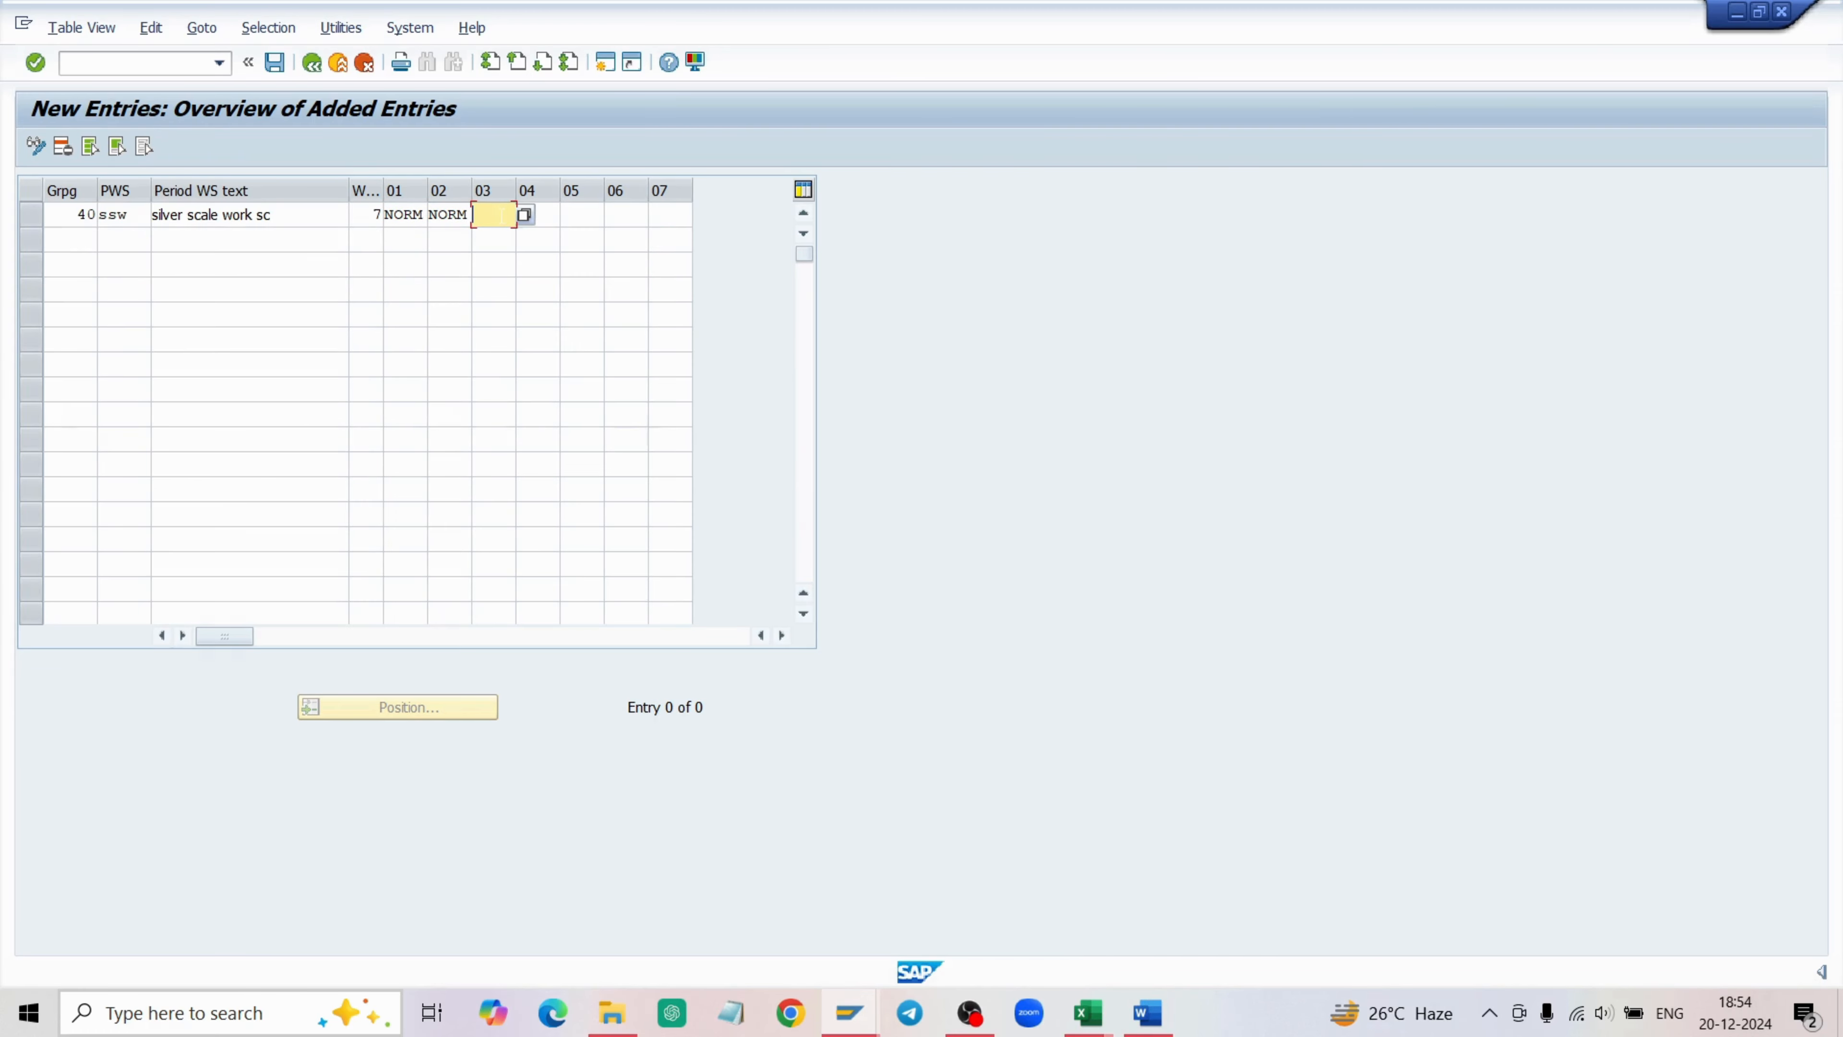
pyautogui.write('NORM')
pyautogui.press('Tab')
pyautogui.write('NORM')
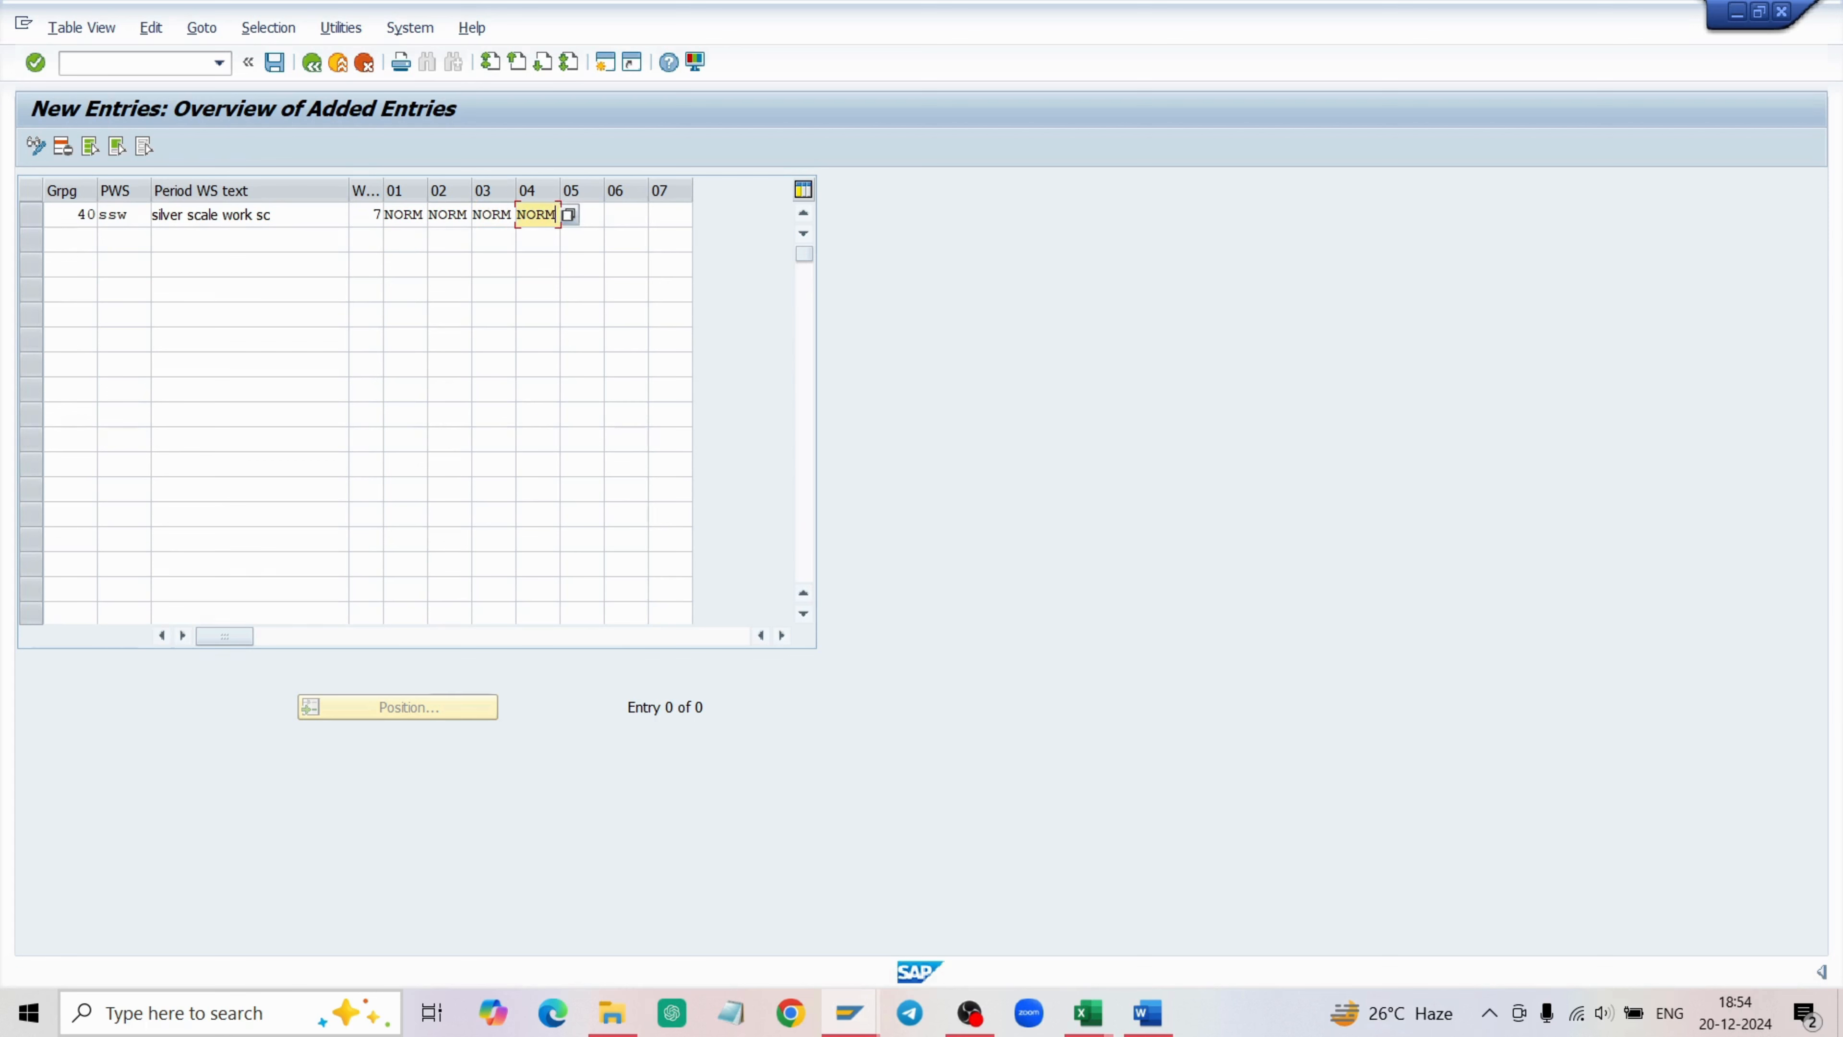
pyautogui.press('Tab')
pyautogui.write('NORM')
pyautogui.click(630, 214)
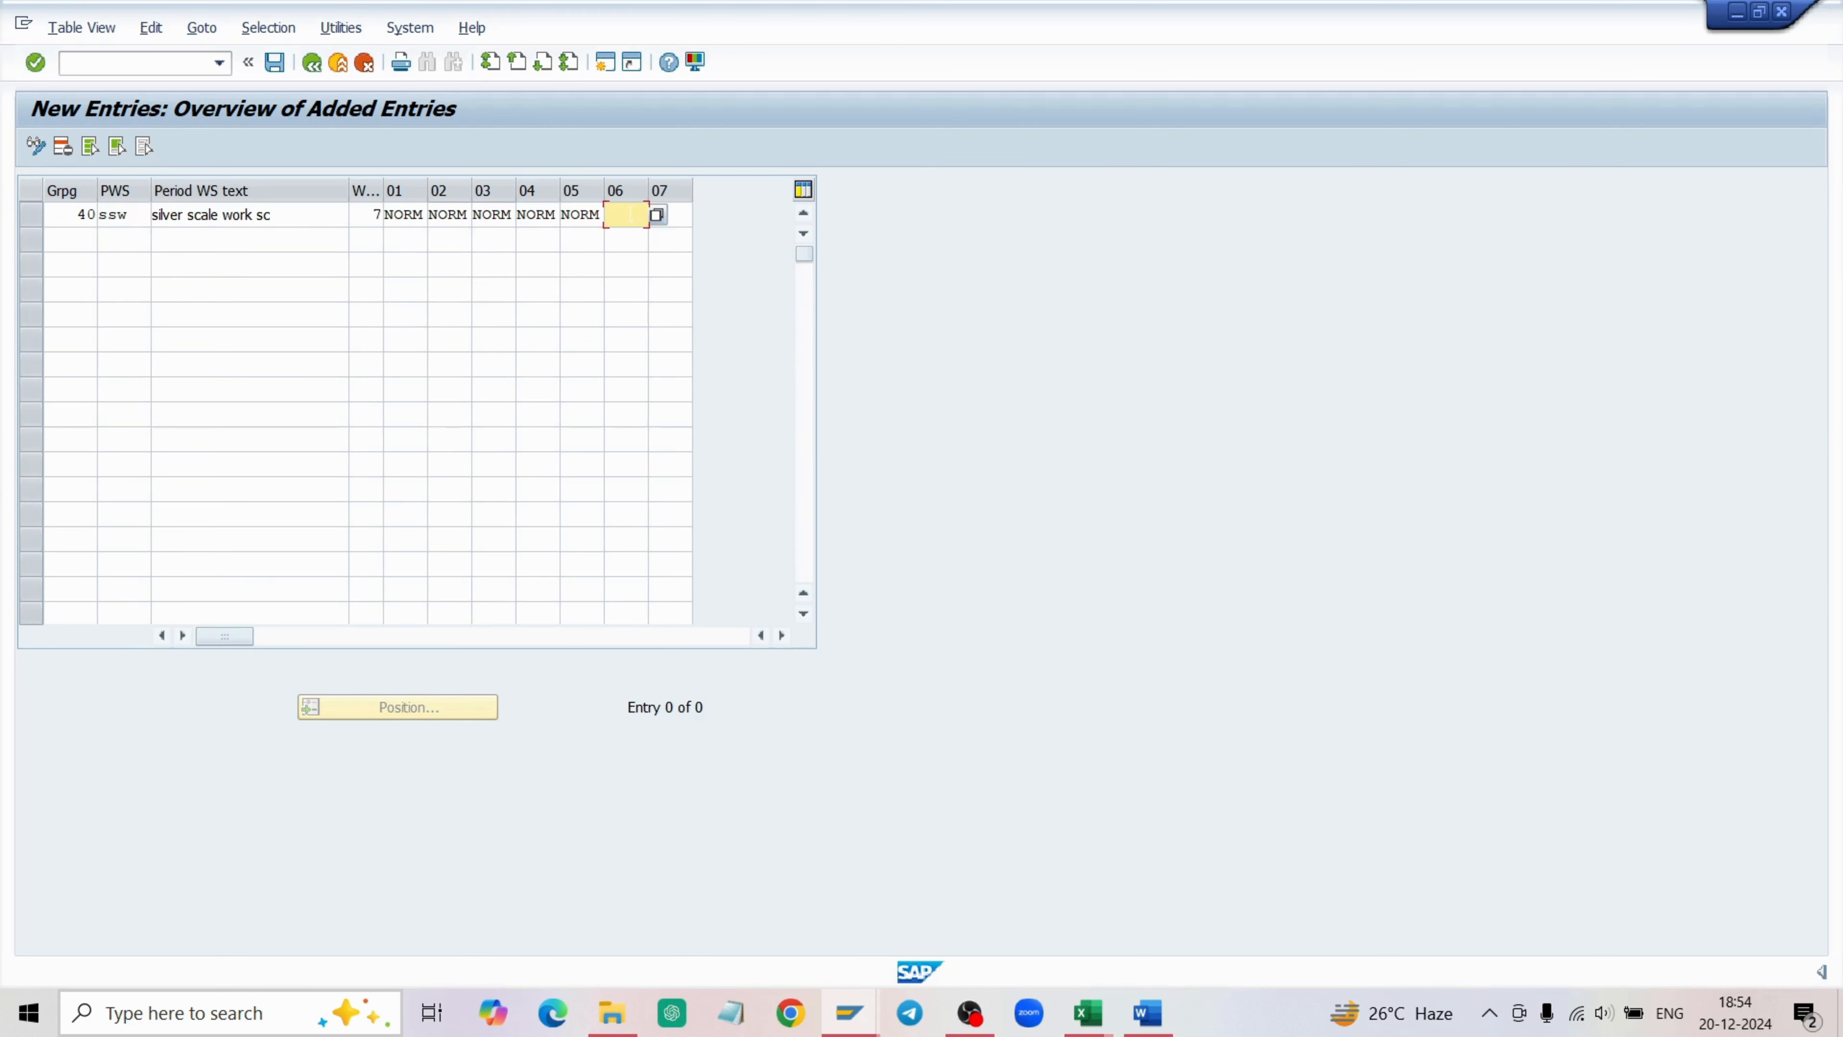
pyautogui.write('NORM')
pyautogui.press('Tab')
pyautogui.write('NORM')
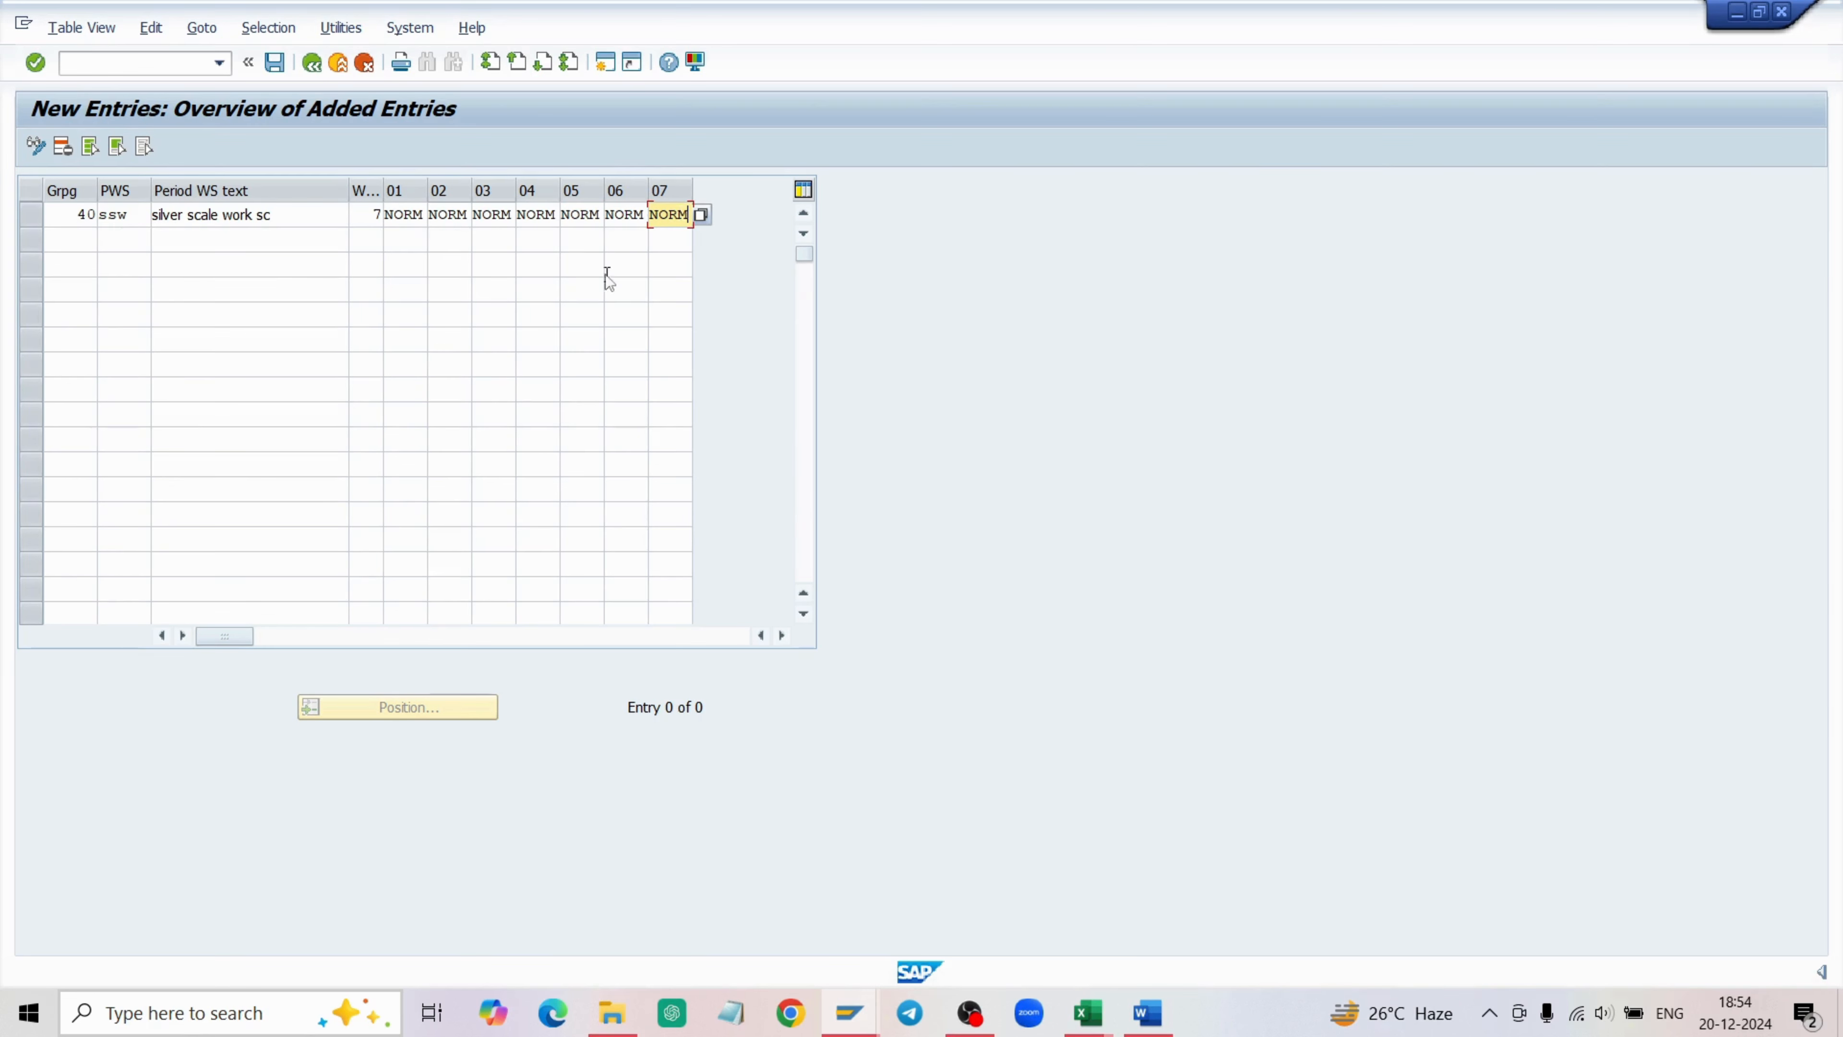
# Try to save the seven-day ssw entry for grouping 40, and discard it to return to the overview.
pyautogui.click(281, 70)
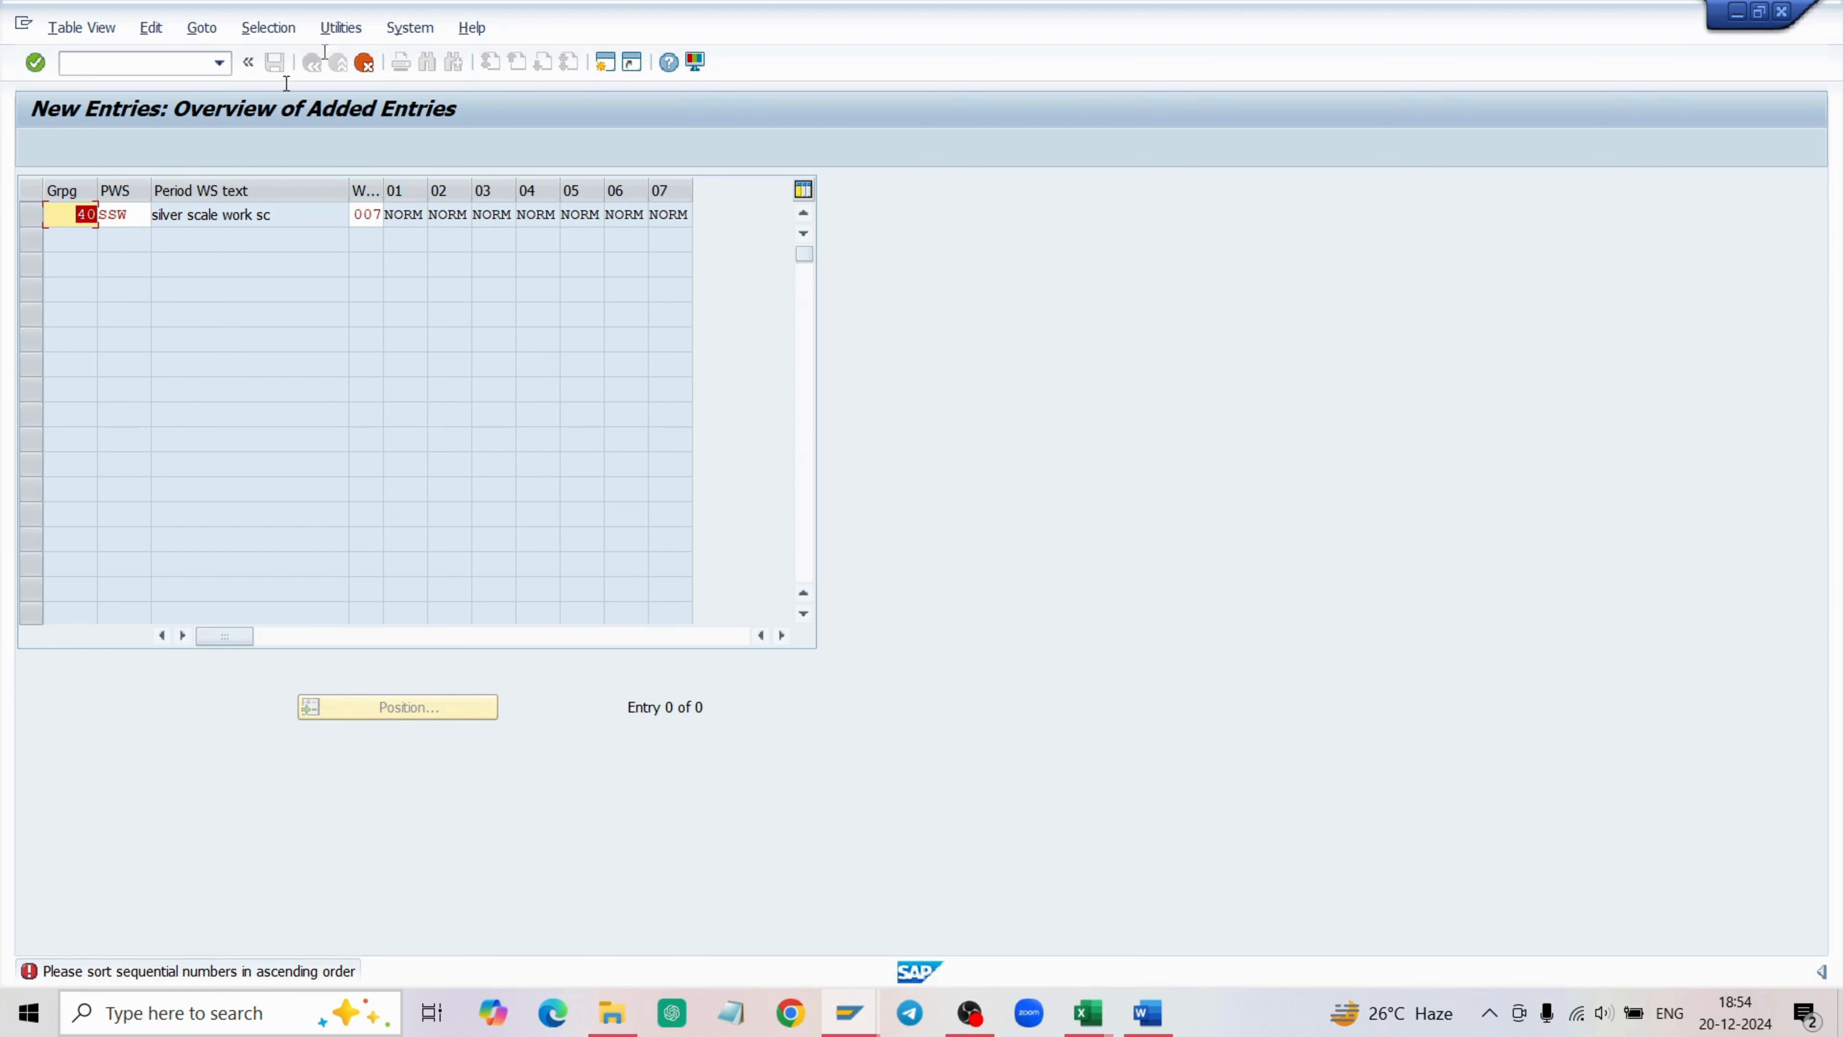
pyautogui.click(365, 67)
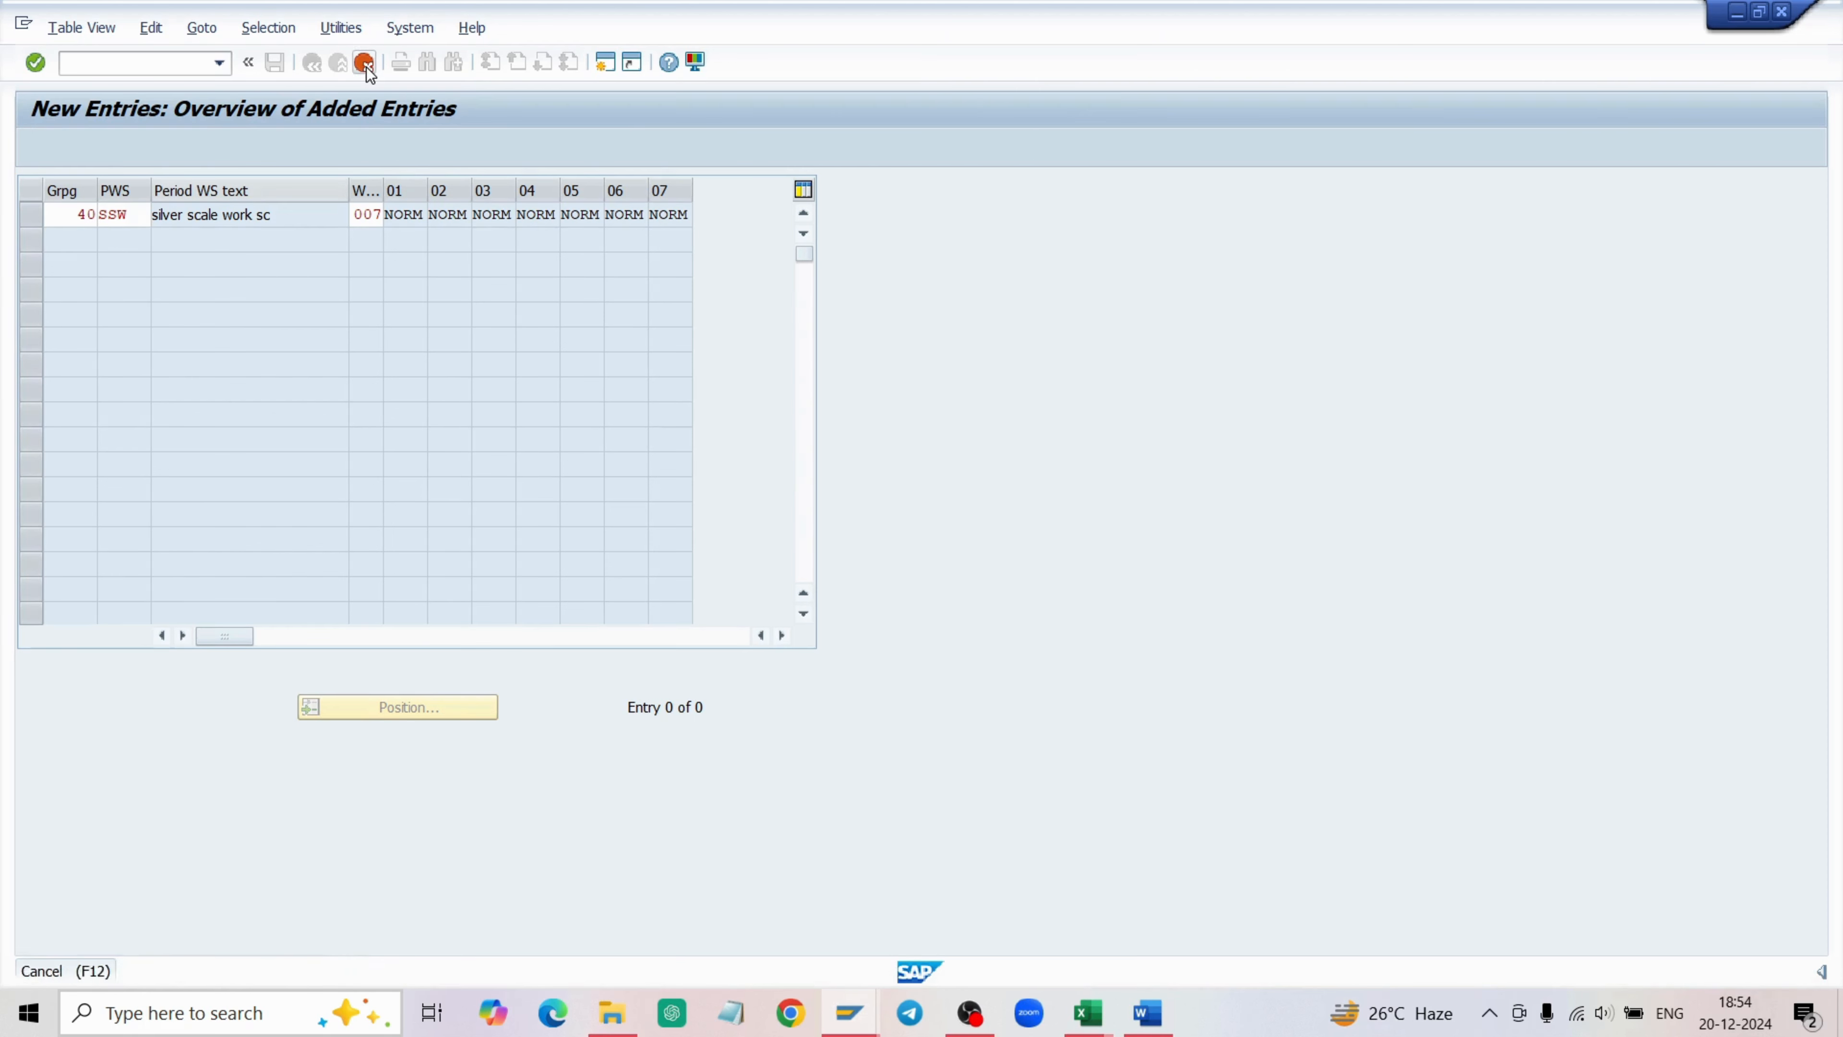
pyautogui.click(355, 432)
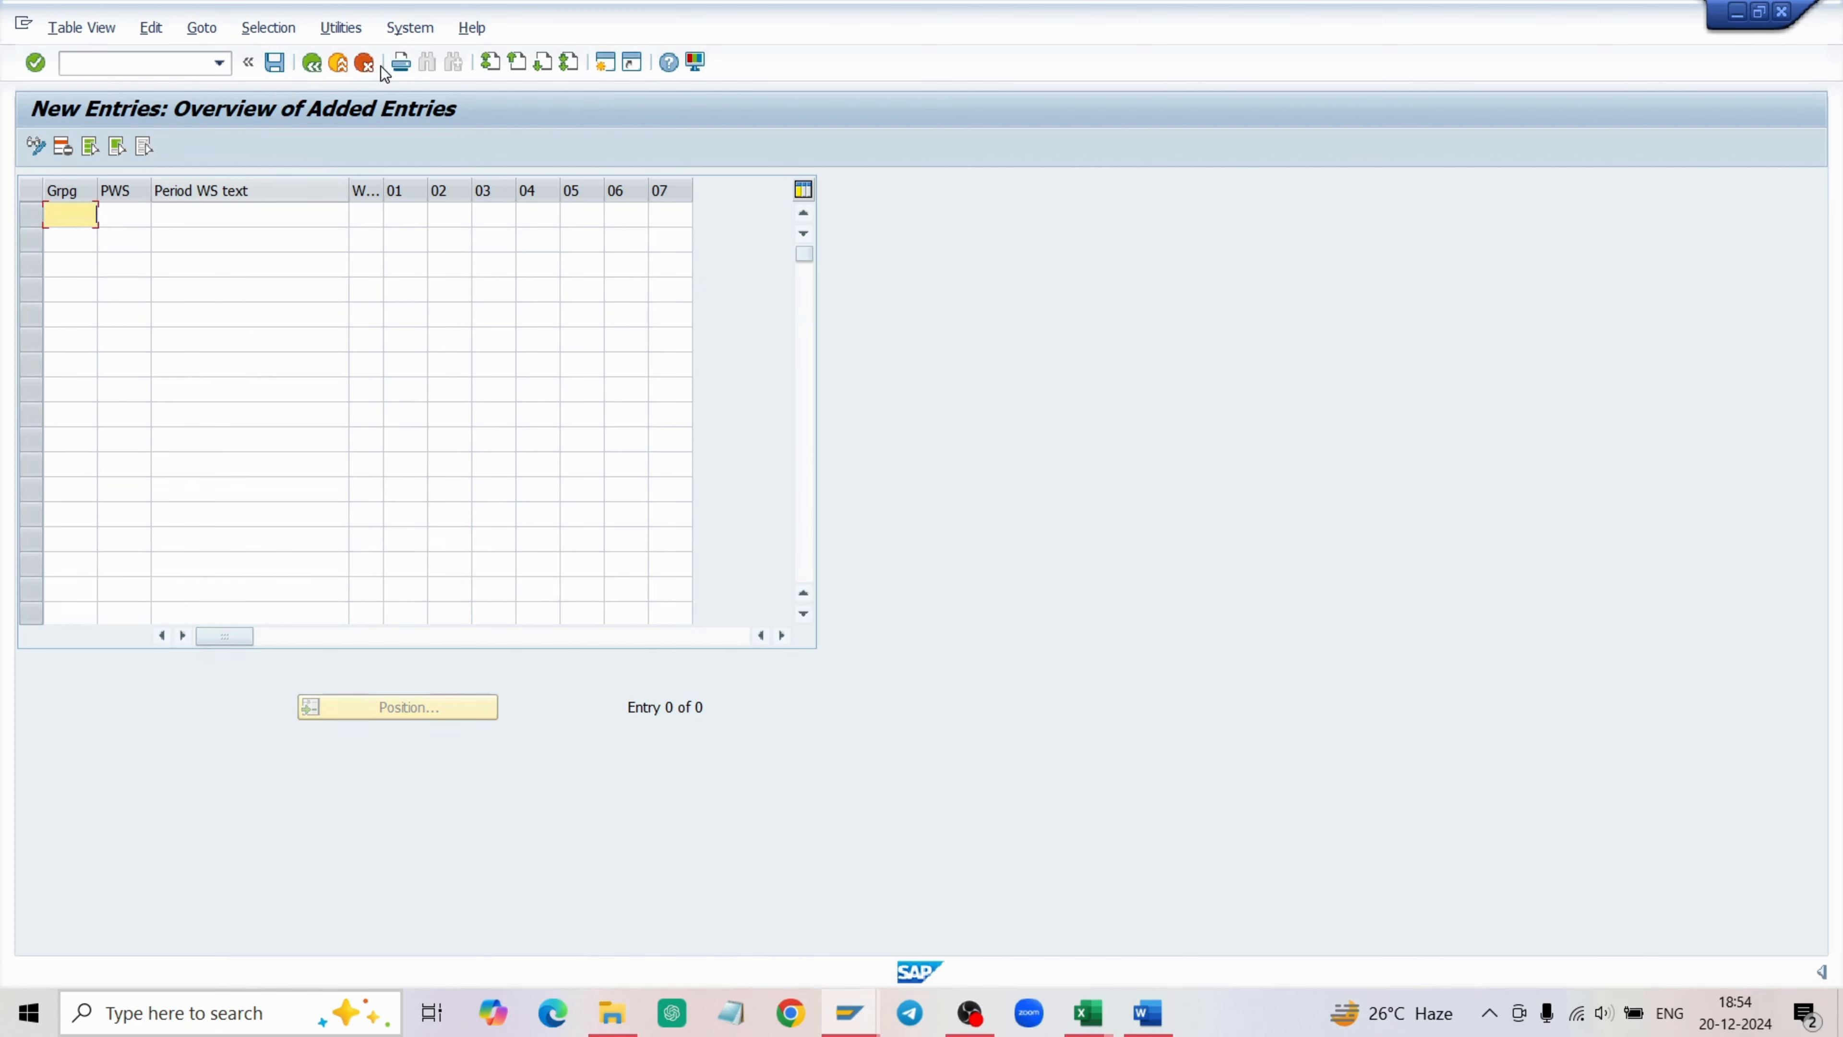
pyautogui.click(311, 63)
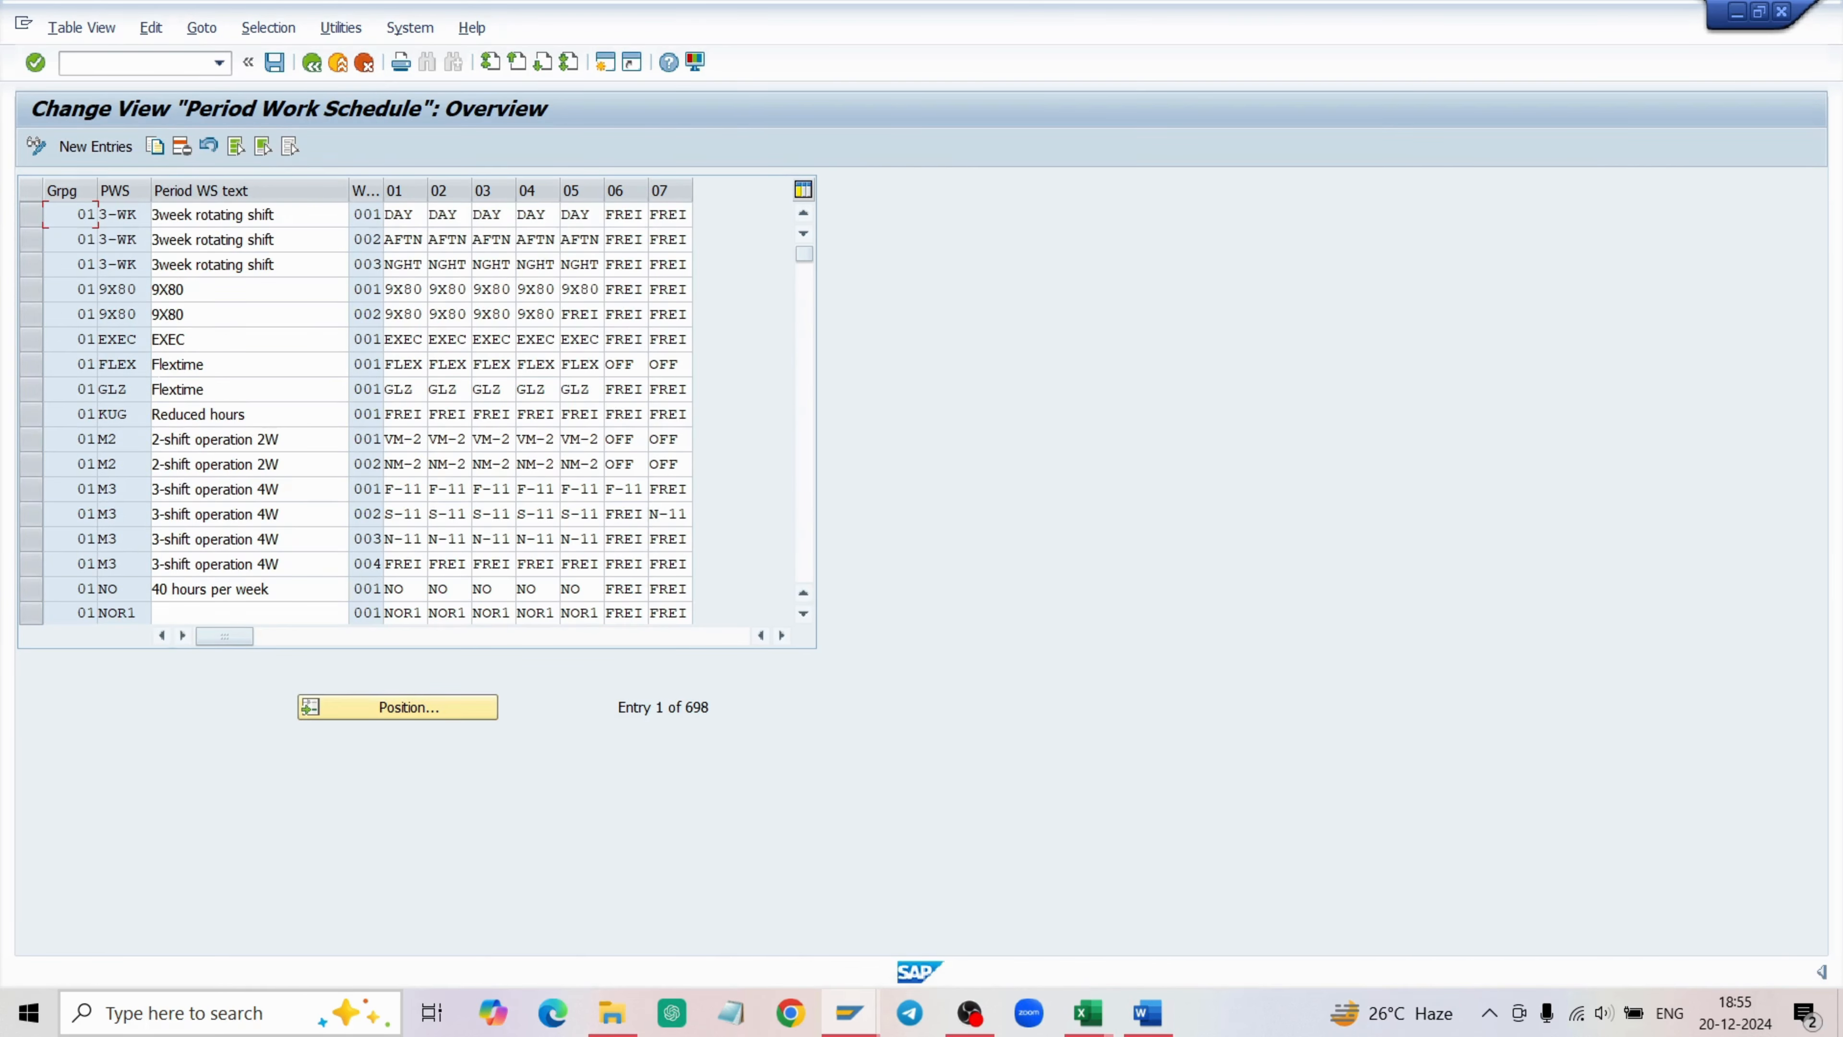
# Look through the existing period work schedules of groupings 01 to 05, and return to the implementation guide.
pyautogui.scroll(-6, 158, 379)
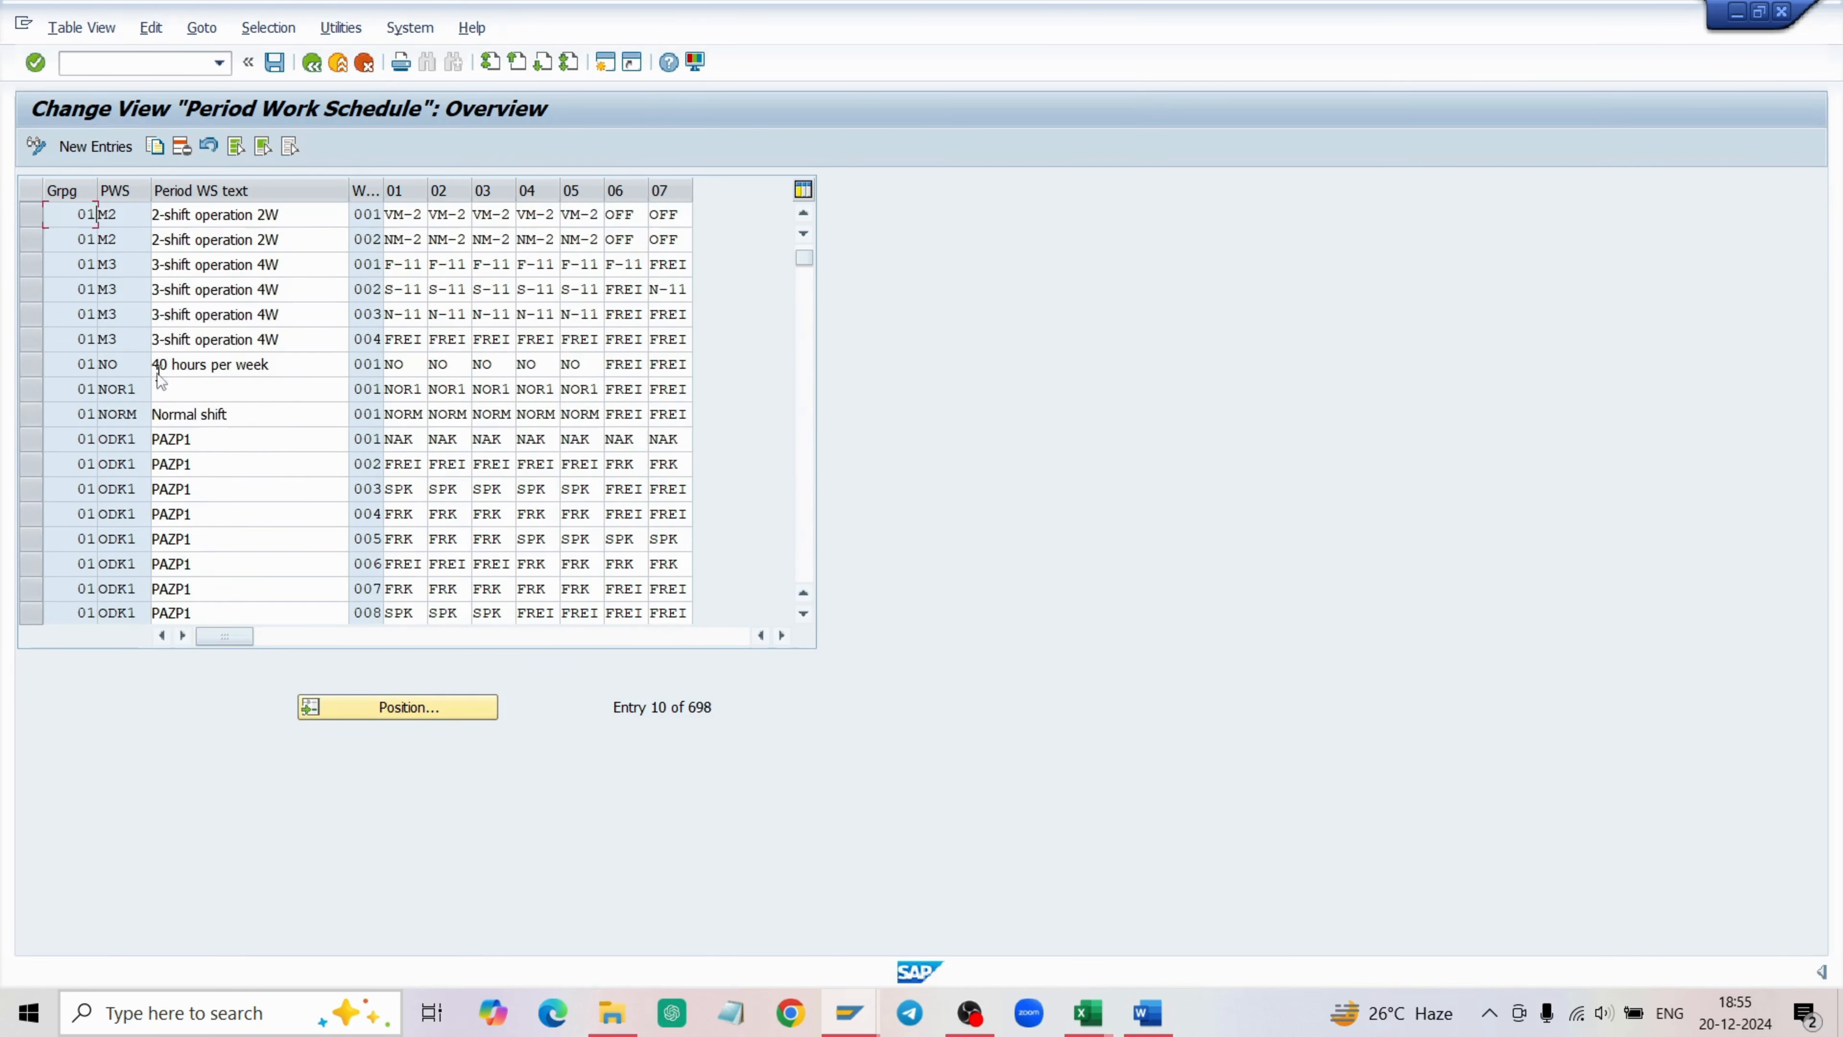
pyautogui.scroll(-13, 157, 374)
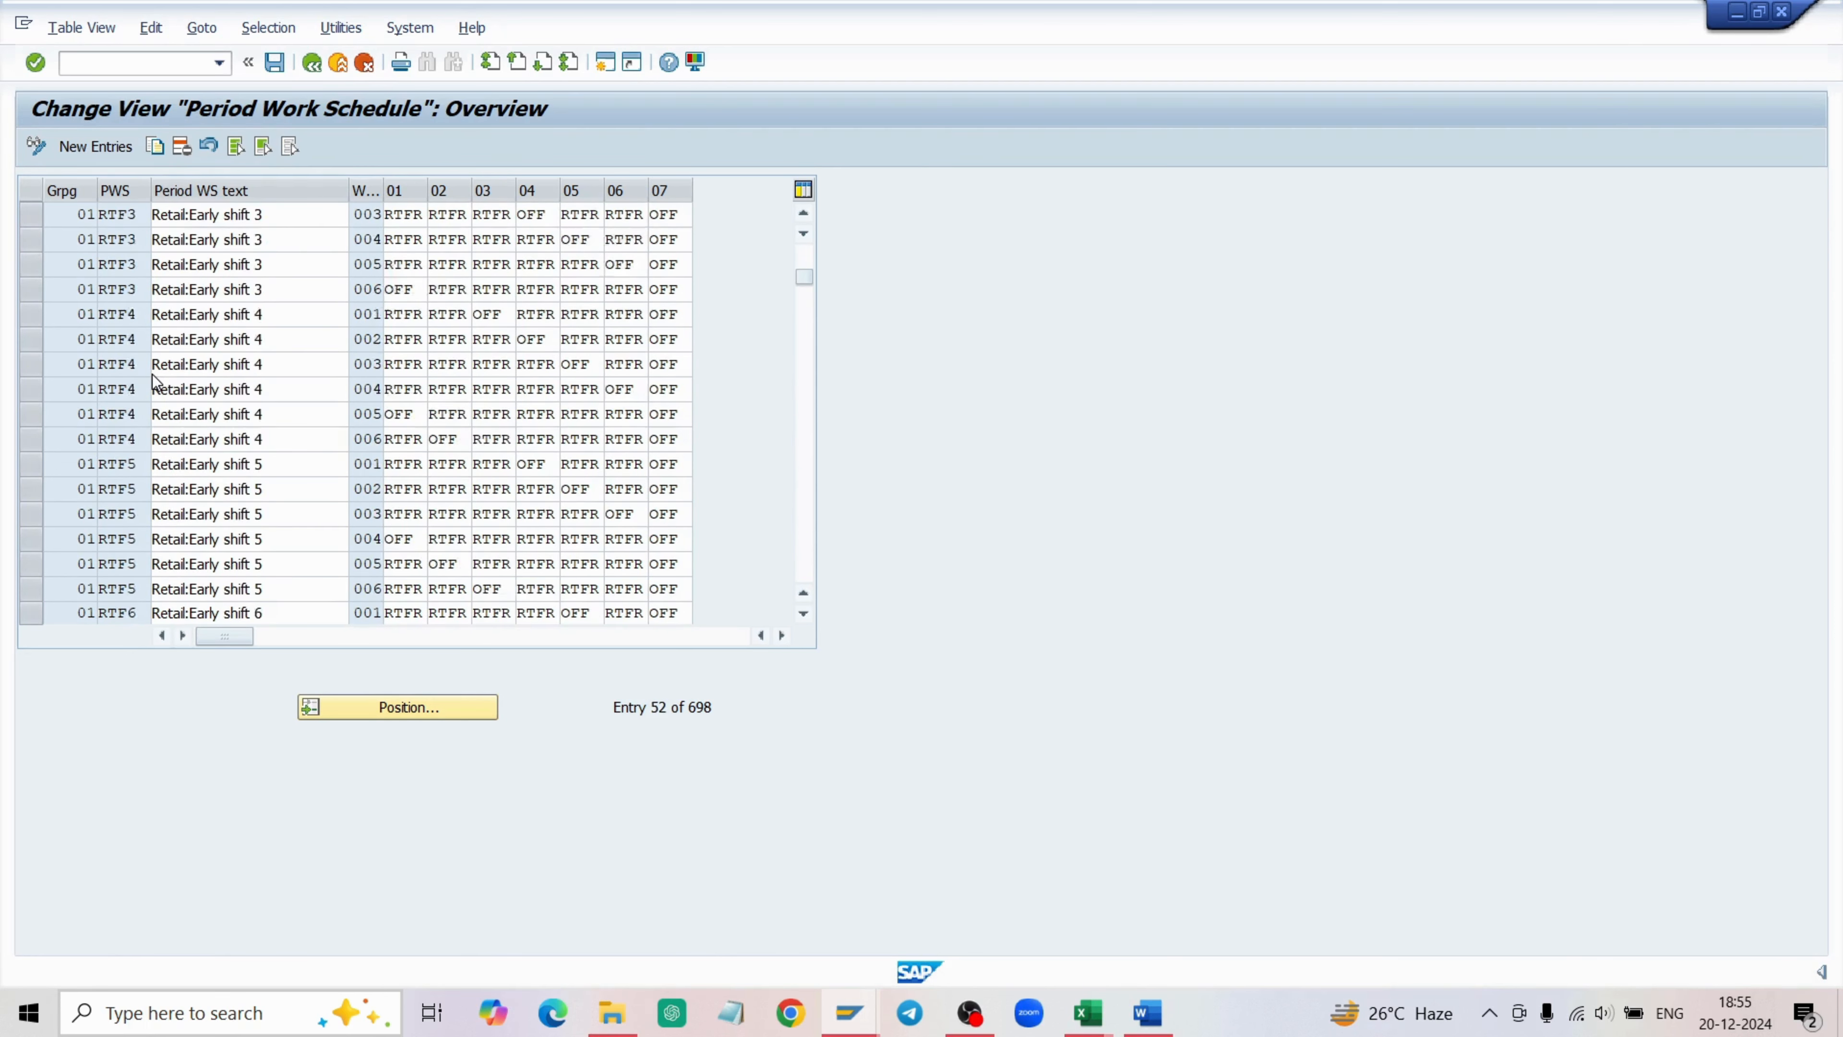
pyautogui.scroll(-11, 154, 379)
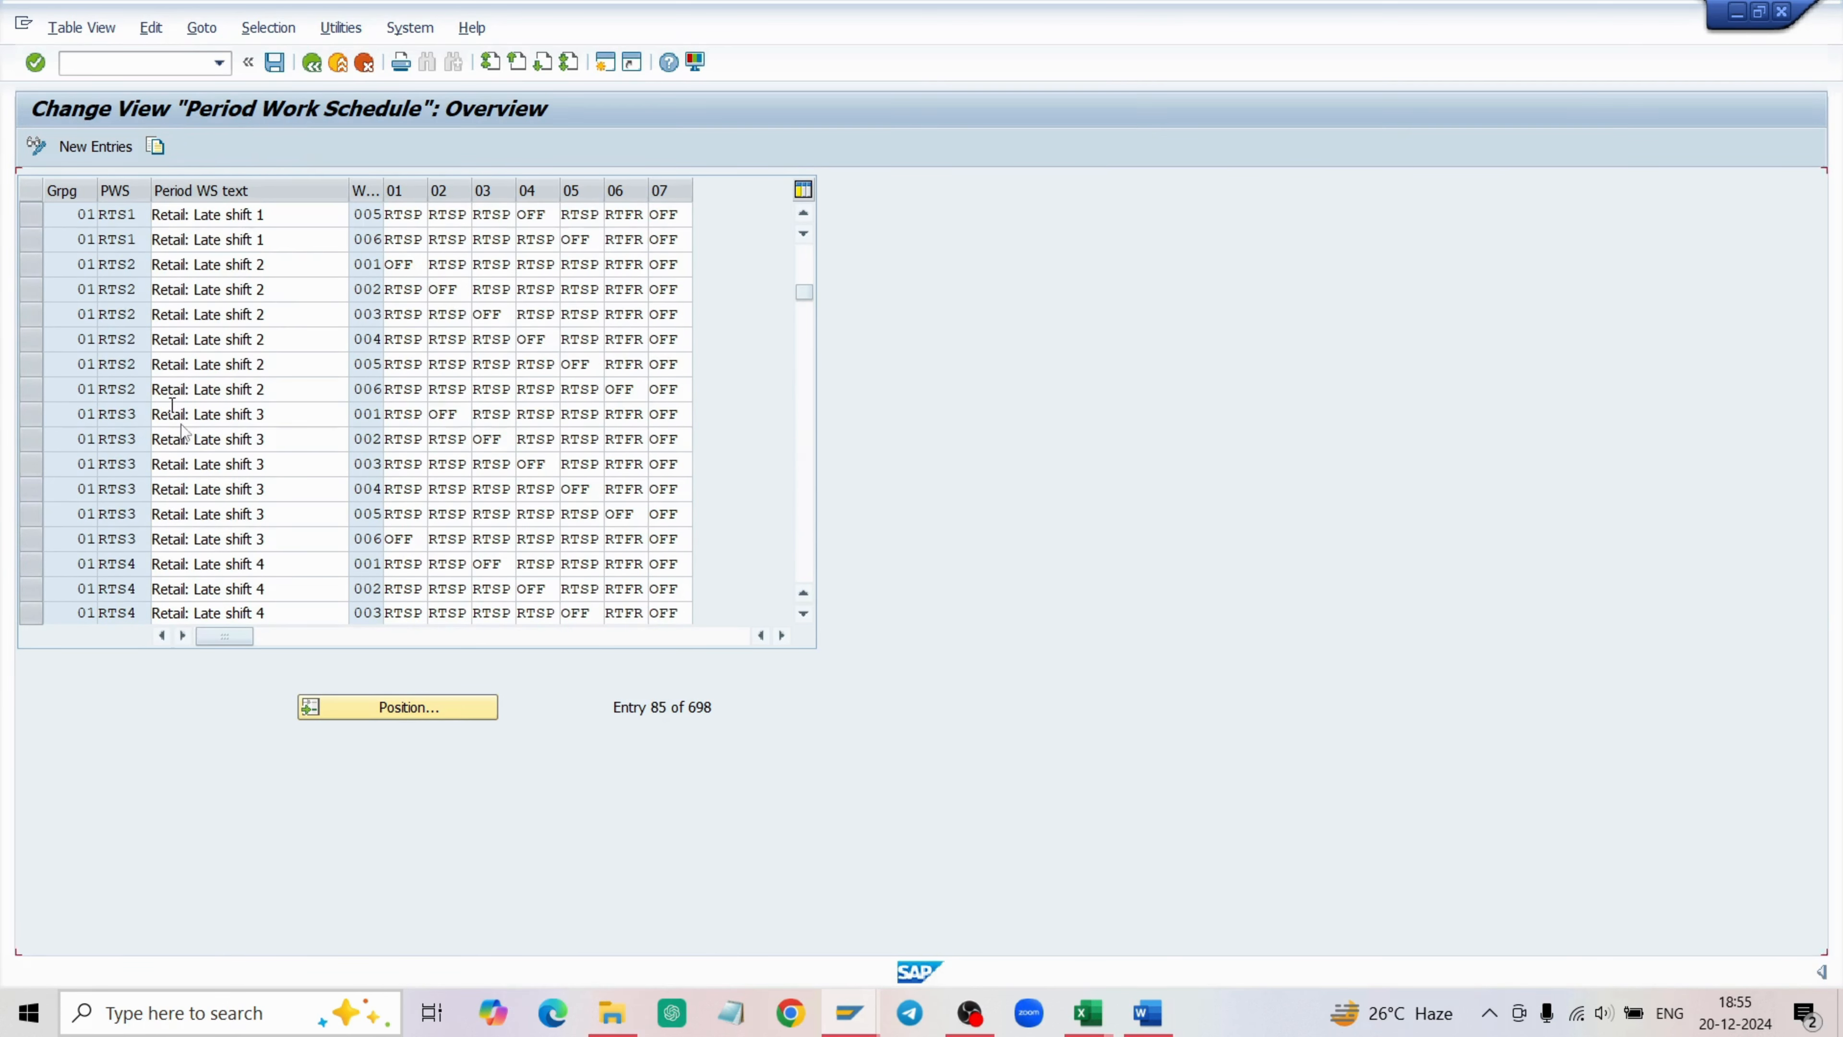
pyautogui.scroll(-10, 185, 415)
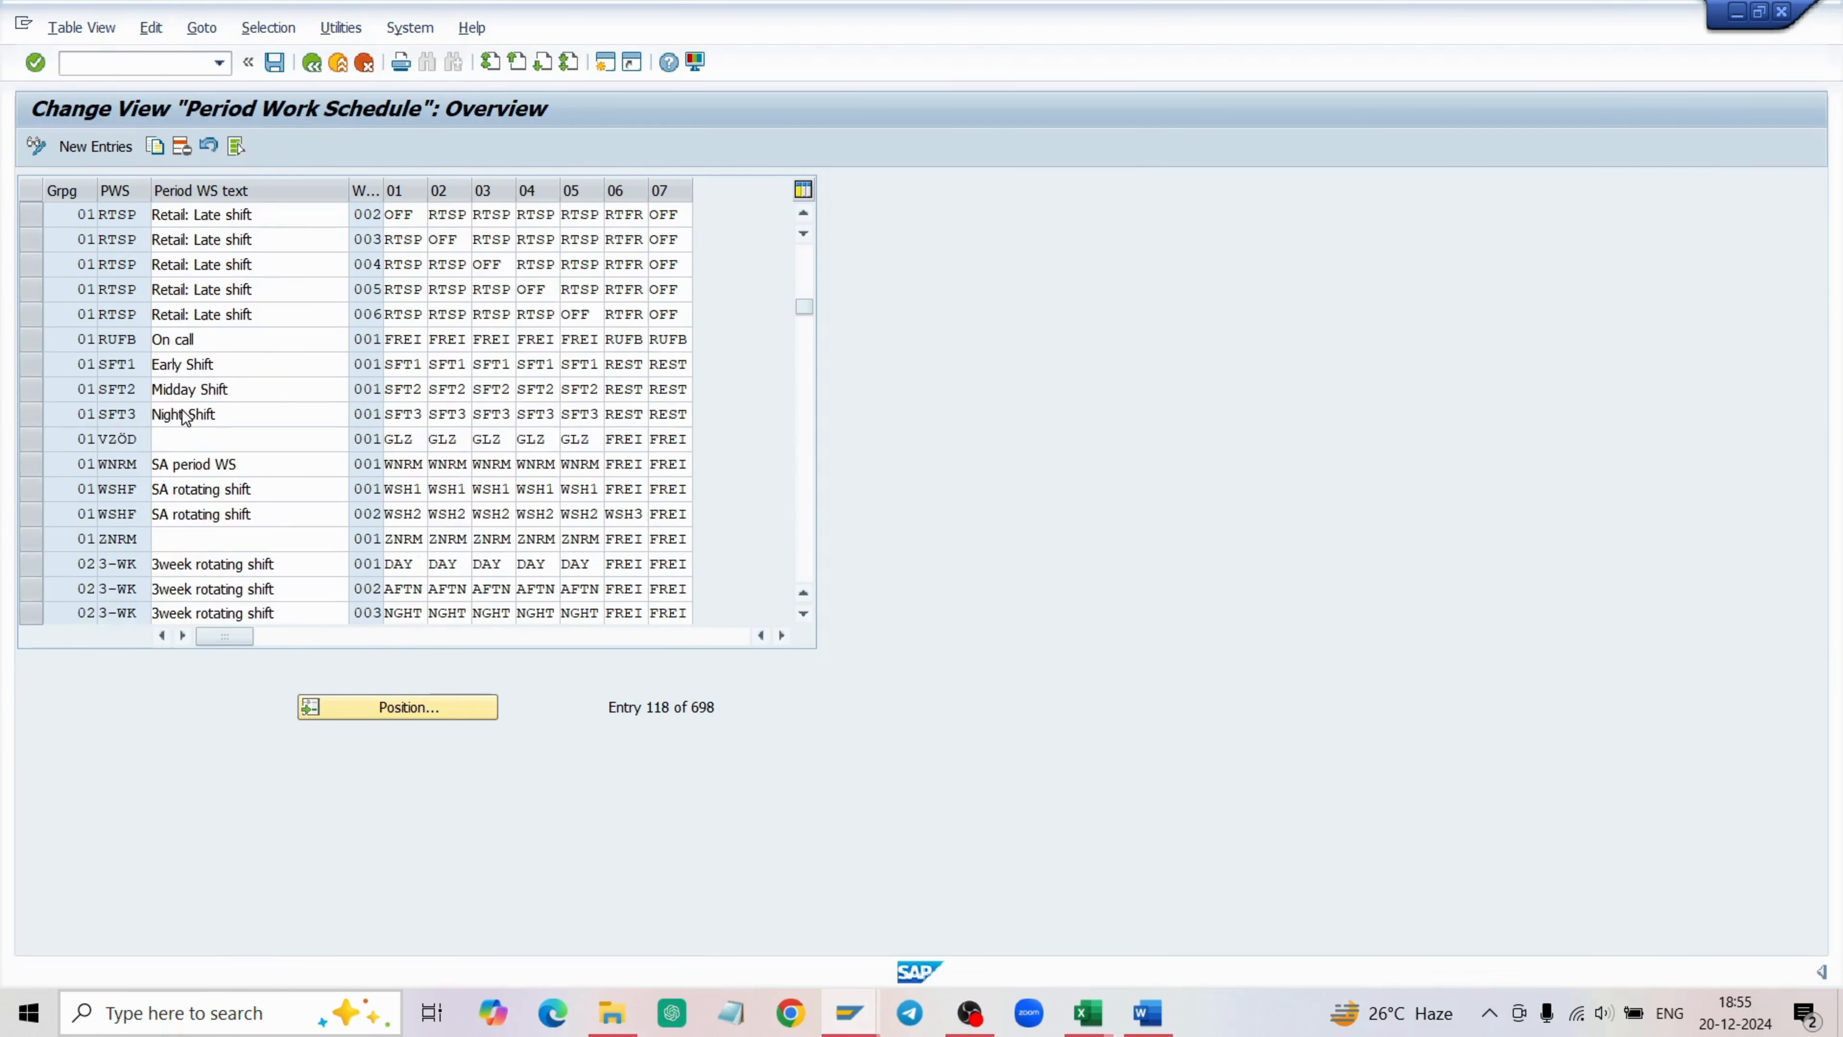
pyautogui.scroll(-16, 185, 415)
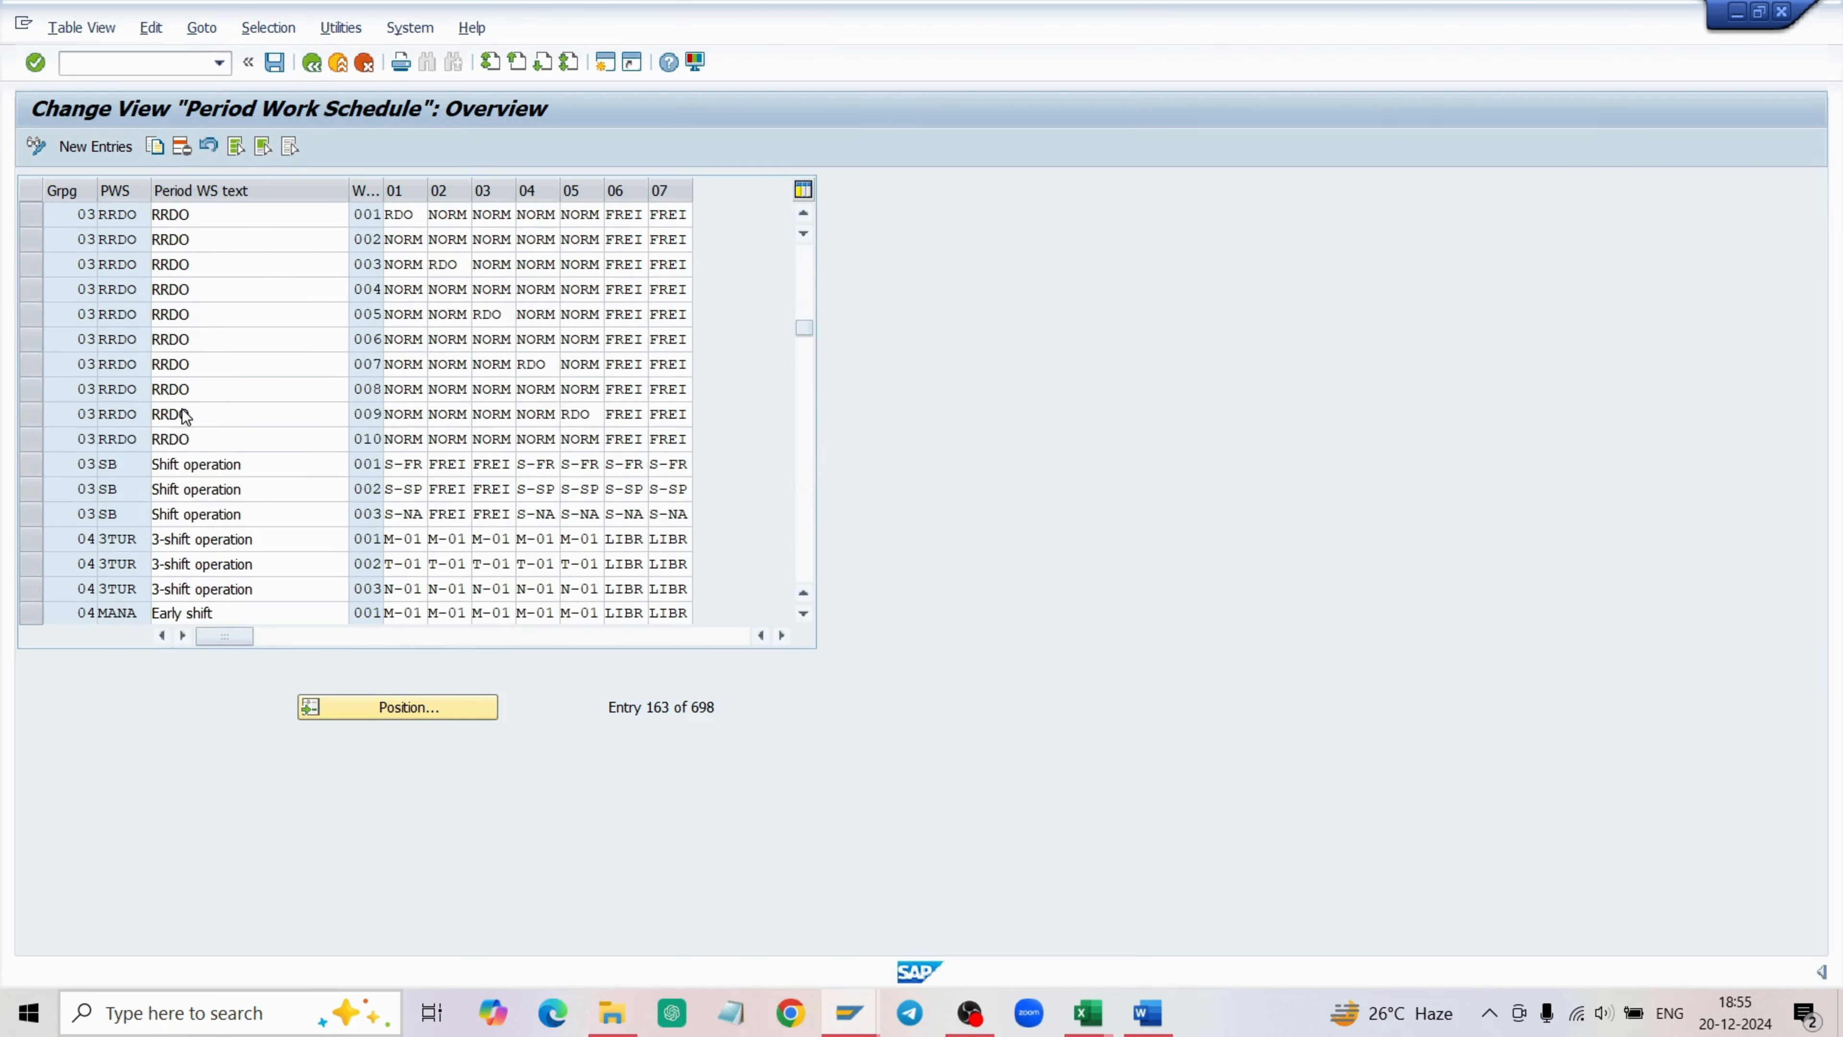
pyautogui.scroll(-2, 177, 408)
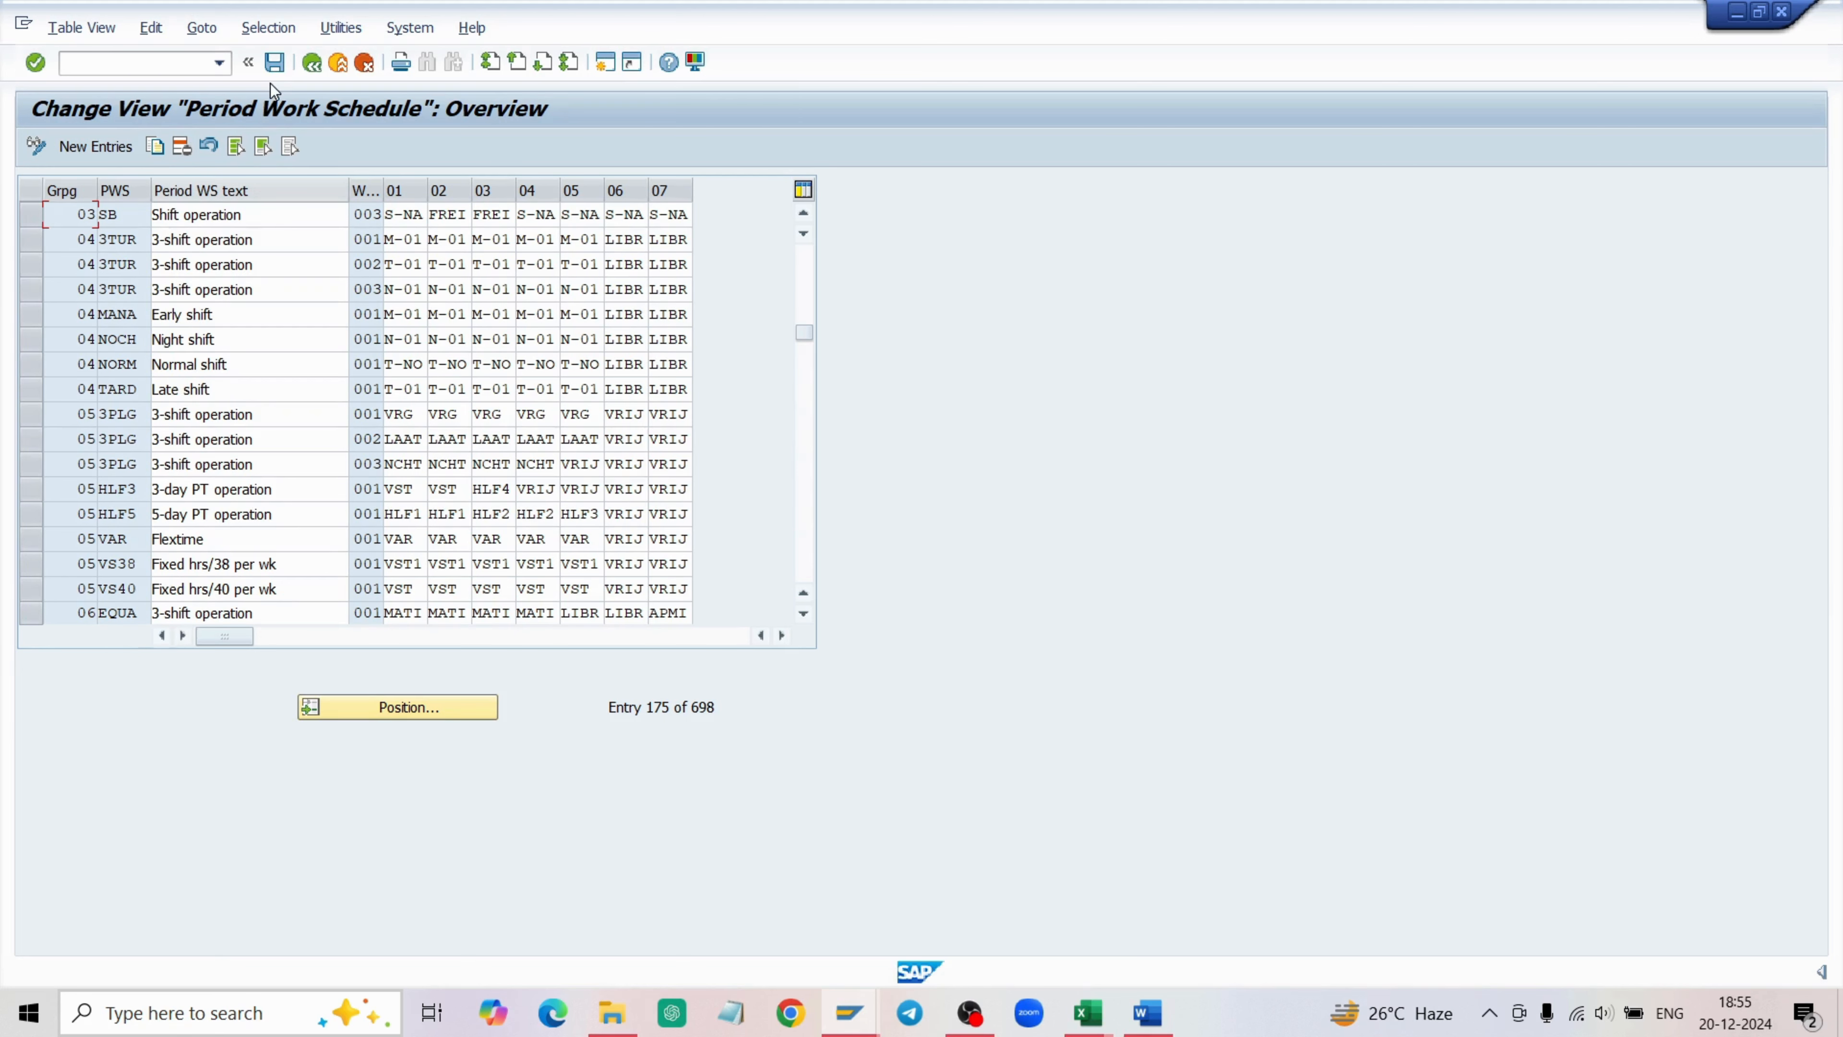
pyautogui.click(299, 65)
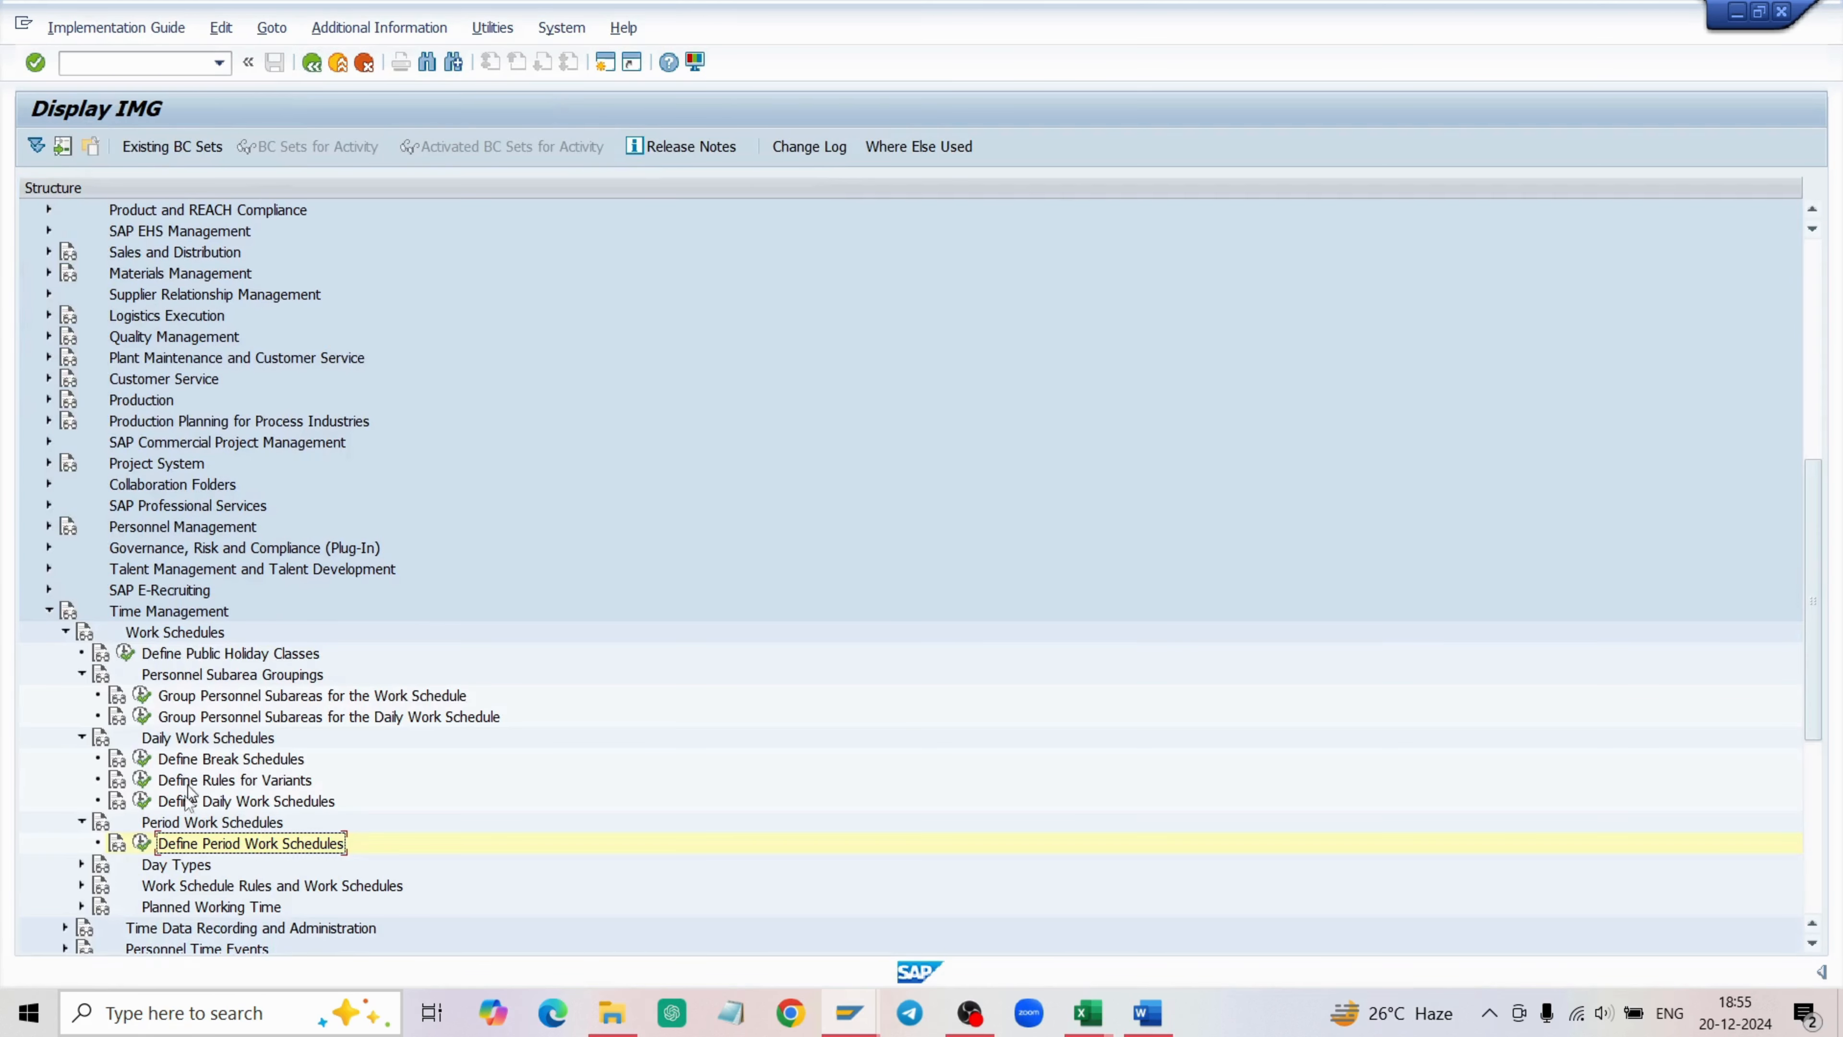
# Reopen the period work schedule definition and start a new entry with grouping 04 and PWS code ssw.
pyautogui.click(141, 843)
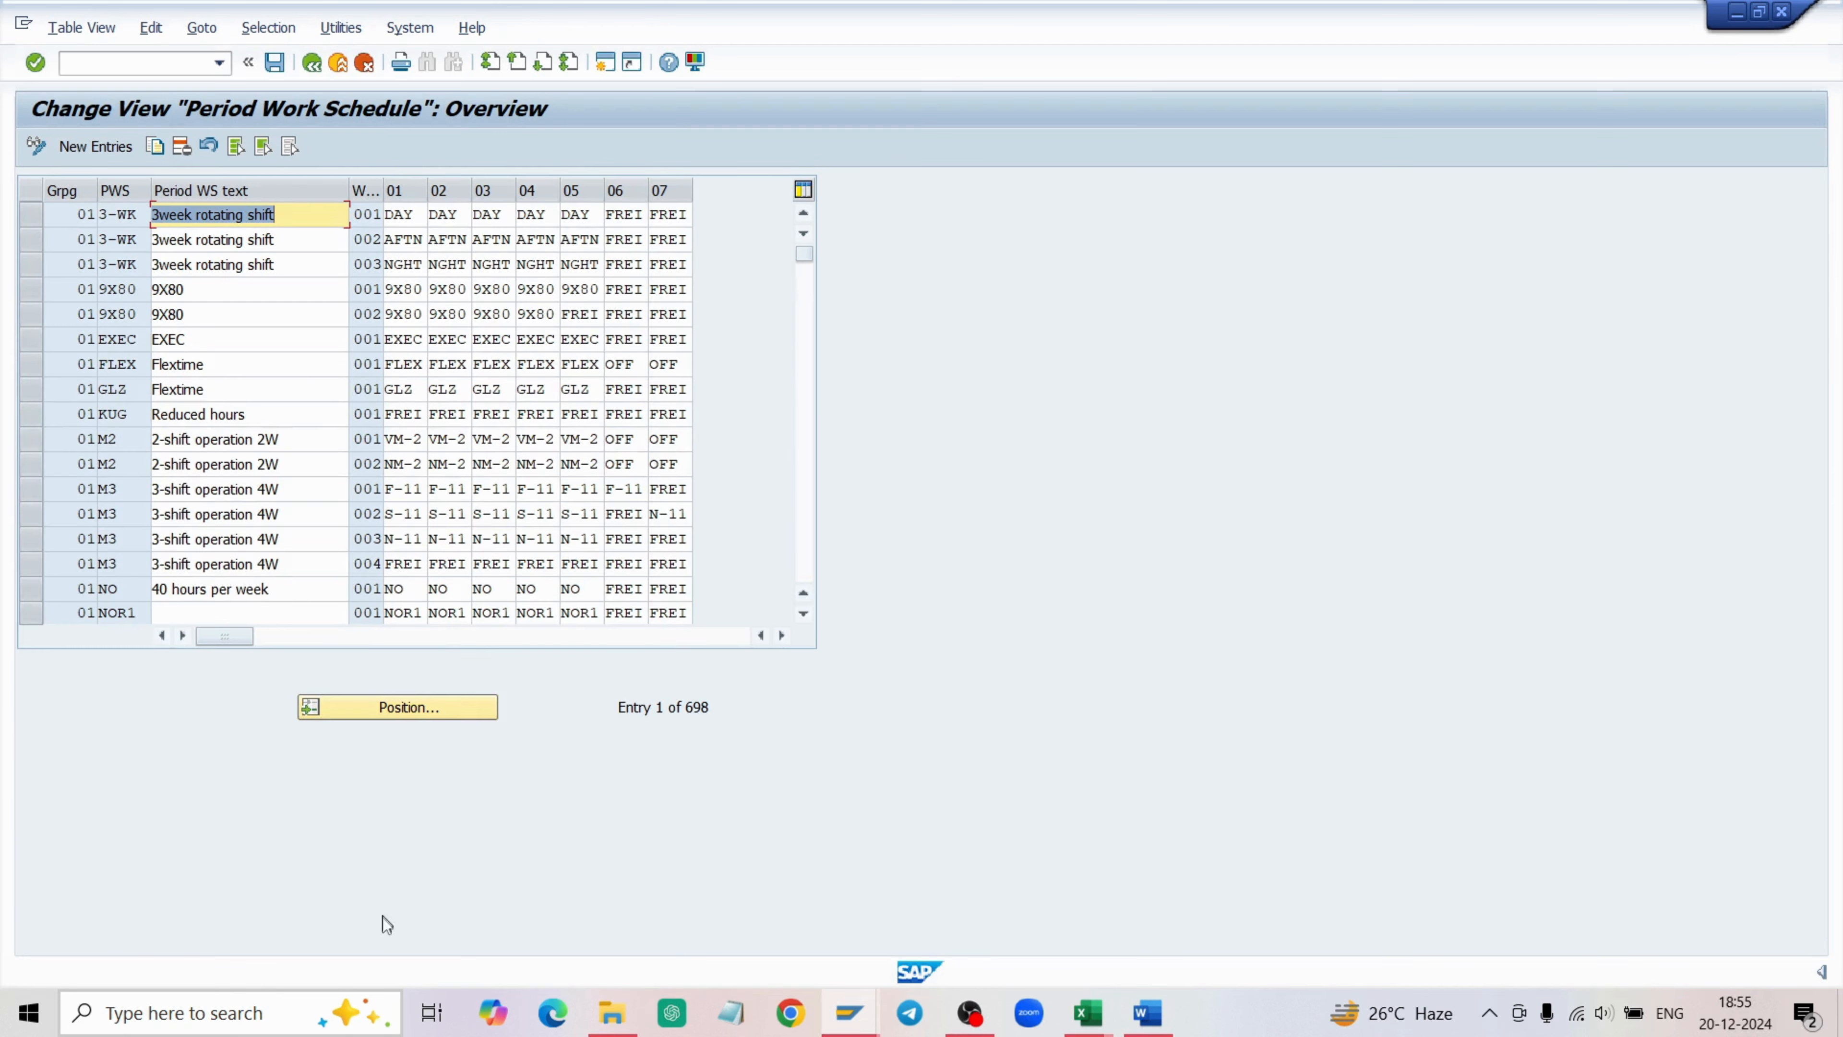
pyautogui.click(109, 149)
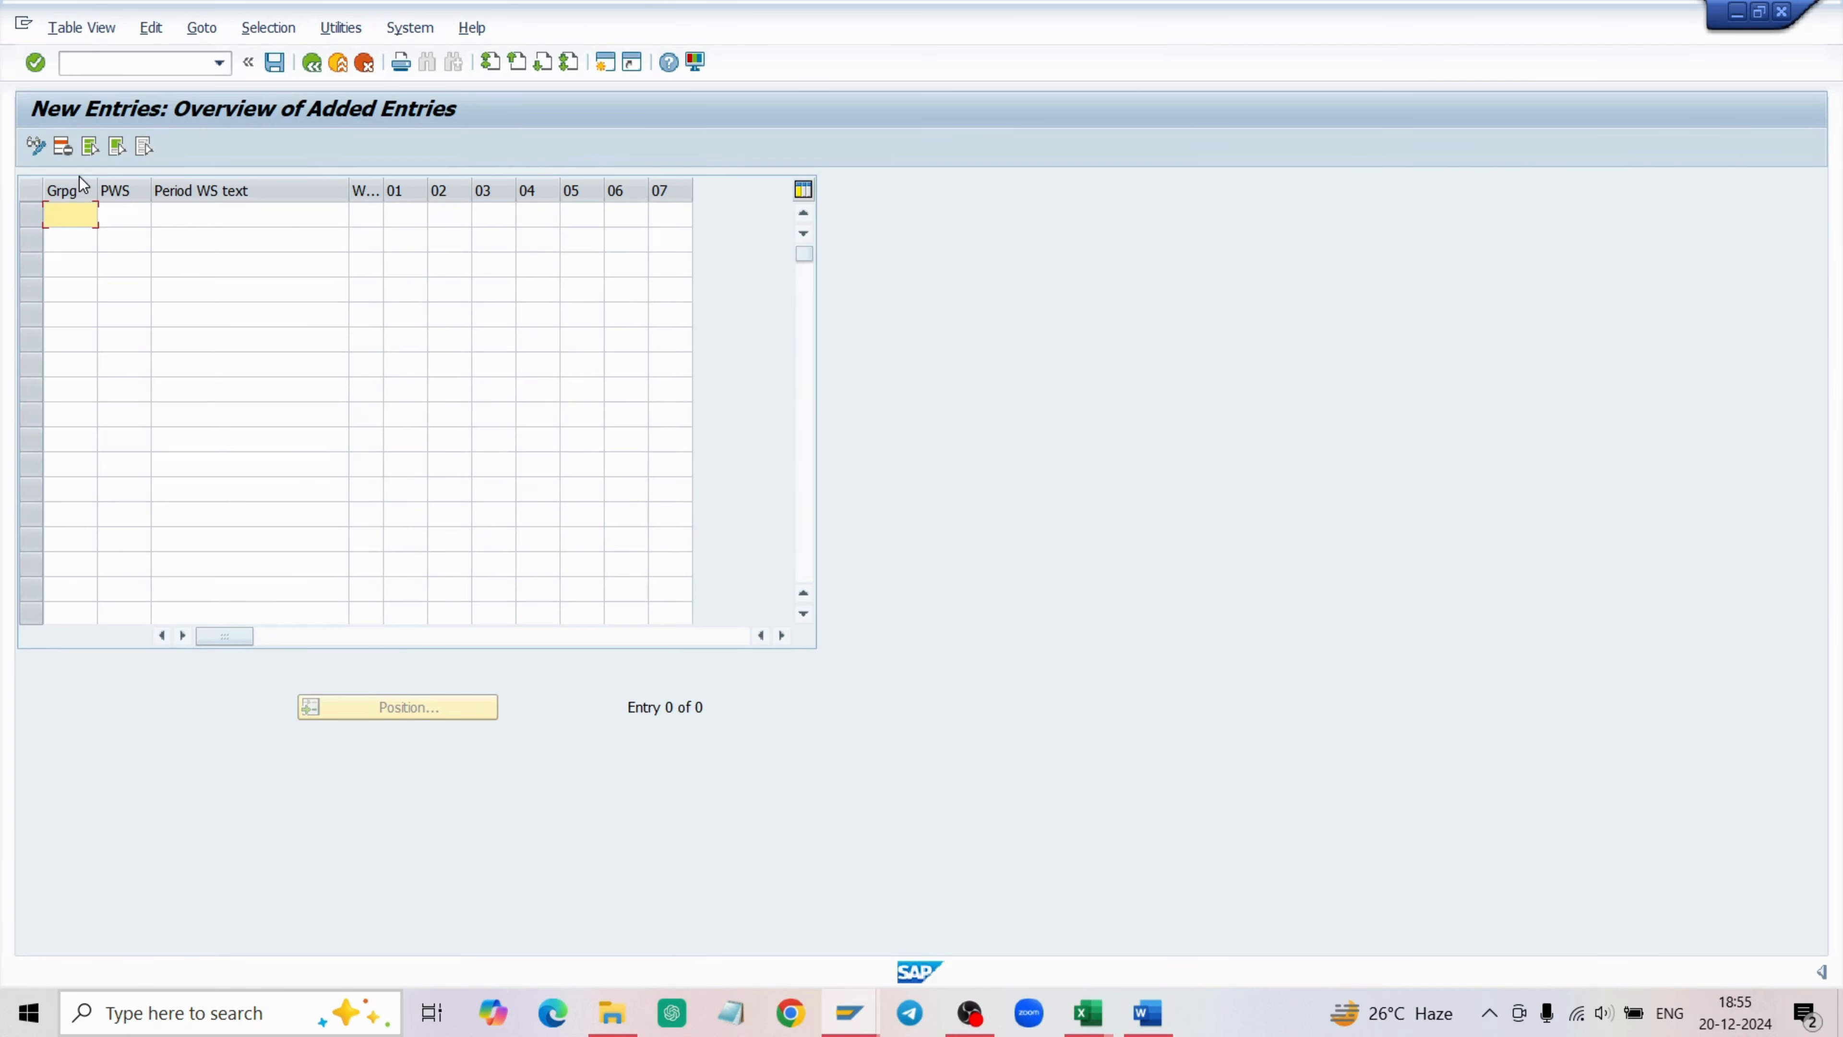
pyautogui.click(133, 214)
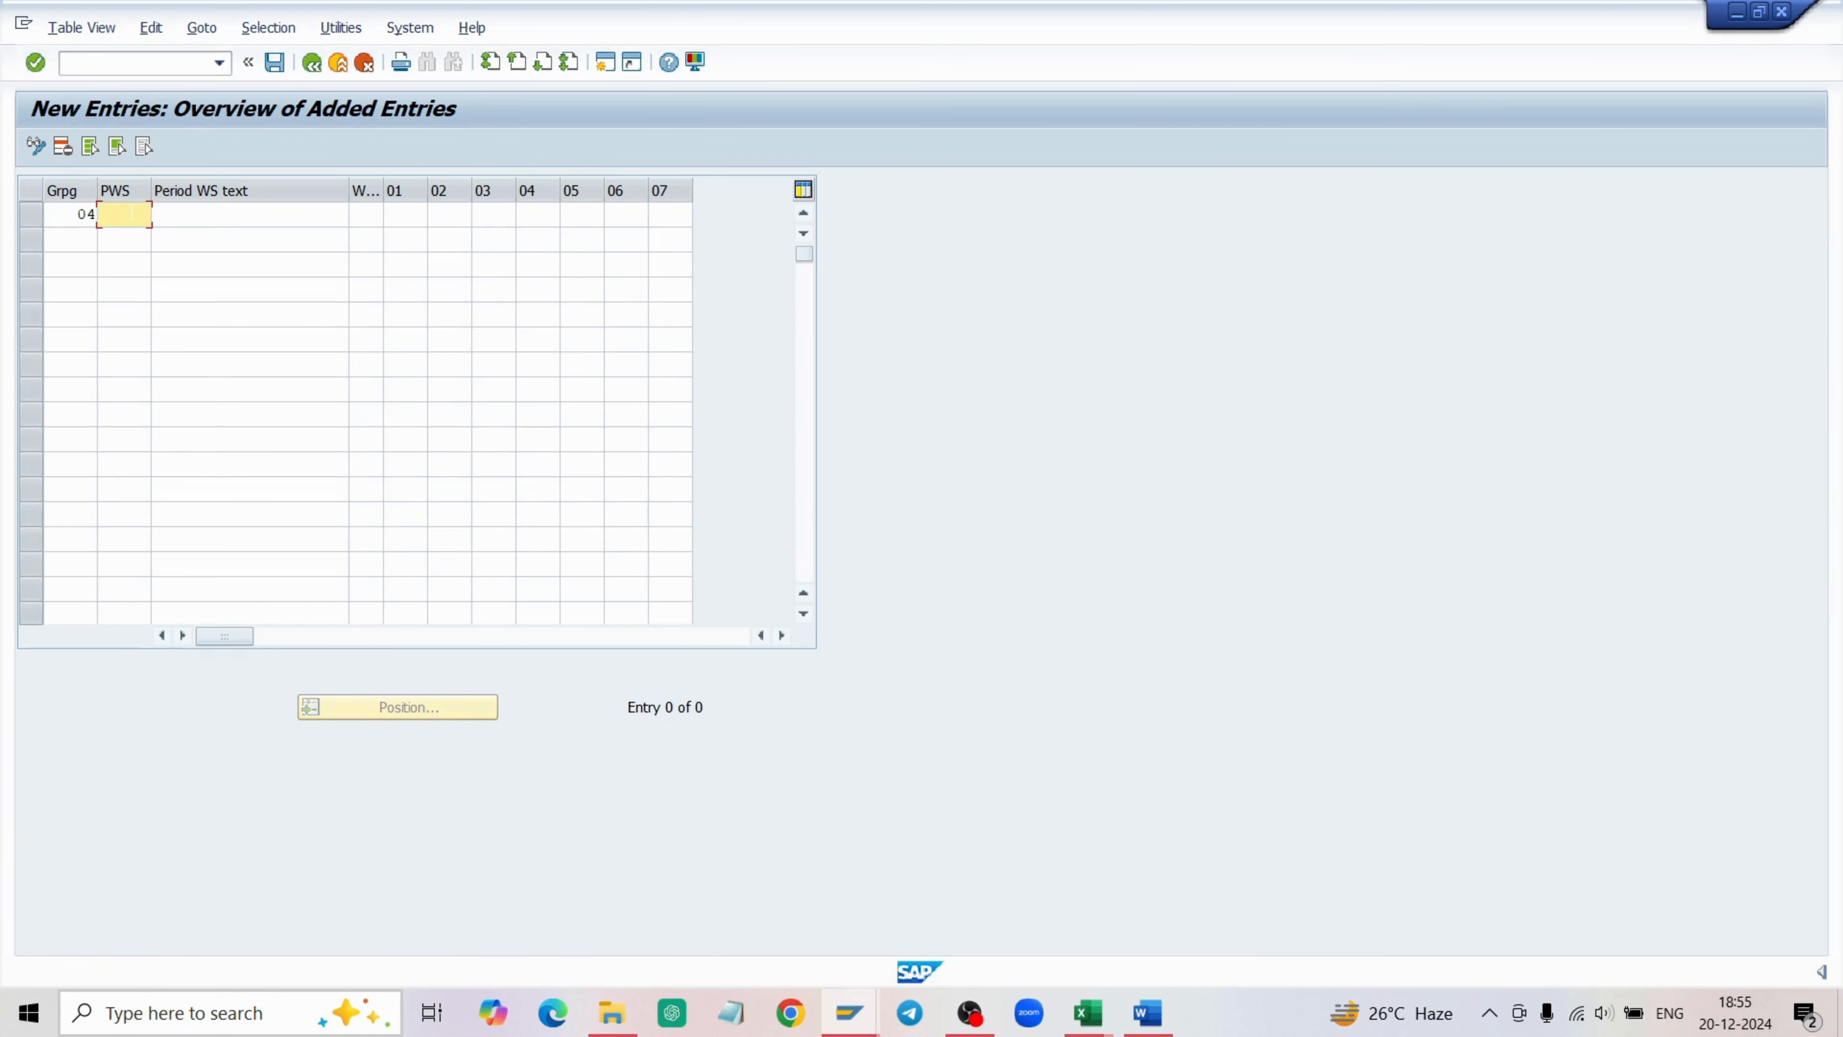
pyautogui.write('s')
pyautogui.click(141, 240)
pyautogui.press('Tab')
# Set the grouping 04 ssw entry's period text to "silver scale work sc" and its week number to 07.
pyautogui.write('s')
pyautogui.click(188, 238)
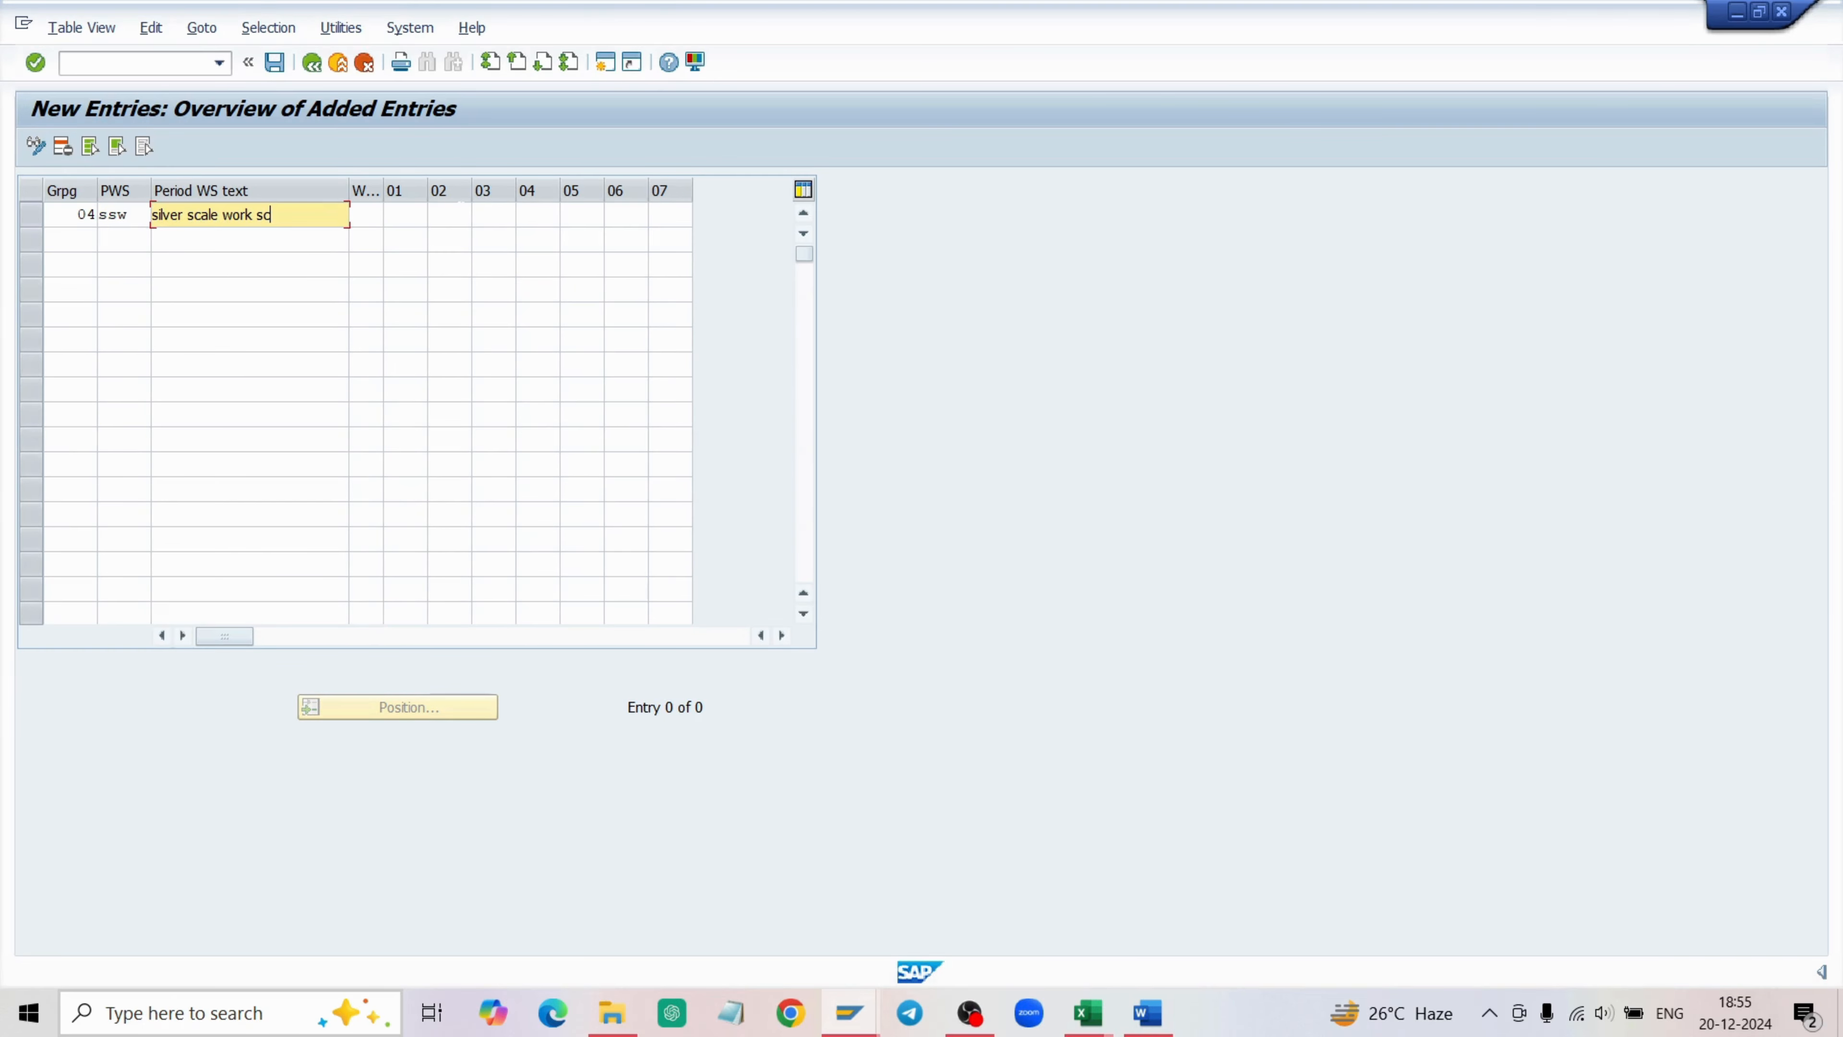
pyautogui.click(369, 215)
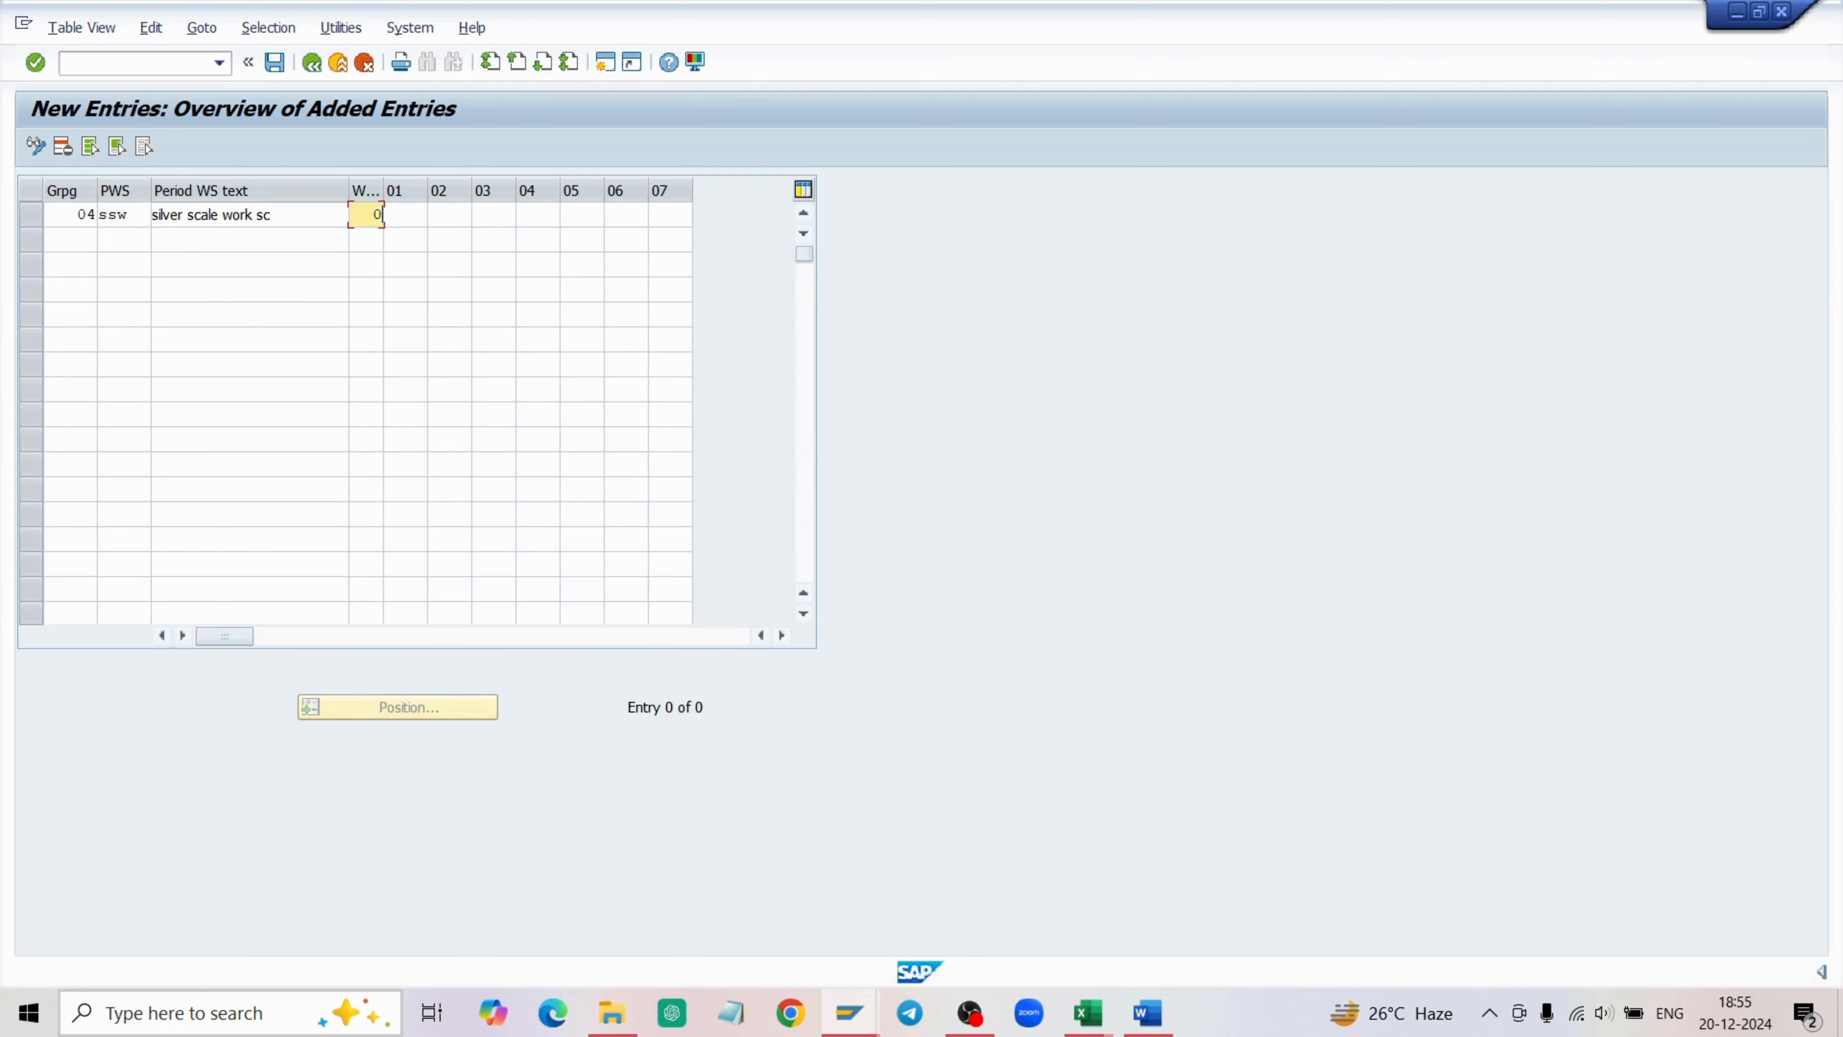
pyautogui.write('7')
pyautogui.press('Tab')
# Choose the normal shift T-NO, 08:00 to 17:00 with 8 planned hours, as the daily work schedule for day 01.
pyautogui.click(436, 215)
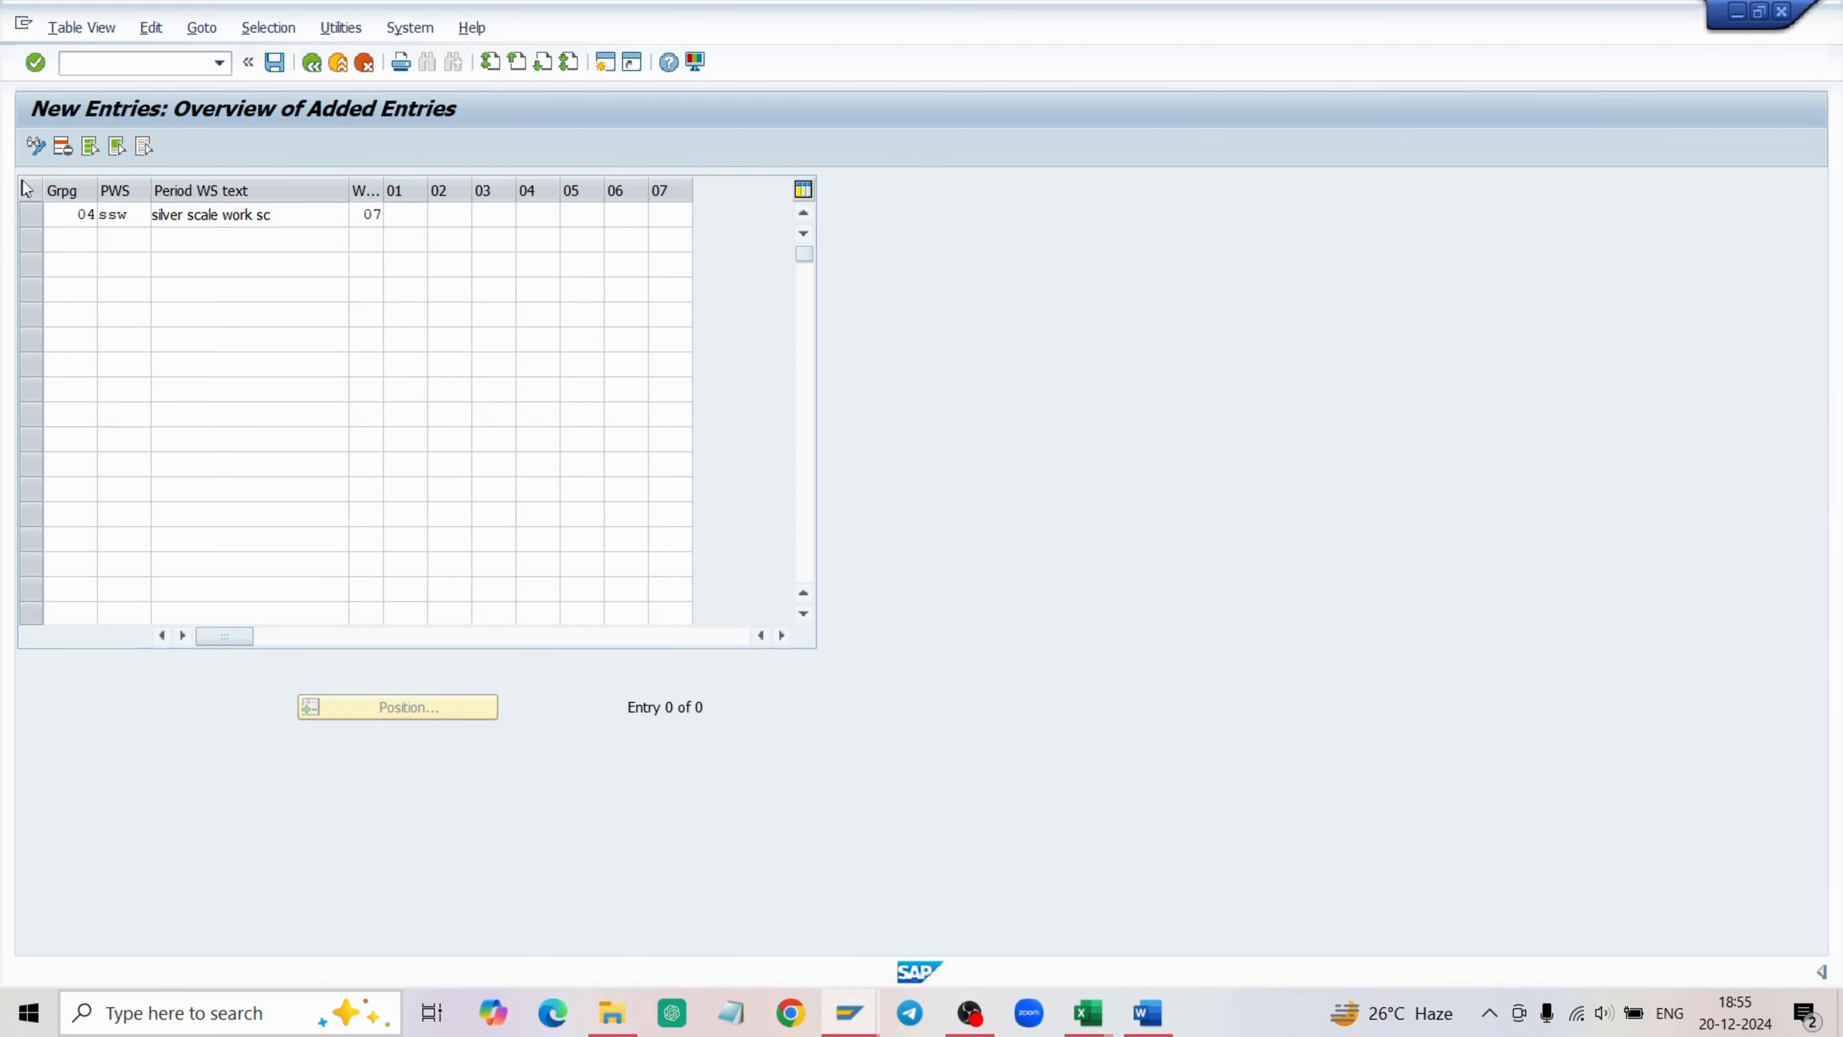
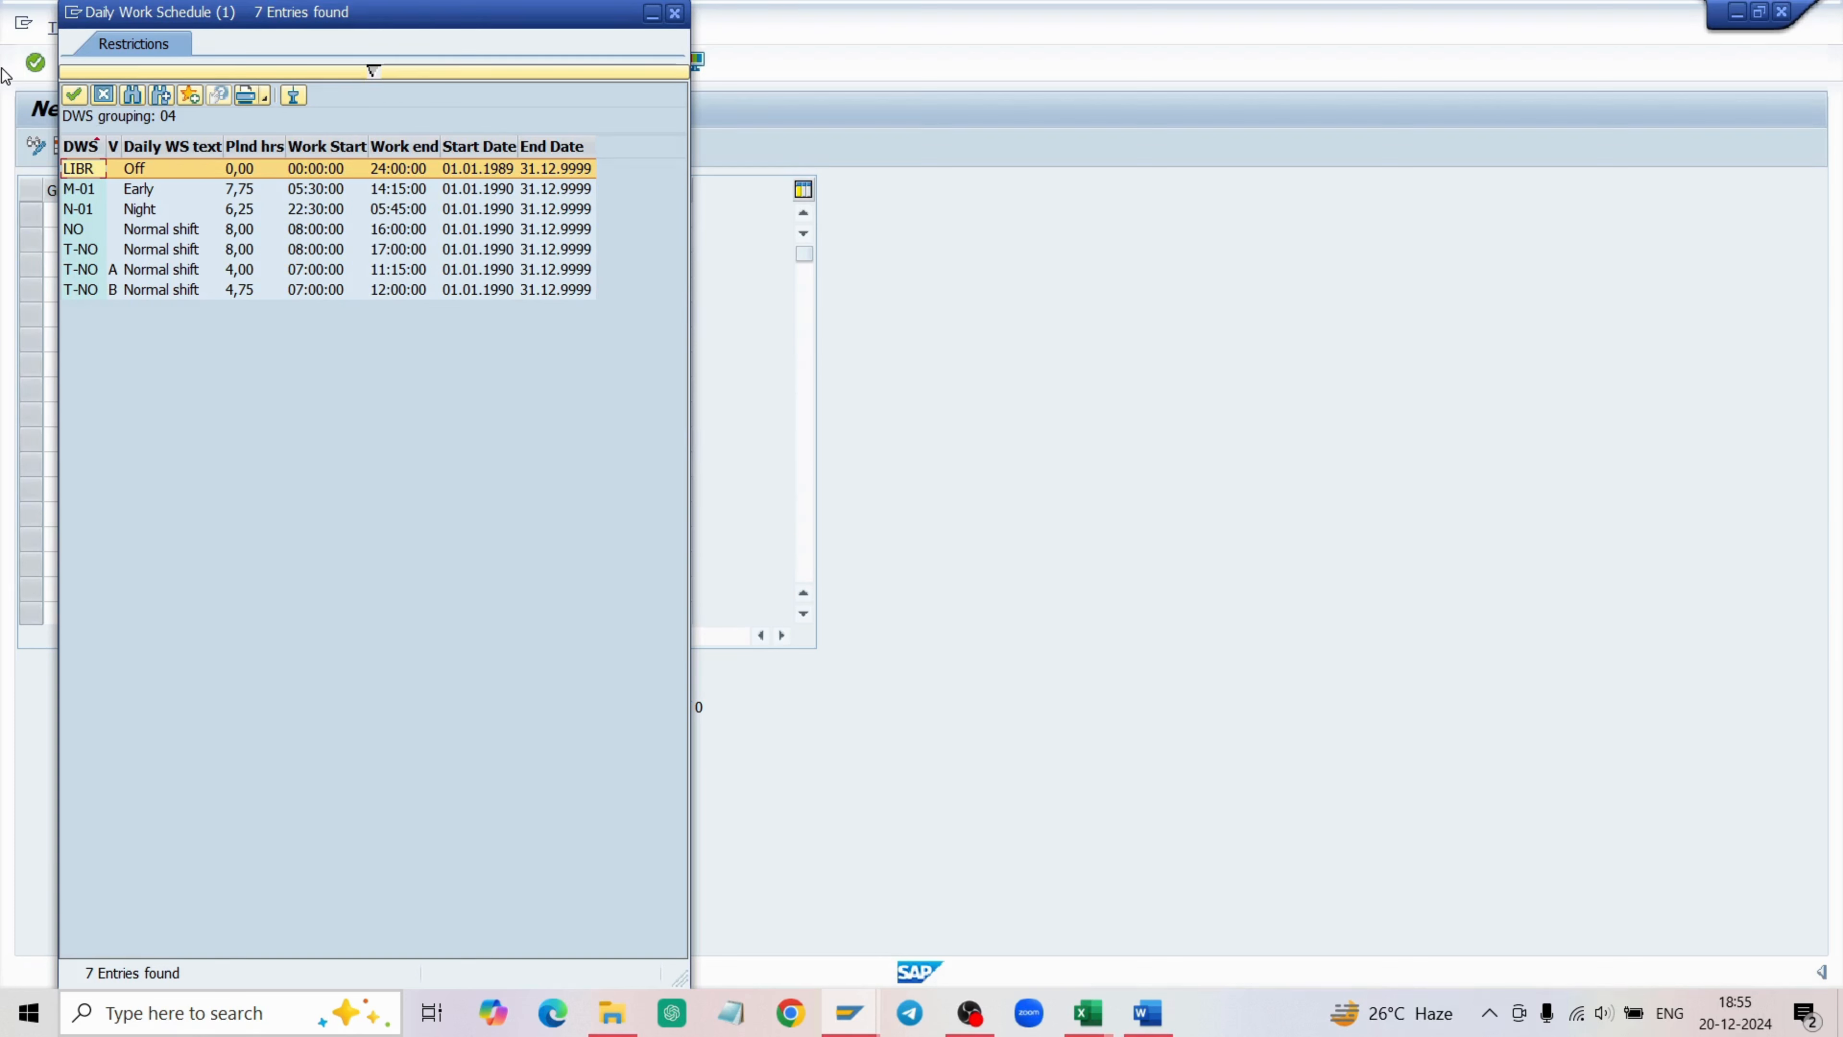
pyautogui.click(95, 229)
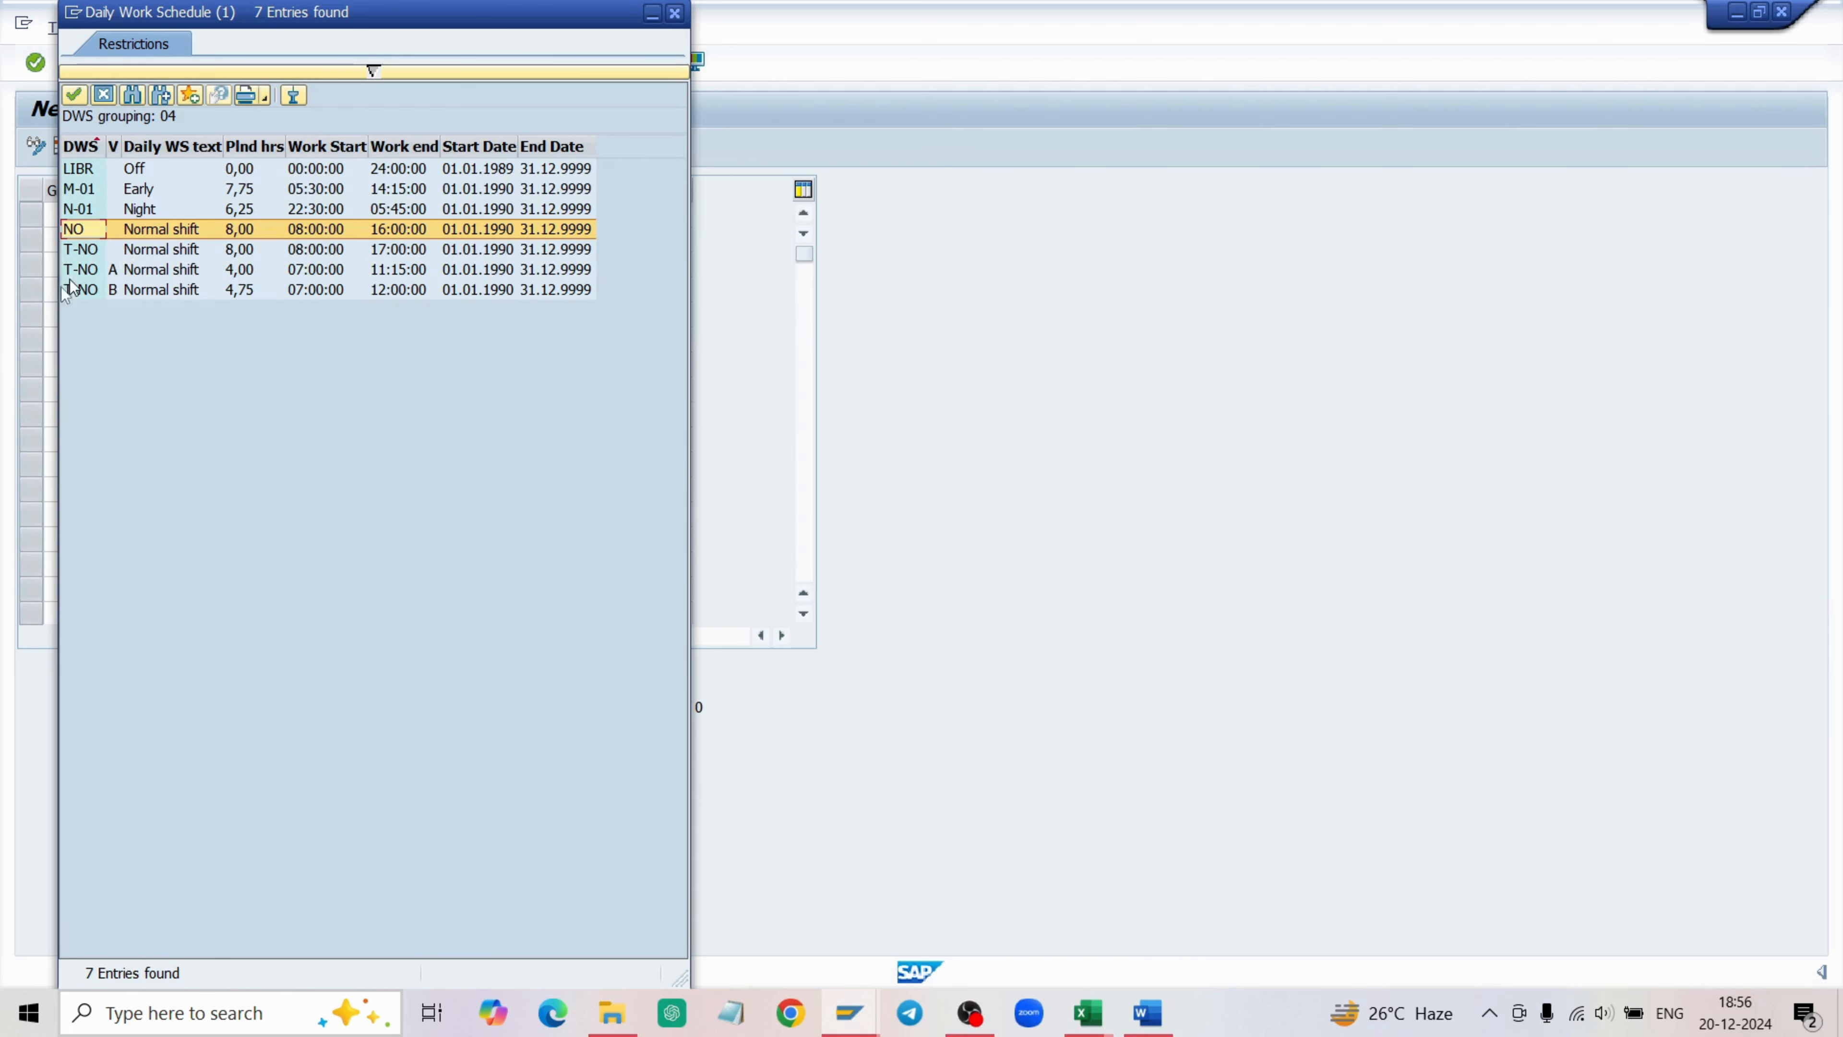
pyautogui.click(74, 248)
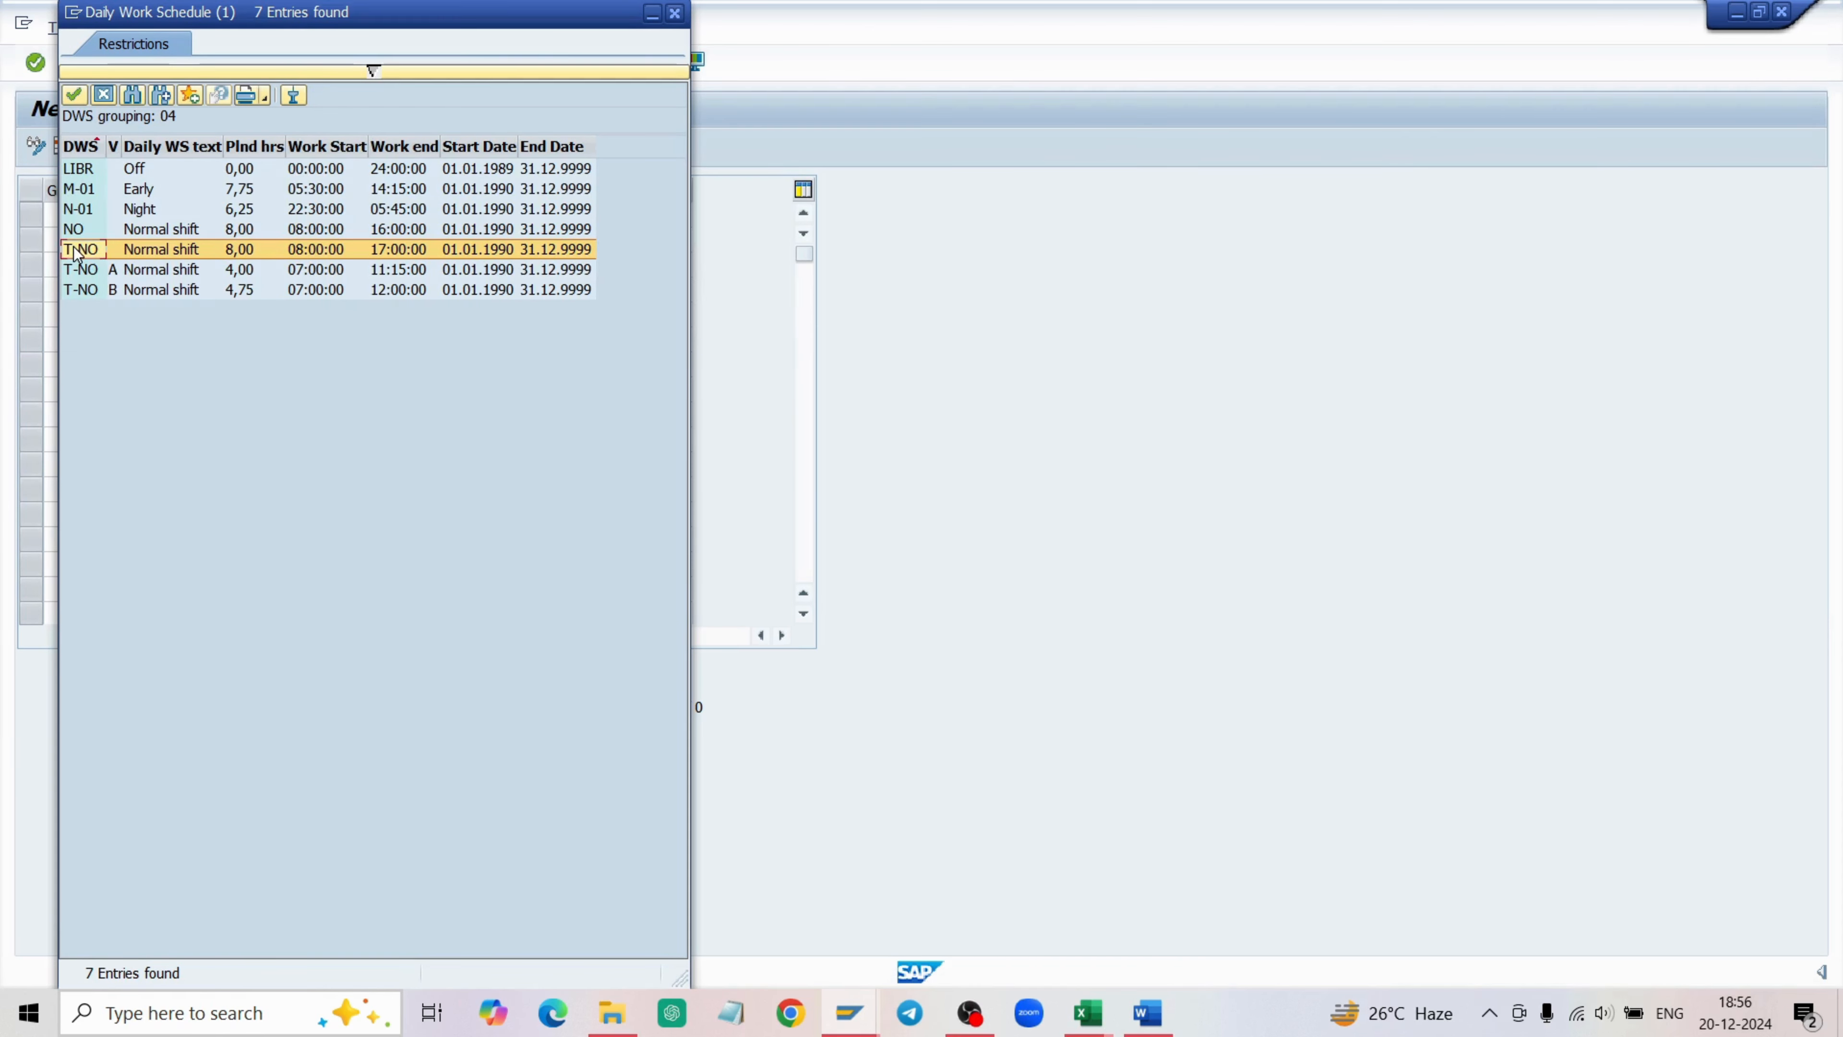
pyautogui.doubleClick(132, 253)
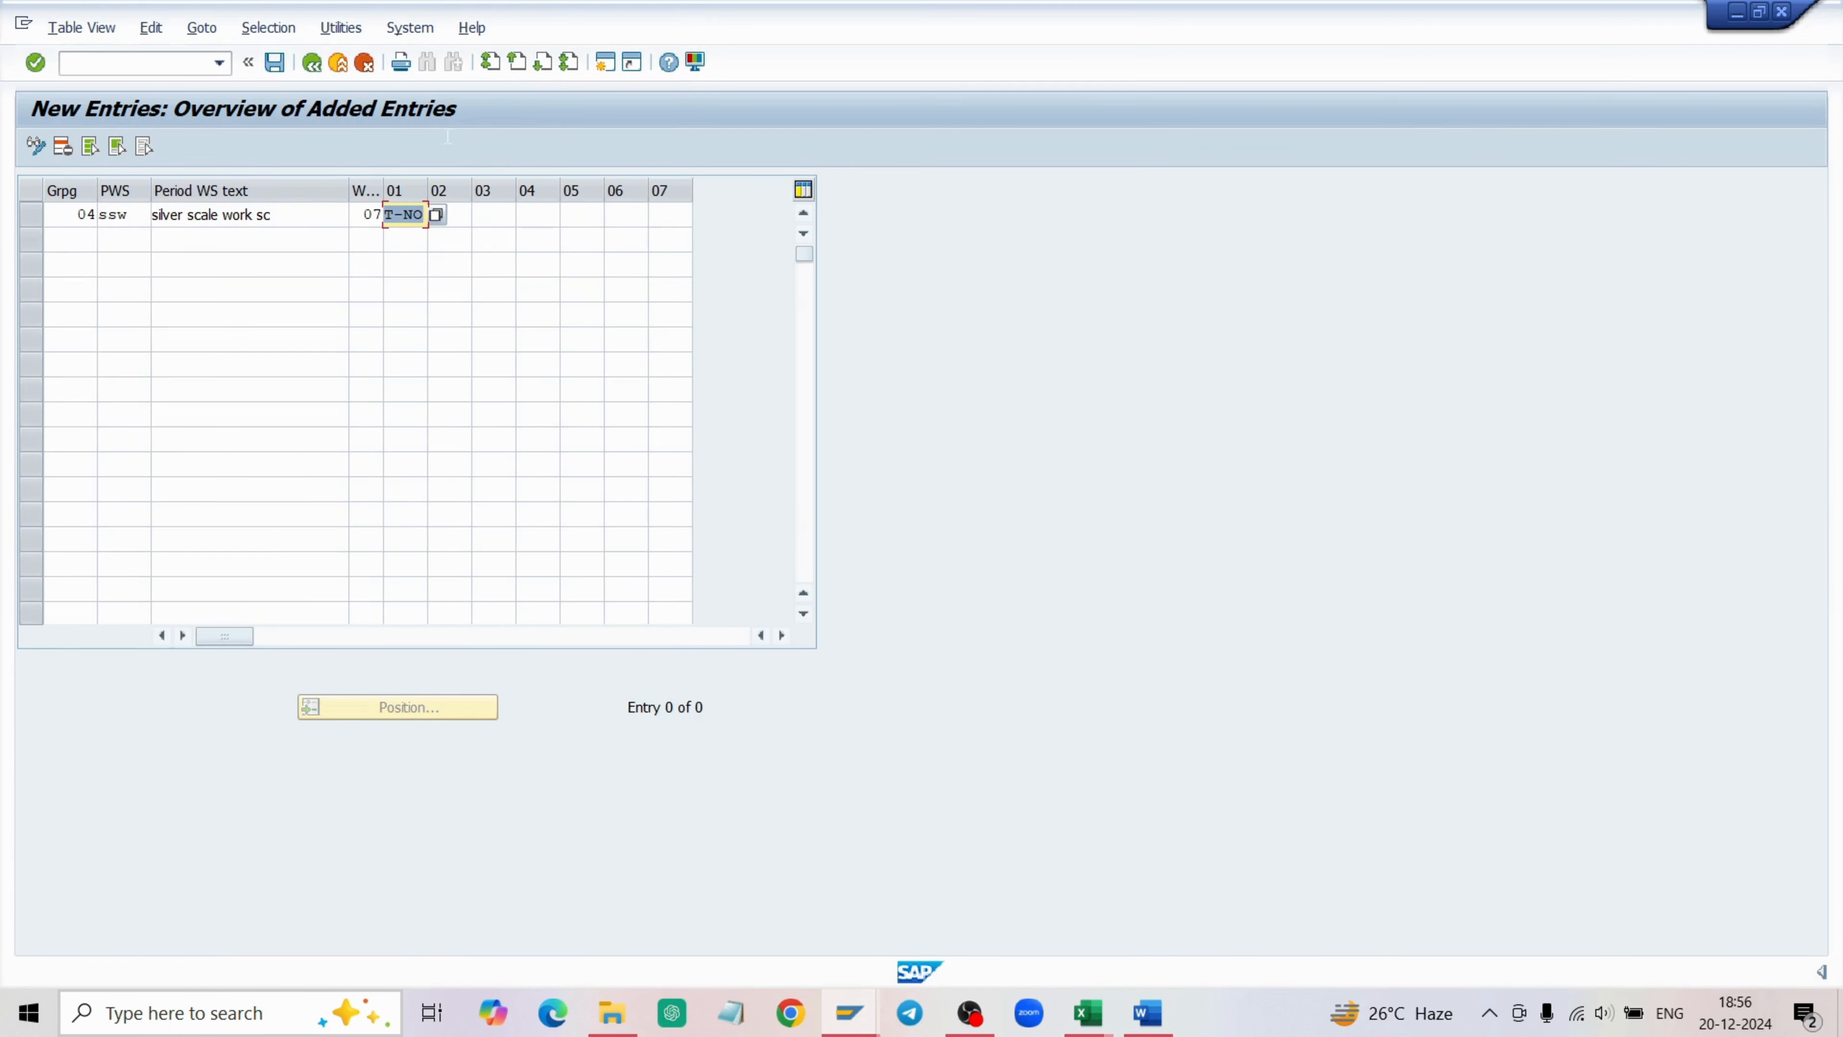
# Assign the daily work schedule T-NO to days 02 through 05 of the ssw entry.
pyautogui.click(449, 214)
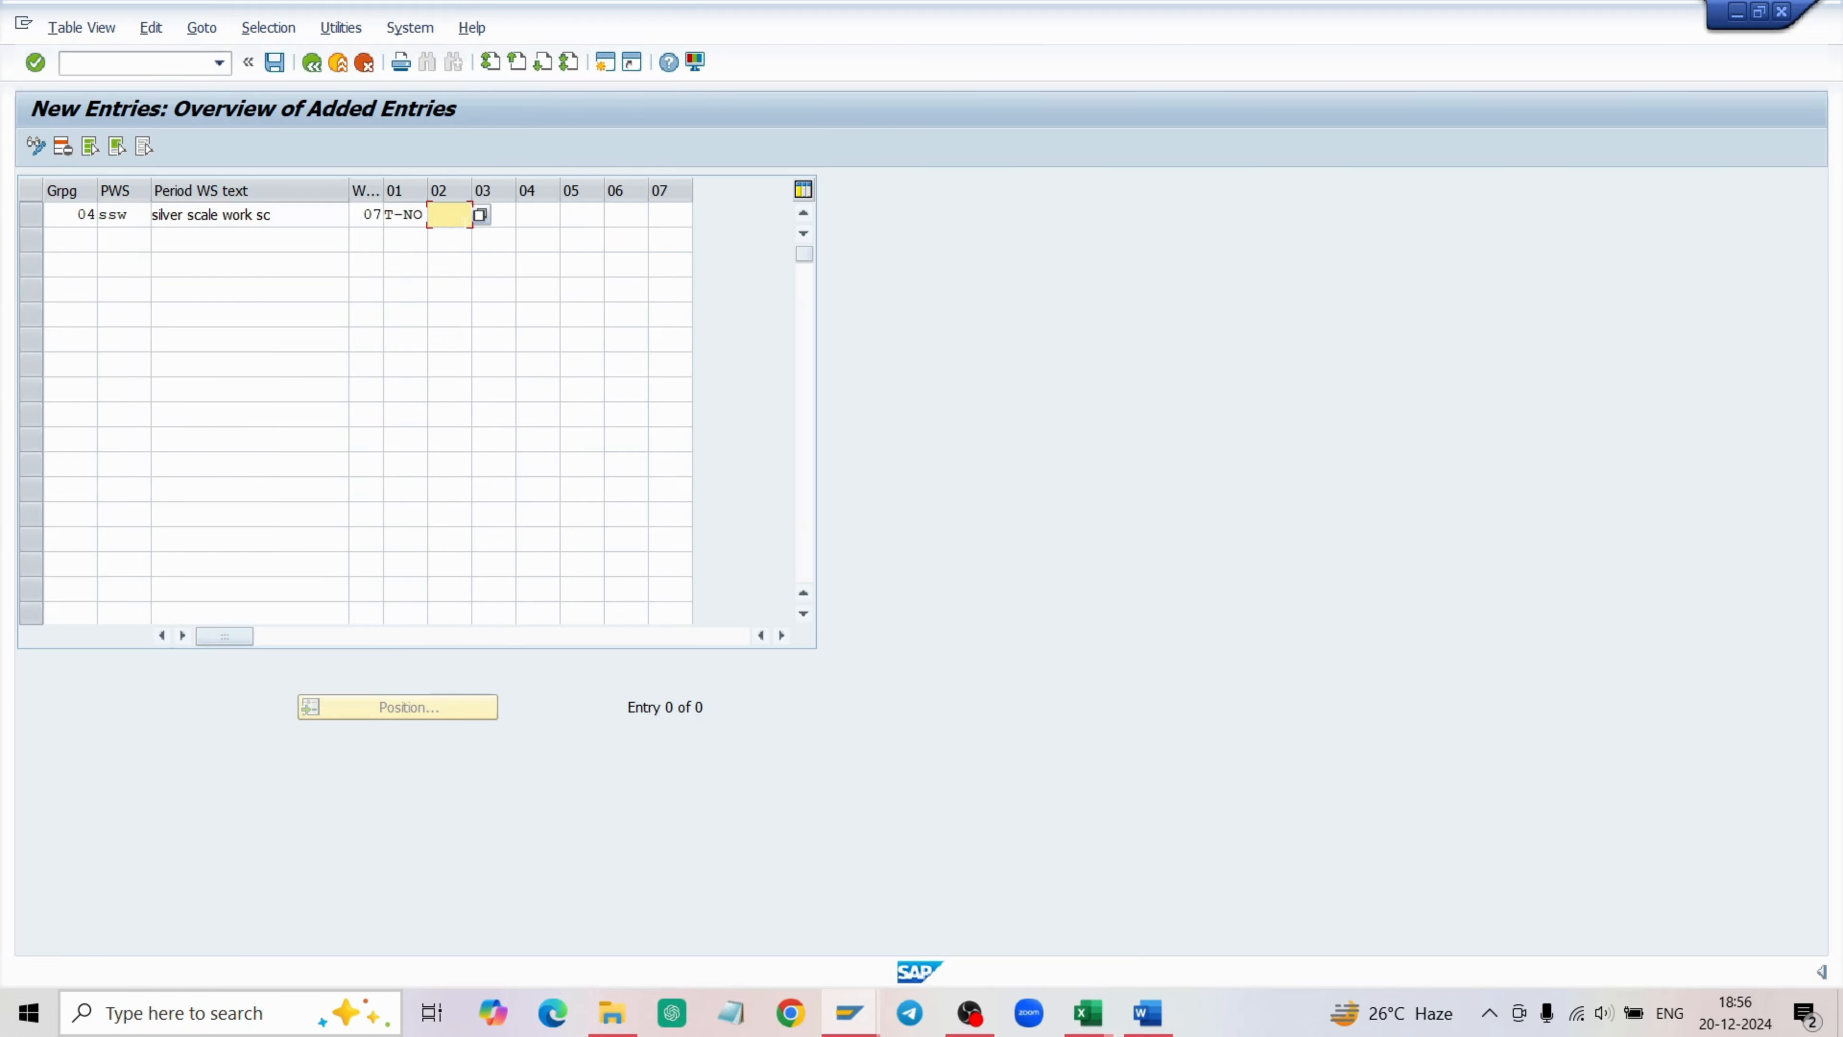
pyautogui.write('T-NO')
pyautogui.press('Tab')
pyautogui.write('T-NO')
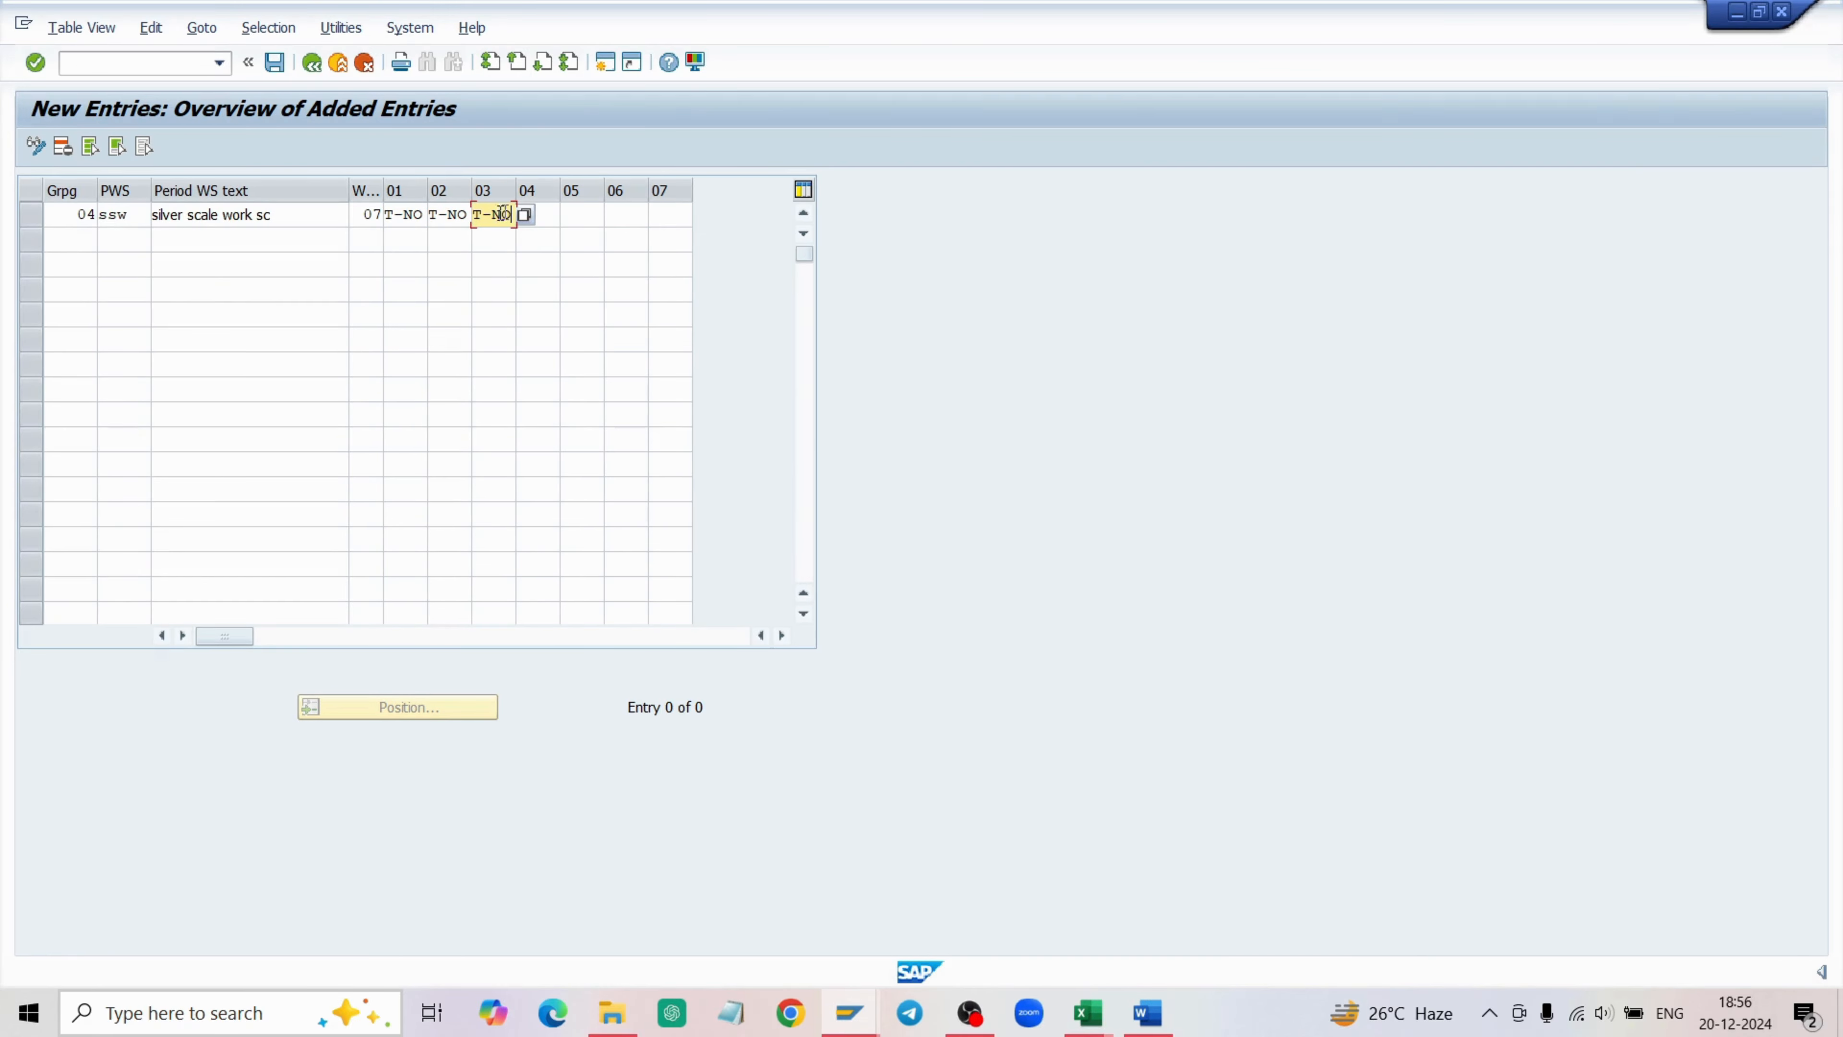
pyautogui.press('Tab')
pyautogui.write('T-NO')
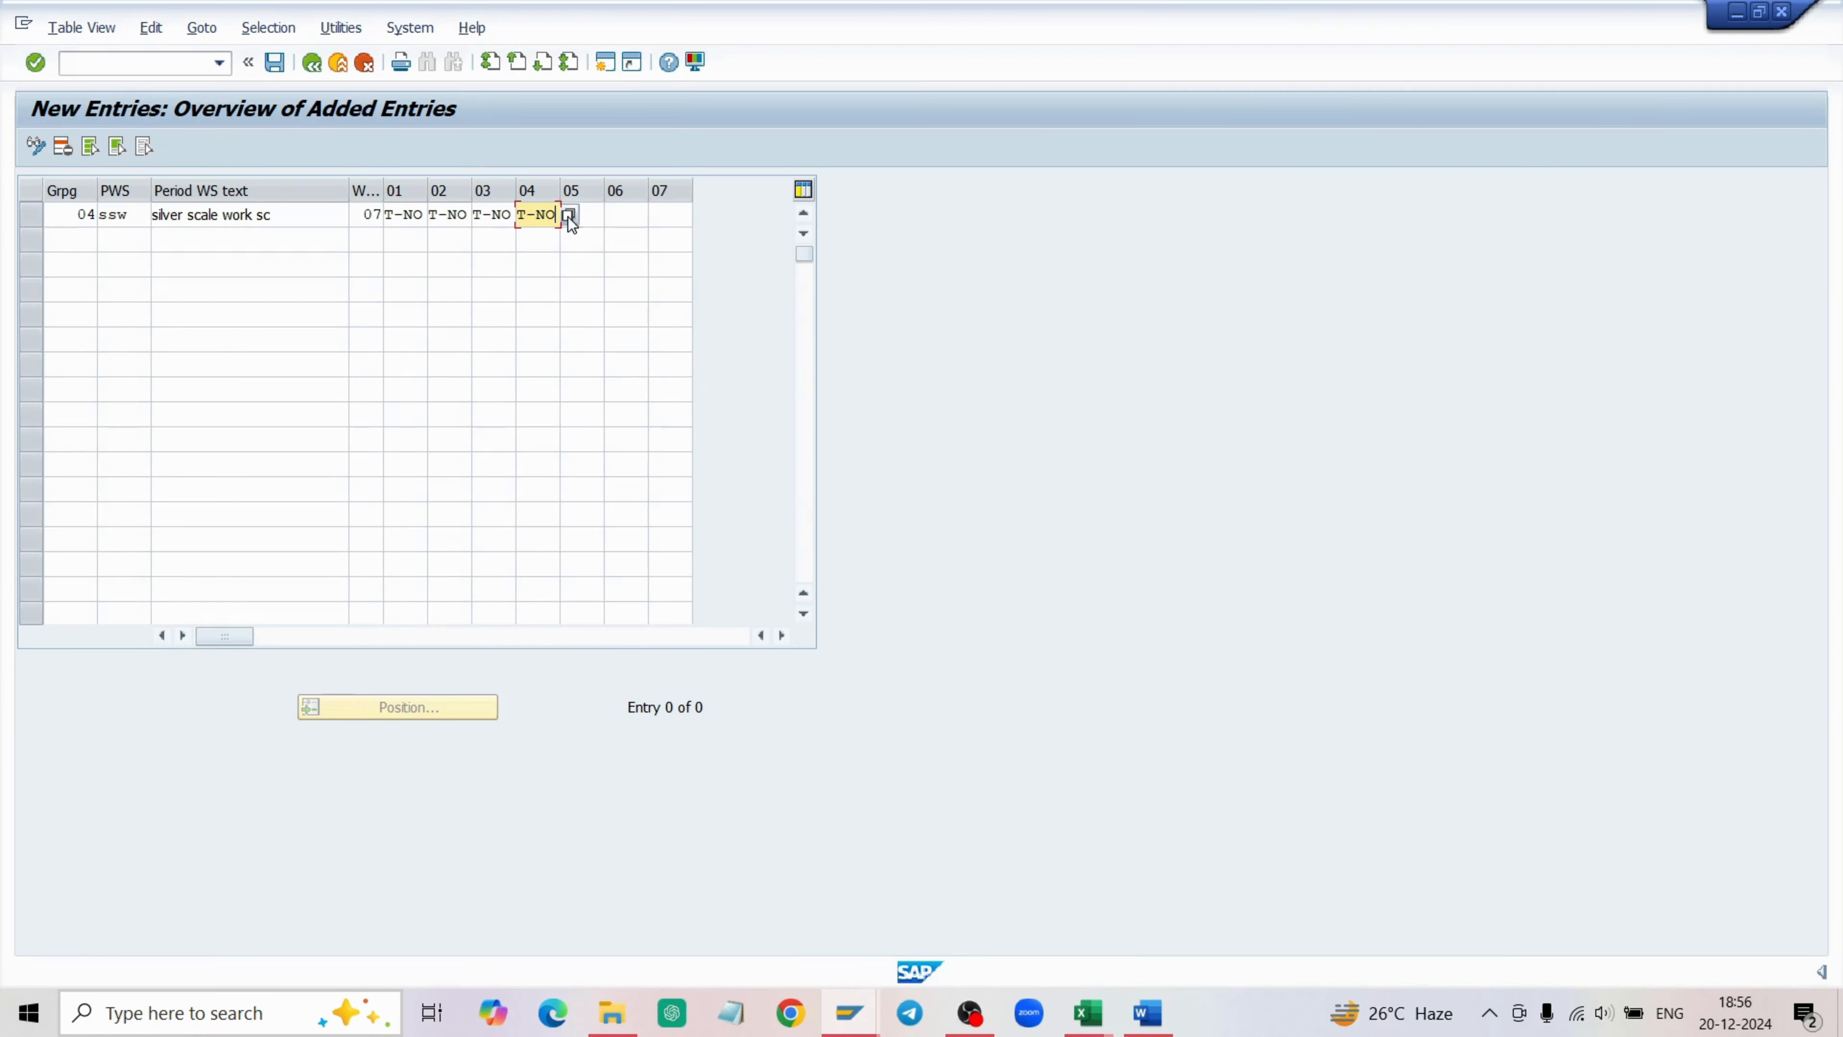
pyautogui.press('Tab')
pyautogui.write('T-NO')
pyautogui.press('Tab')
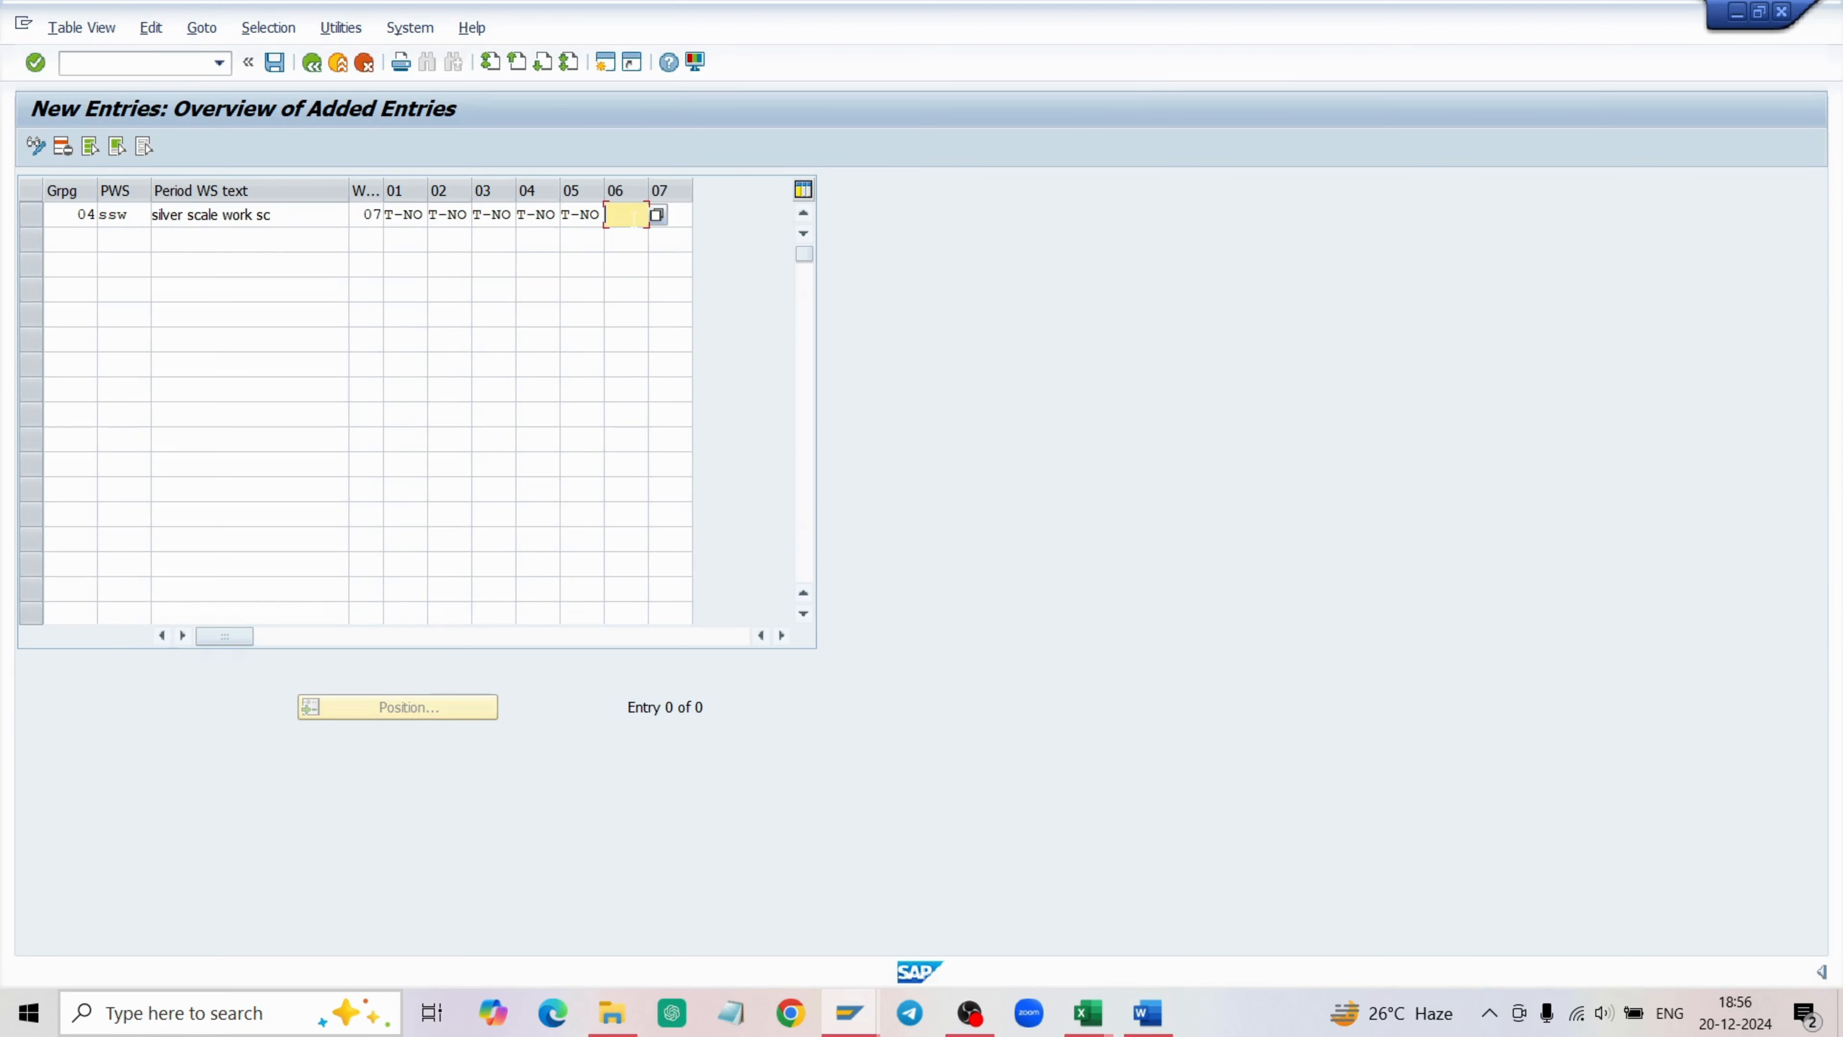
# Assign T-NO to days 06 and 07 of the grouping 04 ssw entry and try to save it.
pyautogui.write('T-NO')
pyautogui.press('Tab')
pyautogui.write('T-NO')
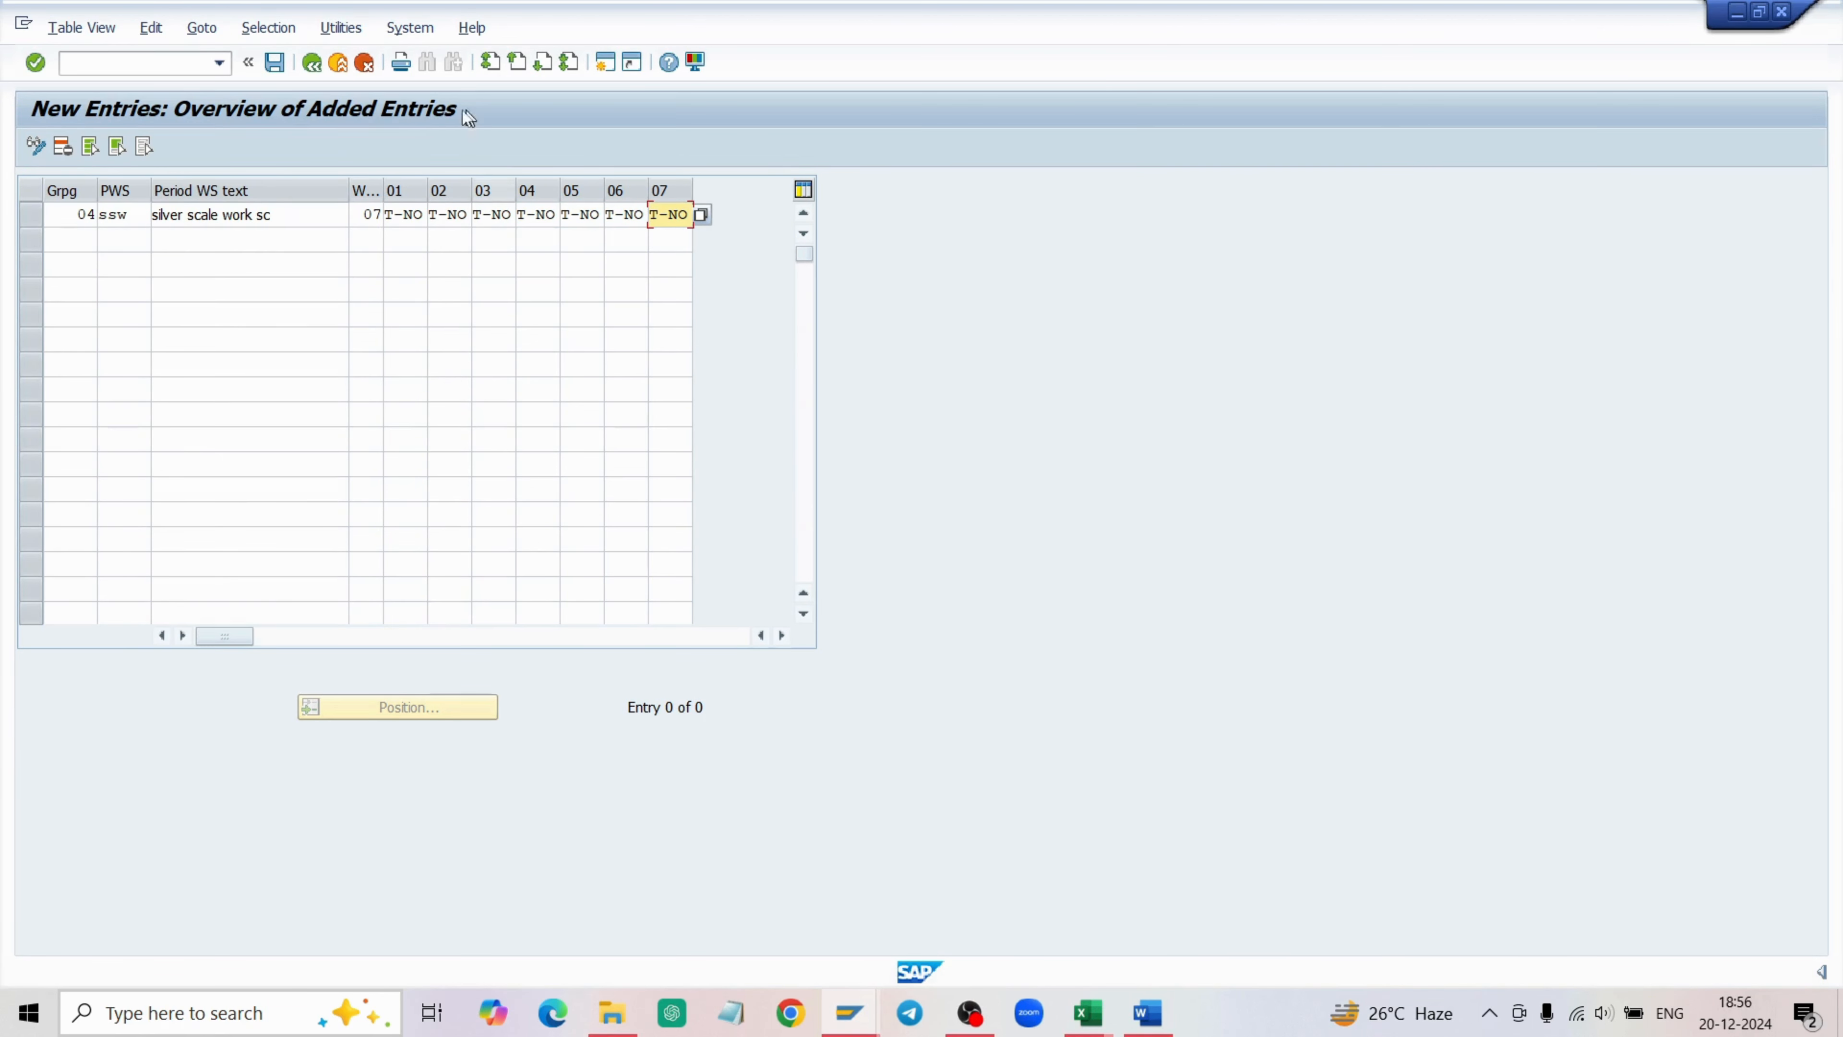
pyautogui.click(274, 64)
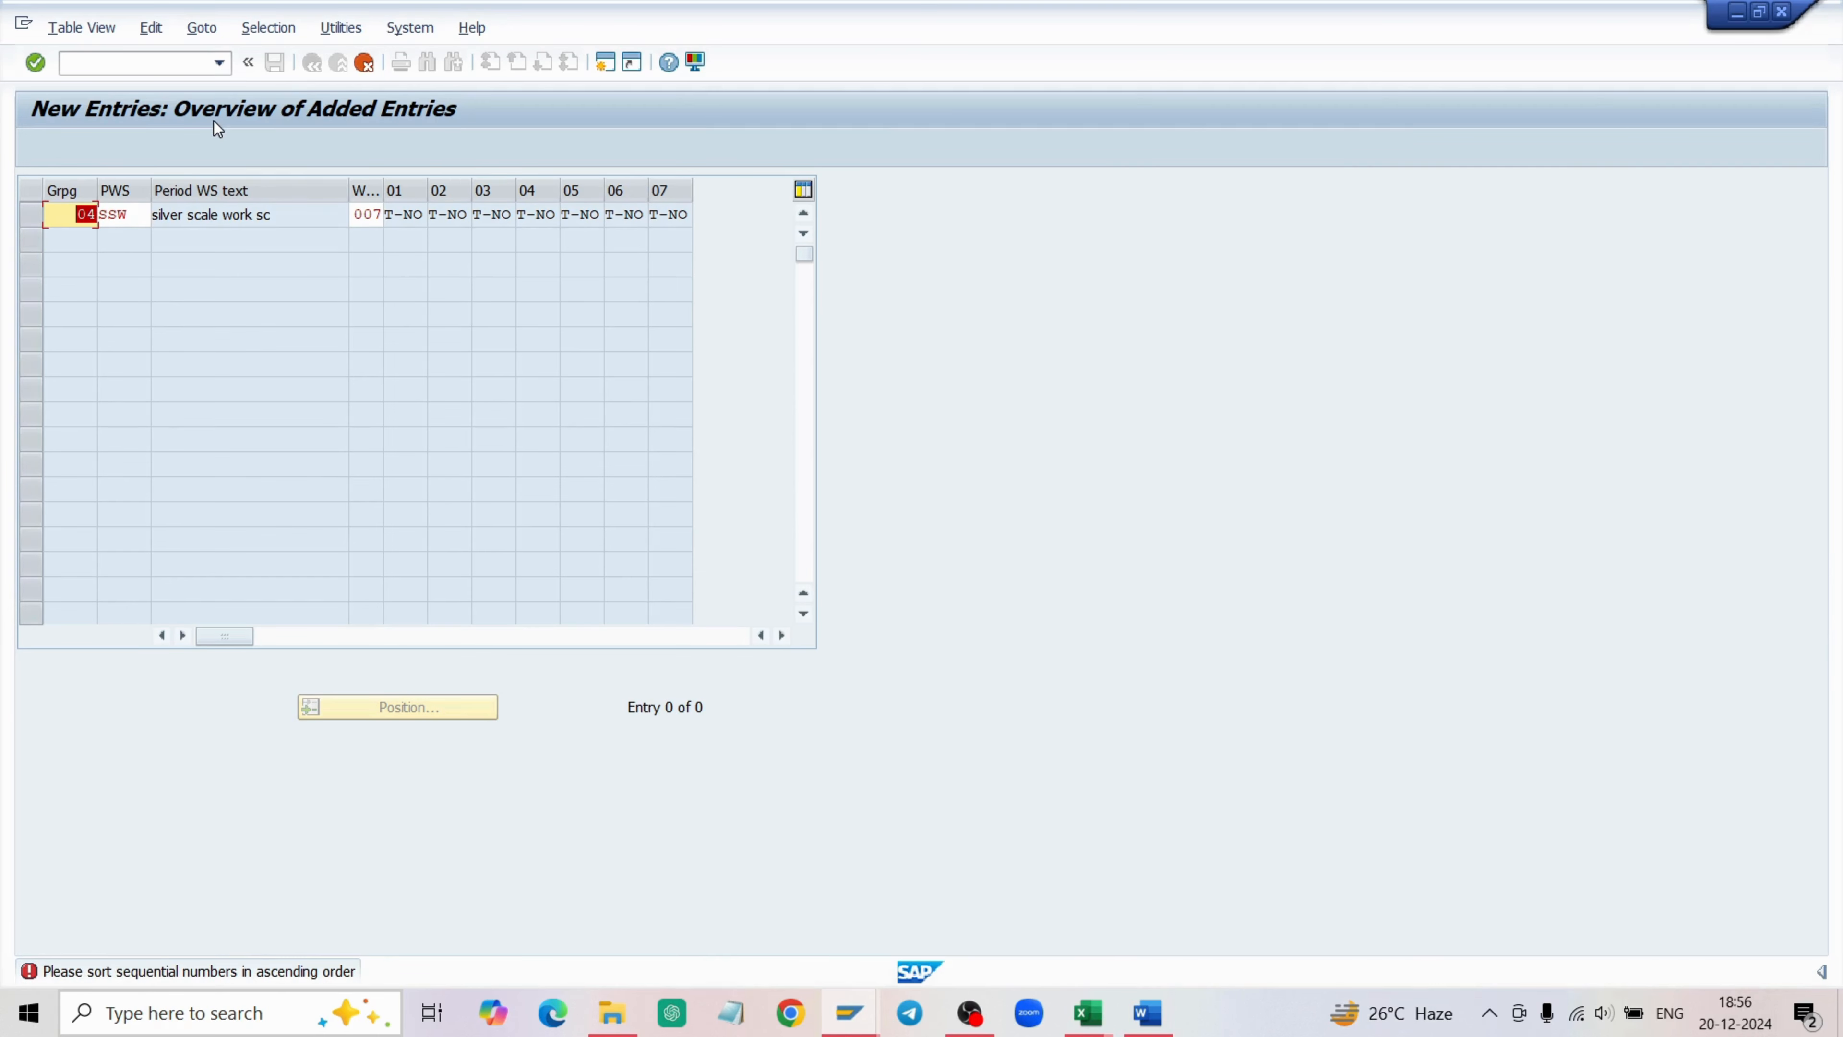
pyautogui.click(365, 62)
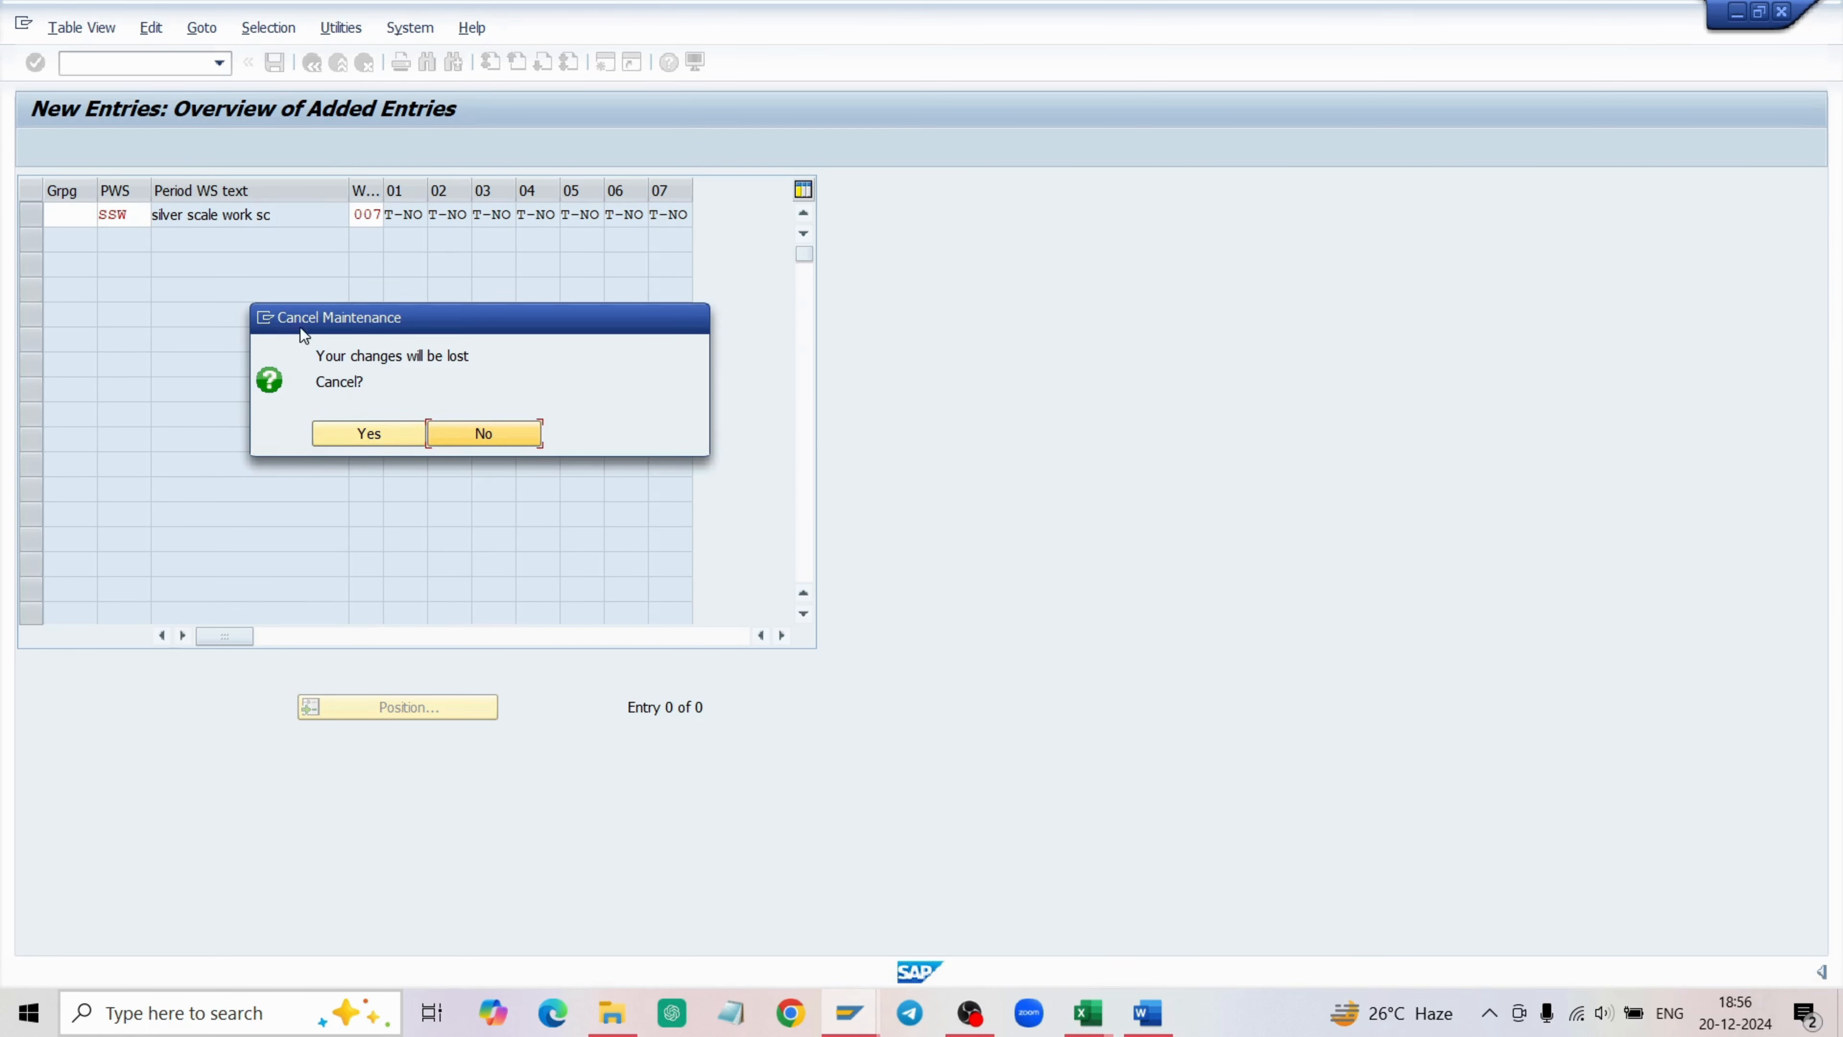
pyautogui.click(366, 434)
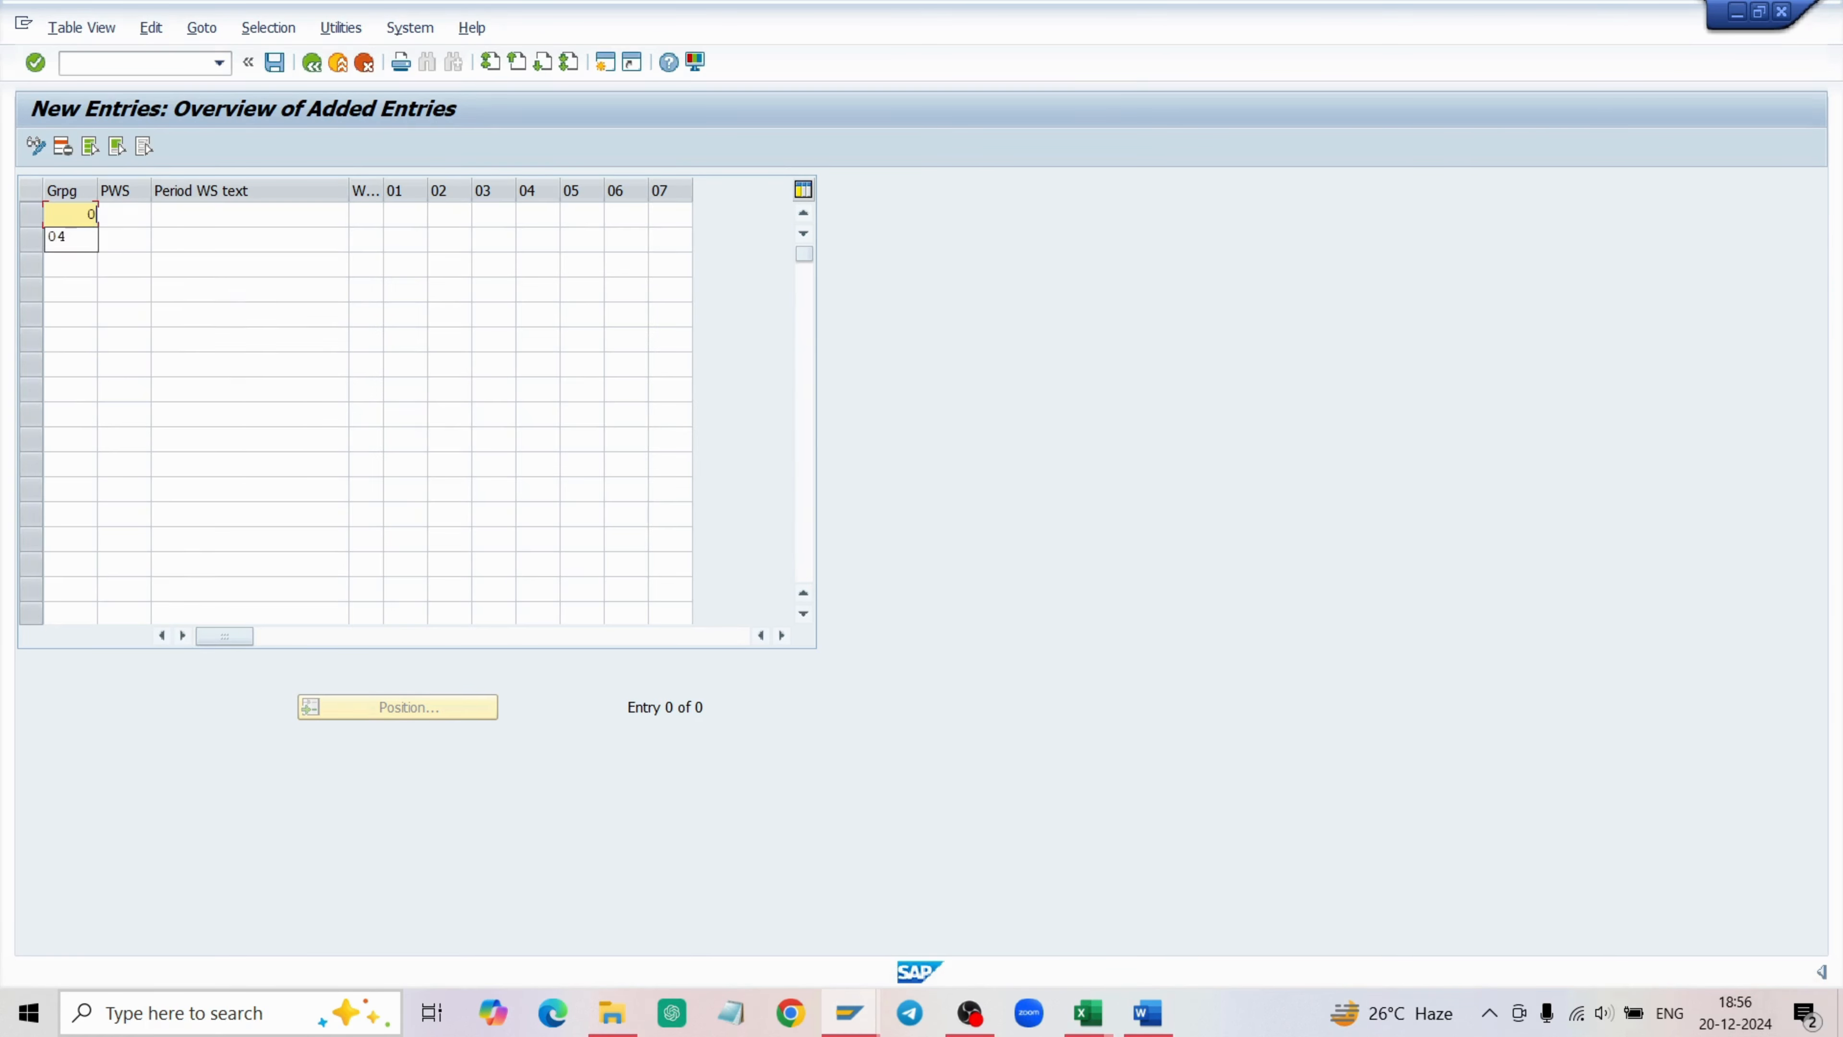
# Start a period work schedule entry with grouping 01, PWS code ssw and period text "silver scale work sc".
pyautogui.write('01')
pyautogui.press('Tab')
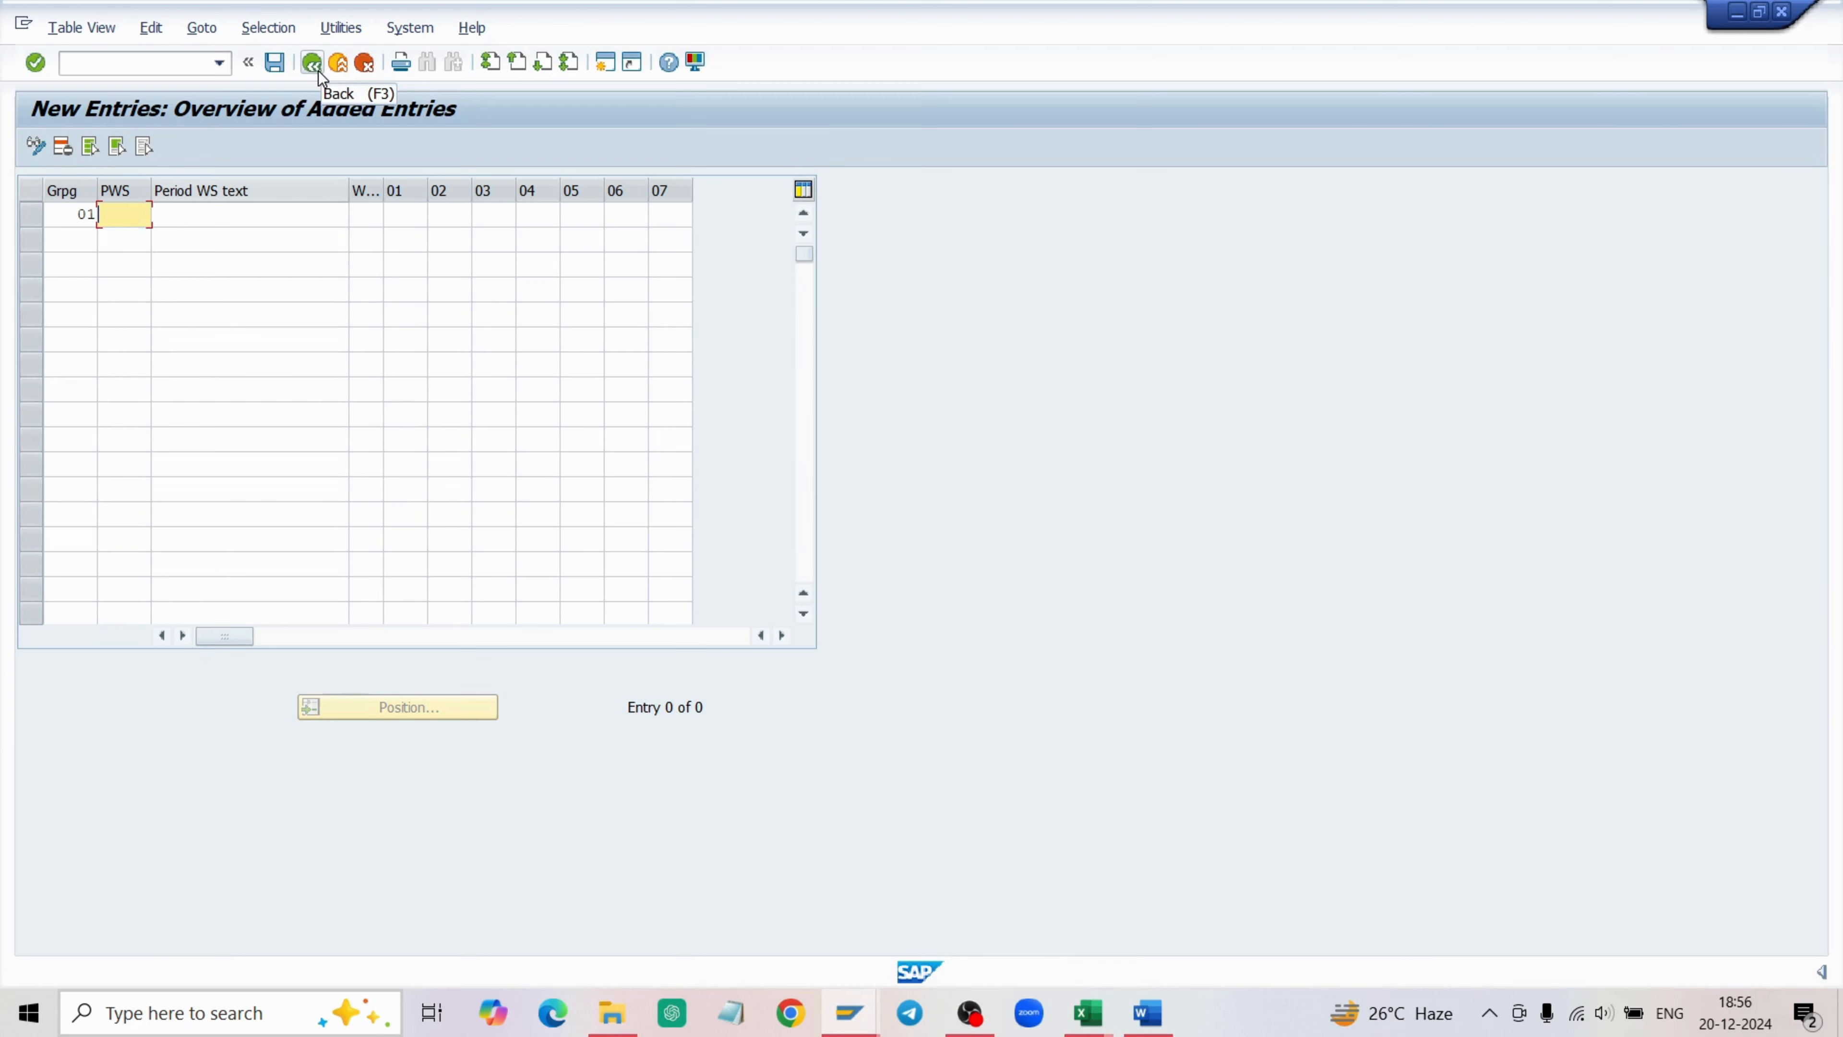
pyautogui.write('ssw')
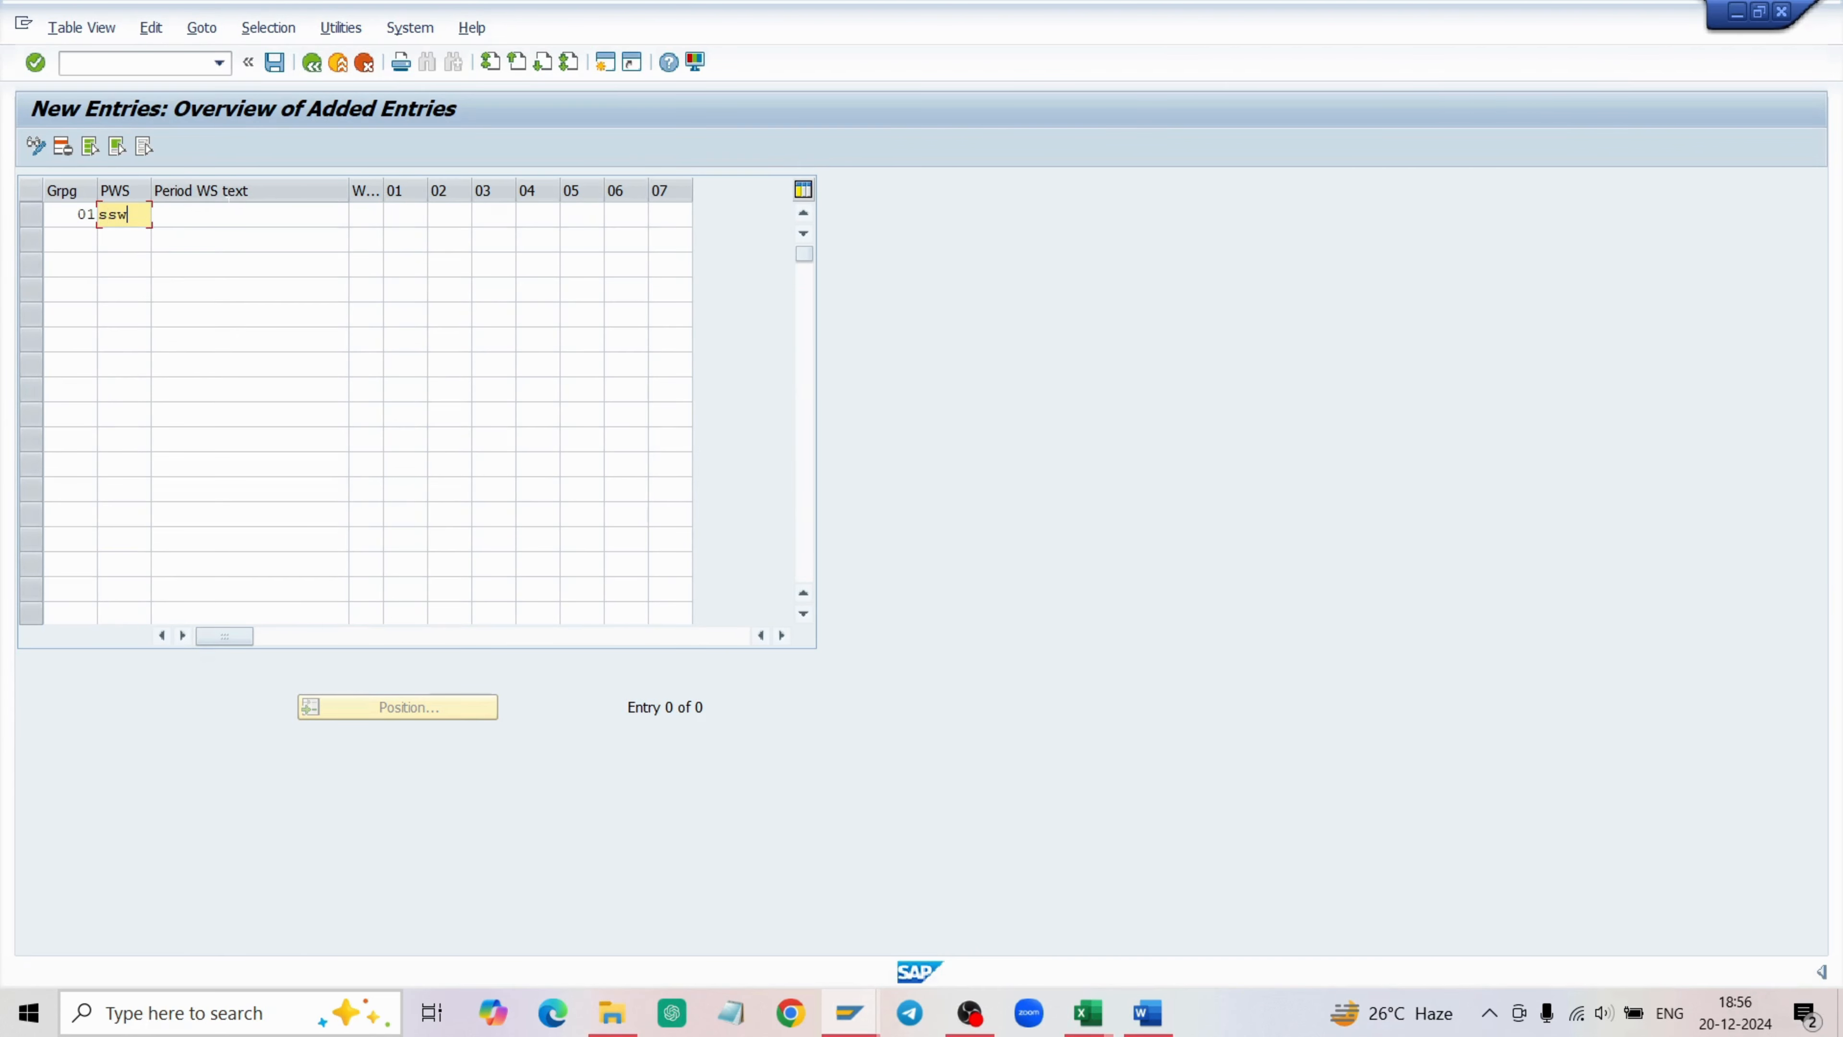
pyautogui.press('Tab')
pyautogui.write('s')
pyautogui.click(201, 231)
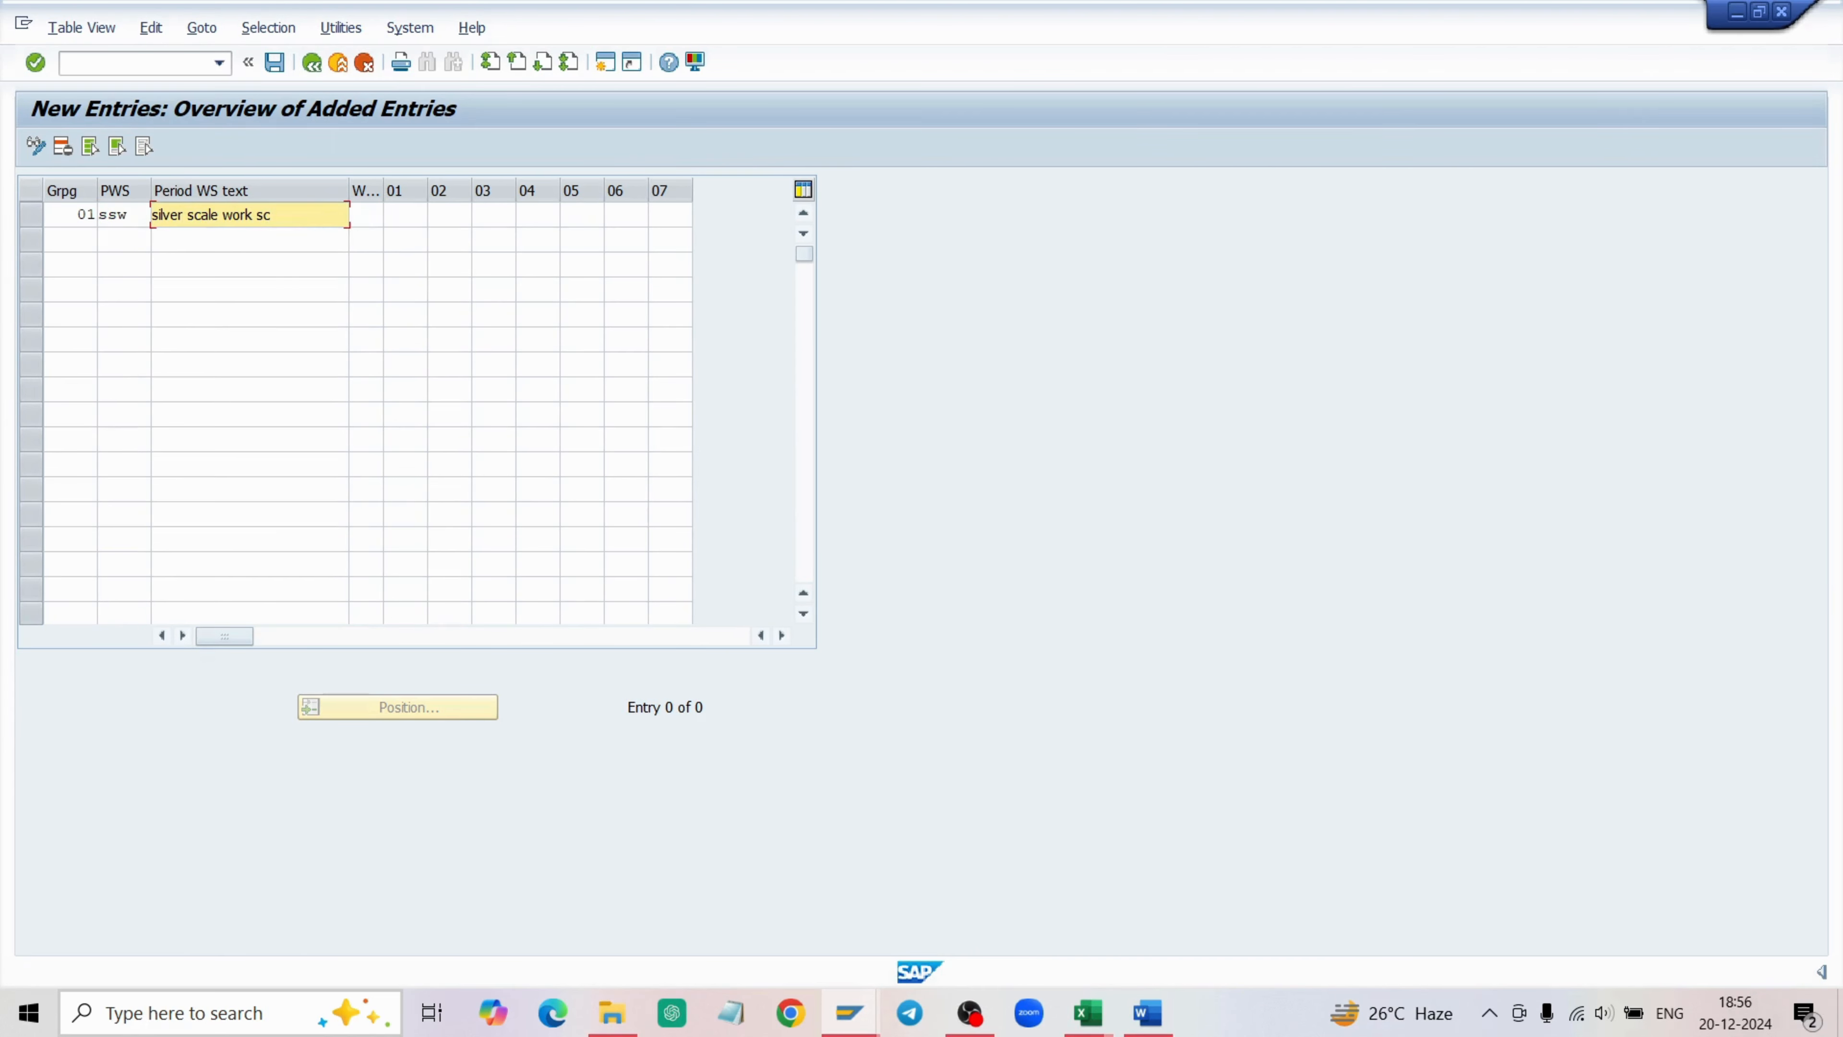
pyautogui.click(370, 214)
# Choose the normal shift NORM, 08:00 to 16:30 with 7.50 planned hours, as the daily work schedule for day 01.
pyautogui.click(396, 214)
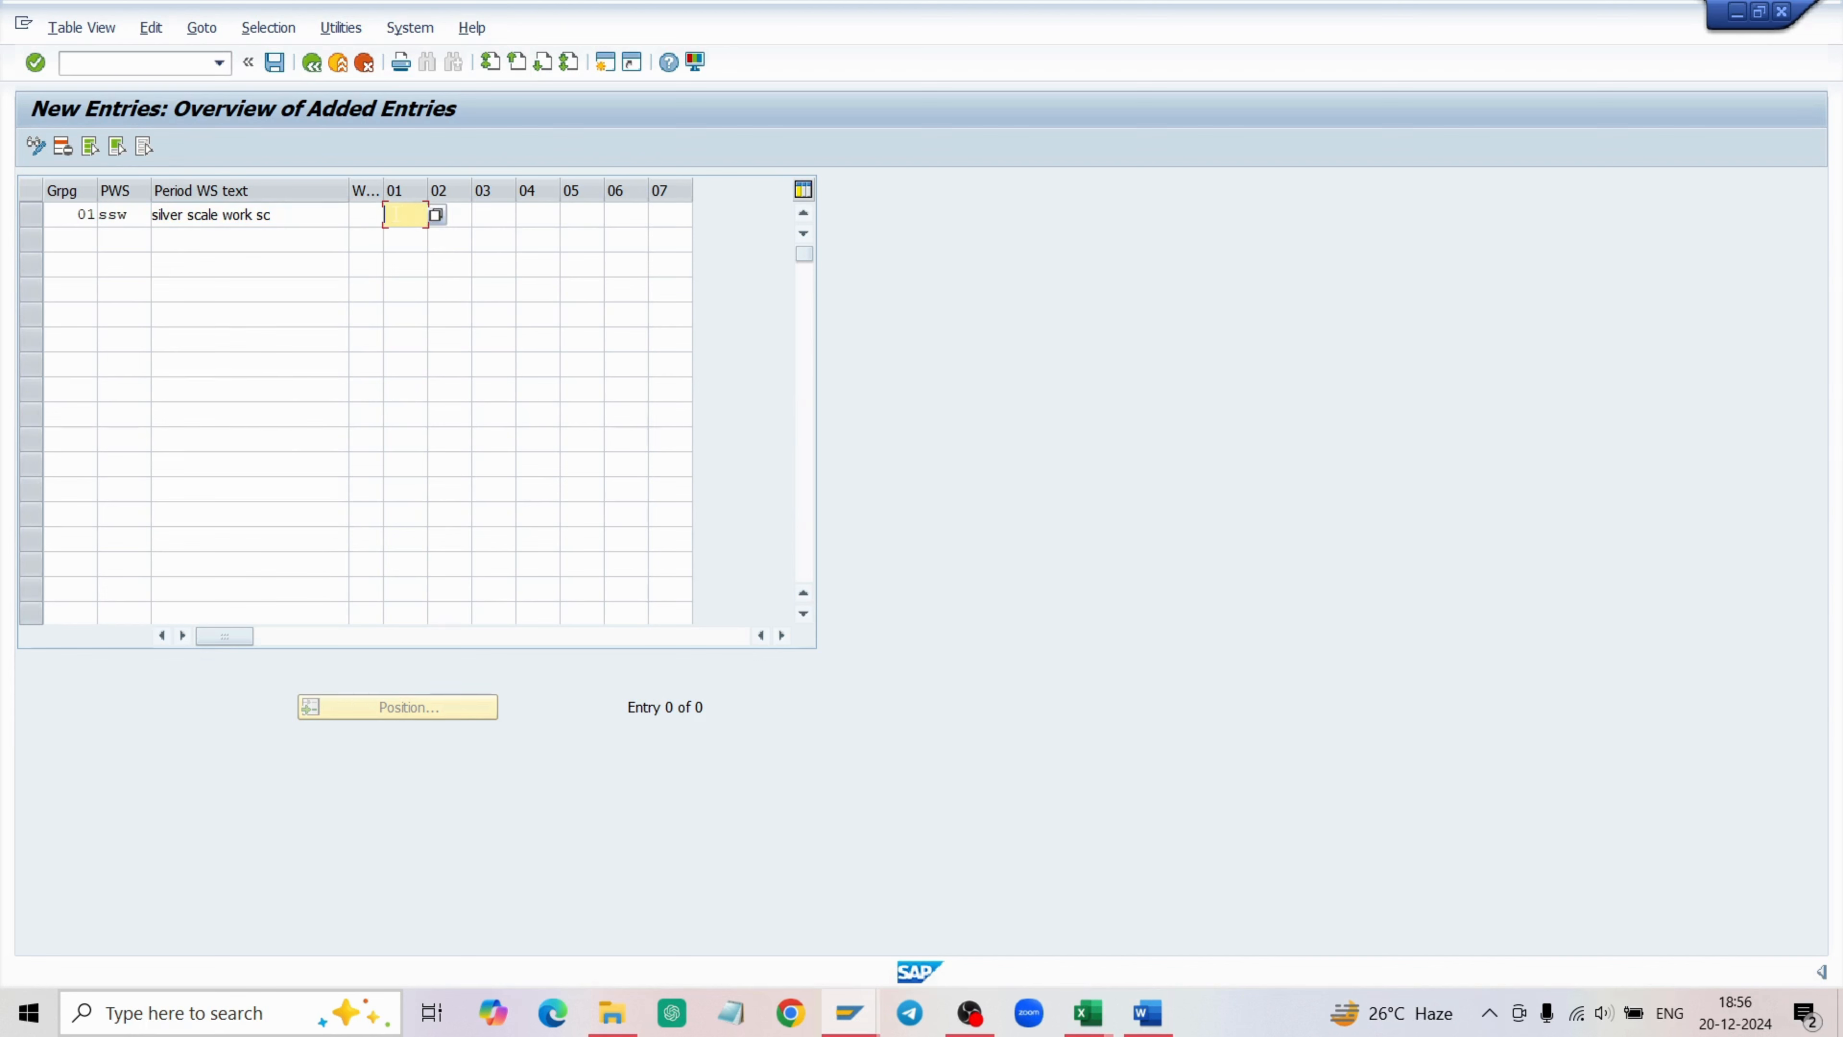
pyautogui.click(436, 216)
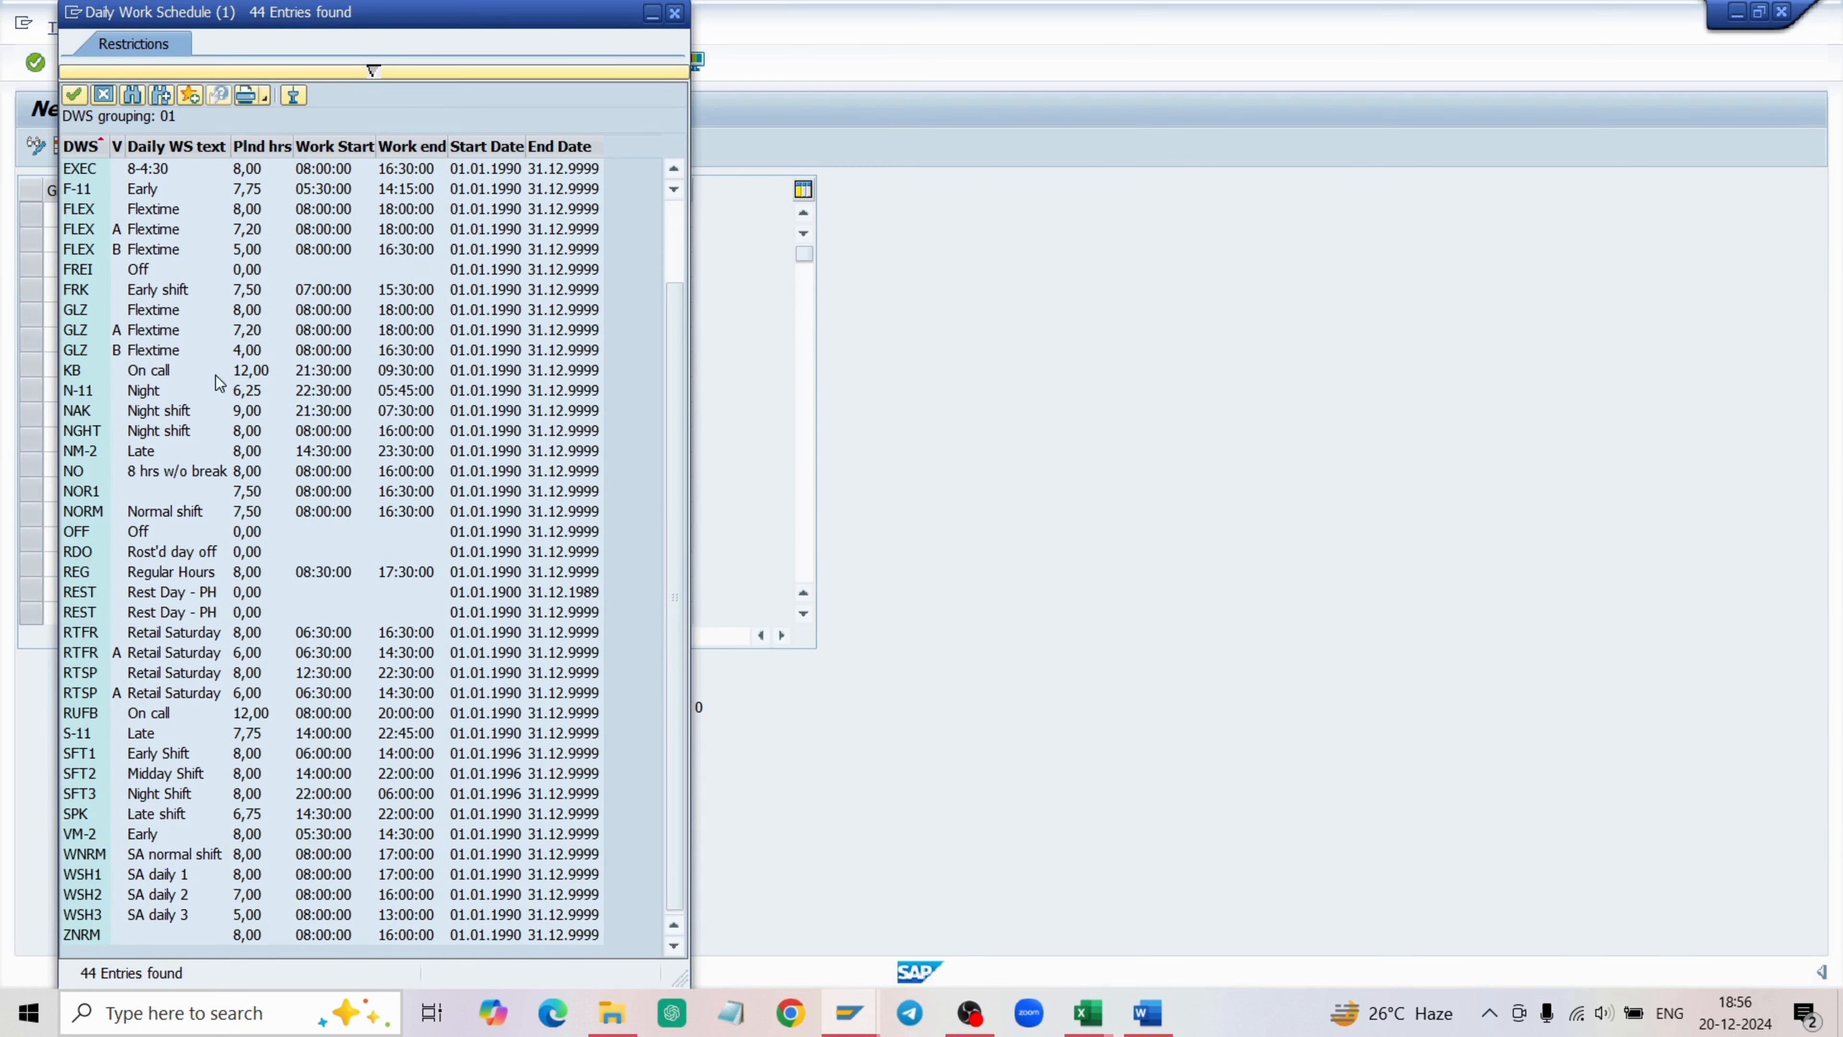
pyautogui.scroll(2, 128, 428)
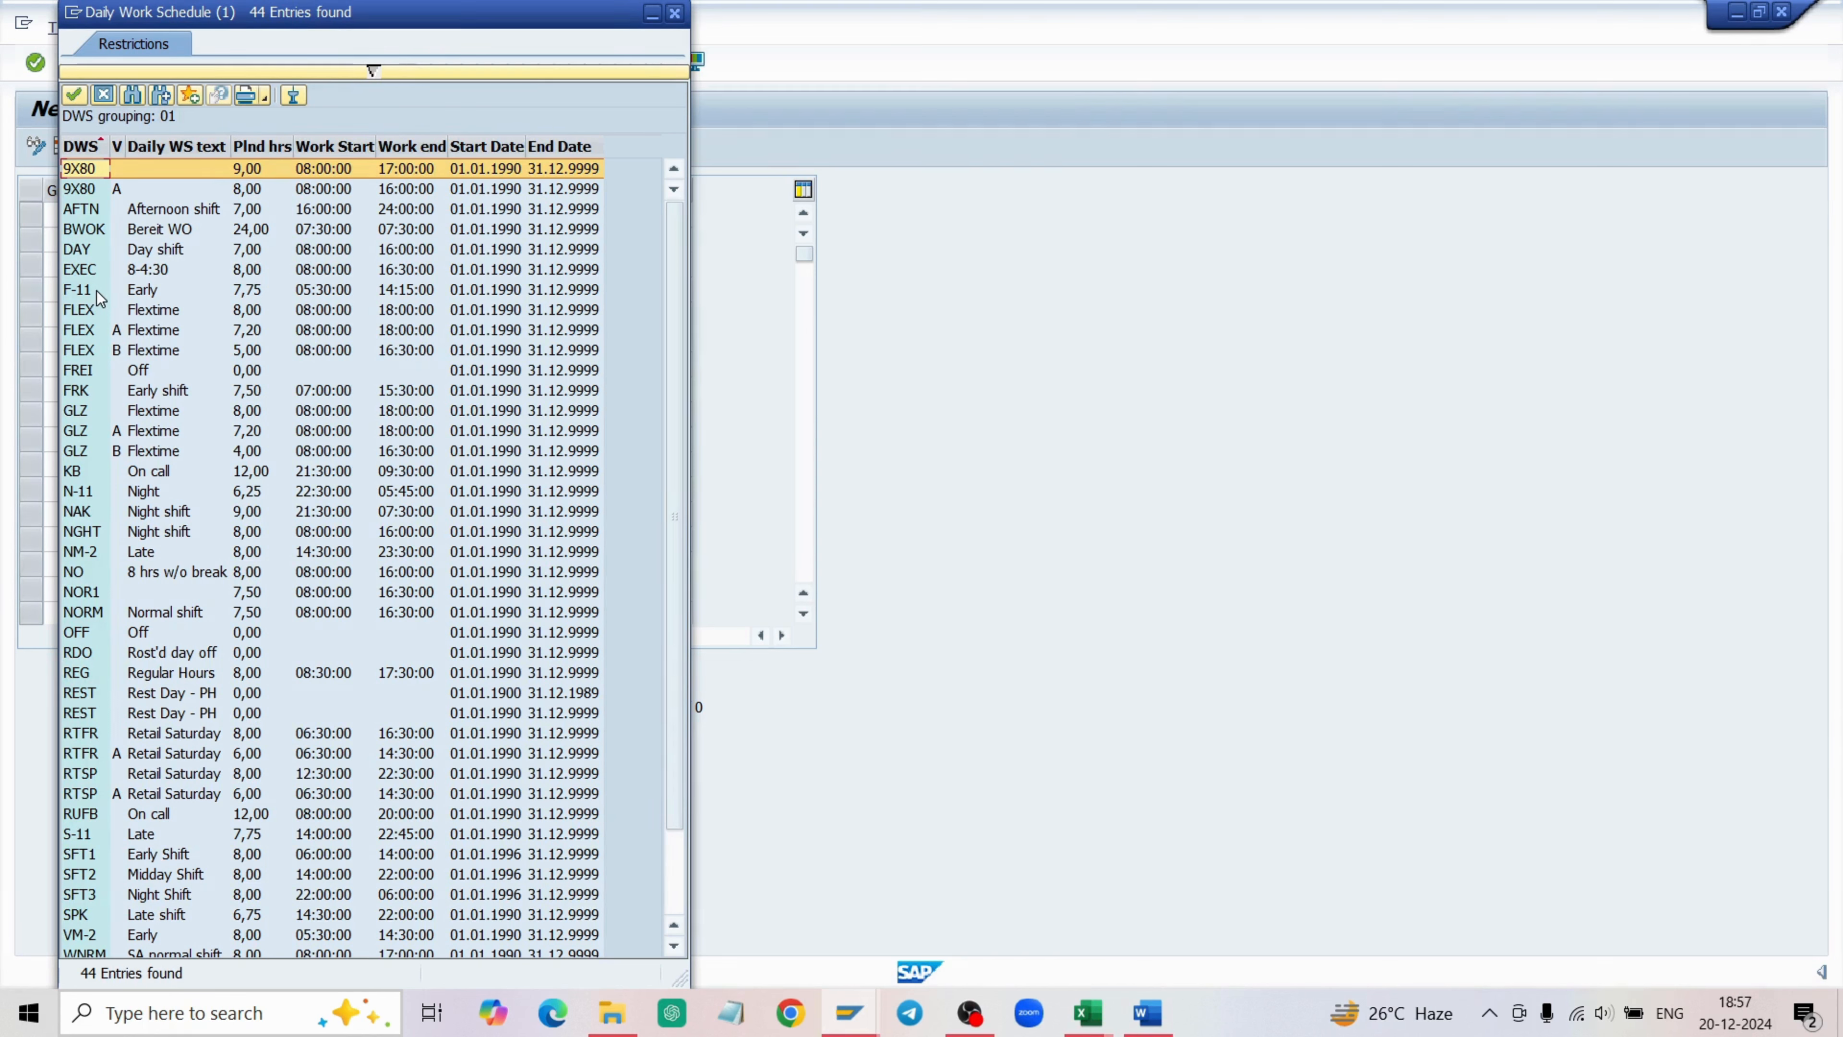
pyautogui.click(95, 613)
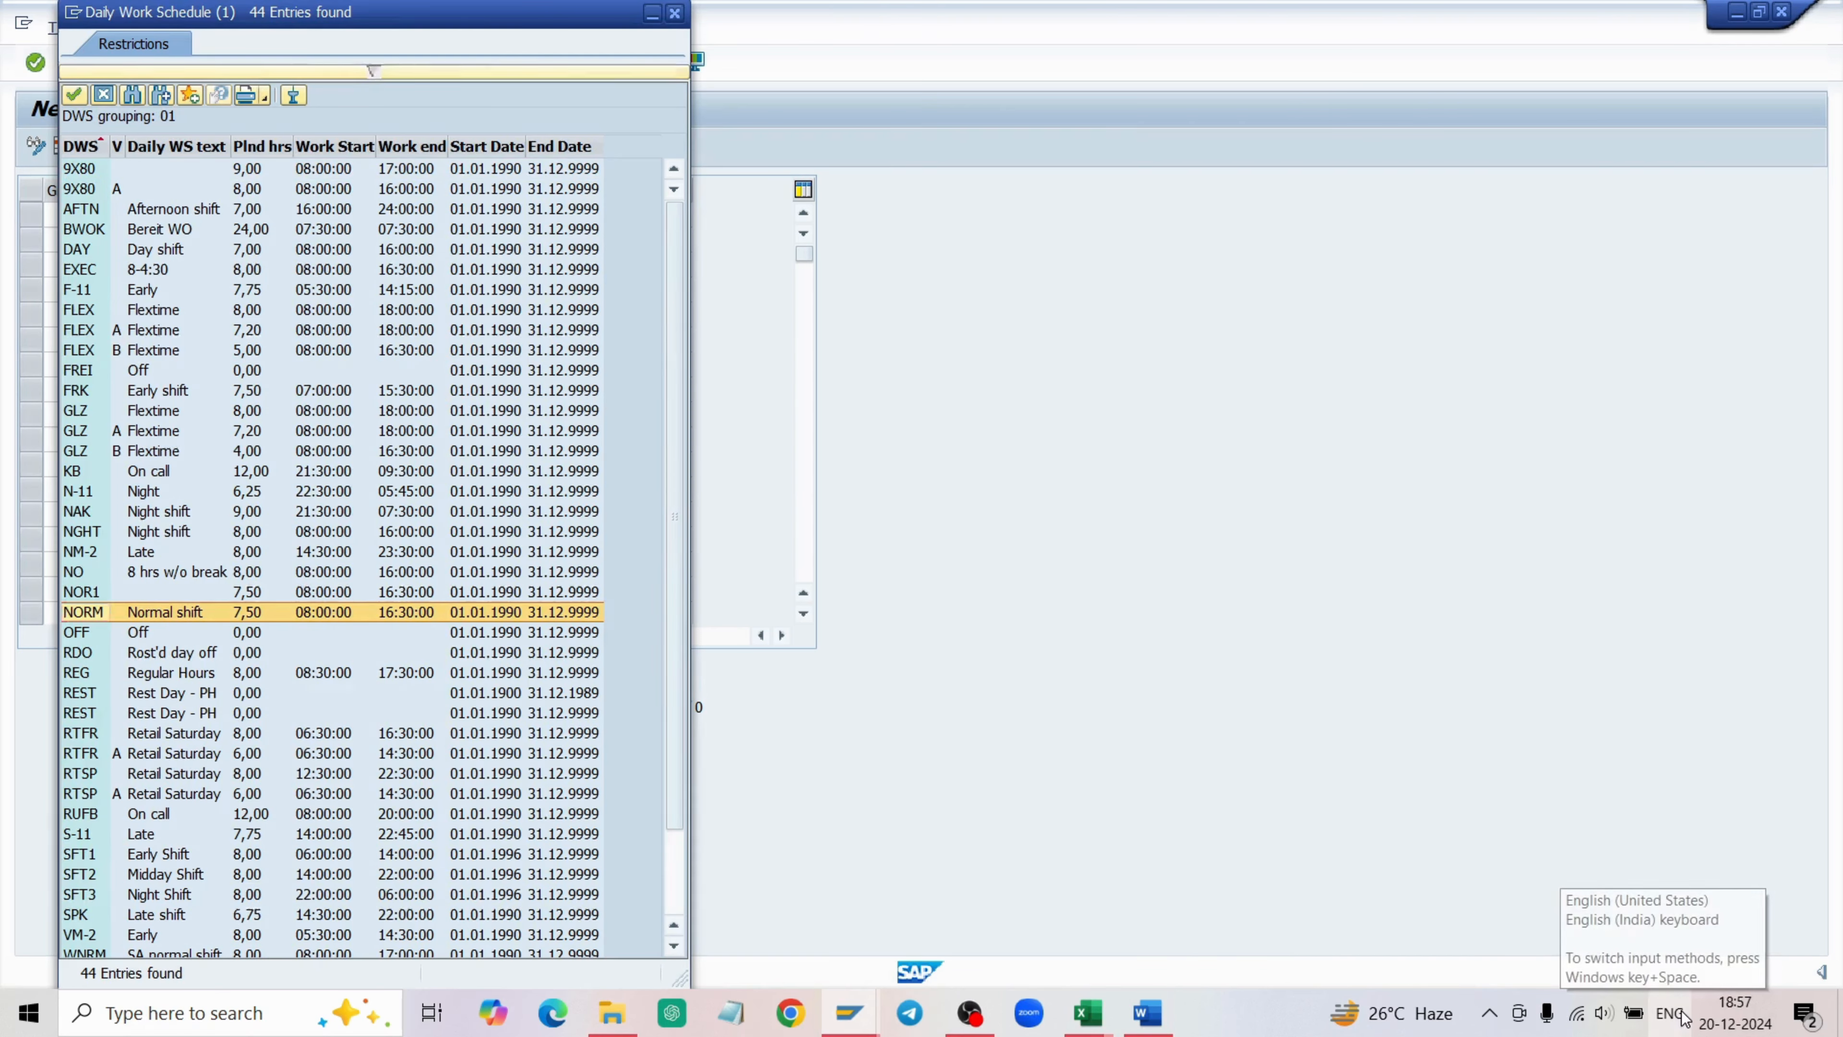
pyautogui.press('Escape')
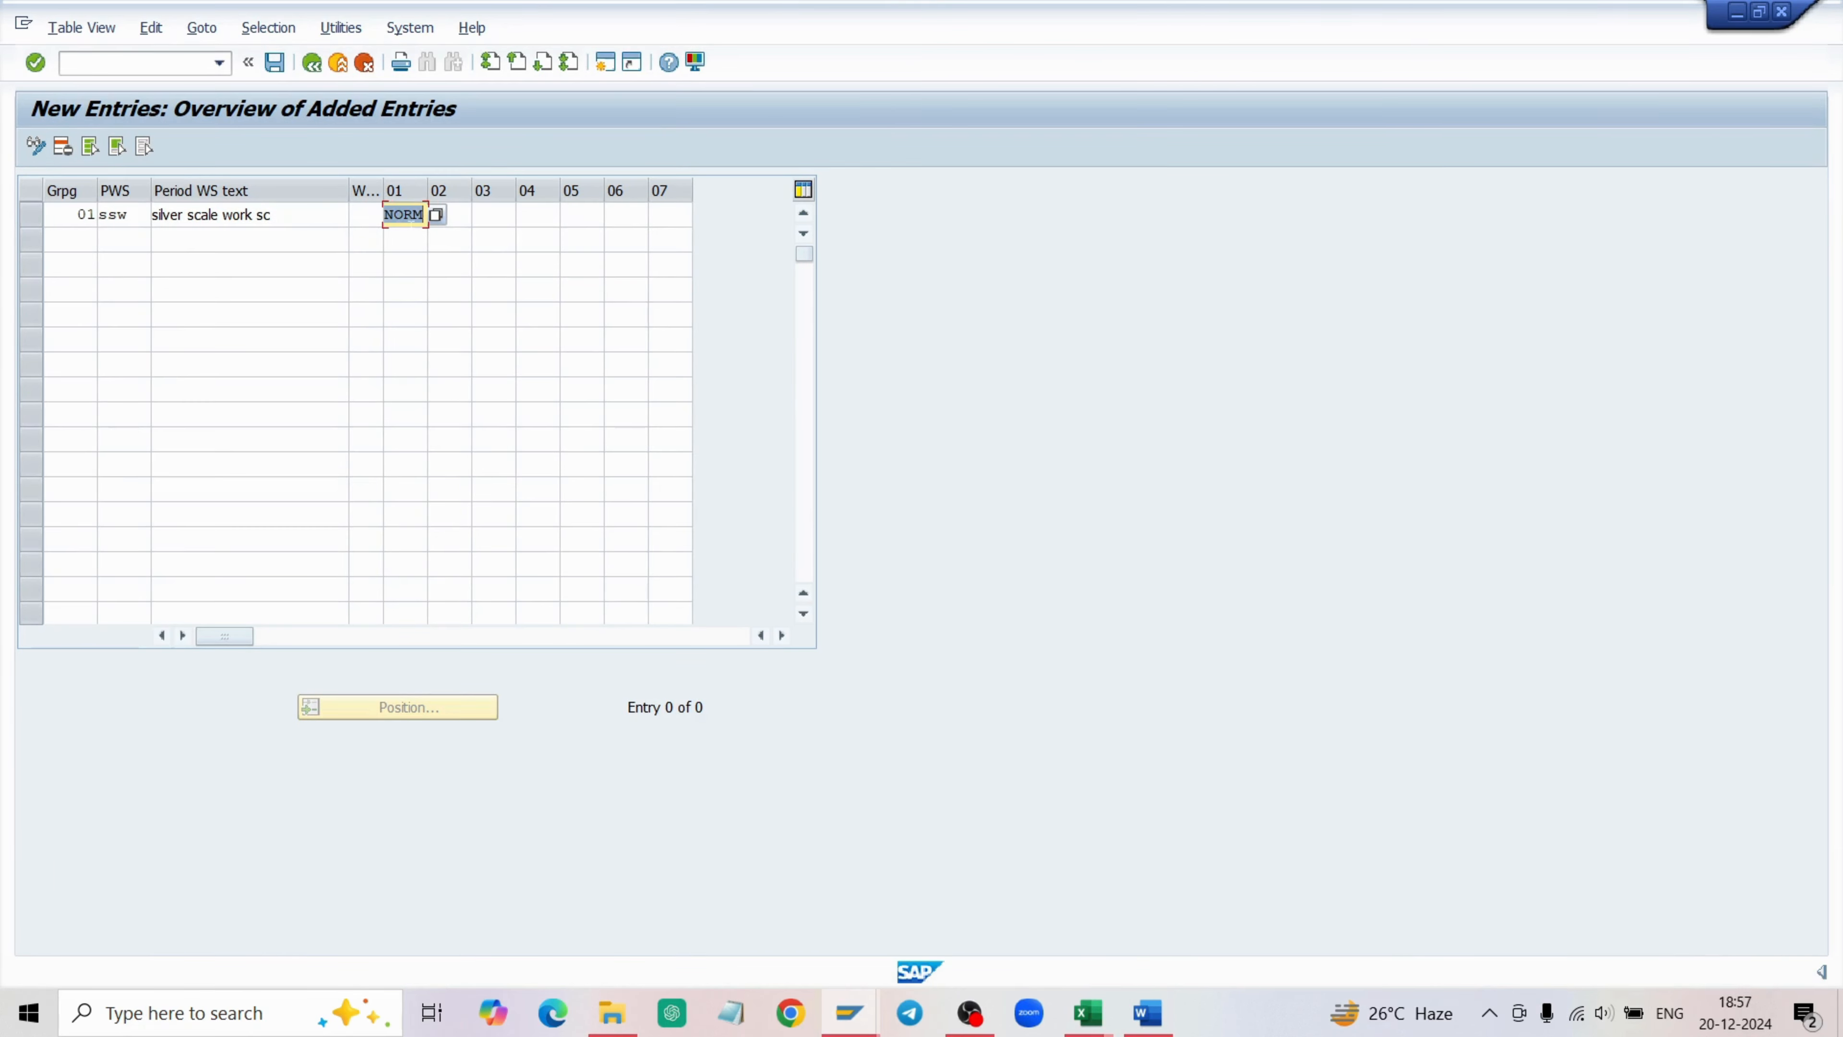
# Assign the daily work schedule NORM to days 02 through 07 of the grouping 01 ssw entry.
pyautogui.click(412, 221)
pyautogui.click(465, 216)
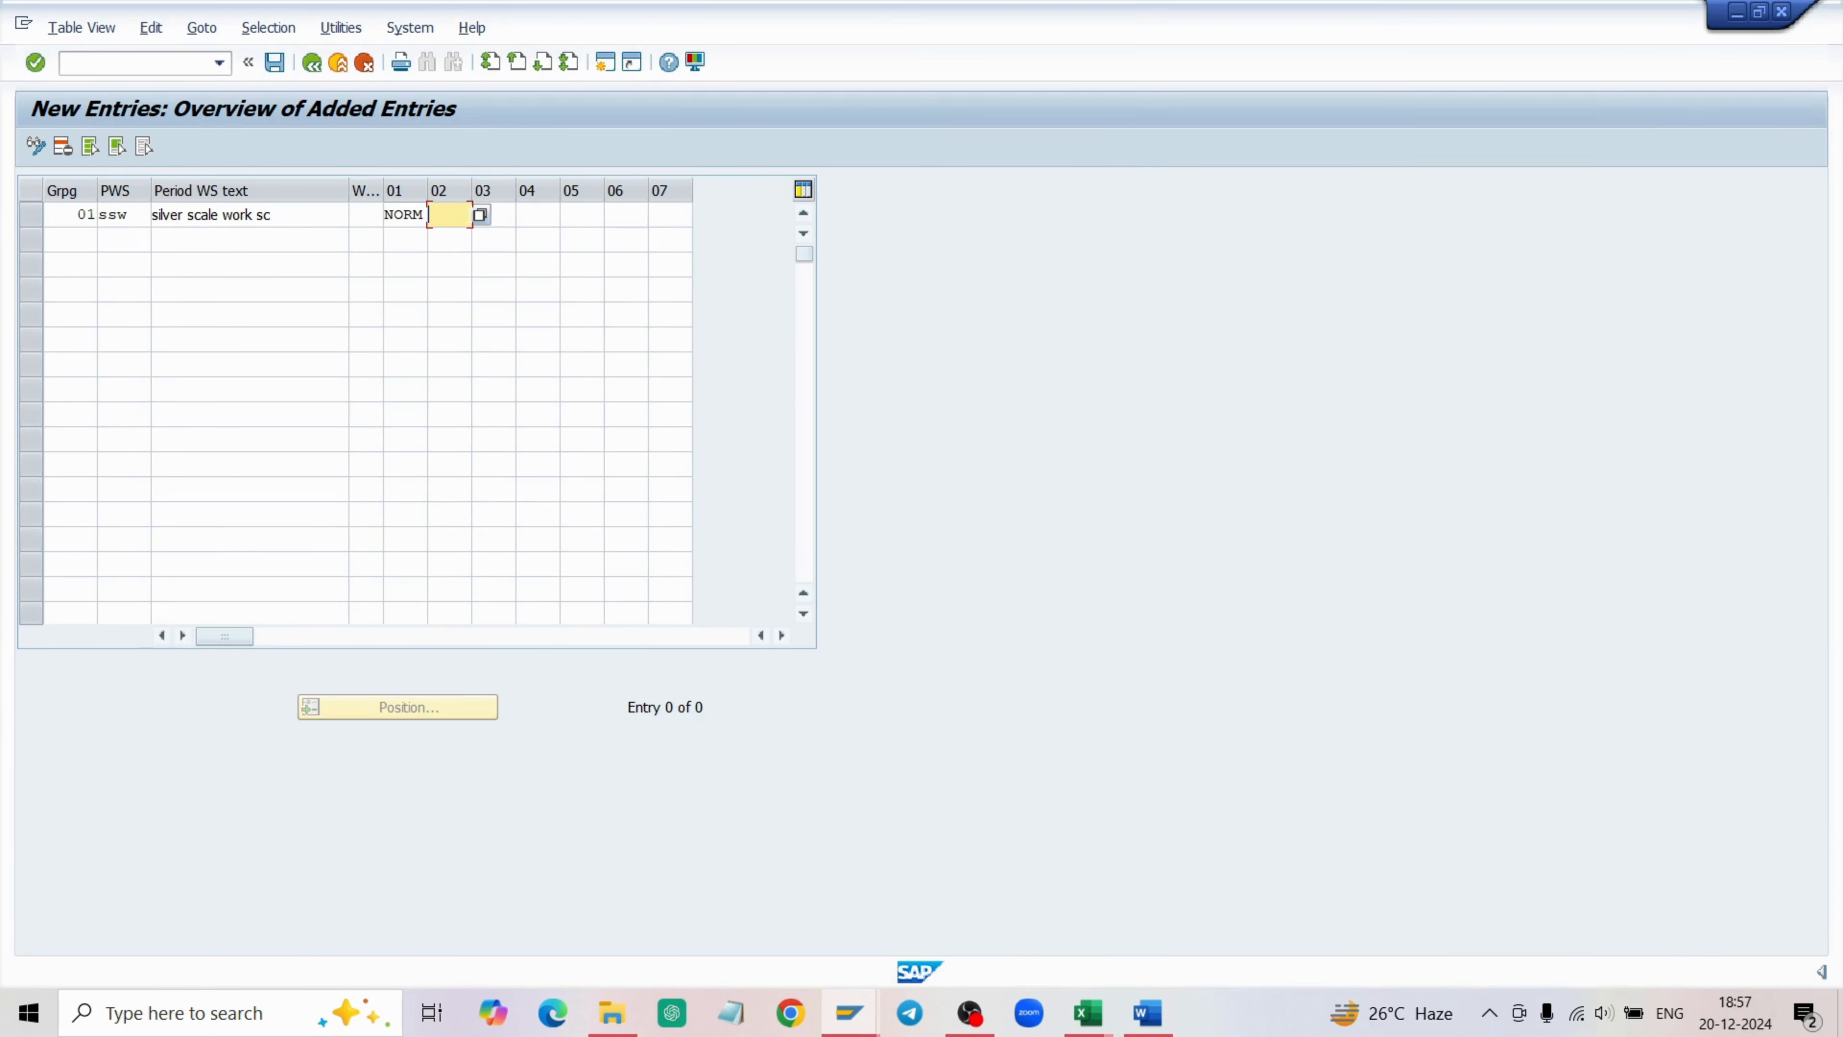
pyautogui.write('NORM')
pyautogui.press('Tab')
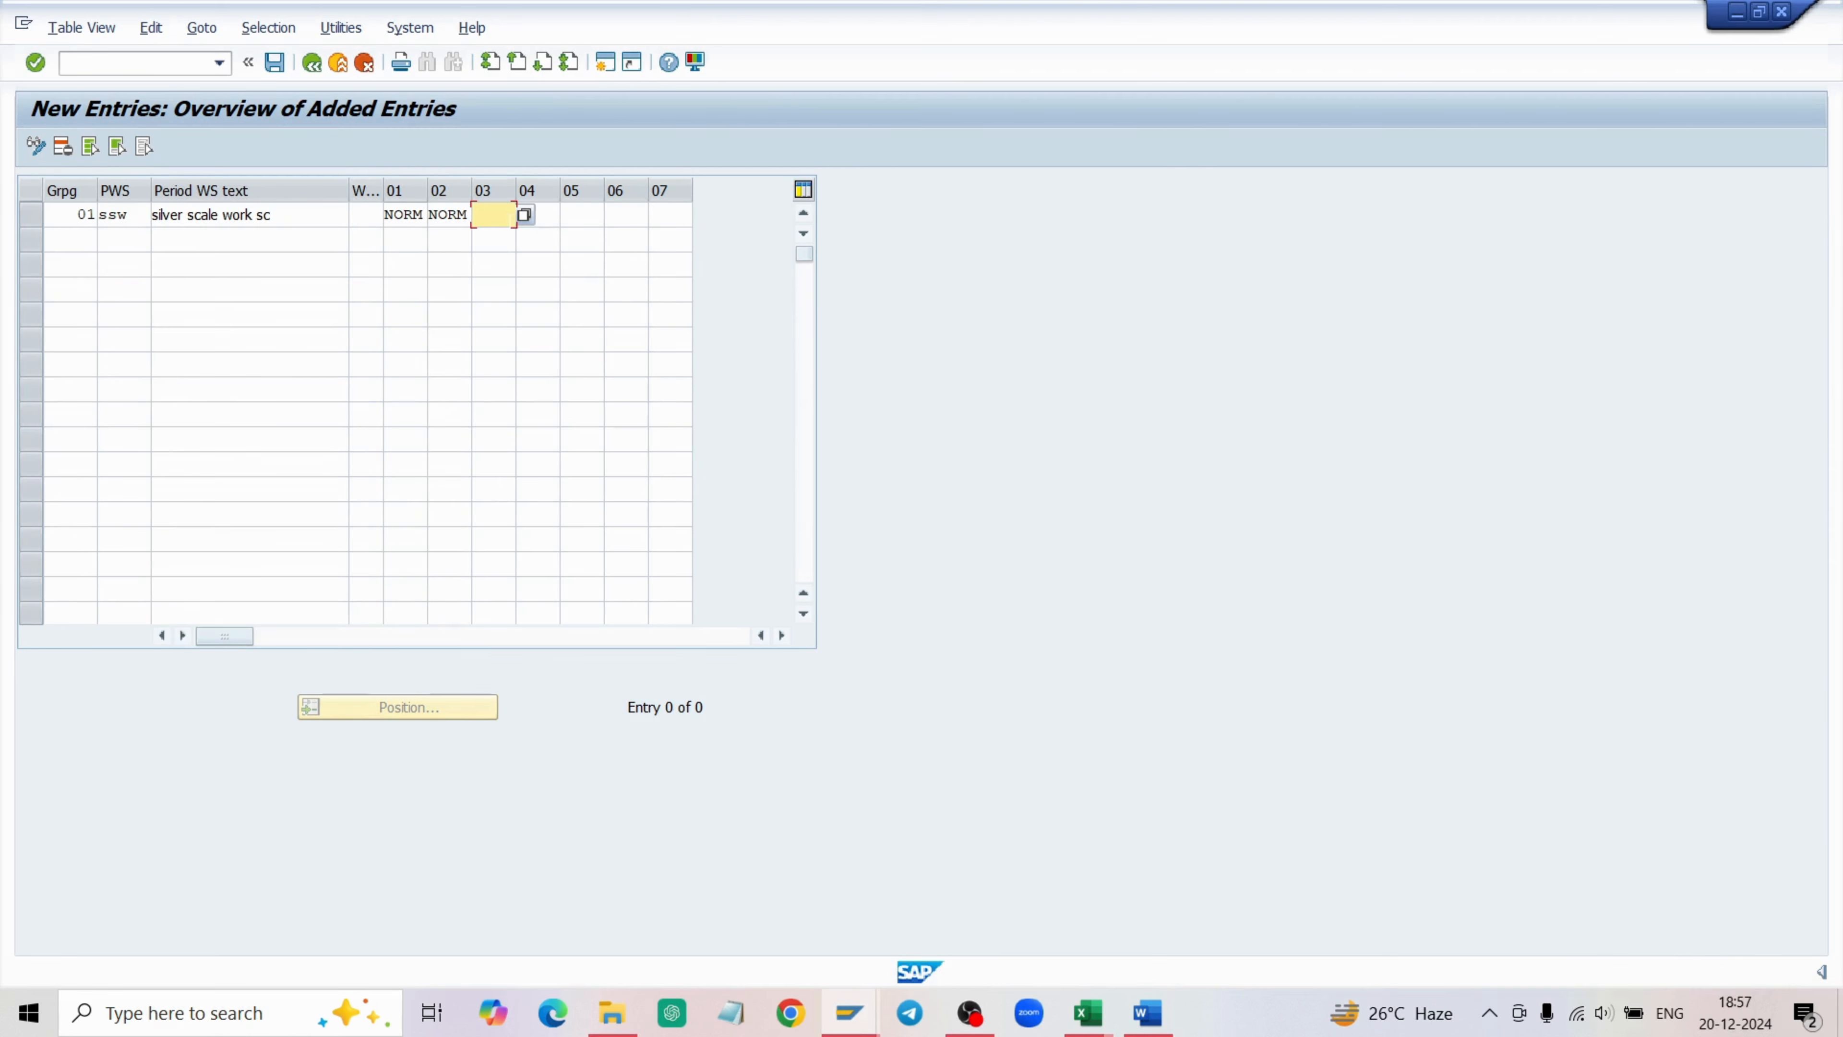
pyautogui.write('NORM')
pyautogui.press('Tab')
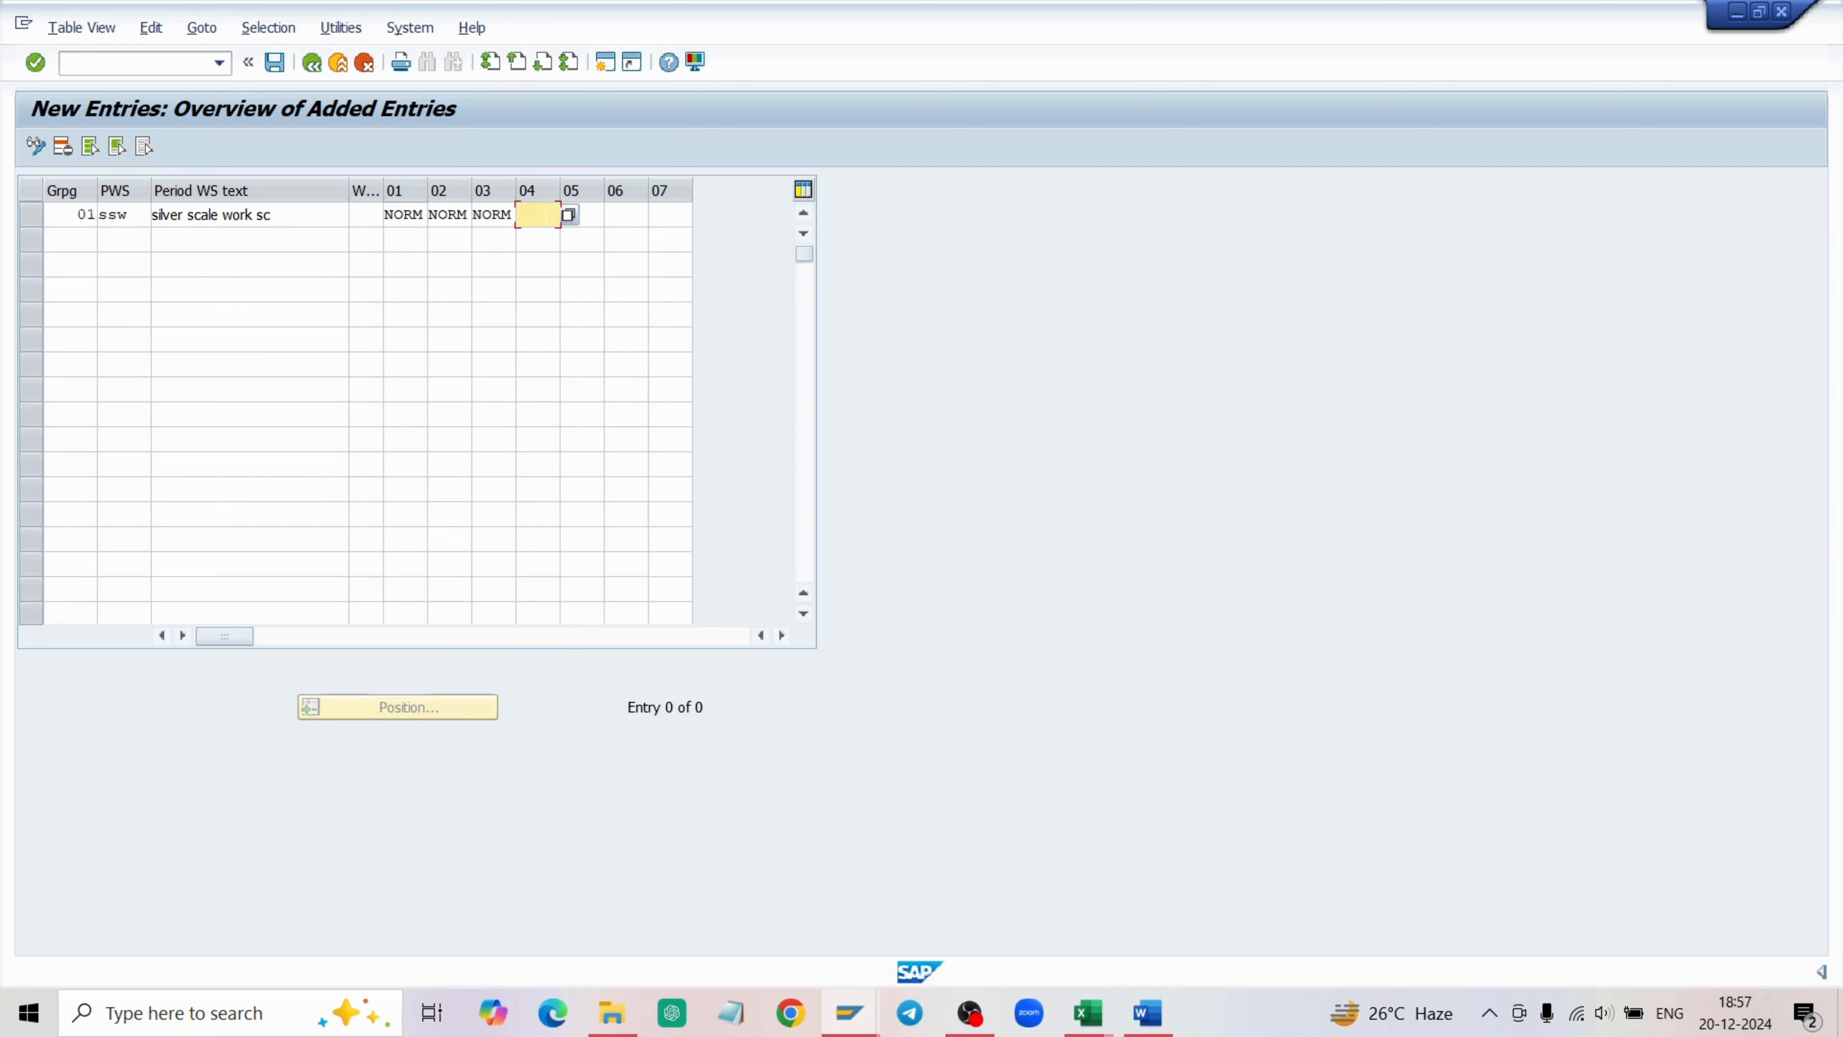
pyautogui.write('NORM')
pyautogui.press('Tab')
pyautogui.write('NORM')
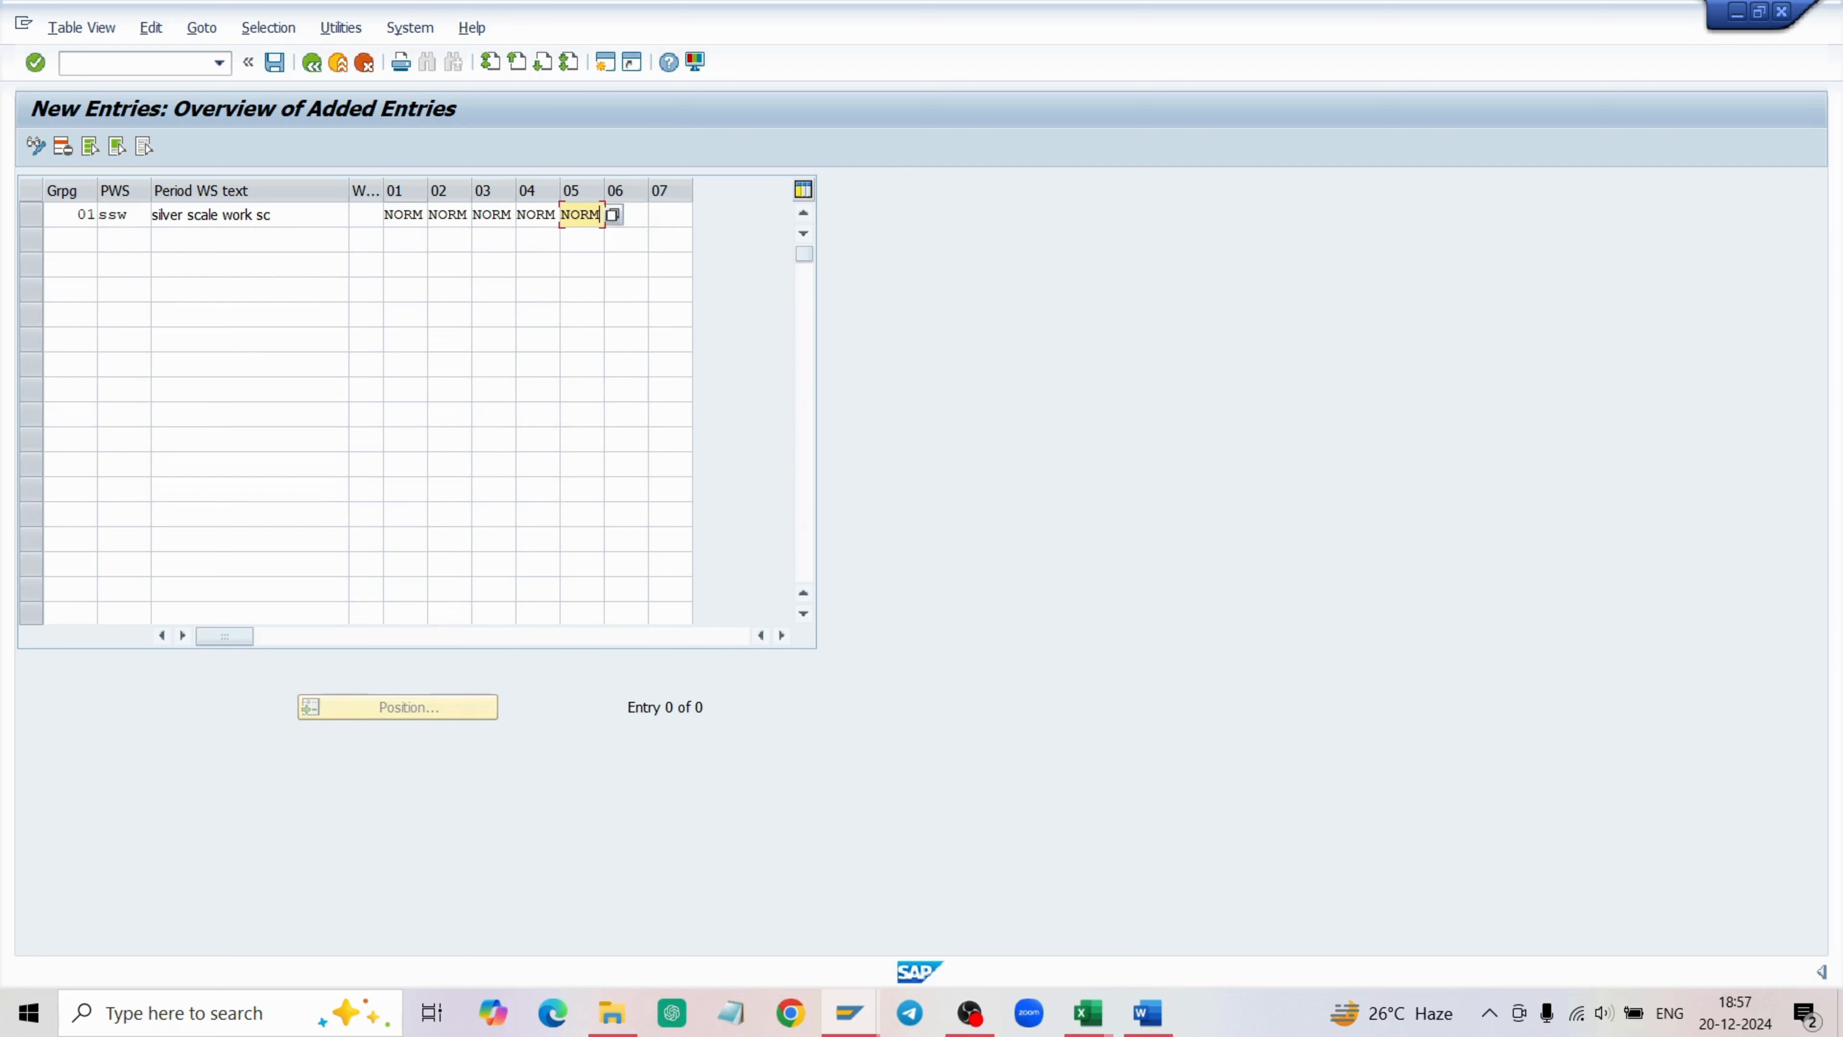
pyautogui.press('Tab')
pyautogui.write('NORM')
pyautogui.press('Tab')
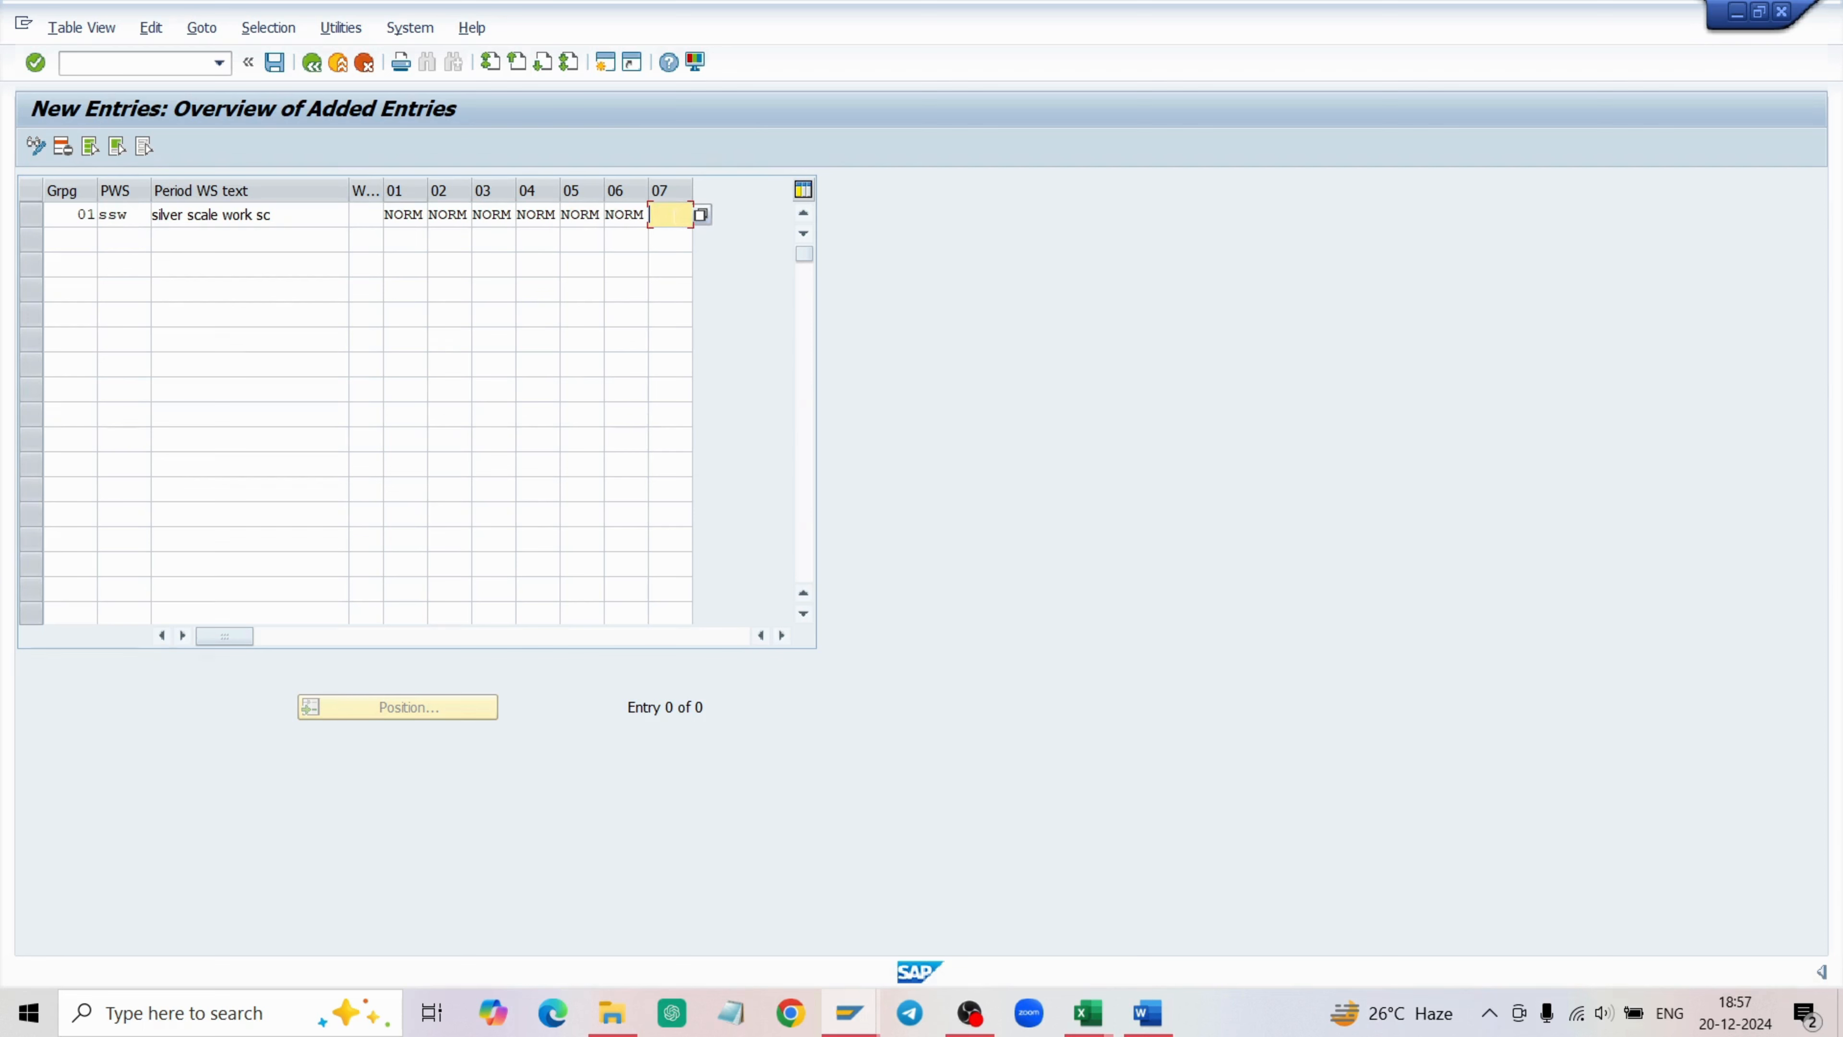
pyautogui.write('NORM')
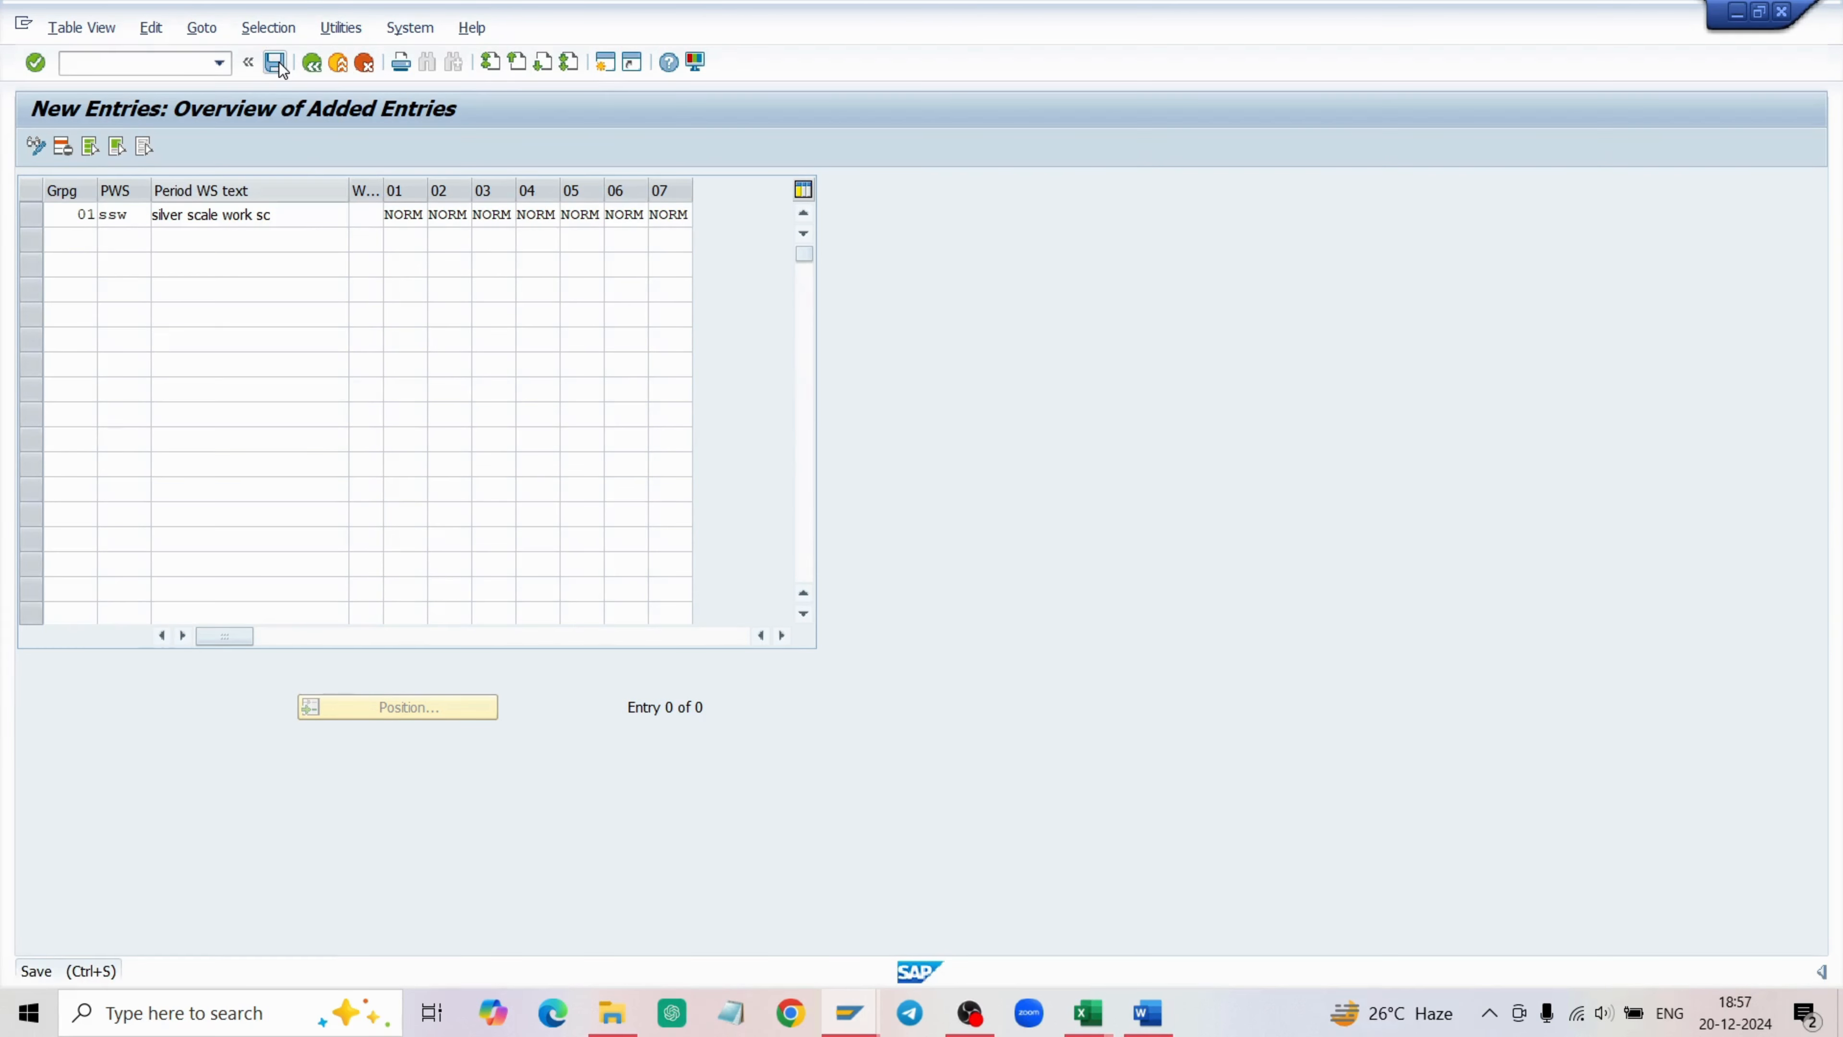
# Try to save the grouping 01 ssw entry, and discard it to return to the period work schedule overview.
pyautogui.click(275, 63)
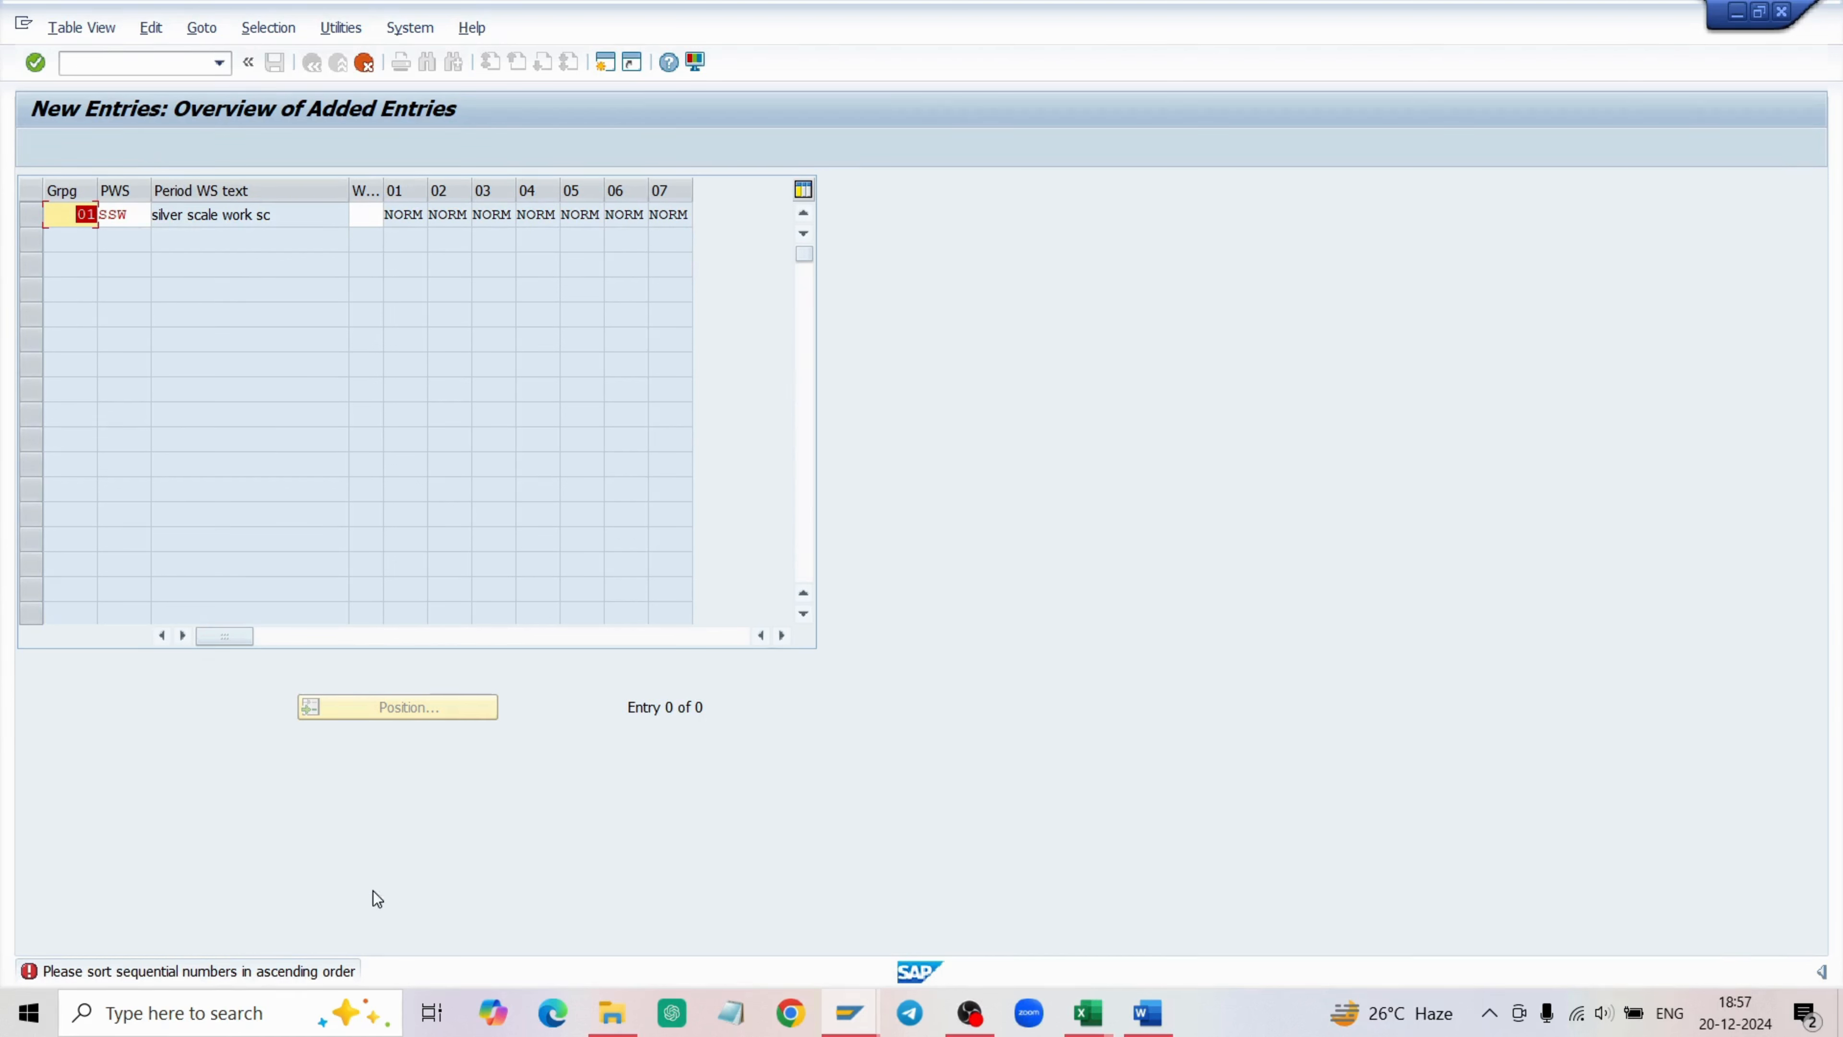
pyautogui.click(375, 62)
pyautogui.click(328, 431)
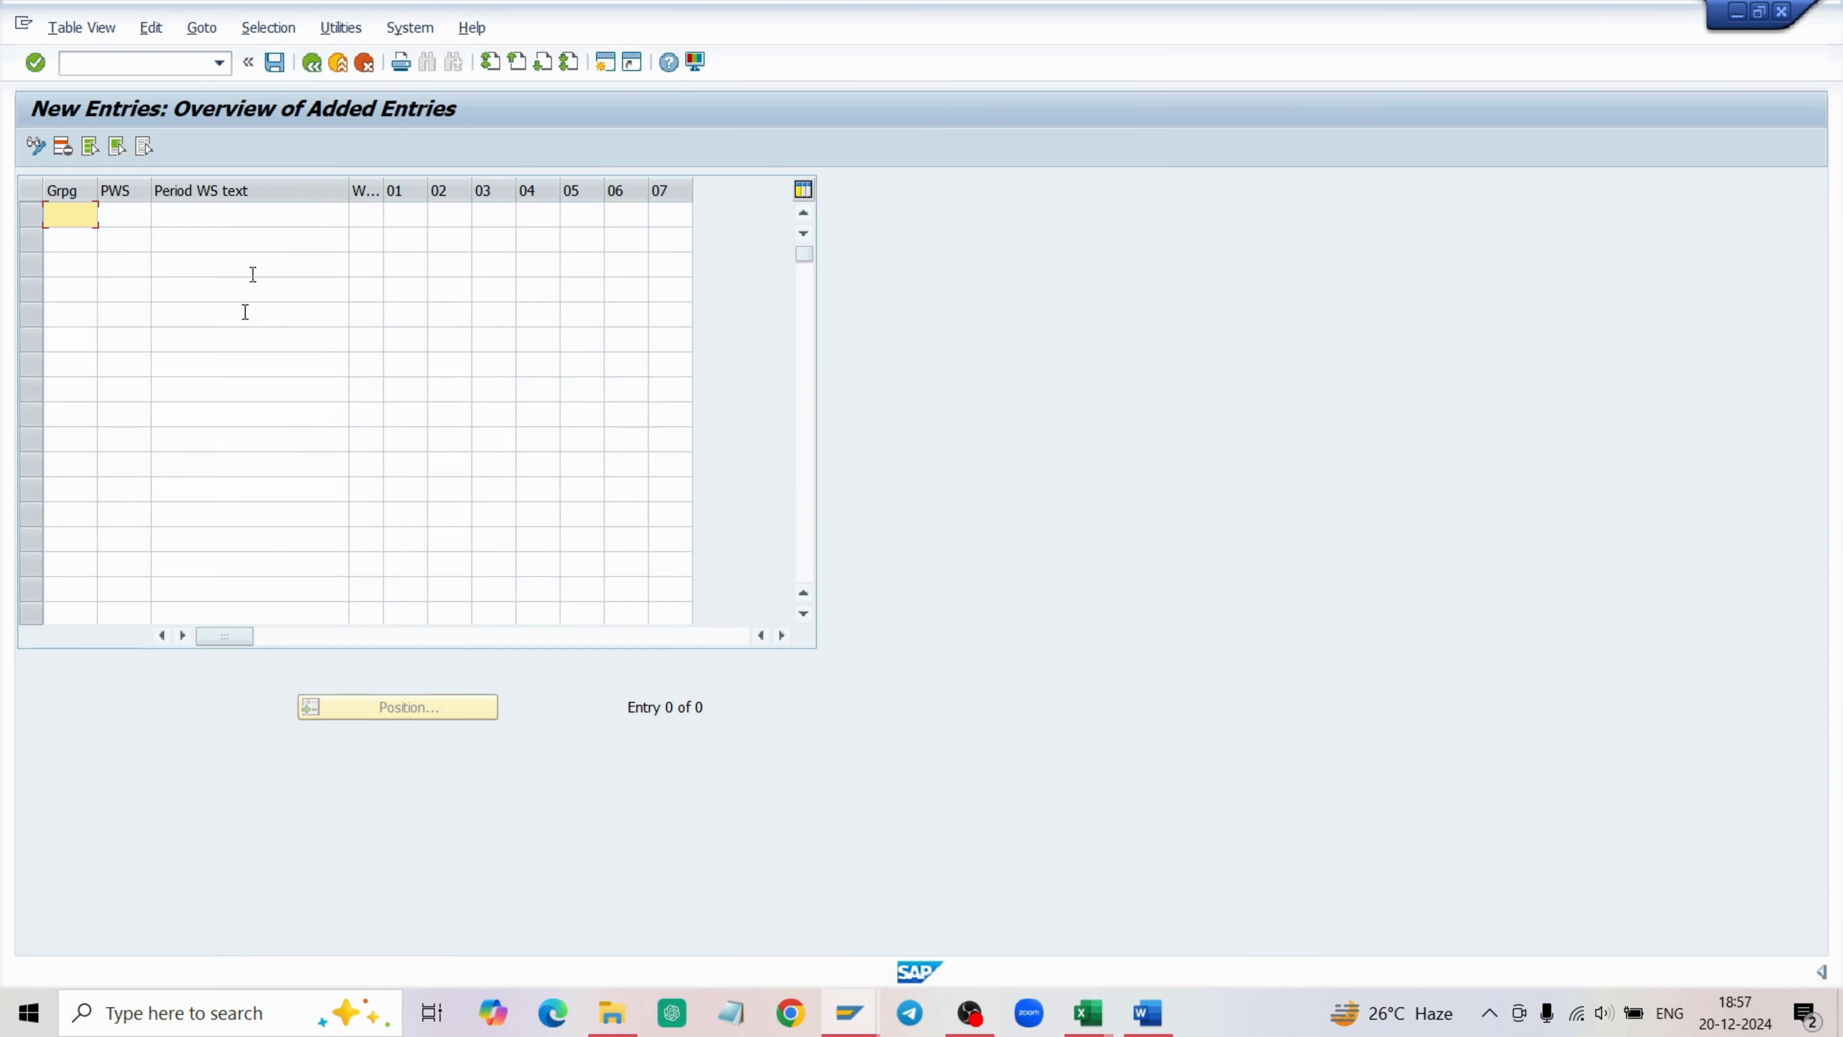
pyautogui.click(364, 65)
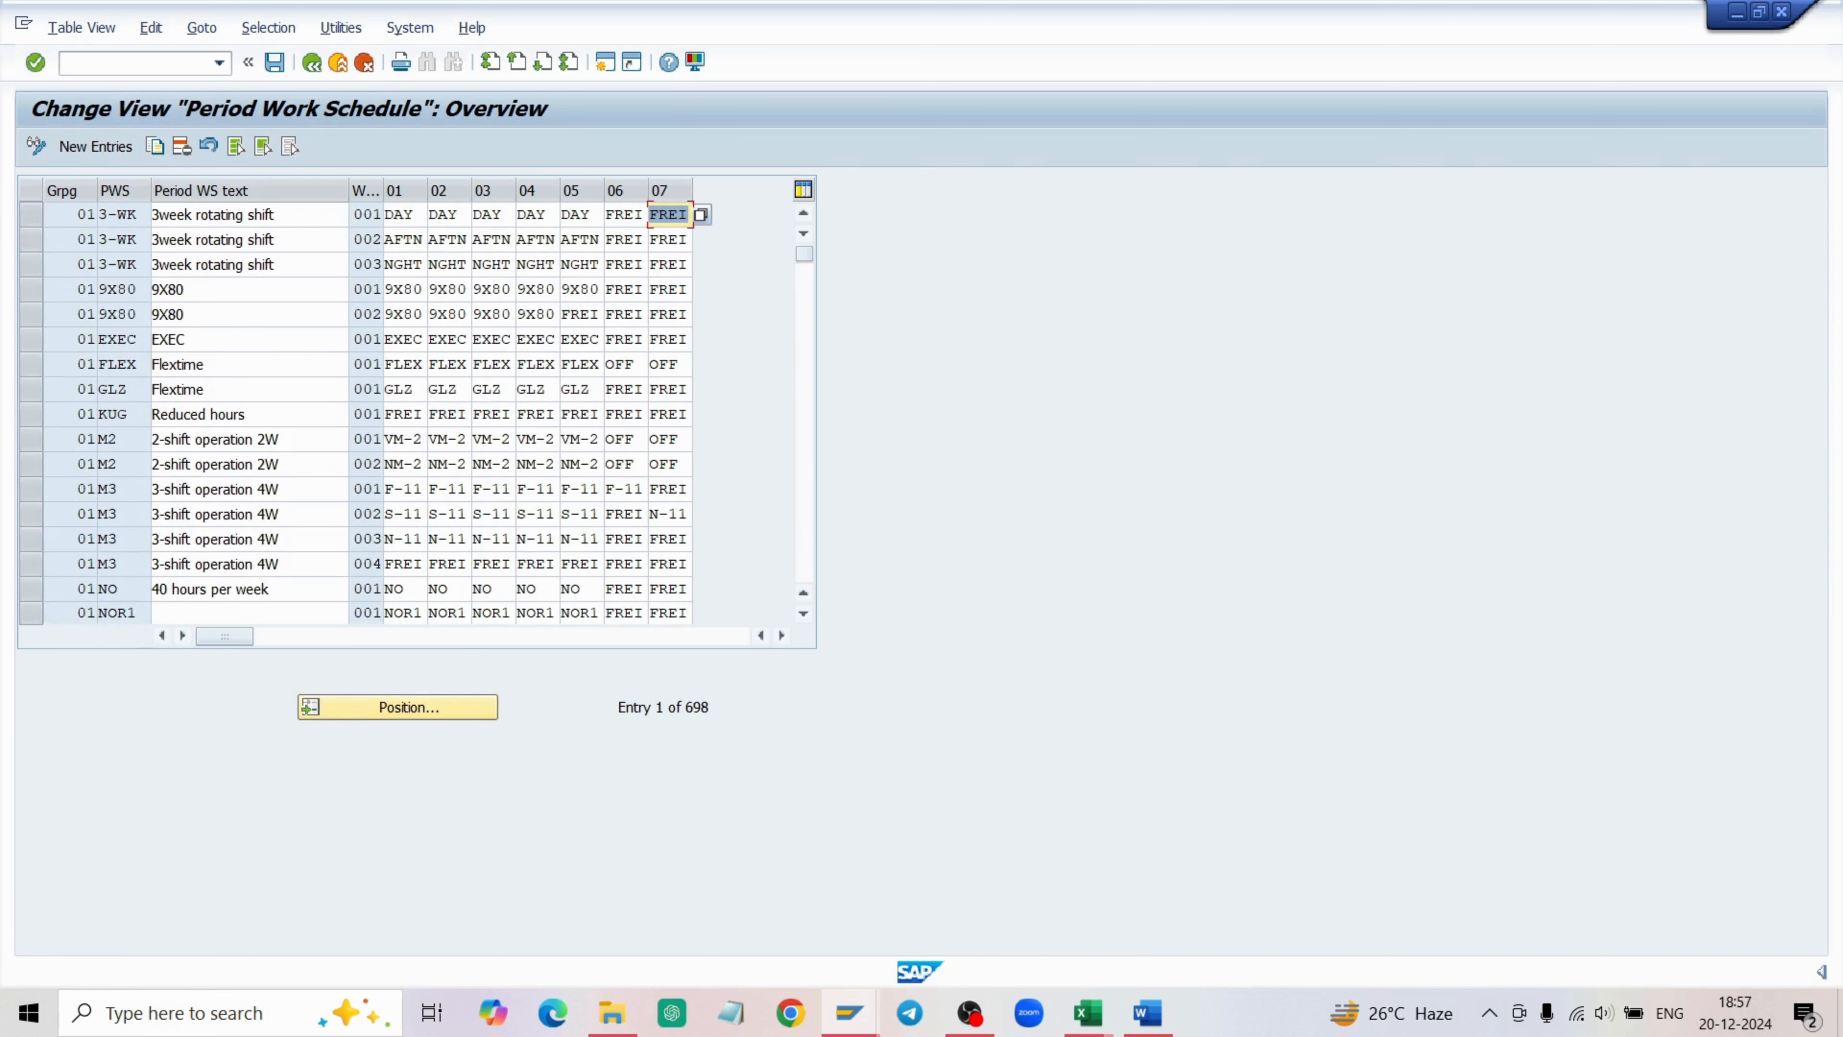
# Leave the period work schedules and review which DWS grouping is assigned to each PS grouping for work schedules.
pyautogui.scroll(-2, 184, 279)
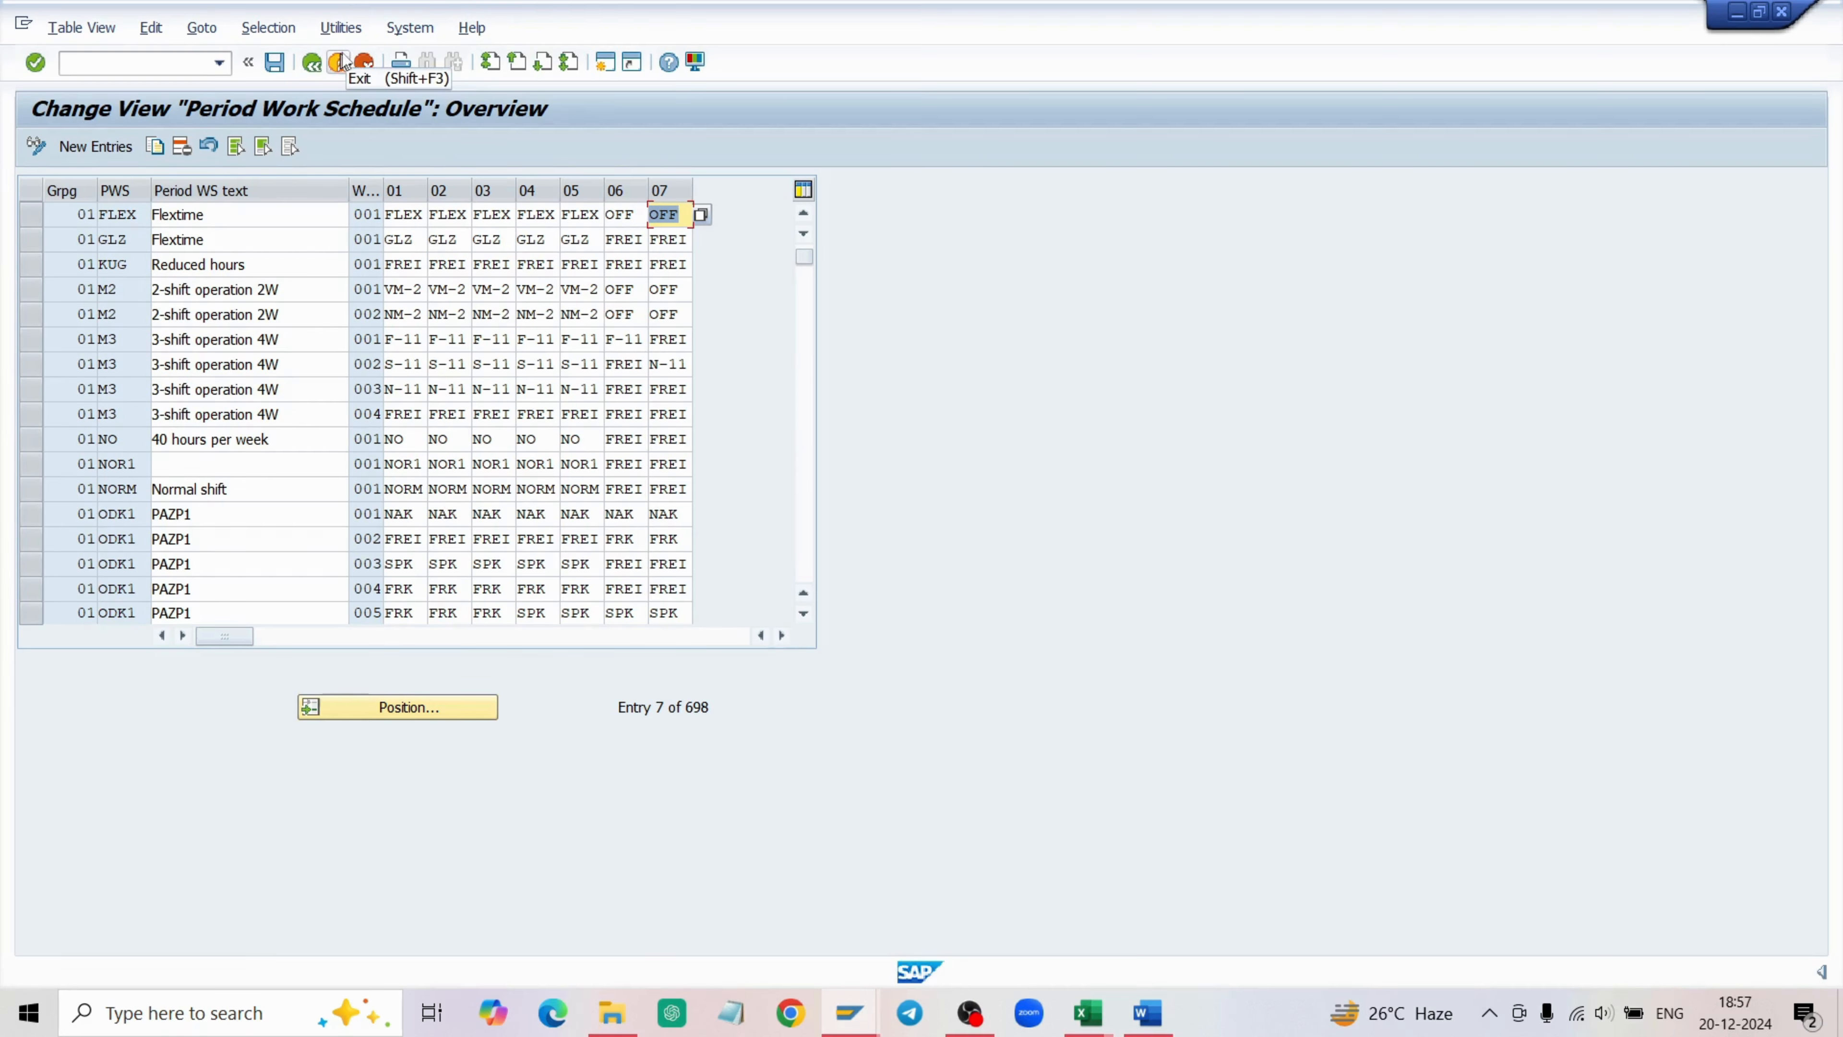
pyautogui.click(312, 63)
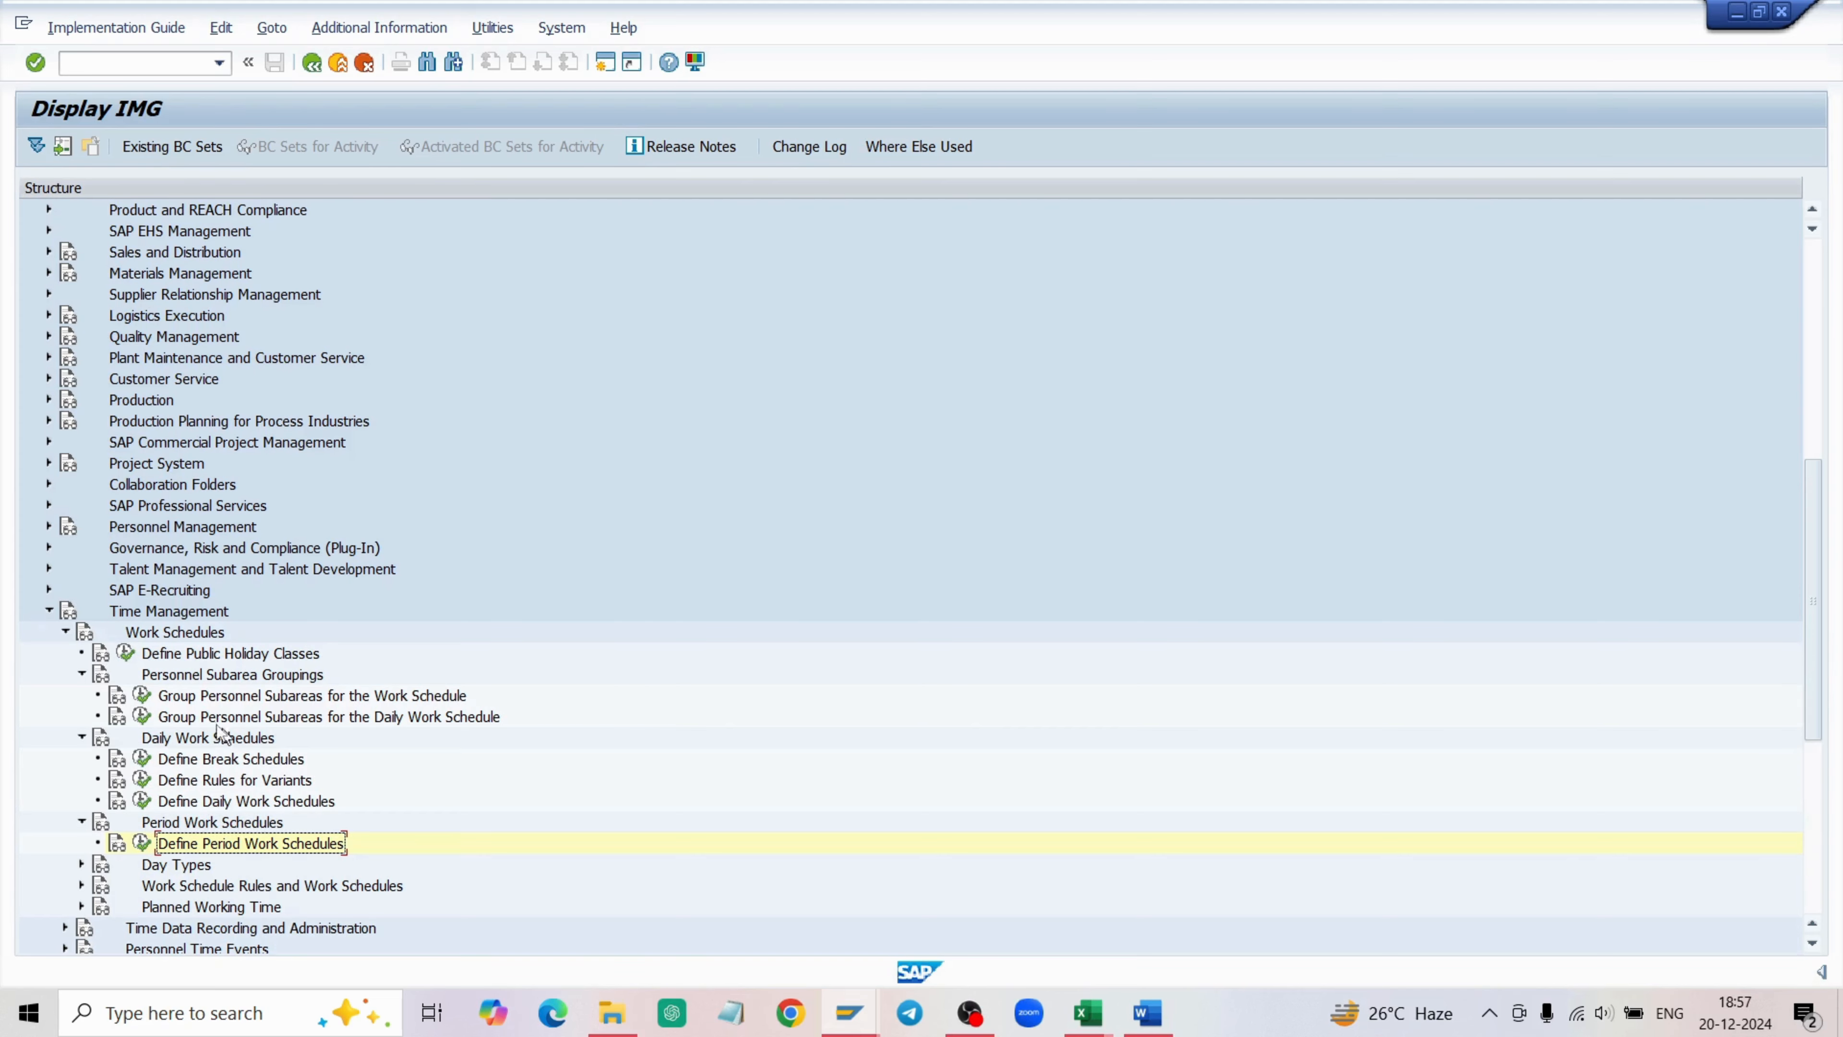
pyautogui.click(144, 718)
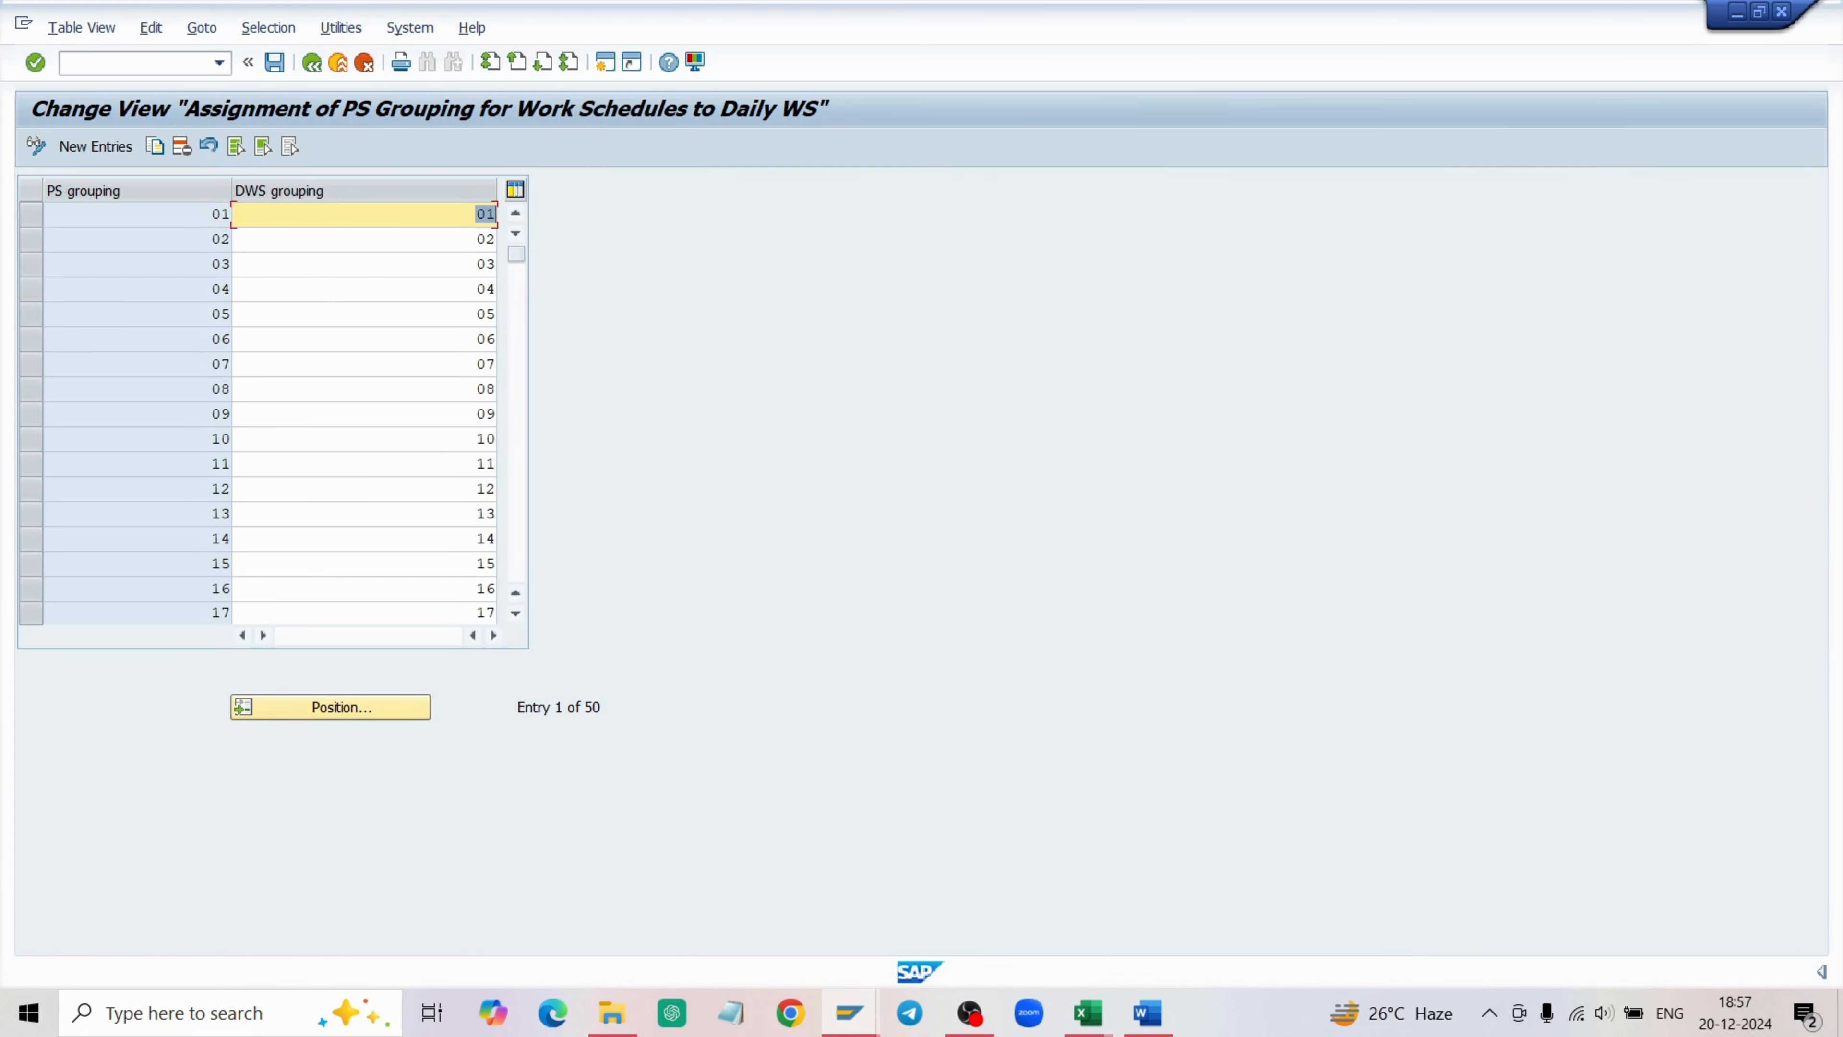
pyautogui.scroll(-7, 333, 305)
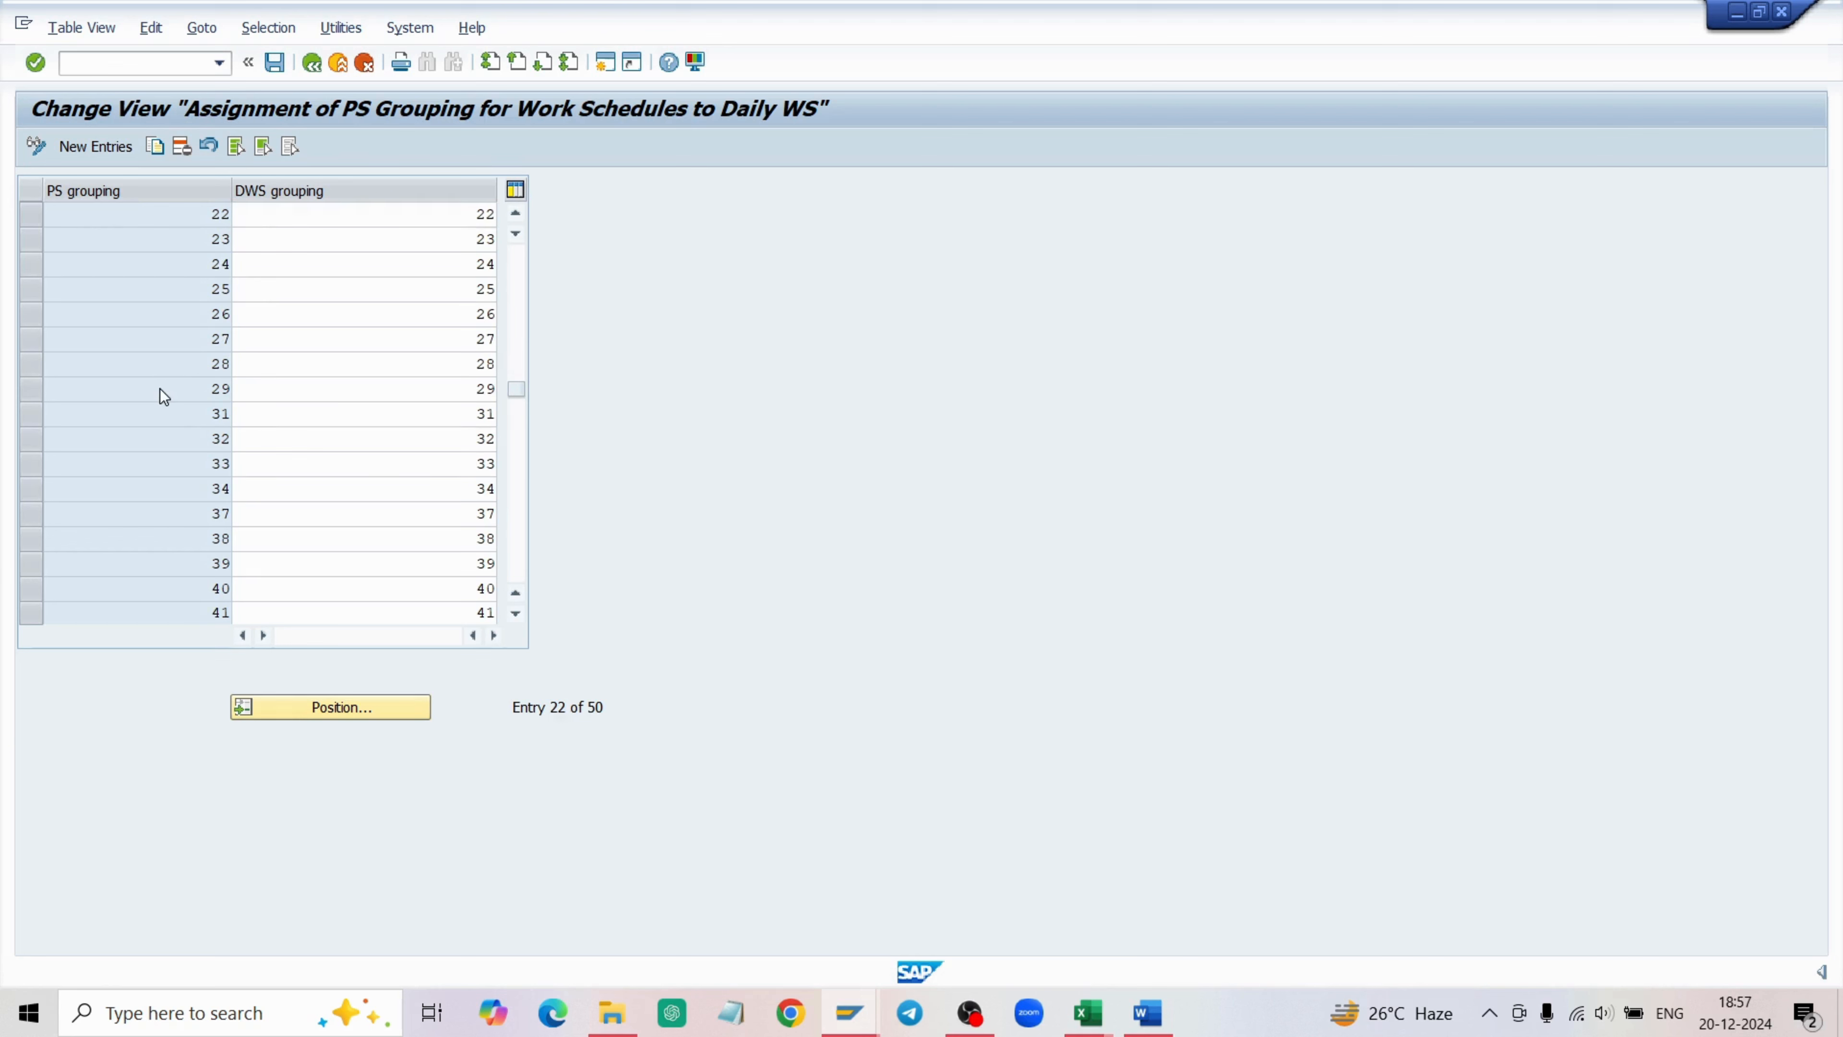
pyautogui.scroll(-4, 174, 407)
pyautogui.scroll(-1, 188, 421)
pyautogui.scroll(1, 188, 404)
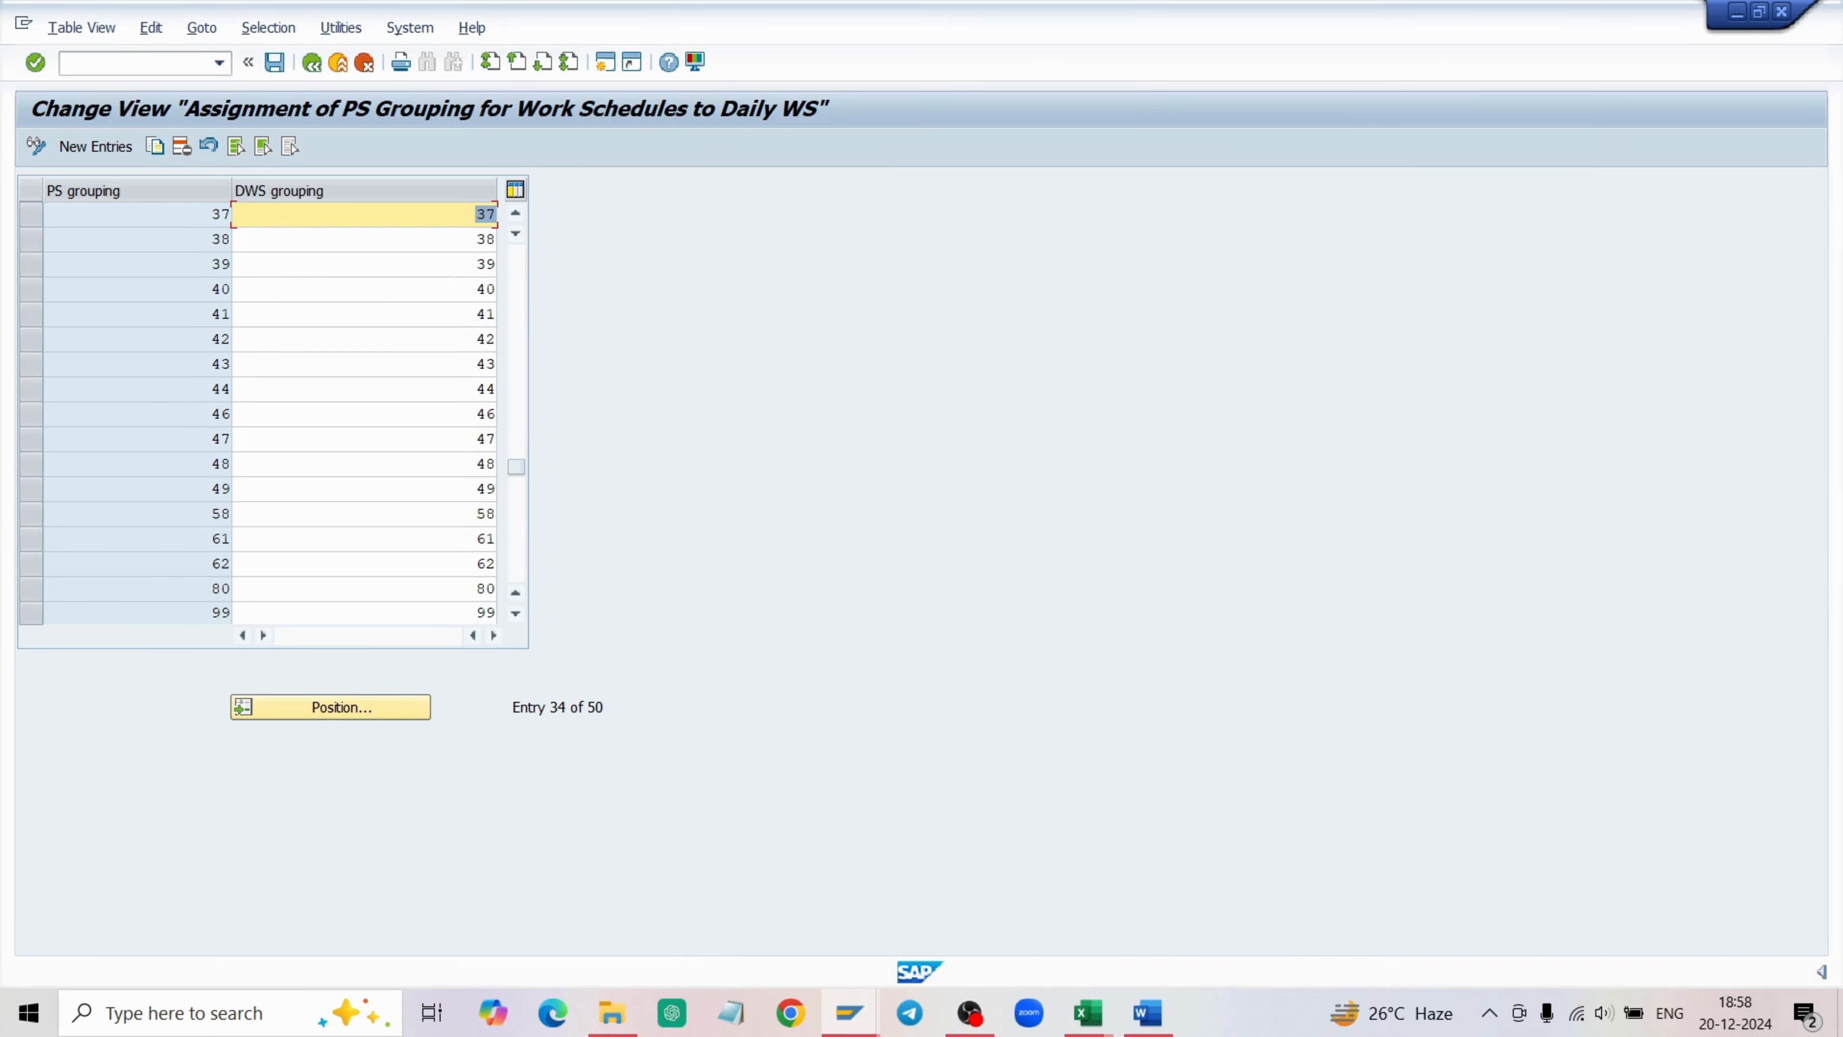
pyautogui.click(455, 288)
pyautogui.scroll(-3, 334, 361)
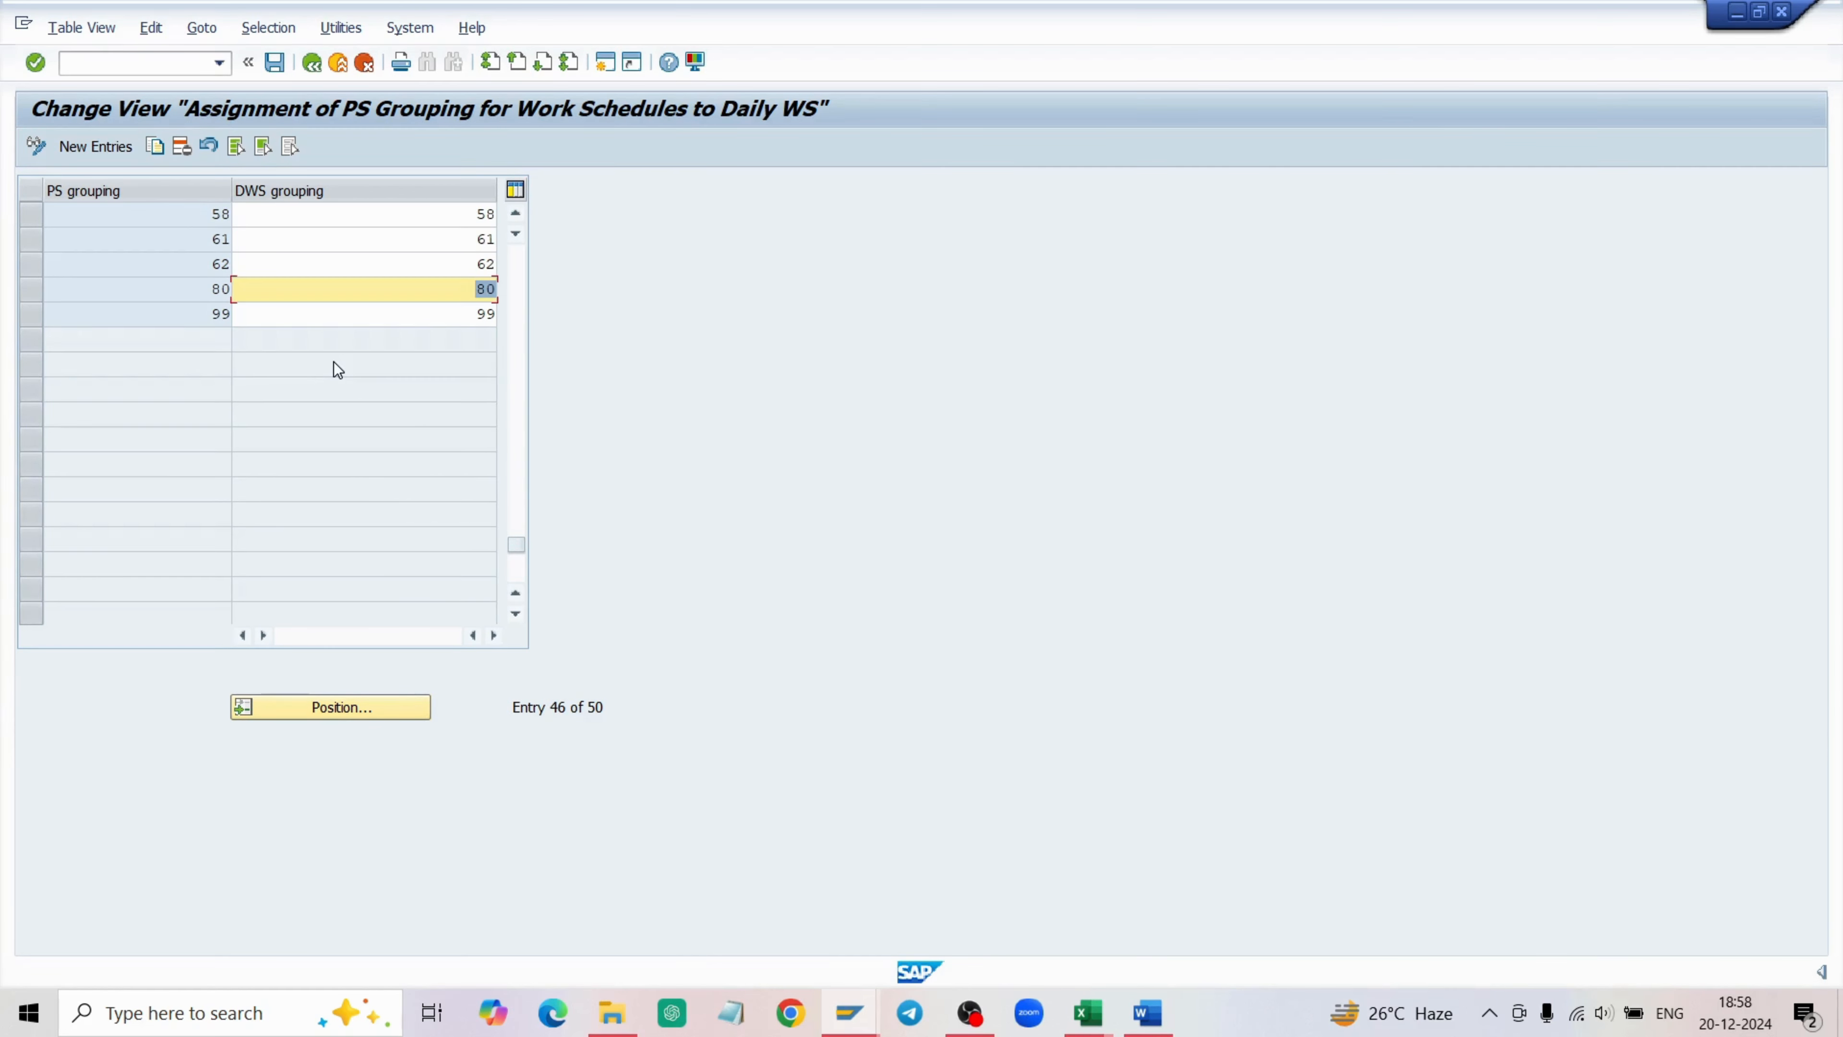
pyautogui.scroll(7, 334, 361)
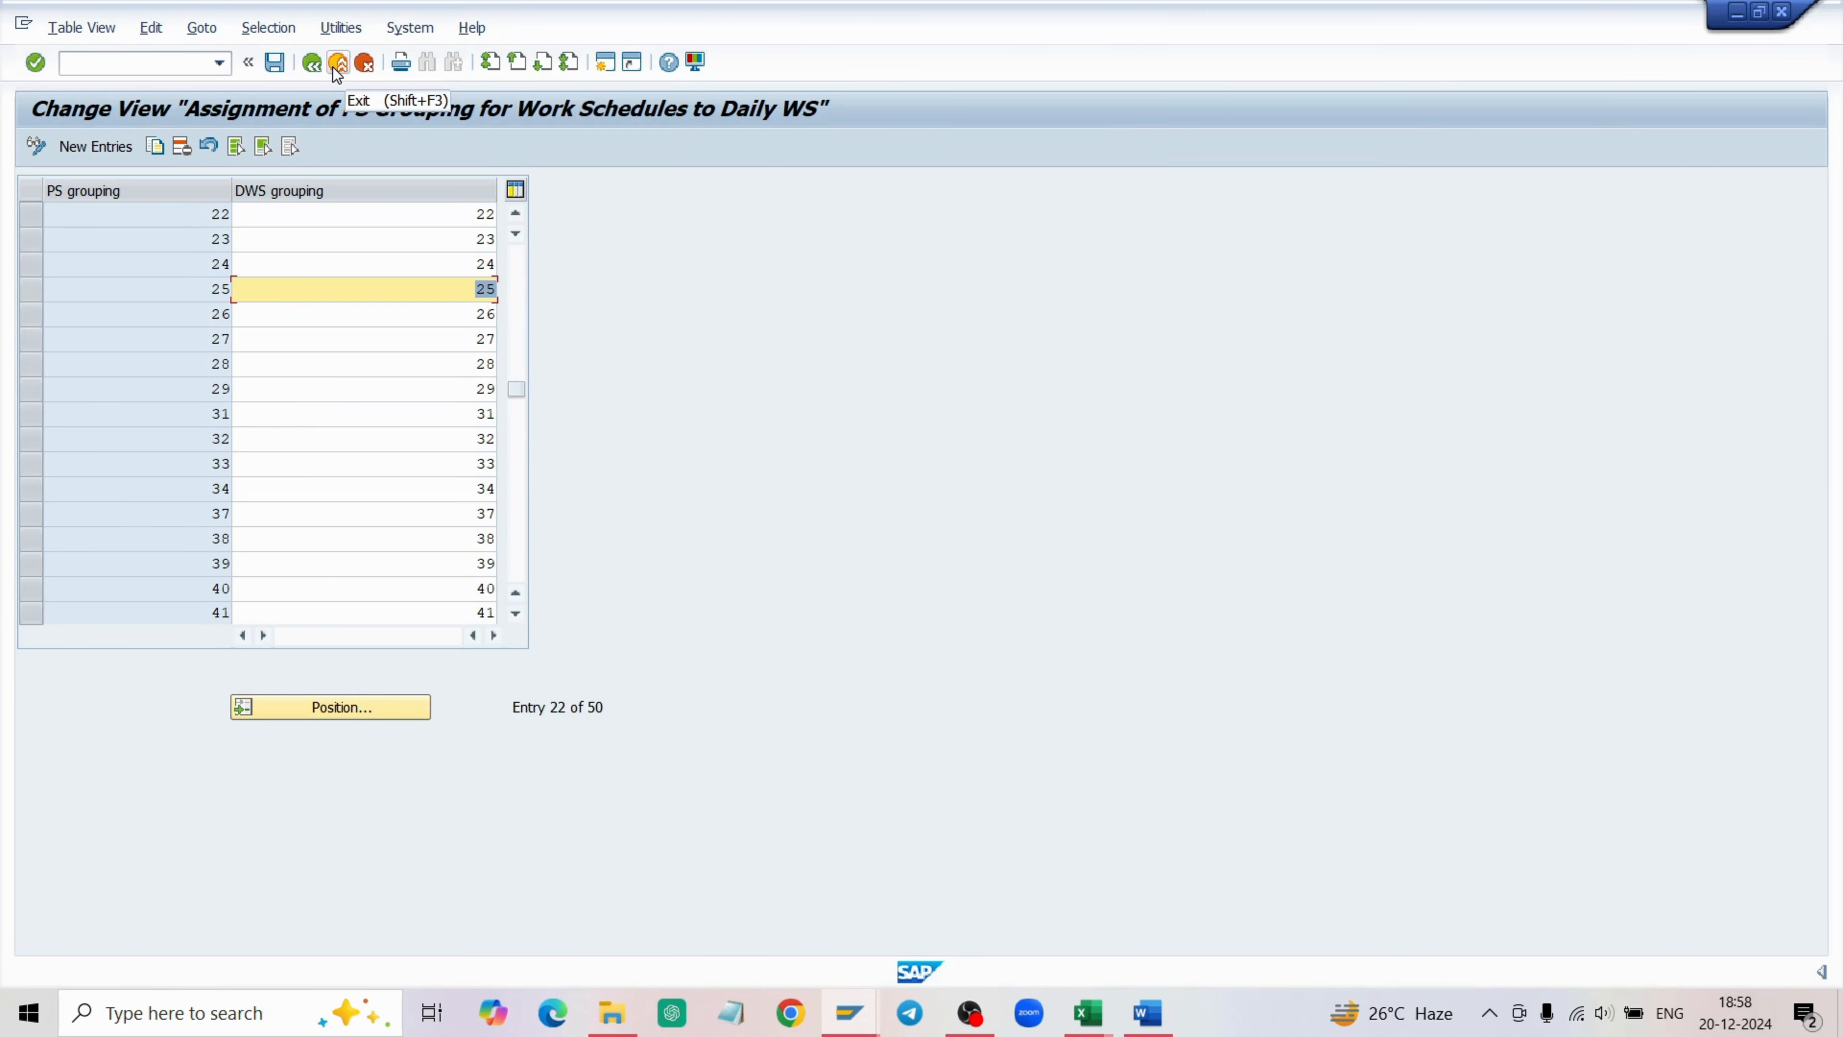
pyautogui.click(120, 147)
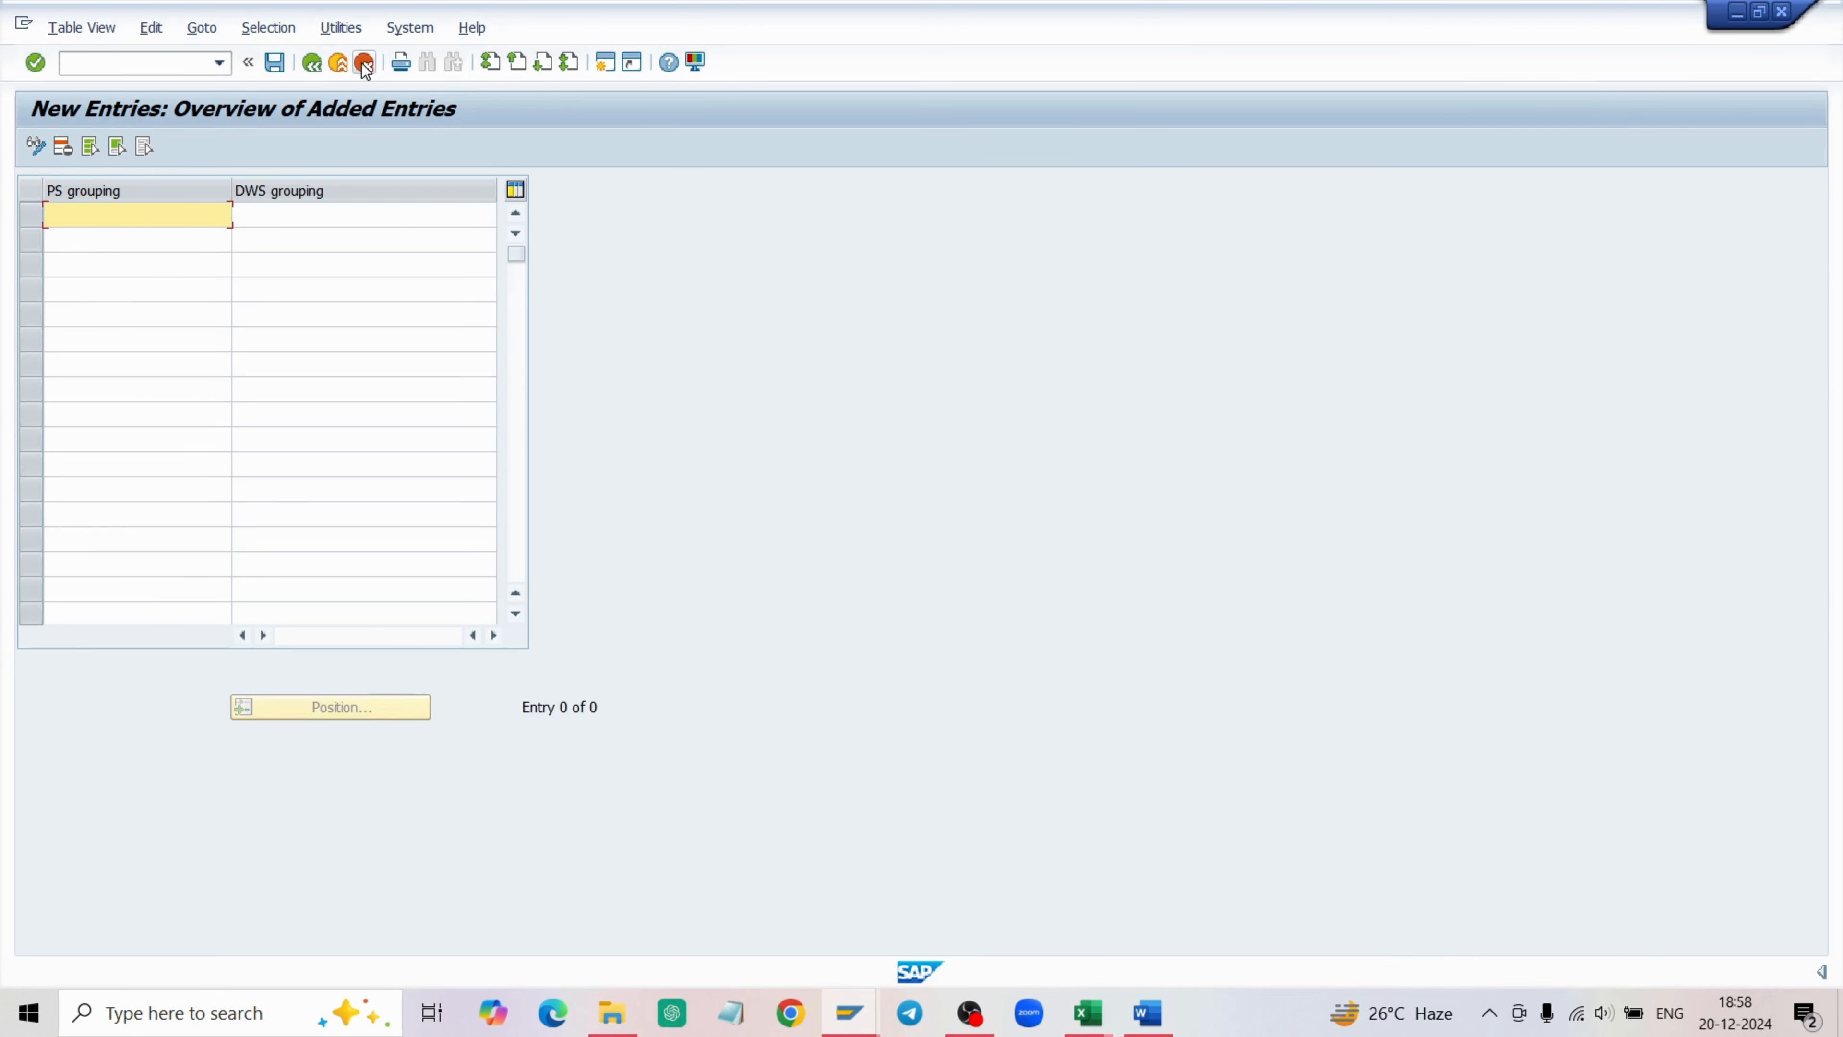
pyautogui.click(313, 67)
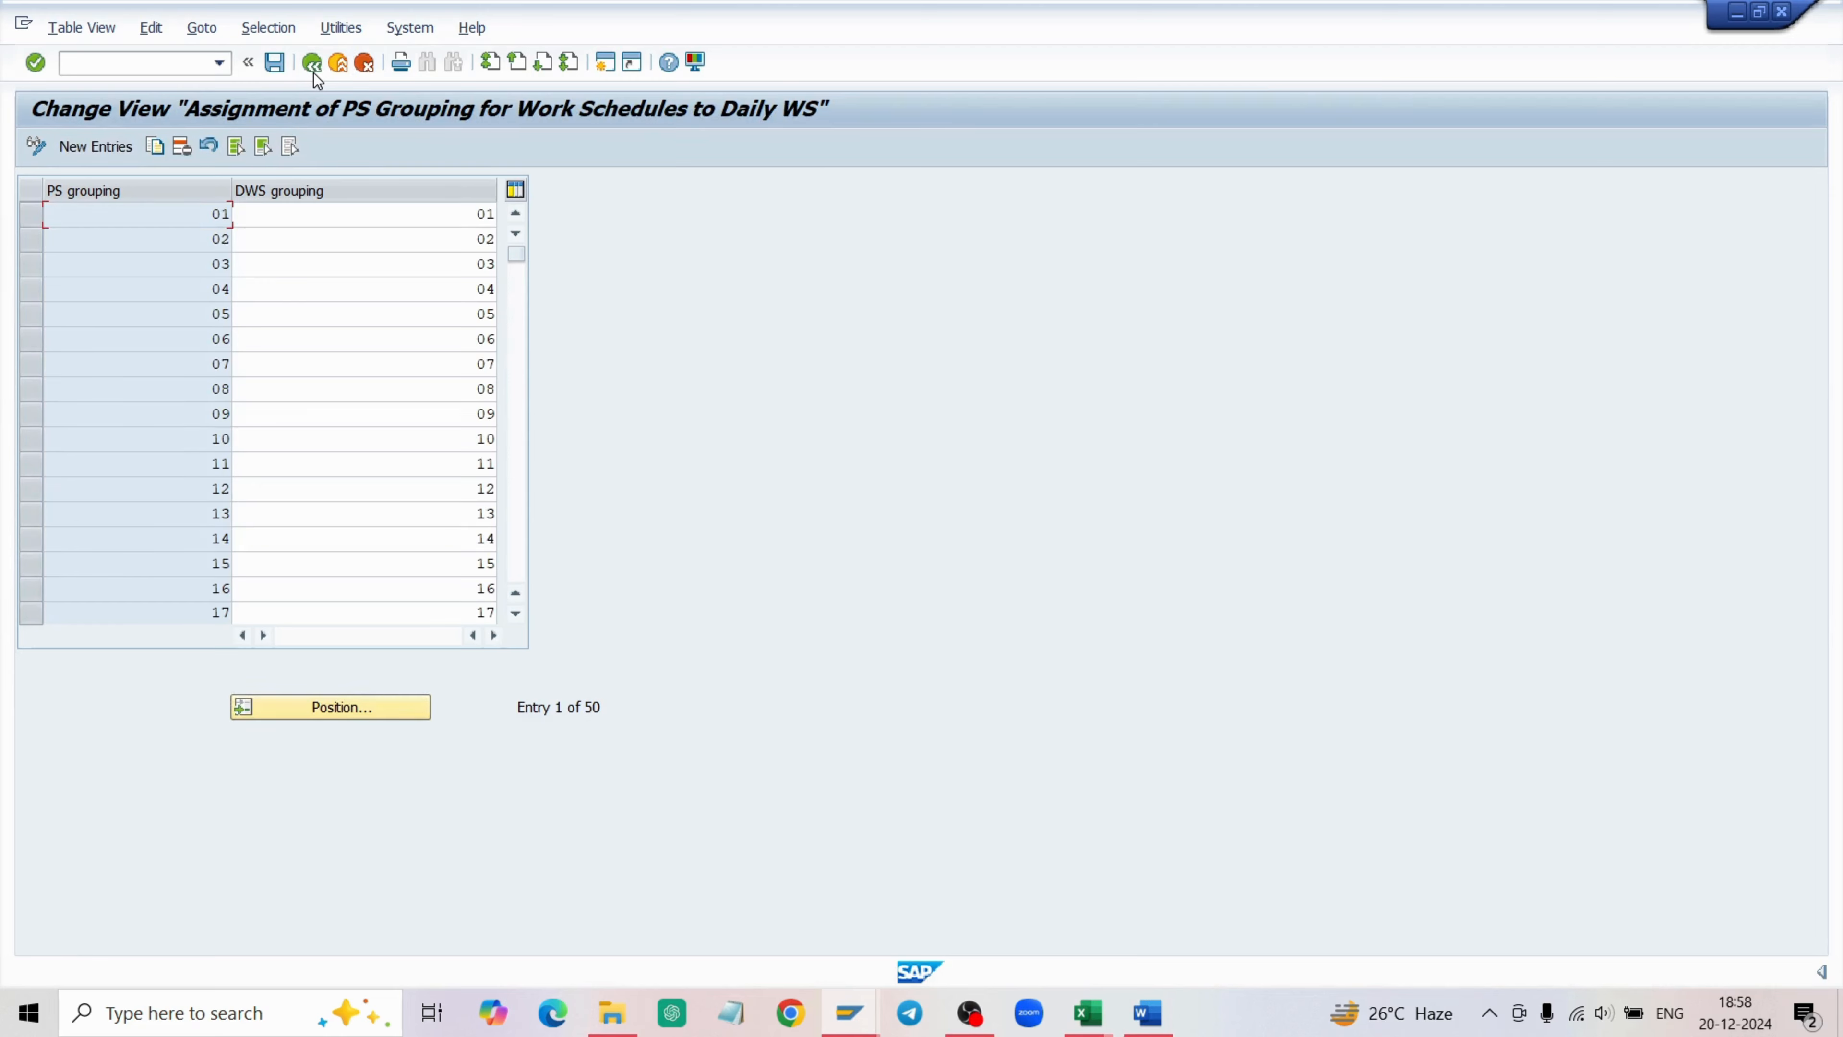
pyautogui.click(313, 67)
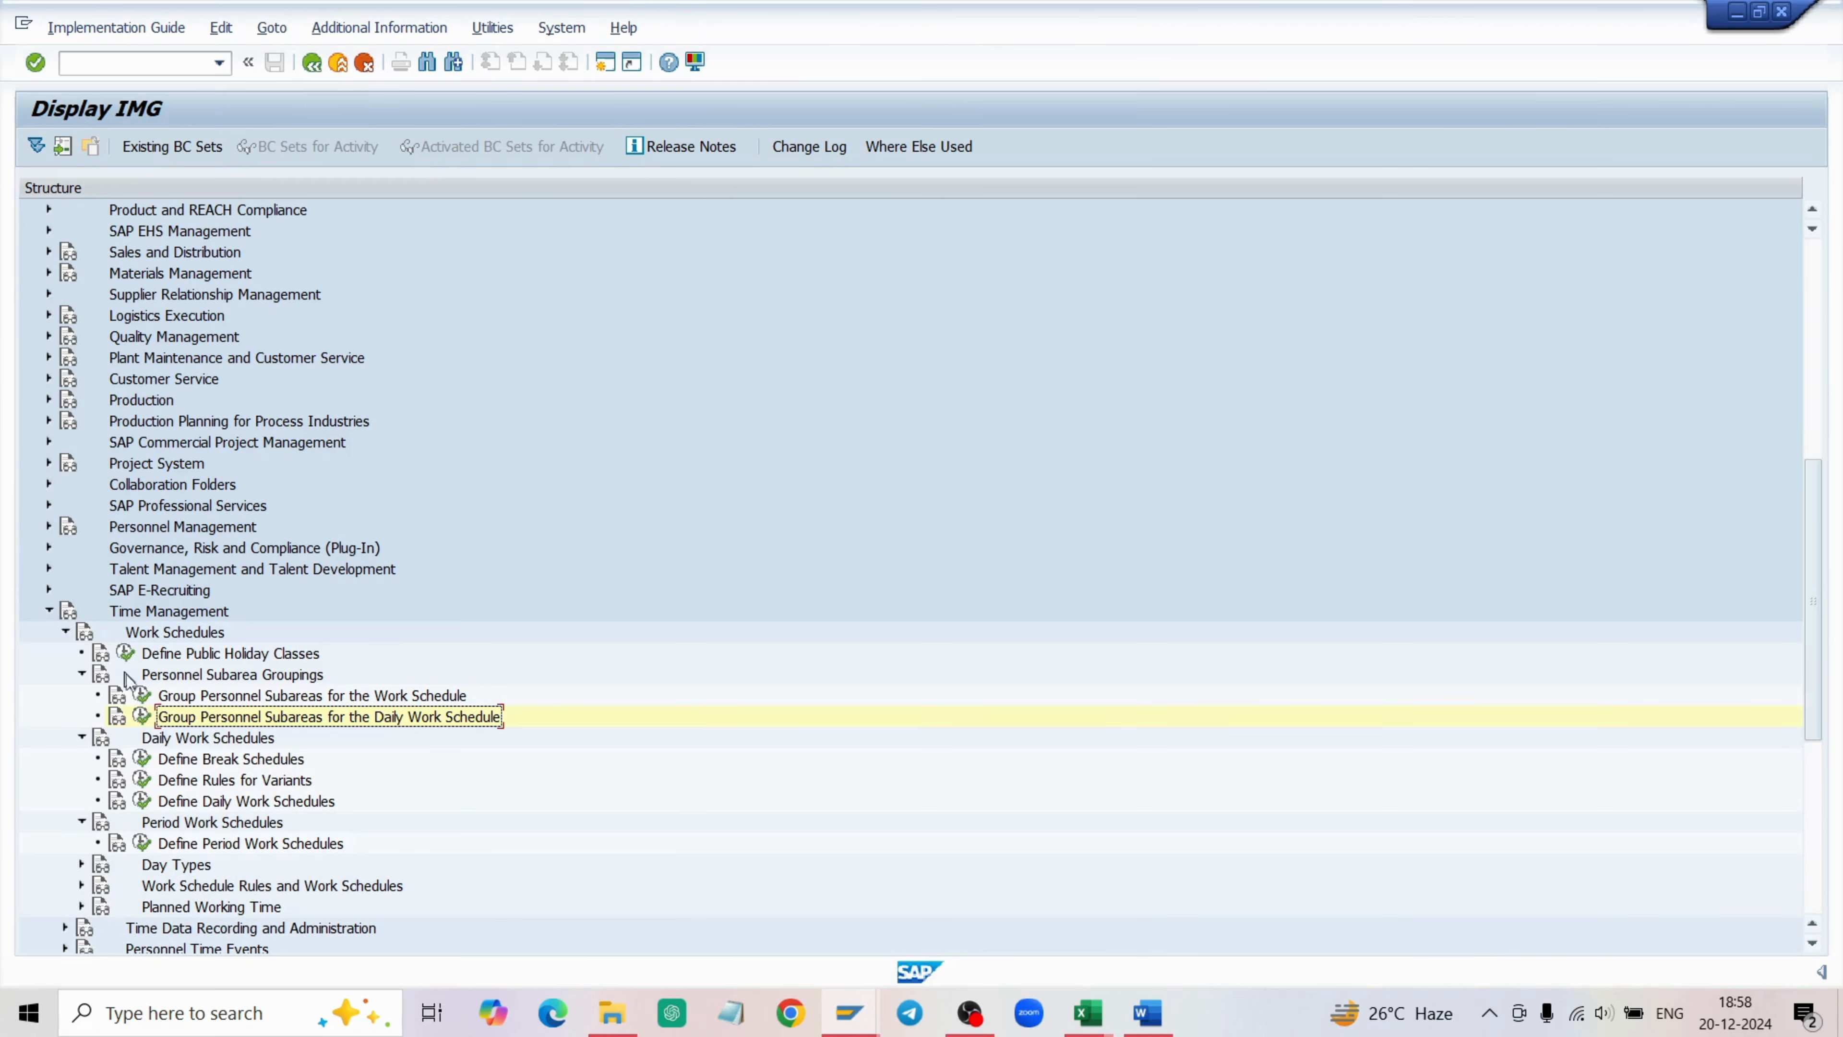
# Open the personnel subarea grouping for work schedules with India as the country.
pyautogui.click(142, 695)
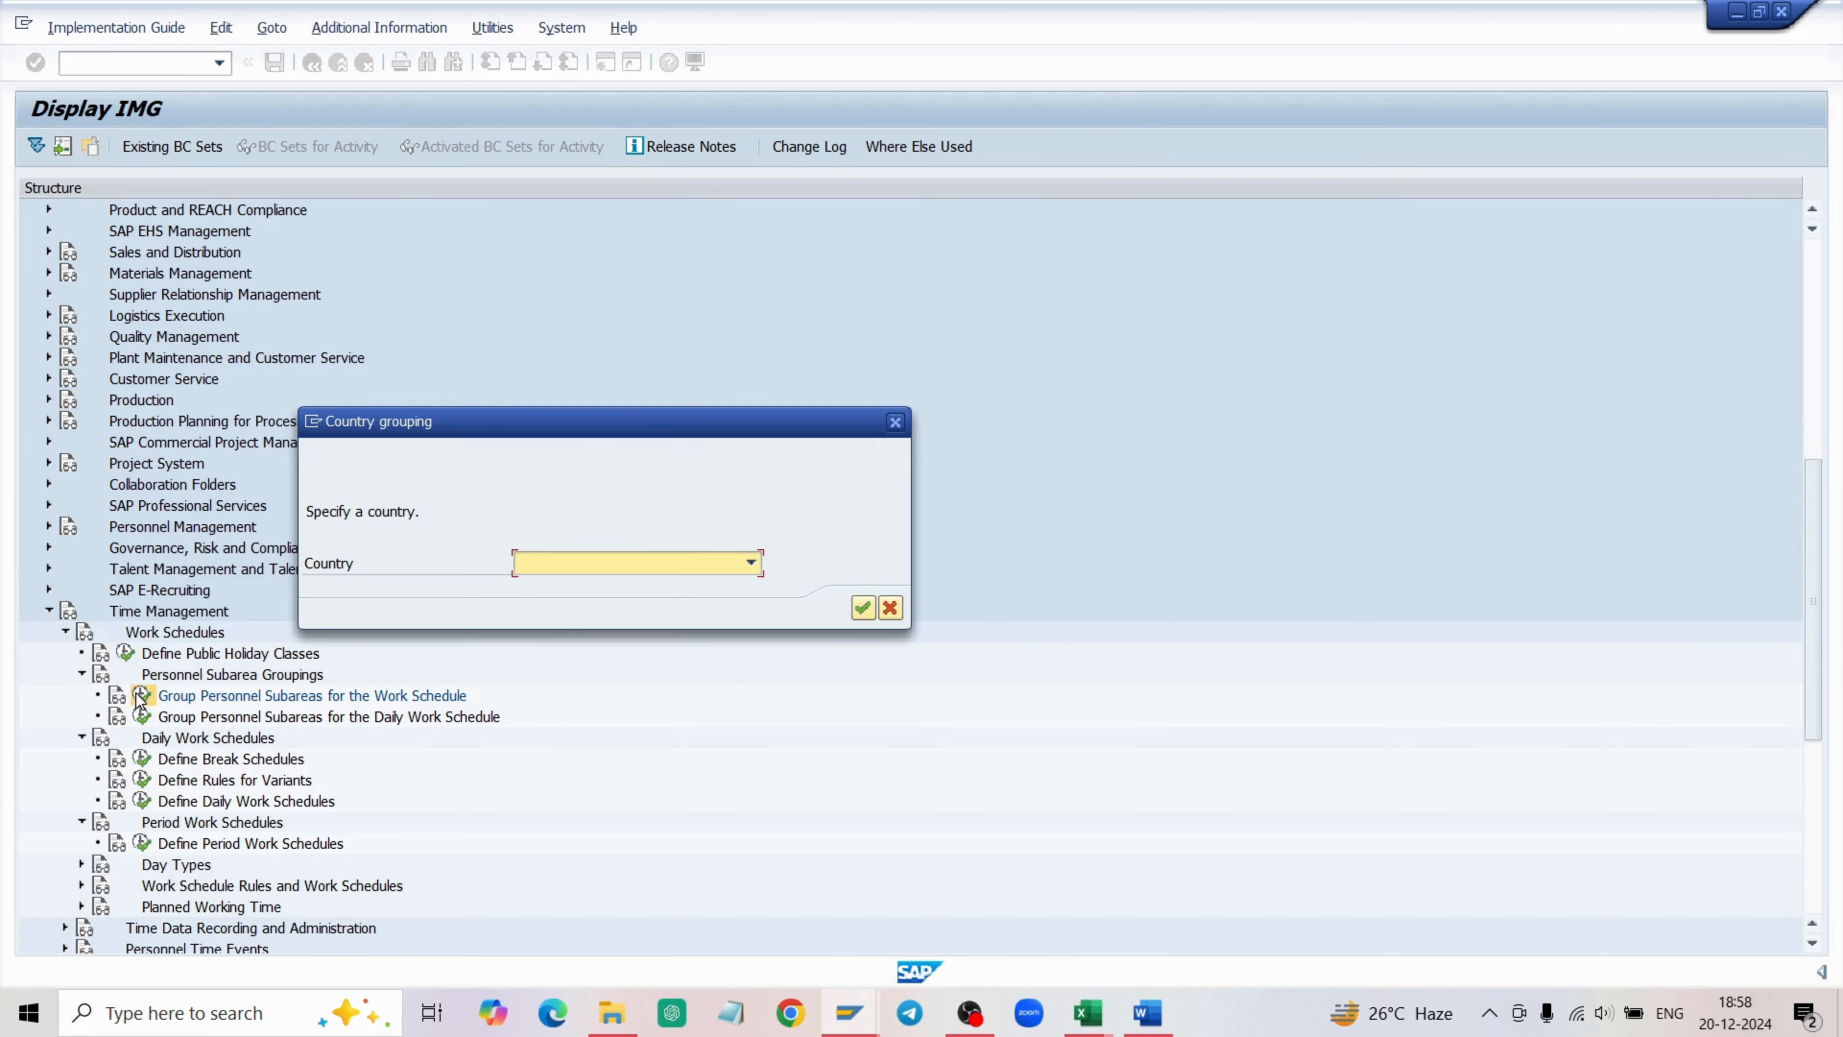
pyautogui.click(751, 563)
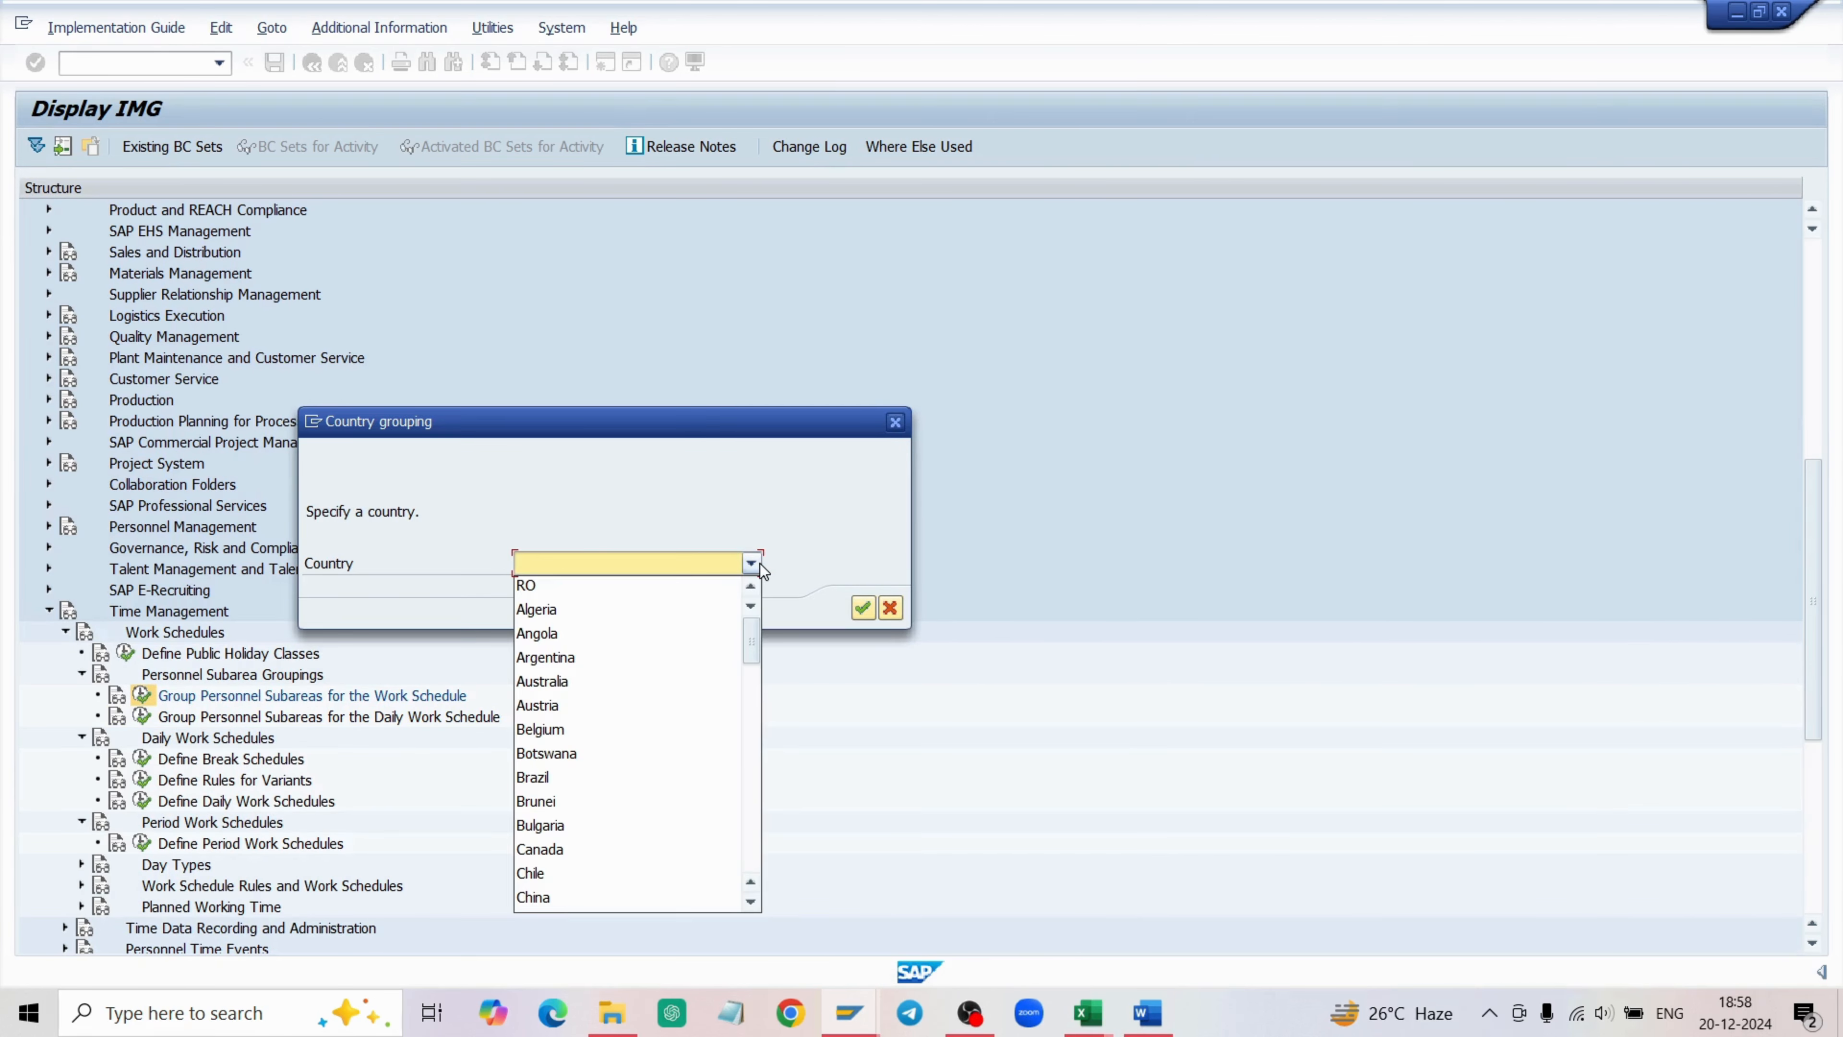
pyautogui.scroll(-8, 596, 752)
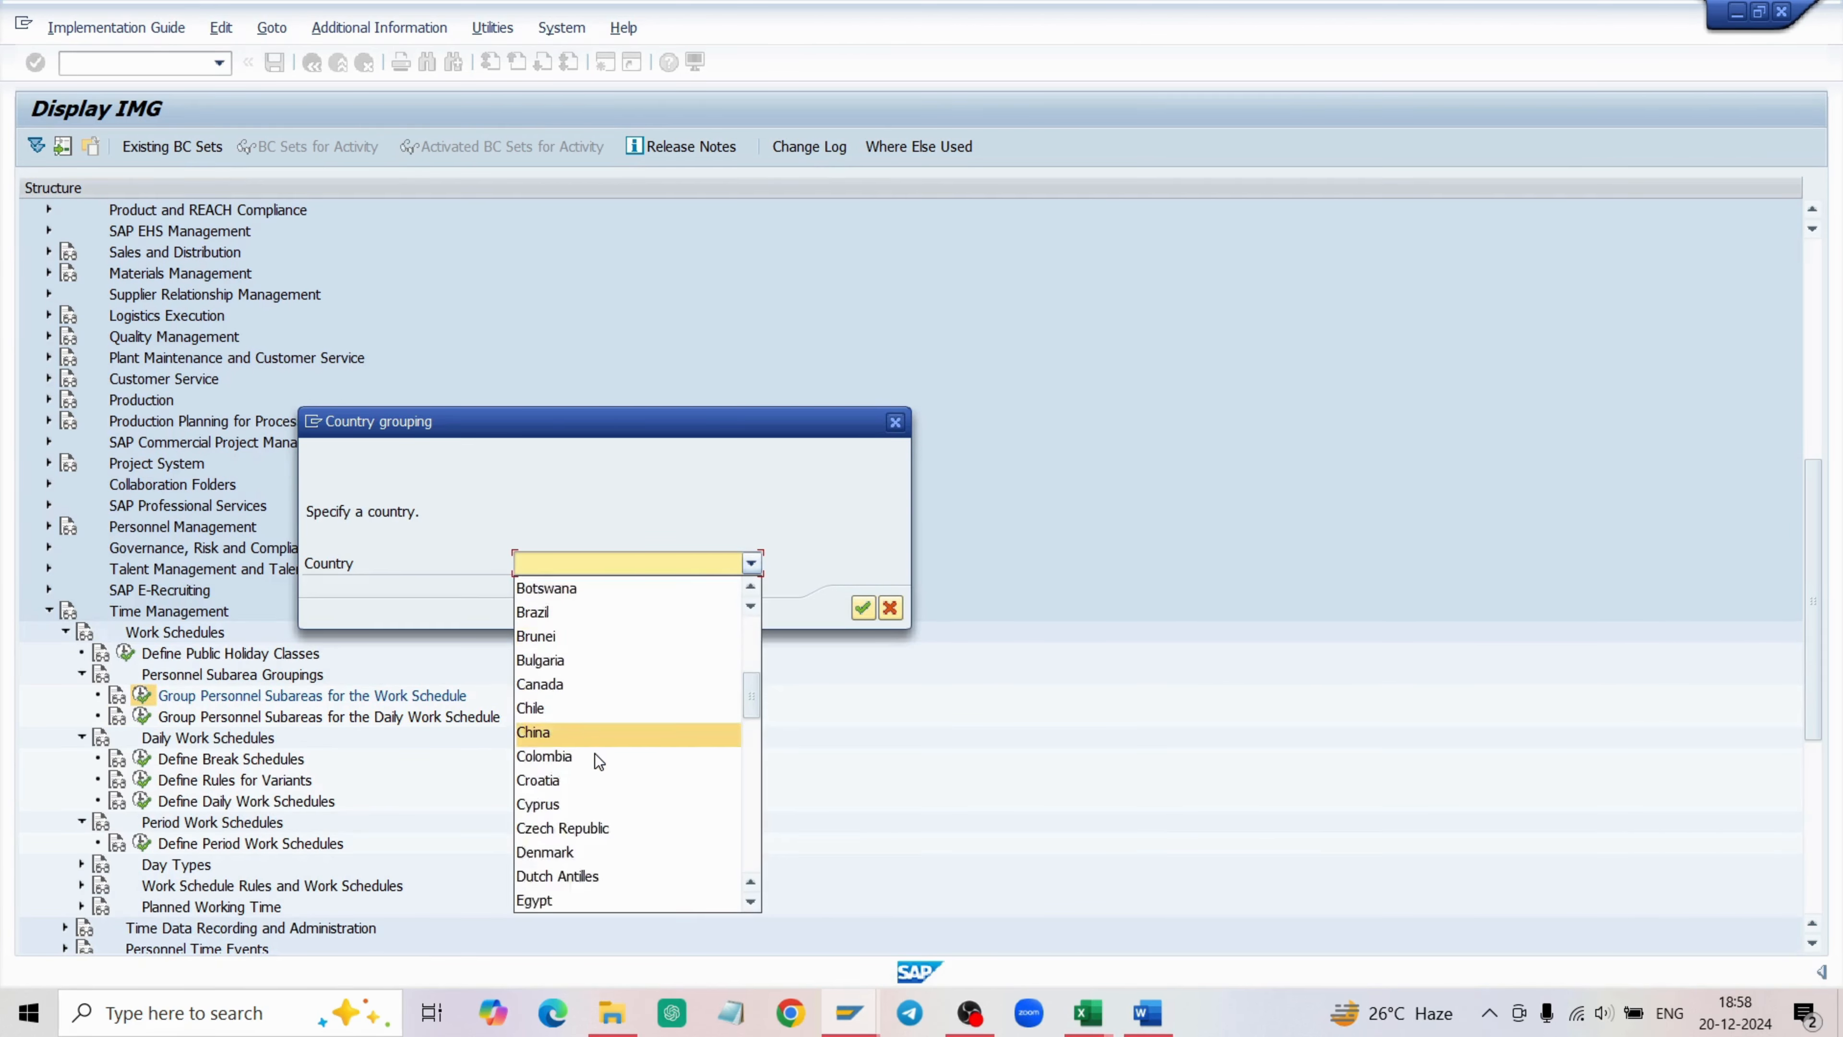
pyautogui.click(554, 709)
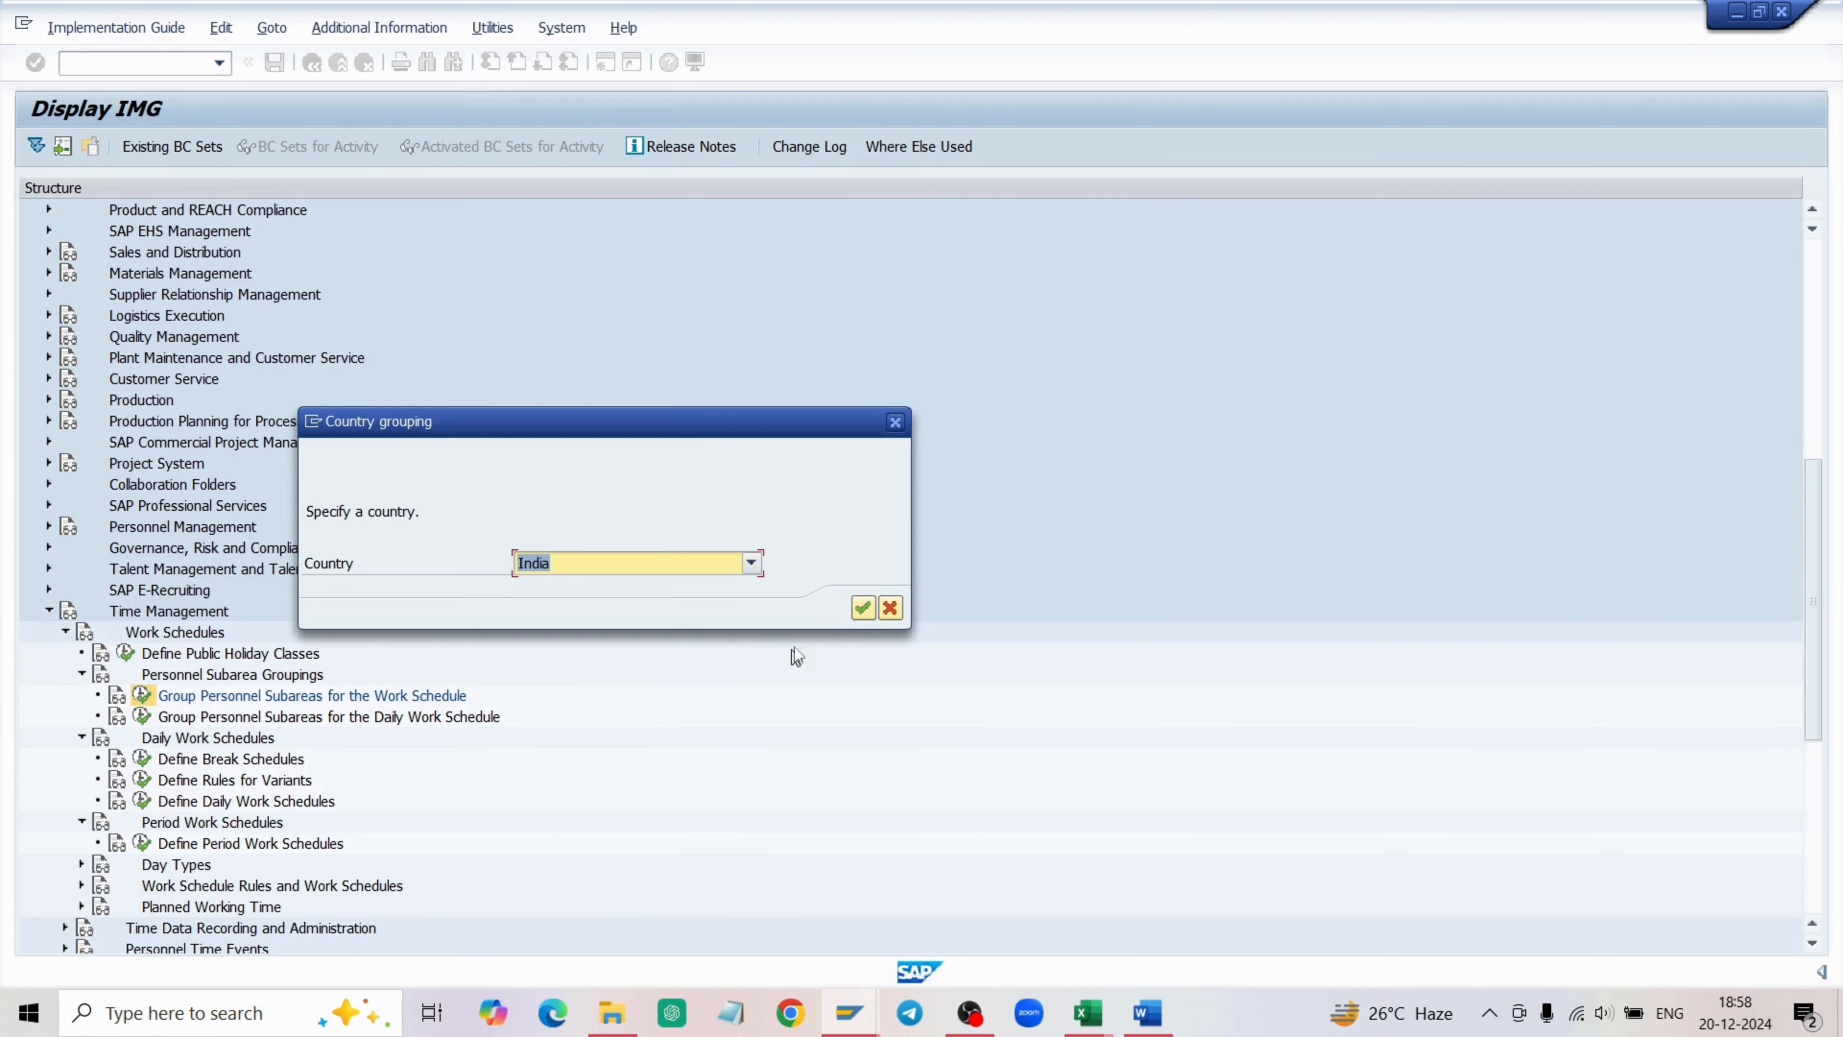
pyautogui.click(857, 612)
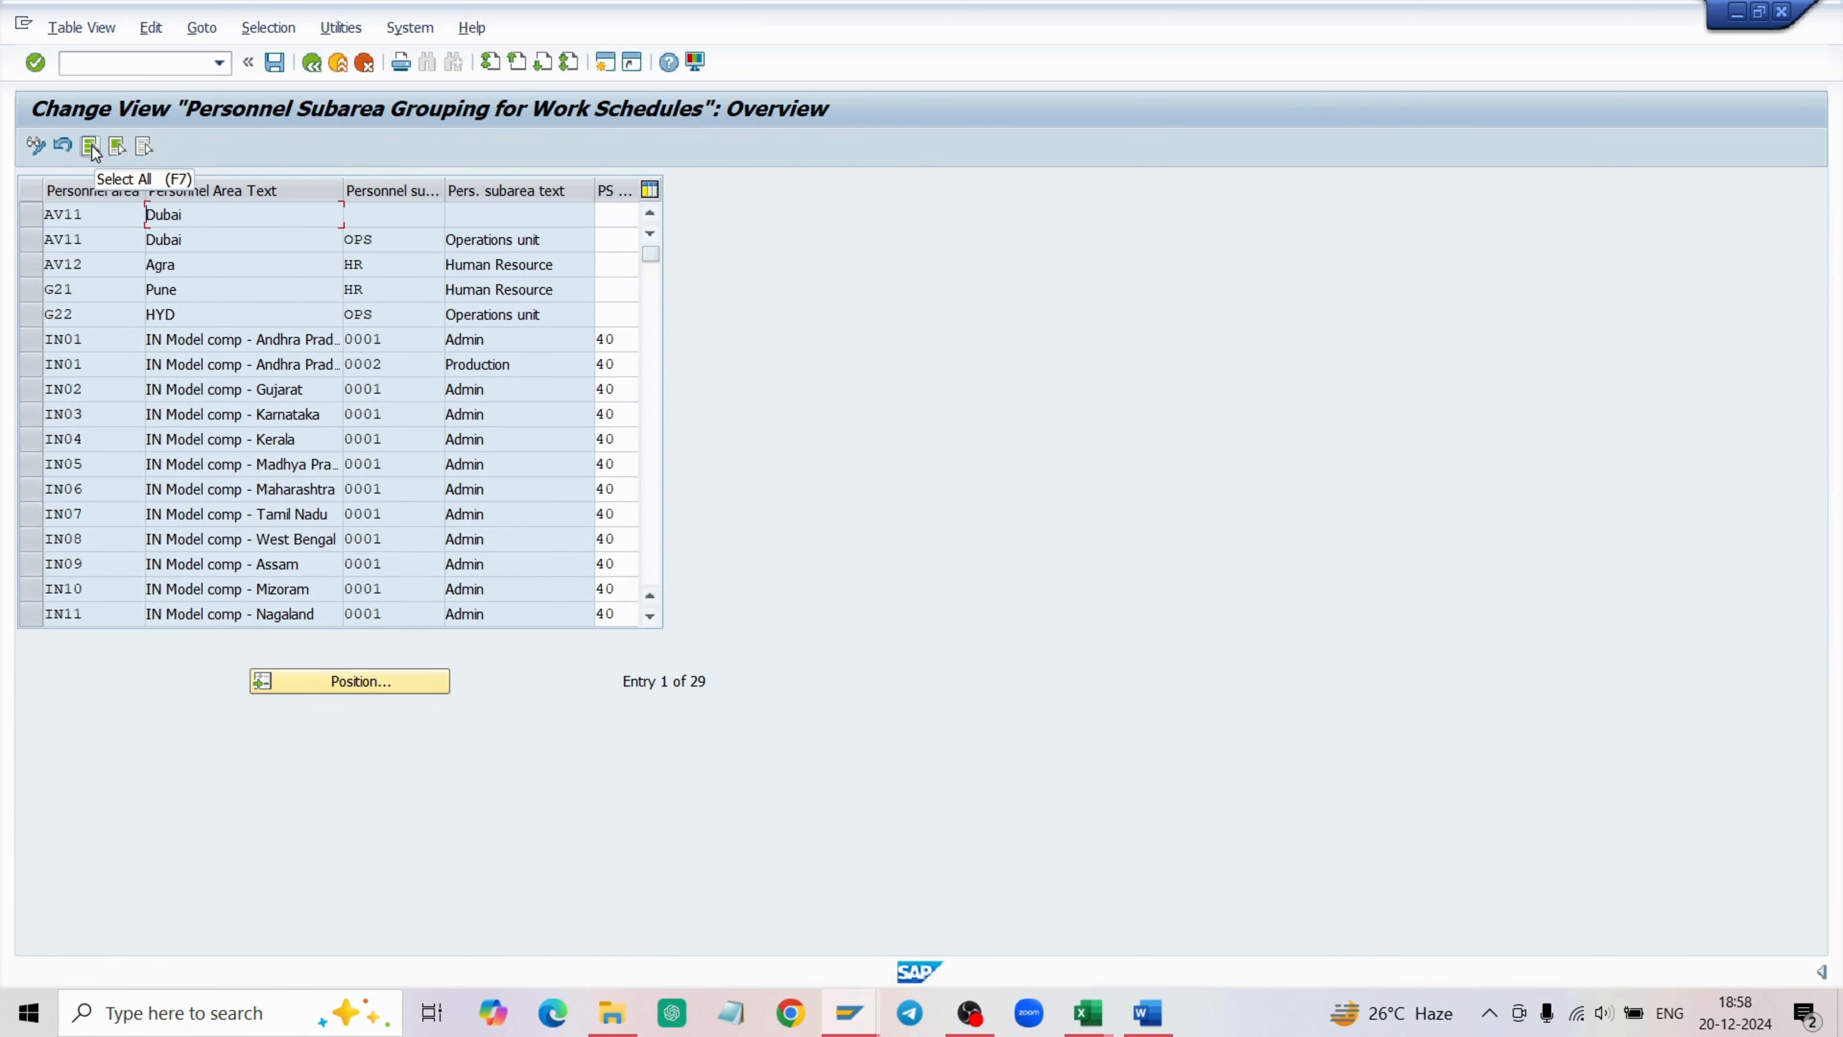
# Examine India's personnel areas, their subareas and the PS grouping assigned to each for work schedules.
pyautogui.scroll(-7, 535, 341)
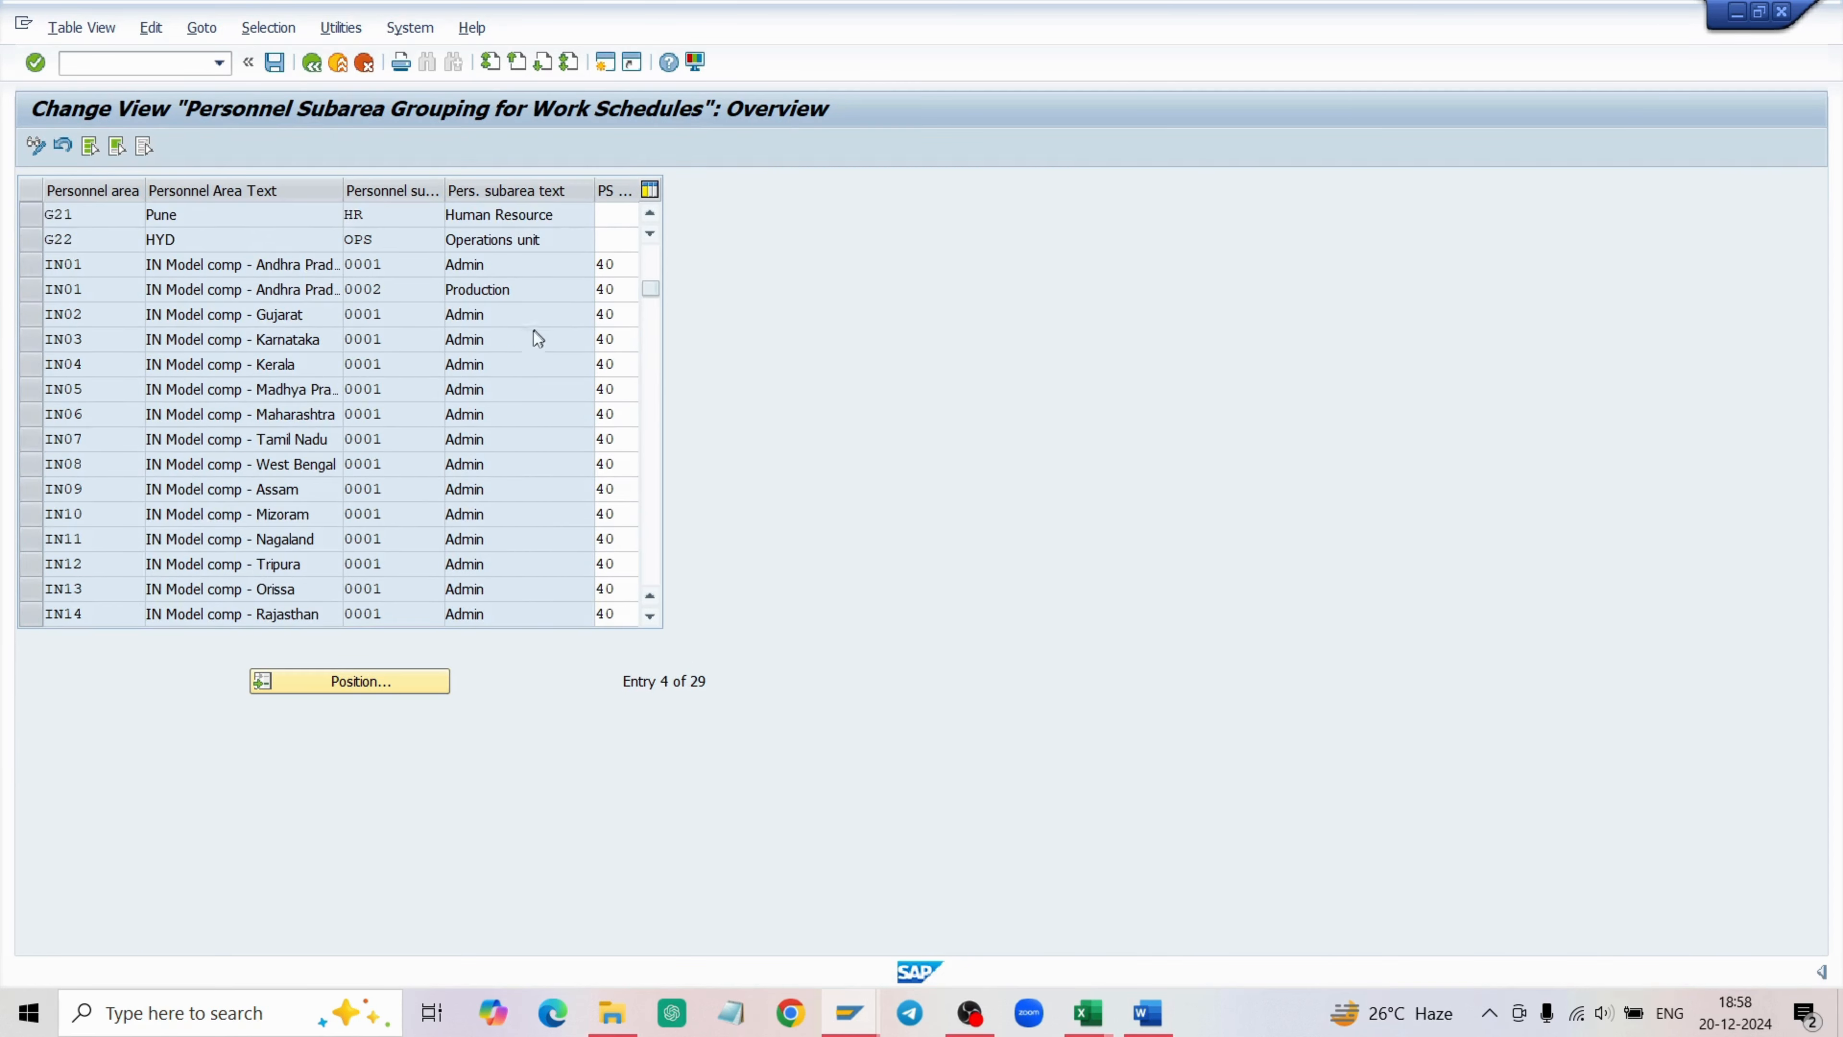
pyautogui.scroll(-2, 530, 351)
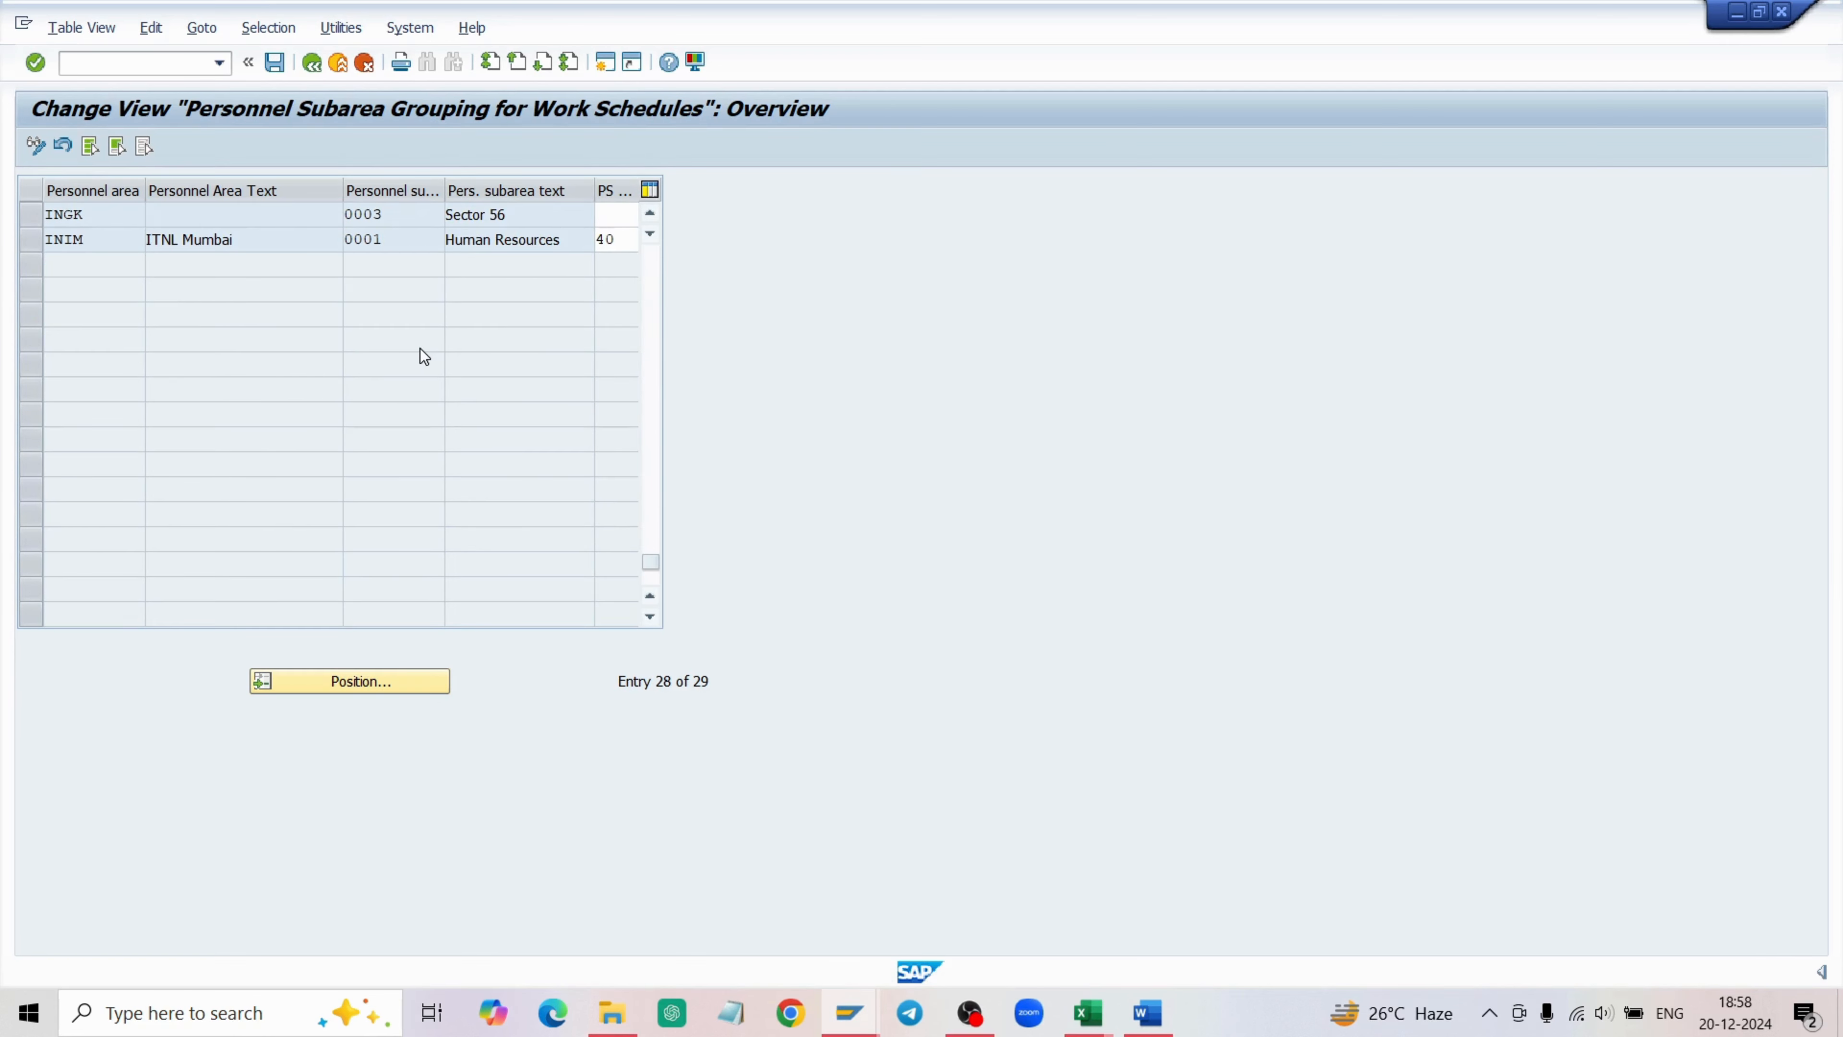
pyautogui.scroll(3, 424, 356)
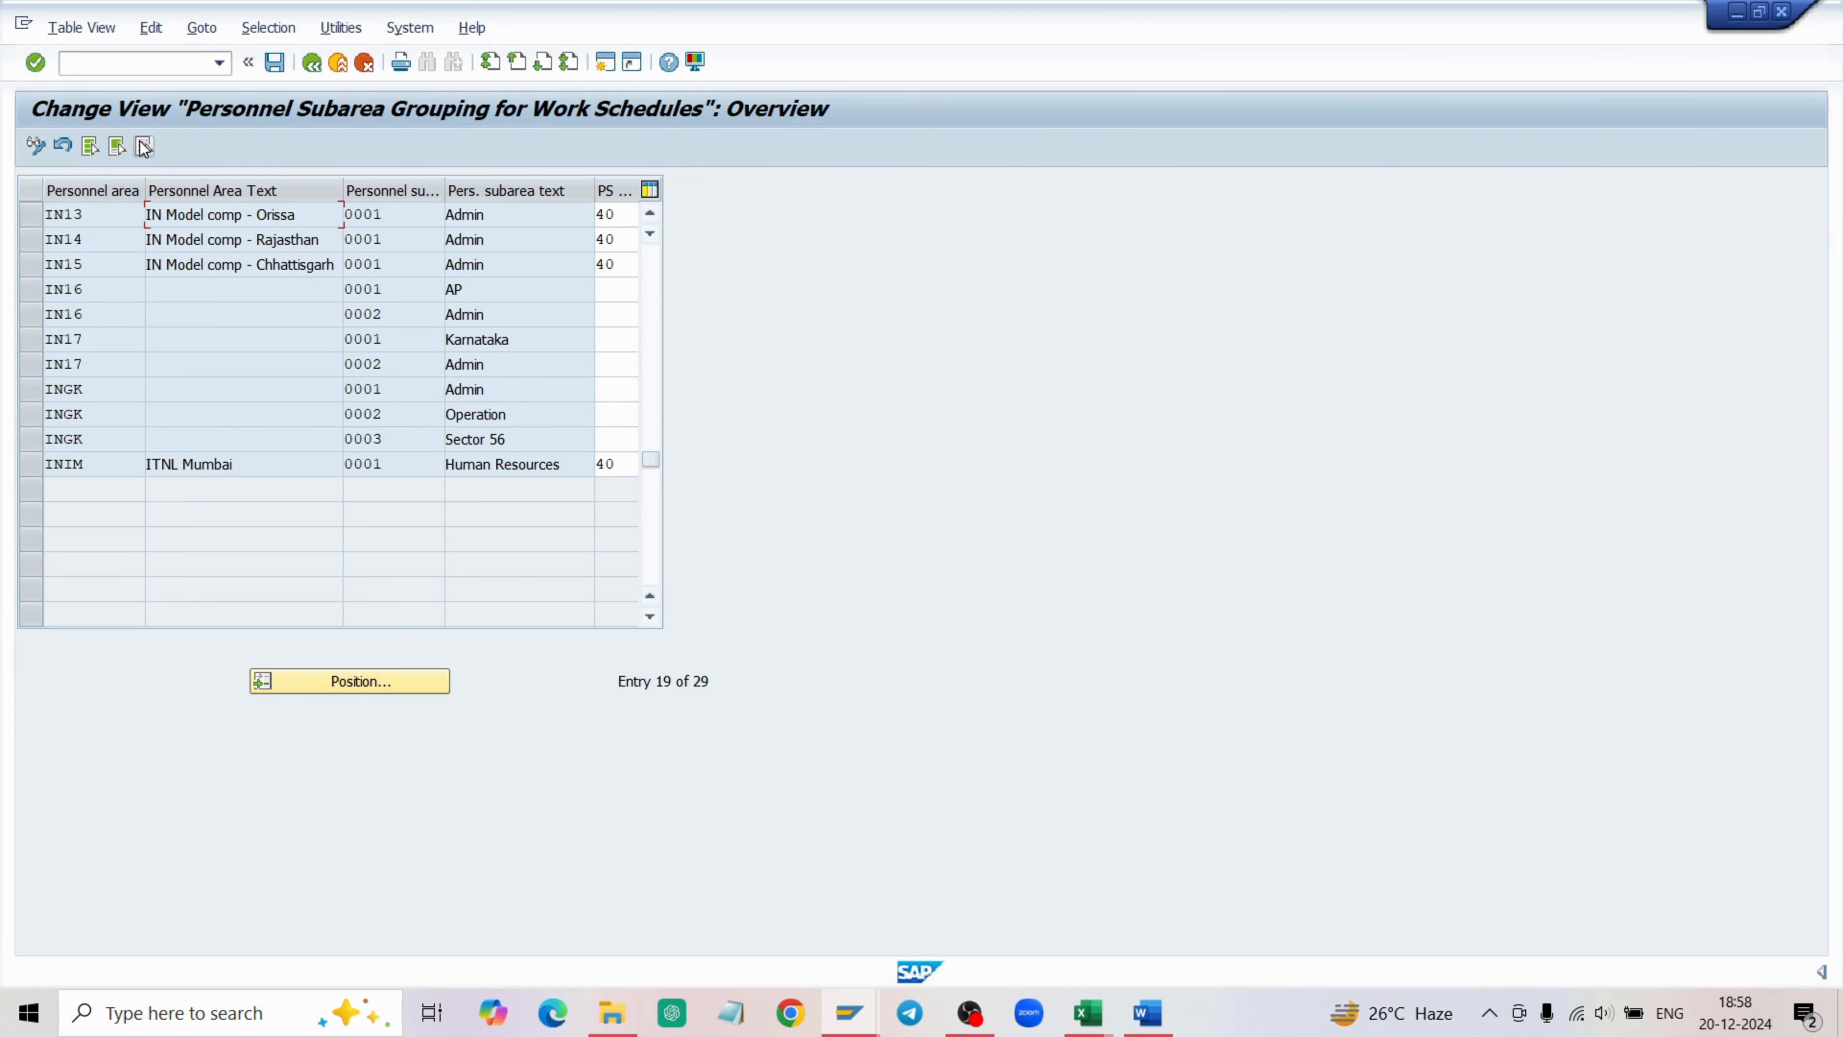
pyautogui.click(115, 157)
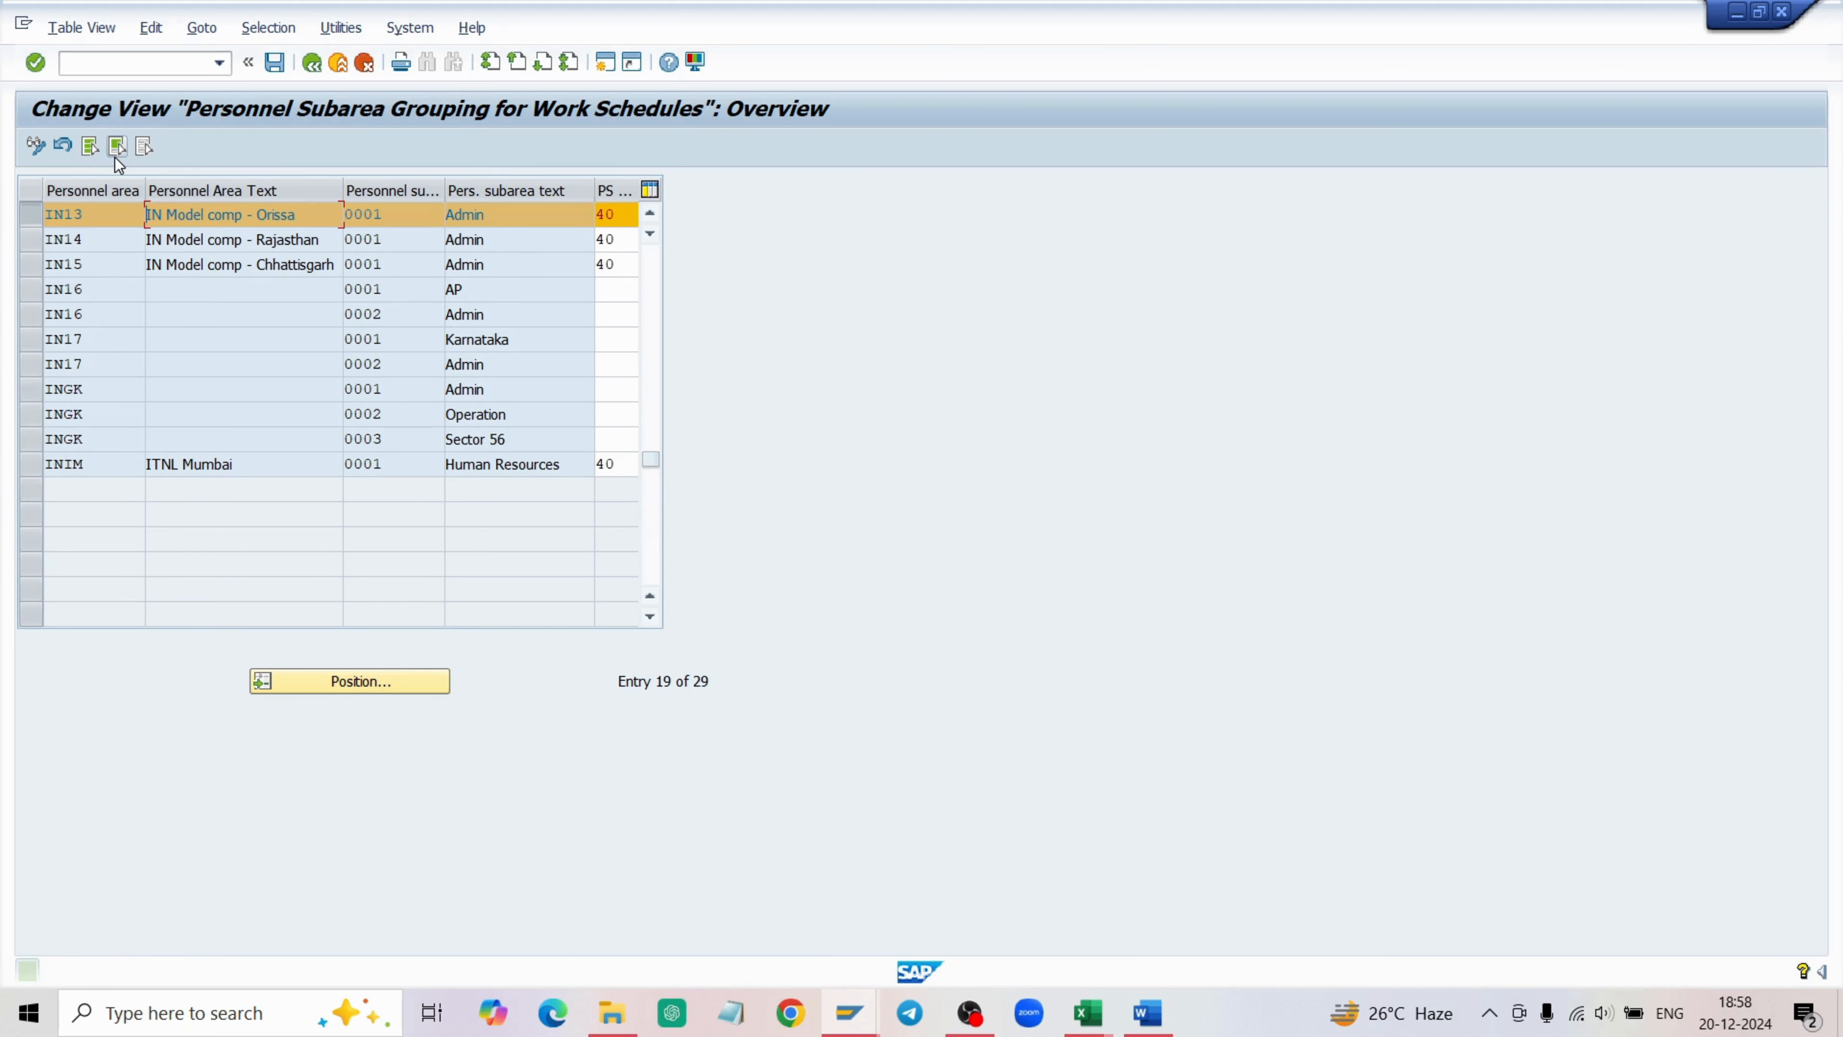
pyautogui.scroll(2, 145, 315)
pyautogui.scroll(-4, 148, 386)
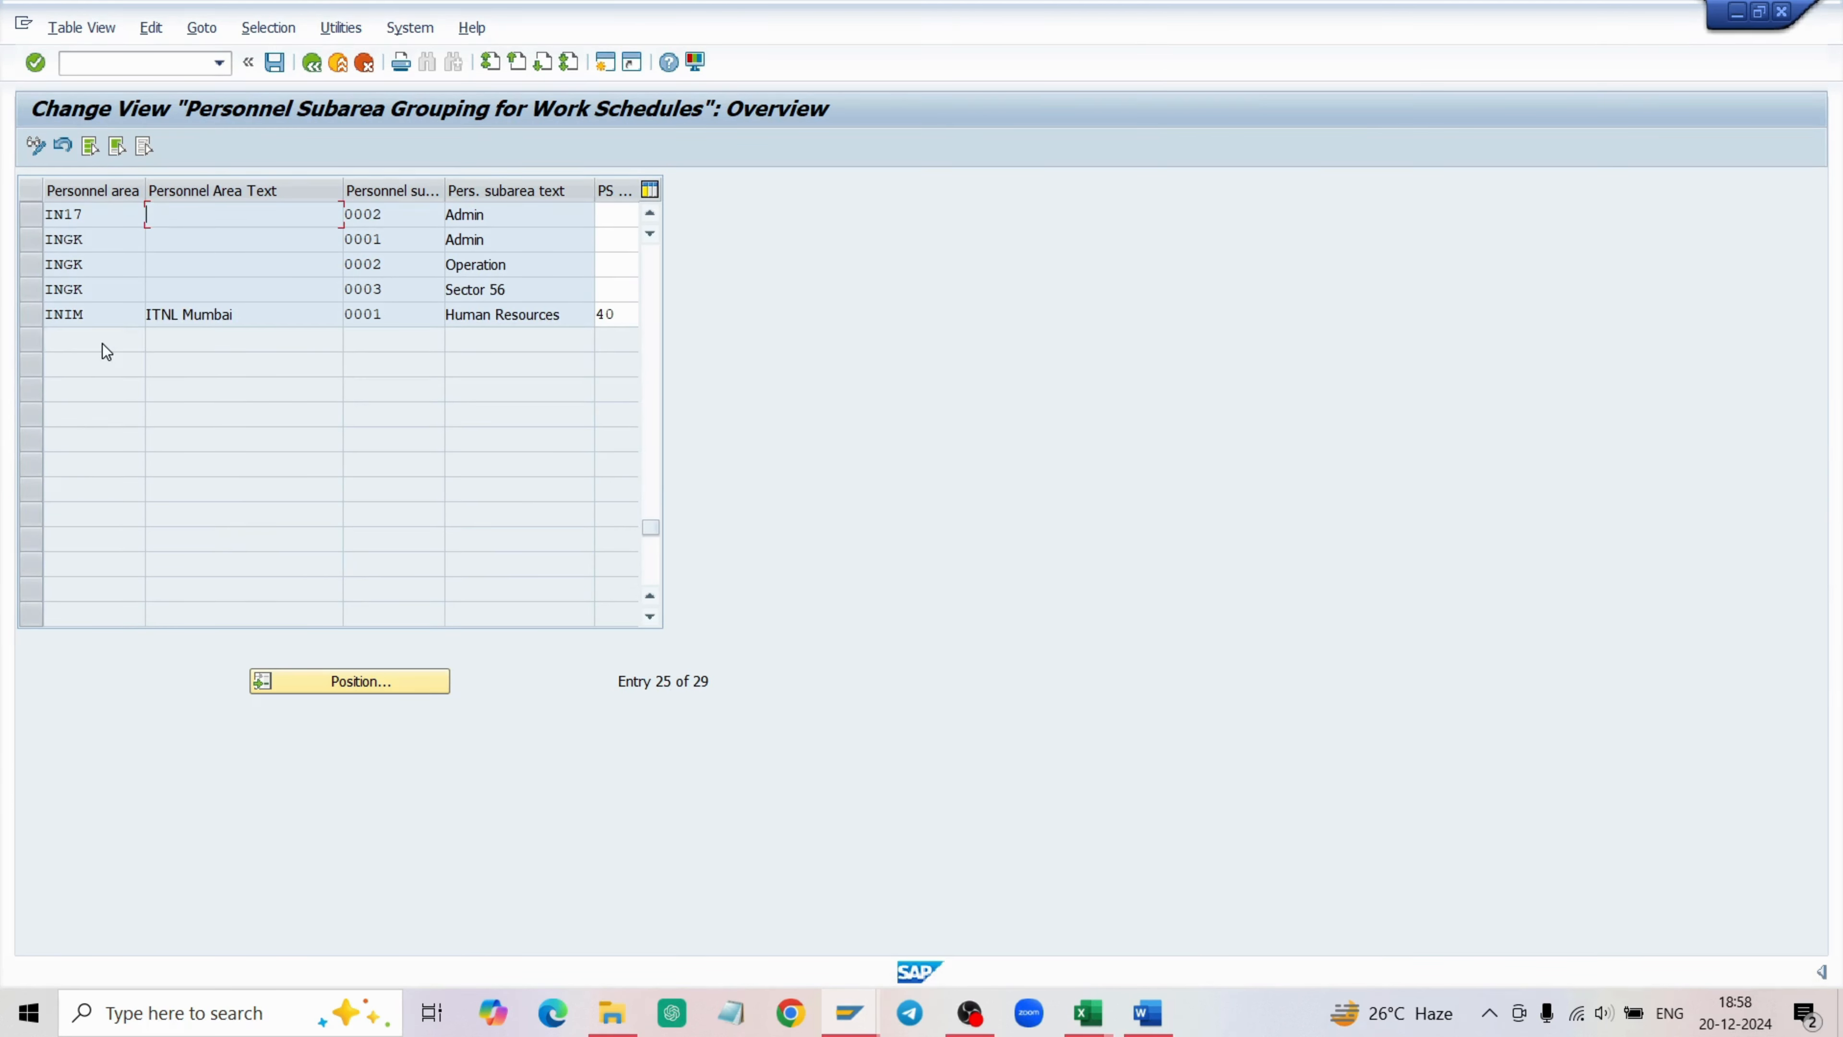
pyautogui.click(116, 146)
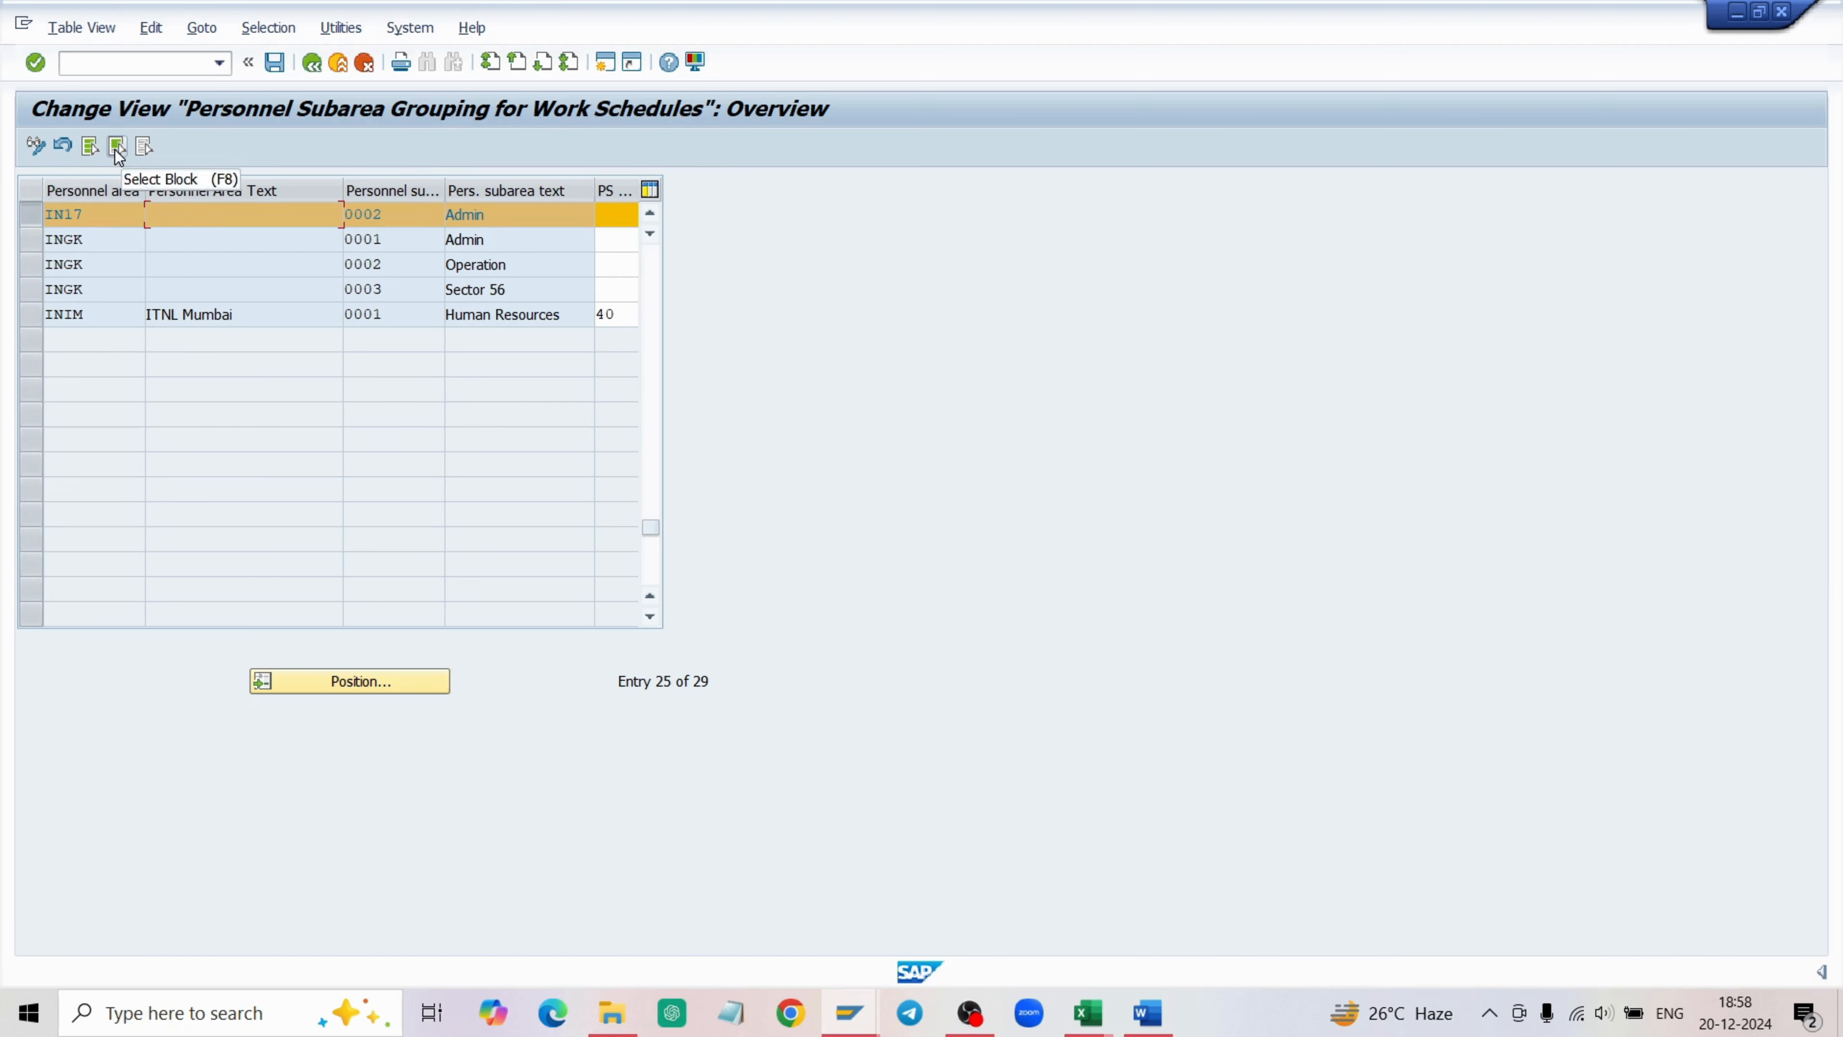
pyautogui.scroll(-2, 145, 358)
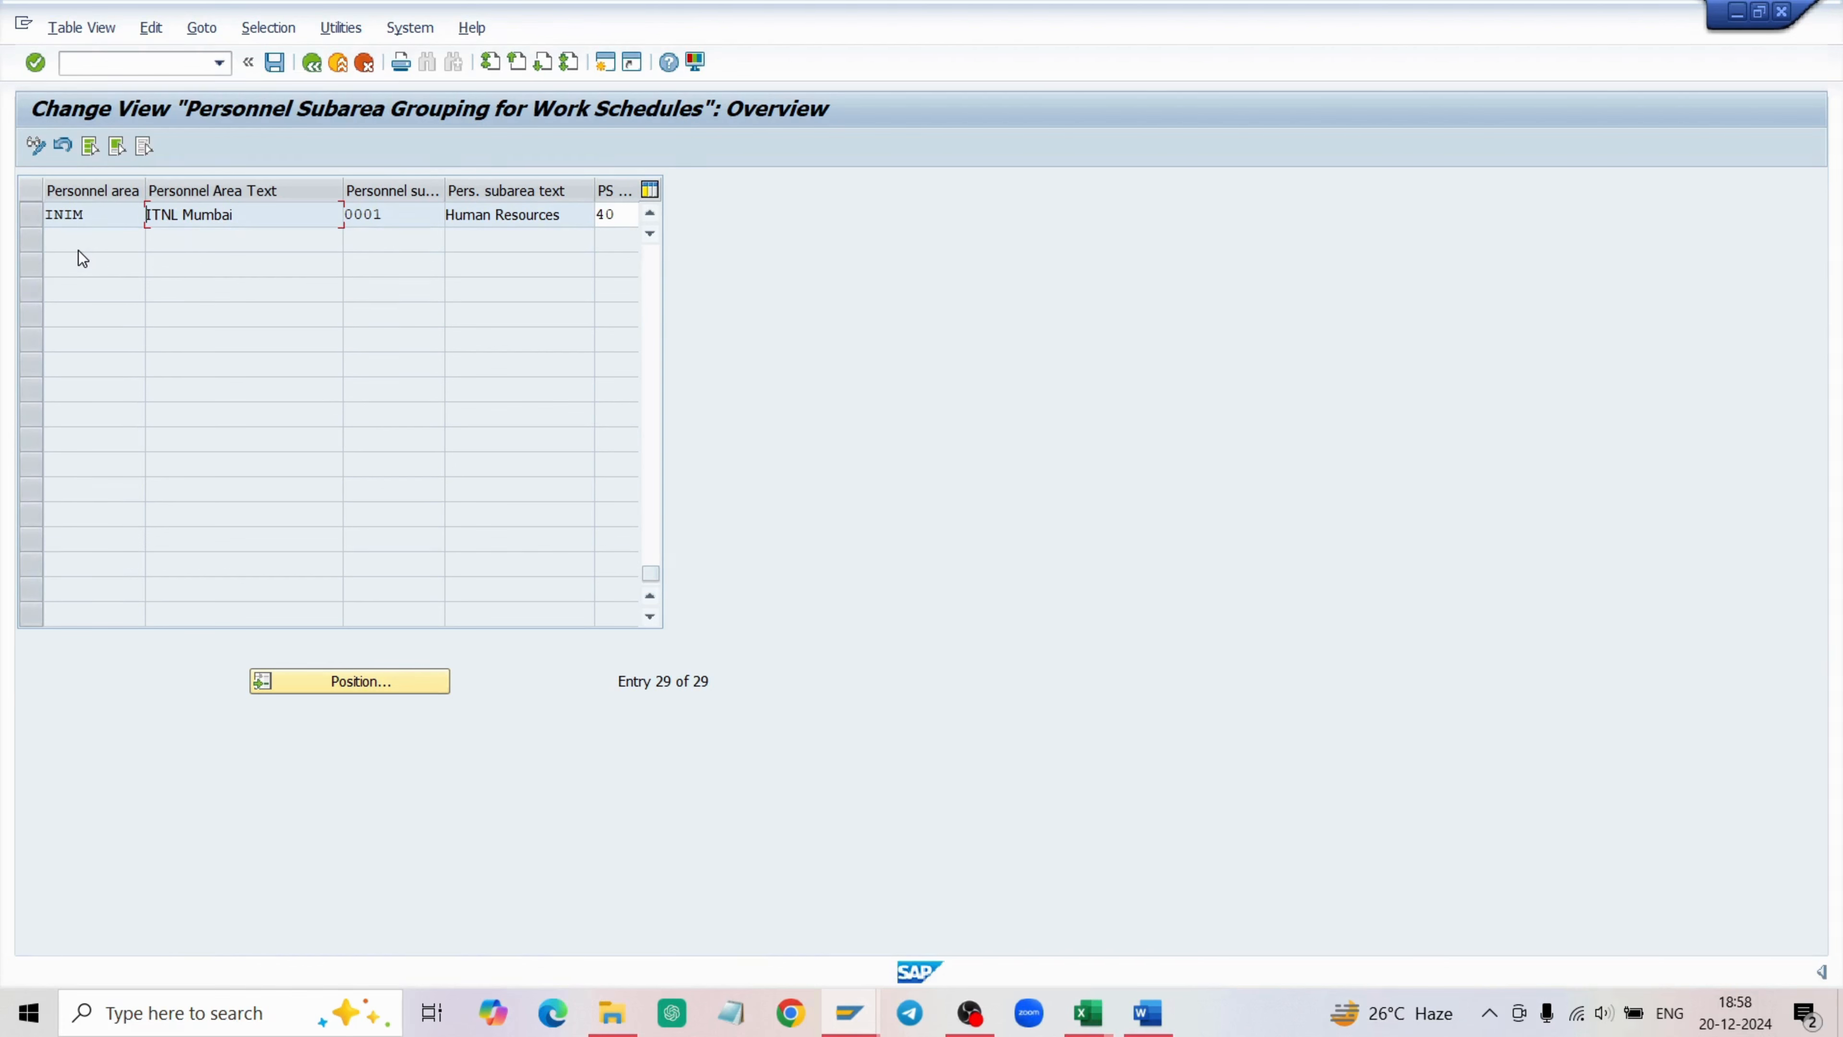
# Look through the personnel areas and subareas offered for positioning the list, and close the selection without choosing one.
pyautogui.click(352, 681)
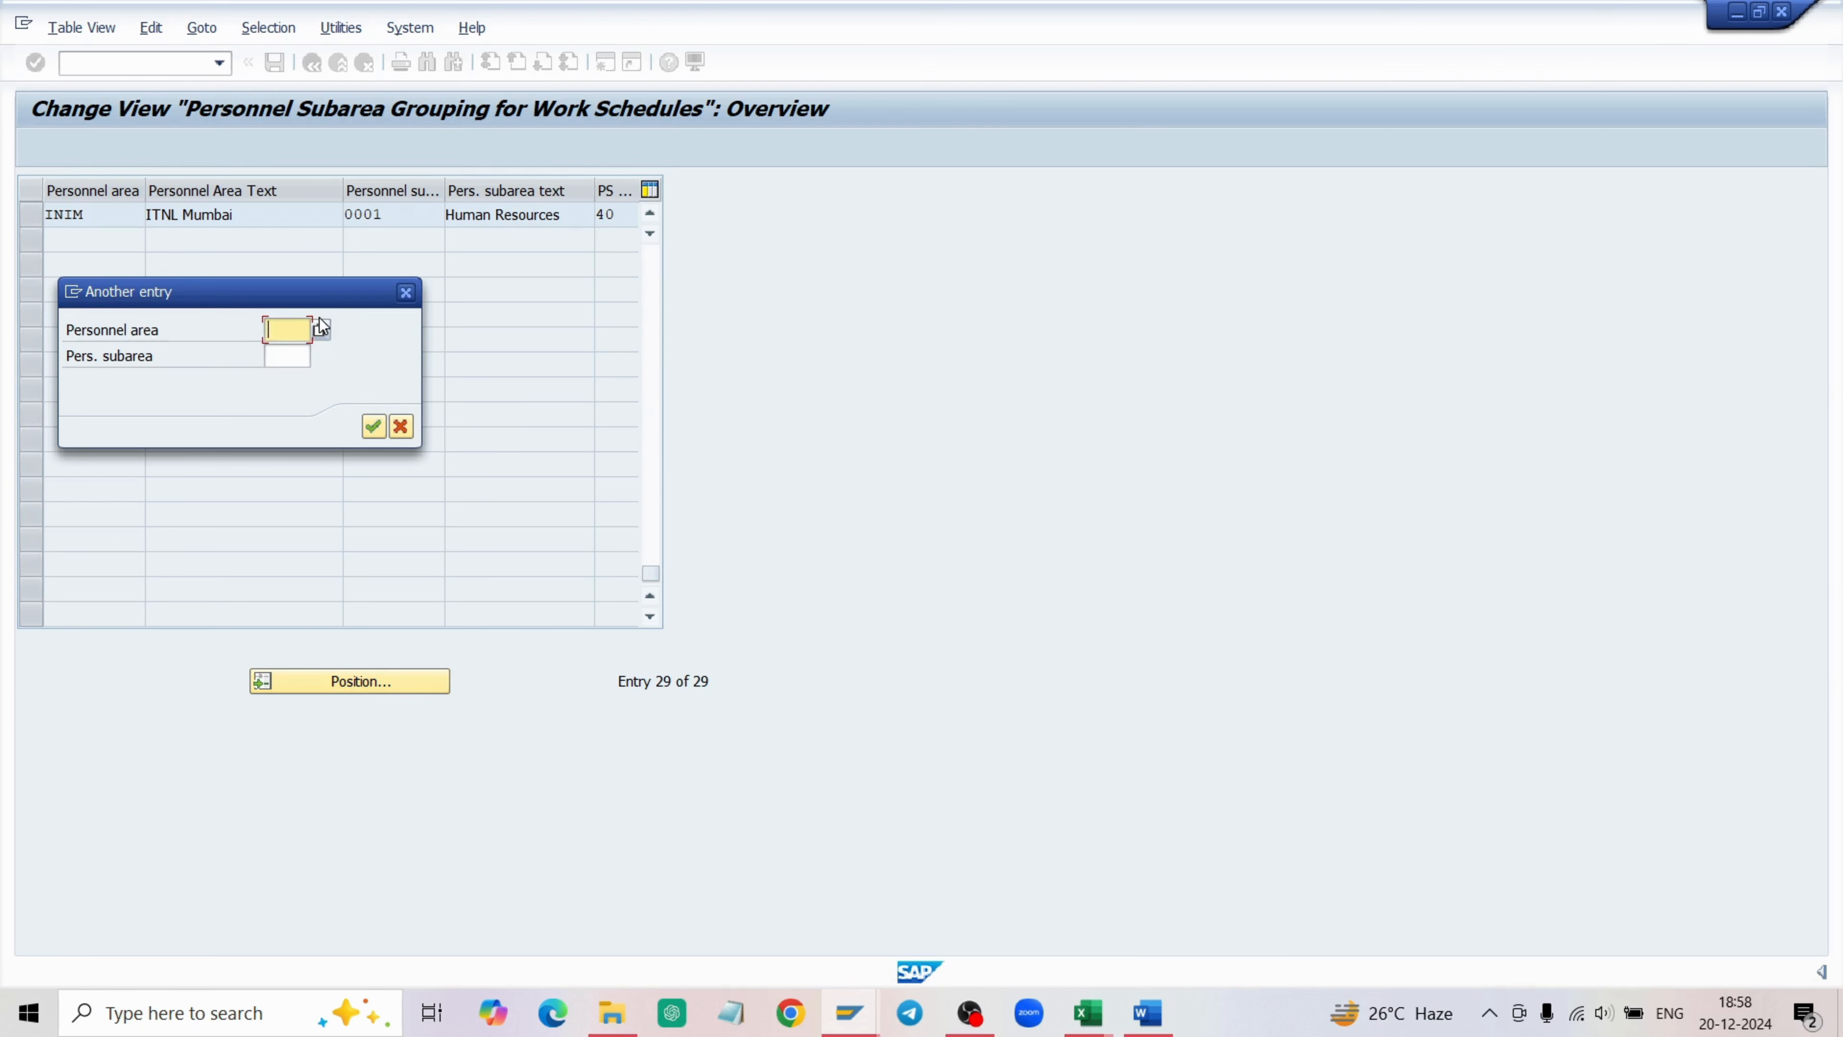
pyautogui.click(320, 329)
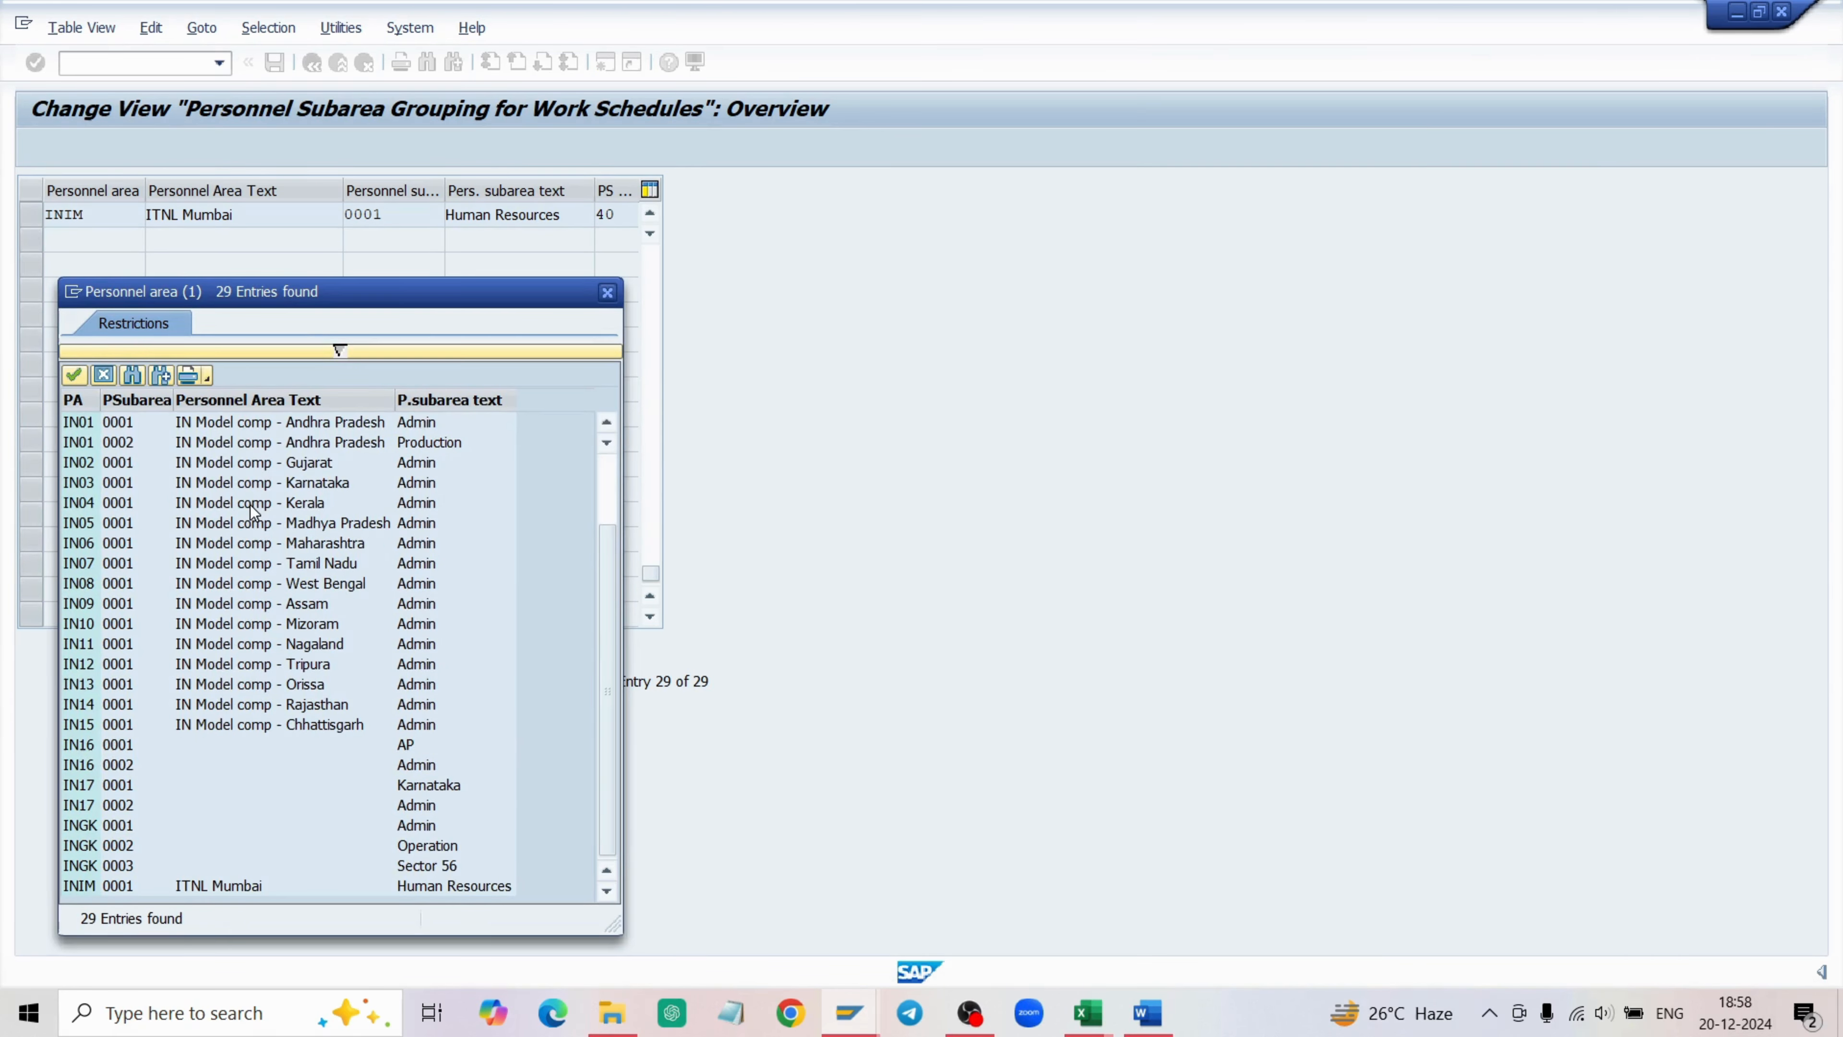
pyautogui.scroll(2, 250, 504)
pyautogui.scroll(-2, 250, 504)
pyautogui.scroll(2, 251, 504)
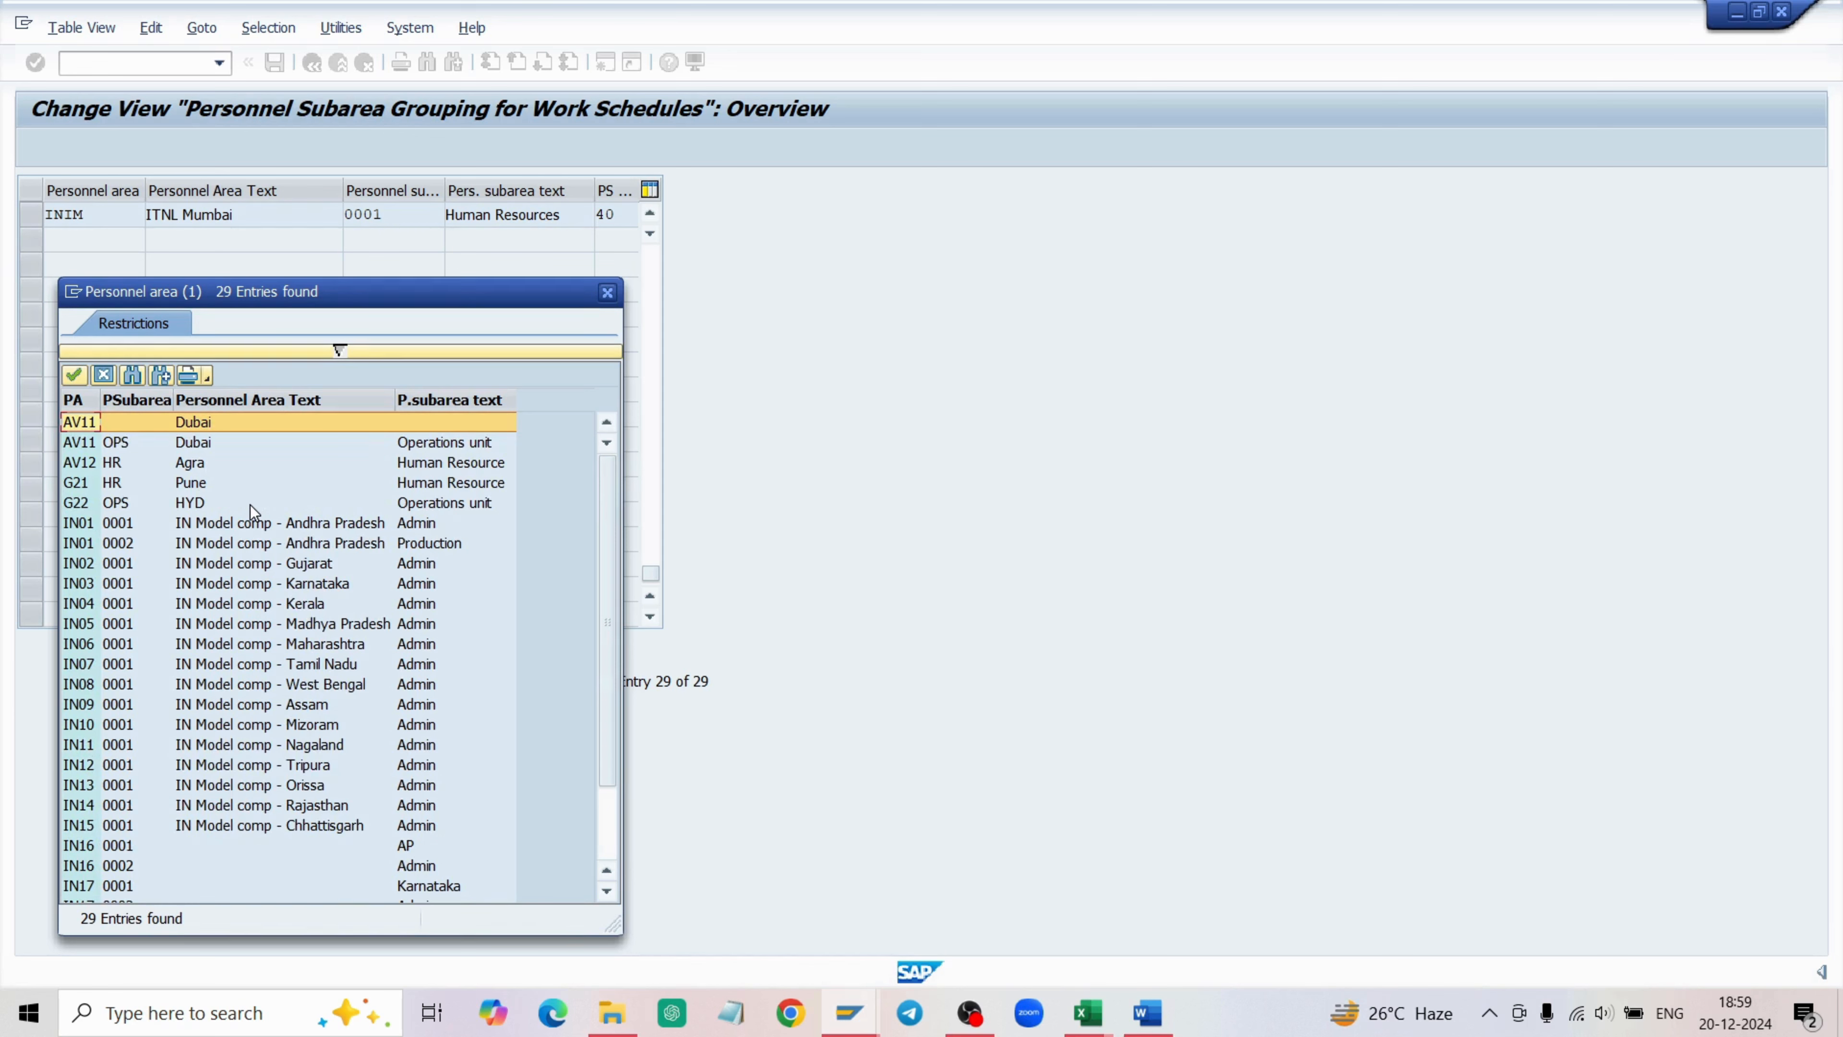
pyautogui.scroll(-2, 251, 511)
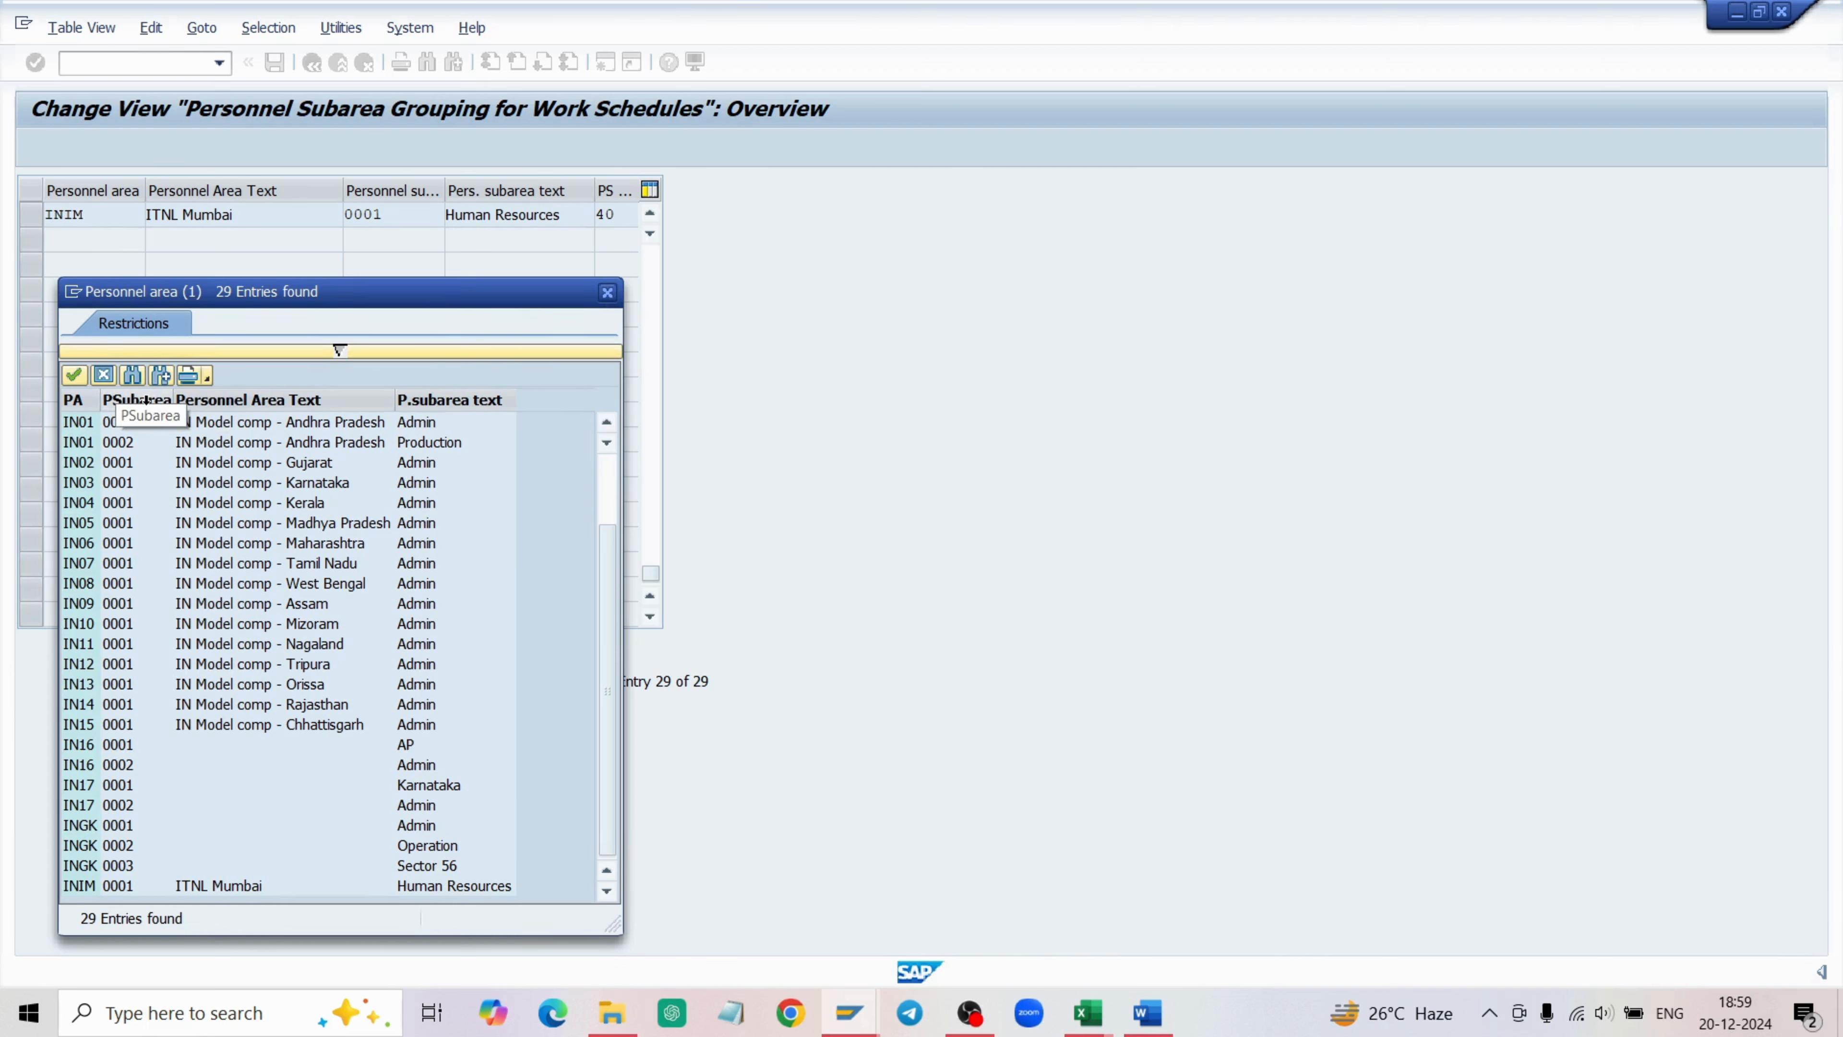
pyautogui.scroll(2, 198, 647)
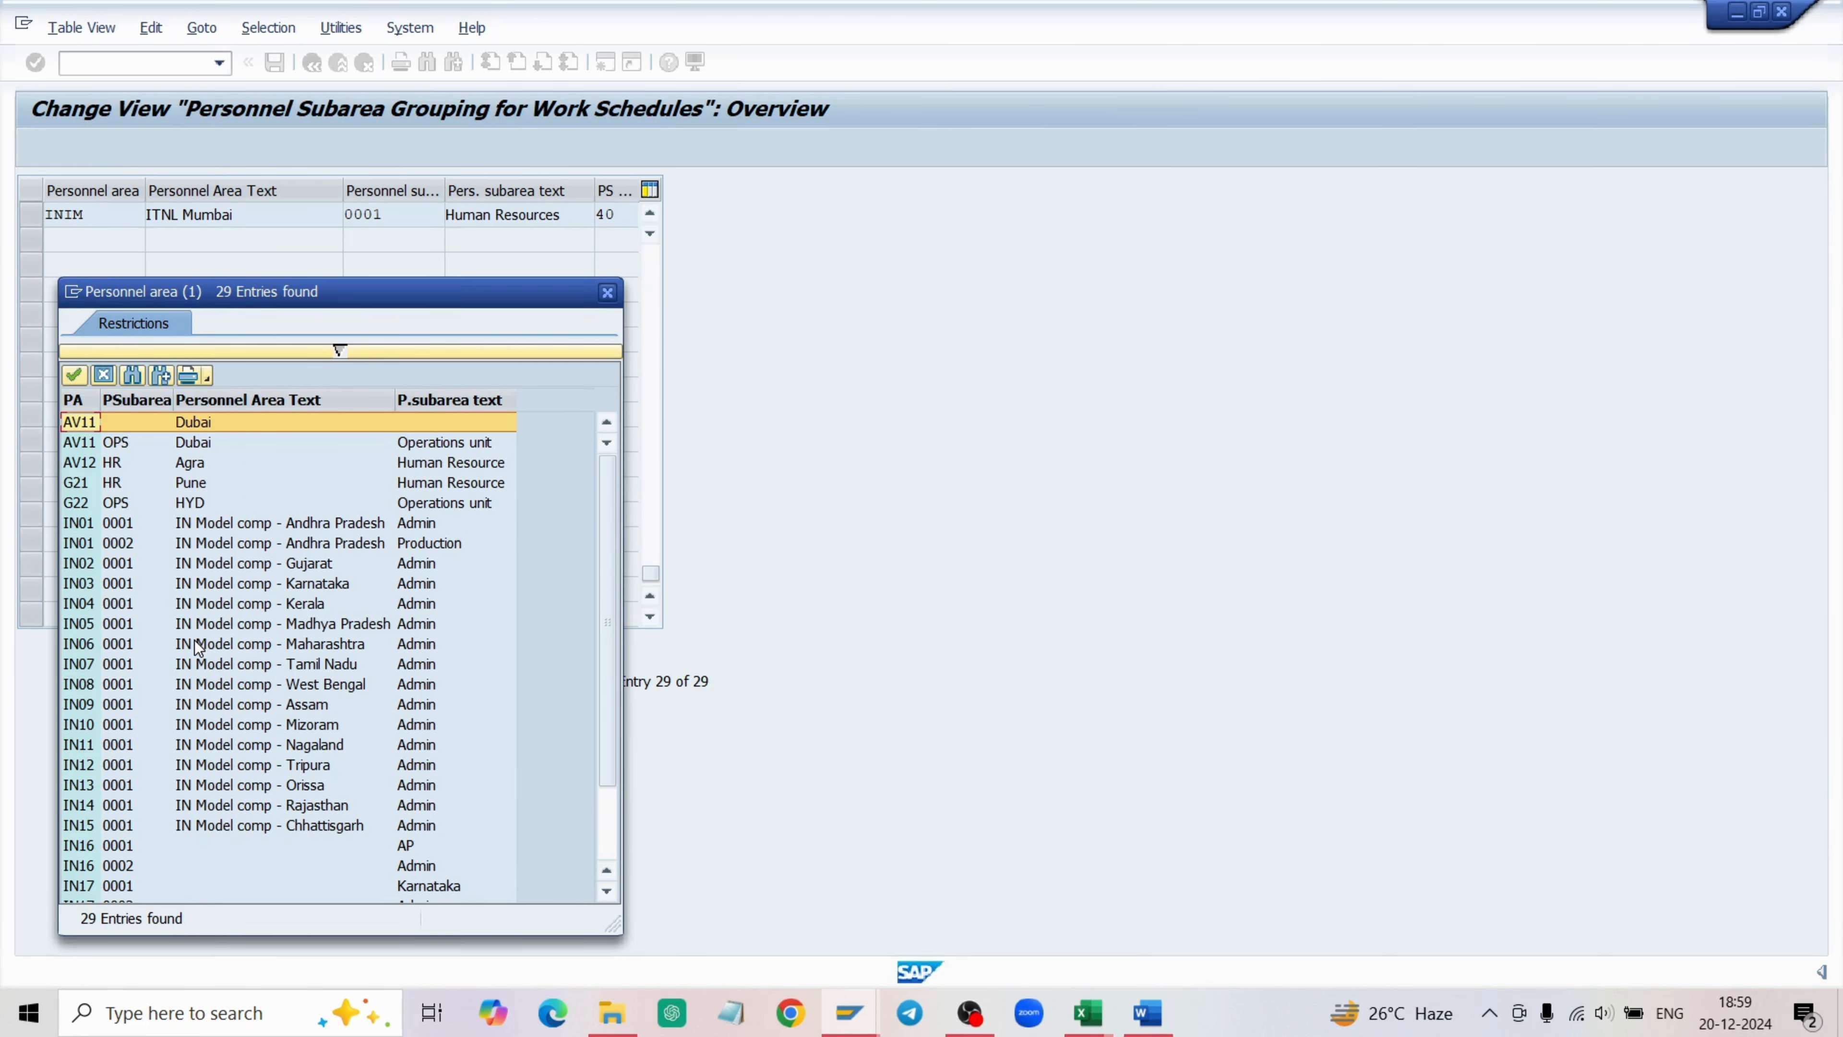
pyautogui.click(608, 291)
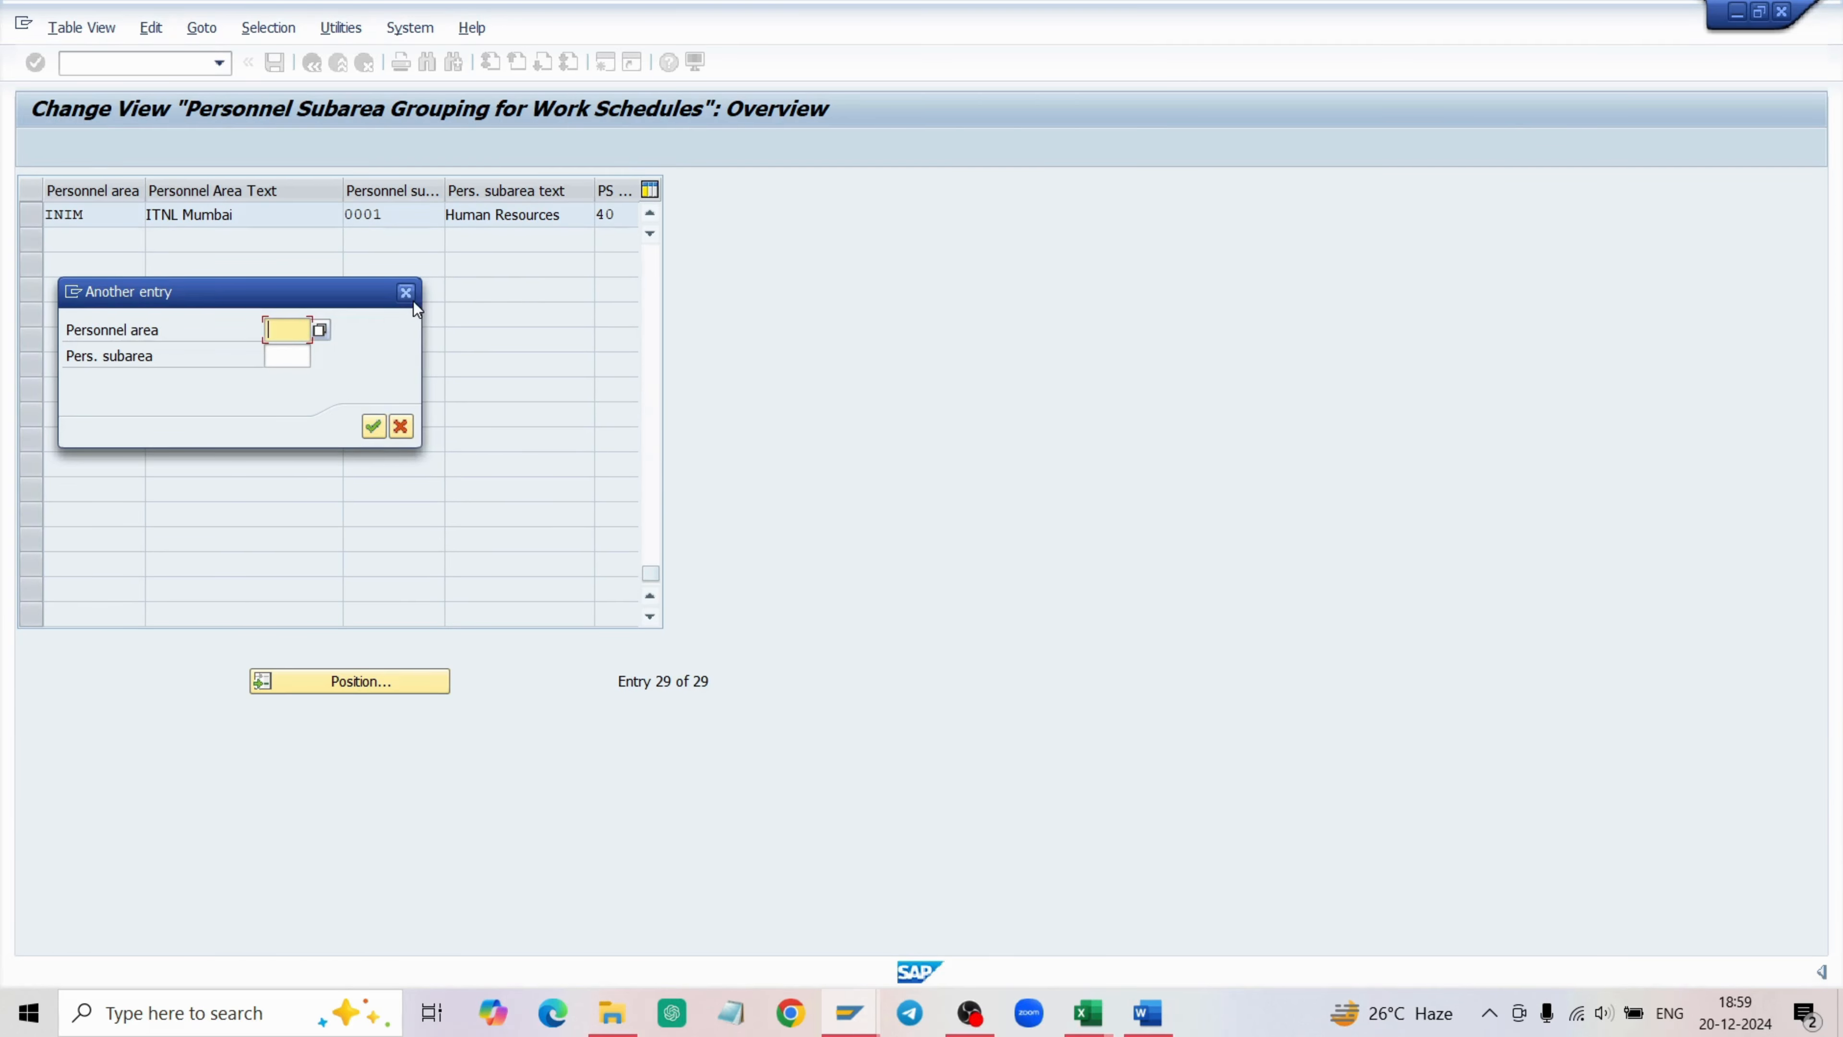
pyautogui.click(401, 427)
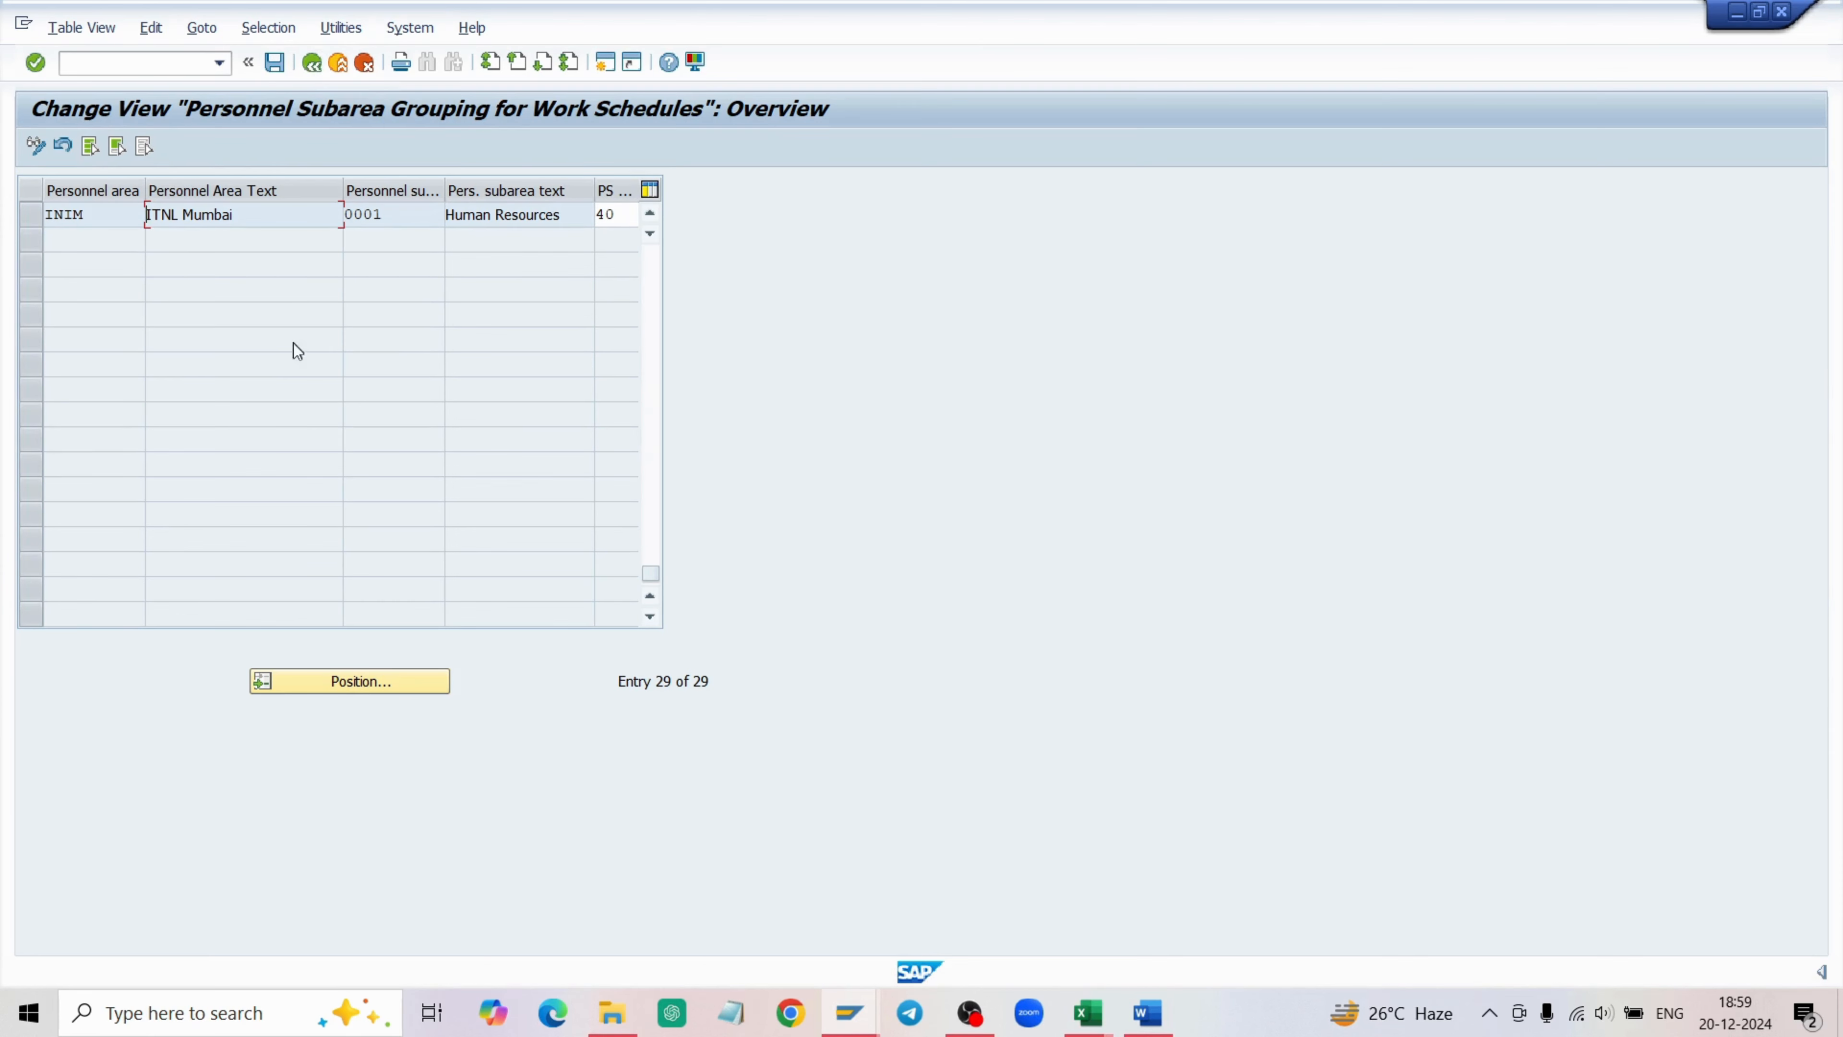
# Position the grouping list at personnel area AV12 (Agra), personnel subarea HR.
pyautogui.click(353, 680)
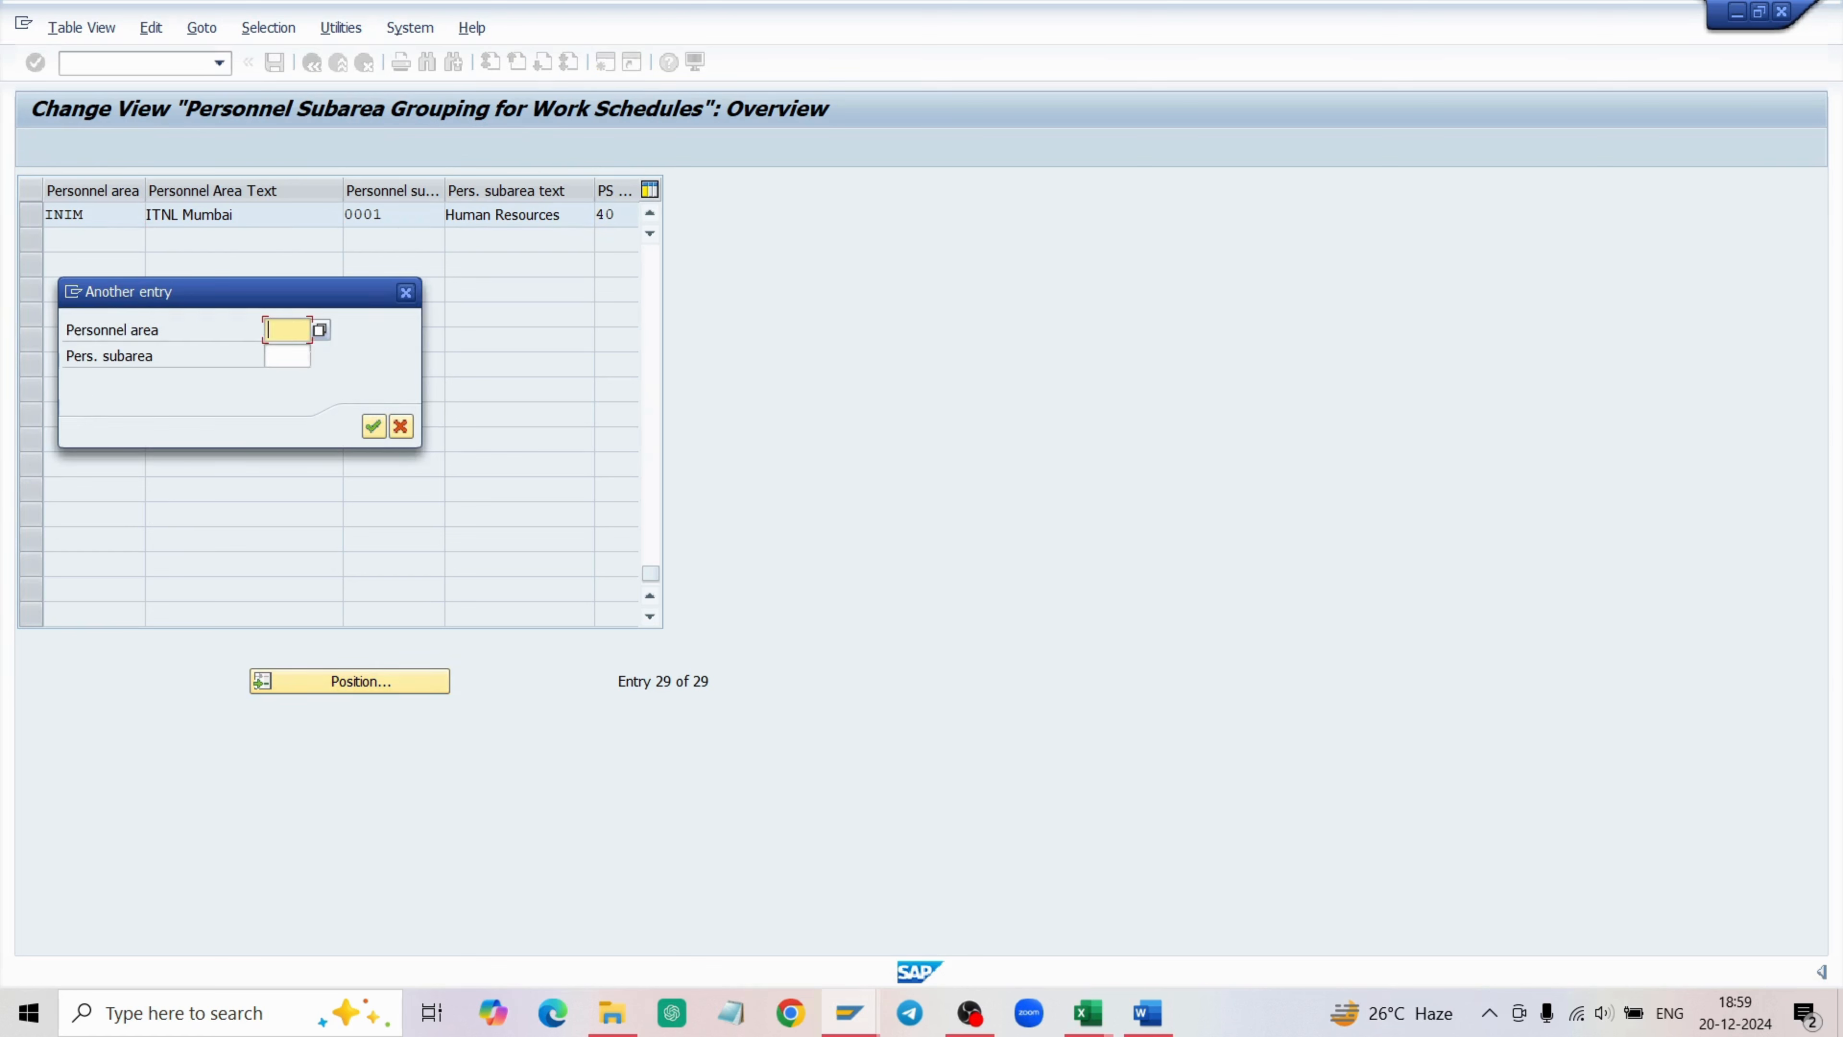
pyautogui.click(320, 332)
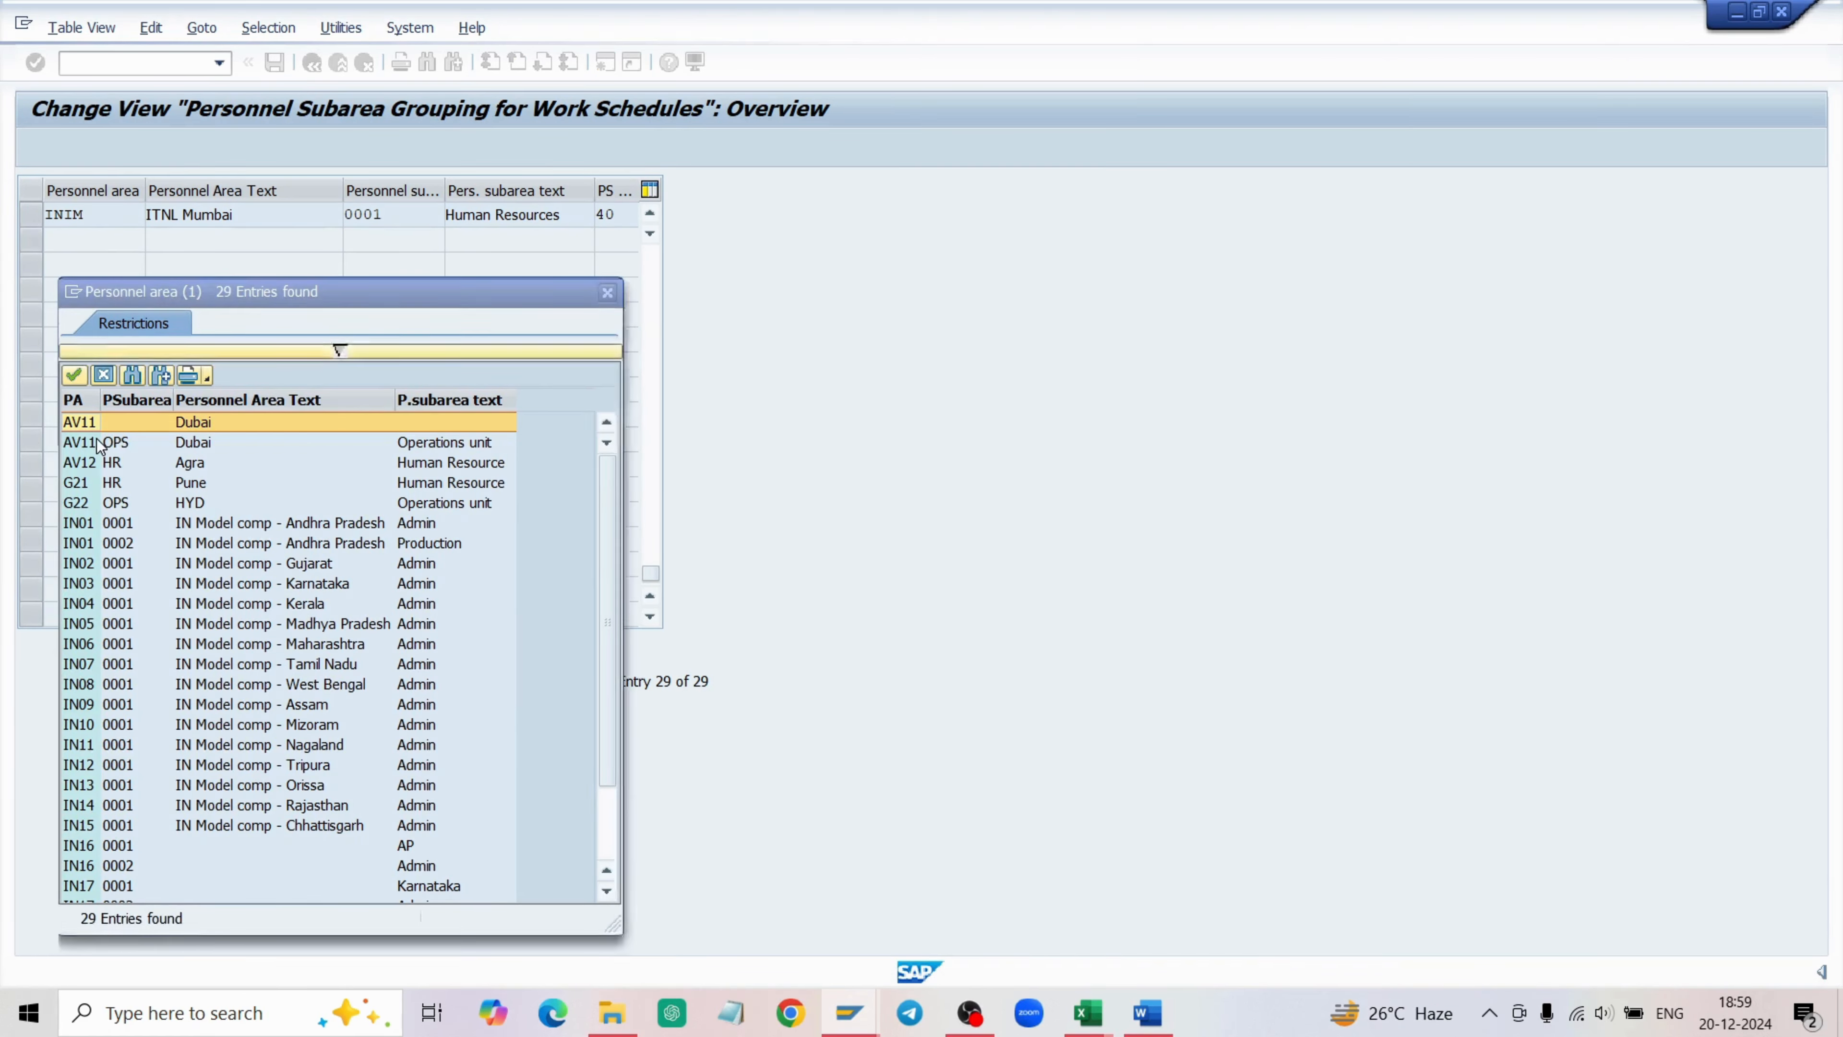
pyautogui.click(88, 444)
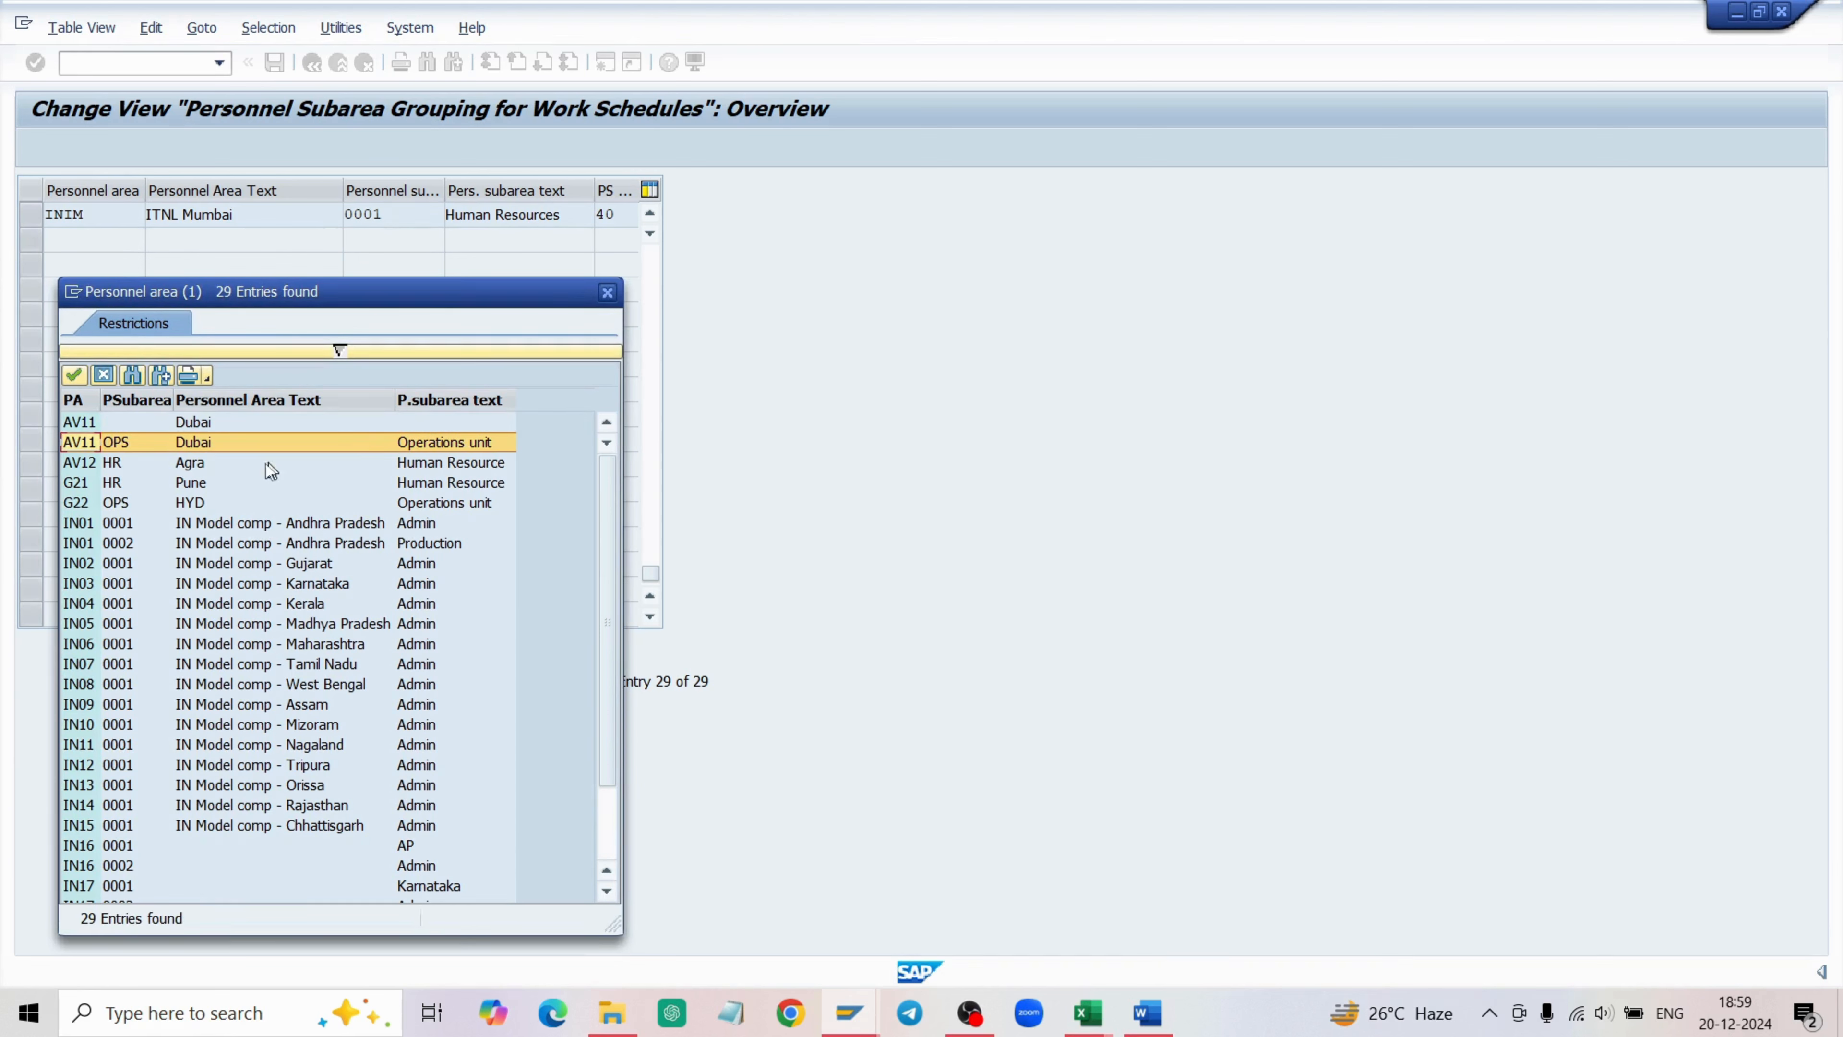
pyautogui.click(72, 468)
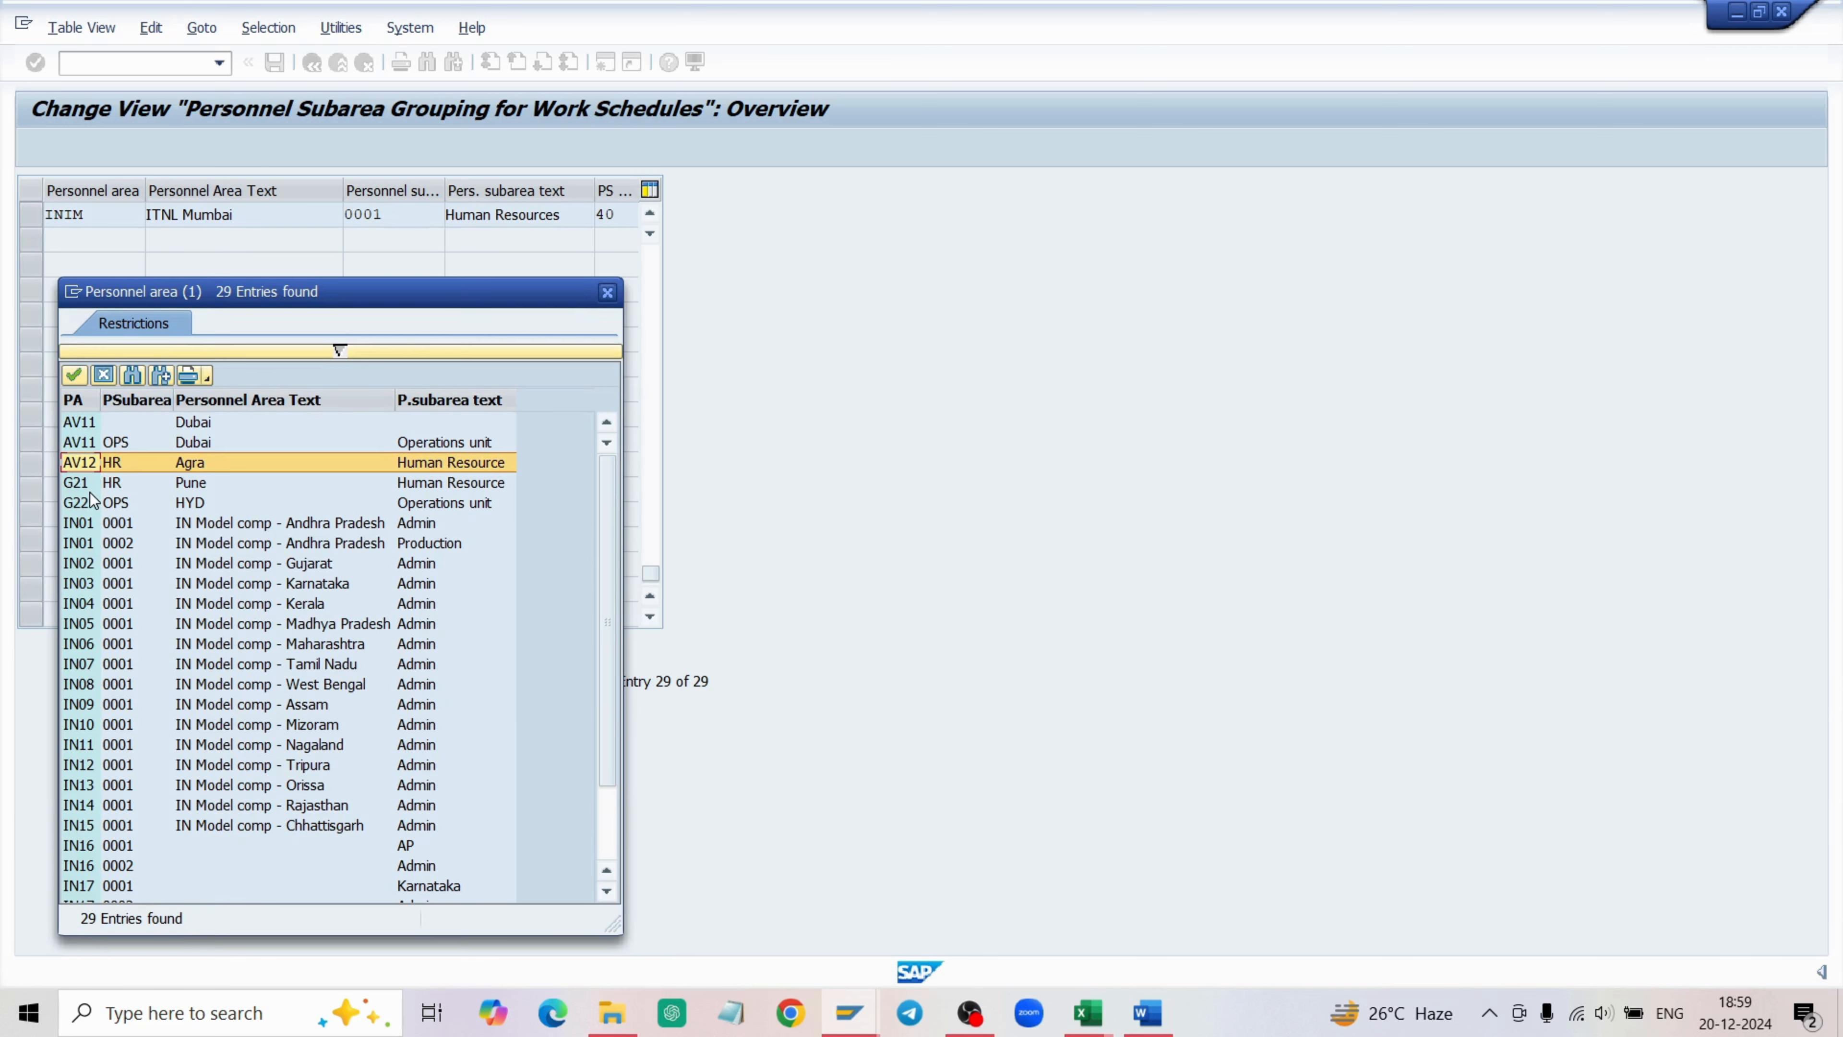
pyautogui.doubleClick(95, 463)
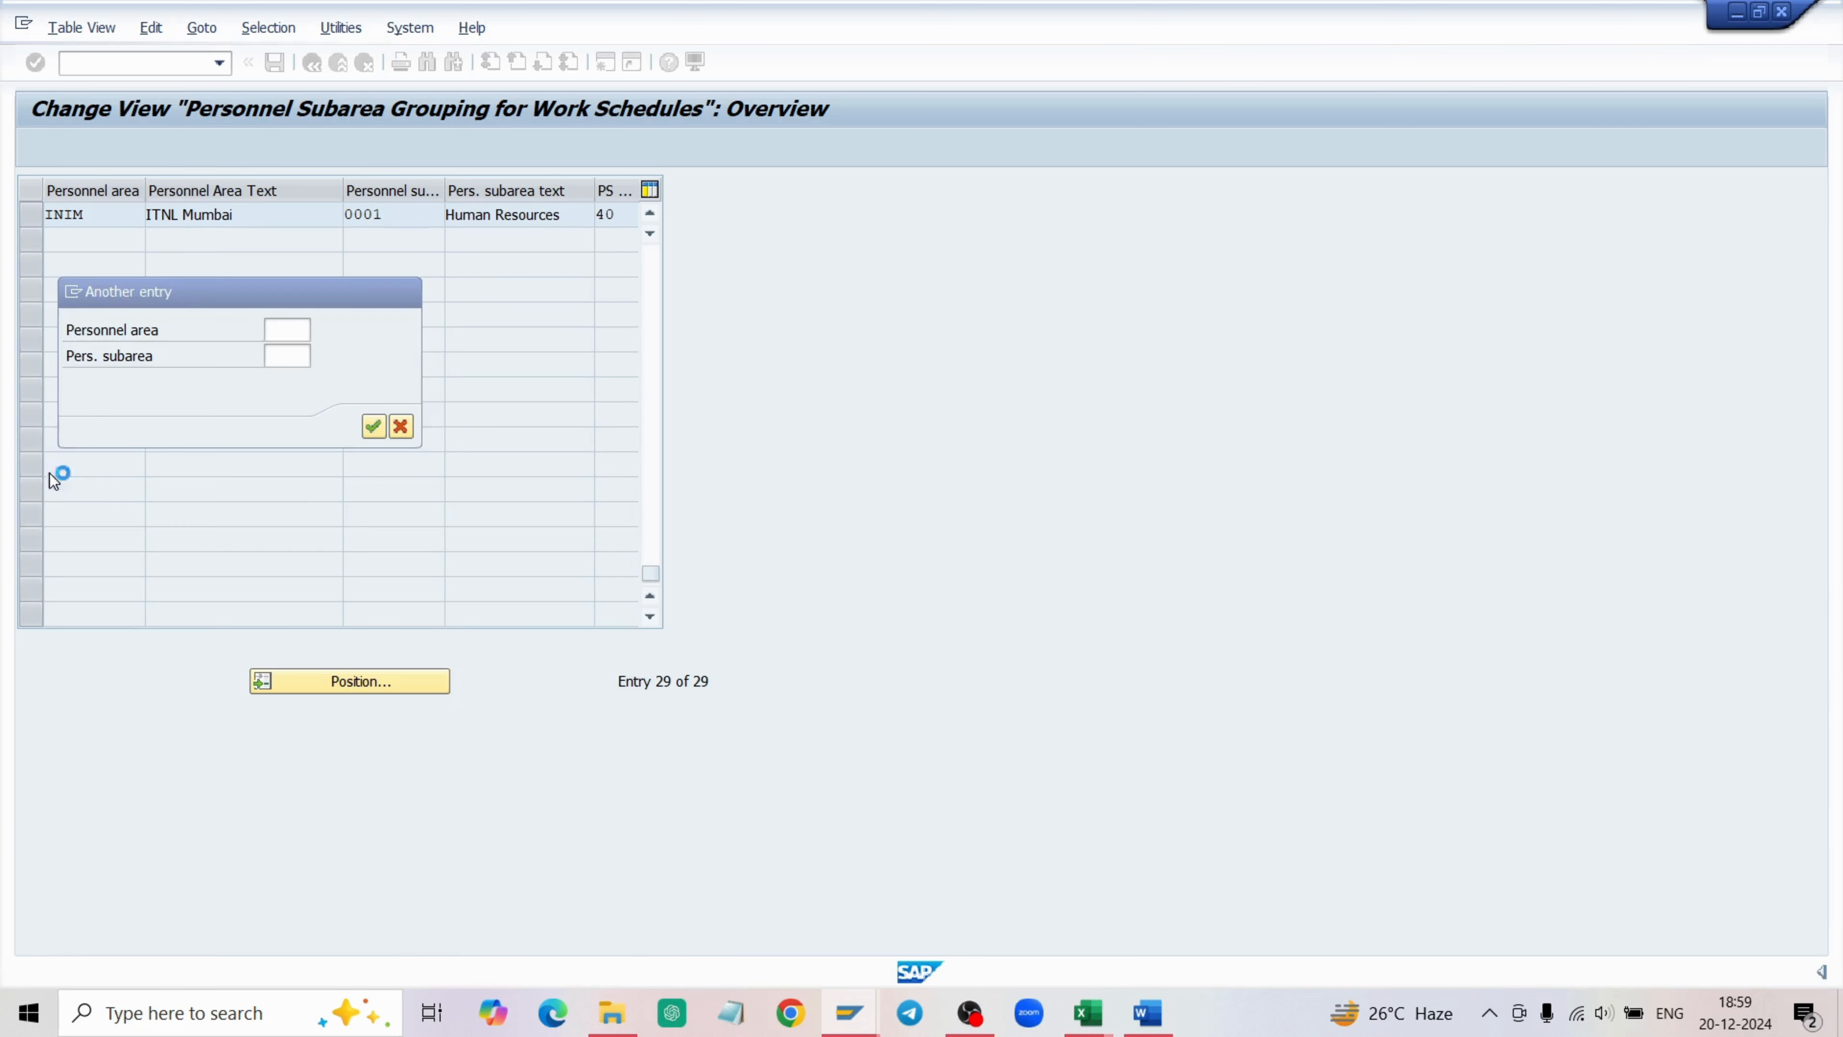
pyautogui.click(302, 356)
pyautogui.click(317, 360)
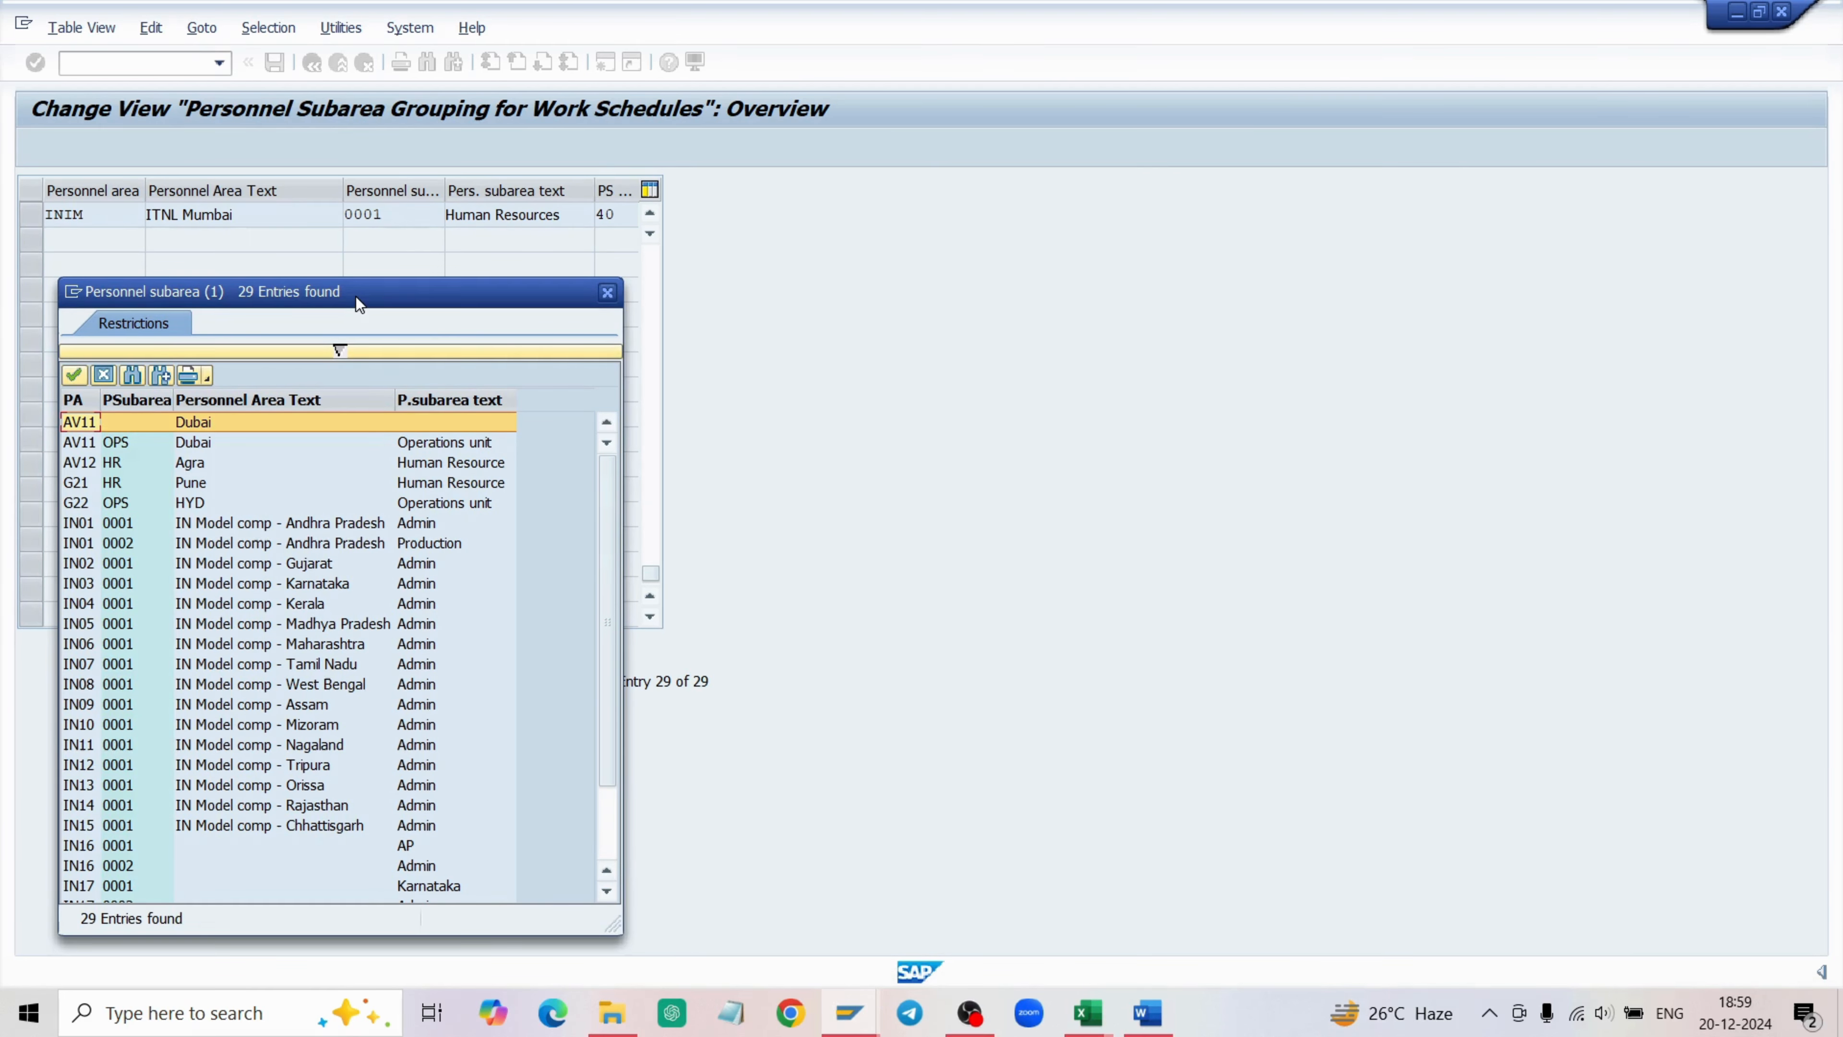
pyautogui.moveTo(359, 304); pyautogui.dragTo(415, 412)
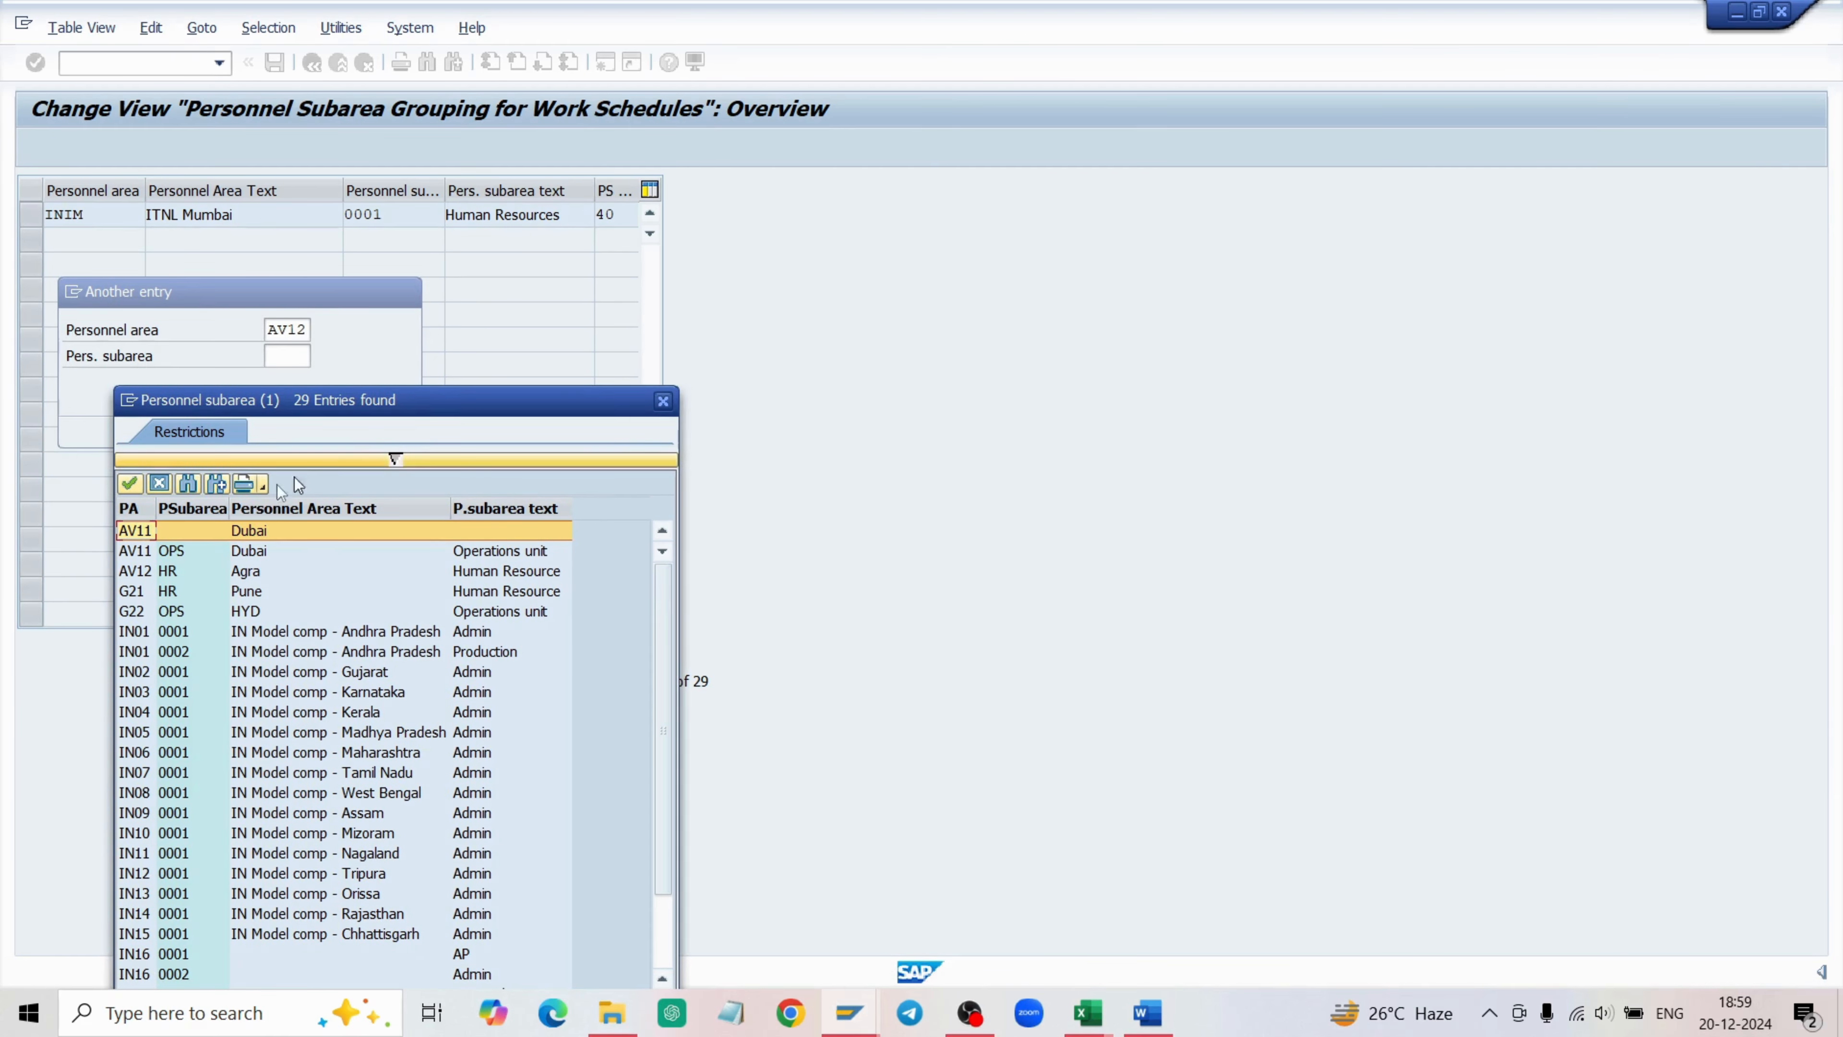
pyautogui.click(196, 578)
pyautogui.doubleClick(201, 581)
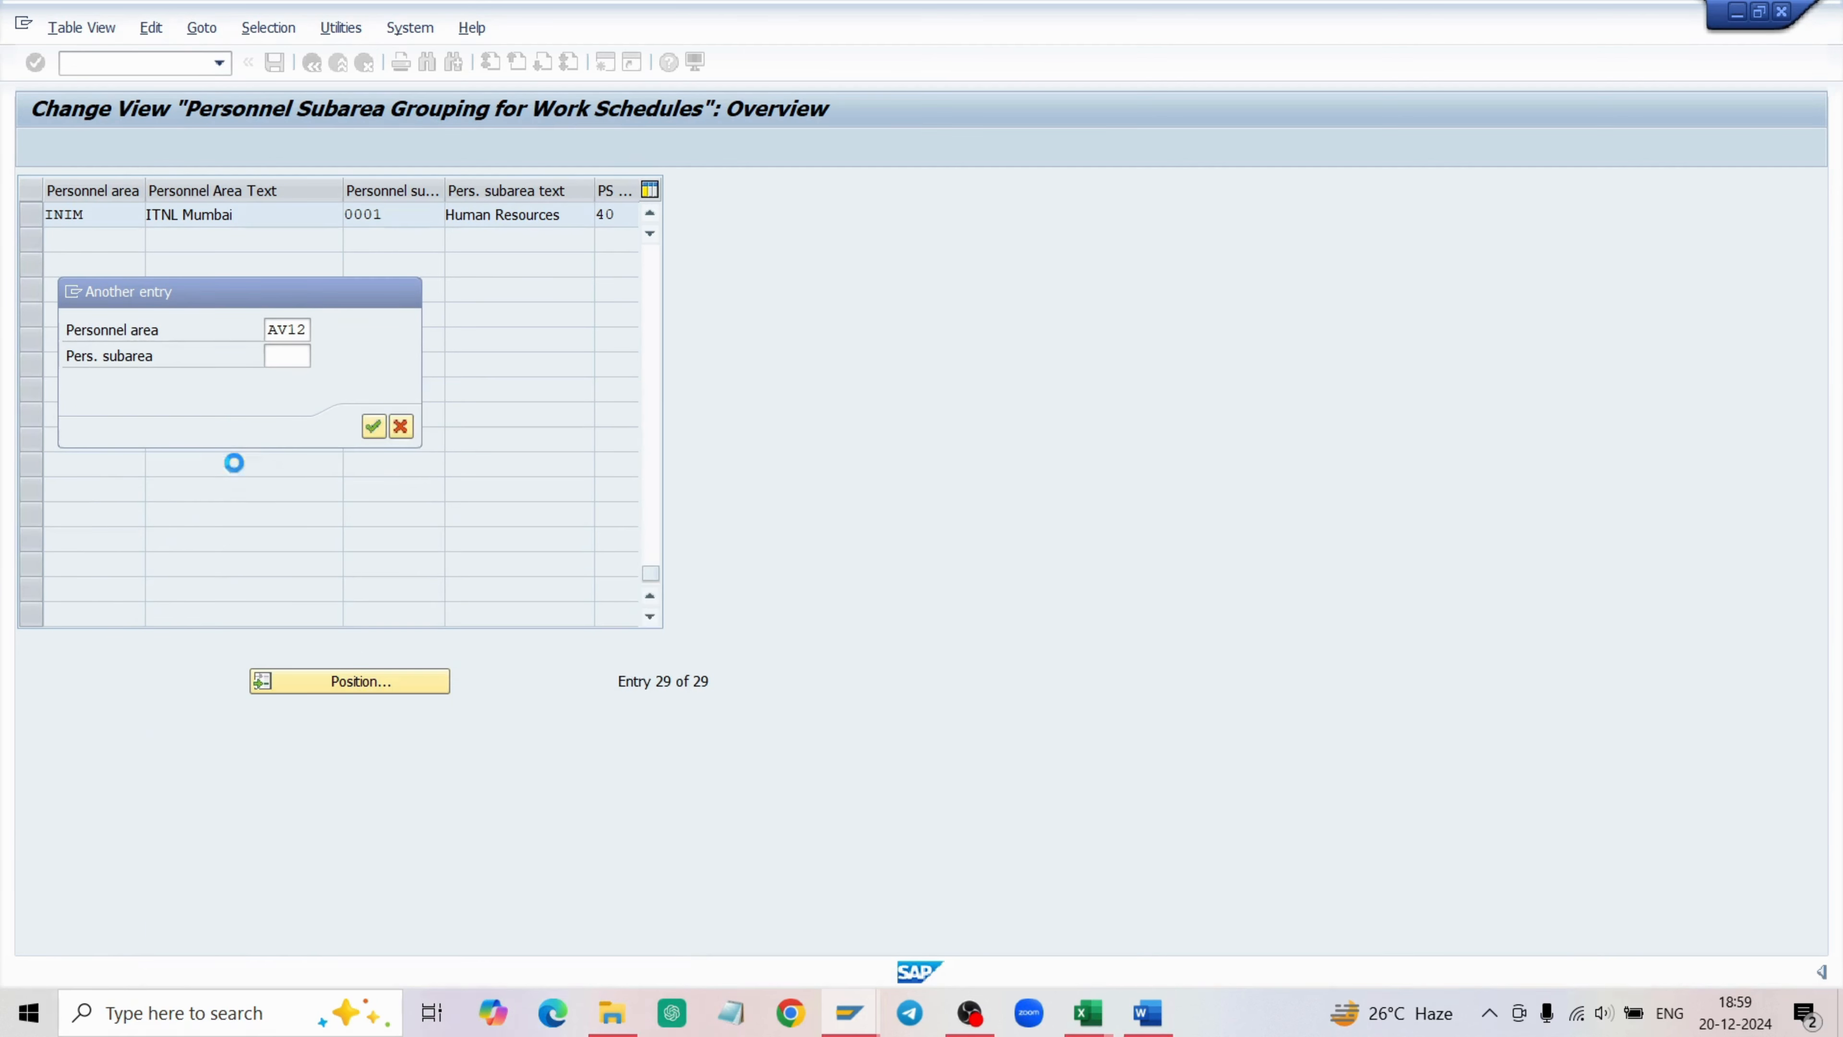
pyautogui.click(374, 425)
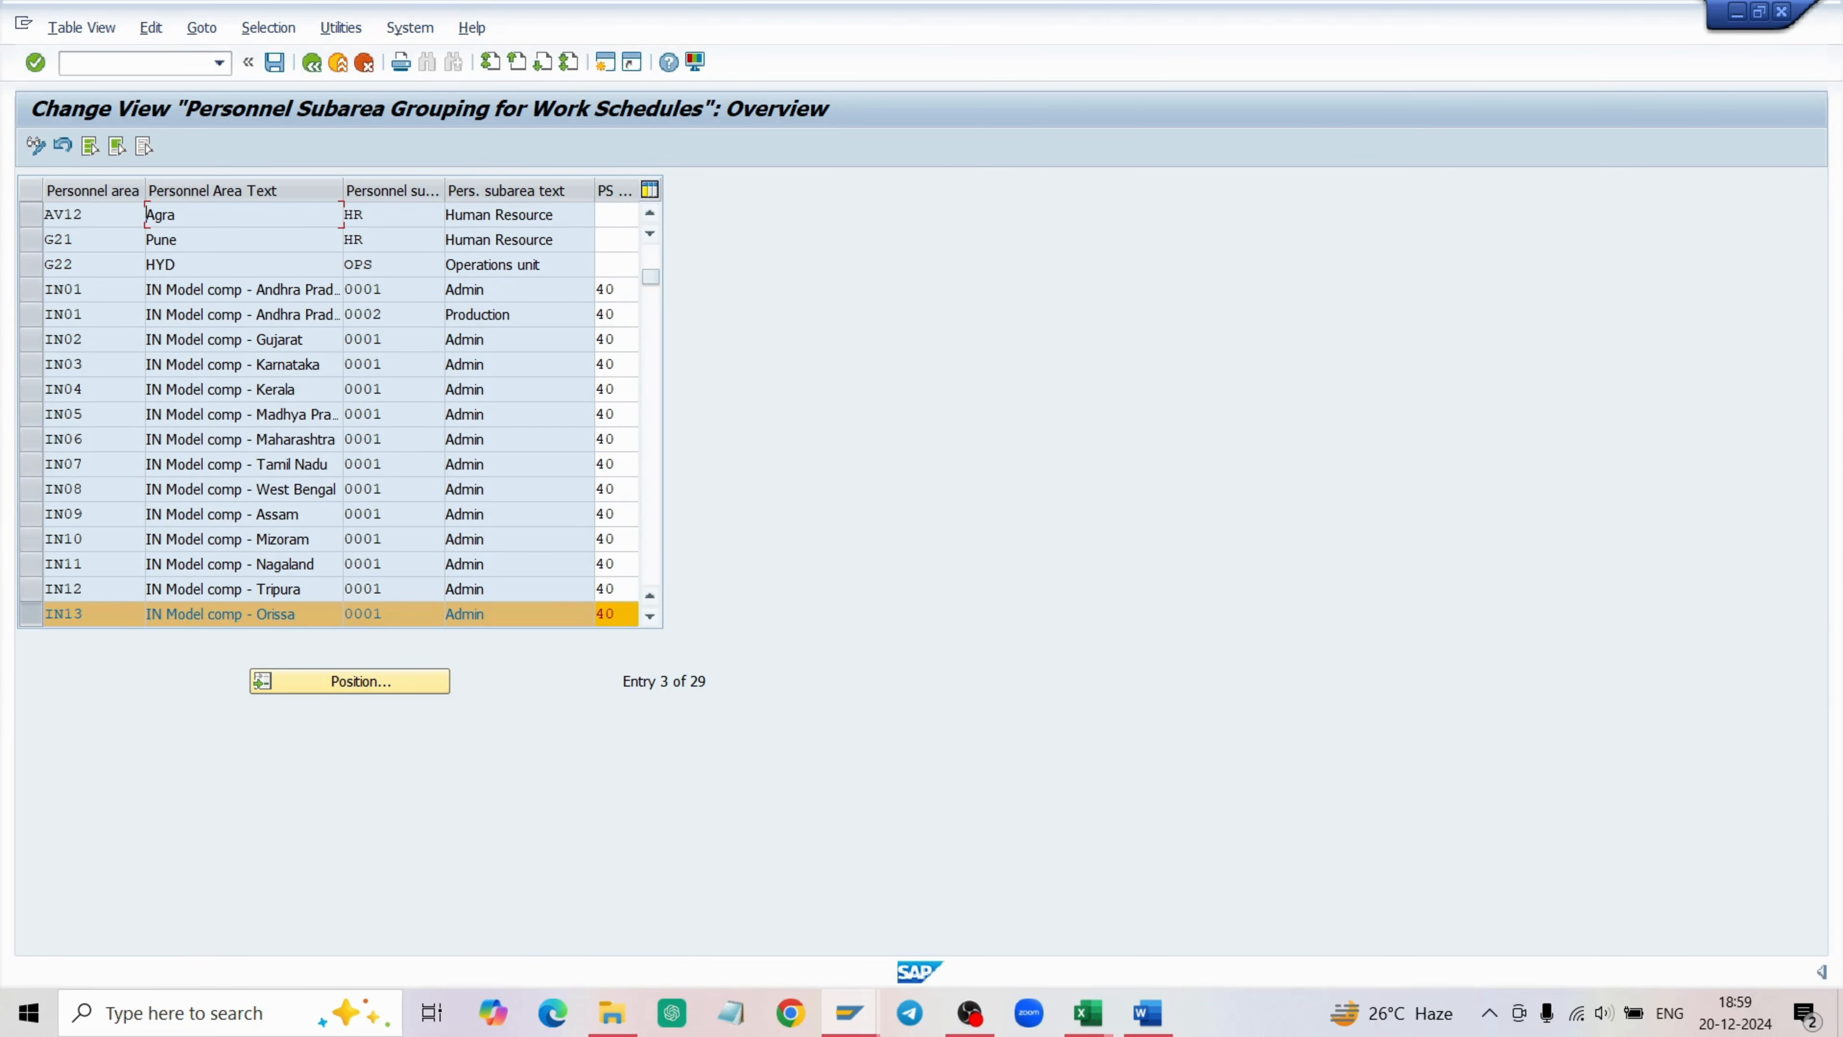
# Assign PS grouping 40 to AV11 Dubai OPS and AV12 Agra HR, and save in the Silver scale pvt ltd customizing request.
pyautogui.click(607, 212)
pyautogui.scroll(-3, 585, 432)
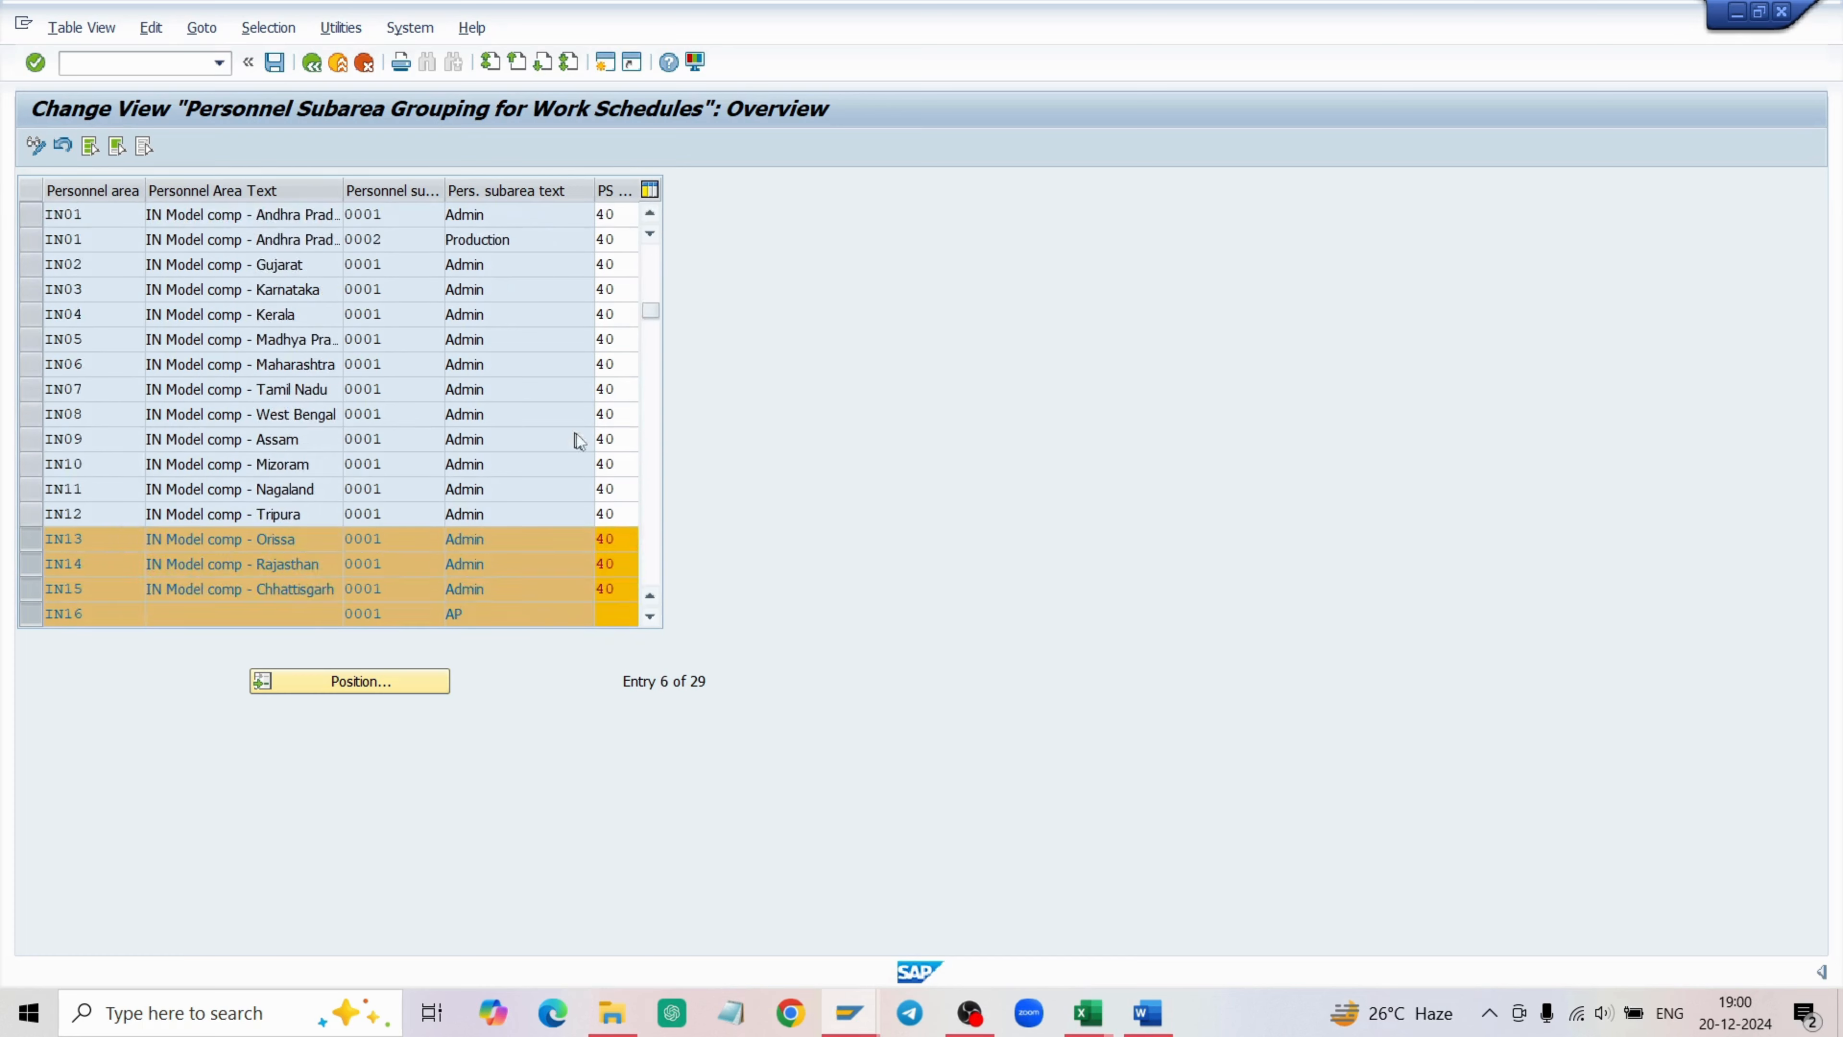
pyautogui.scroll(4, 586, 432)
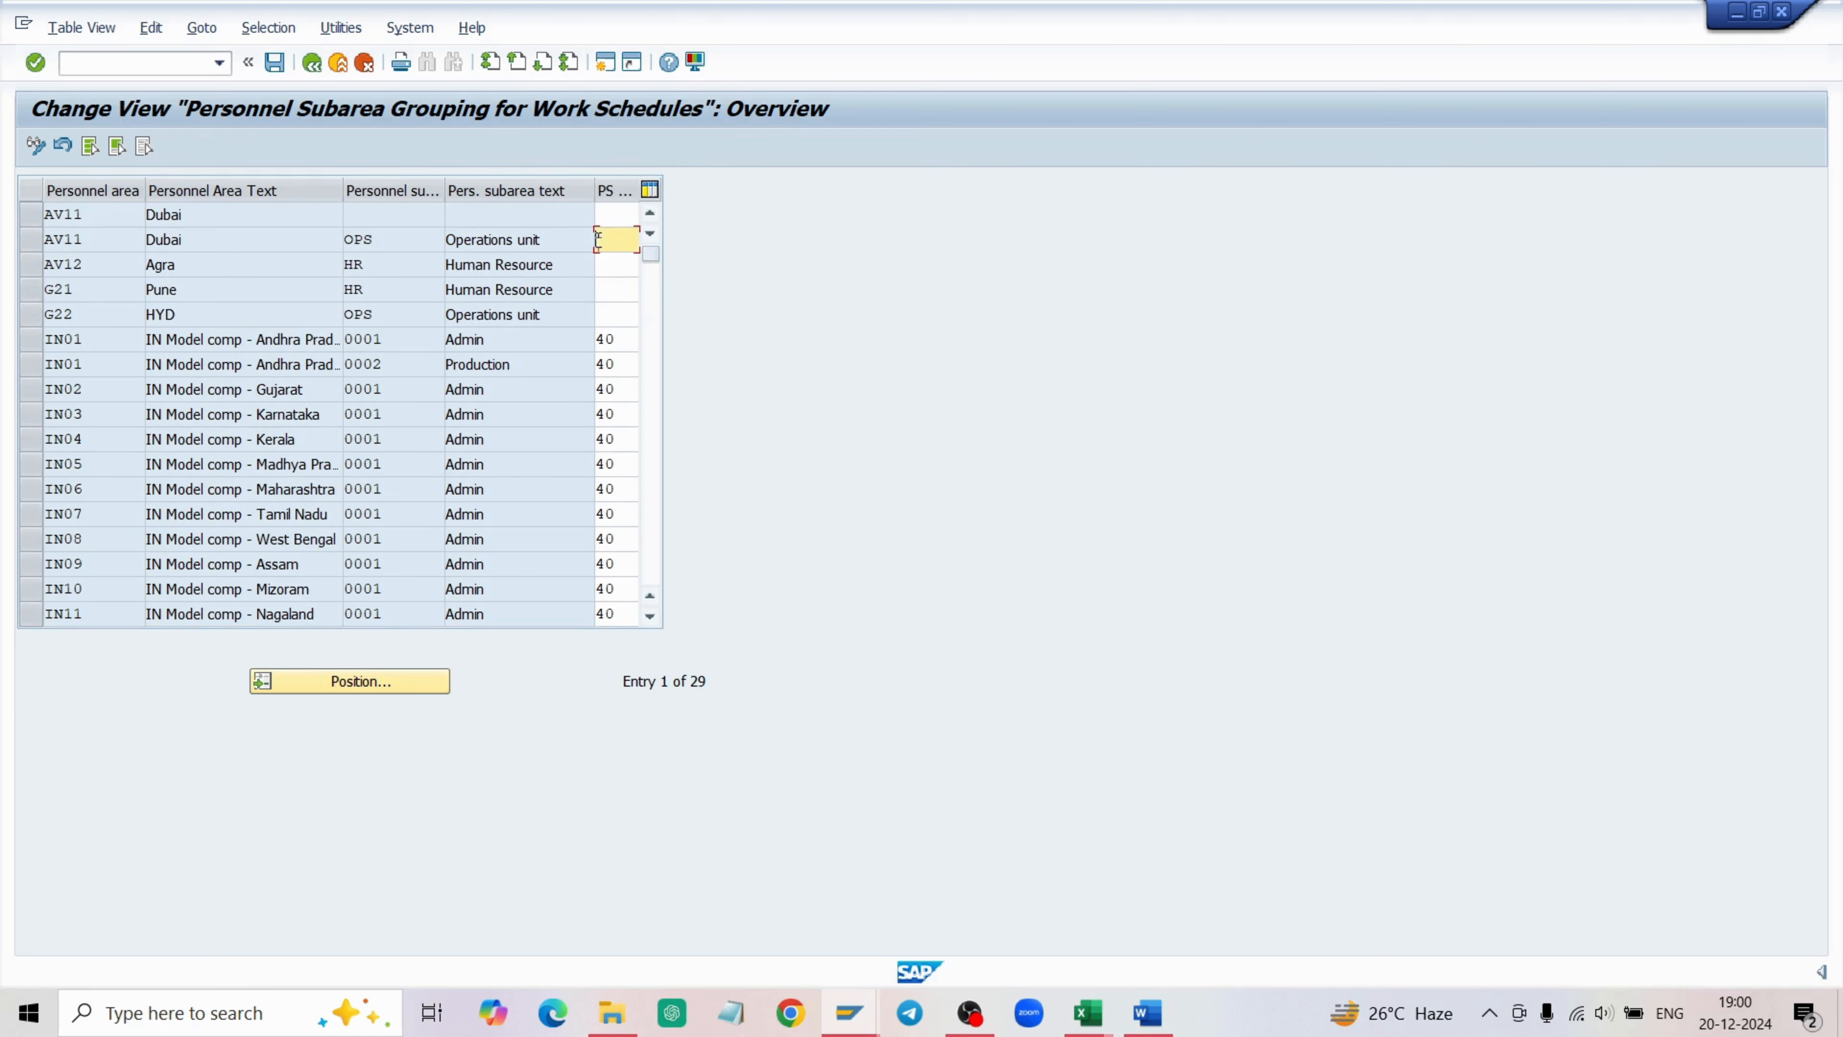
pyautogui.write('0')
pyautogui.press('Tab')
pyautogui.write('40')
pyautogui.click(274, 64)
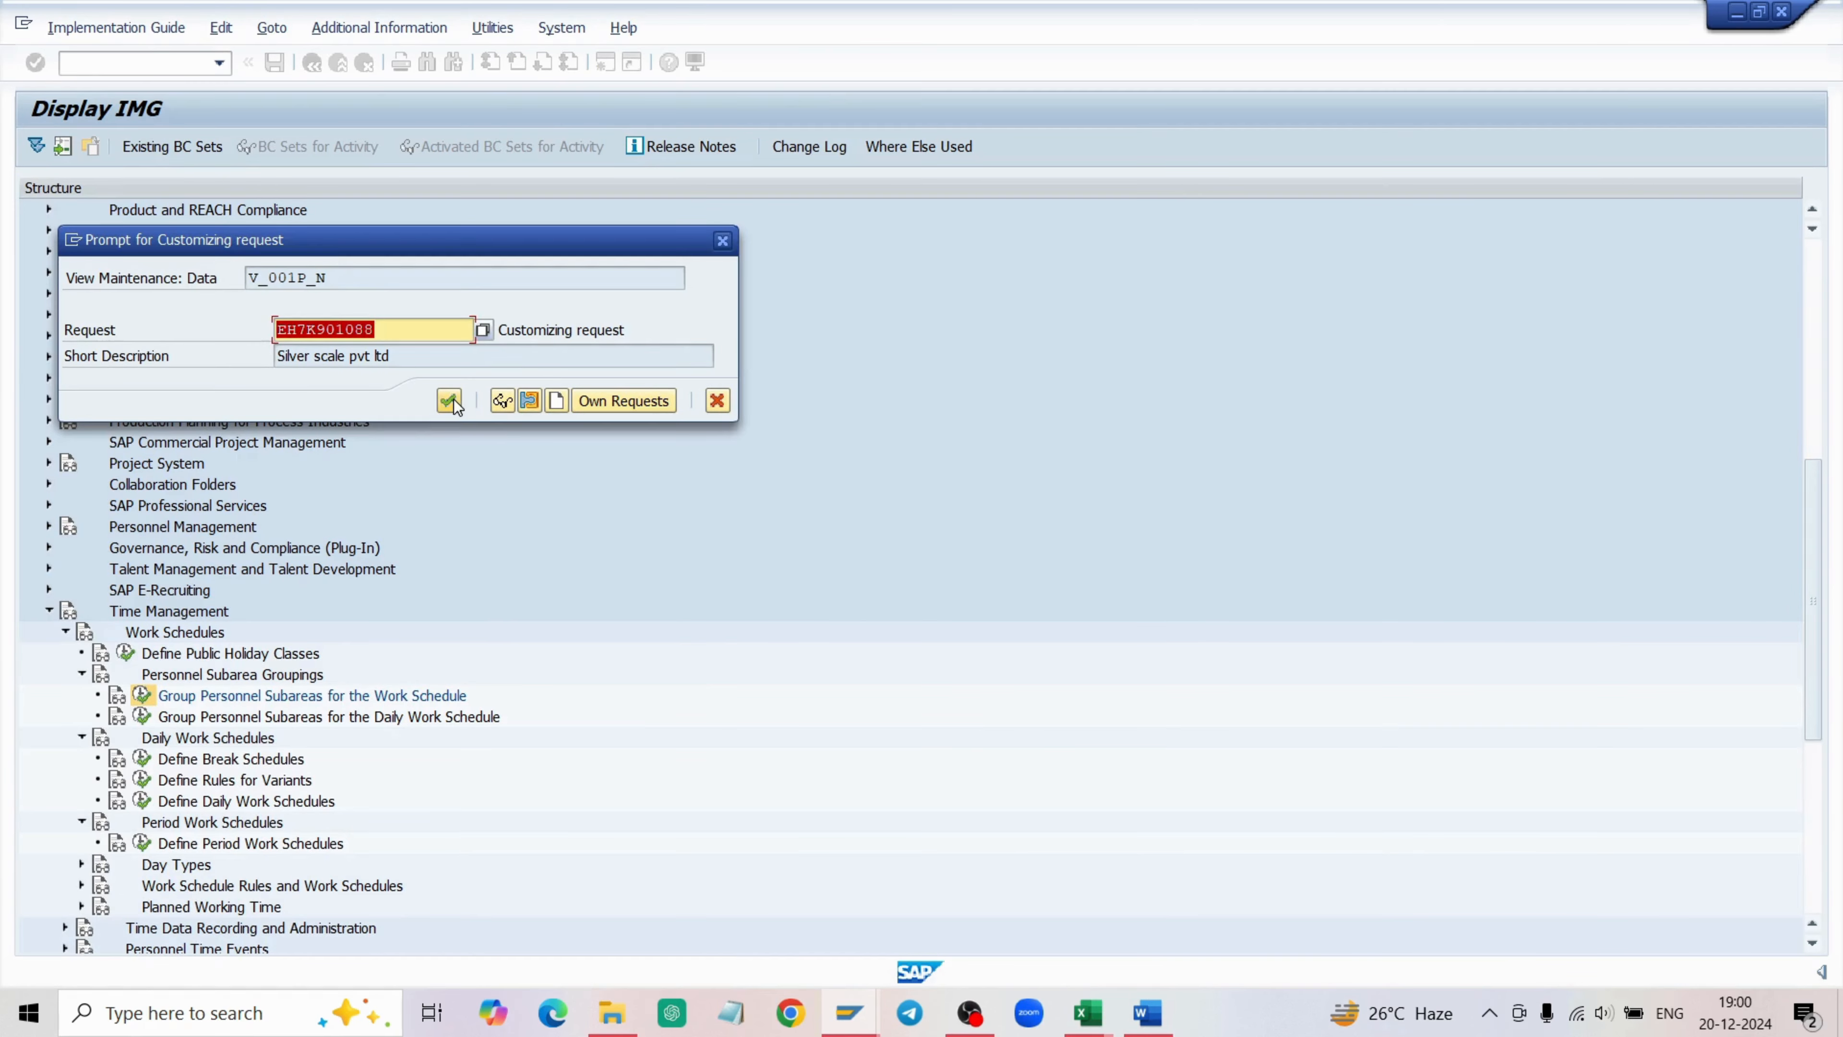
pyautogui.click(450, 400)
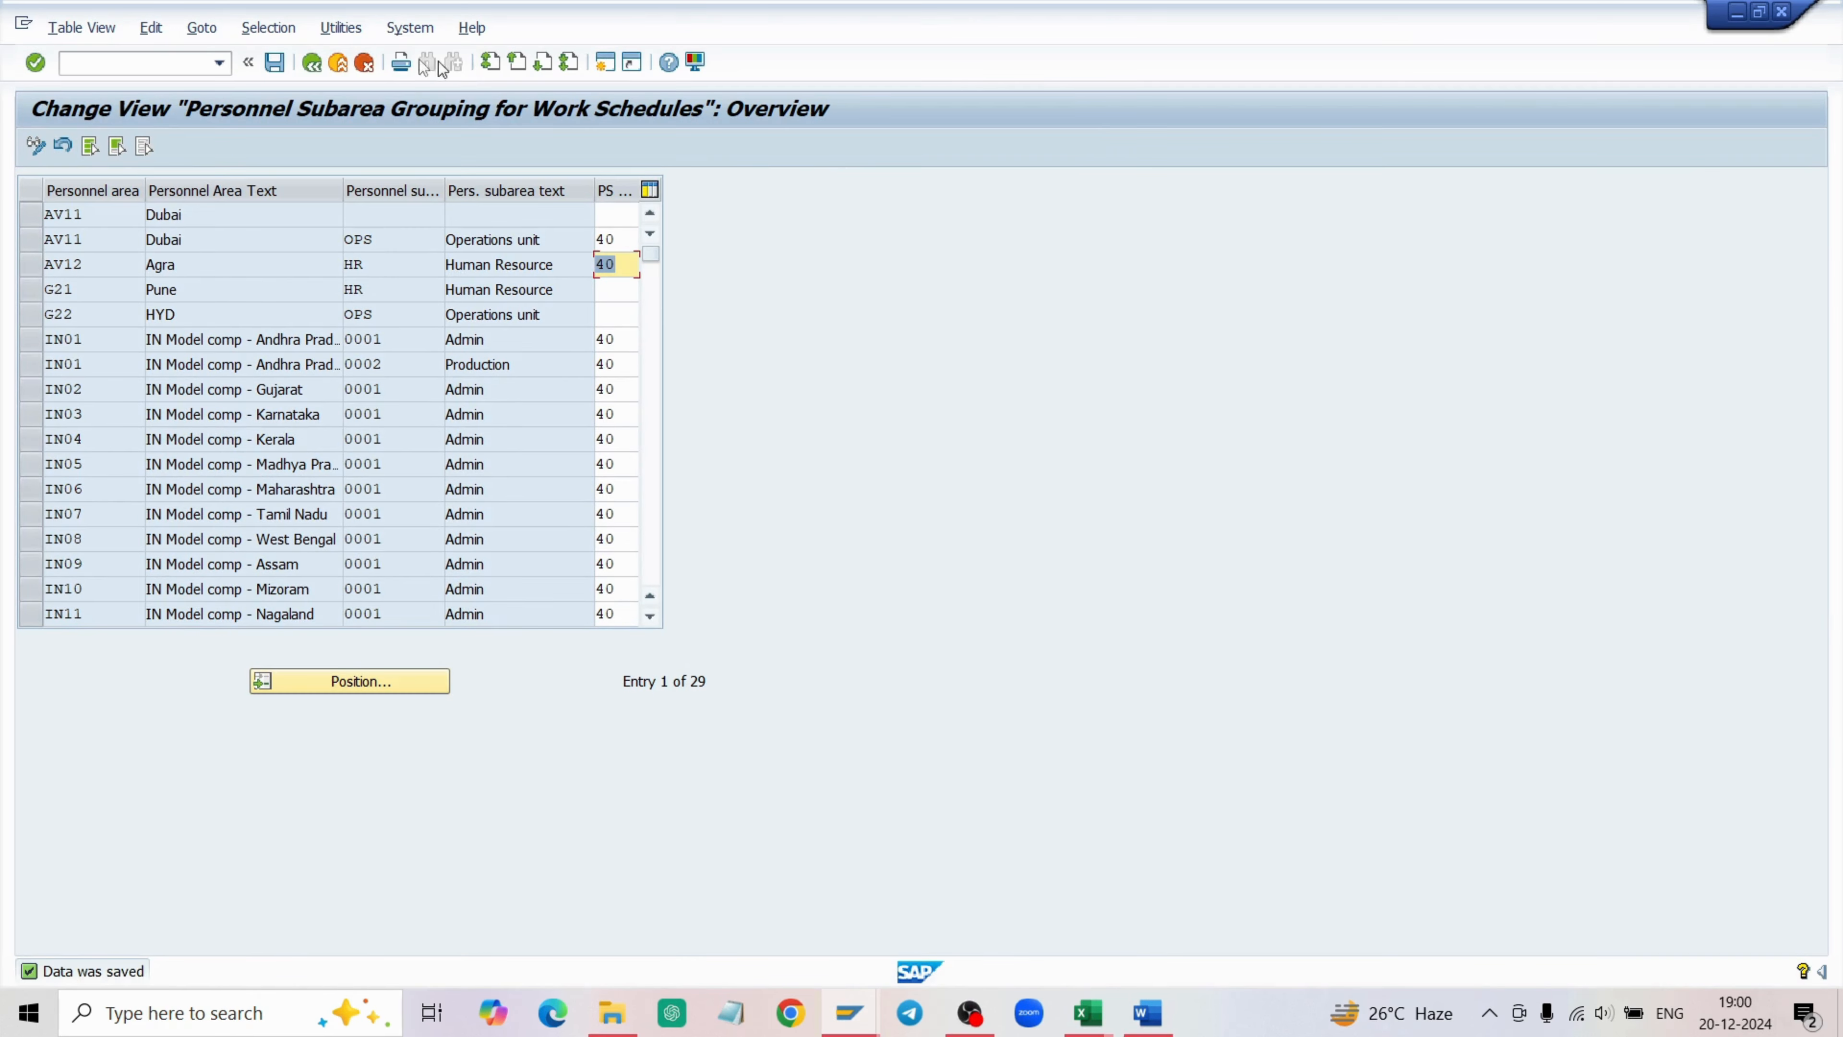
pyautogui.click(312, 63)
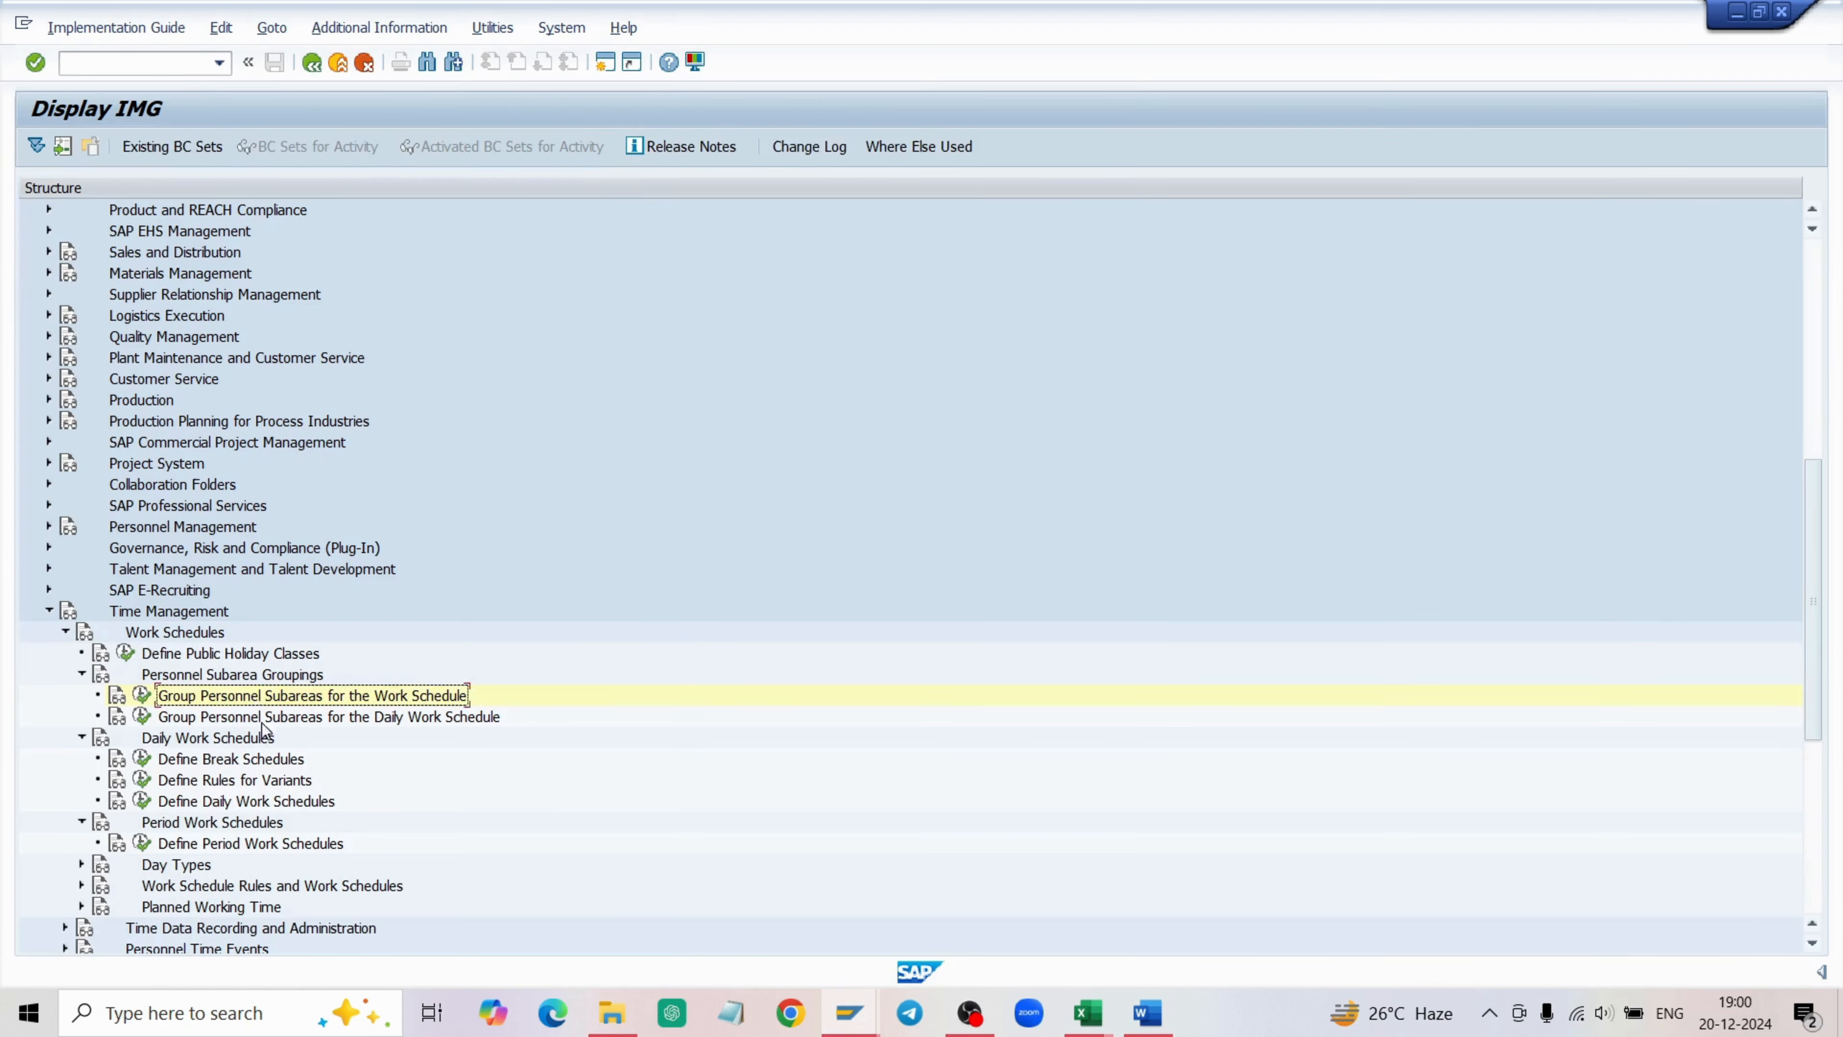
# Open the grouping of personnel subareas for the daily work schedule and review the existing PS to DWS grouping assignments.
pyautogui.click(142, 717)
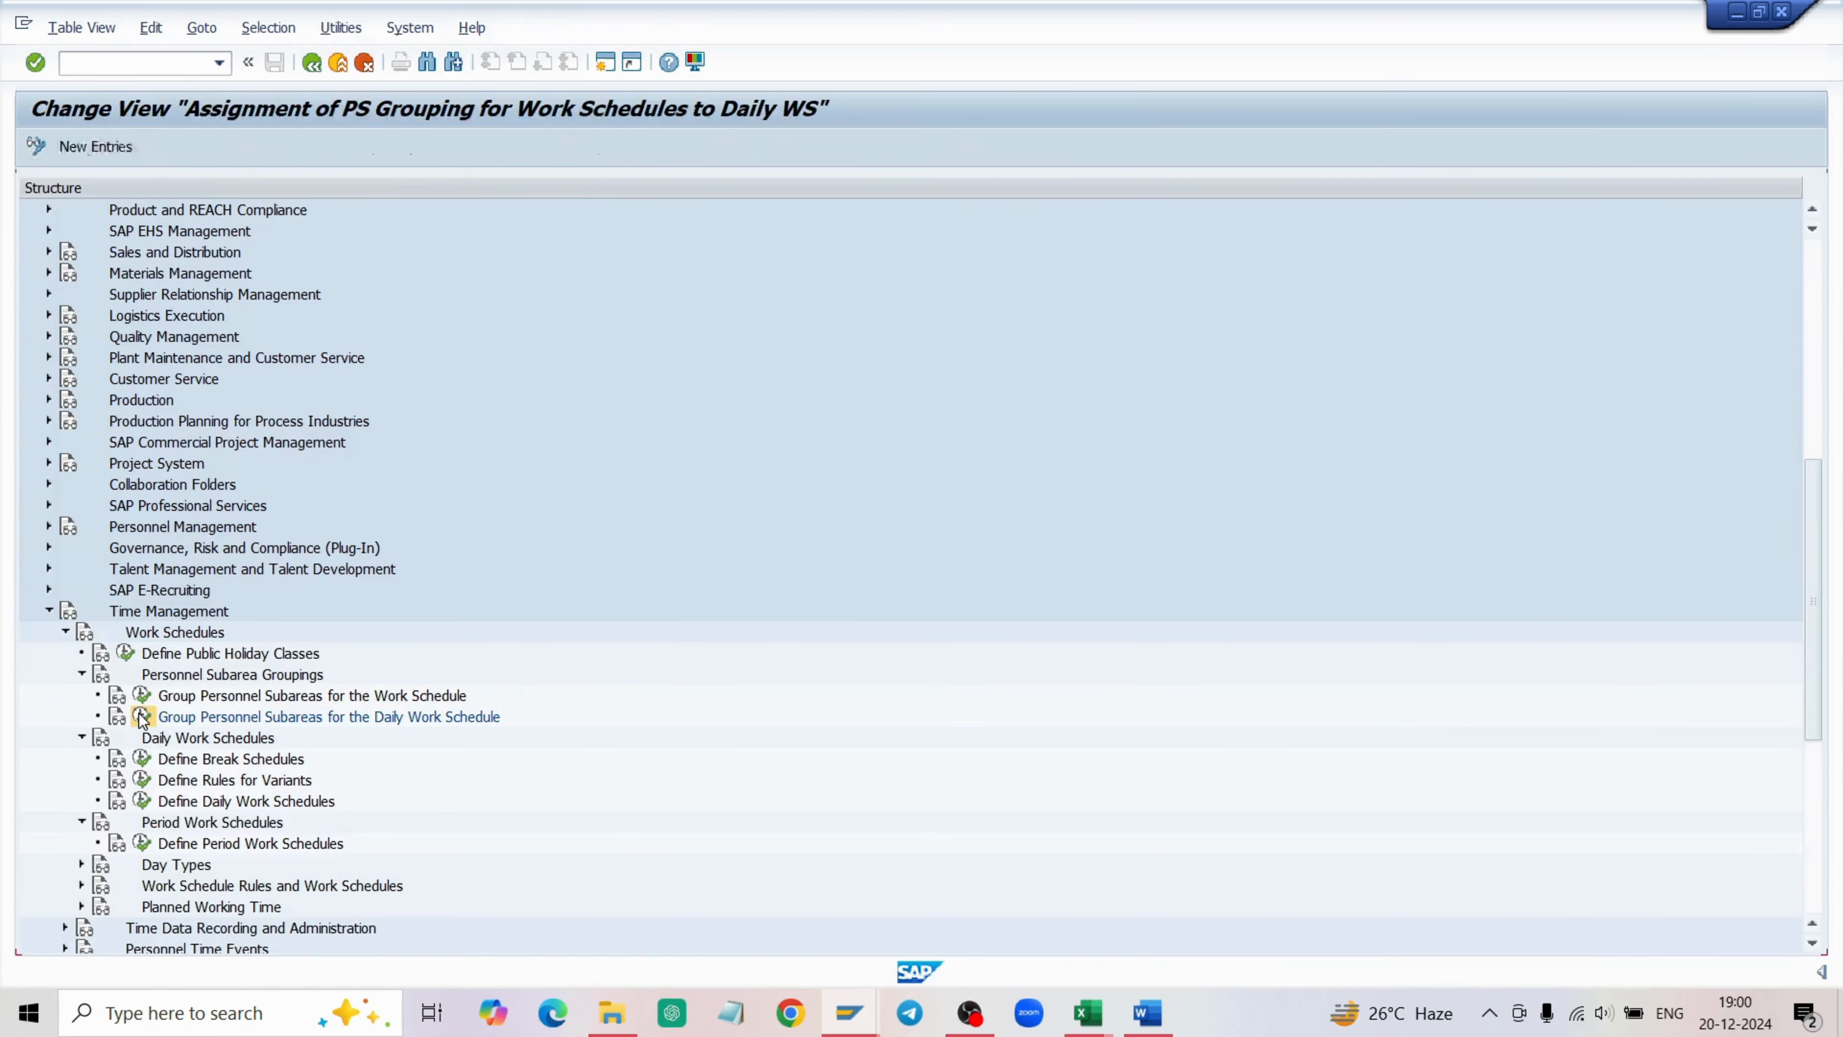
pyautogui.scroll(-3, 484, 383)
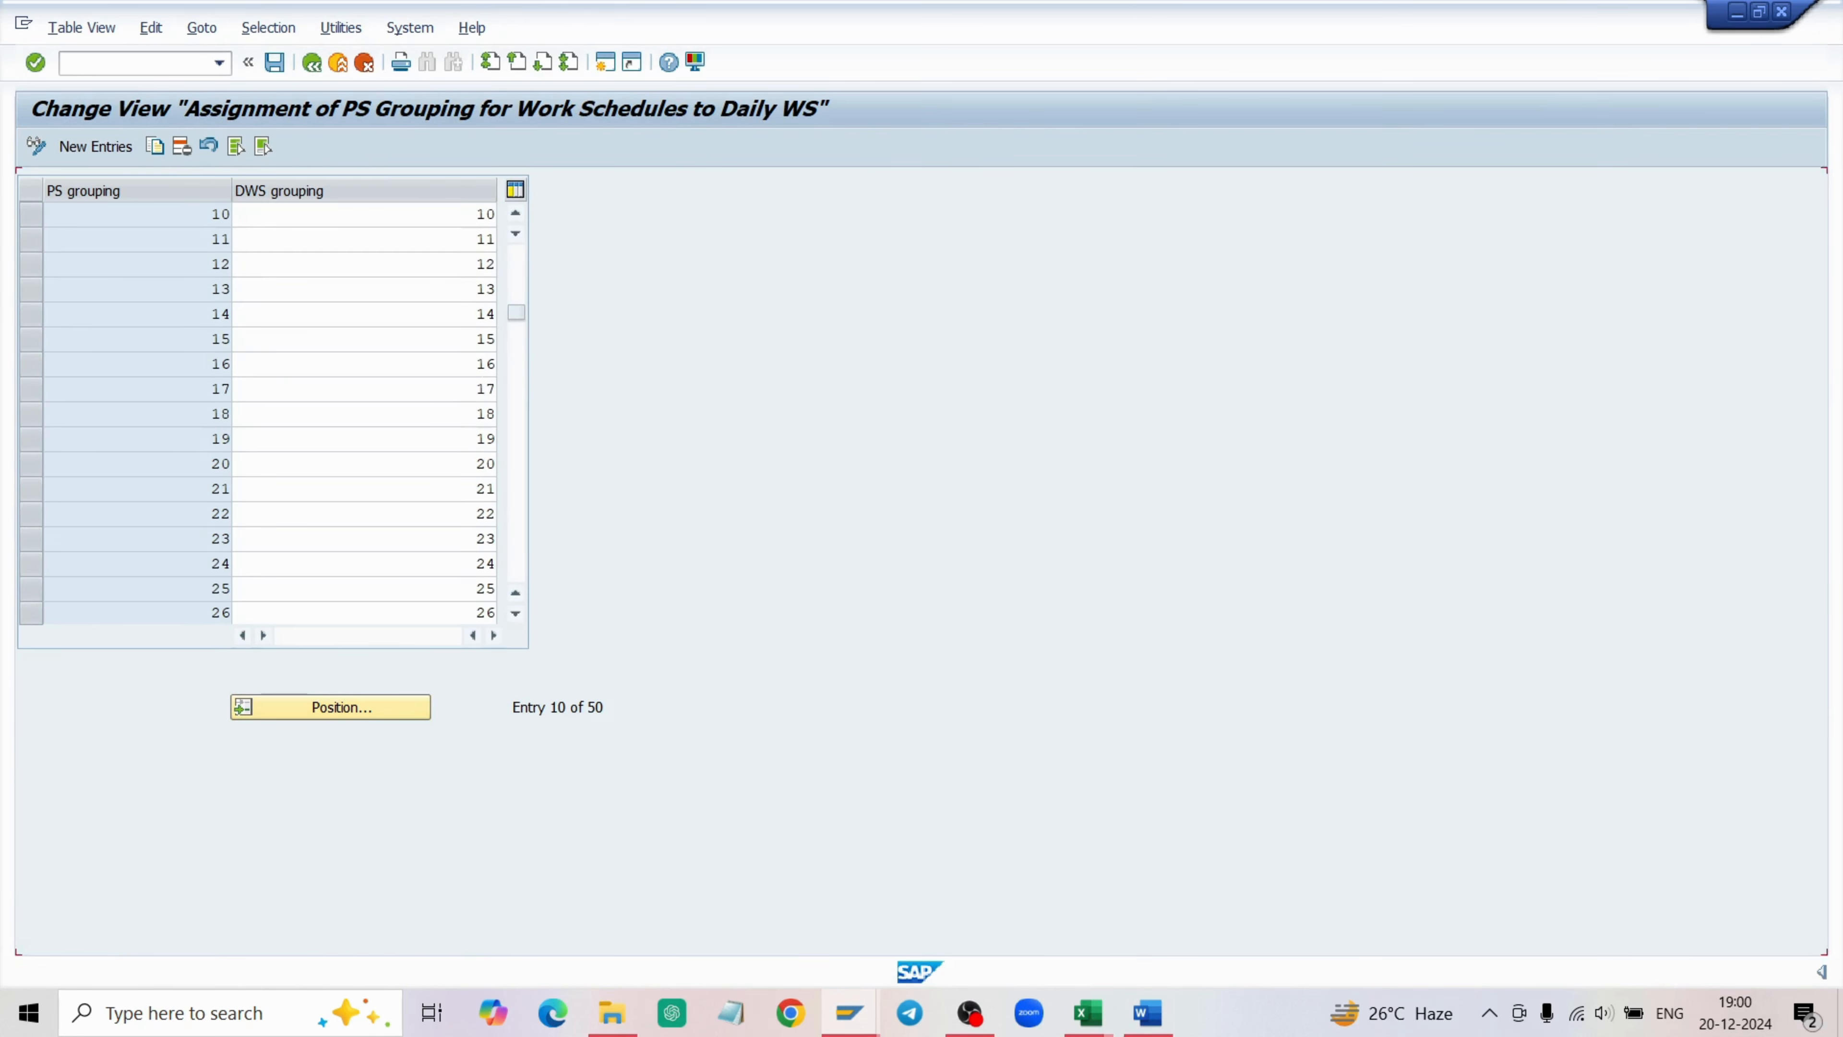
pyautogui.scroll(-4, 162, 176)
# Try to add an entry assigning PS grouping 40 to DWS grouping 40, and discard it.
pyautogui.click(129, 149)
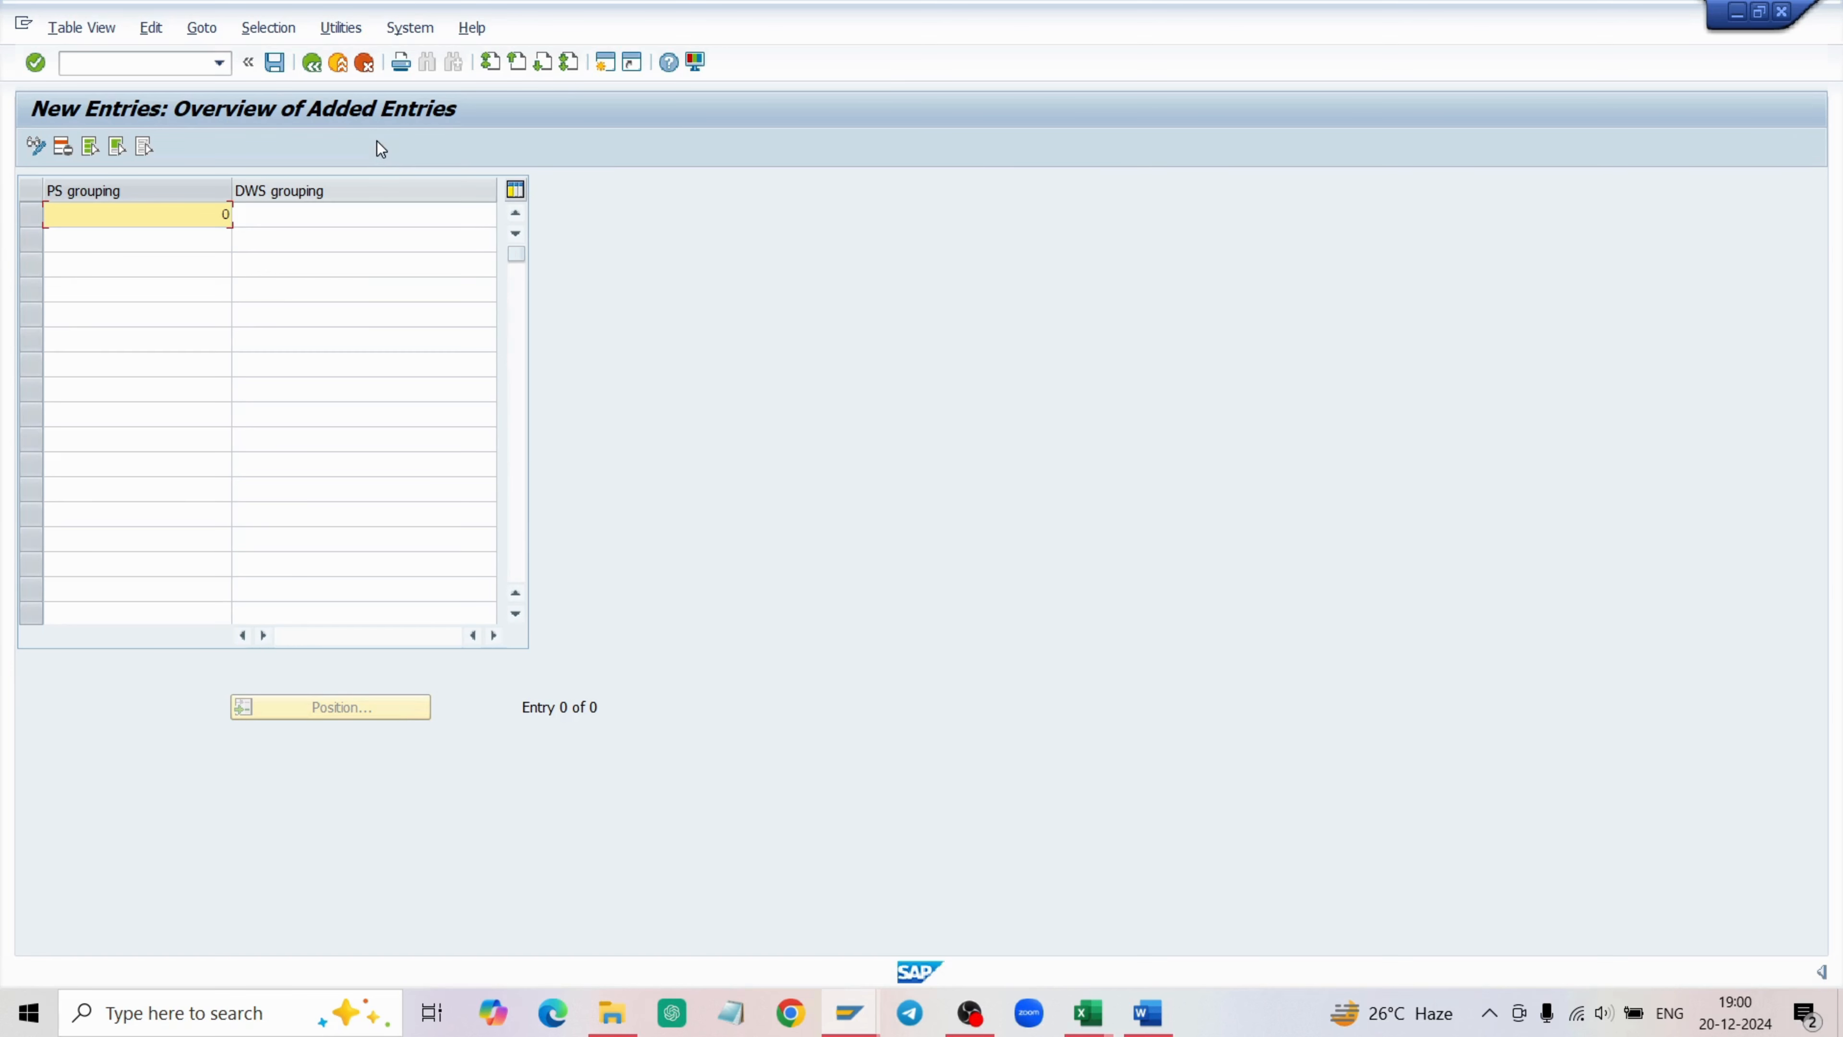
pyautogui.write('40')
pyautogui.click(340, 214)
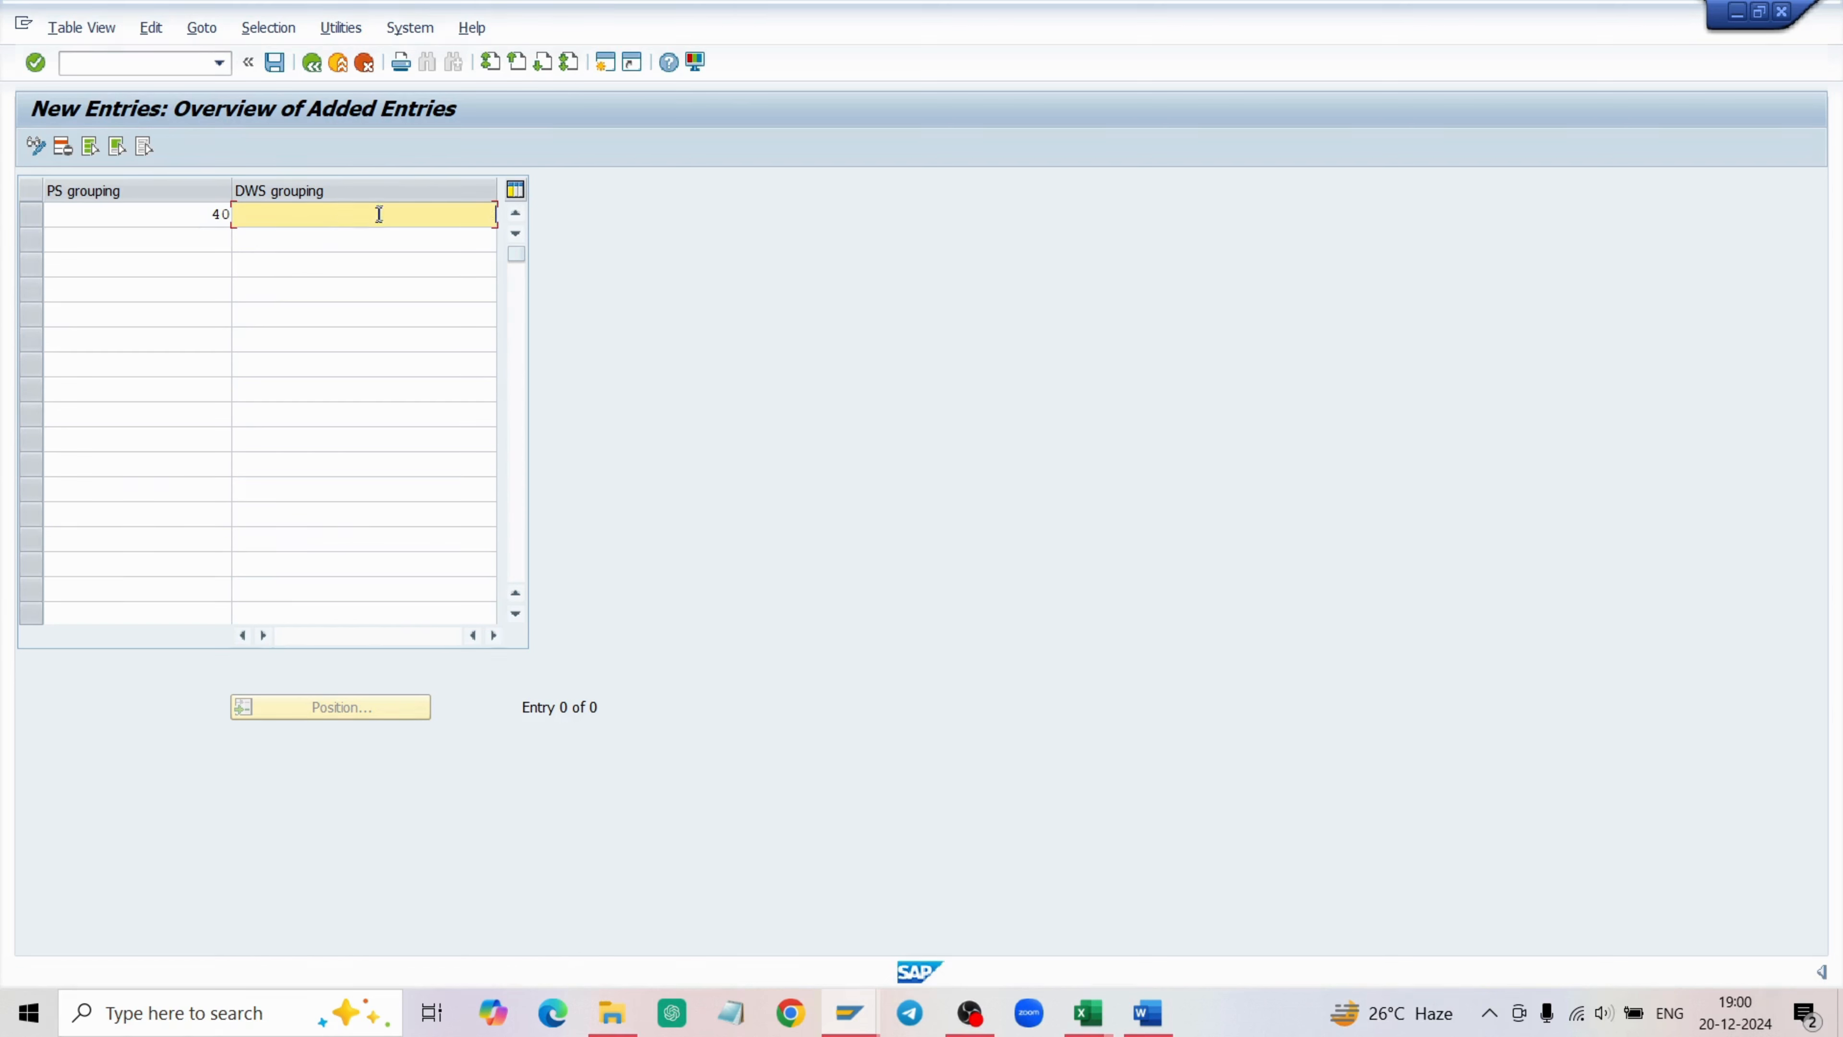
pyautogui.write('40')
pyautogui.click(276, 71)
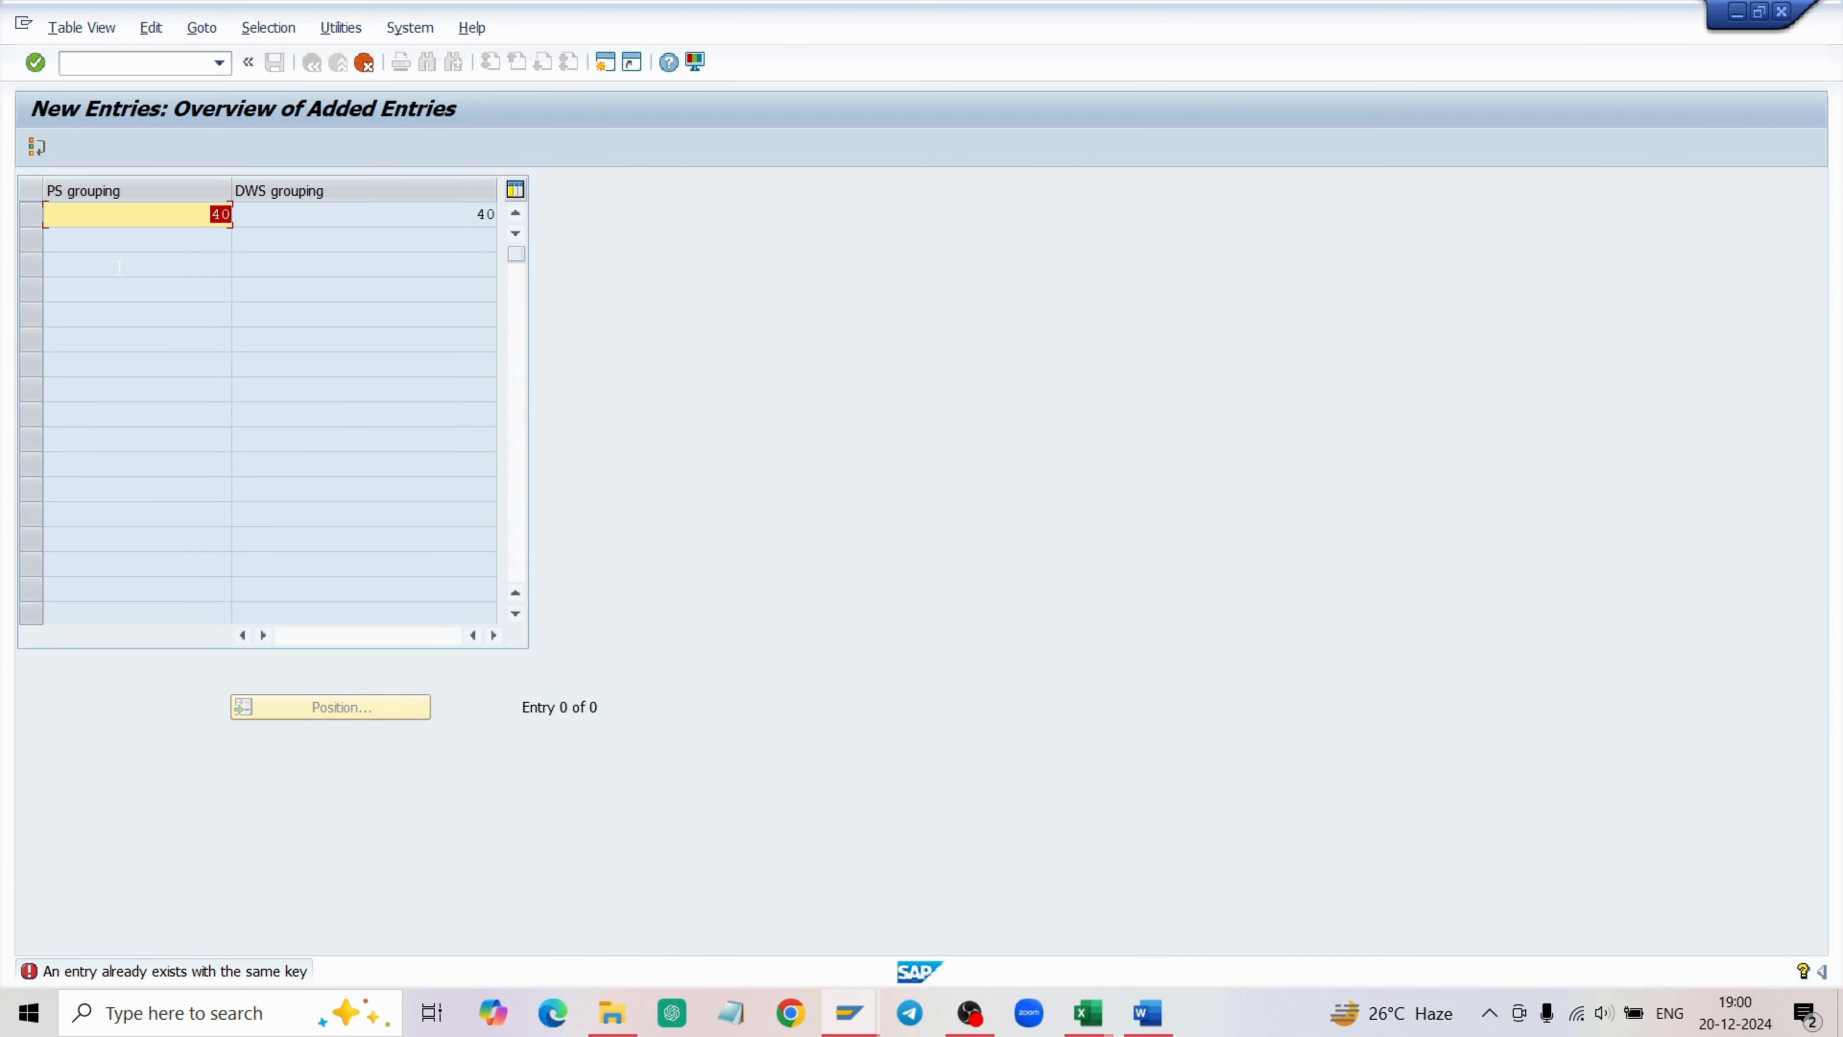
pyautogui.press('BackSpace')
pyautogui.press('Escape')
pyautogui.click(364, 63)
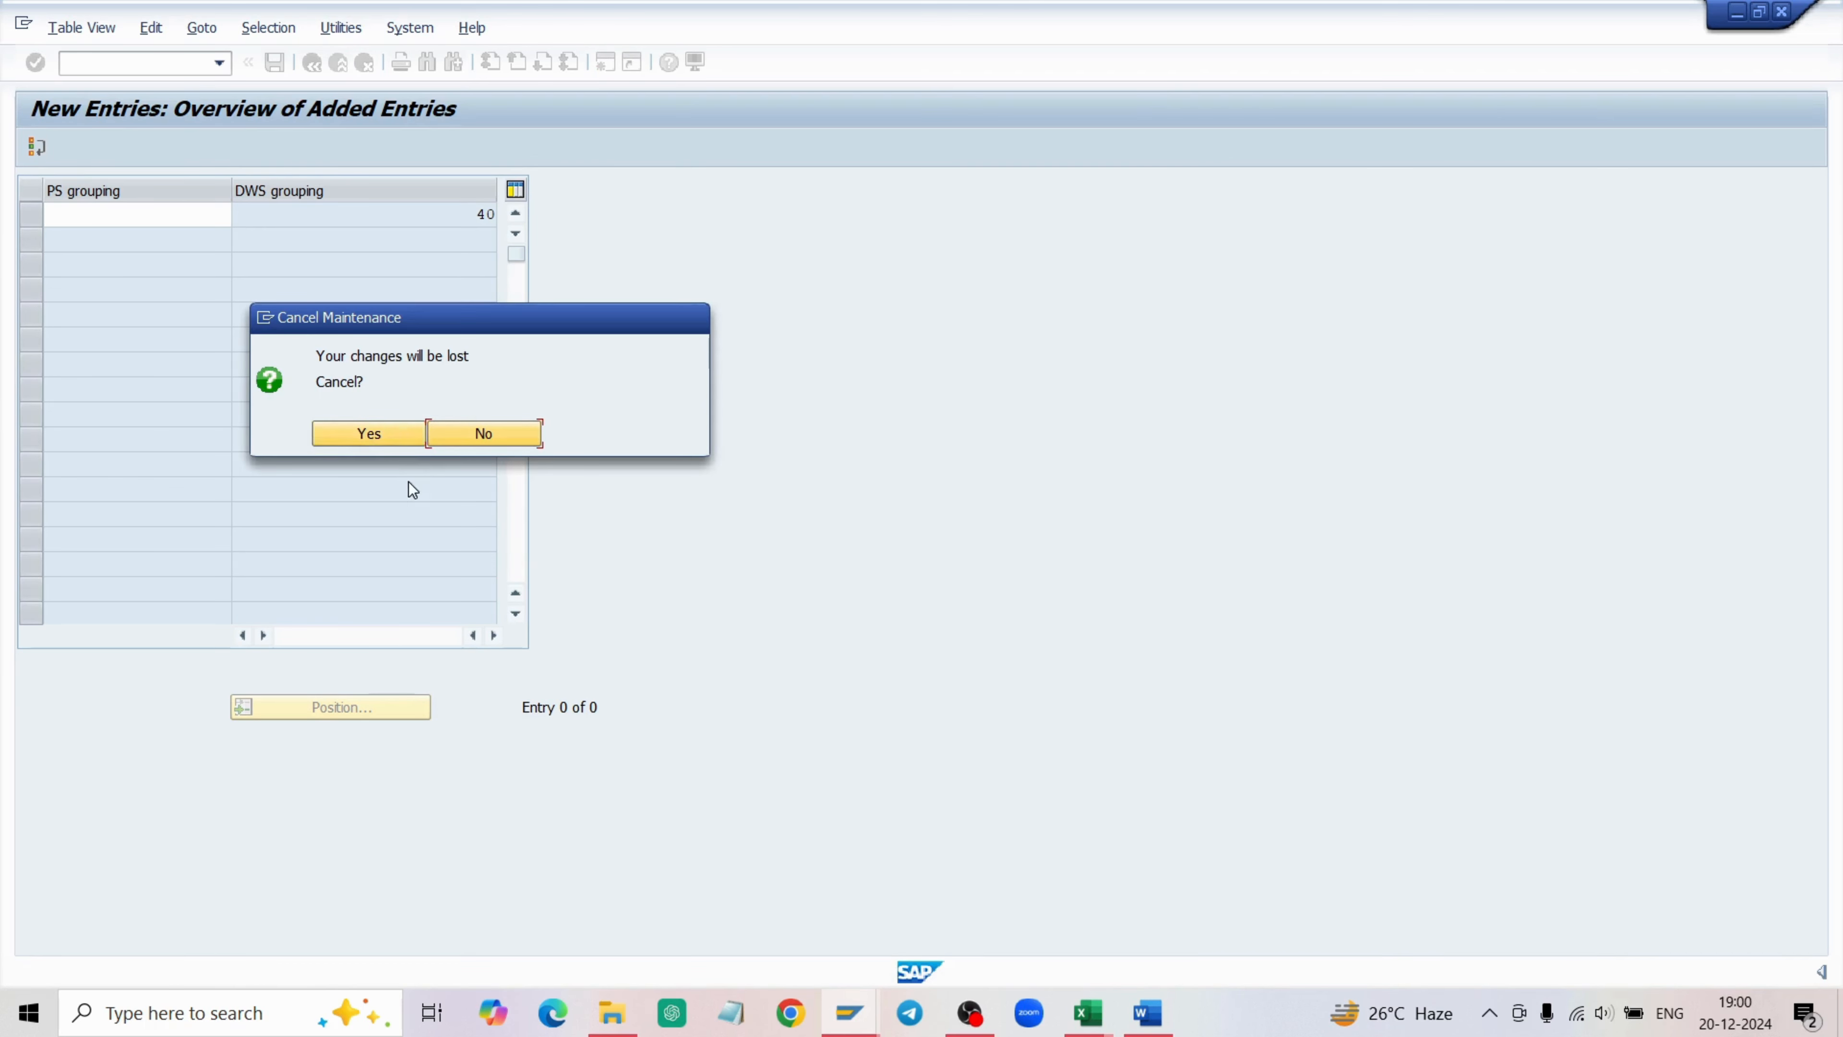
pyautogui.click(401, 433)
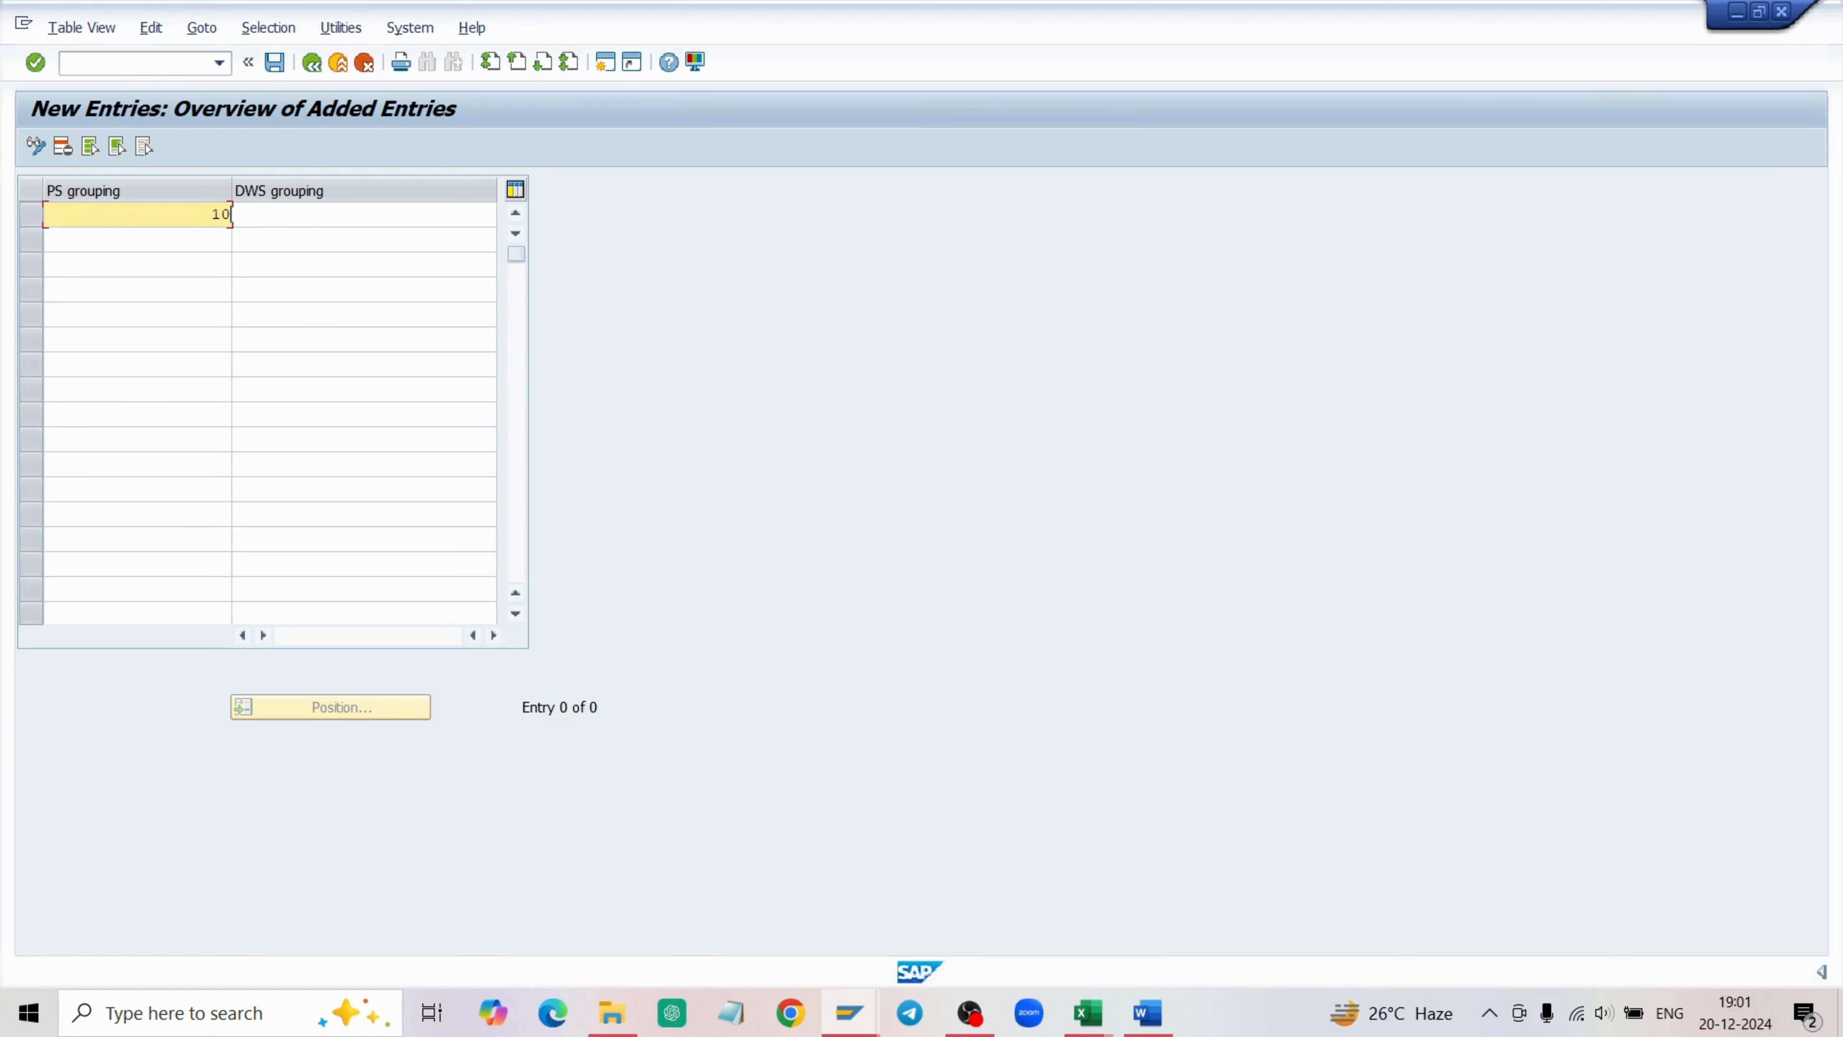
# Try to add an entry assigning PS grouping 10 to DWS grouping 40, discard it and return to the assignment list.
pyautogui.press('Tab')
pyautogui.write('4')
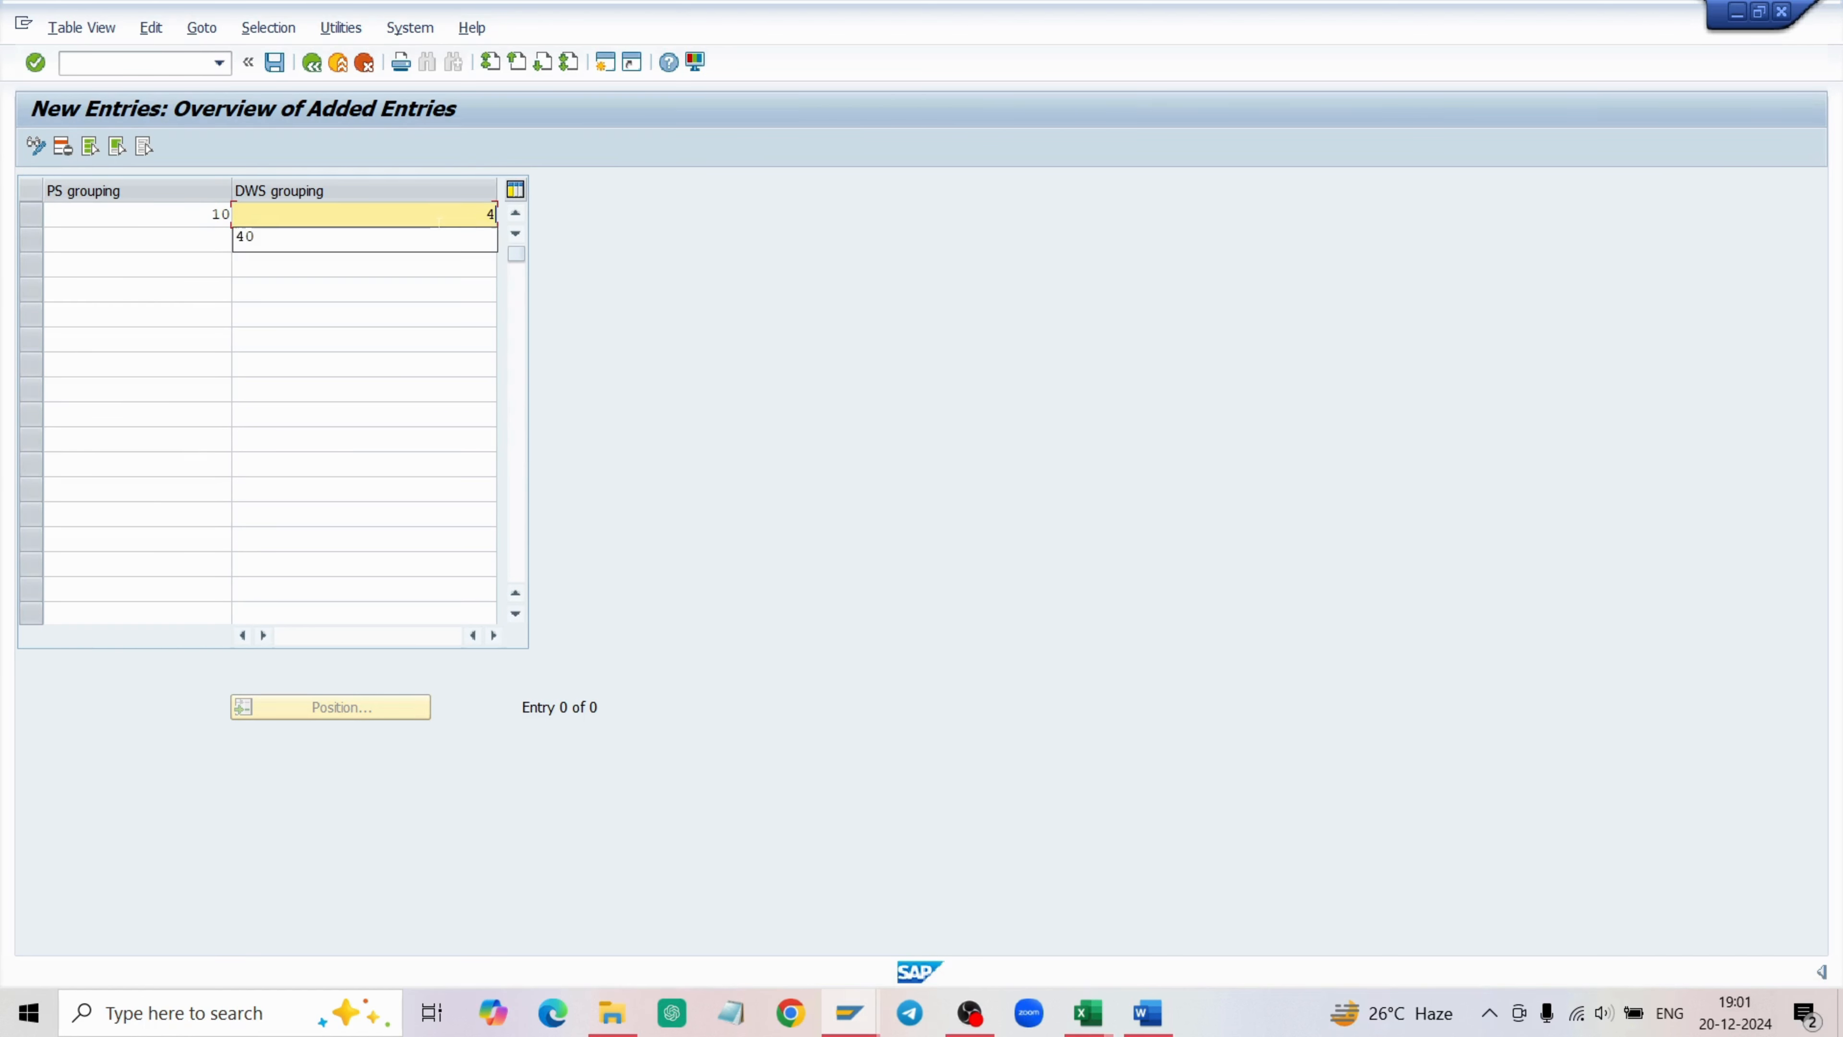
pyautogui.write('0')
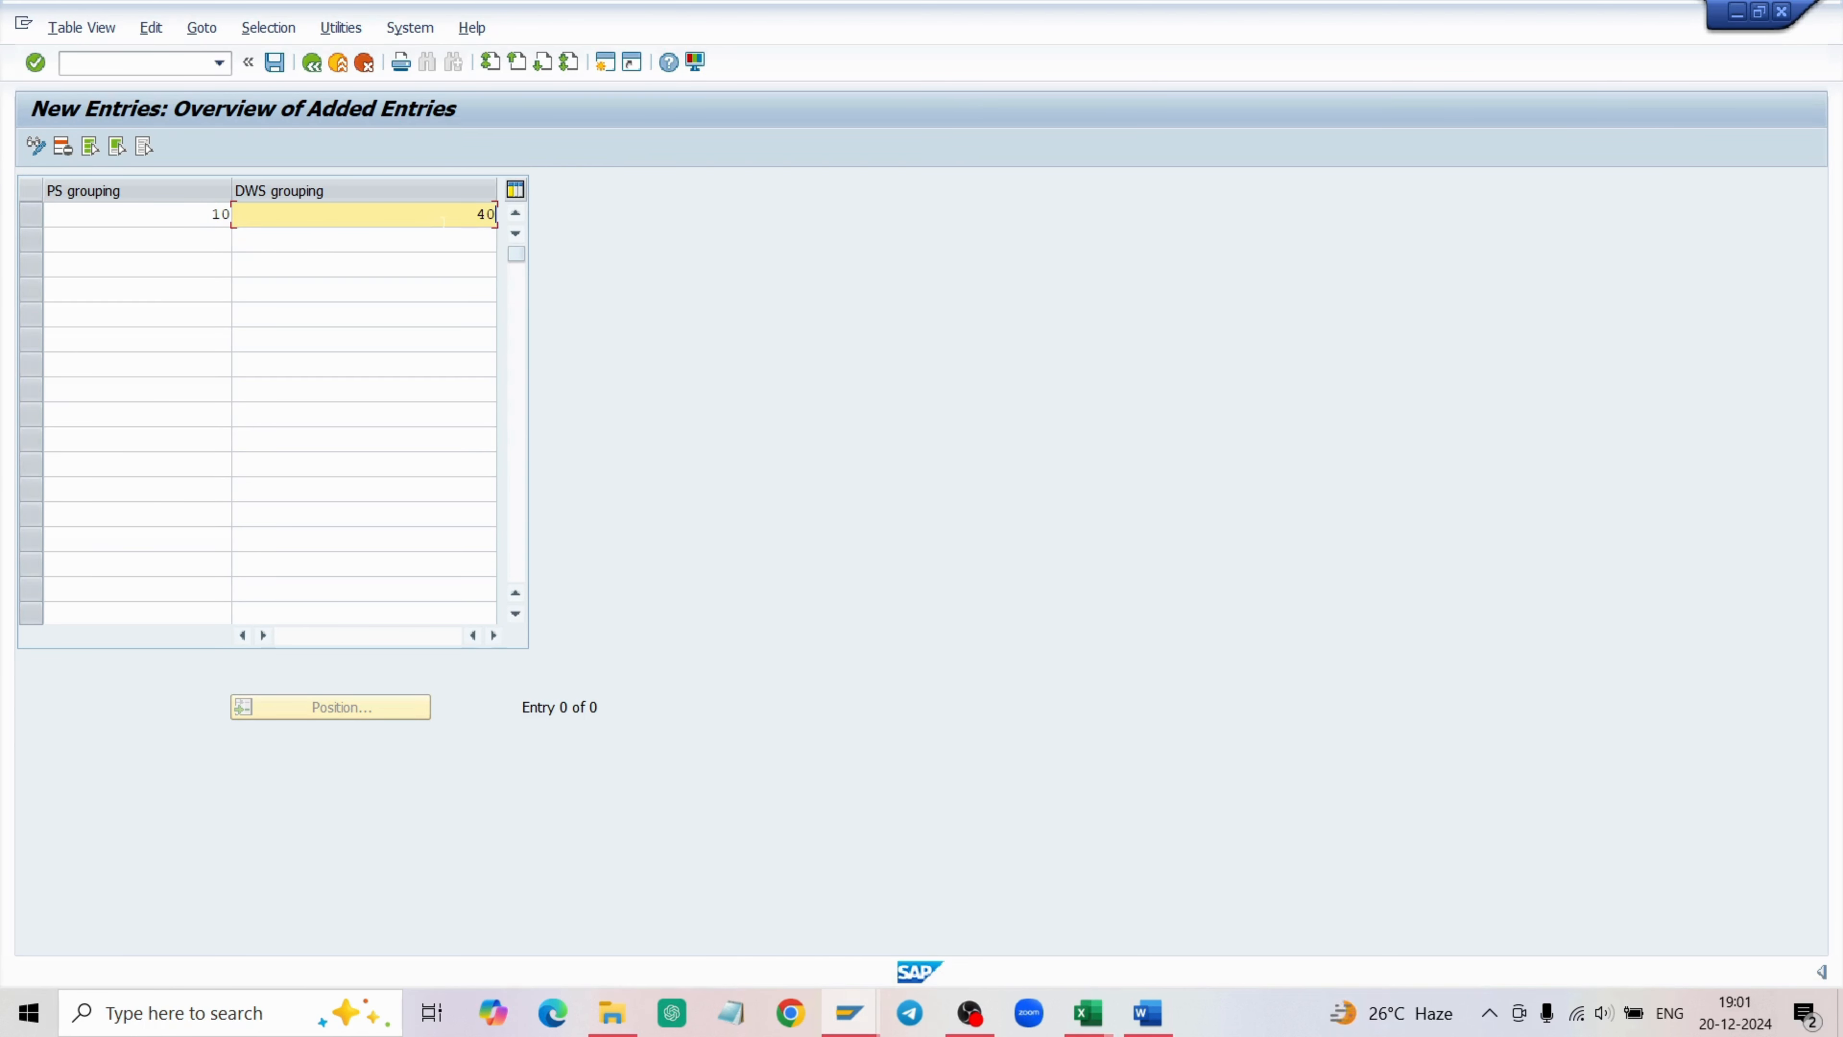
pyautogui.click(280, 62)
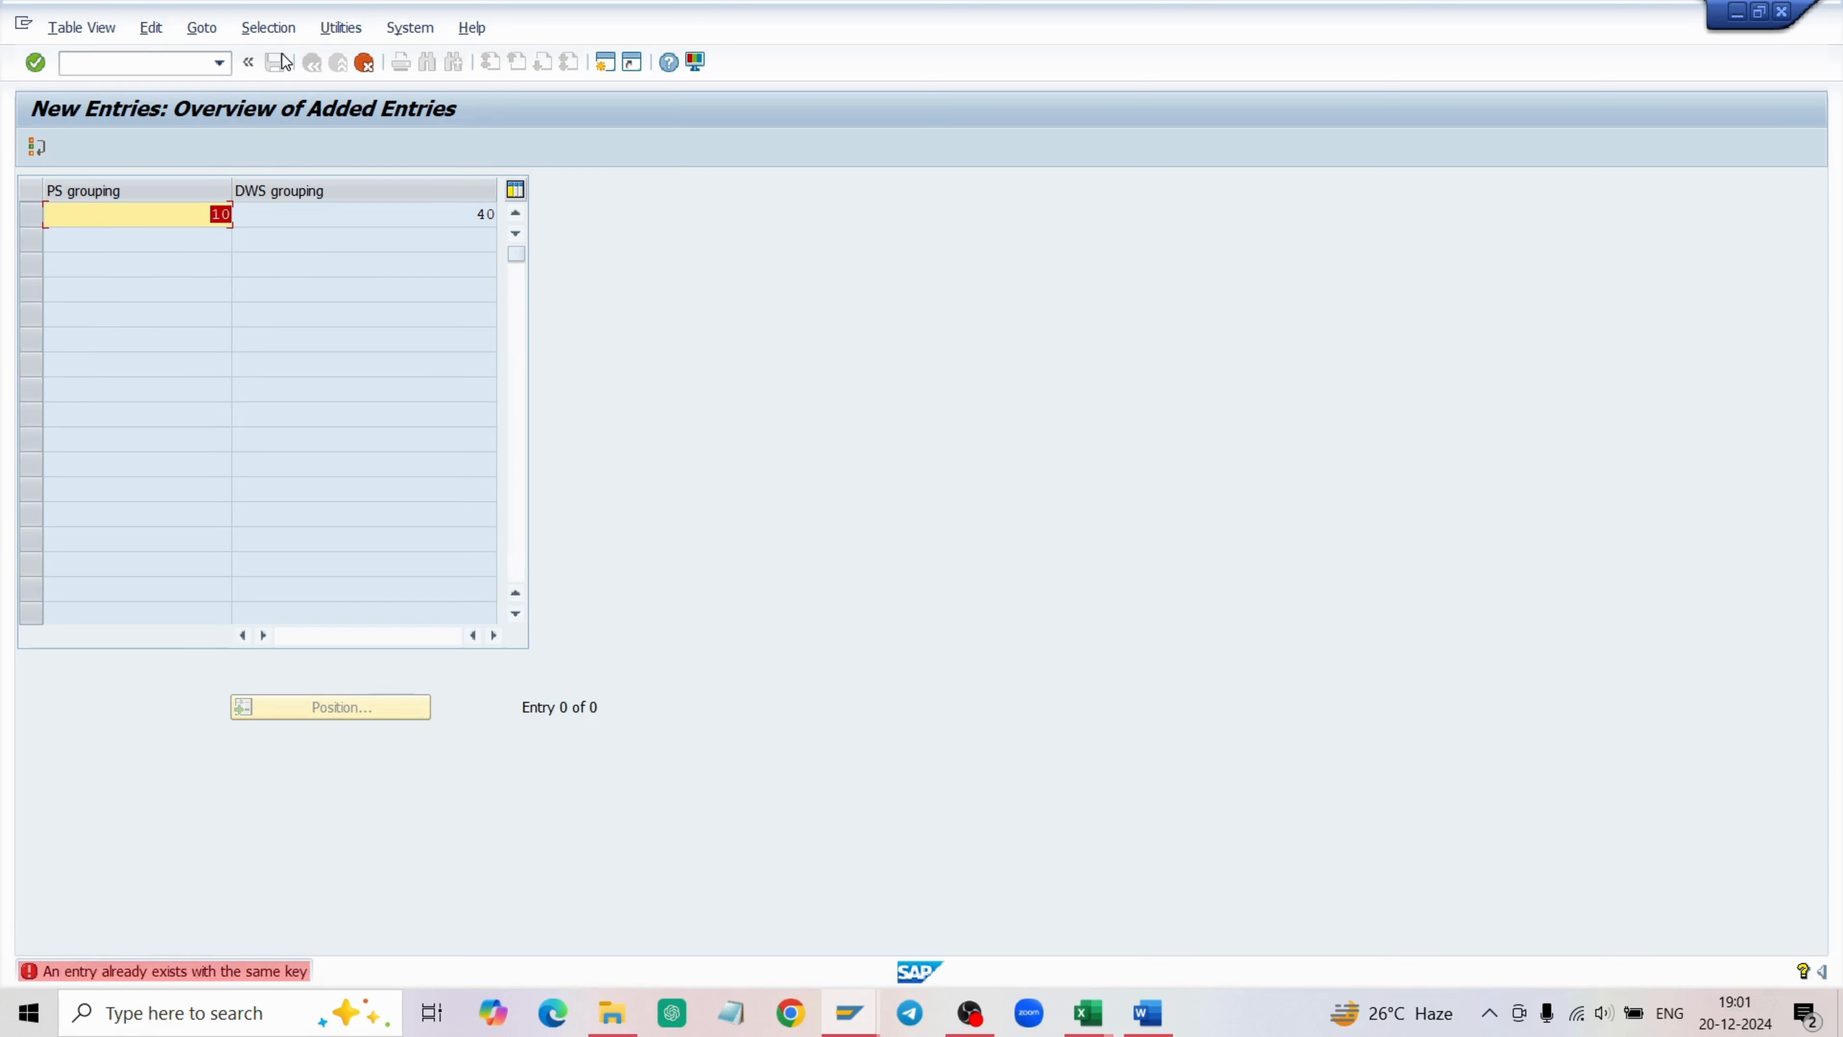
pyautogui.click(365, 62)
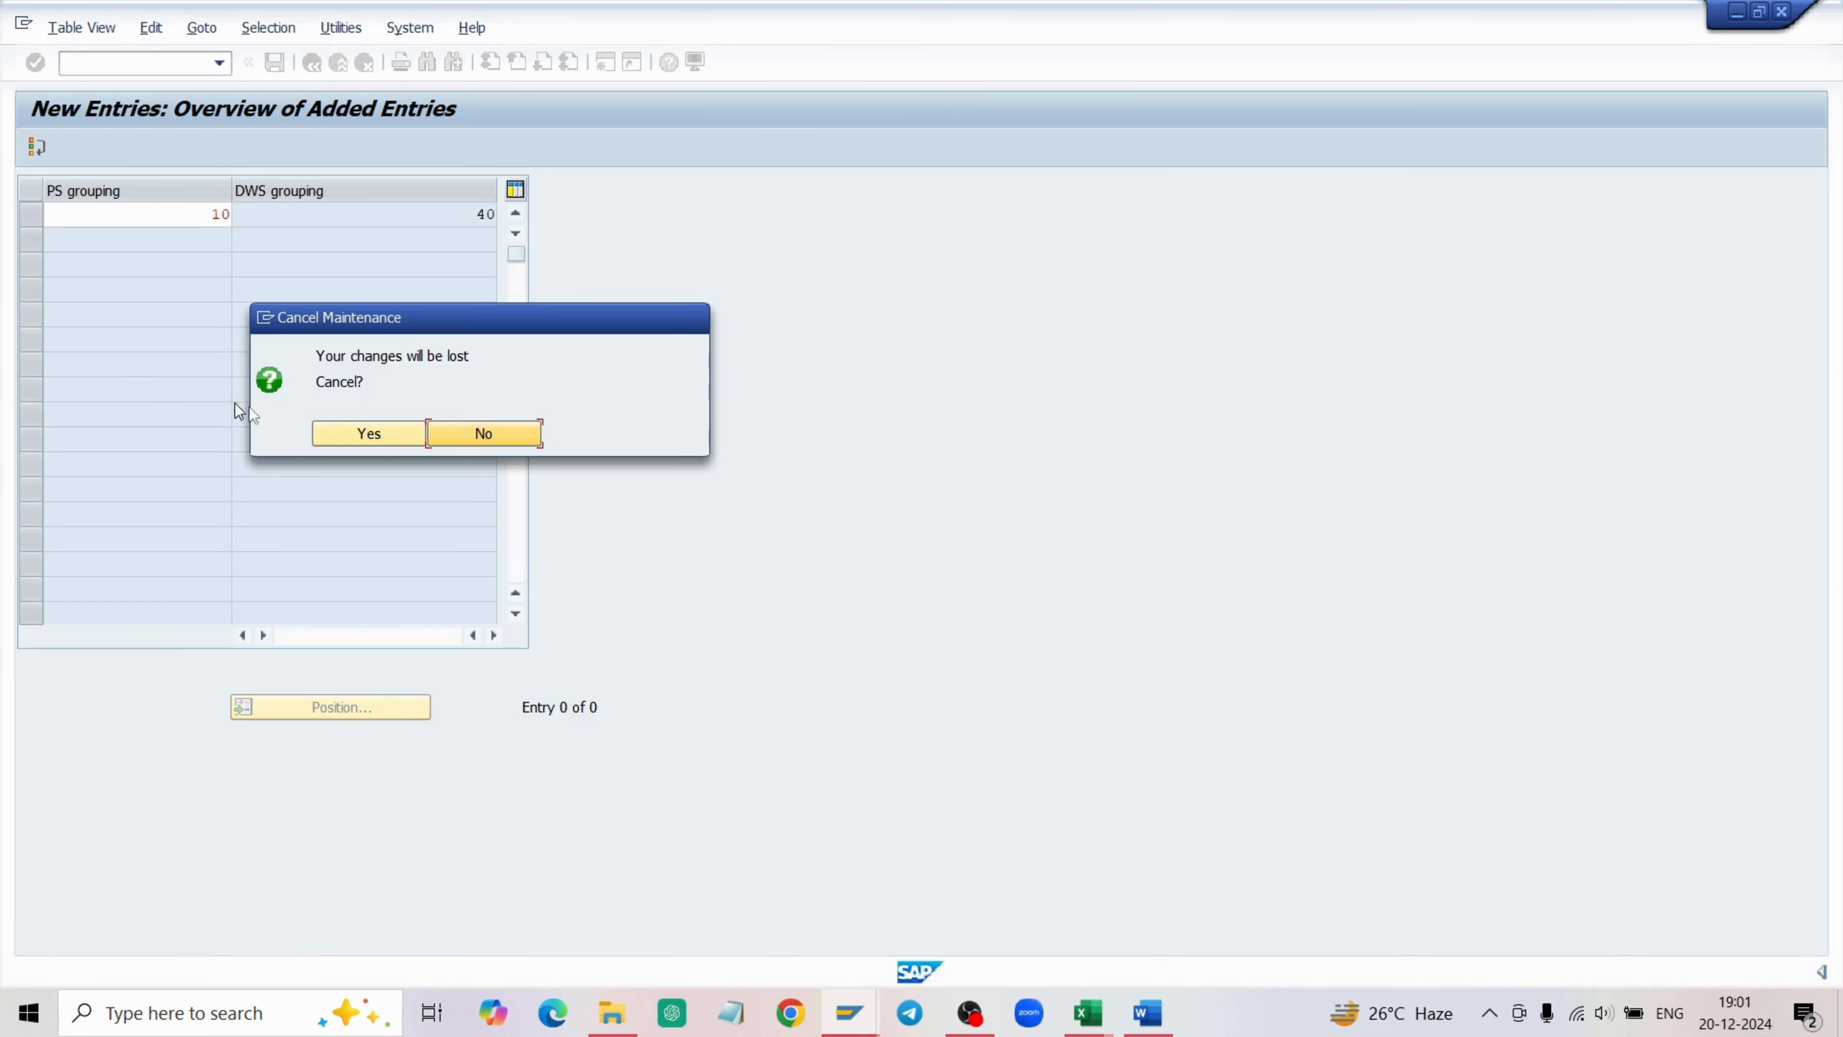
pyautogui.click(367, 434)
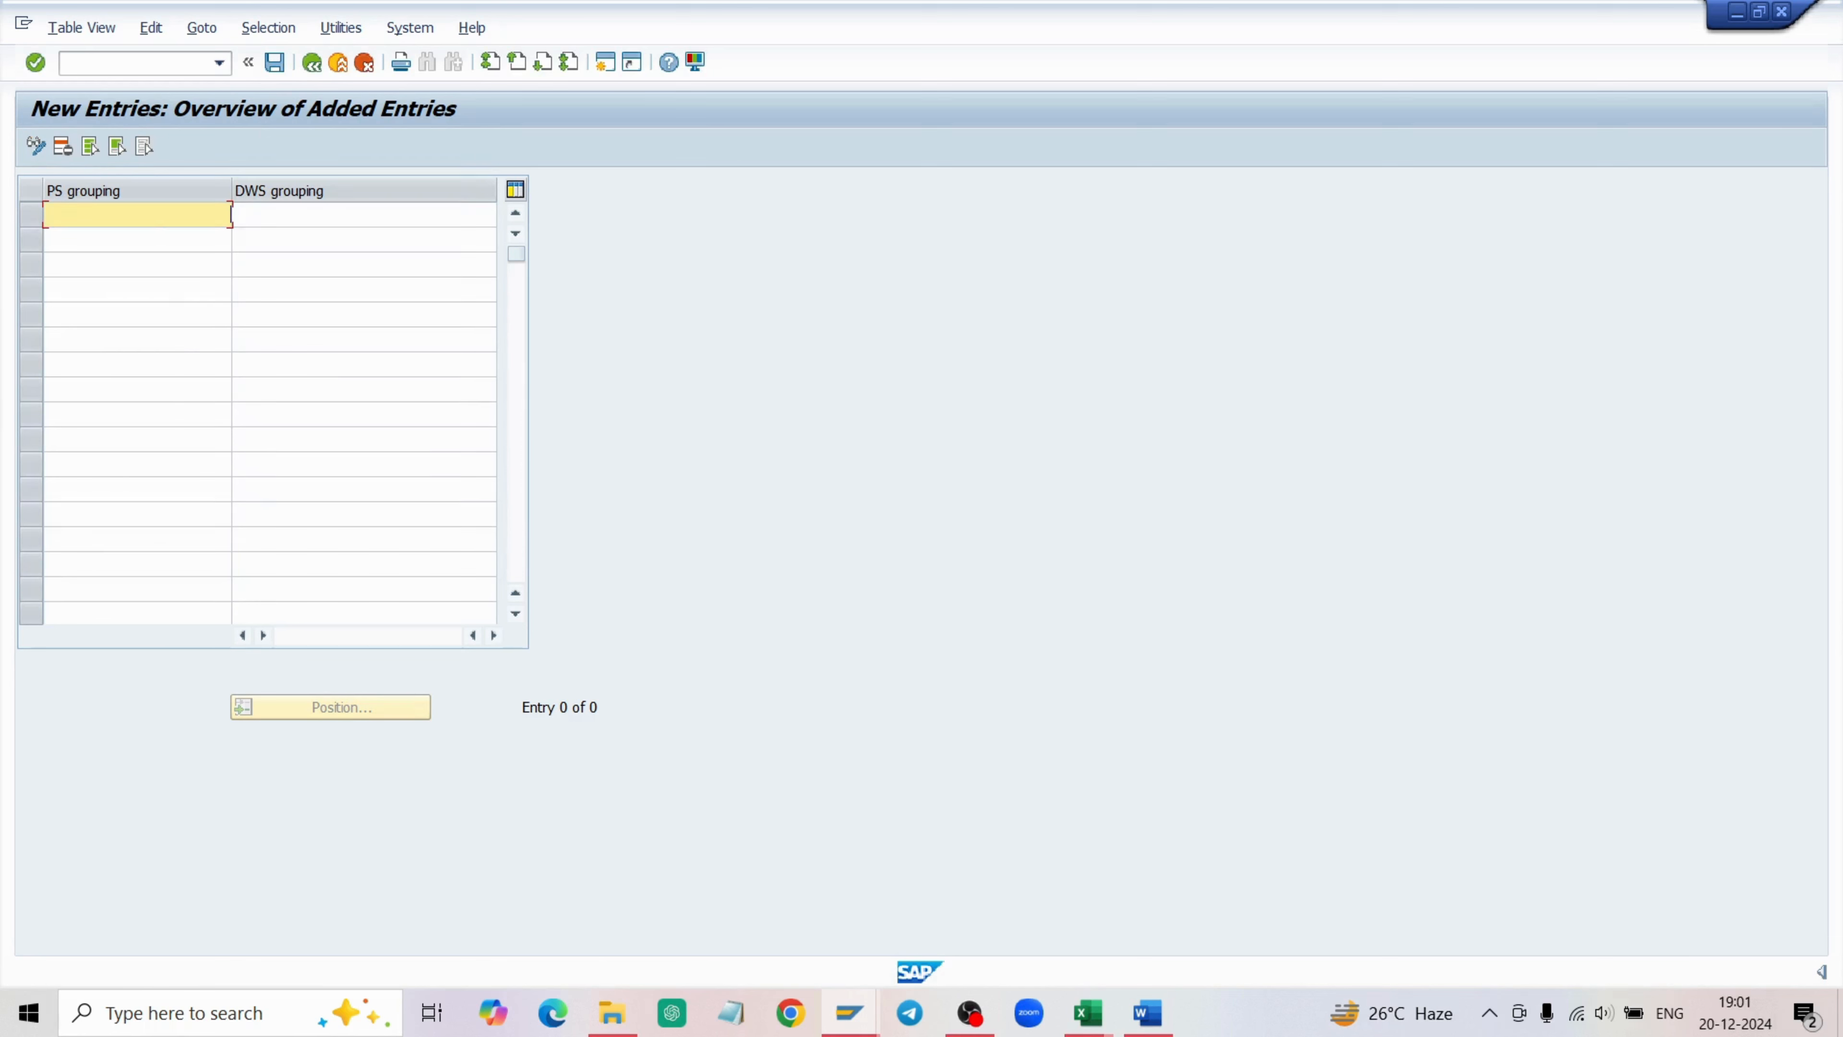
pyautogui.click(312, 62)
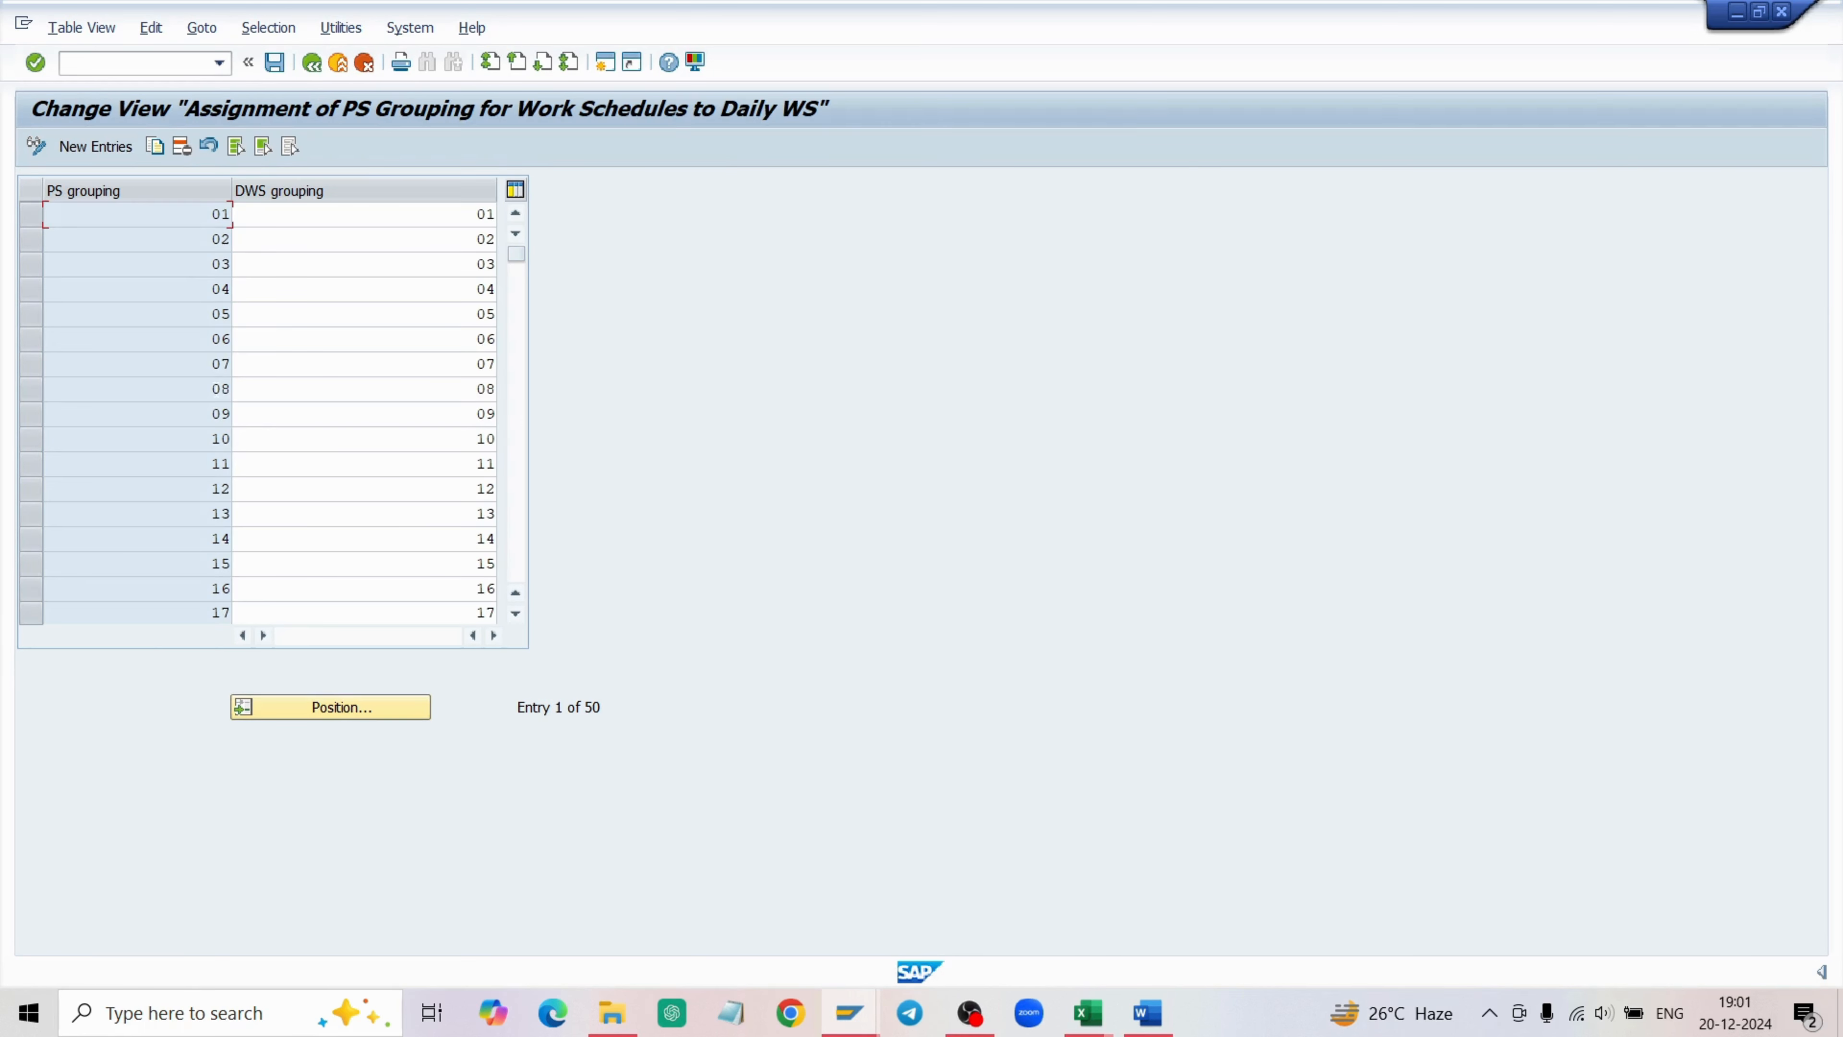
# Add an entry assigning PS grouping 50 to DWS grouping 40, and save it in the Silver scale pvt ltd customizing request.
pyautogui.scroll(-3, 218, 398)
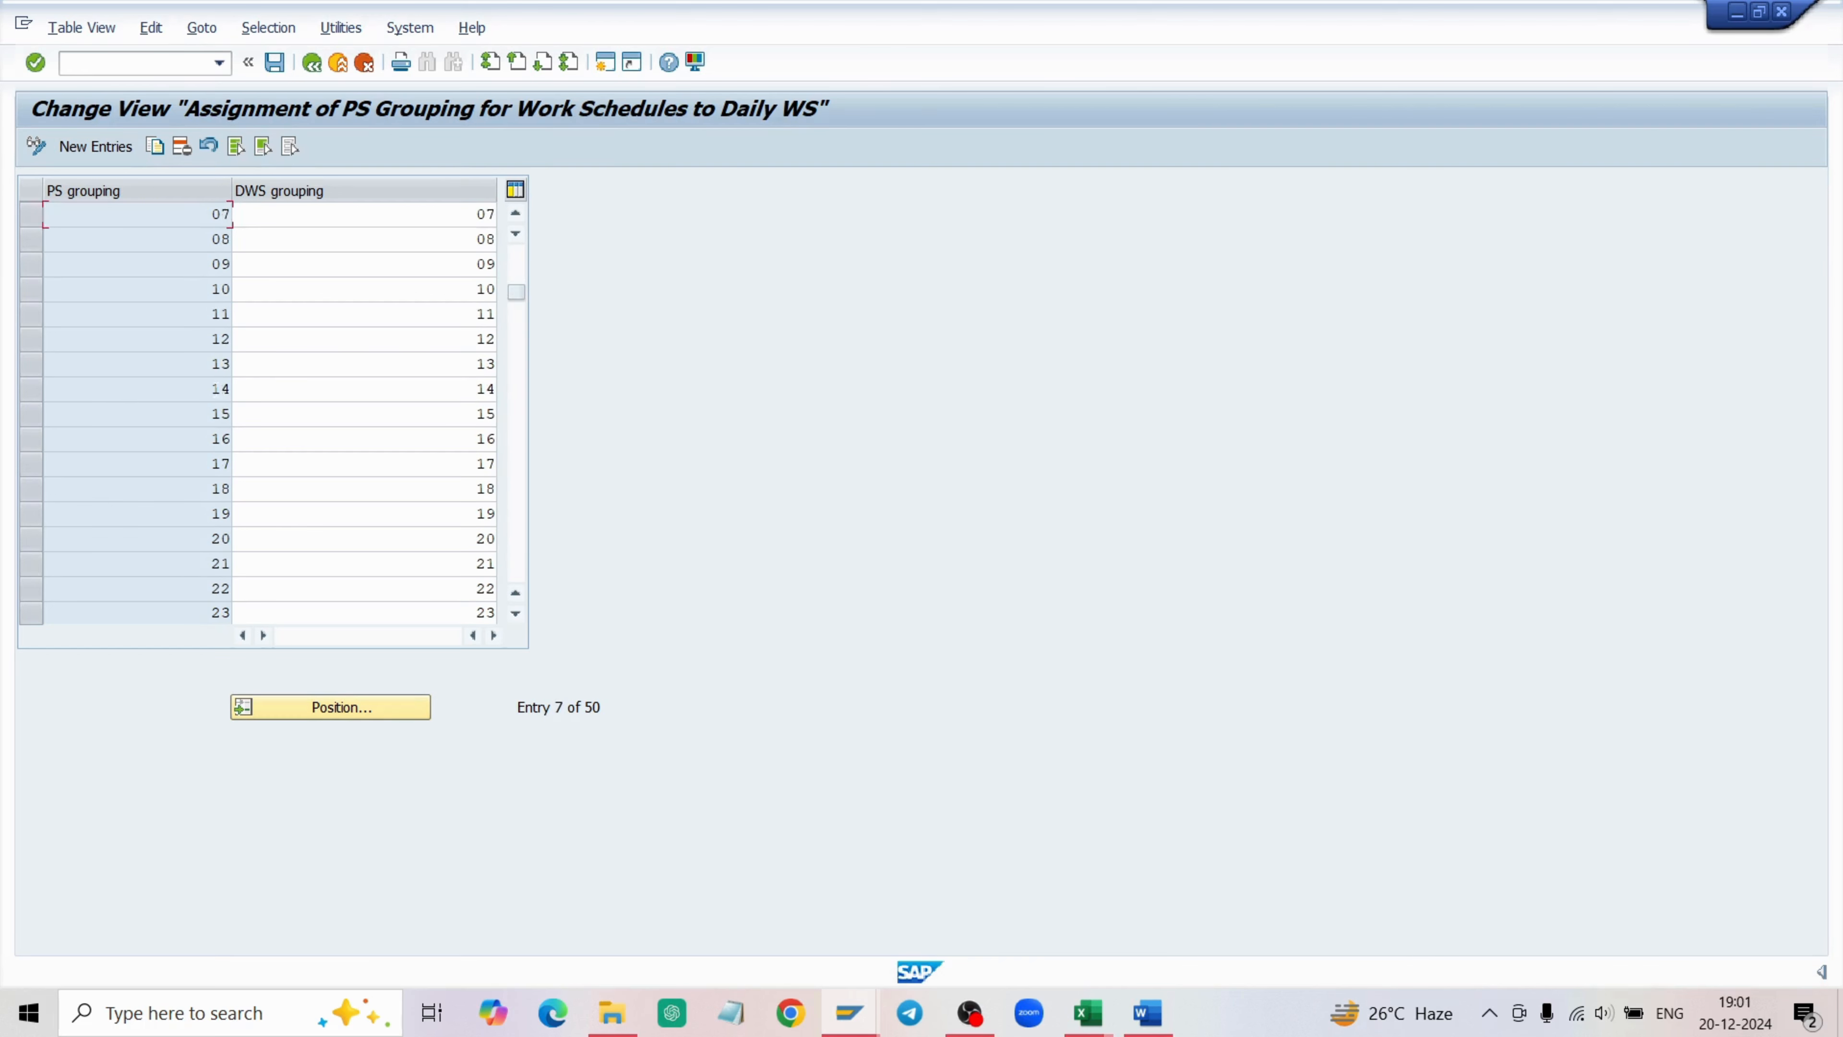
pyautogui.scroll(-1, 268, 412)
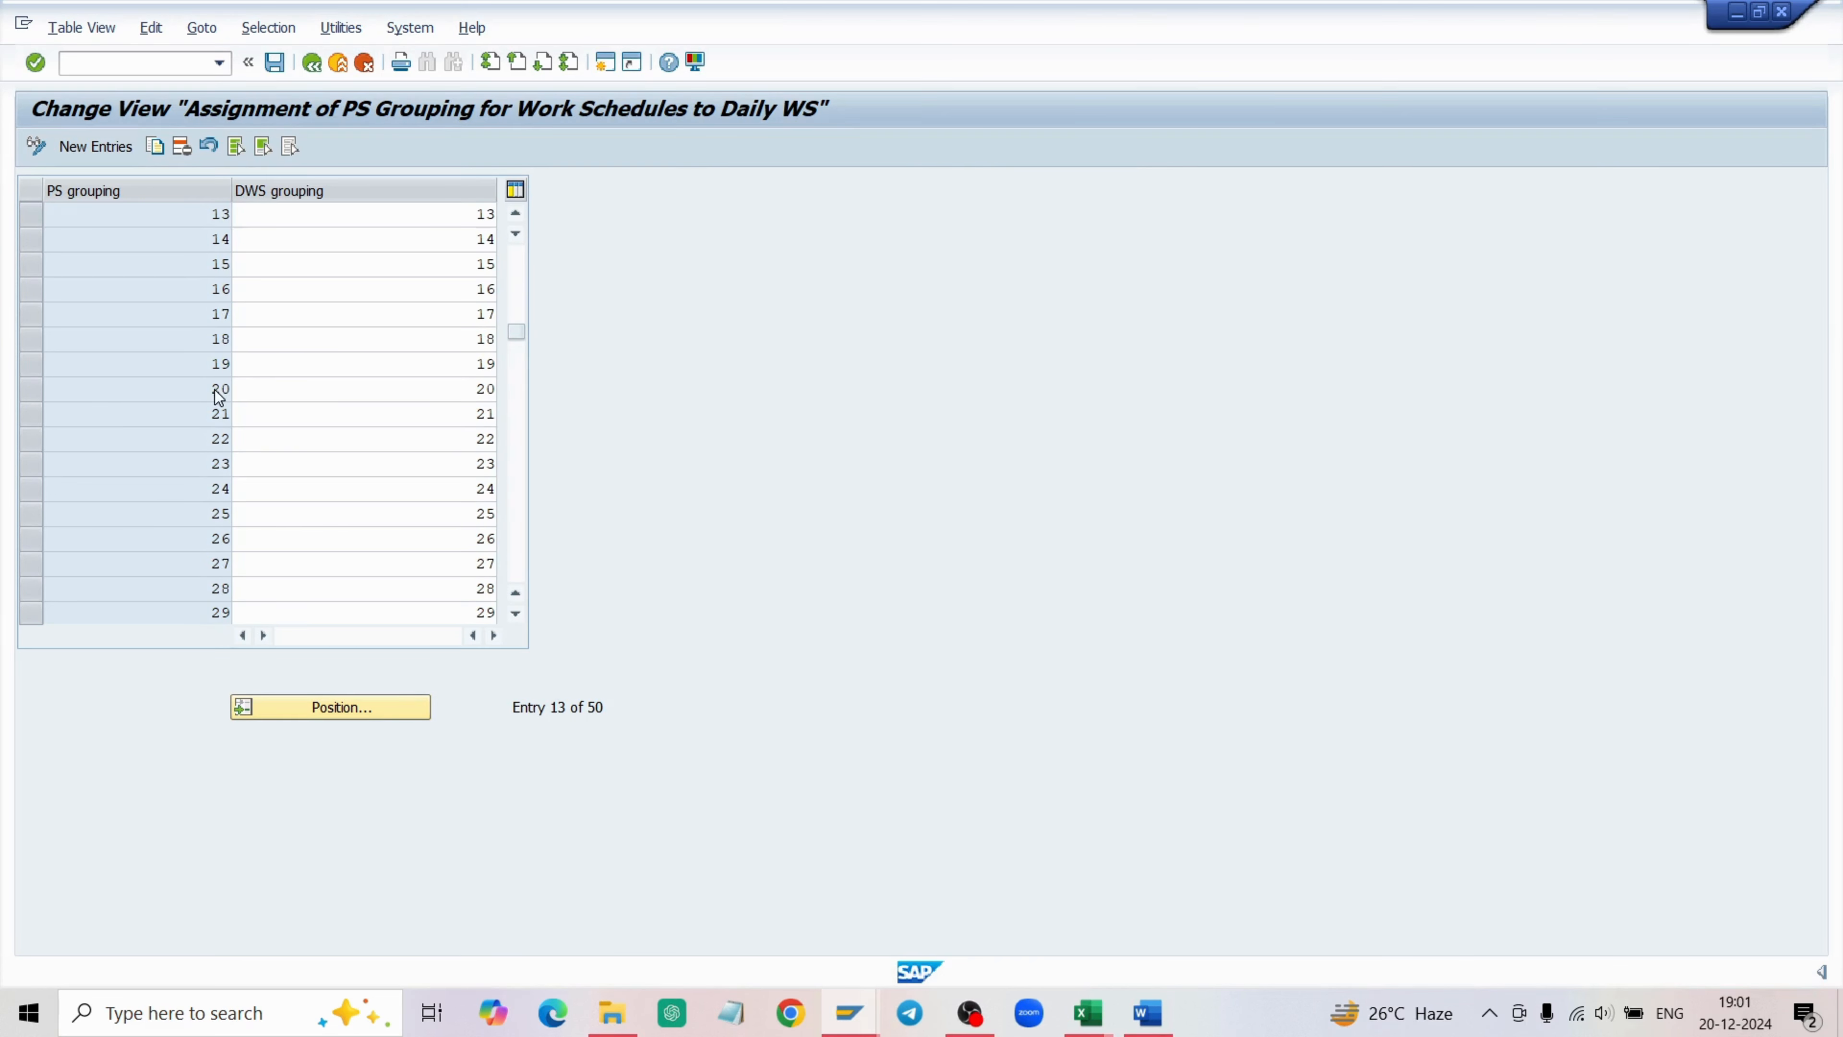
pyautogui.scroll(-4, 218, 399)
pyautogui.scroll(-1, 219, 399)
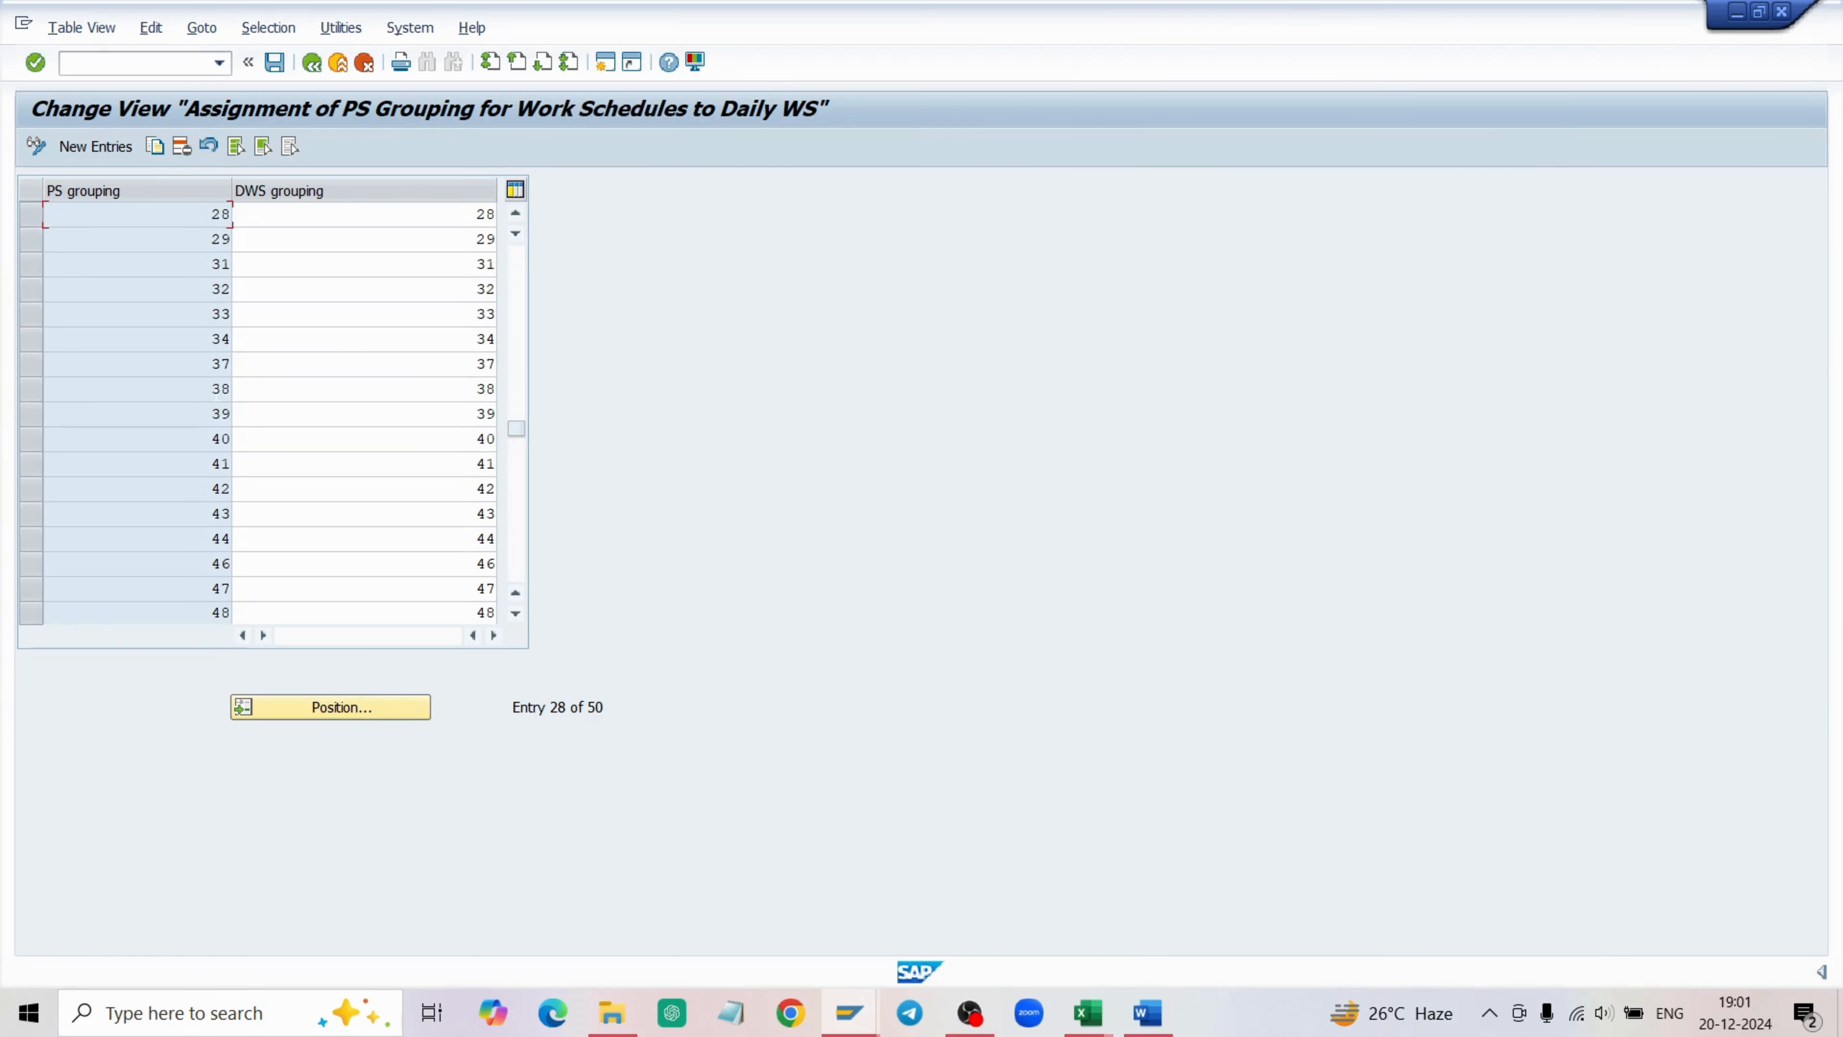
pyautogui.scroll(-2, 230, 445)
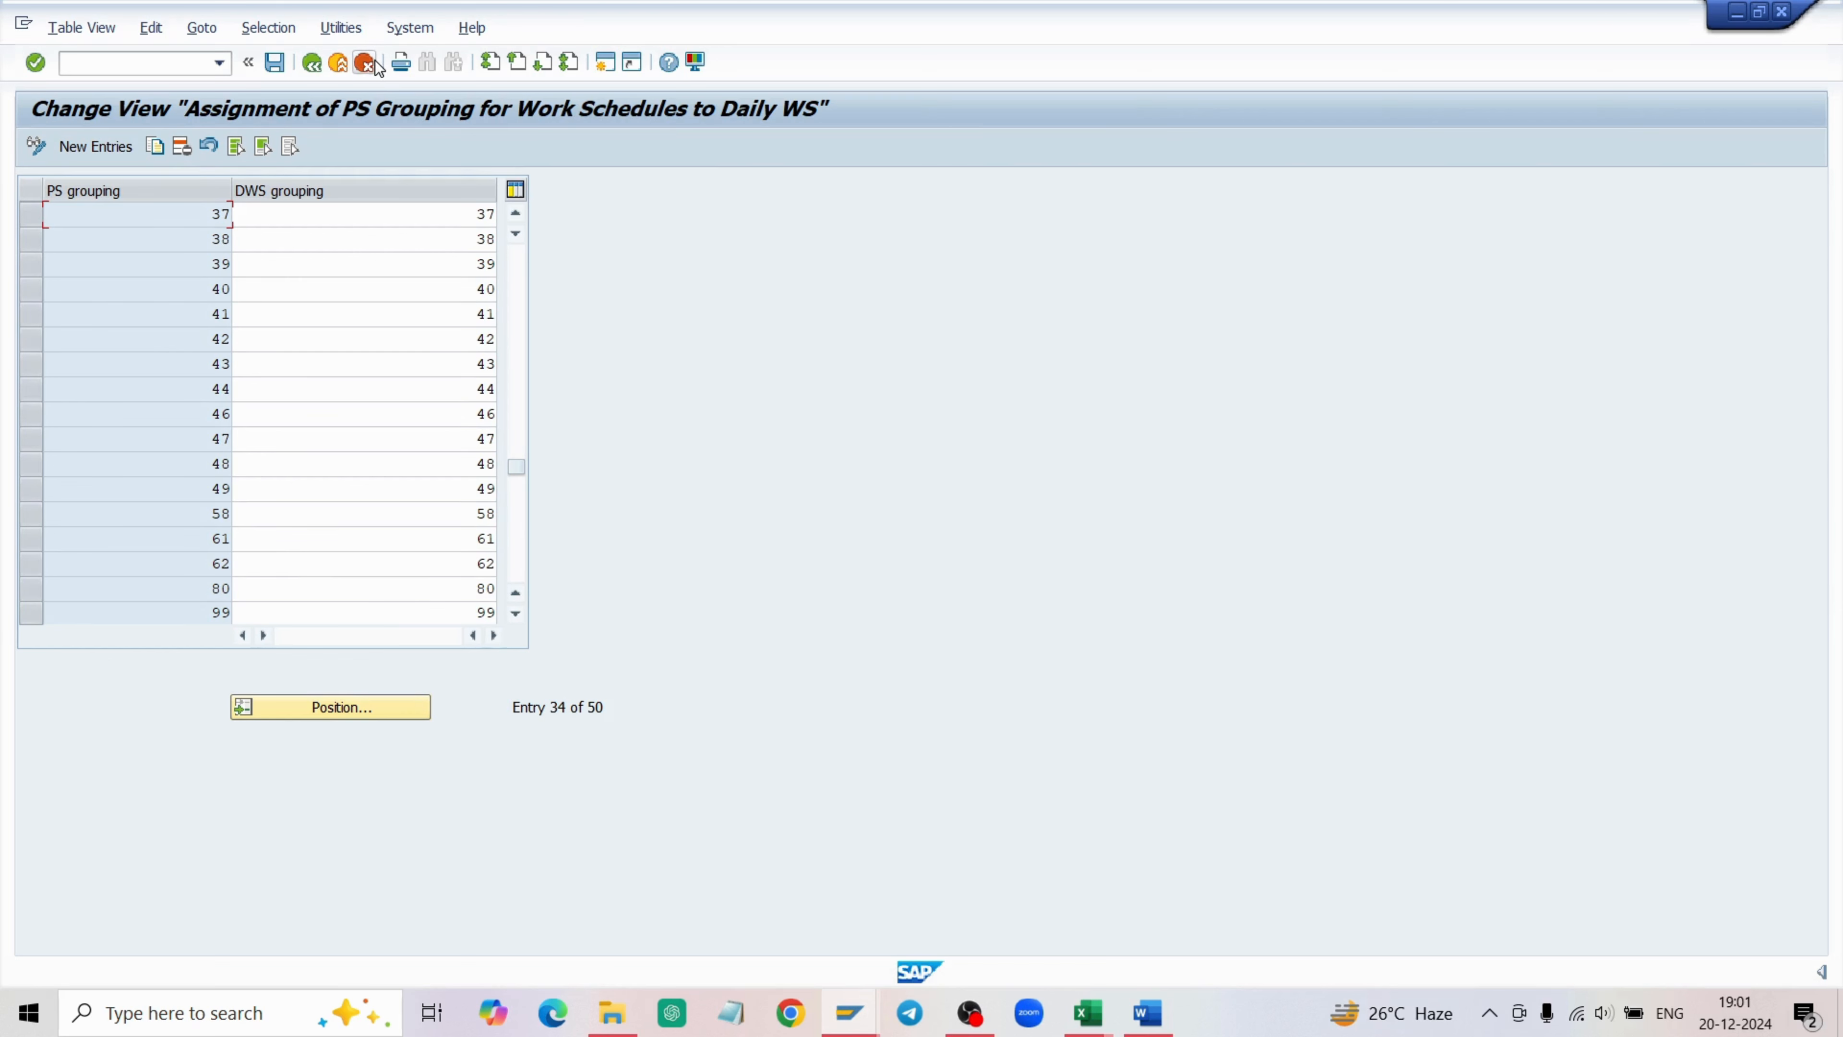
pyautogui.click(95, 146)
pyautogui.write('5')
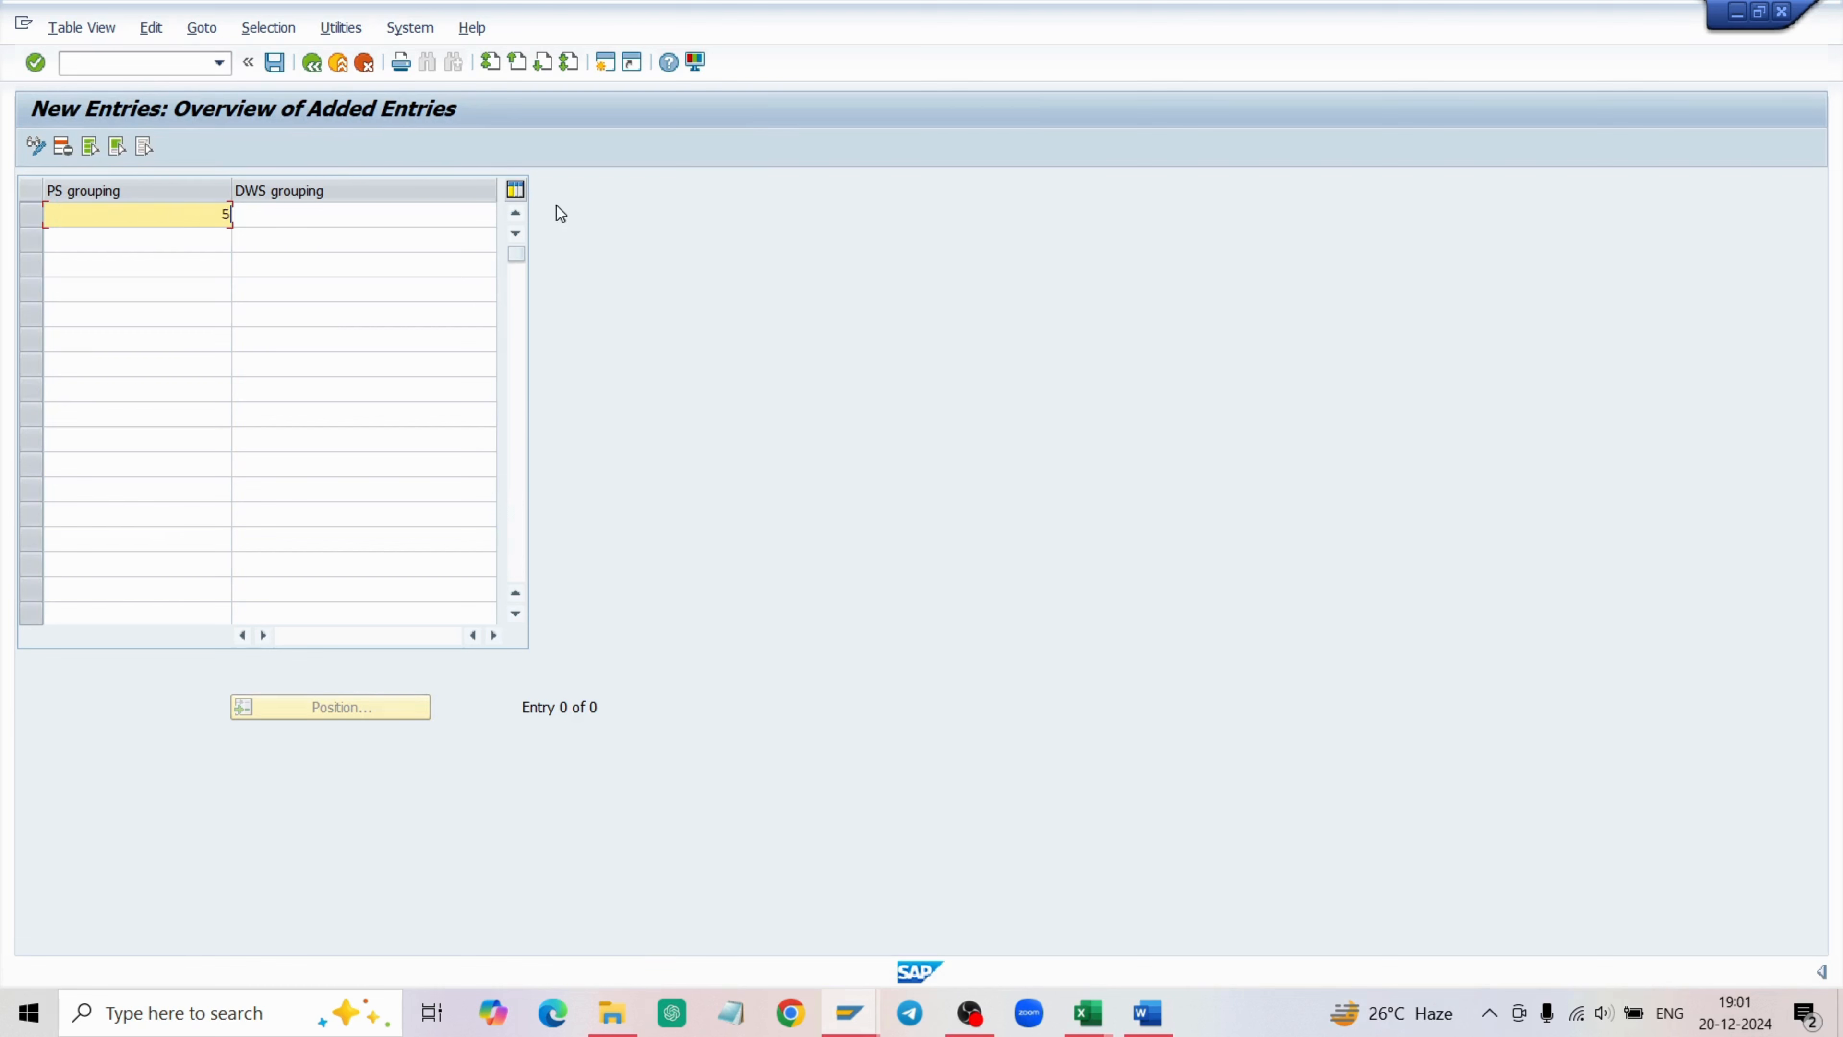
pyautogui.write('0')
pyautogui.press('Tab')
pyautogui.write('40')
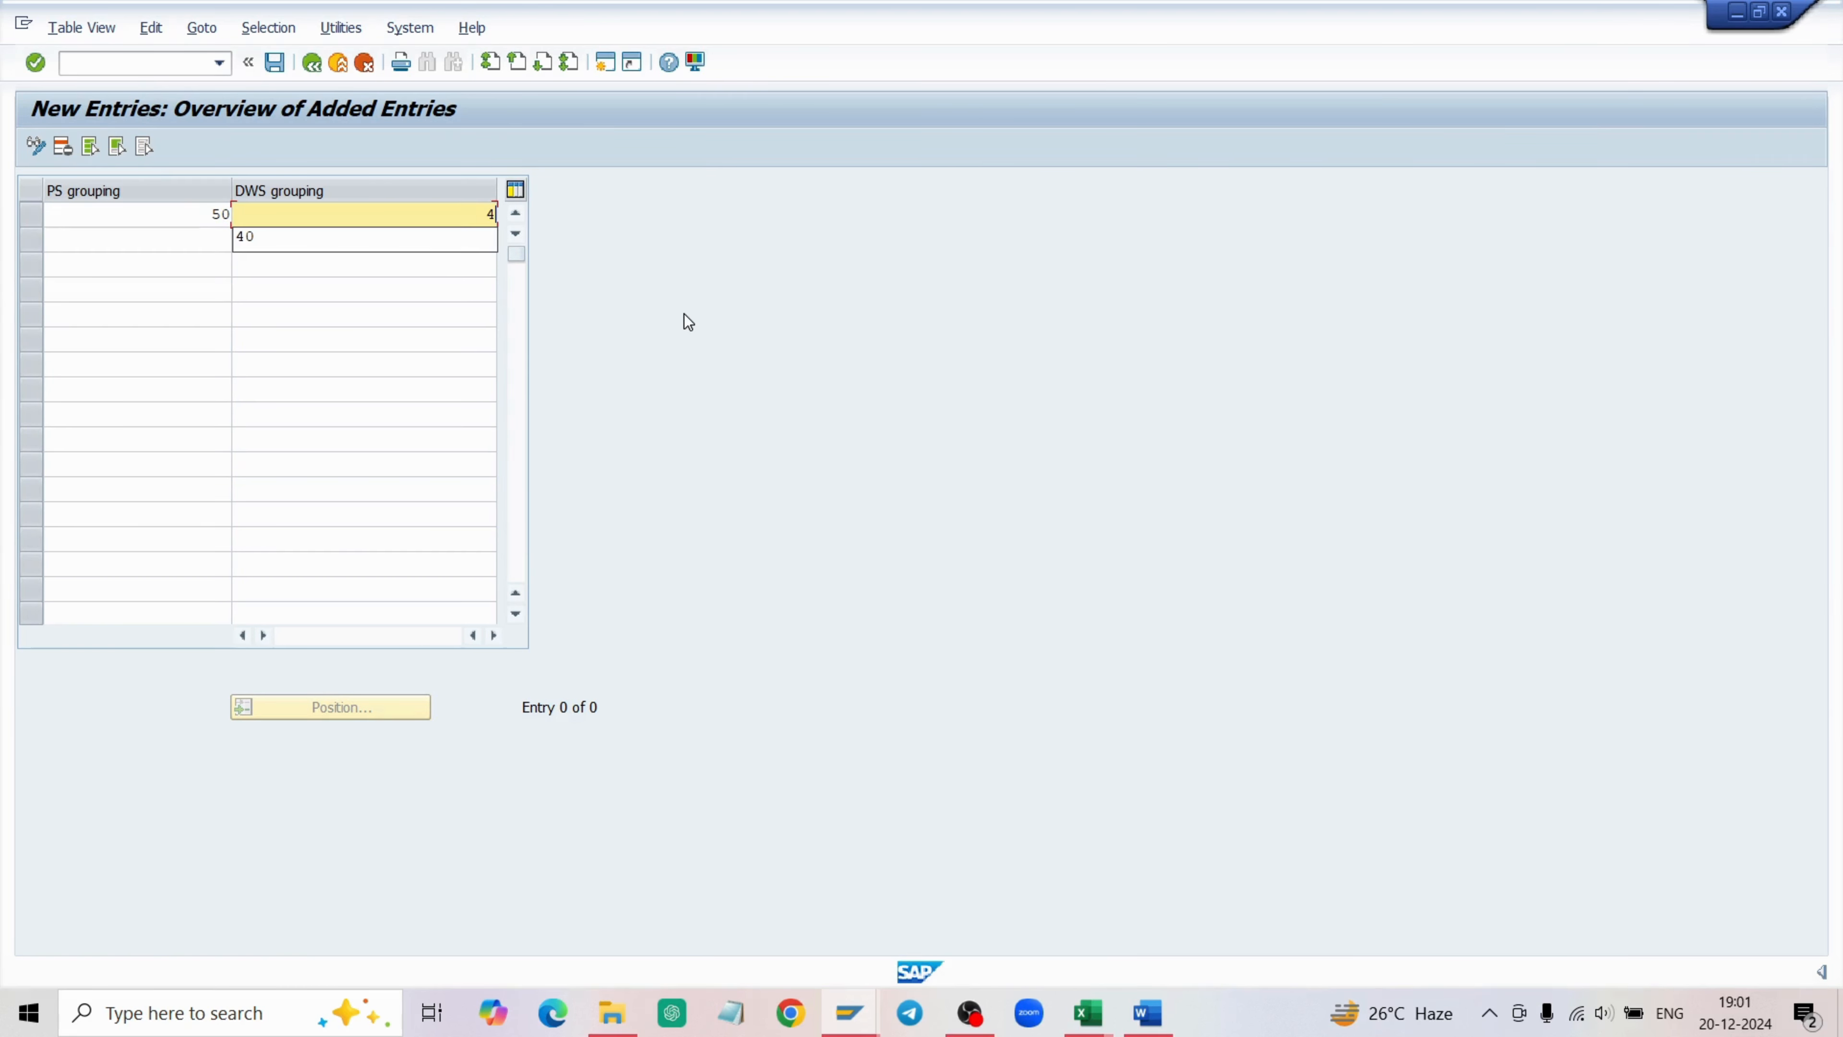
pyautogui.click(275, 62)
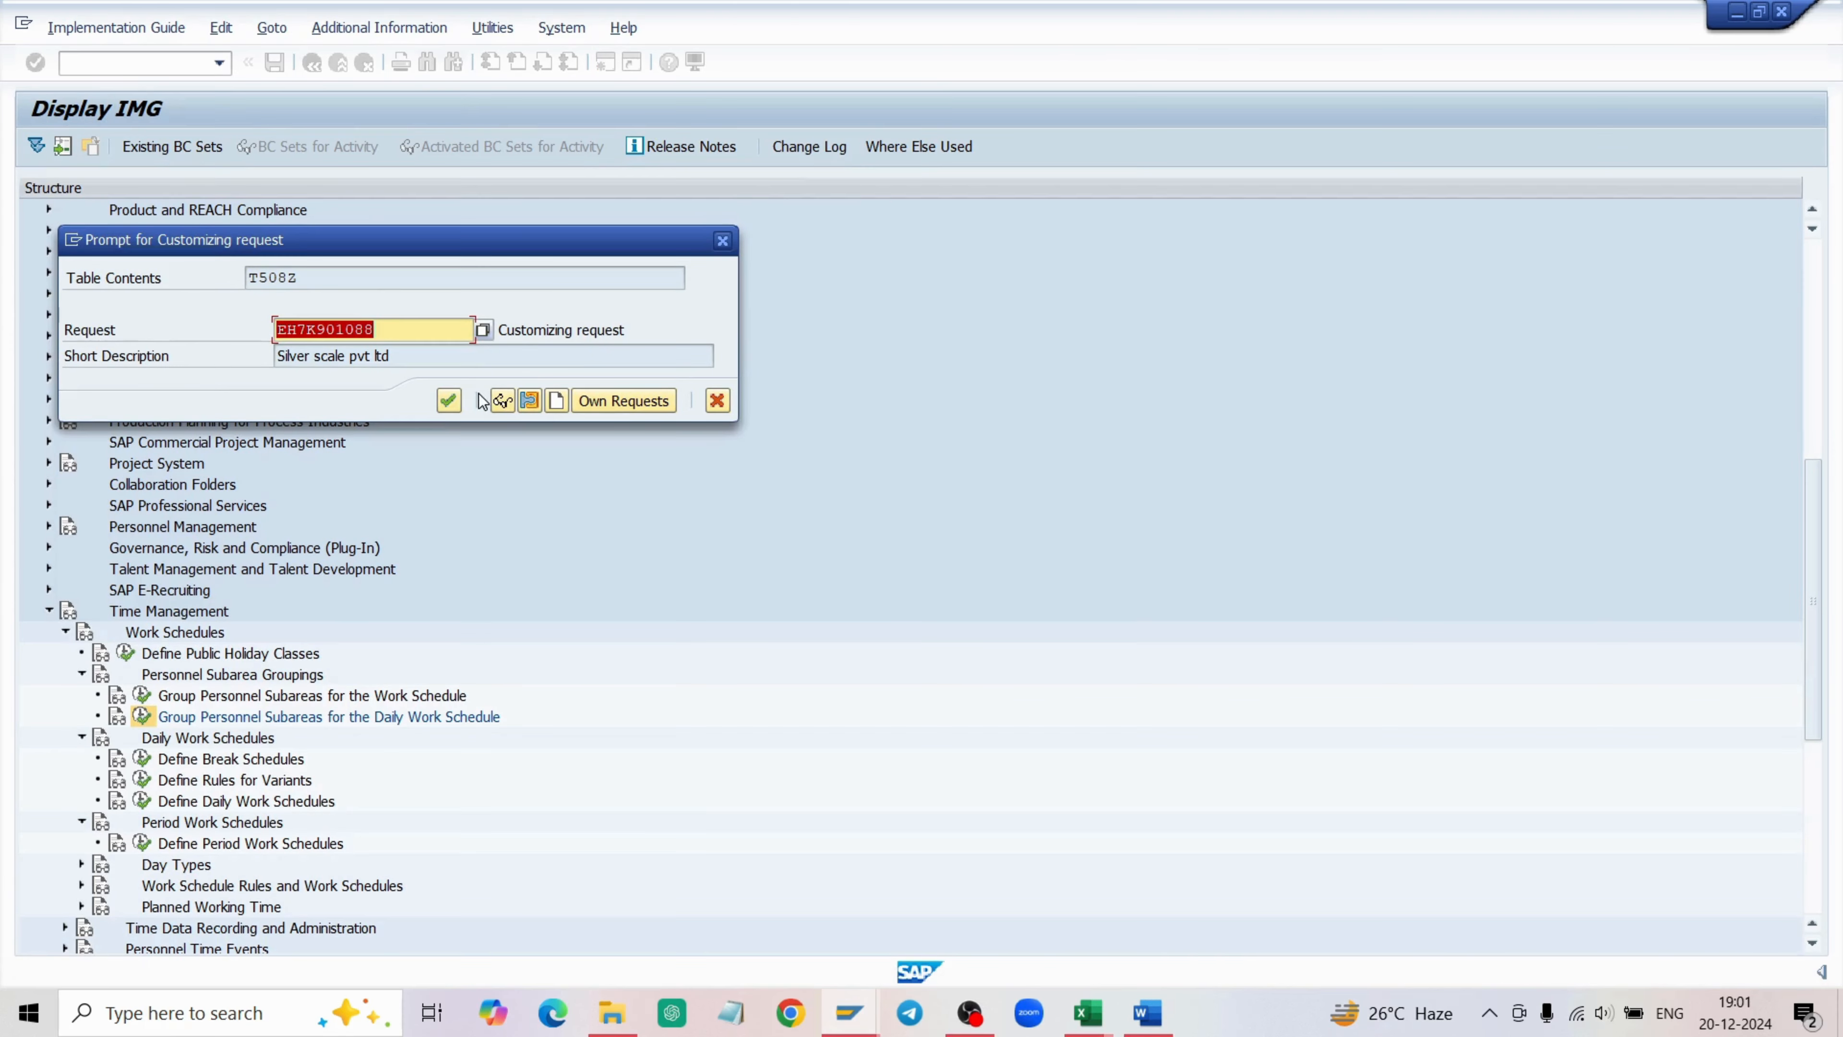
pyautogui.click(444, 402)
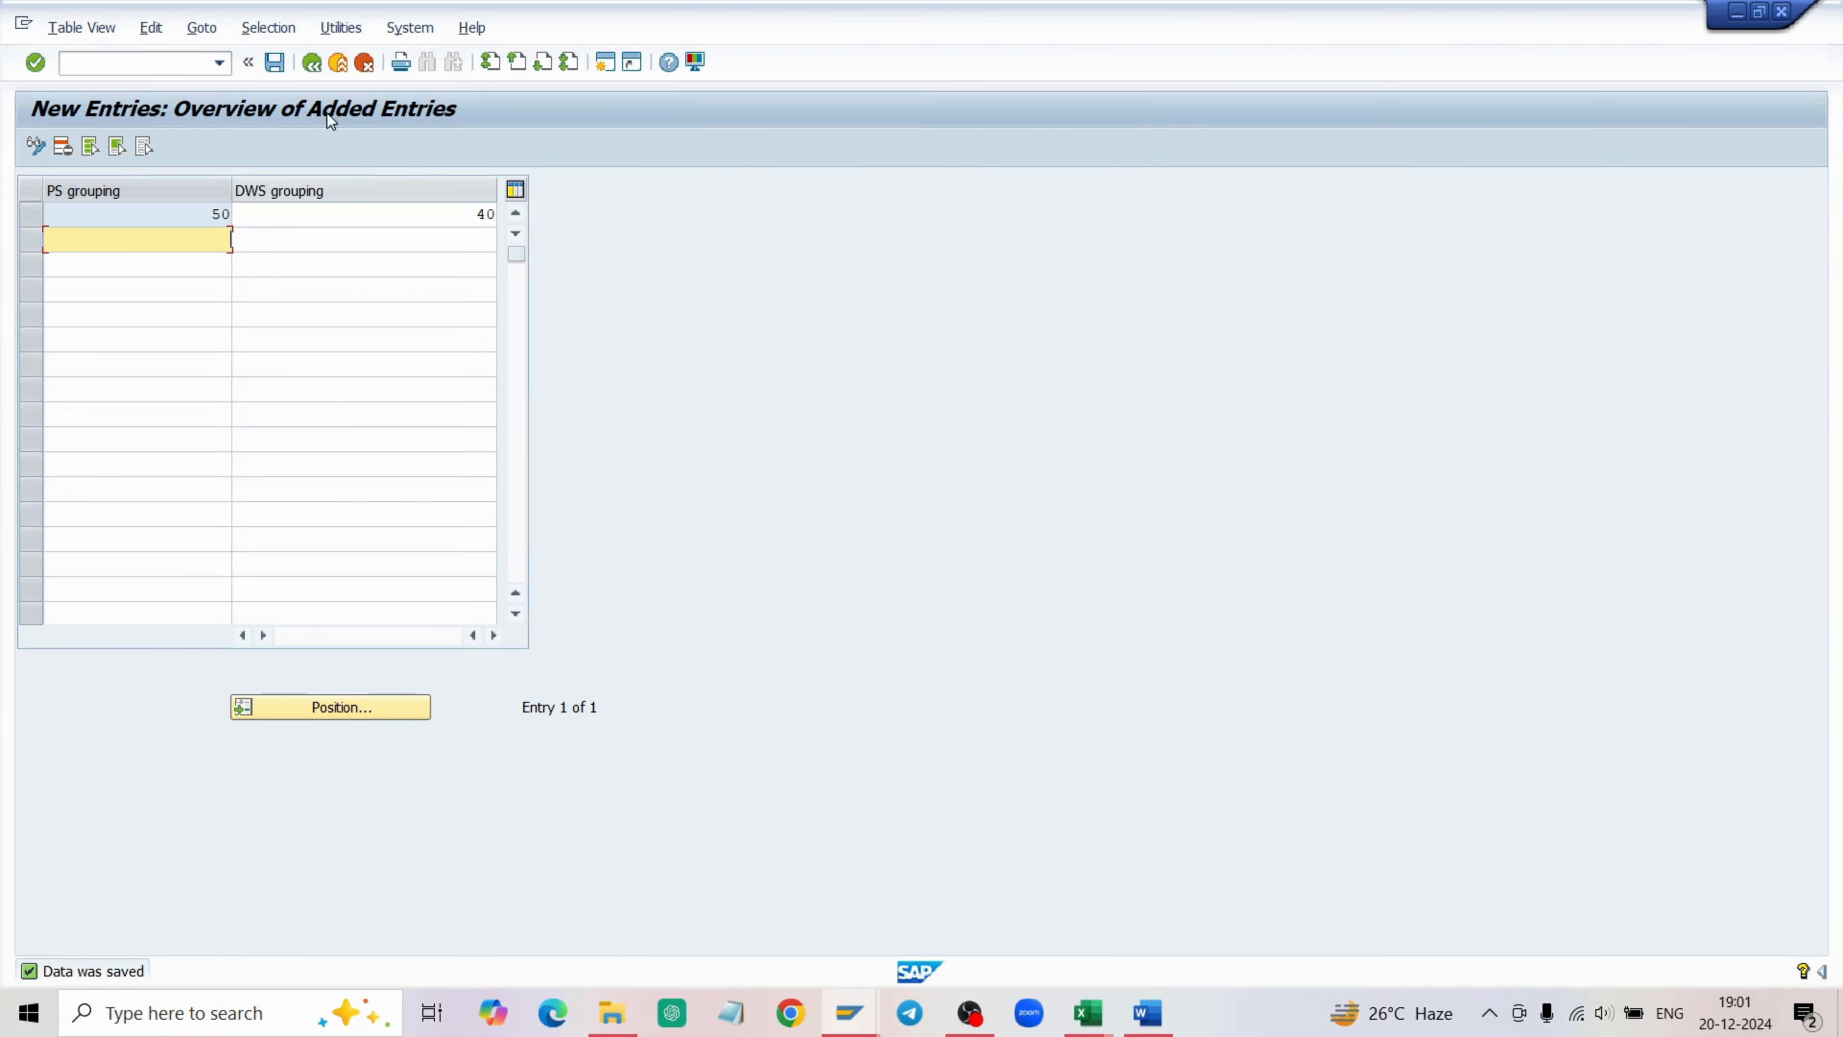
pyautogui.click(314, 63)
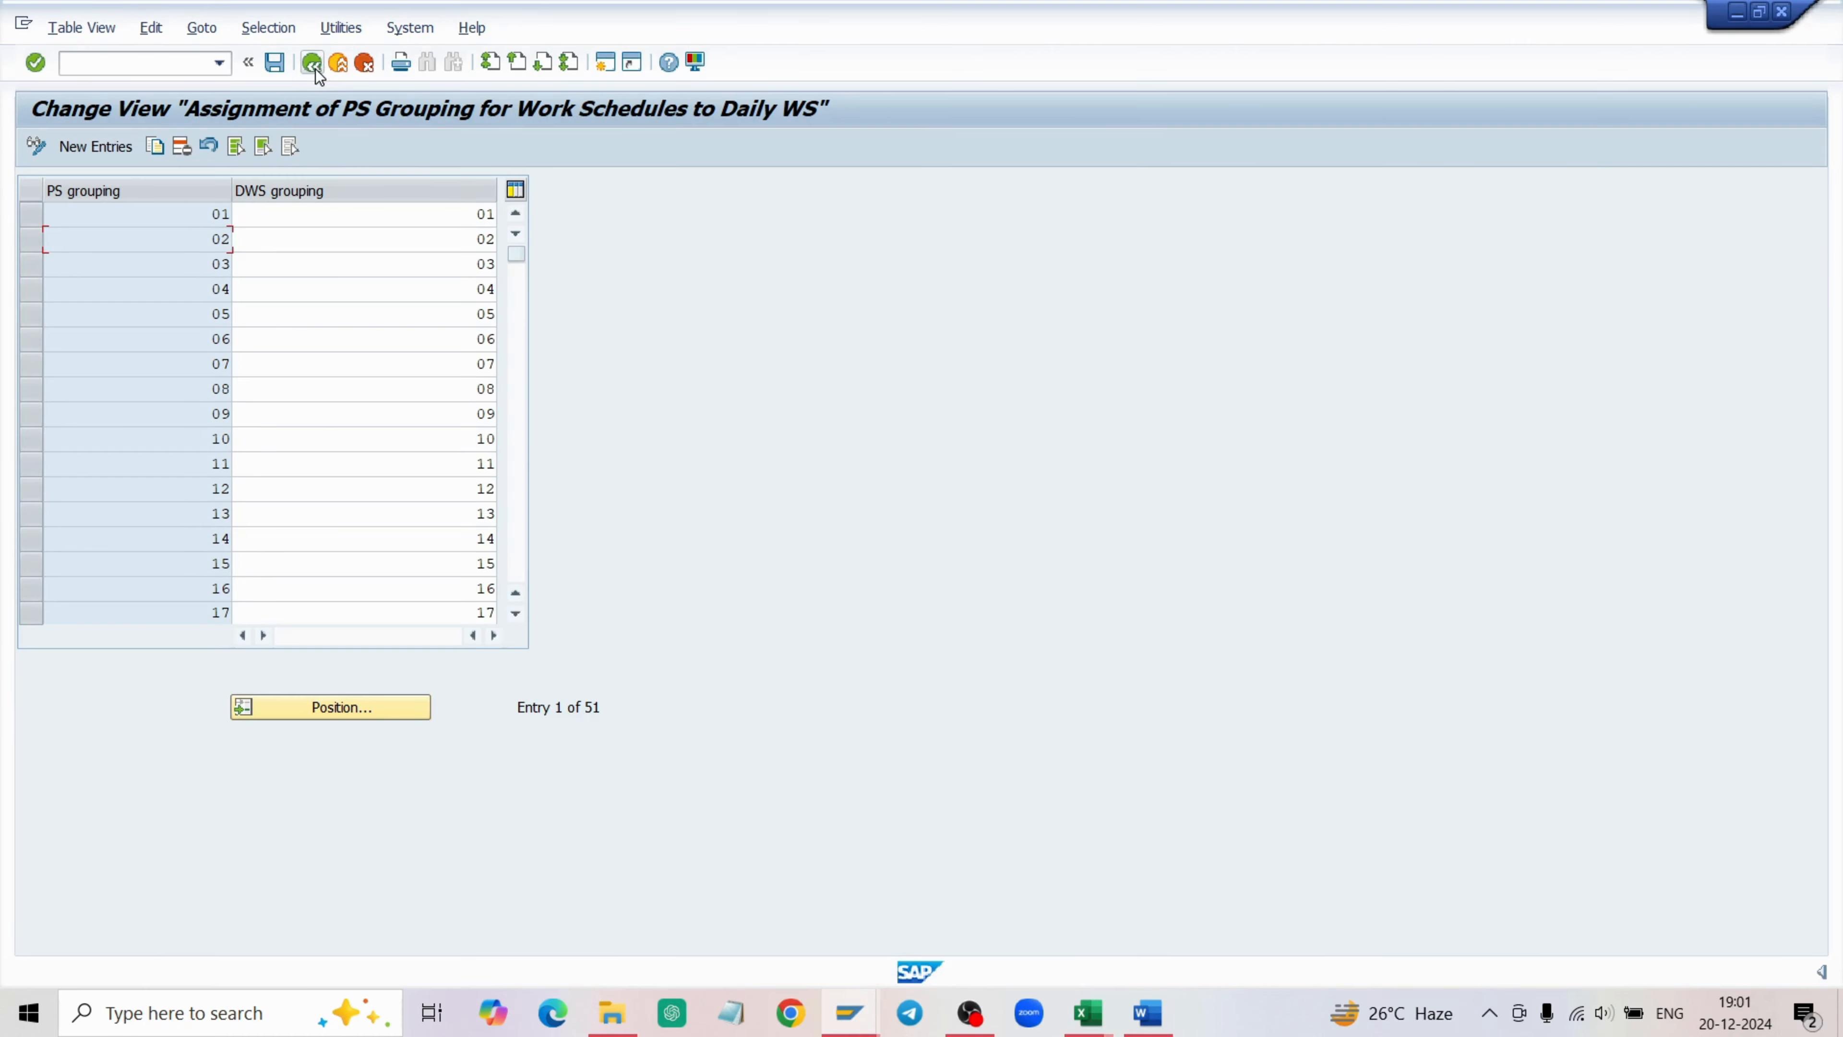
pyautogui.click(311, 66)
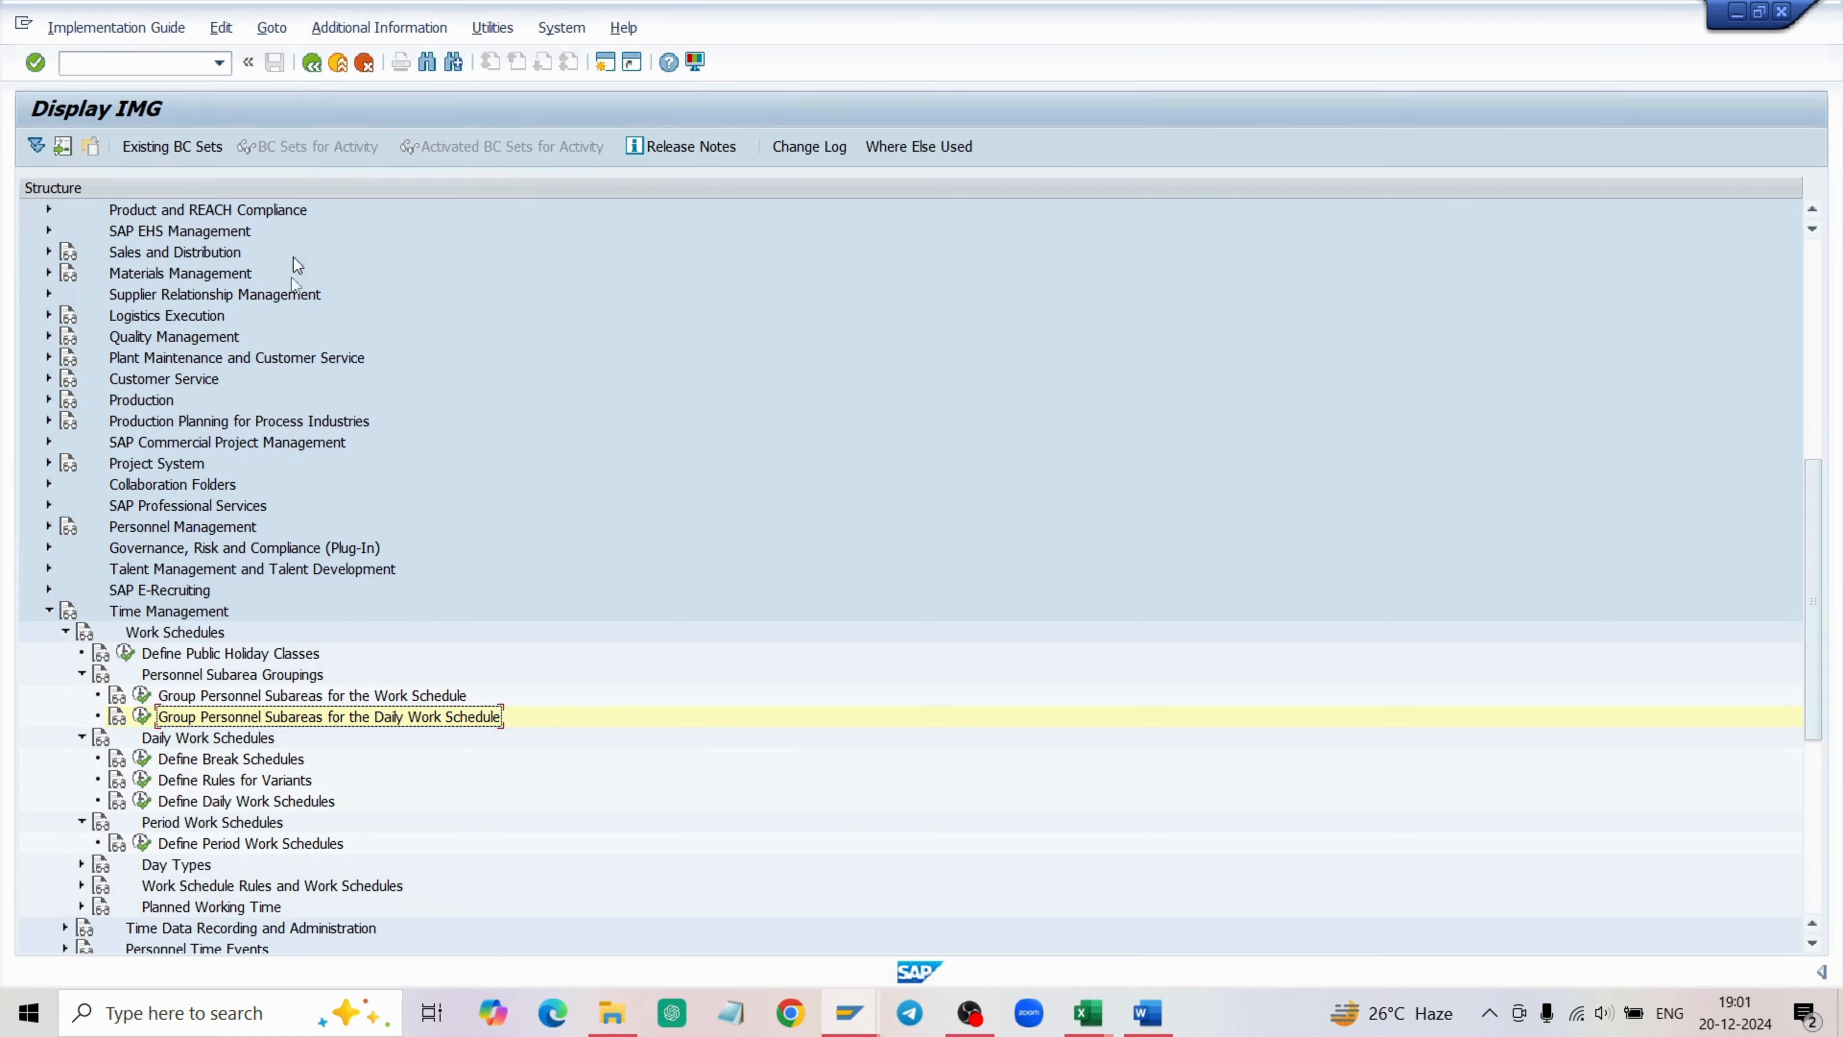
# Open the Determine Break Schedules activity under Define Break Schedules and look through the existing work break schedules.
pyautogui.scroll(-1, 242, 455)
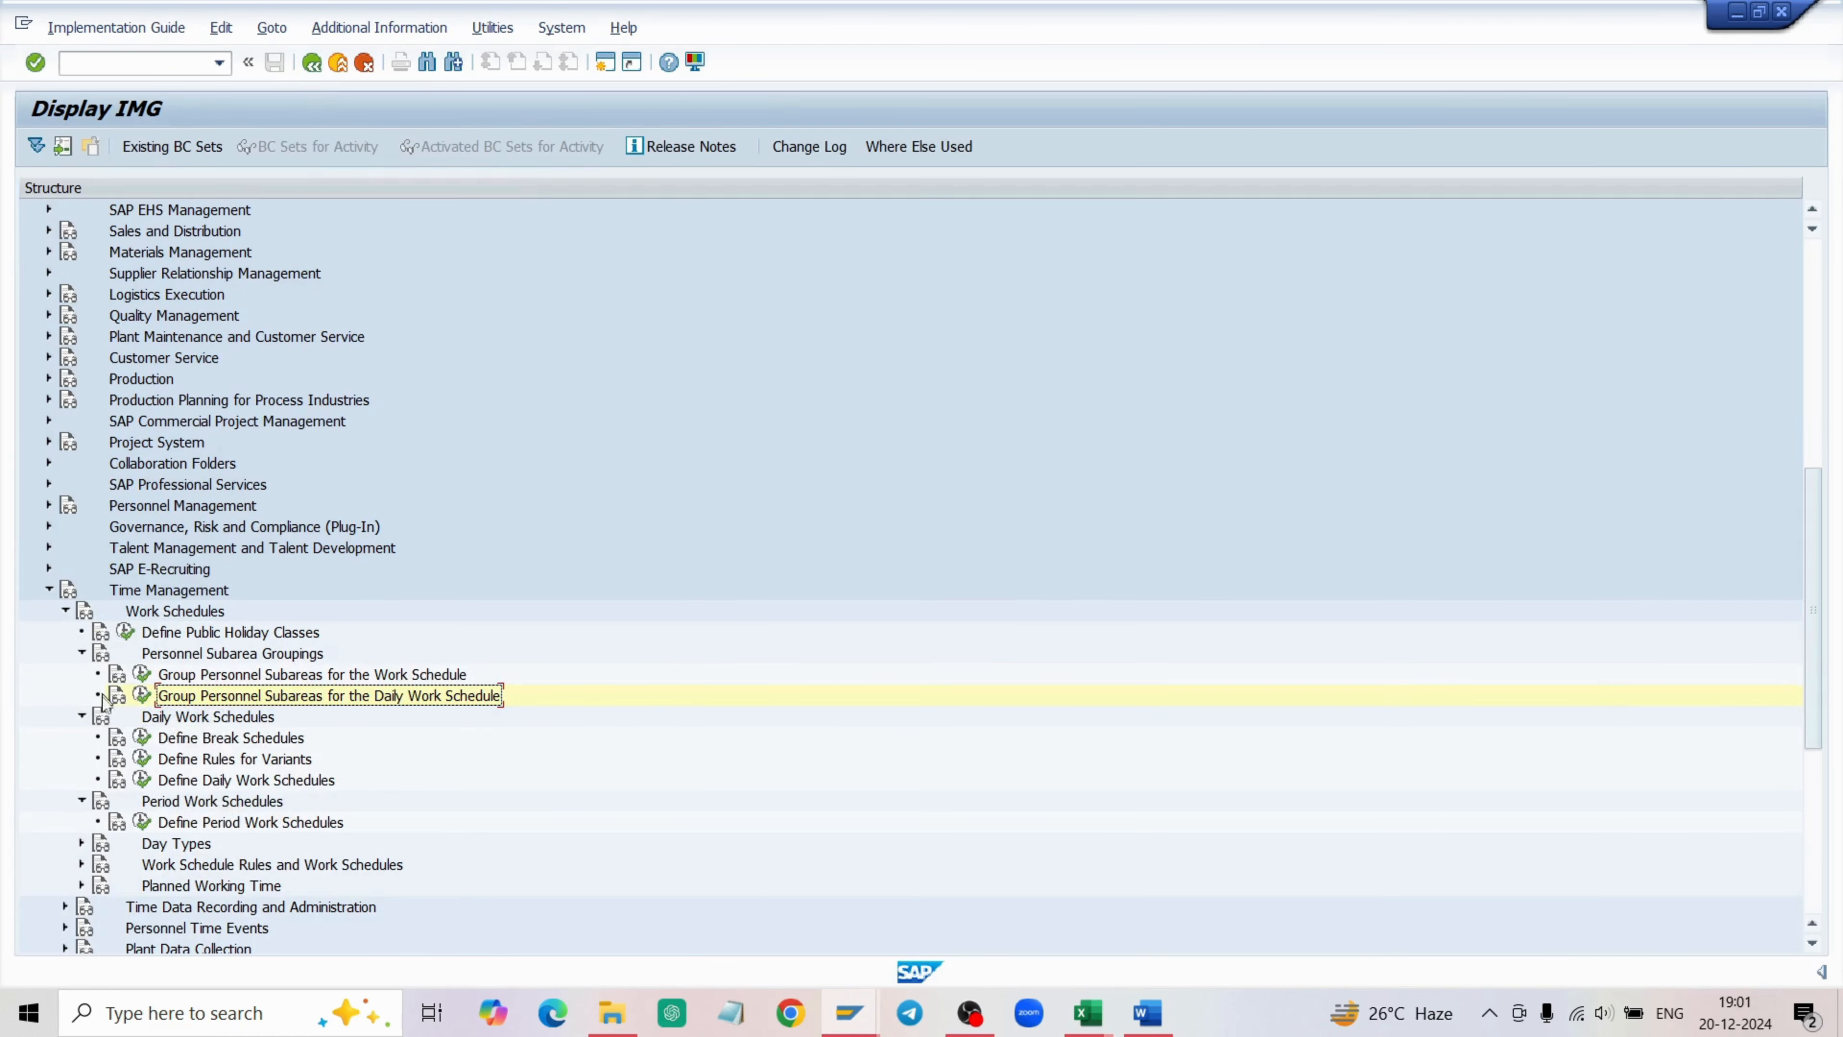
pyautogui.click(142, 736)
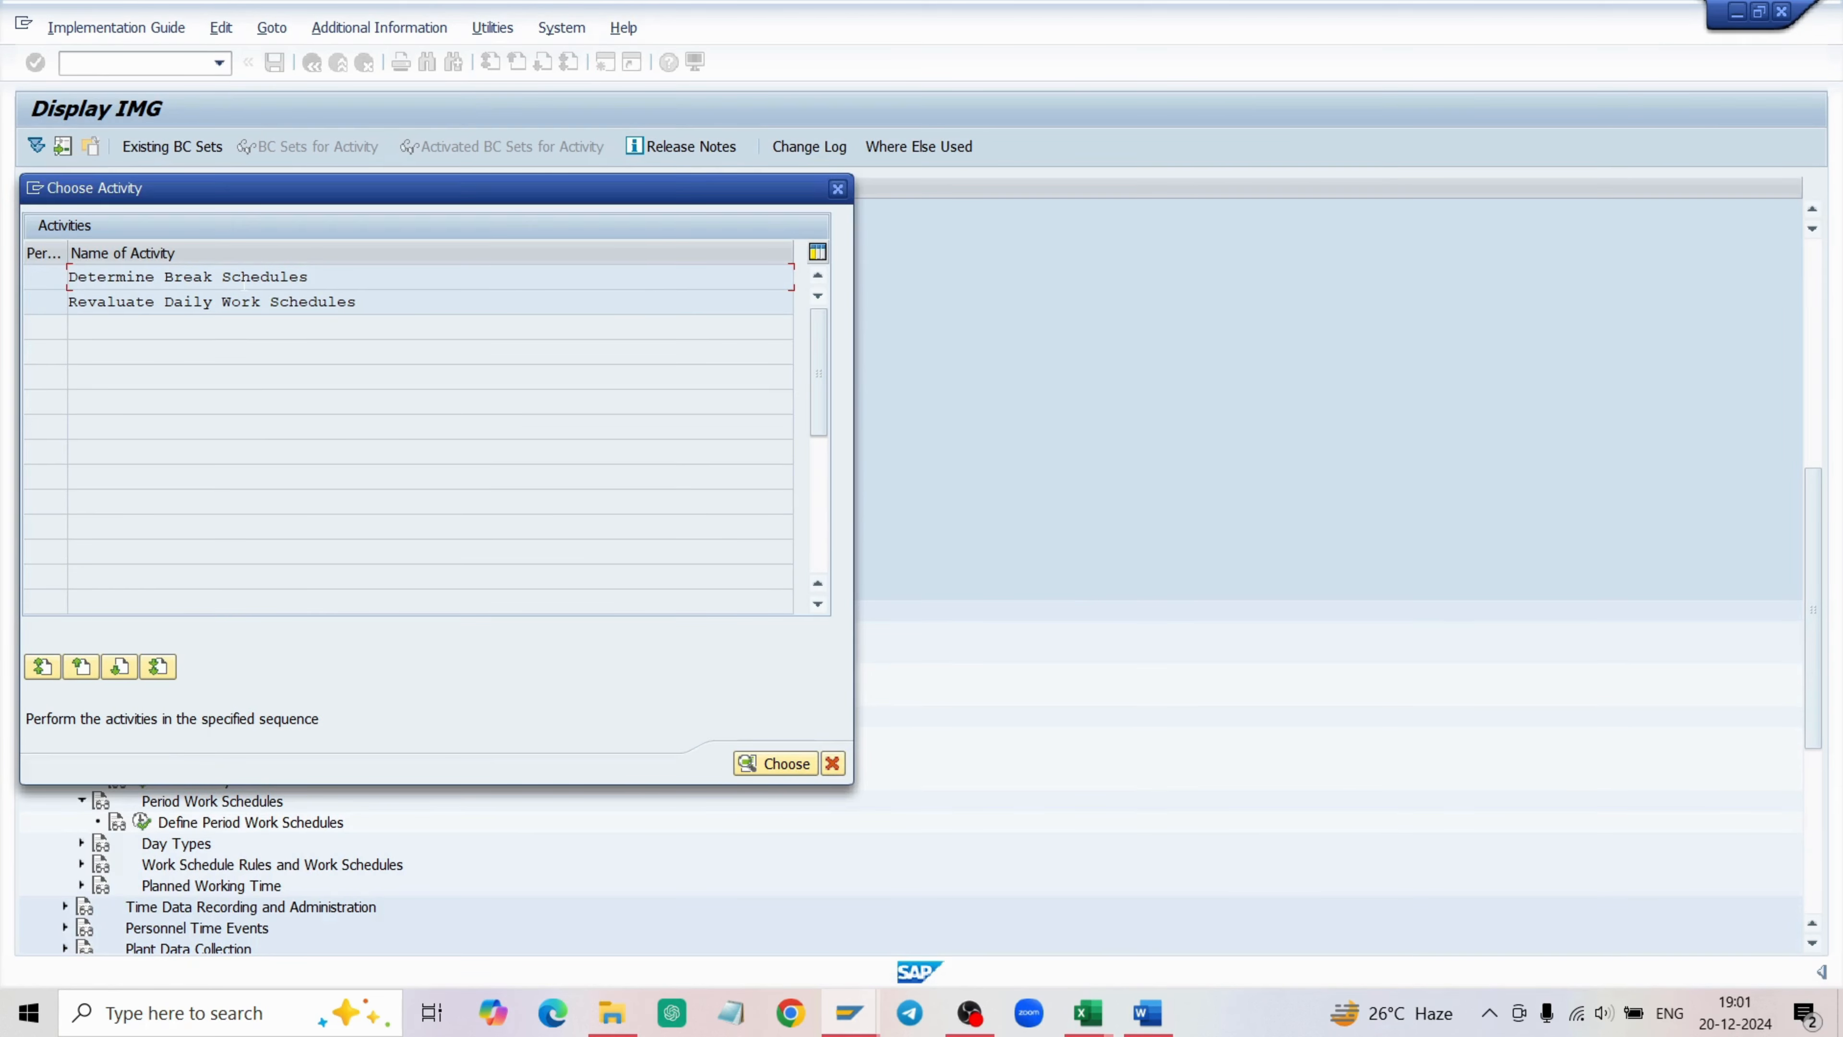
pyautogui.doubleClick(242, 276)
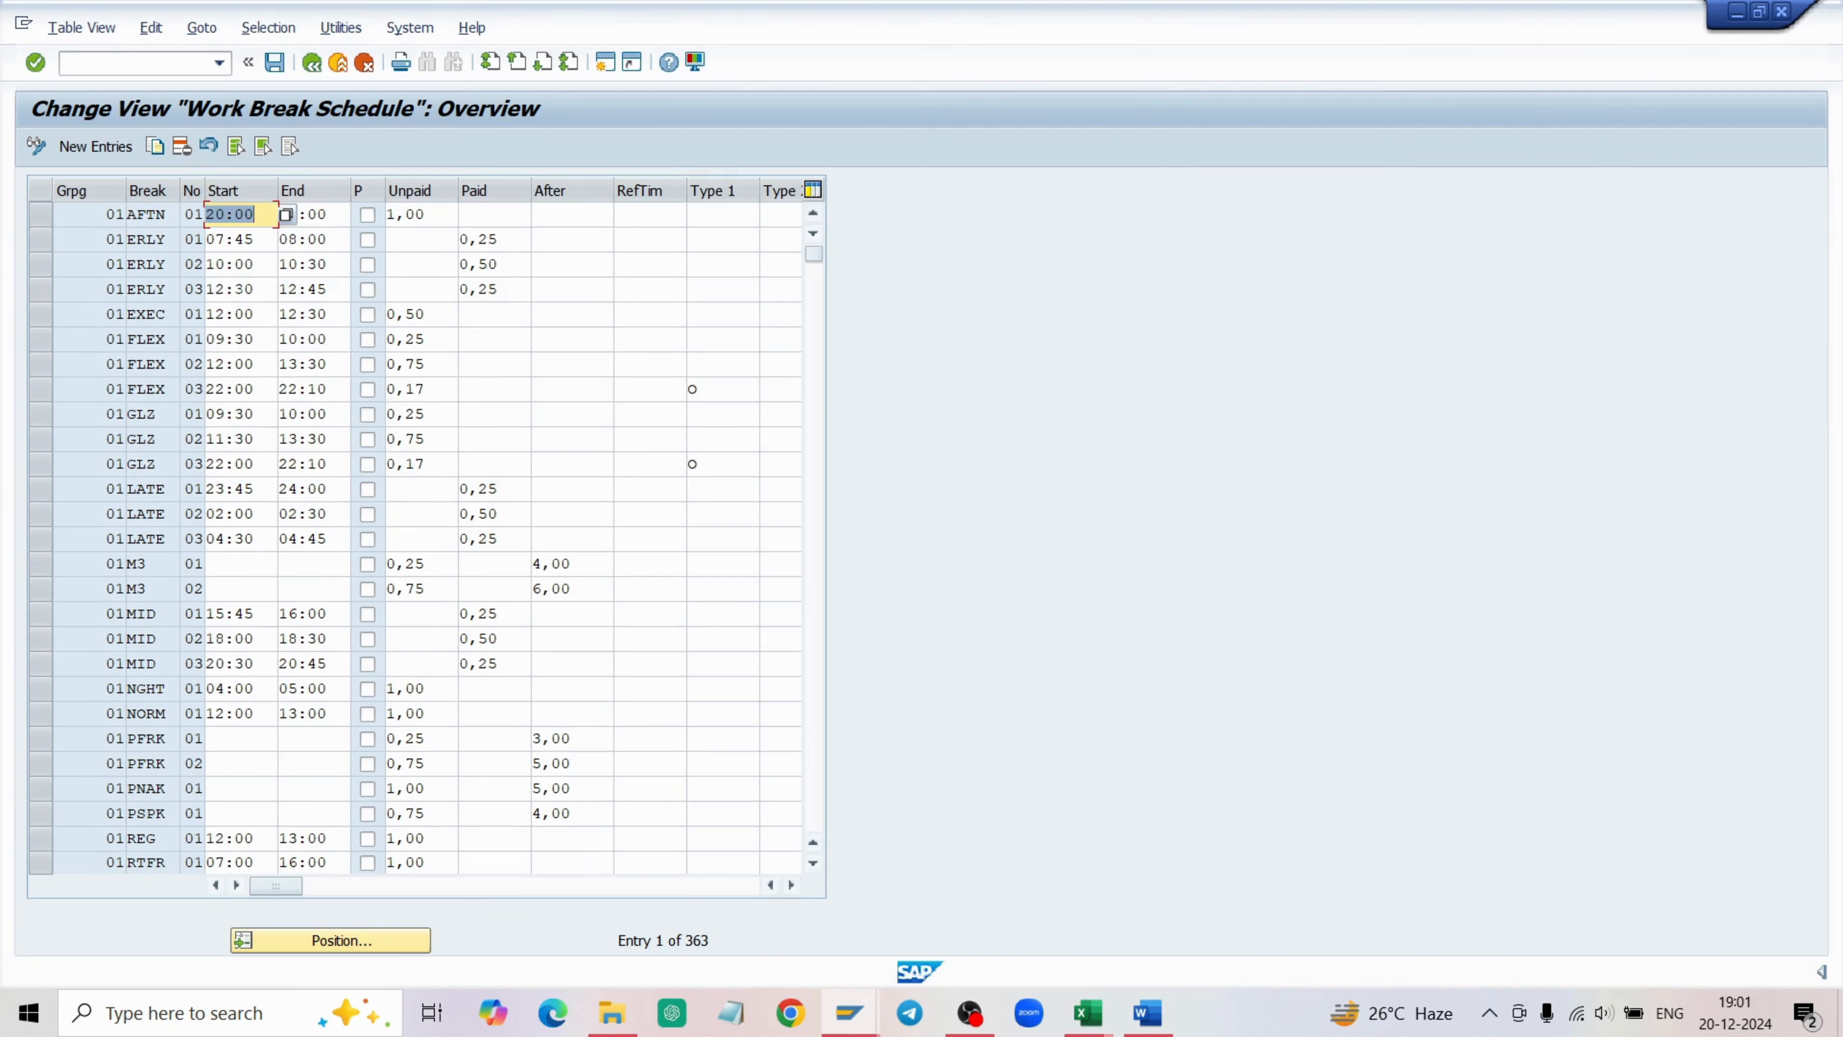
pyautogui.scroll(-3, 225, 327)
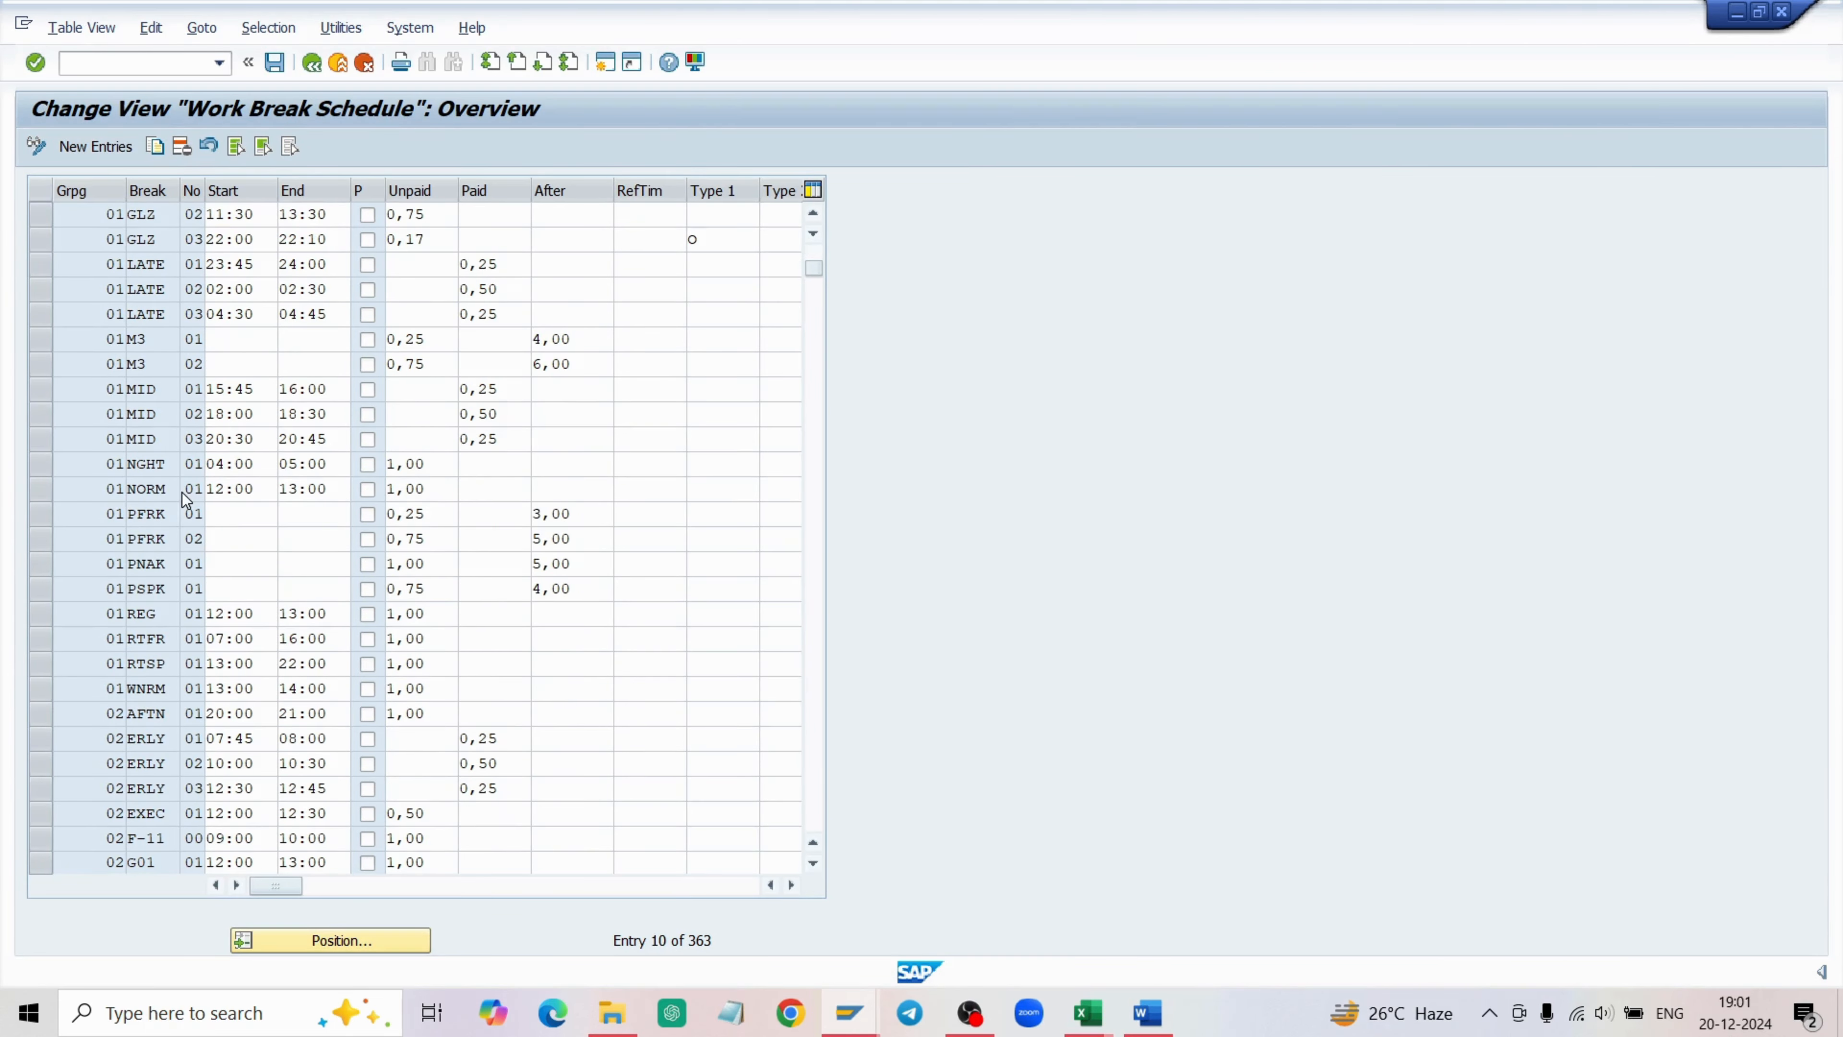
pyautogui.scroll(-11, 185, 500)
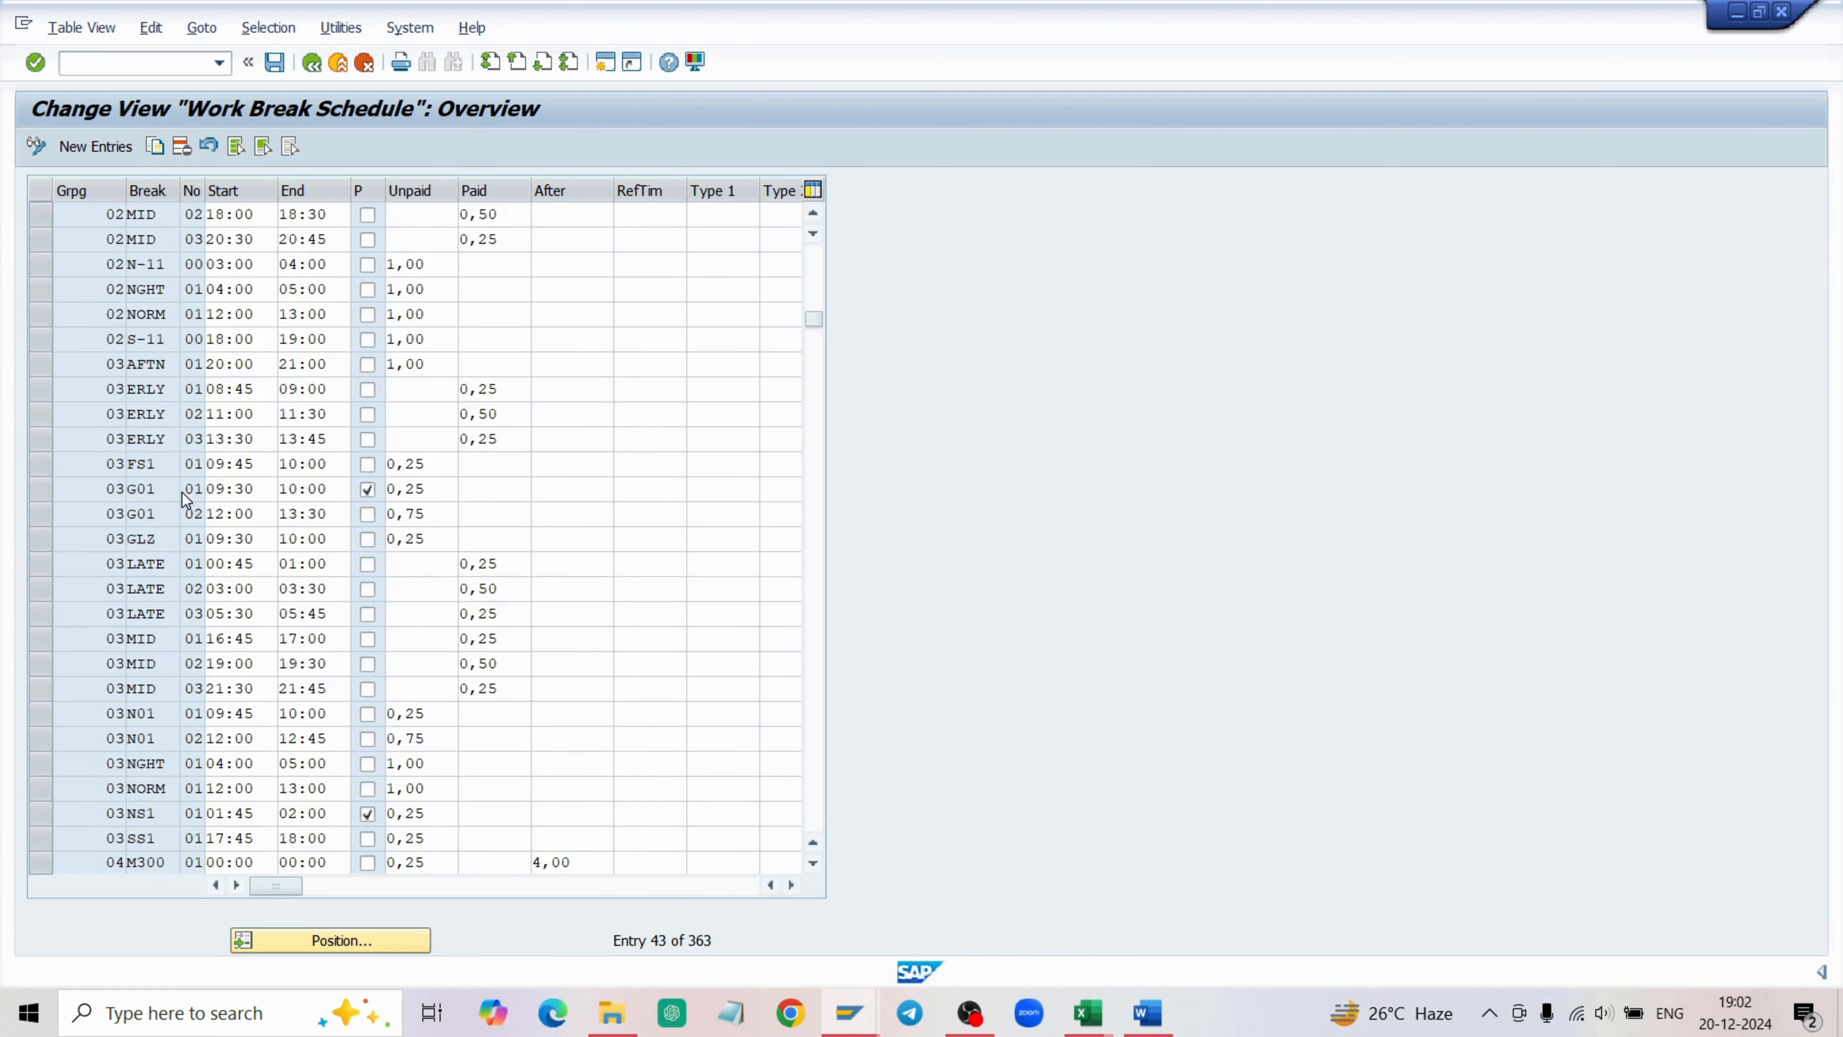
pyautogui.scroll(-2, 203, 537)
pyautogui.scroll(-4, 239, 639)
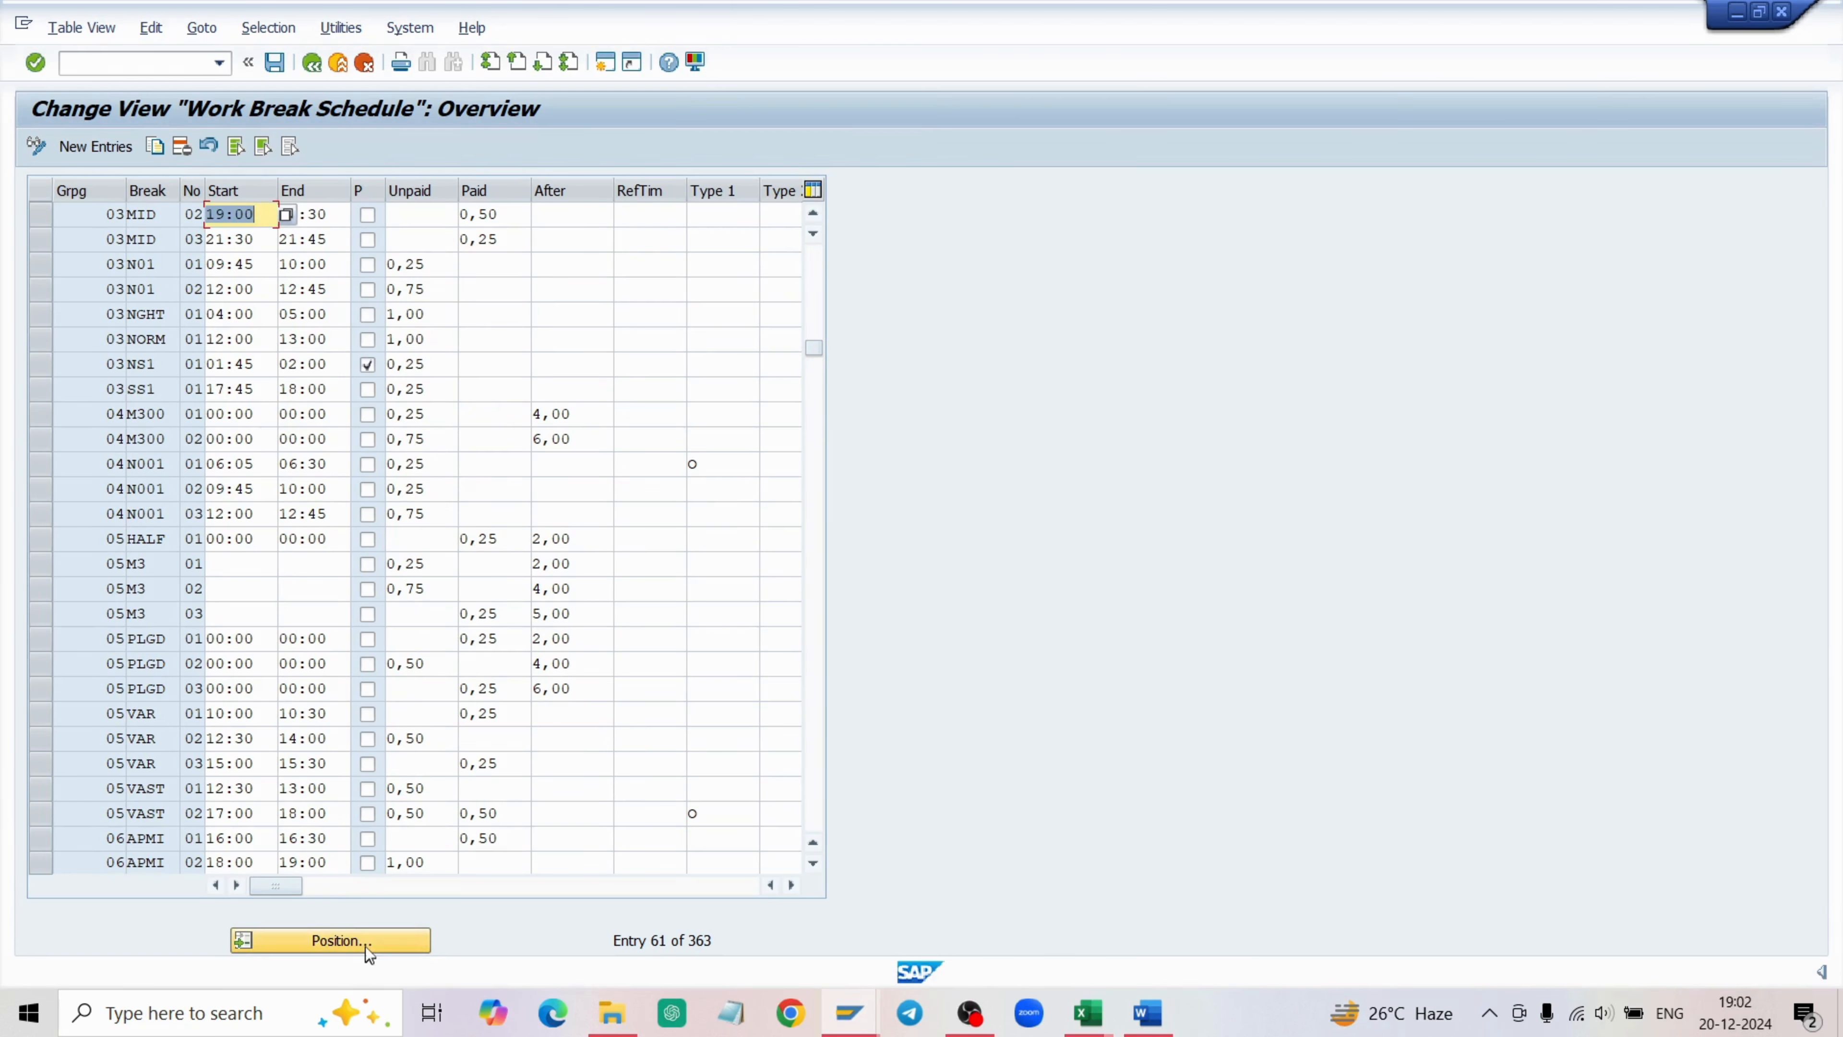
# Look through the break codes available for DWS grouping 40 in the Another entry dialog, and close it without positioning.
pyautogui.click(366, 944)
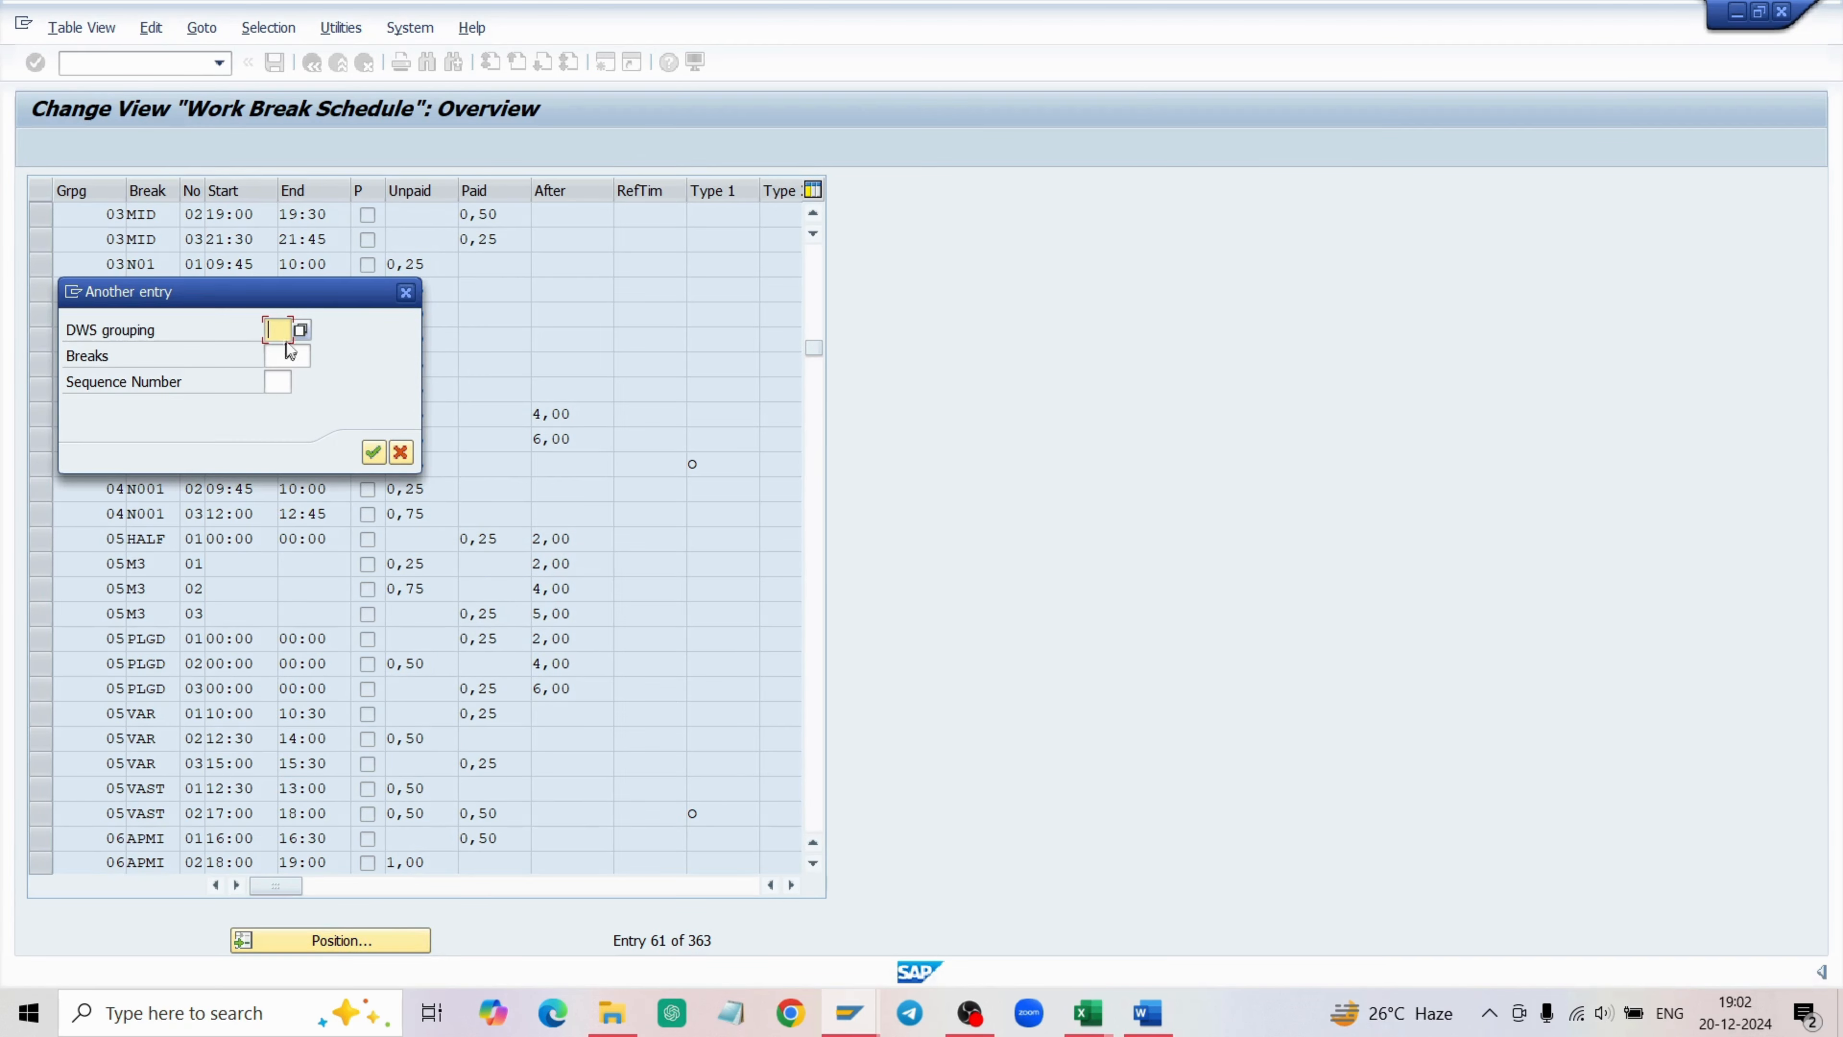
pyautogui.write('40')
pyautogui.click(304, 357)
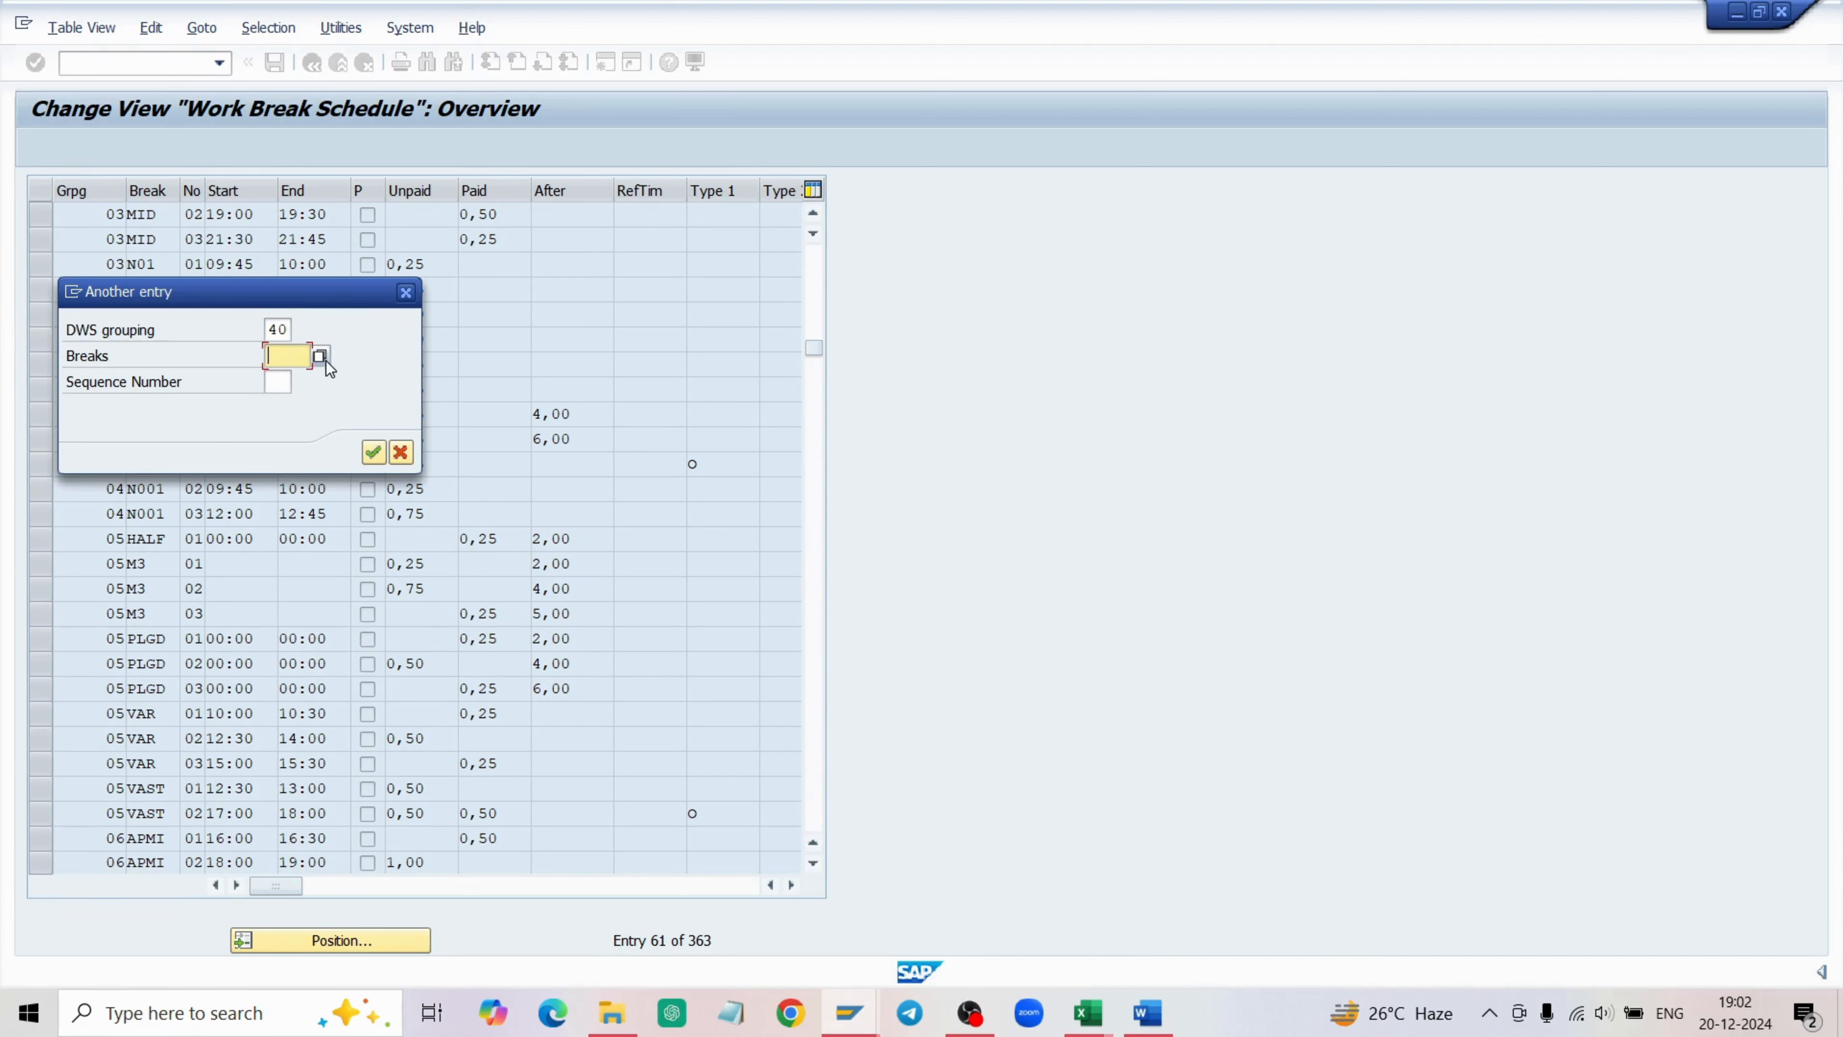
pyautogui.click(320, 357)
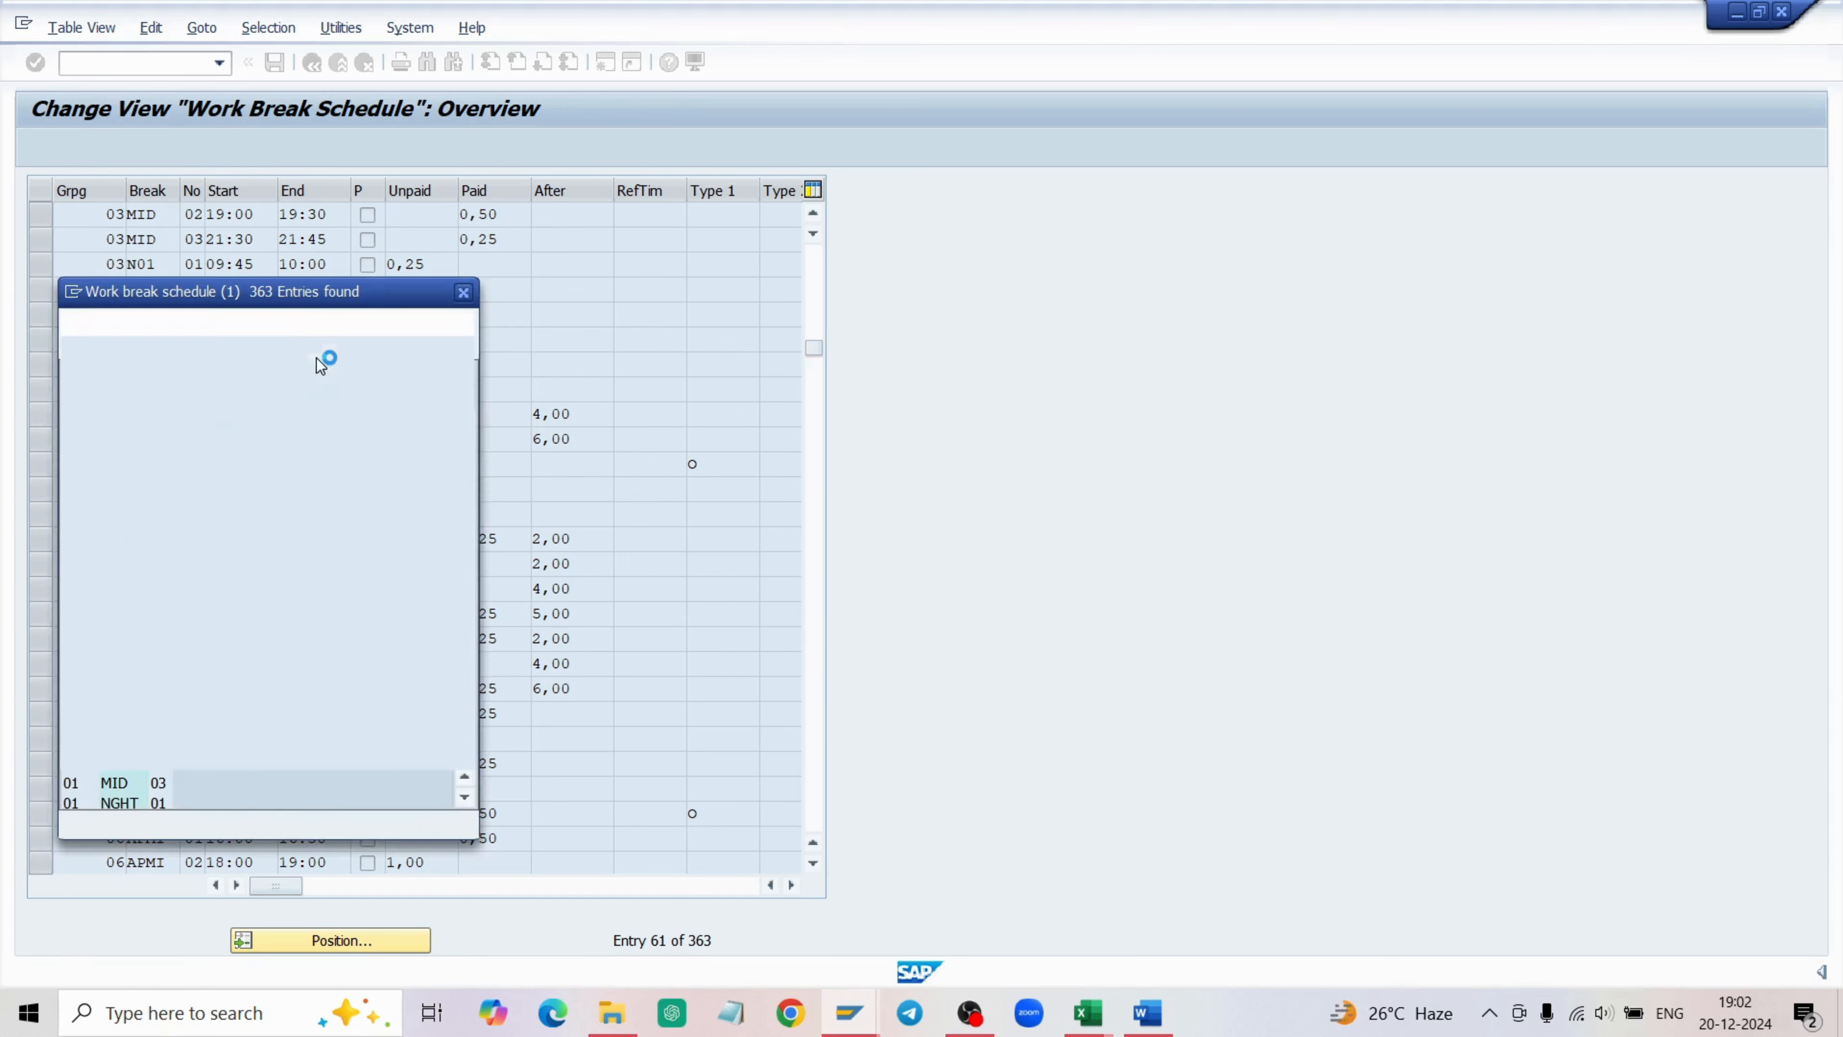
pyautogui.scroll(-10, 105, 530)
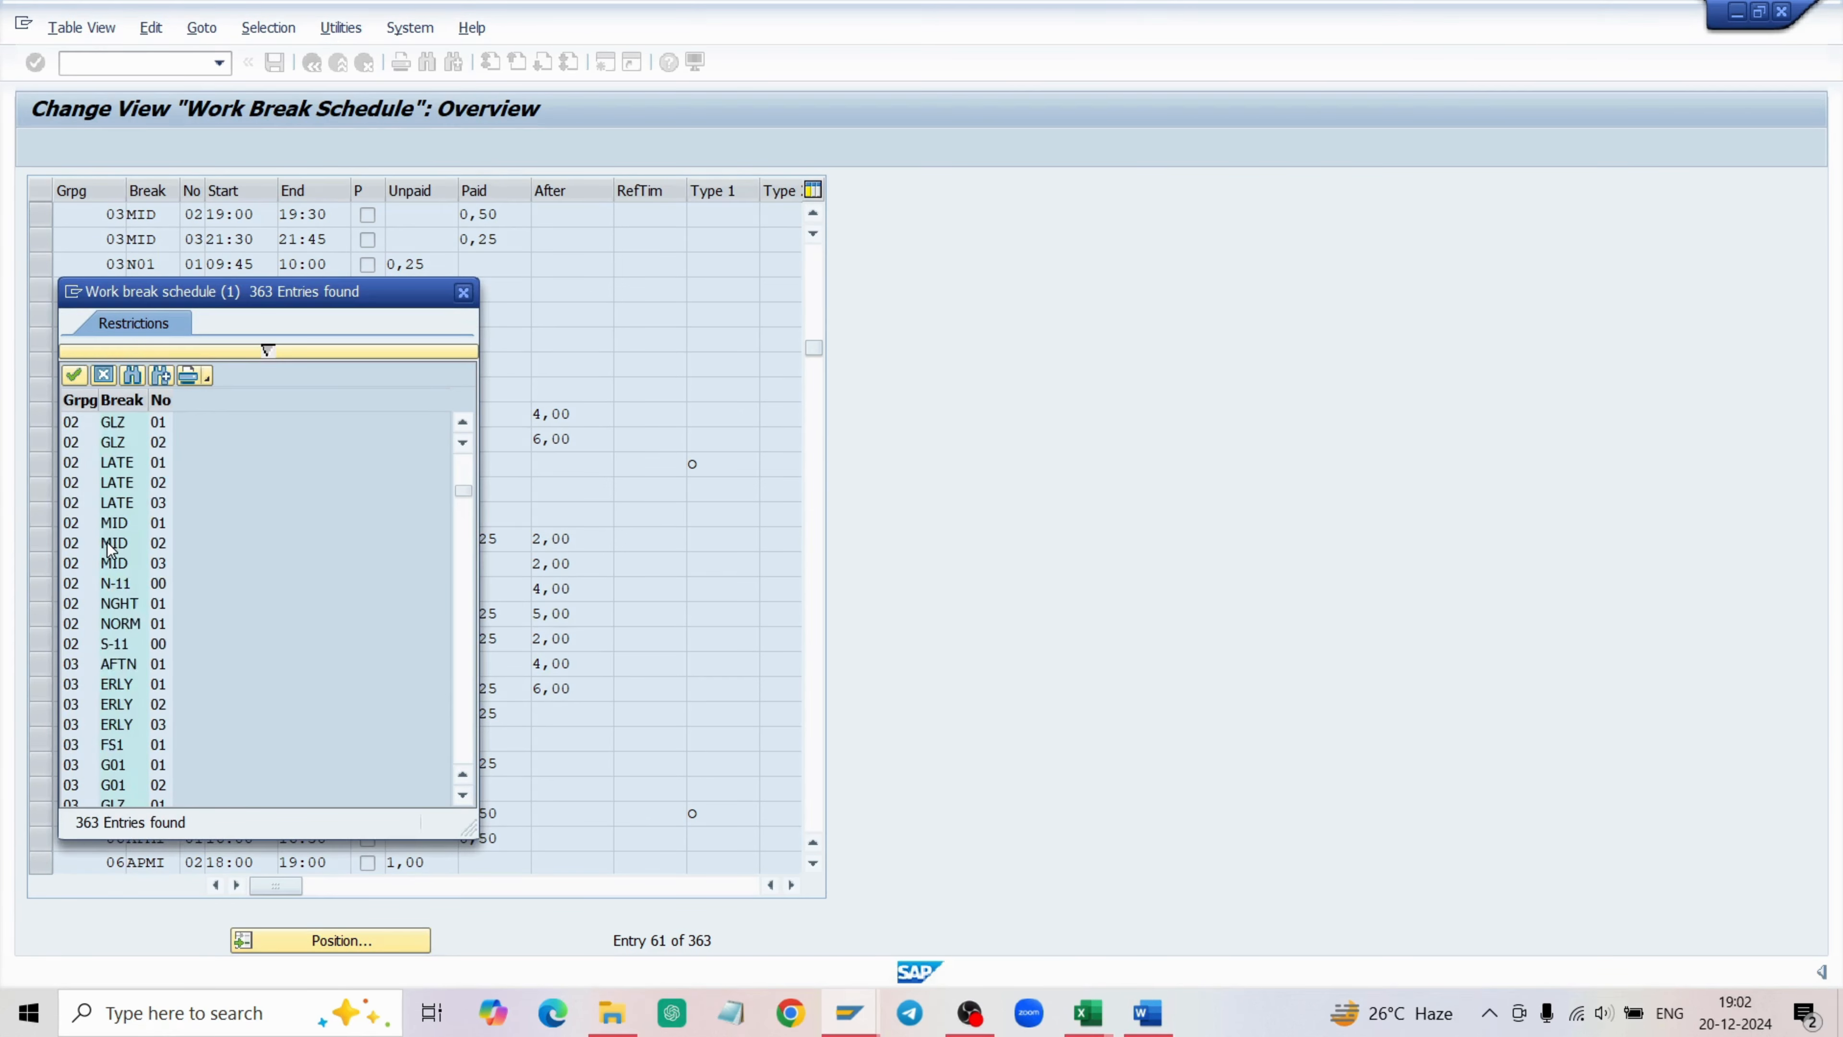
pyautogui.scroll(-20, 109, 550)
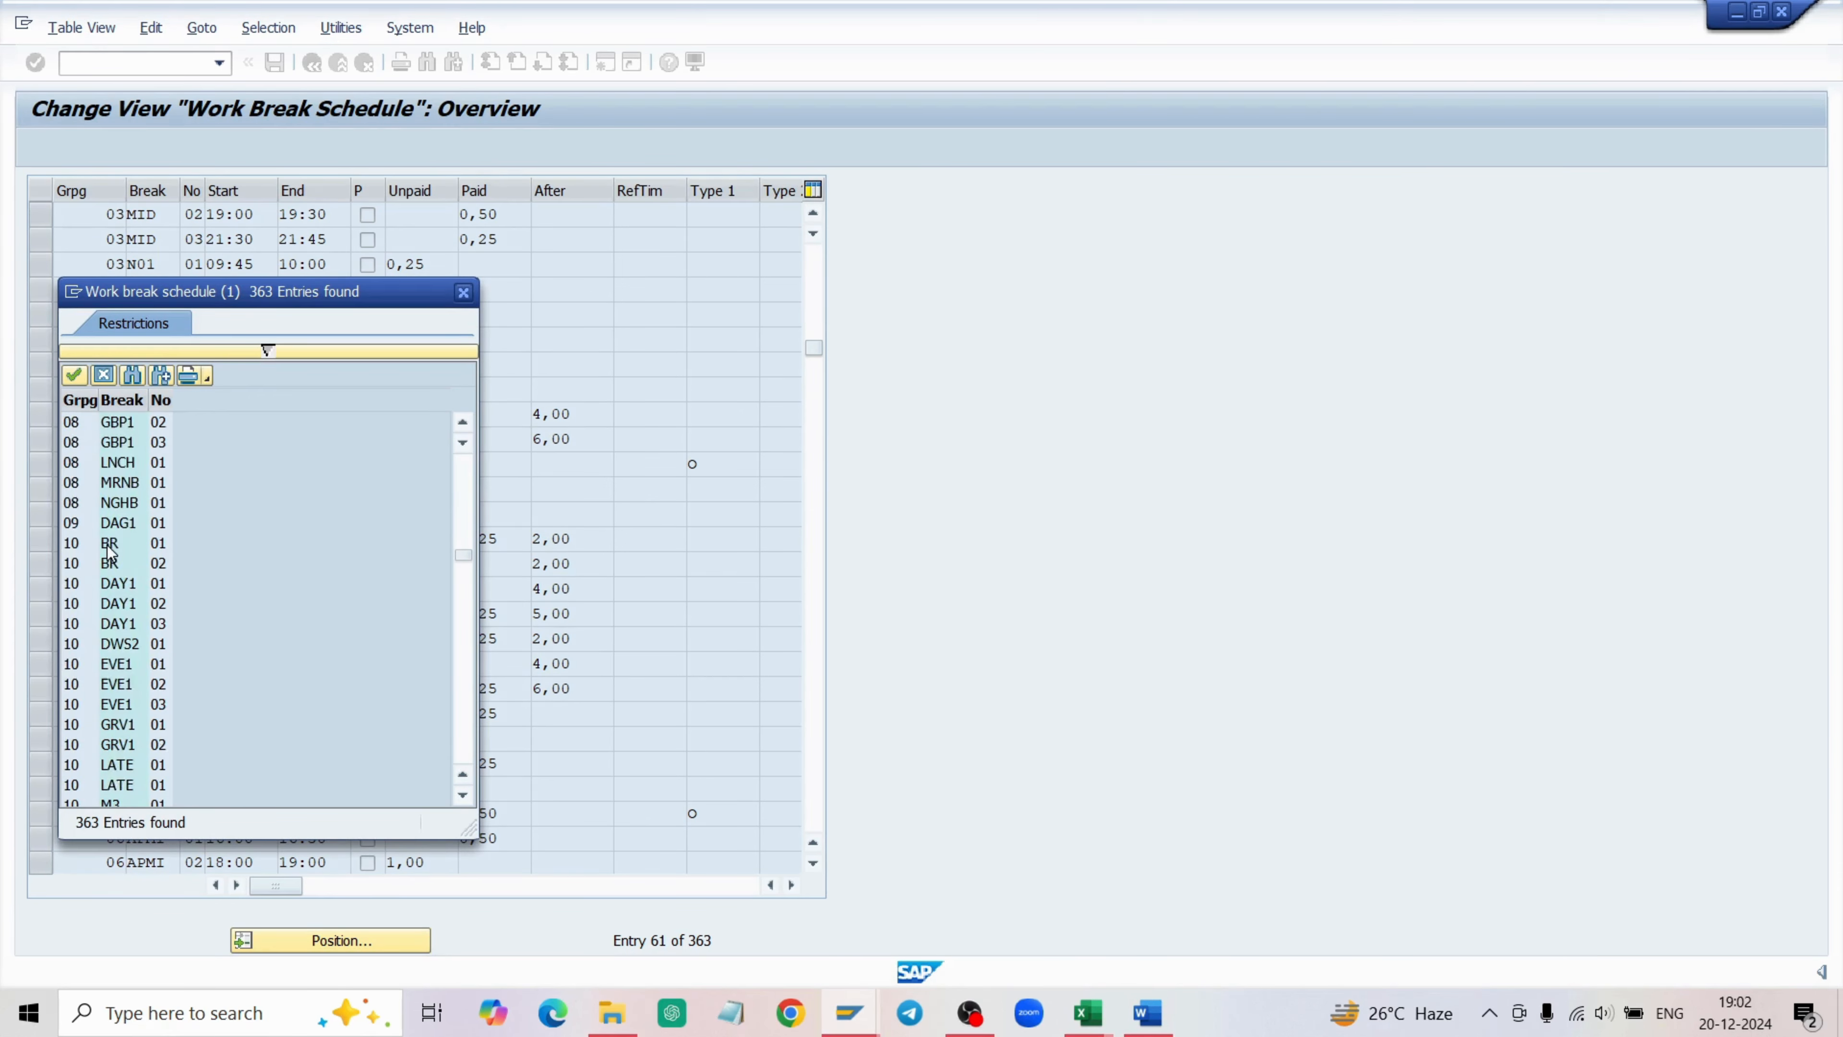
pyautogui.scroll(-20, 109, 550)
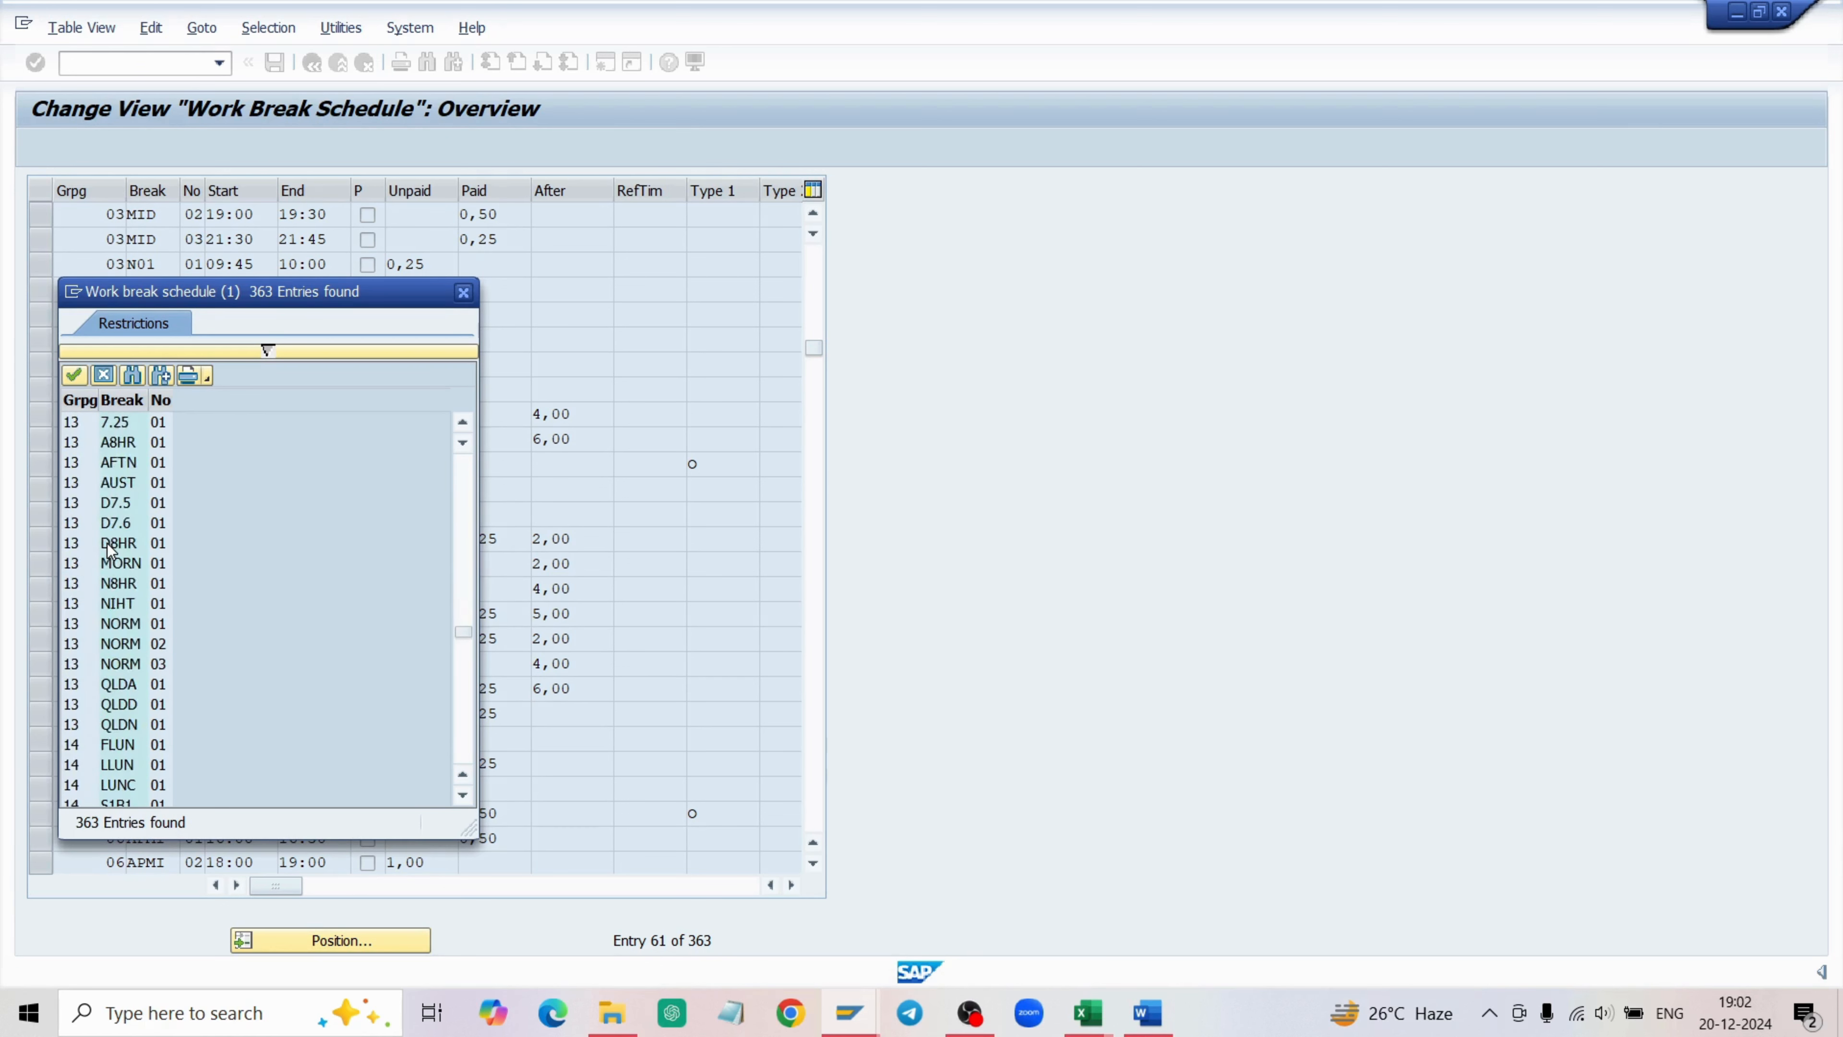
pyautogui.scroll(-14, 109, 550)
pyautogui.scroll(-20, 109, 552)
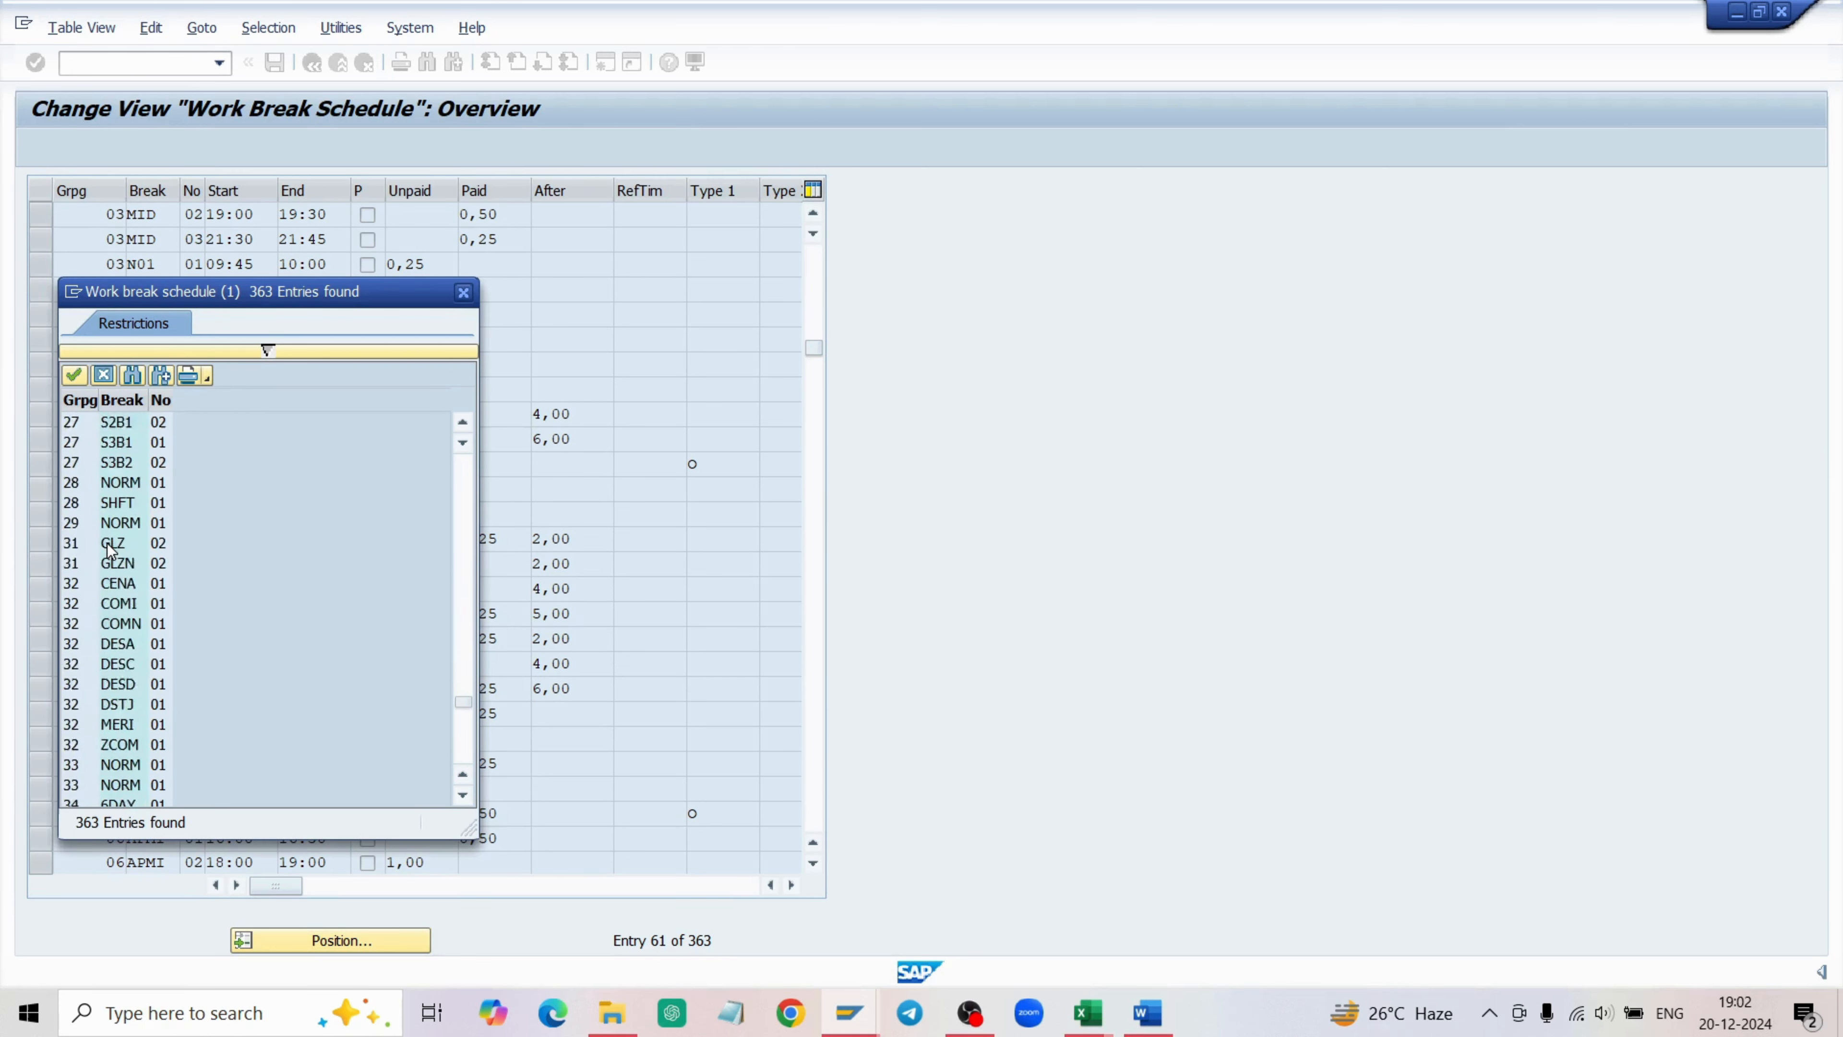
pyautogui.scroll(3, 113, 554)
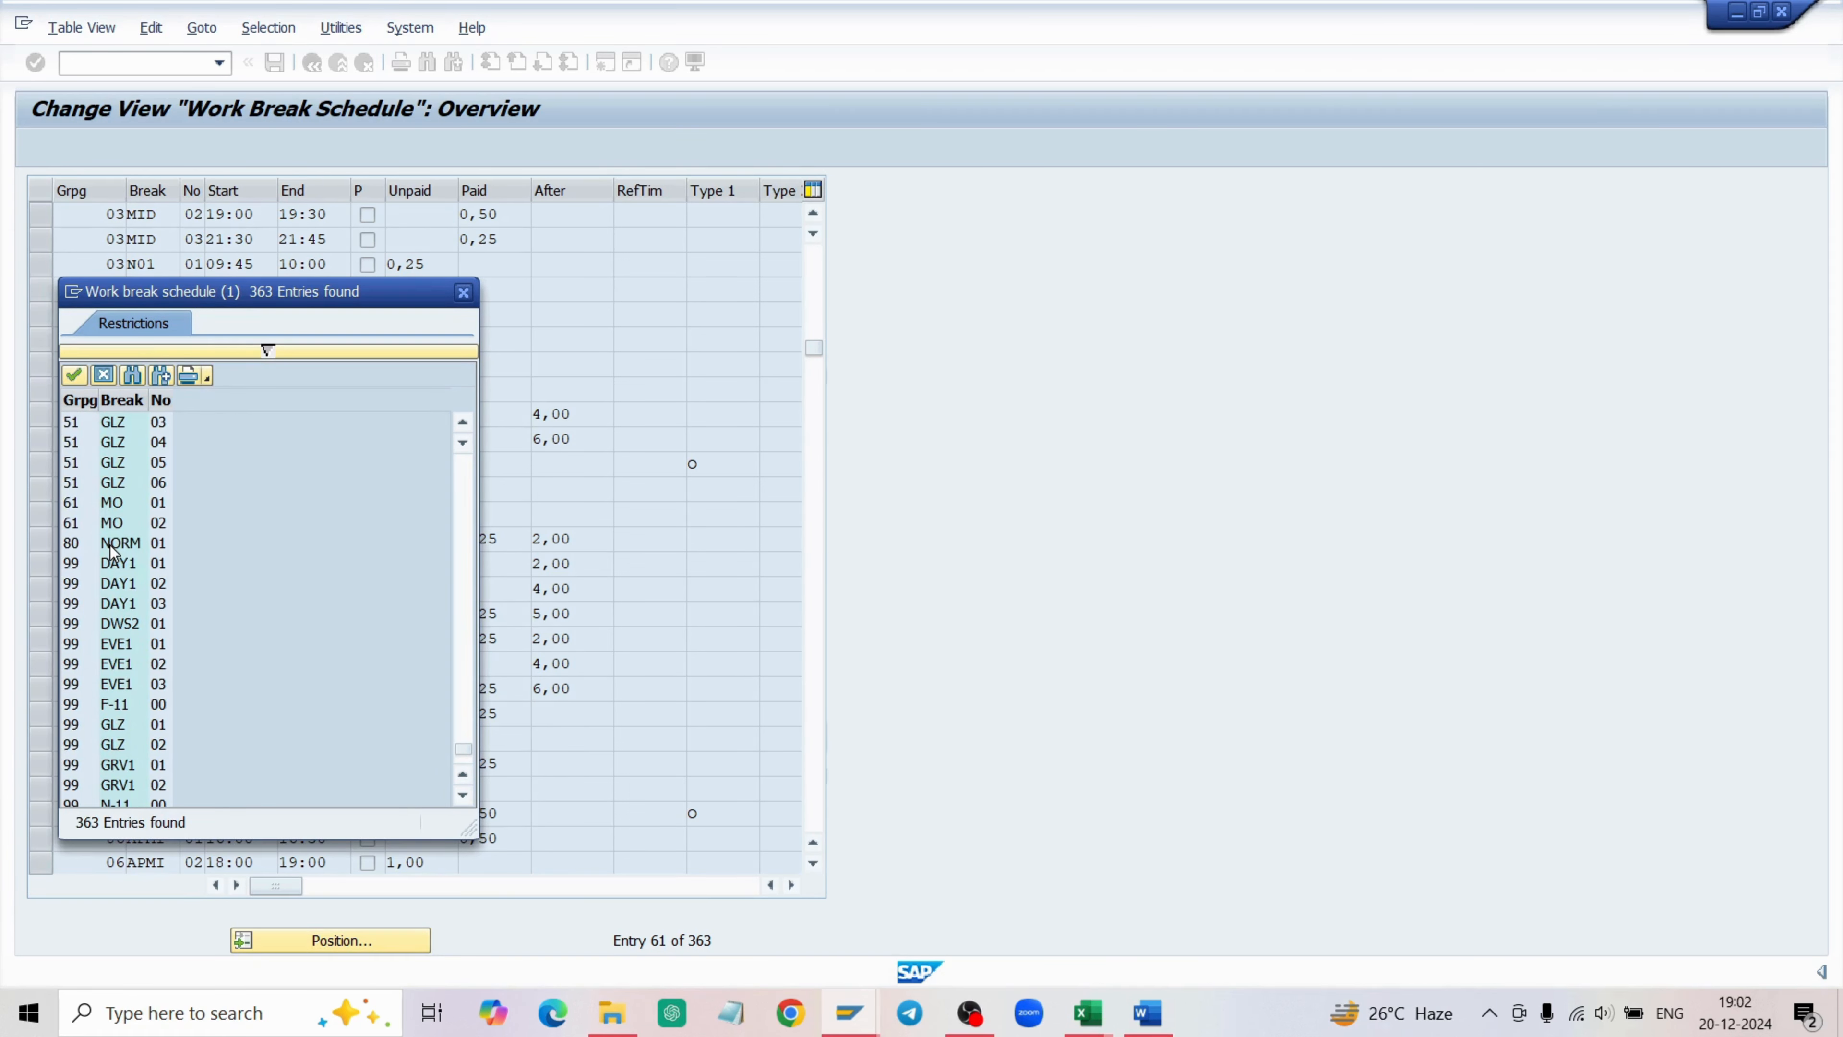
pyautogui.scroll(-4, 113, 553)
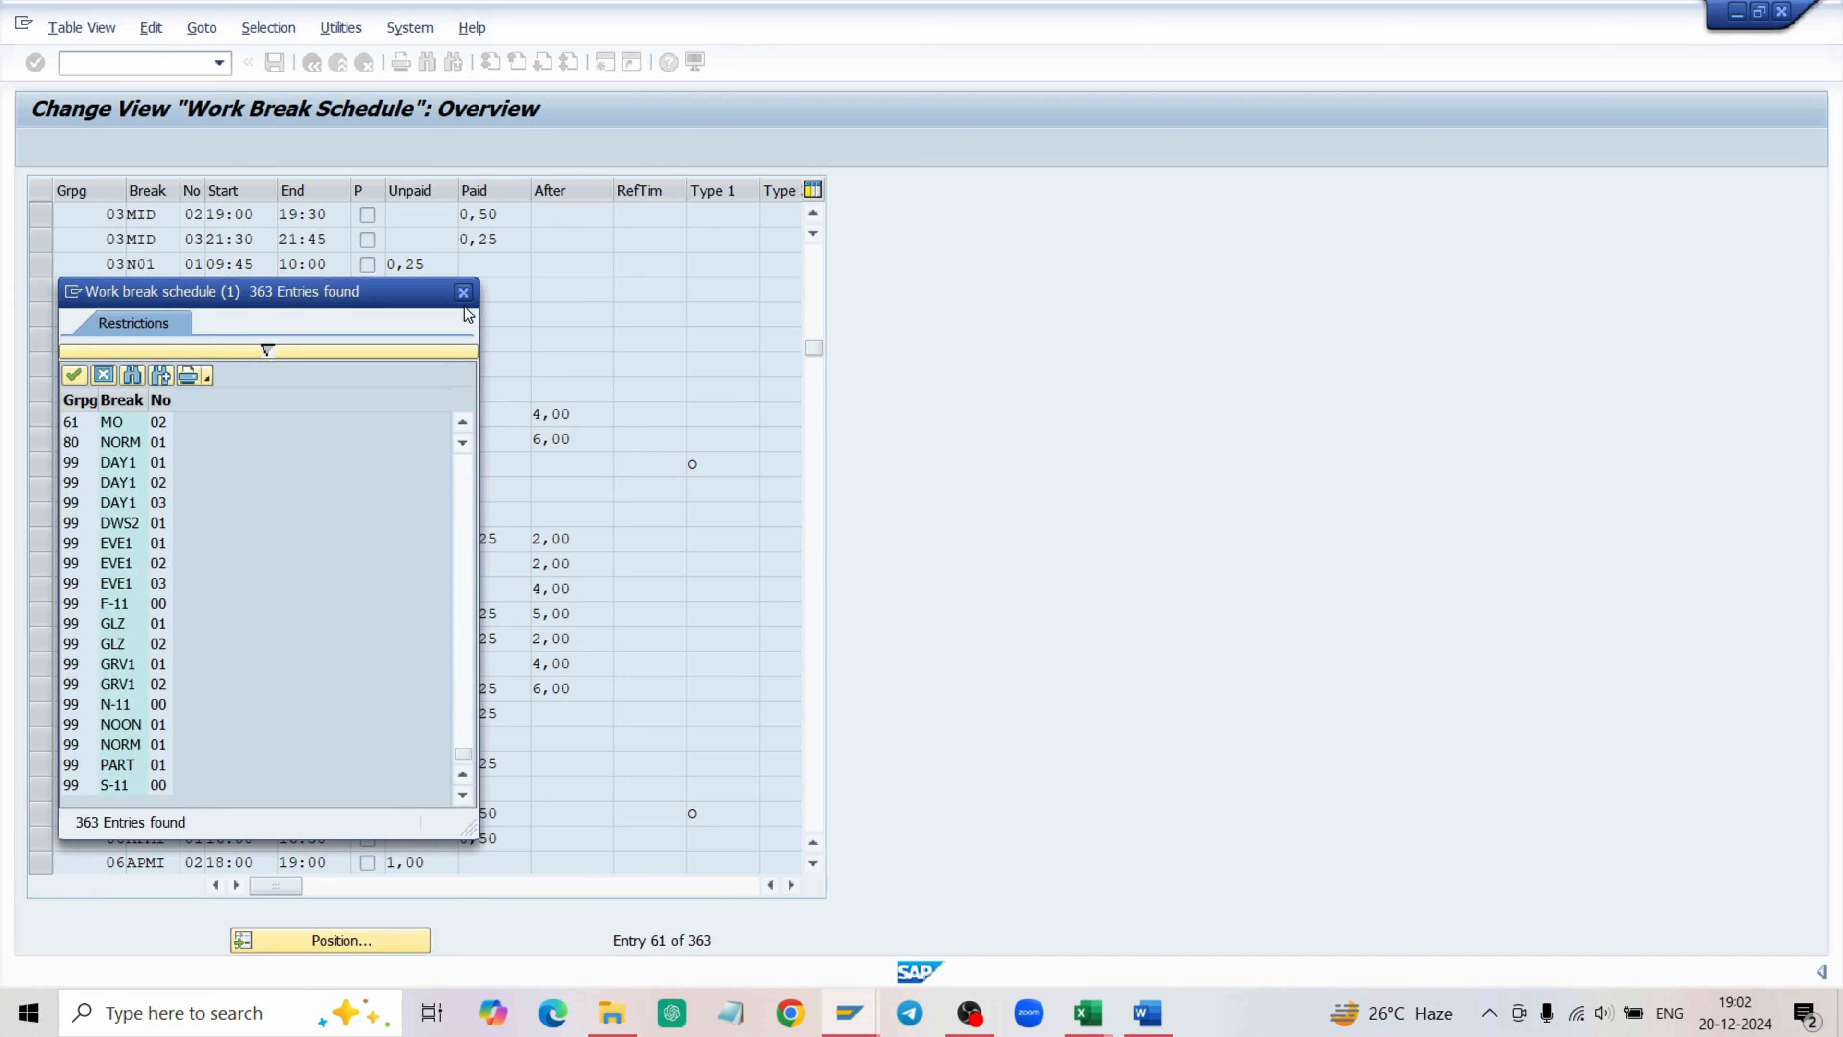
pyautogui.click(463, 291)
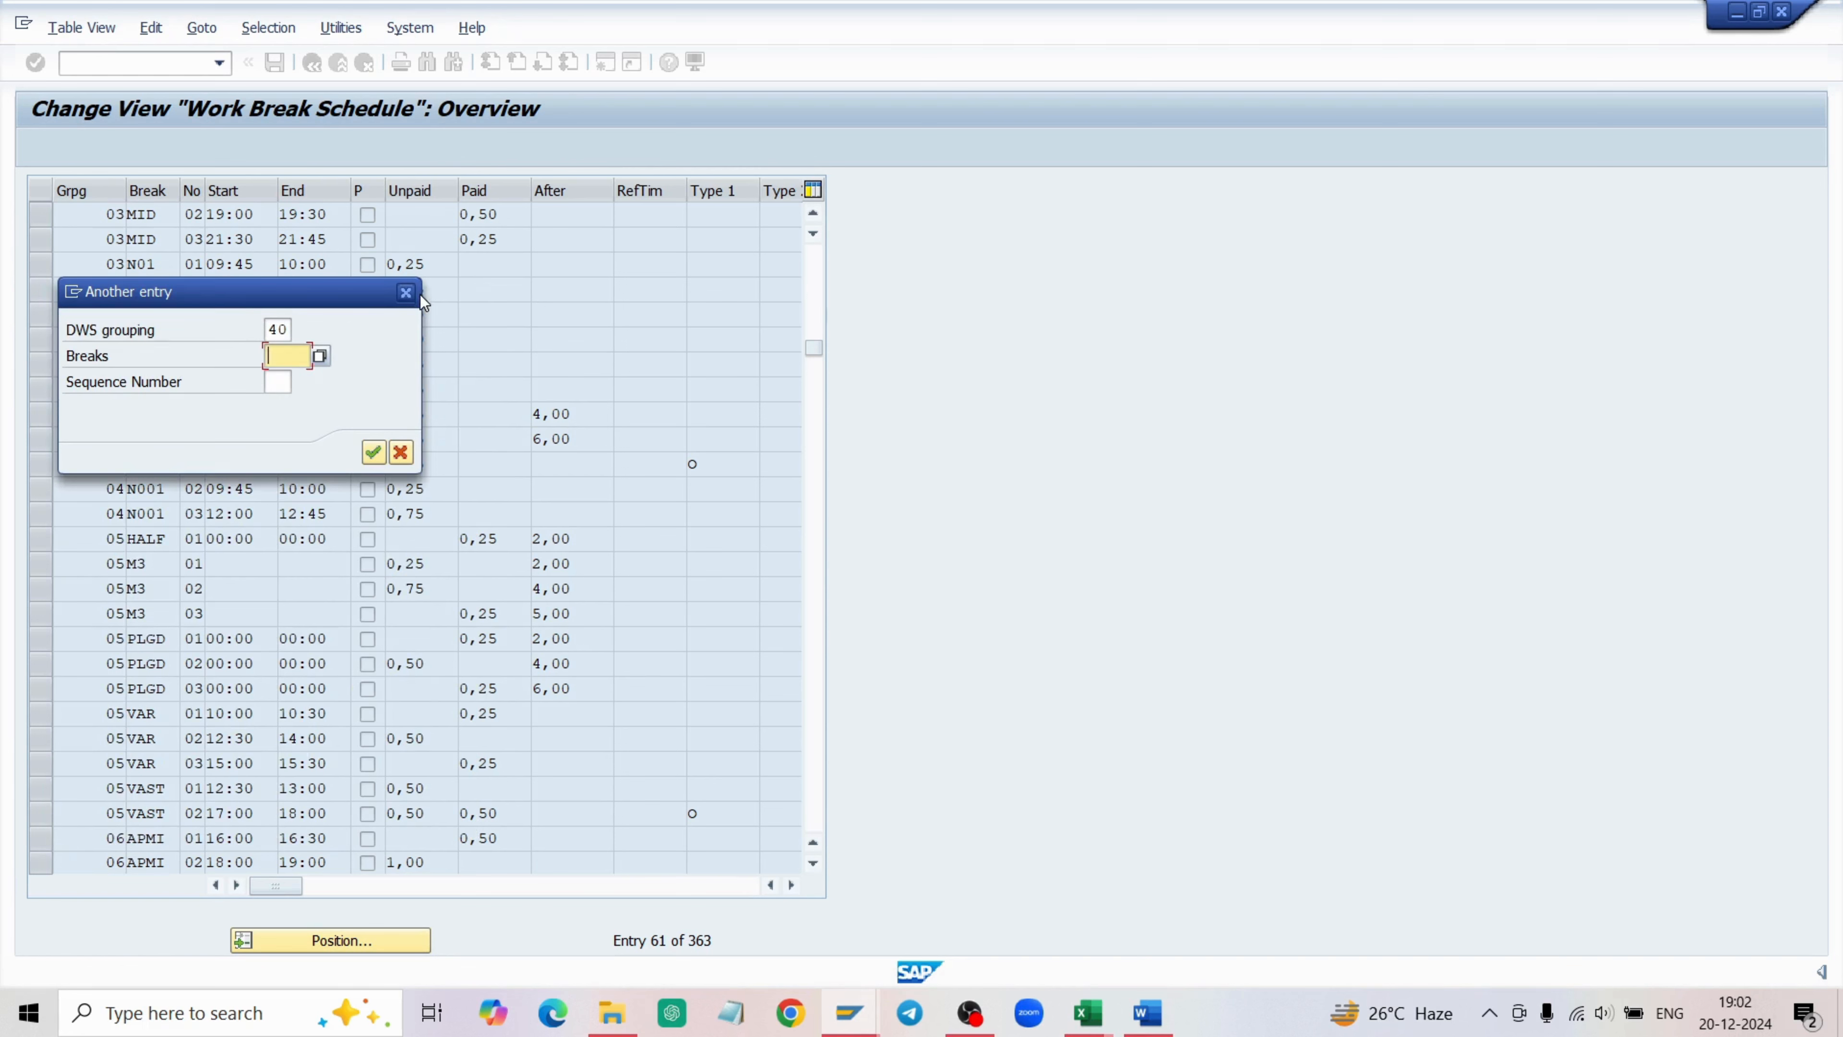
pyautogui.click(406, 292)
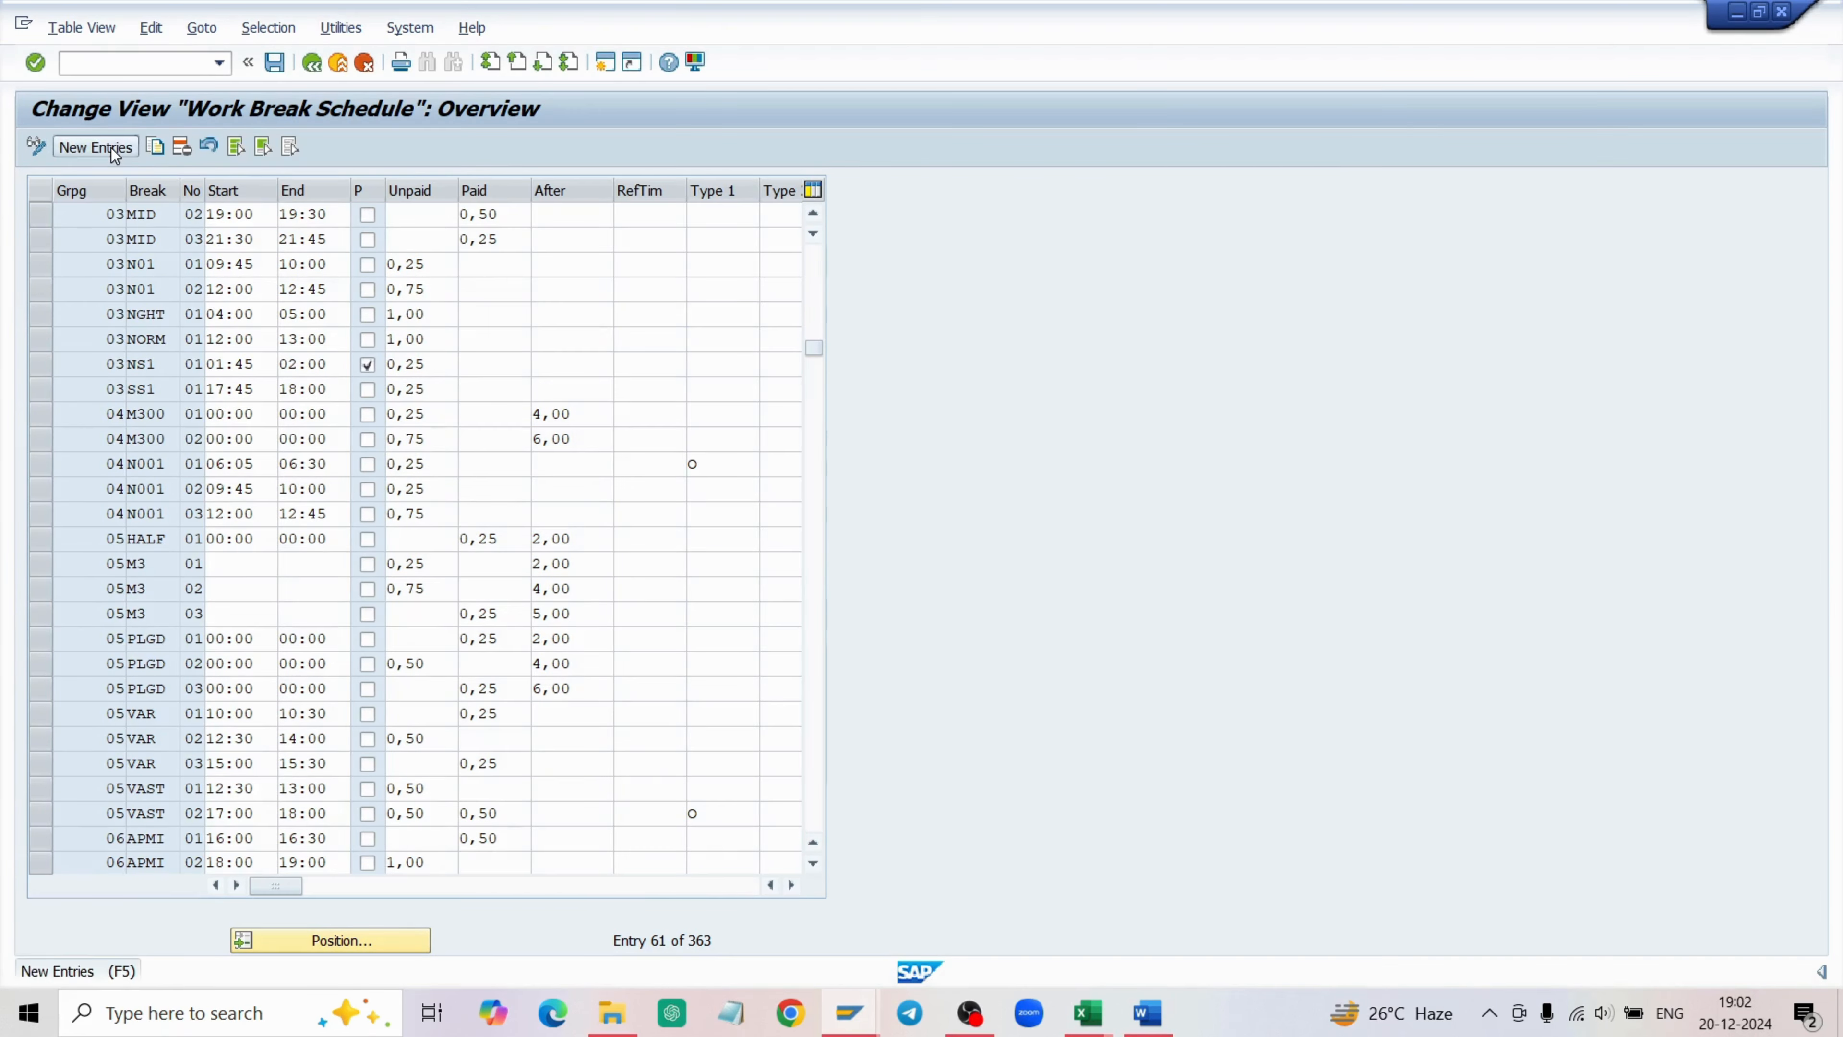
pyautogui.click(95, 148)
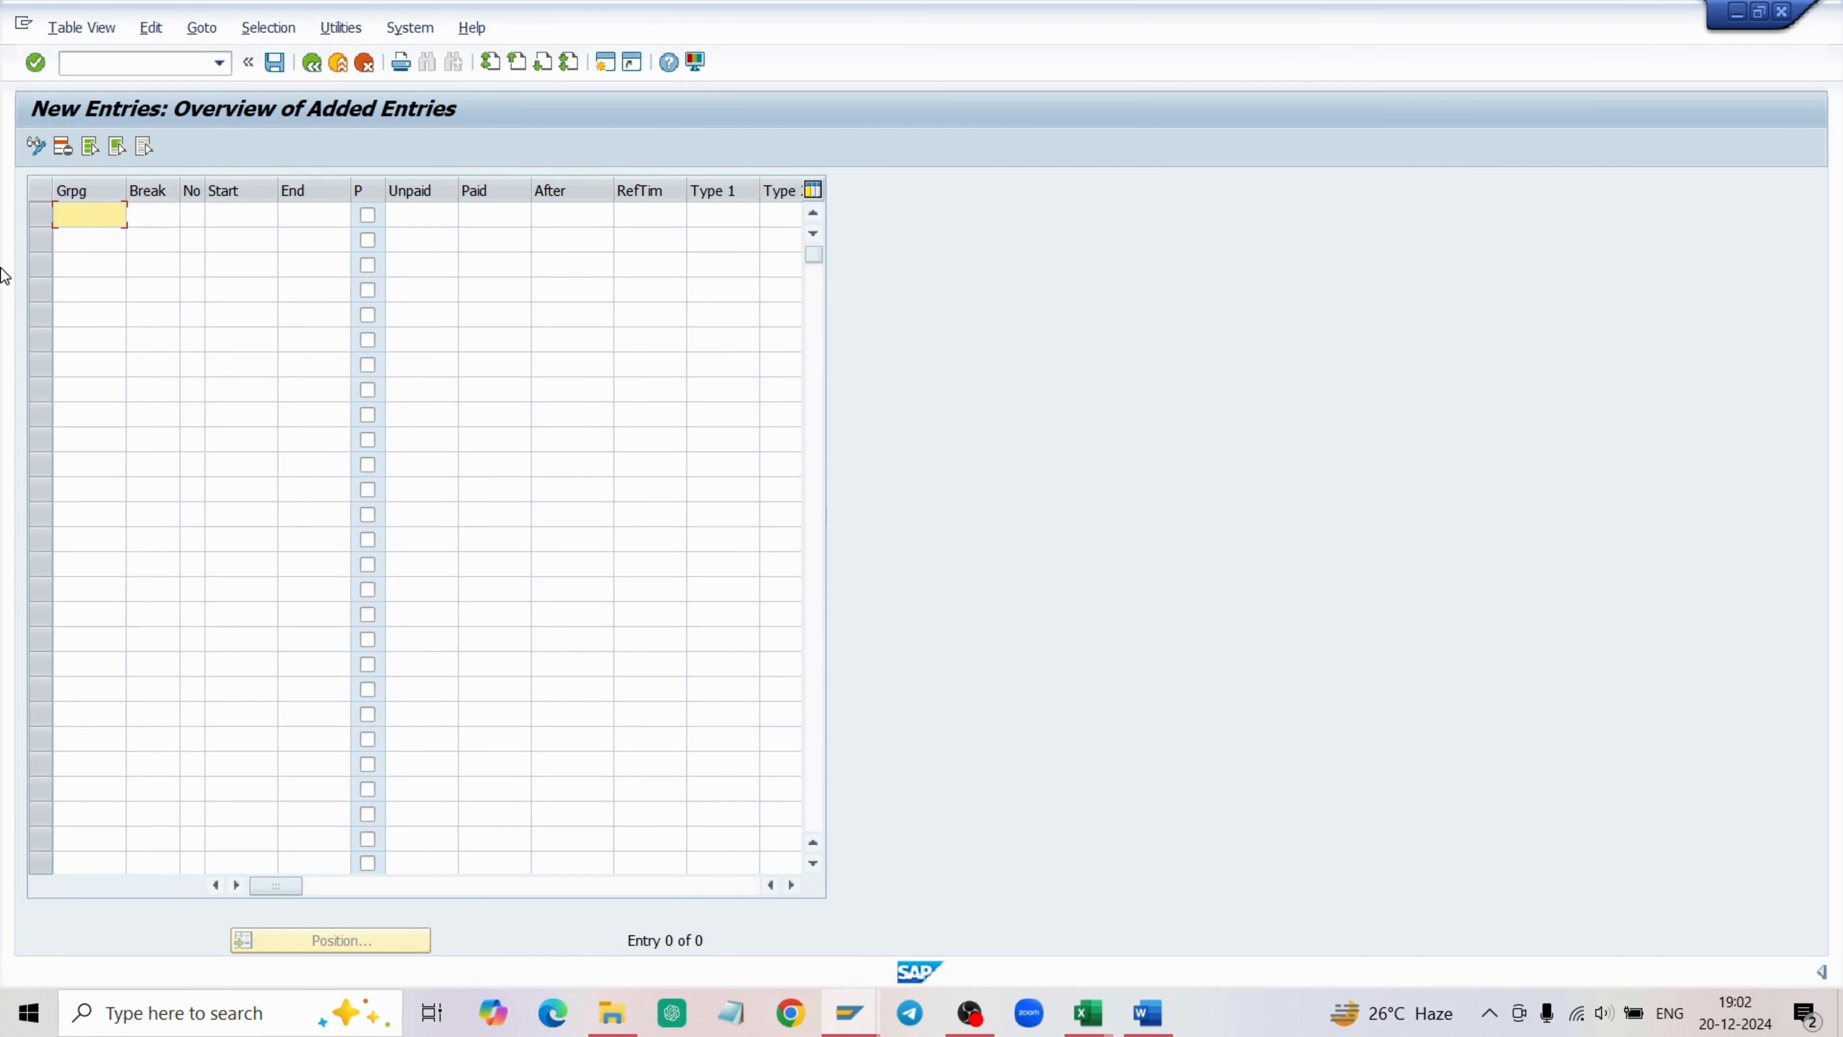
pyautogui.write('50')
pyautogui.click(150, 211)
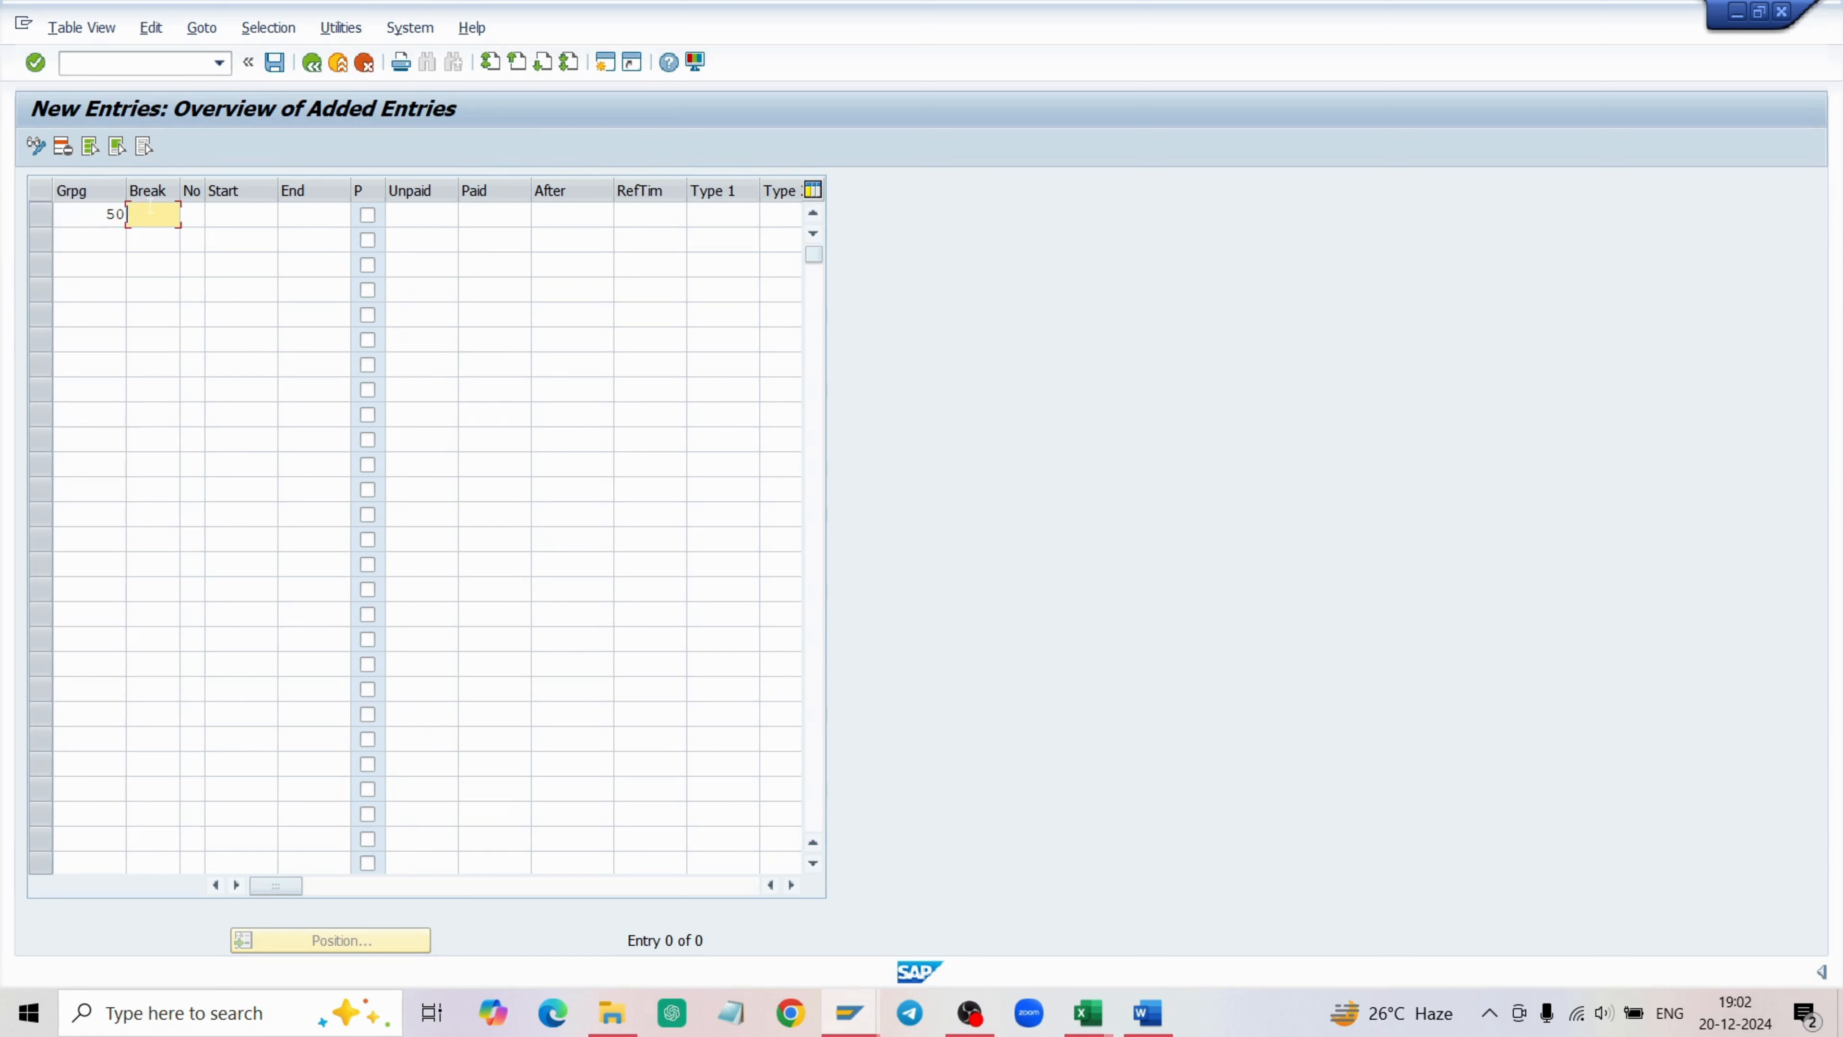
pyautogui.write('brk')
pyautogui.press('BackSpace')
pyautogui.press('BackSpace')
pyautogui.press('BackSpace')
pyautogui.press('BackSpace')
pyautogui.write('lunc')
pyautogui.press('BackSpace')
pyautogui.press('BackSpace')
pyautogui.press('BackSpace')
pyautogui.press('BackSpace')
pyautogui.click(311, 62)
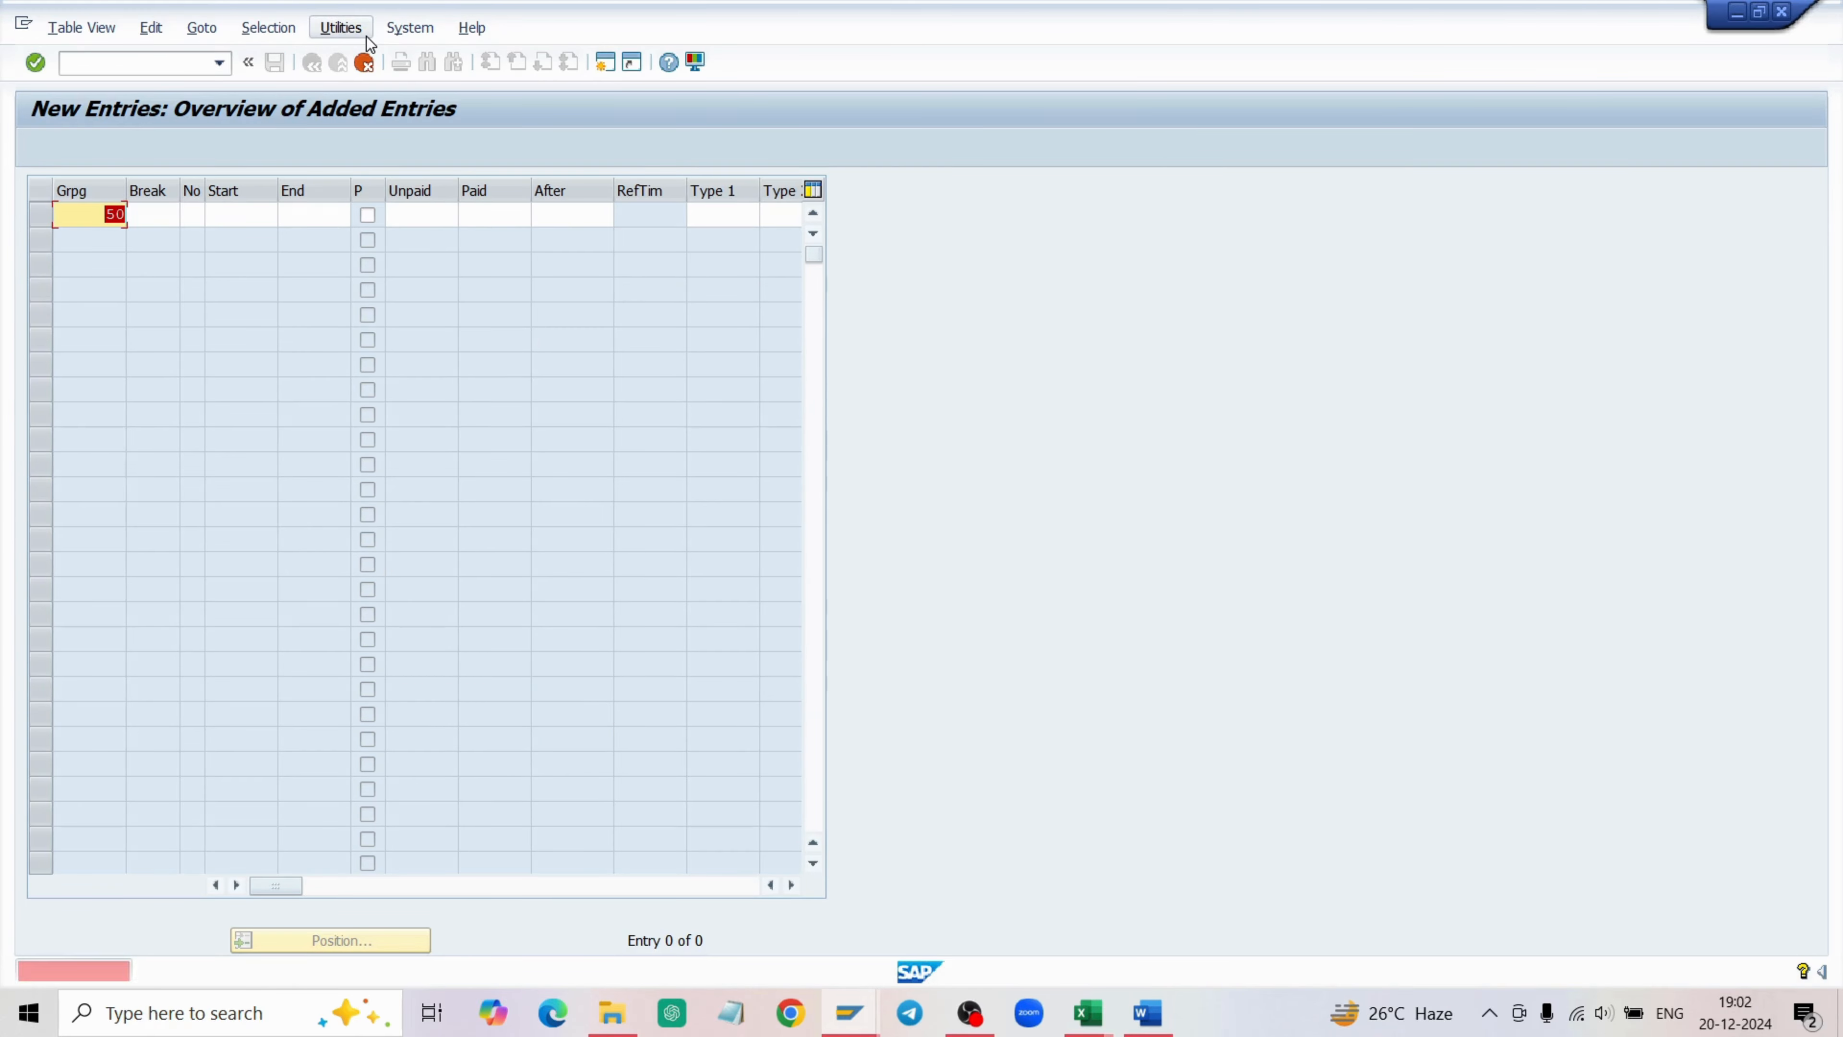
pyautogui.click(364, 63)
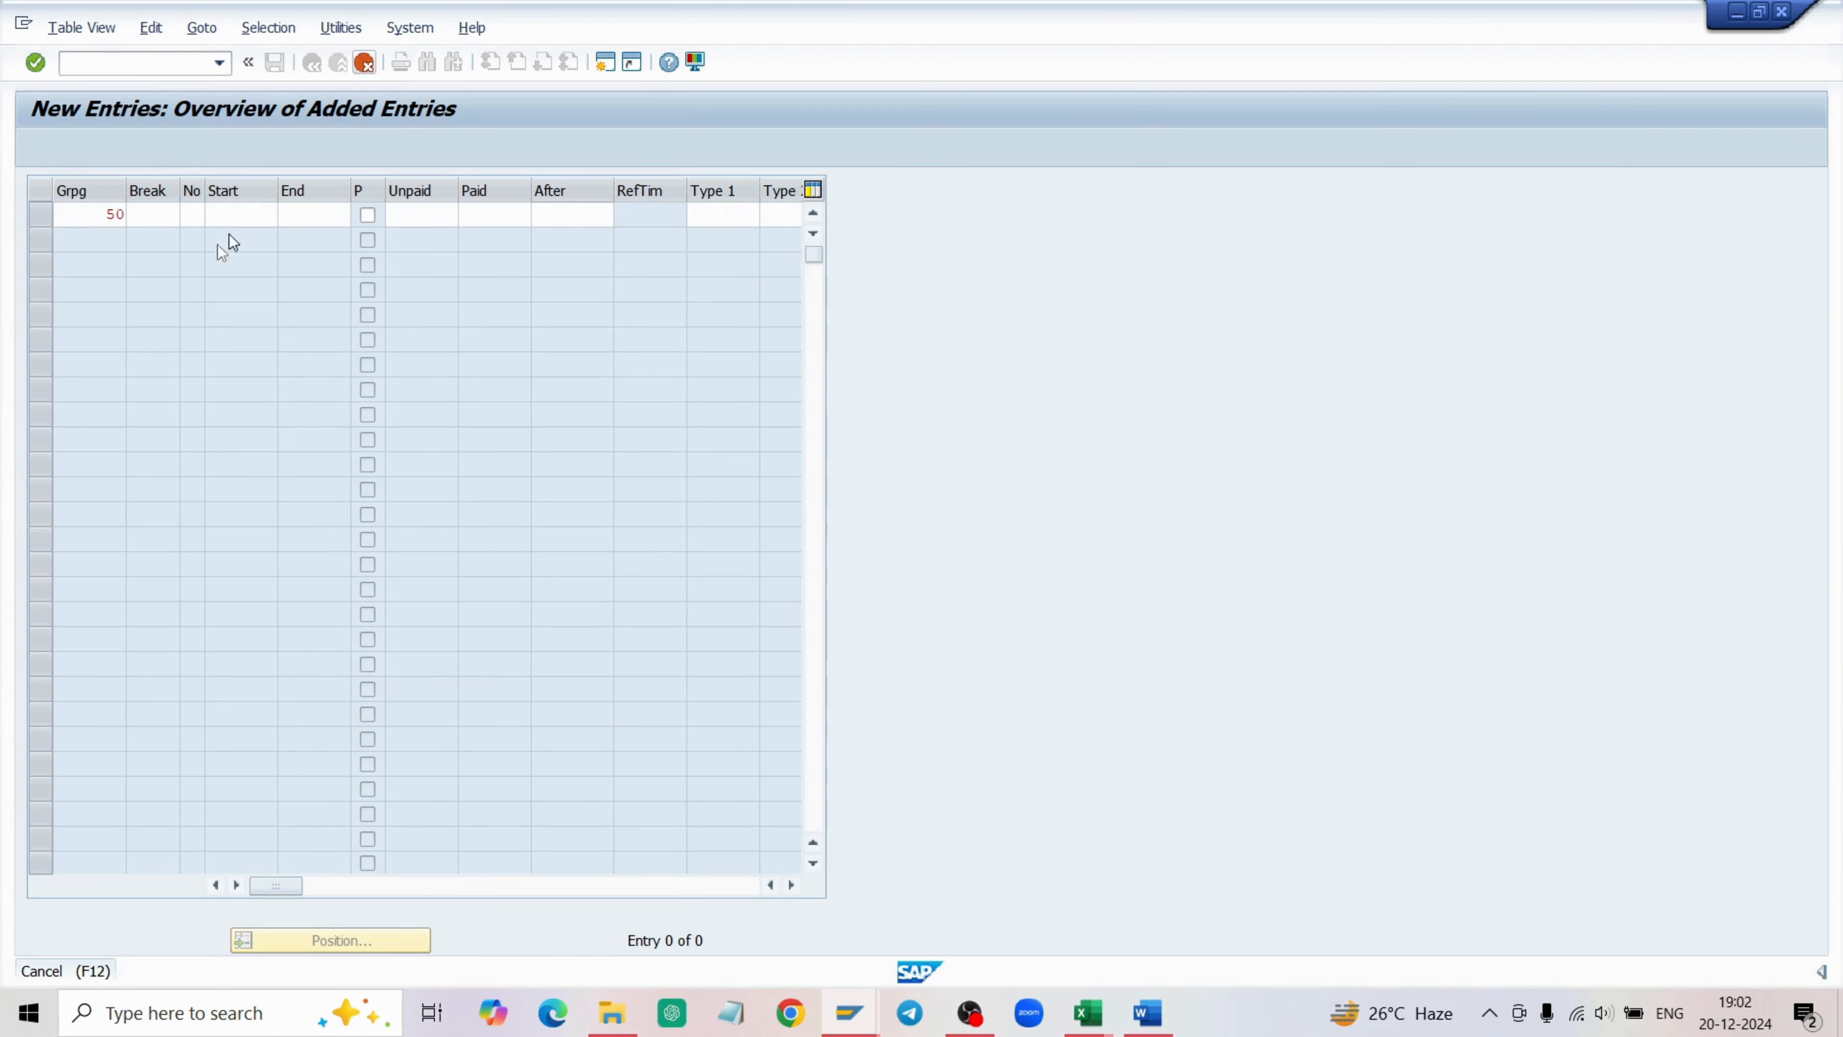
pyautogui.click(409, 432)
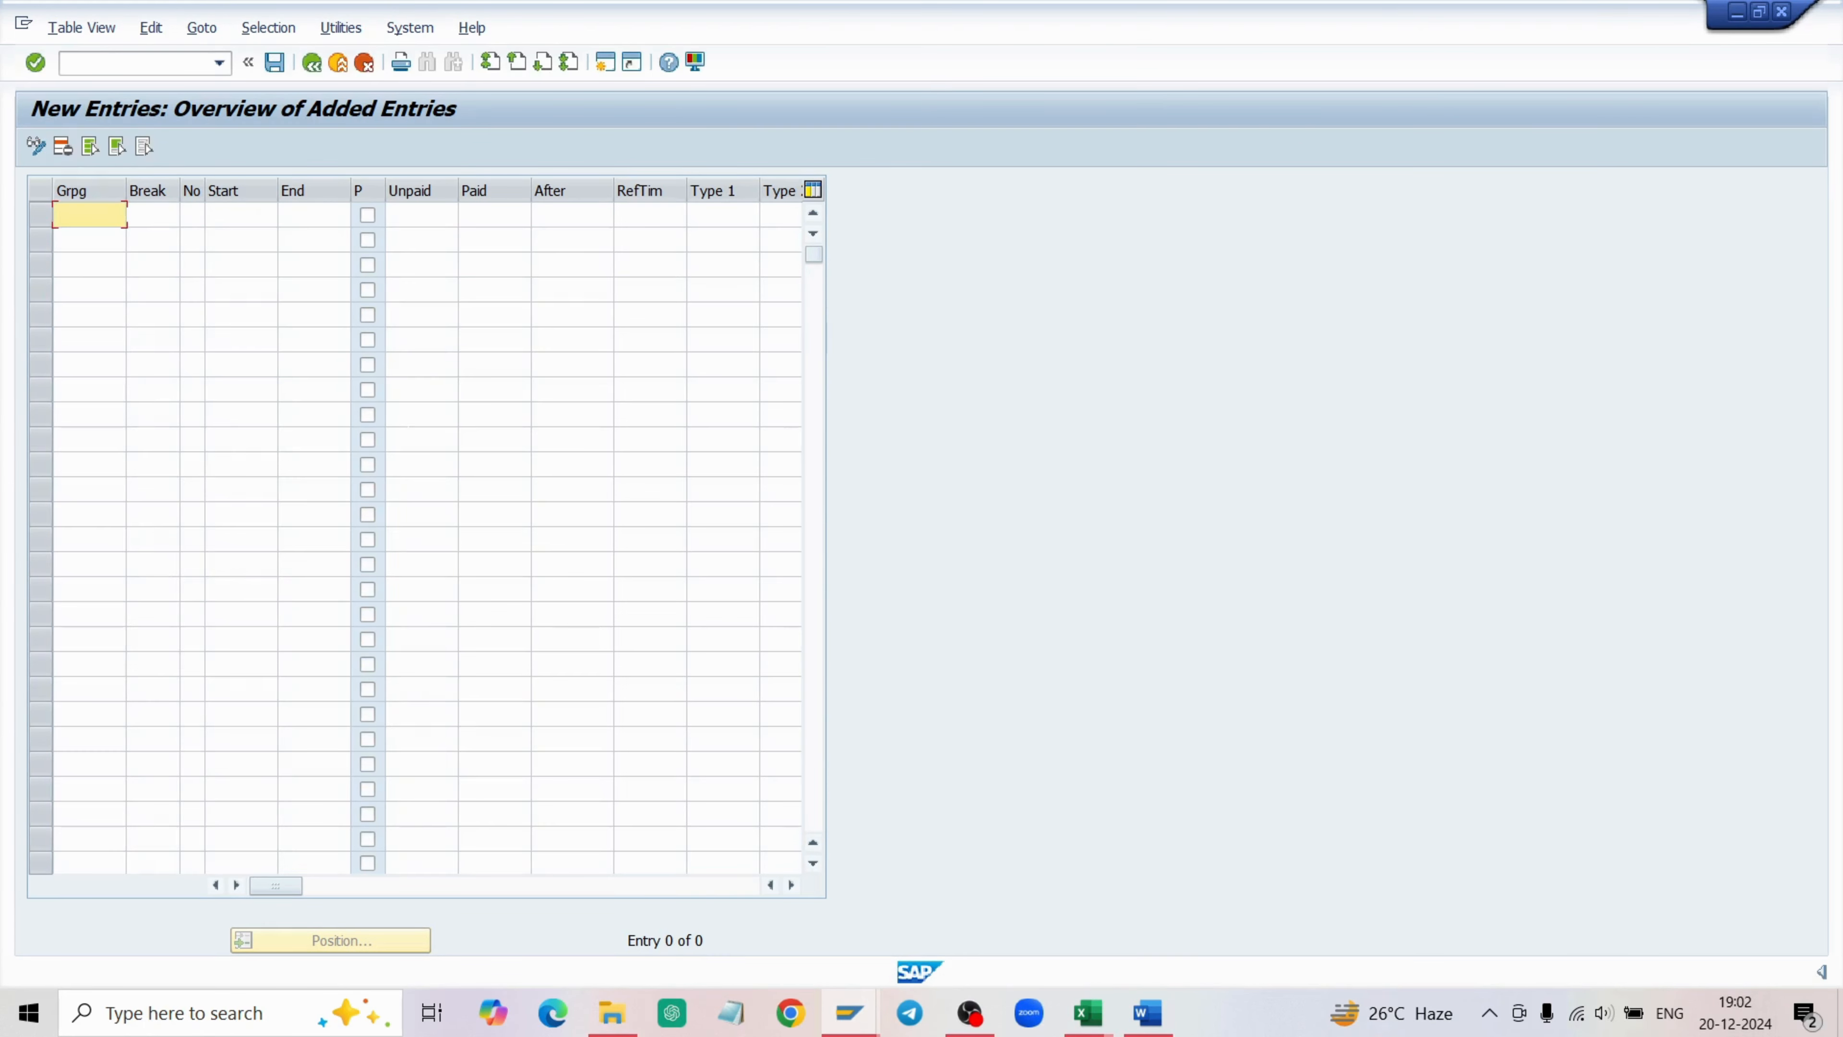
pyautogui.click(312, 63)
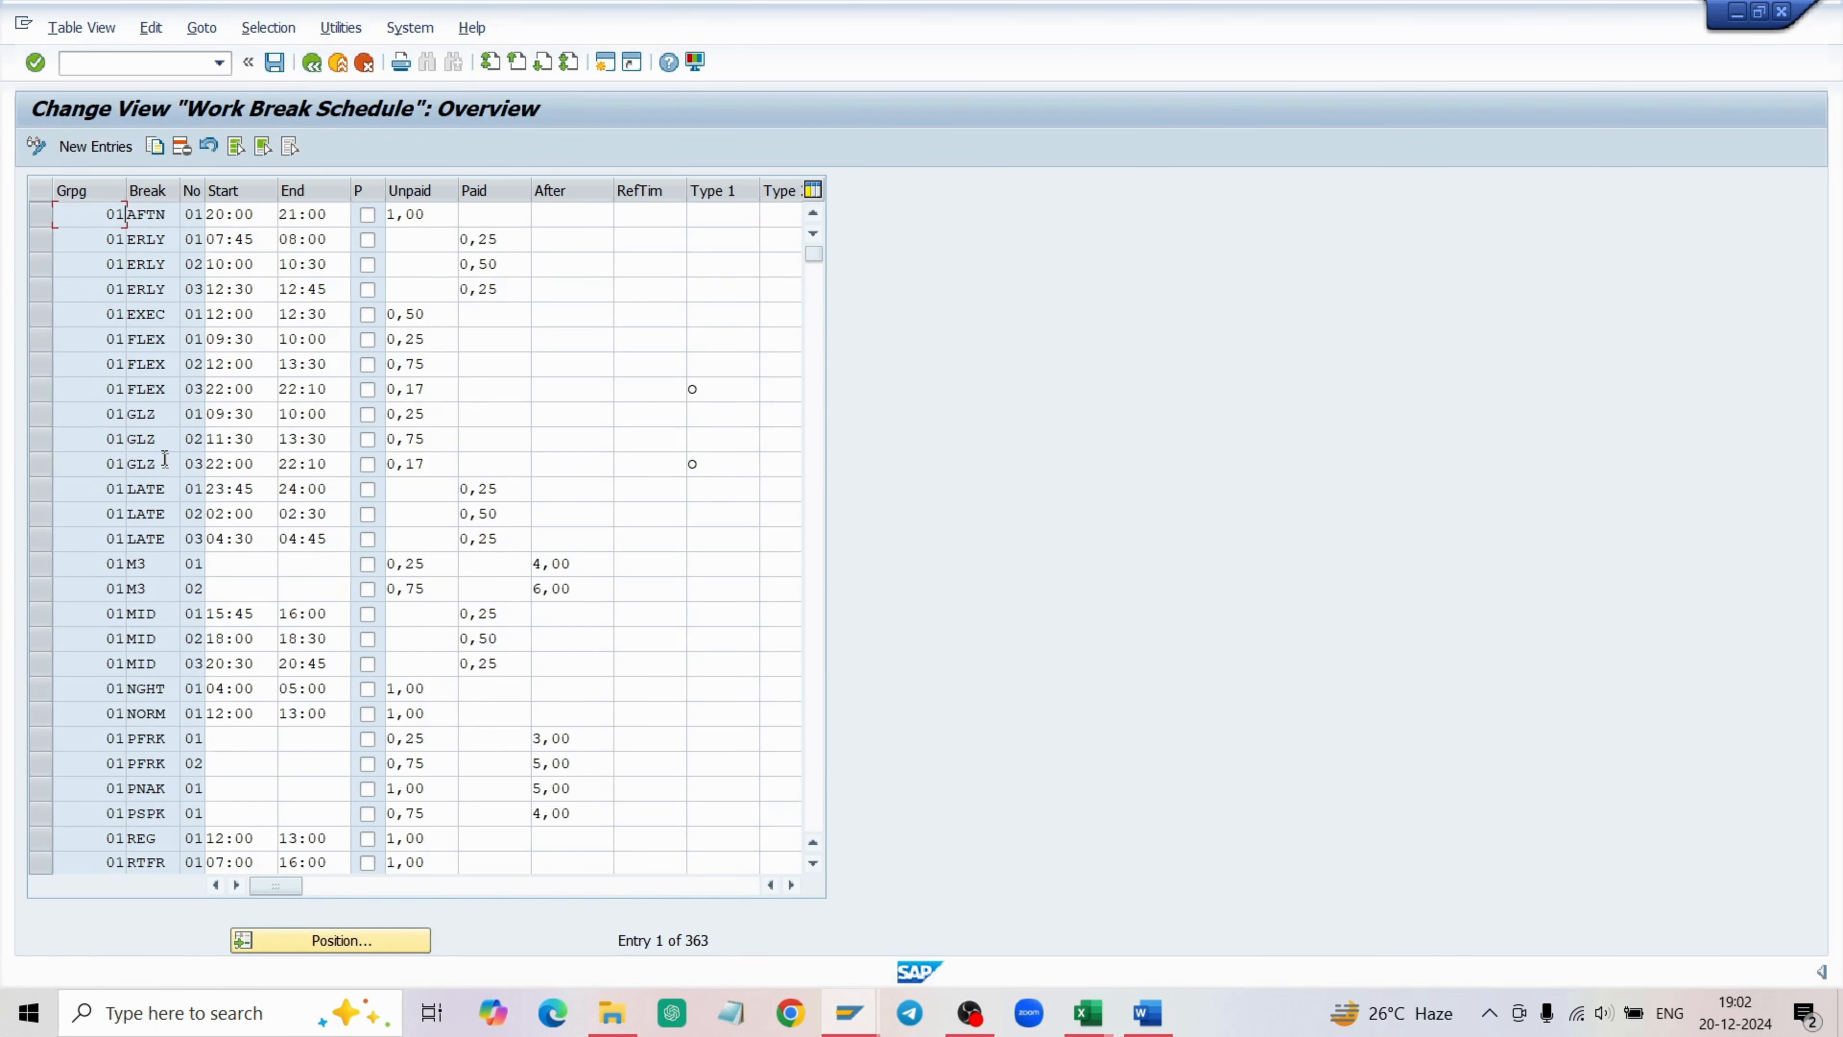
# Look through the existing work break schedules of groupings 01 to 09 for break codes and times.
pyautogui.scroll(-6, 162, 461)
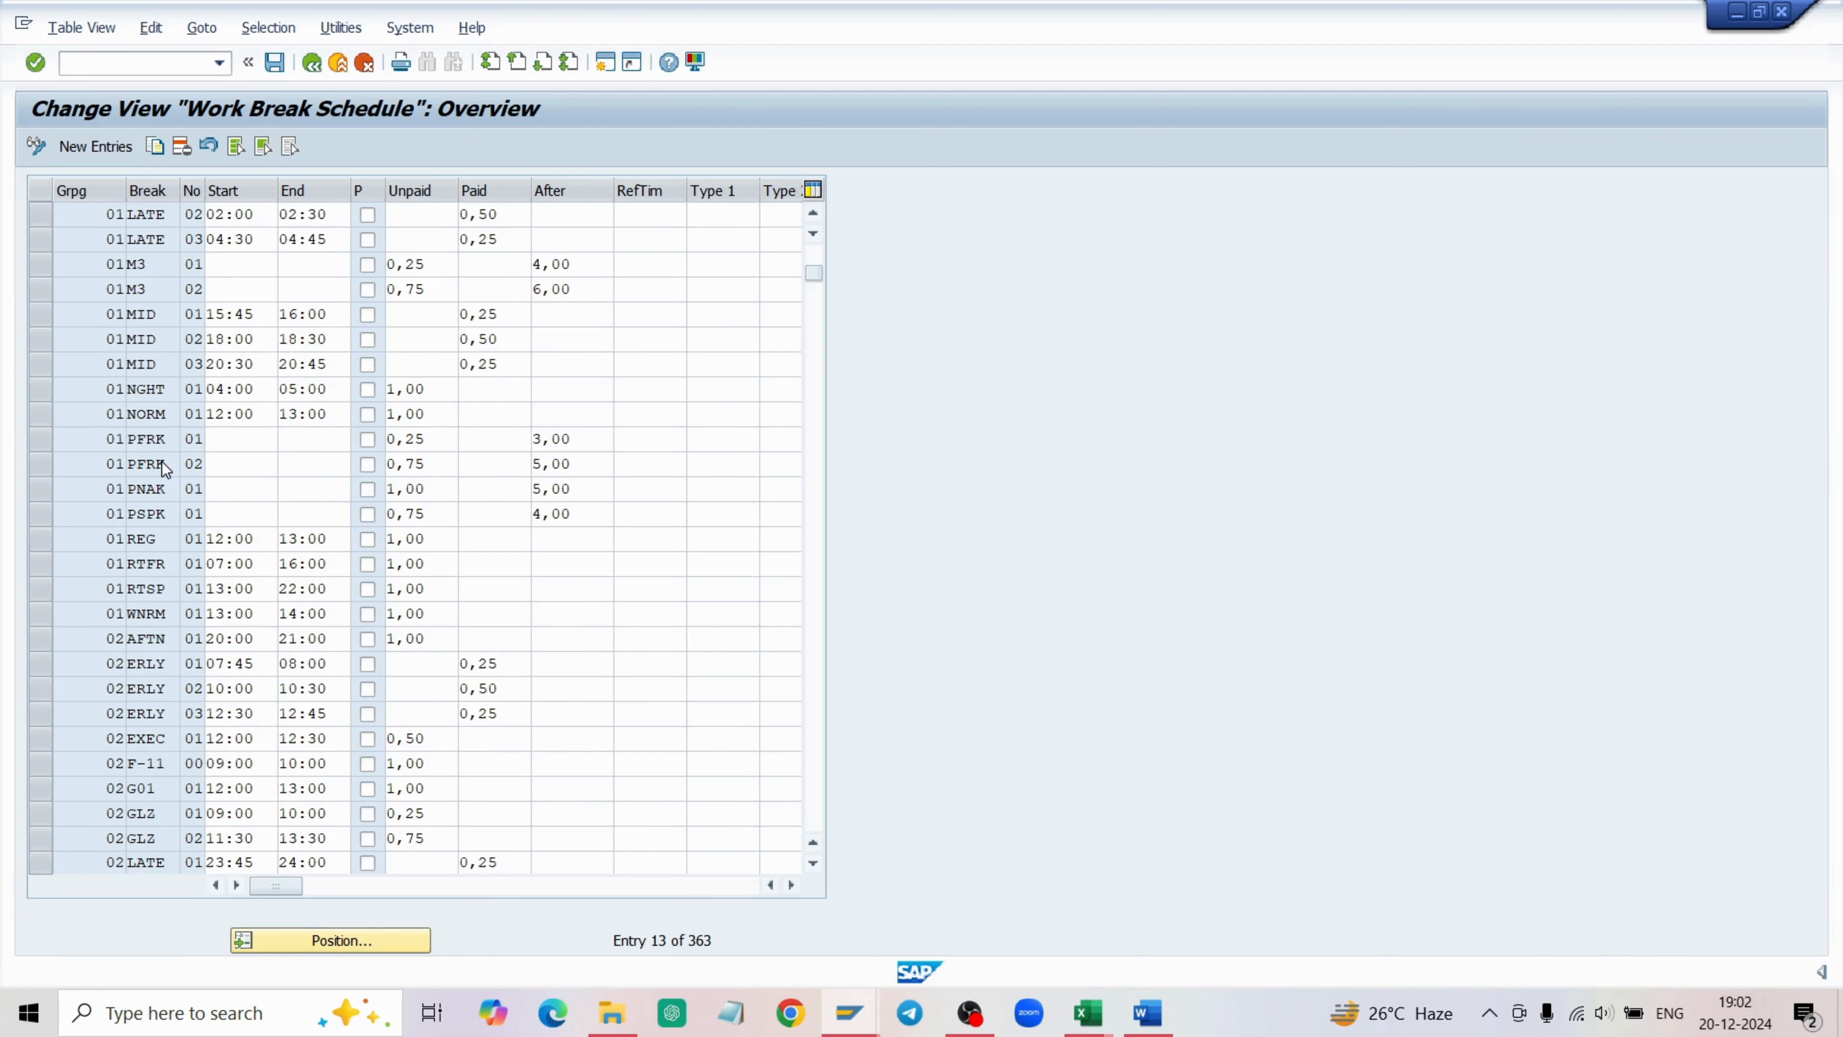
pyautogui.scroll(-6, 161, 461)
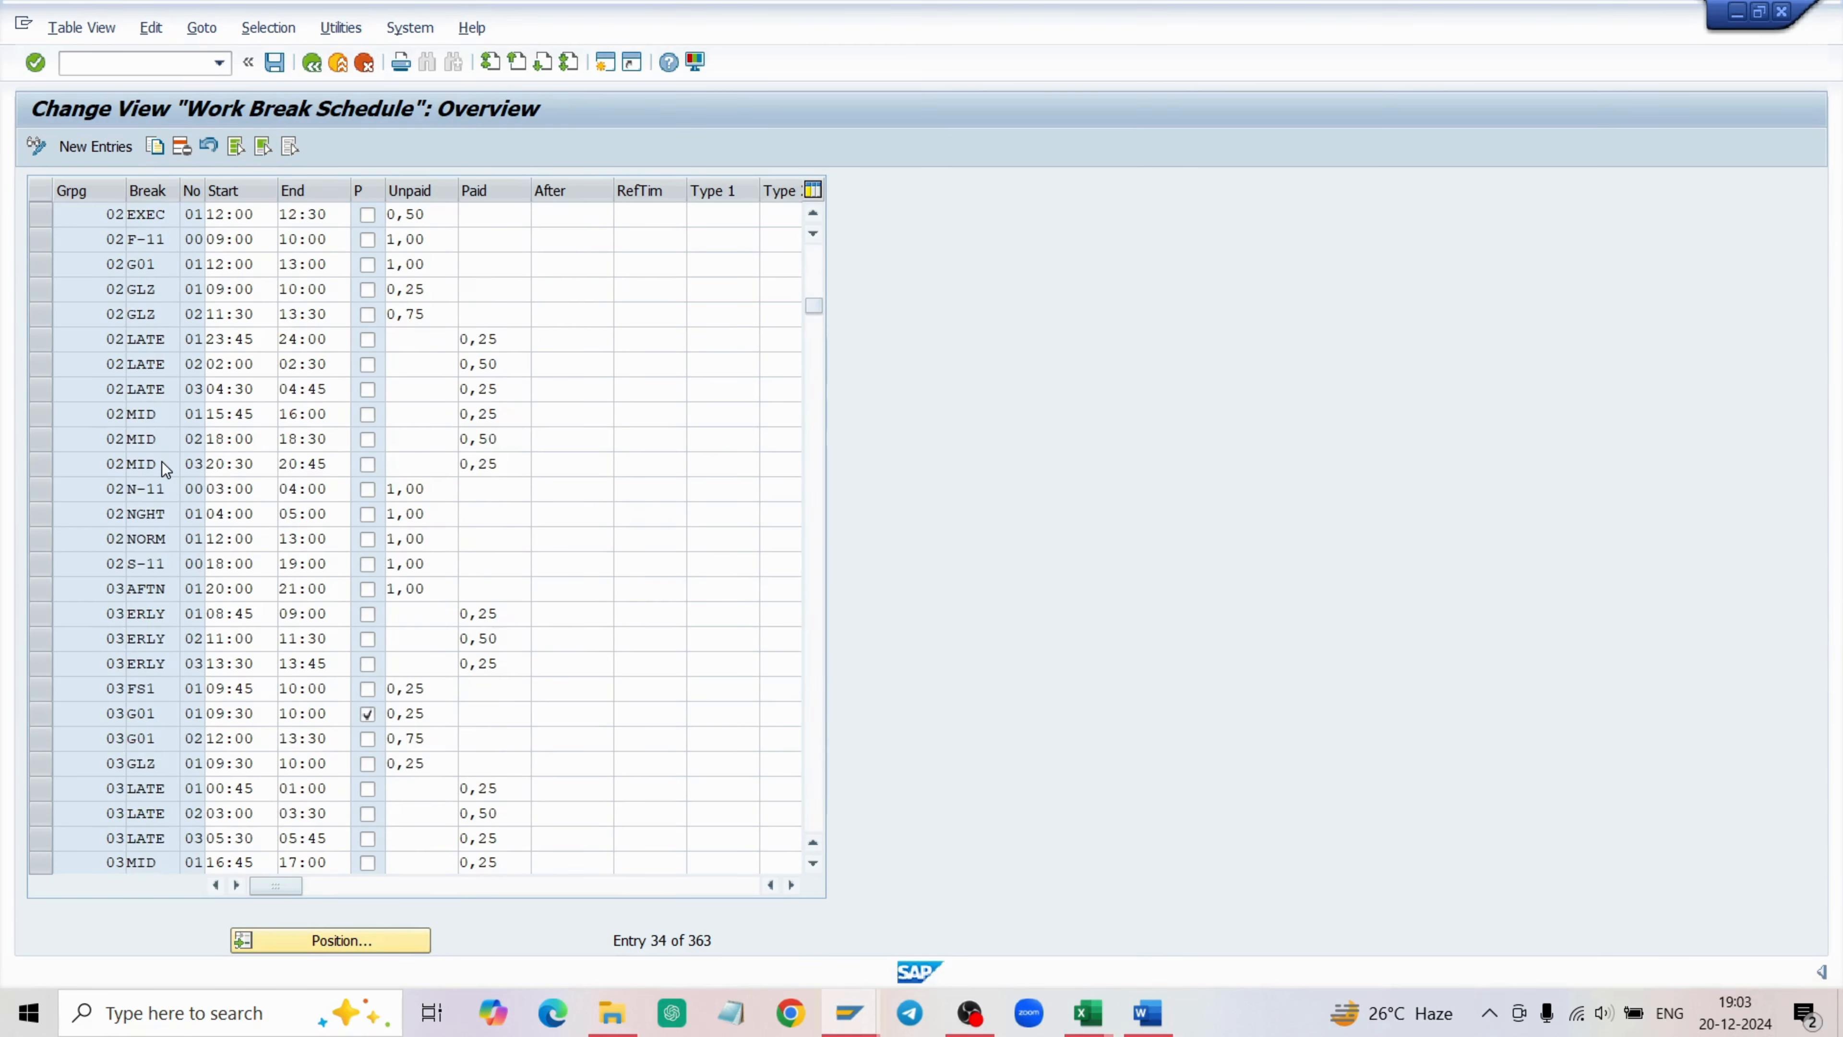
pyautogui.scroll(-2, 161, 461)
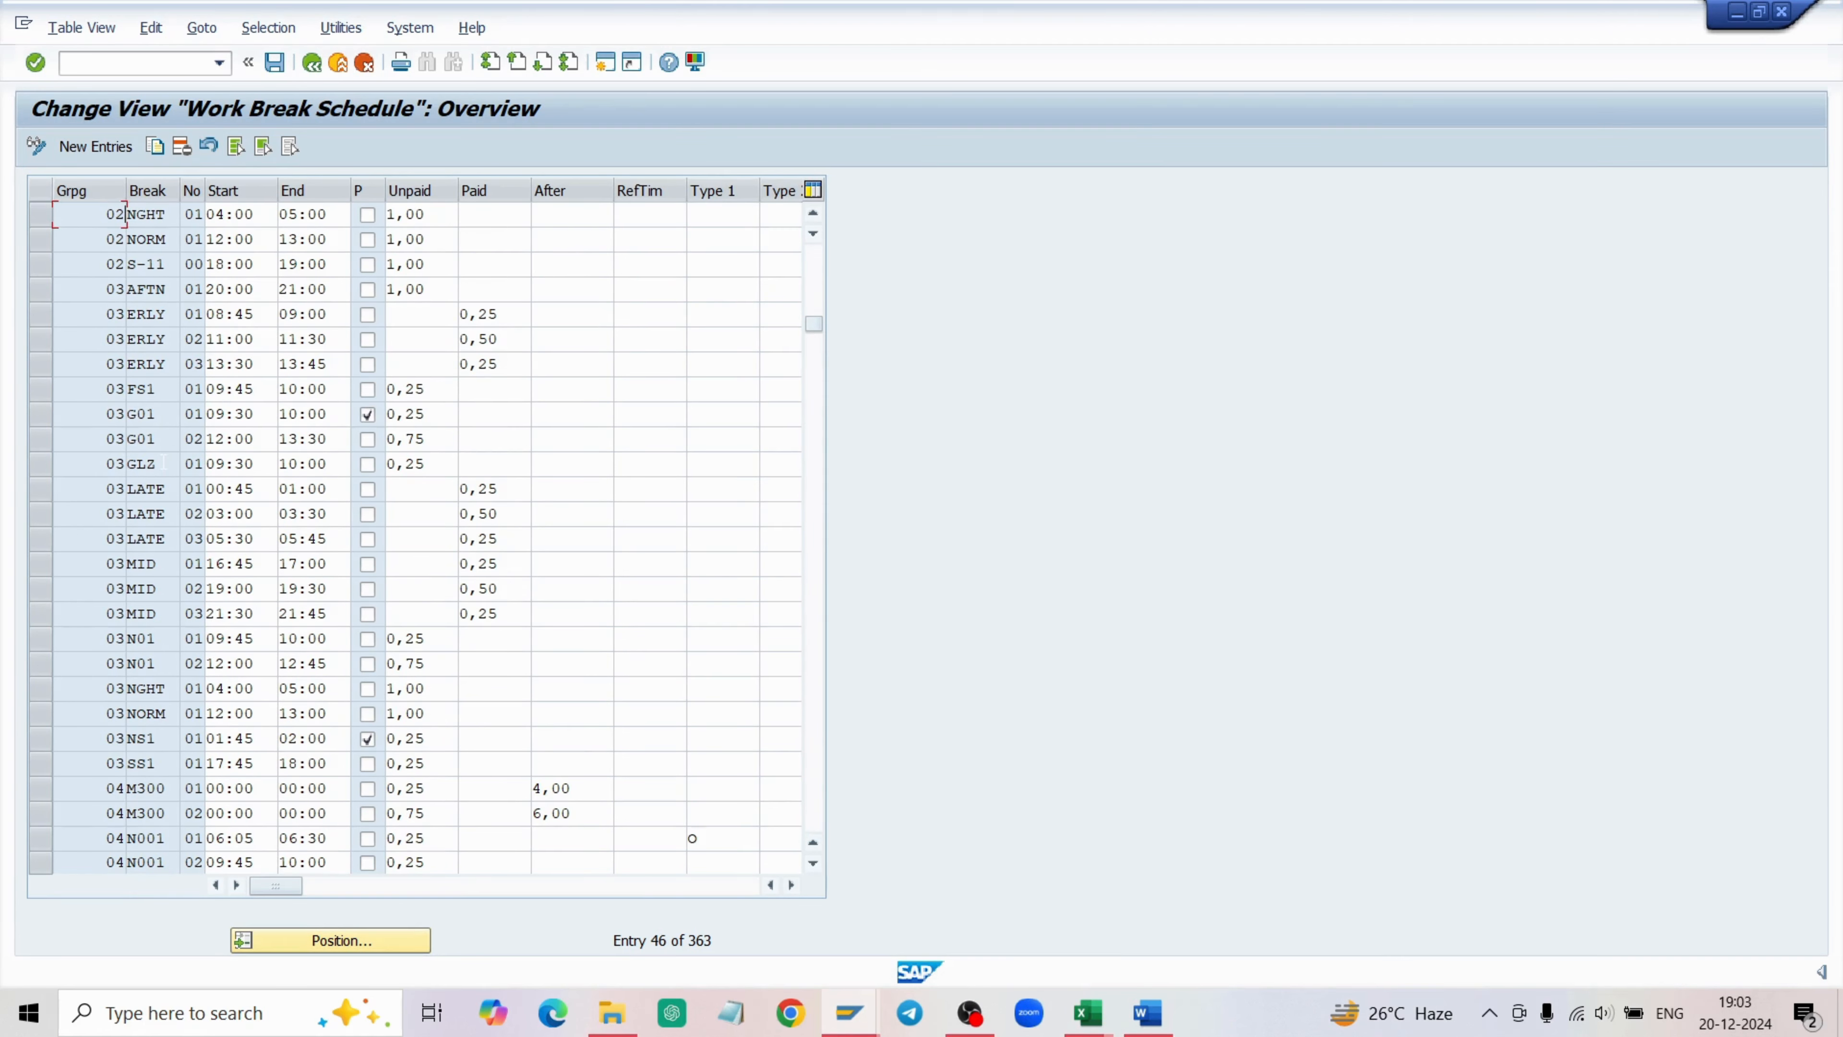
pyautogui.scroll(-2, 164, 462)
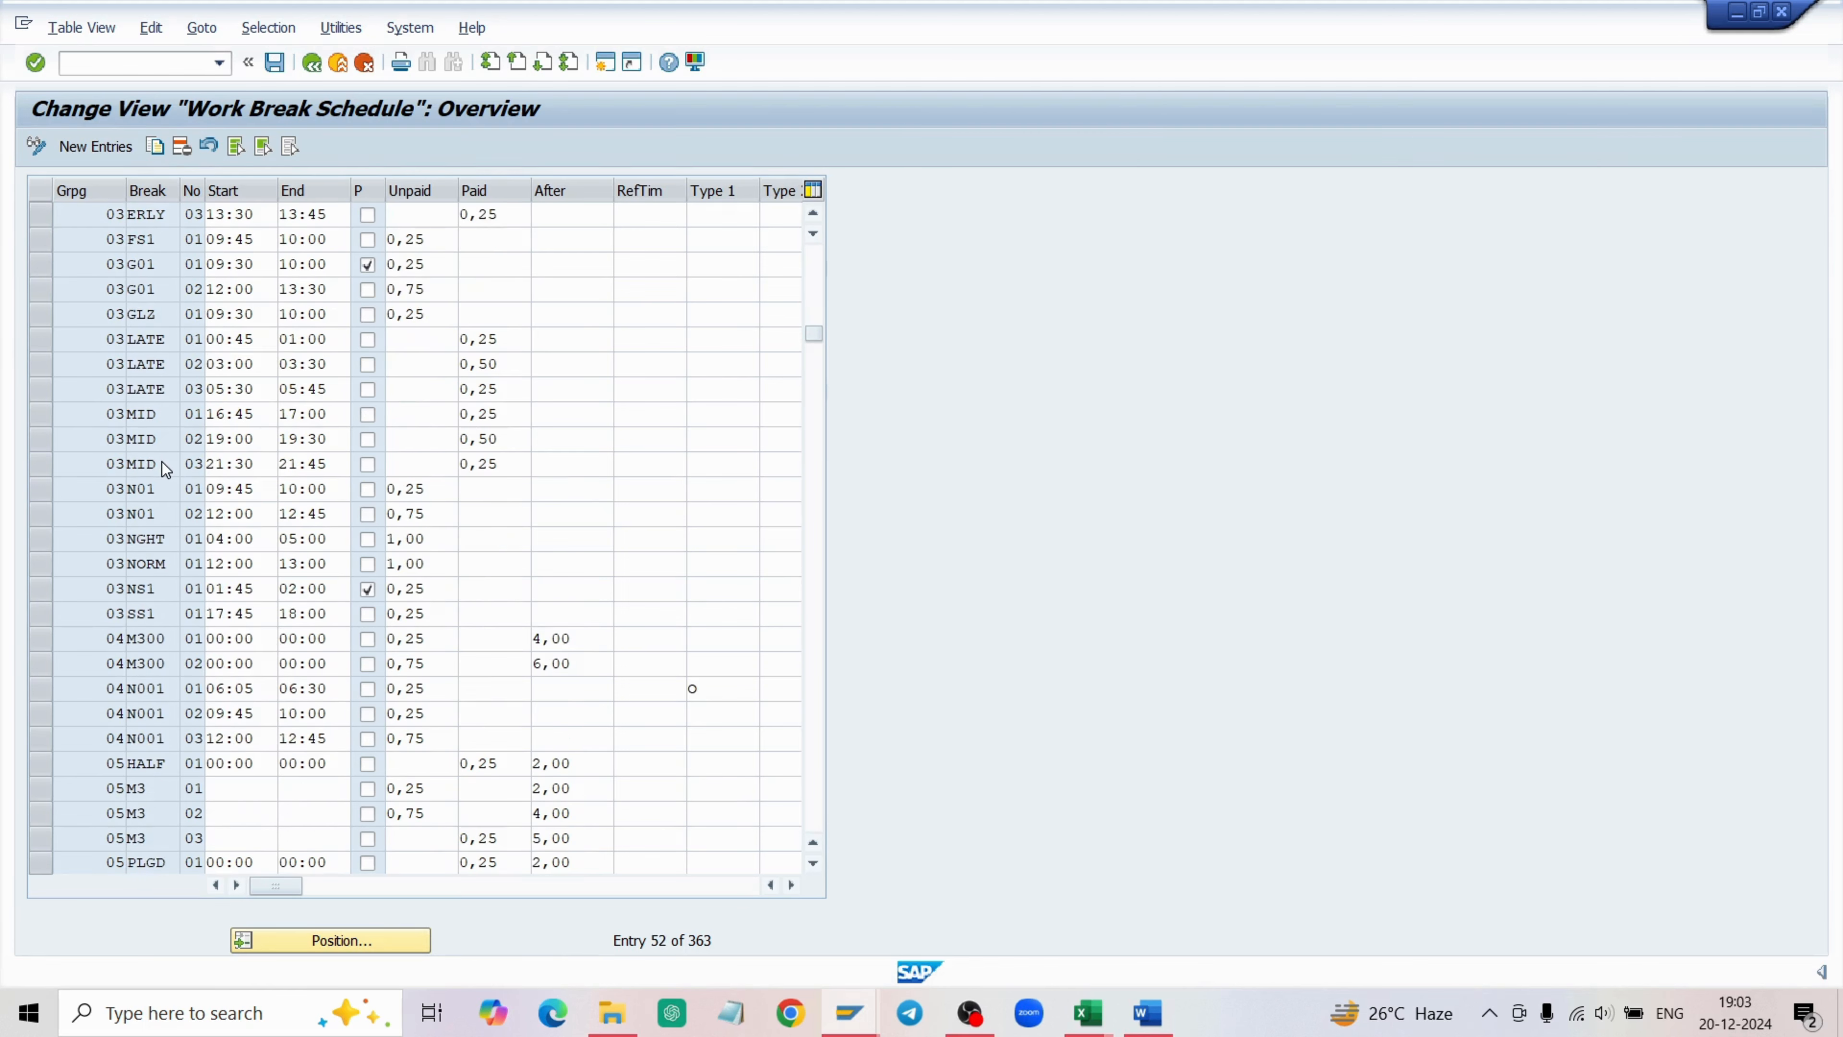
pyautogui.scroll(-4, 162, 461)
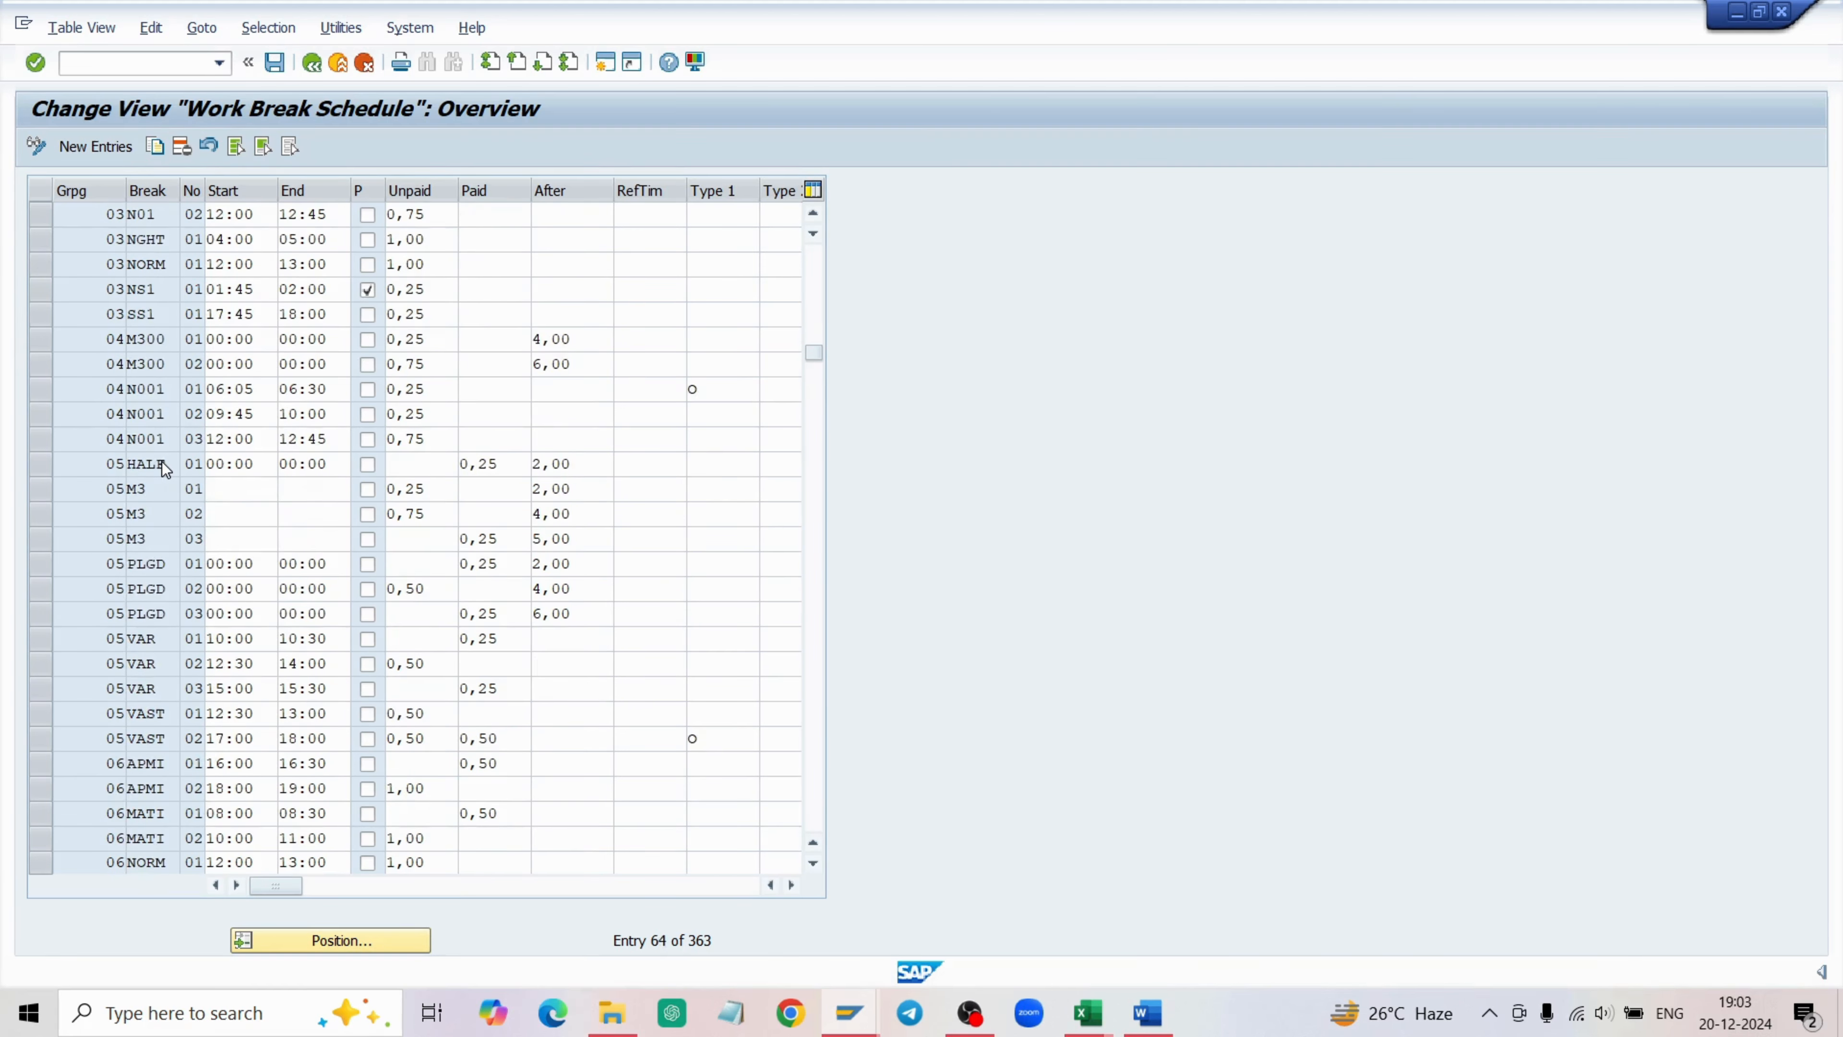
pyautogui.scroll(-4, 161, 461)
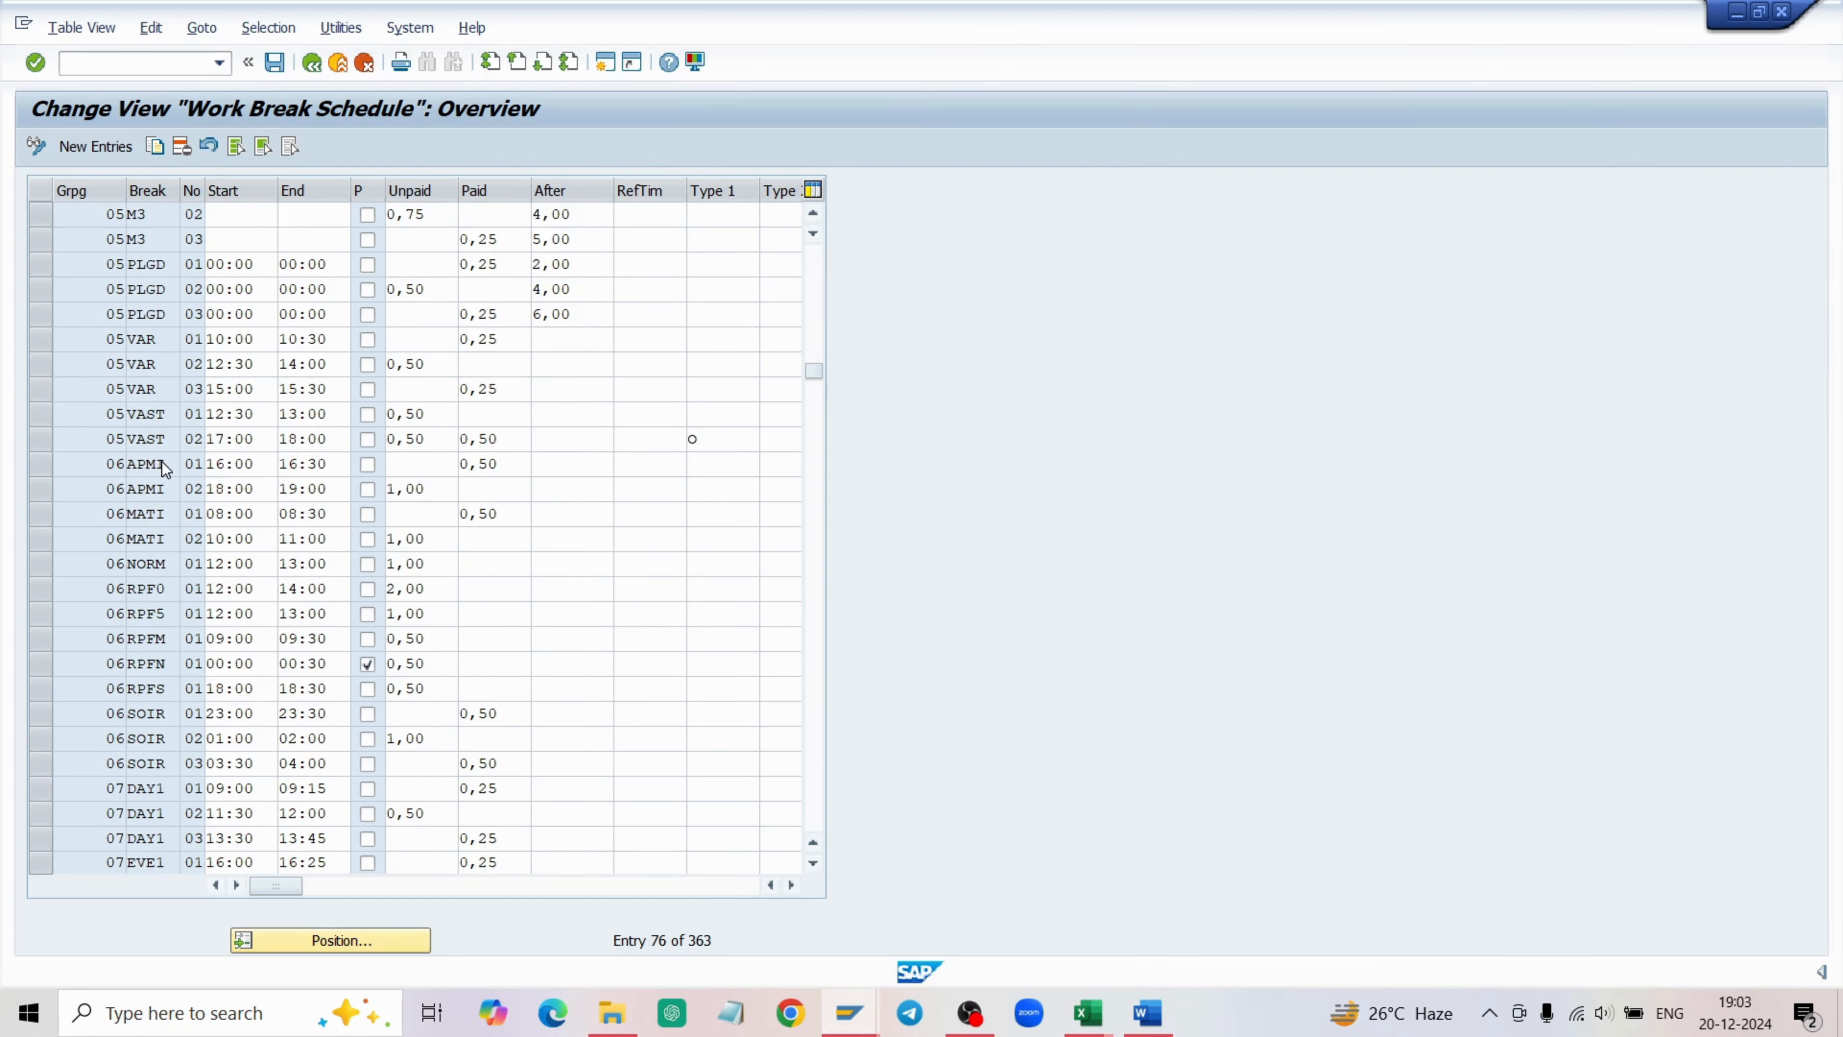
pyautogui.scroll(-5, 162, 461)
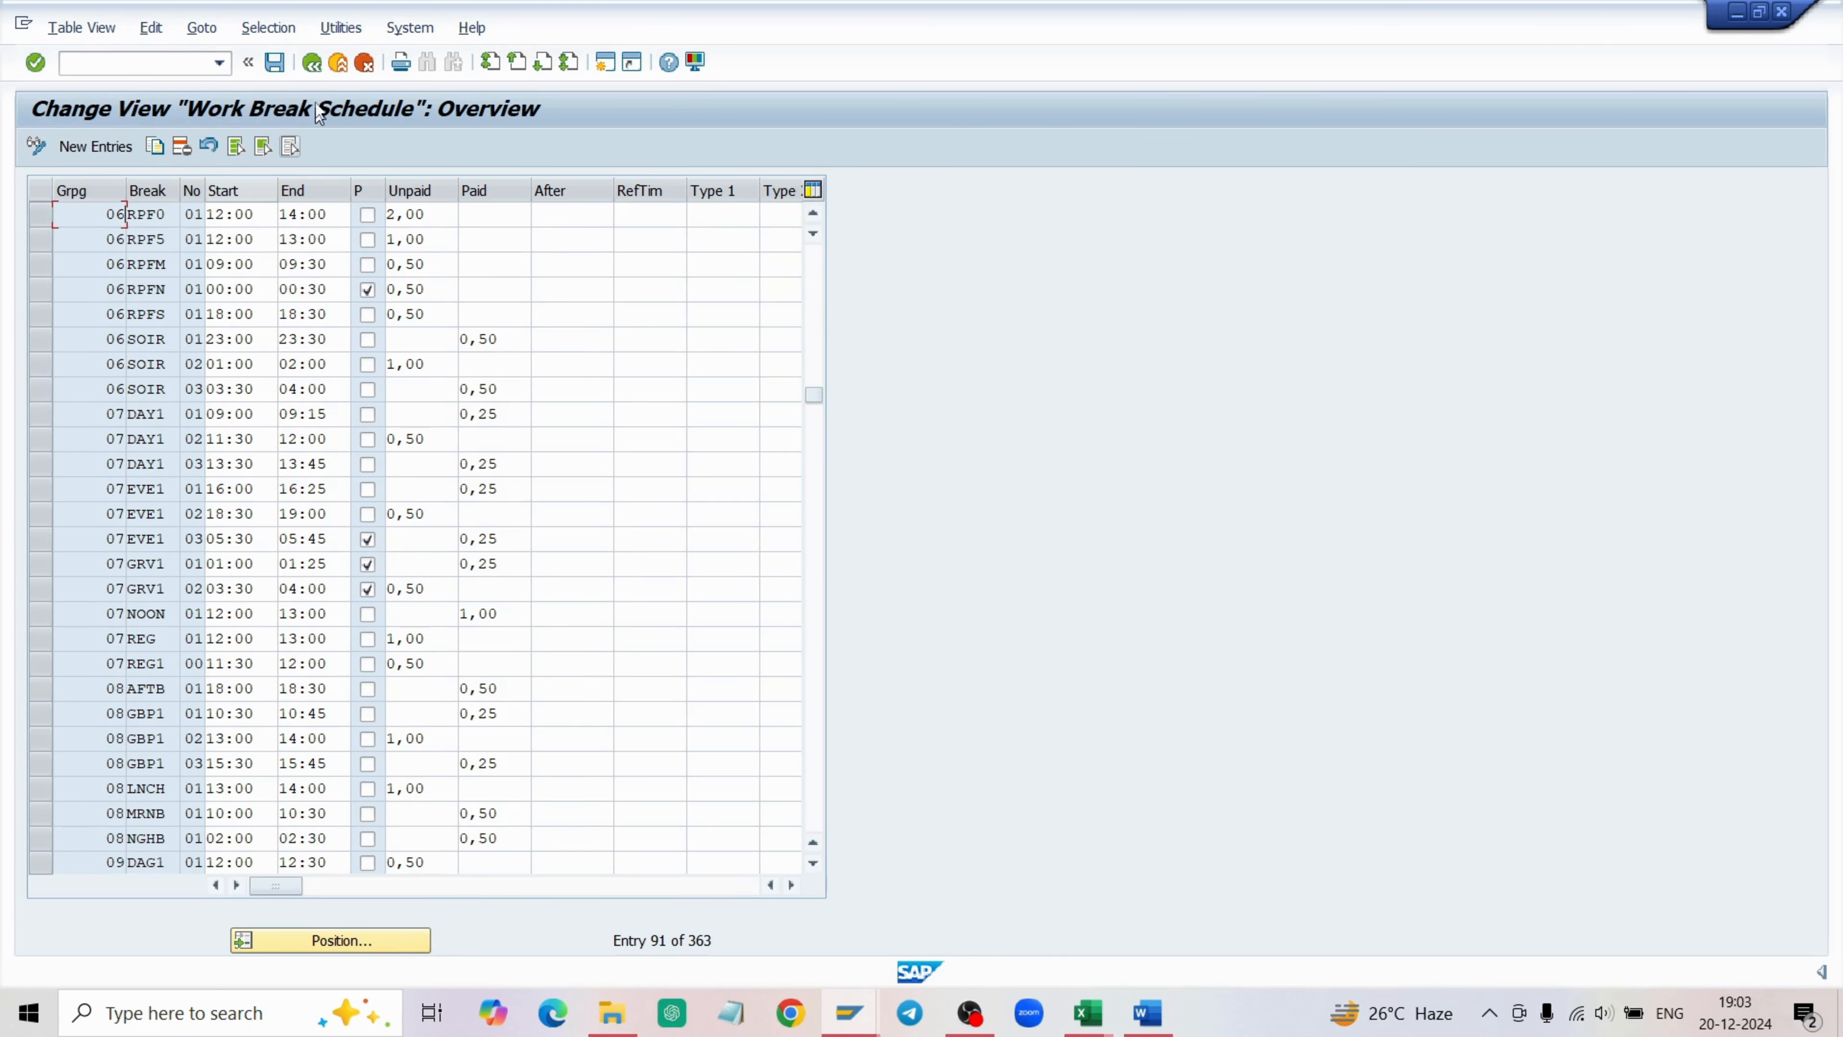
# Start a new work break schedule entry with grouping 50, break code lnch and sequence number 1.
pyautogui.click(113, 139)
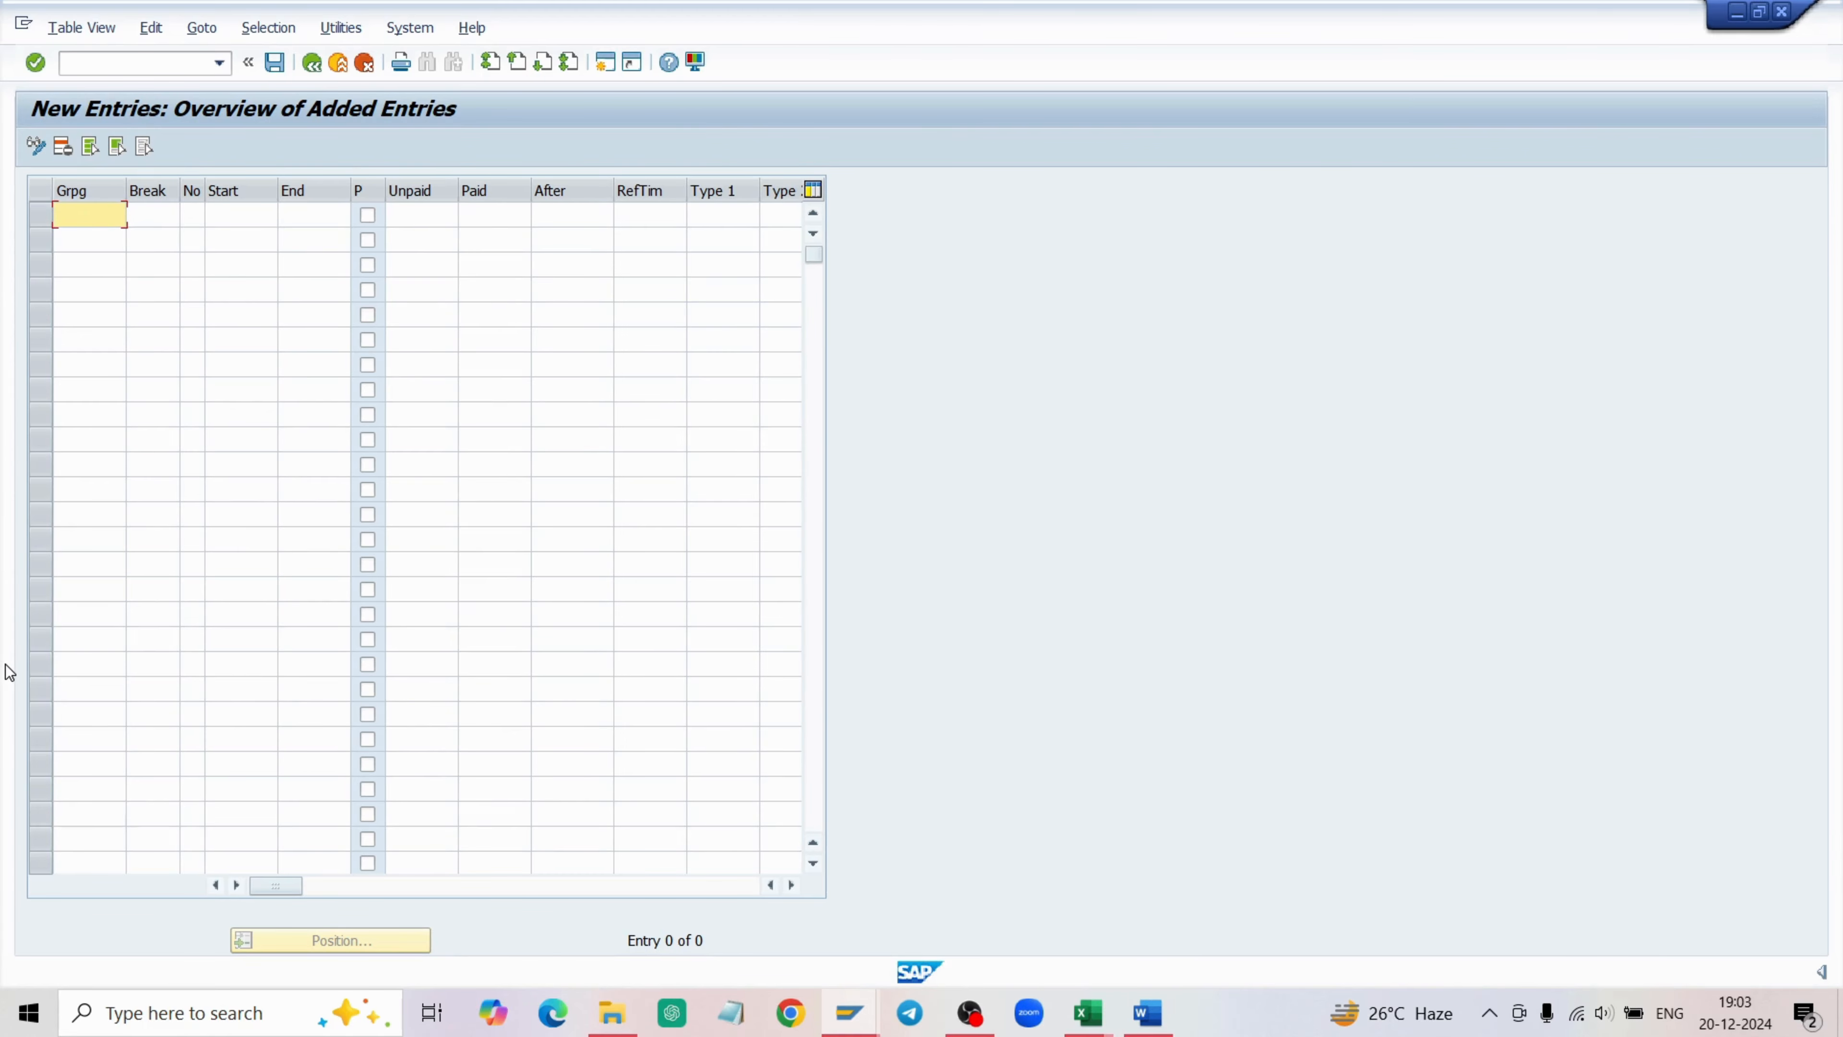
pyautogui.write('50')
pyautogui.click(135, 212)
pyautogui.write('1')
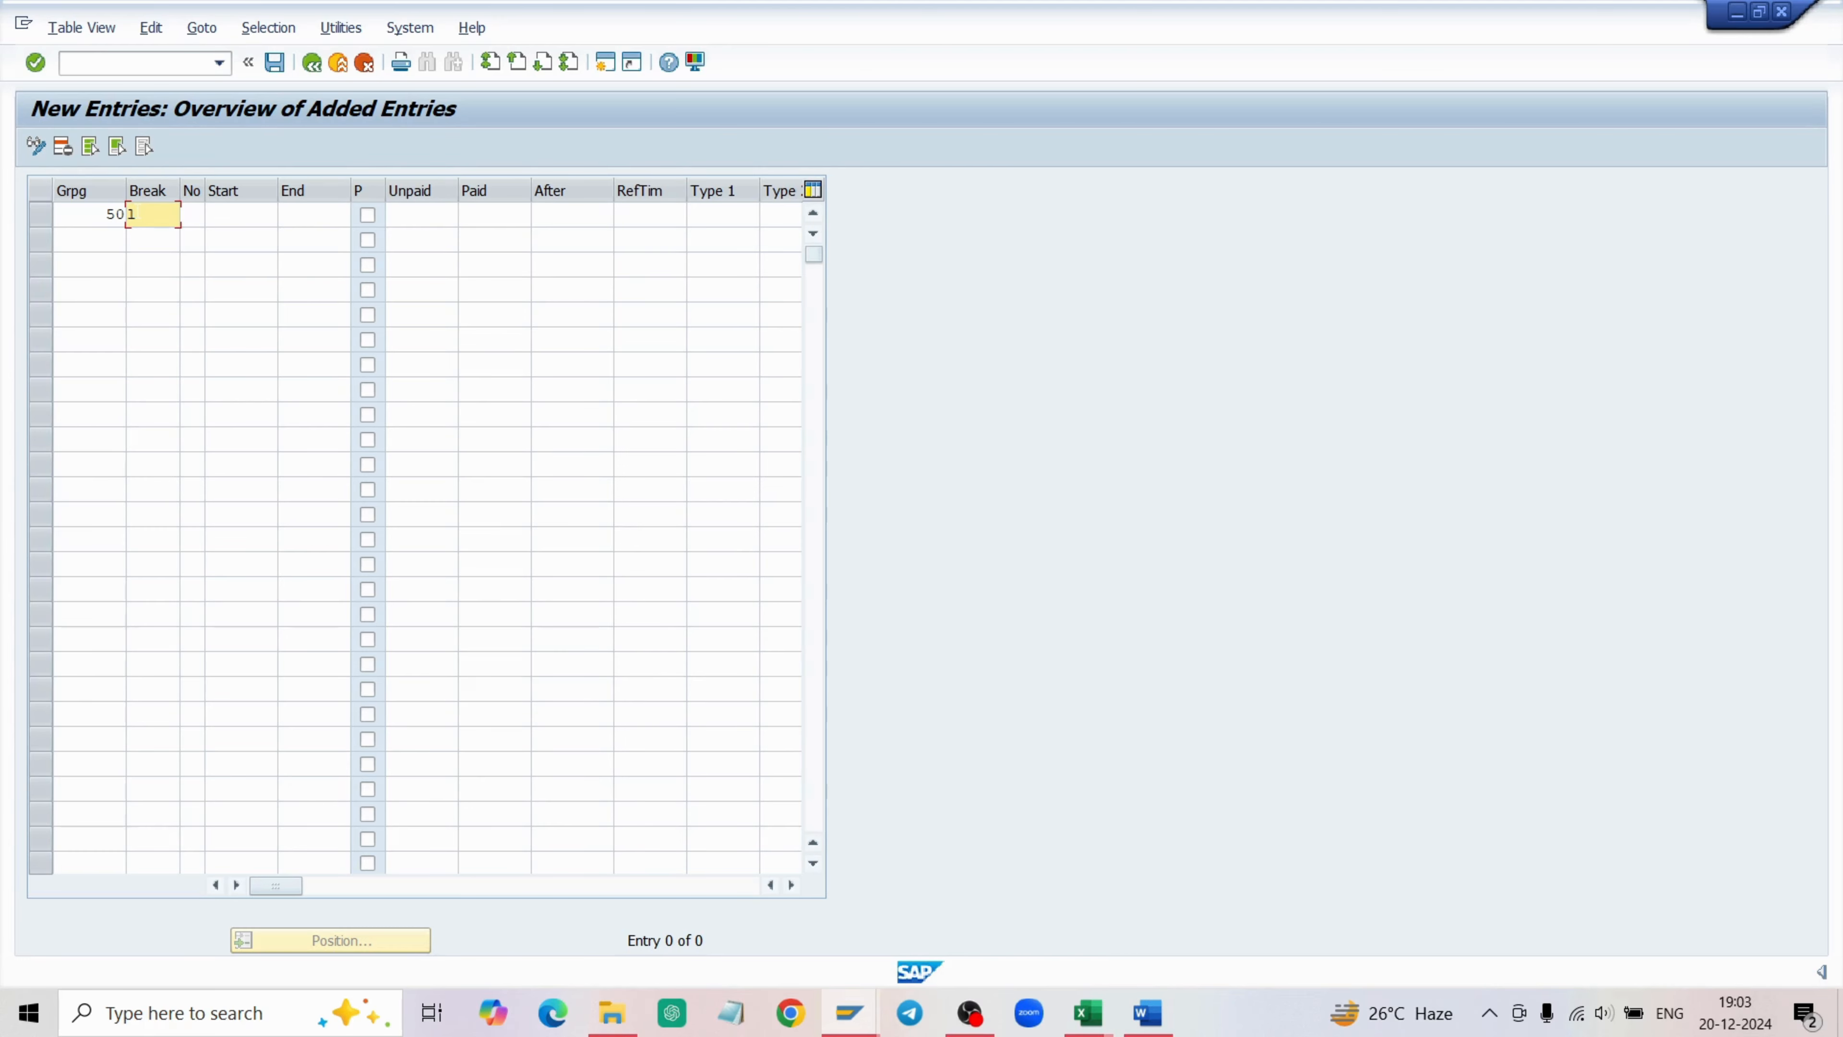
pyautogui.write('n')
pyautogui.write('h')
pyautogui.press('BackSpace')
pyautogui.press('BackSpace')
pyautogui.write('nch')
pyautogui.click(234, 213)
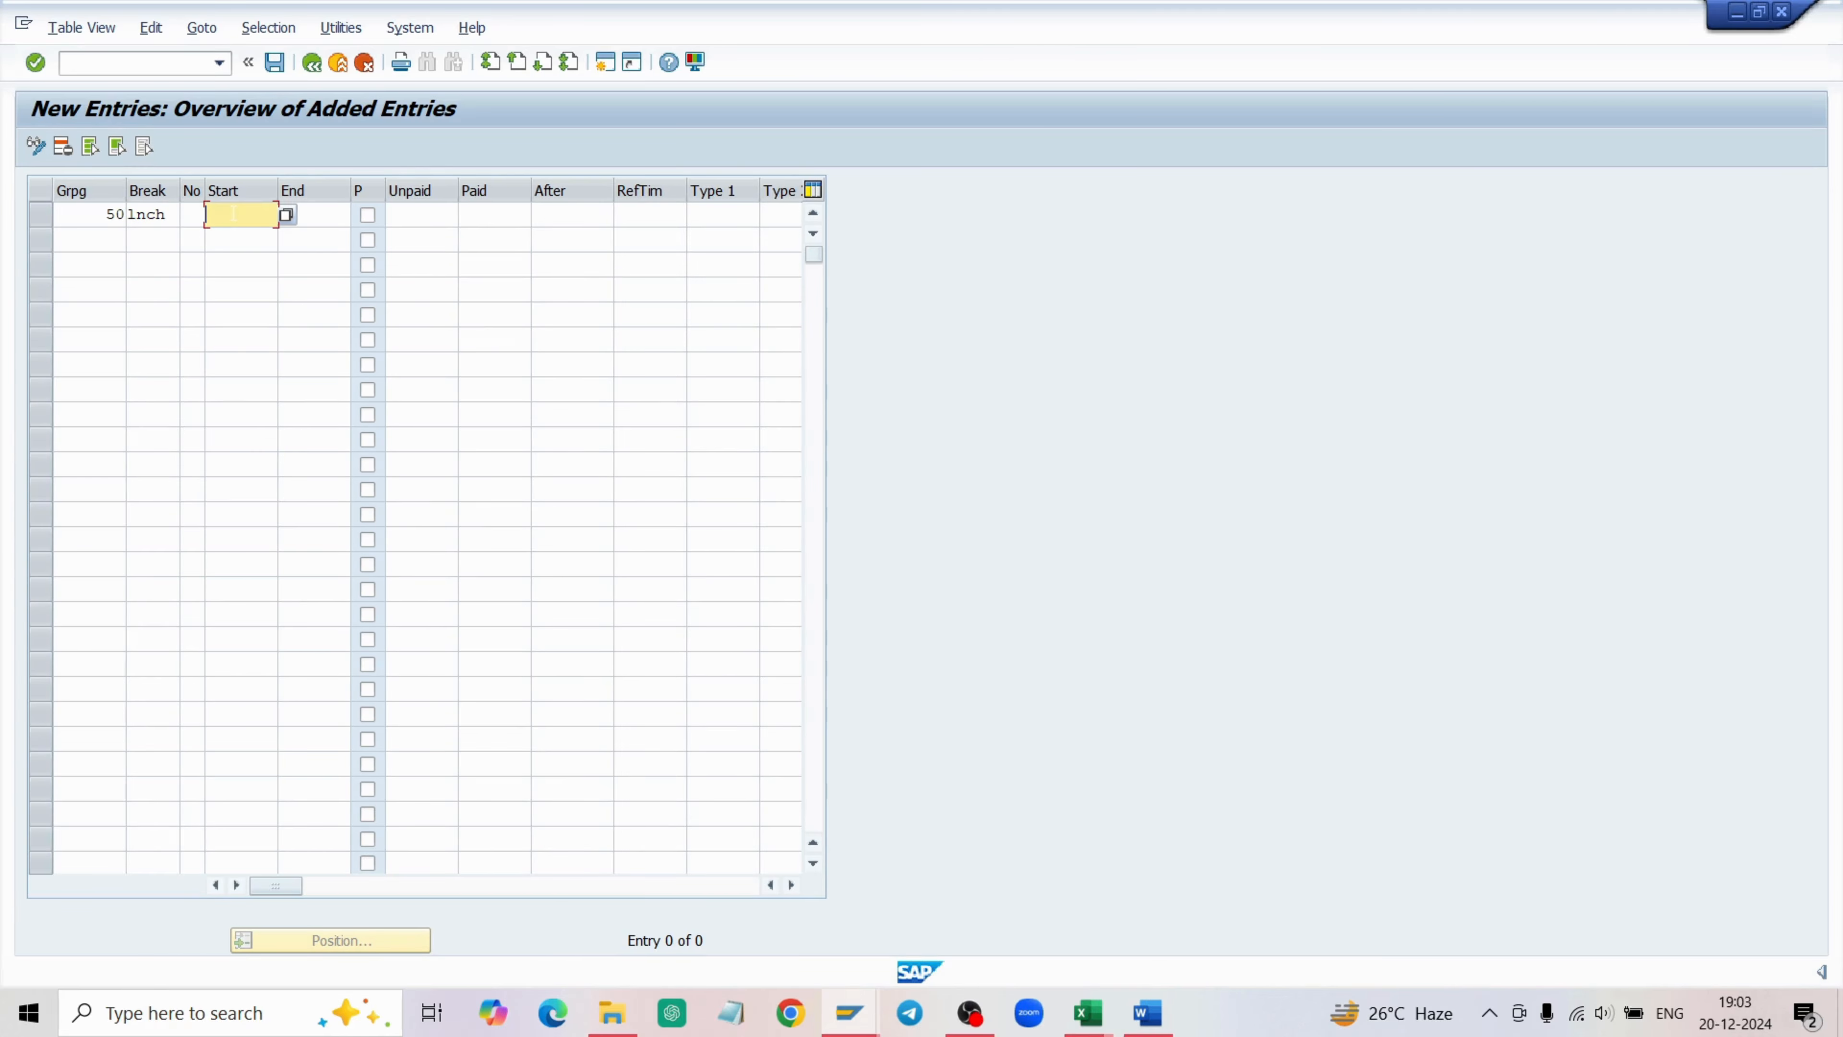
pyautogui.click(194, 209)
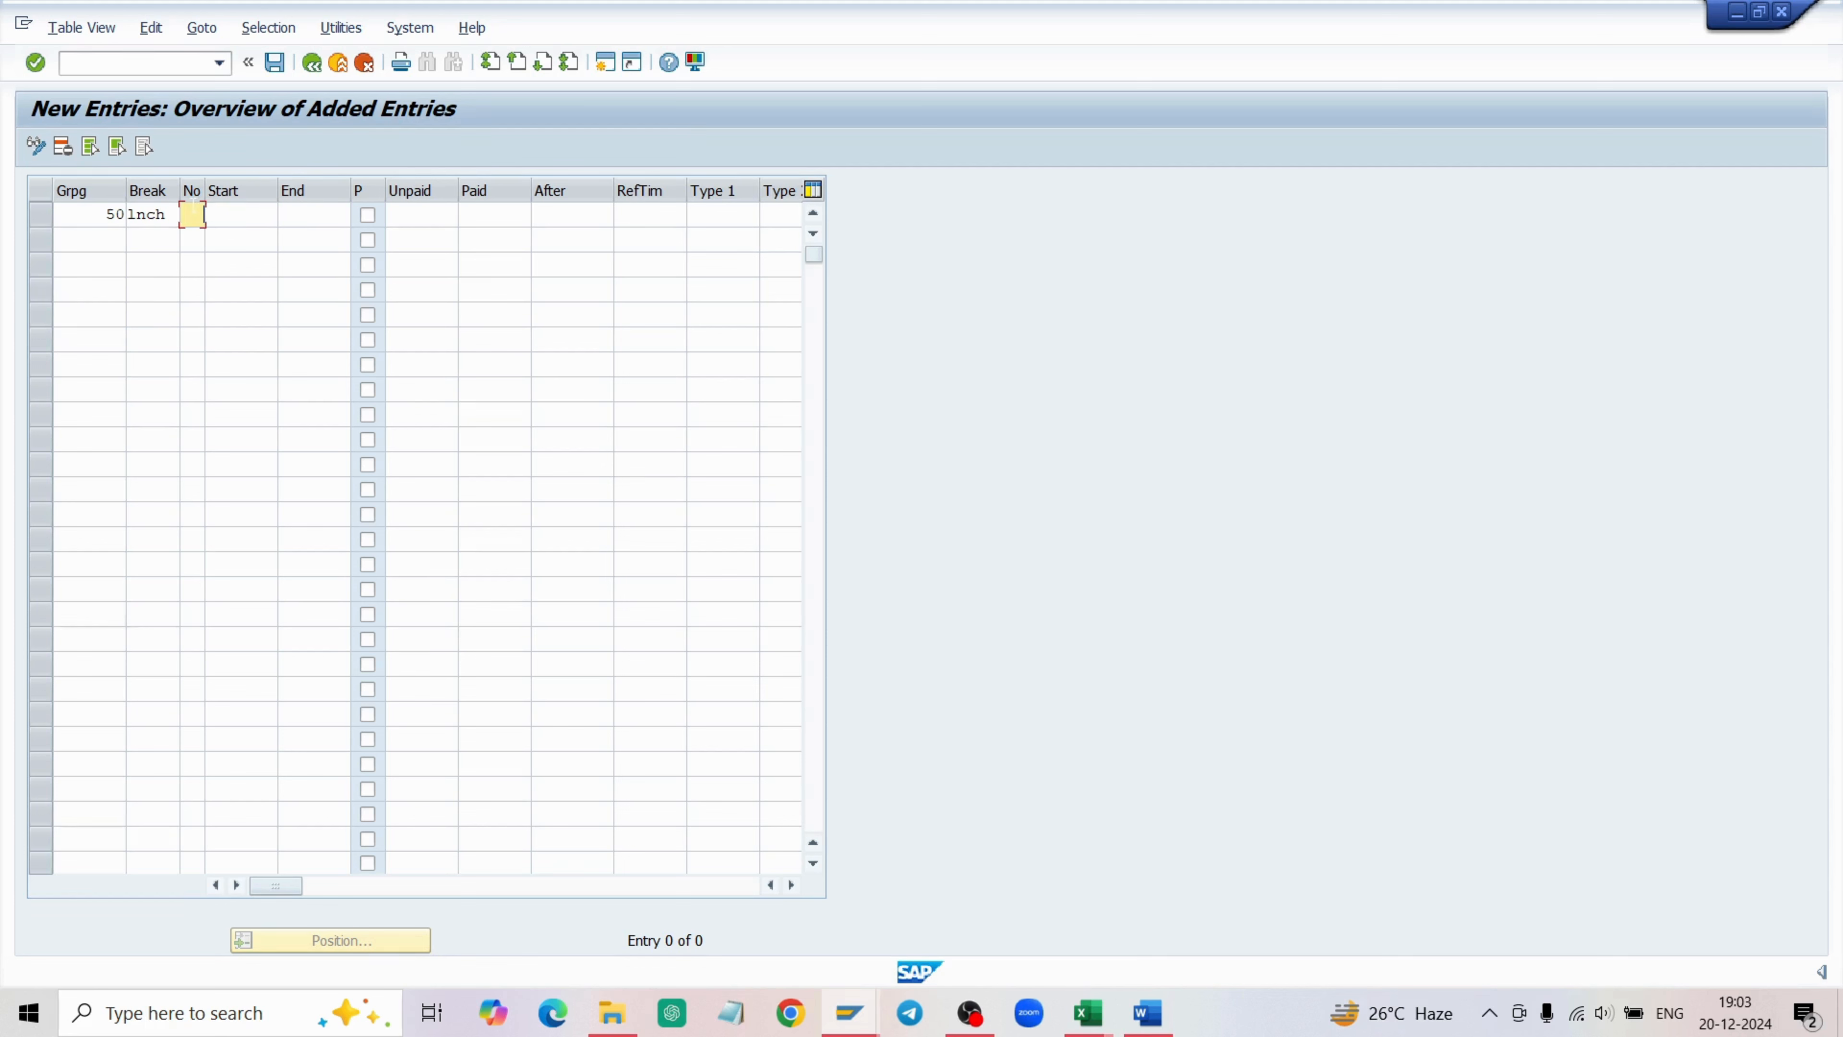
pyautogui.write('1')
# Set the lnch break to start at 14:00 and end at 15:00, and turn on its P indicator.
pyautogui.click(228, 212)
pyautogui.write('14')
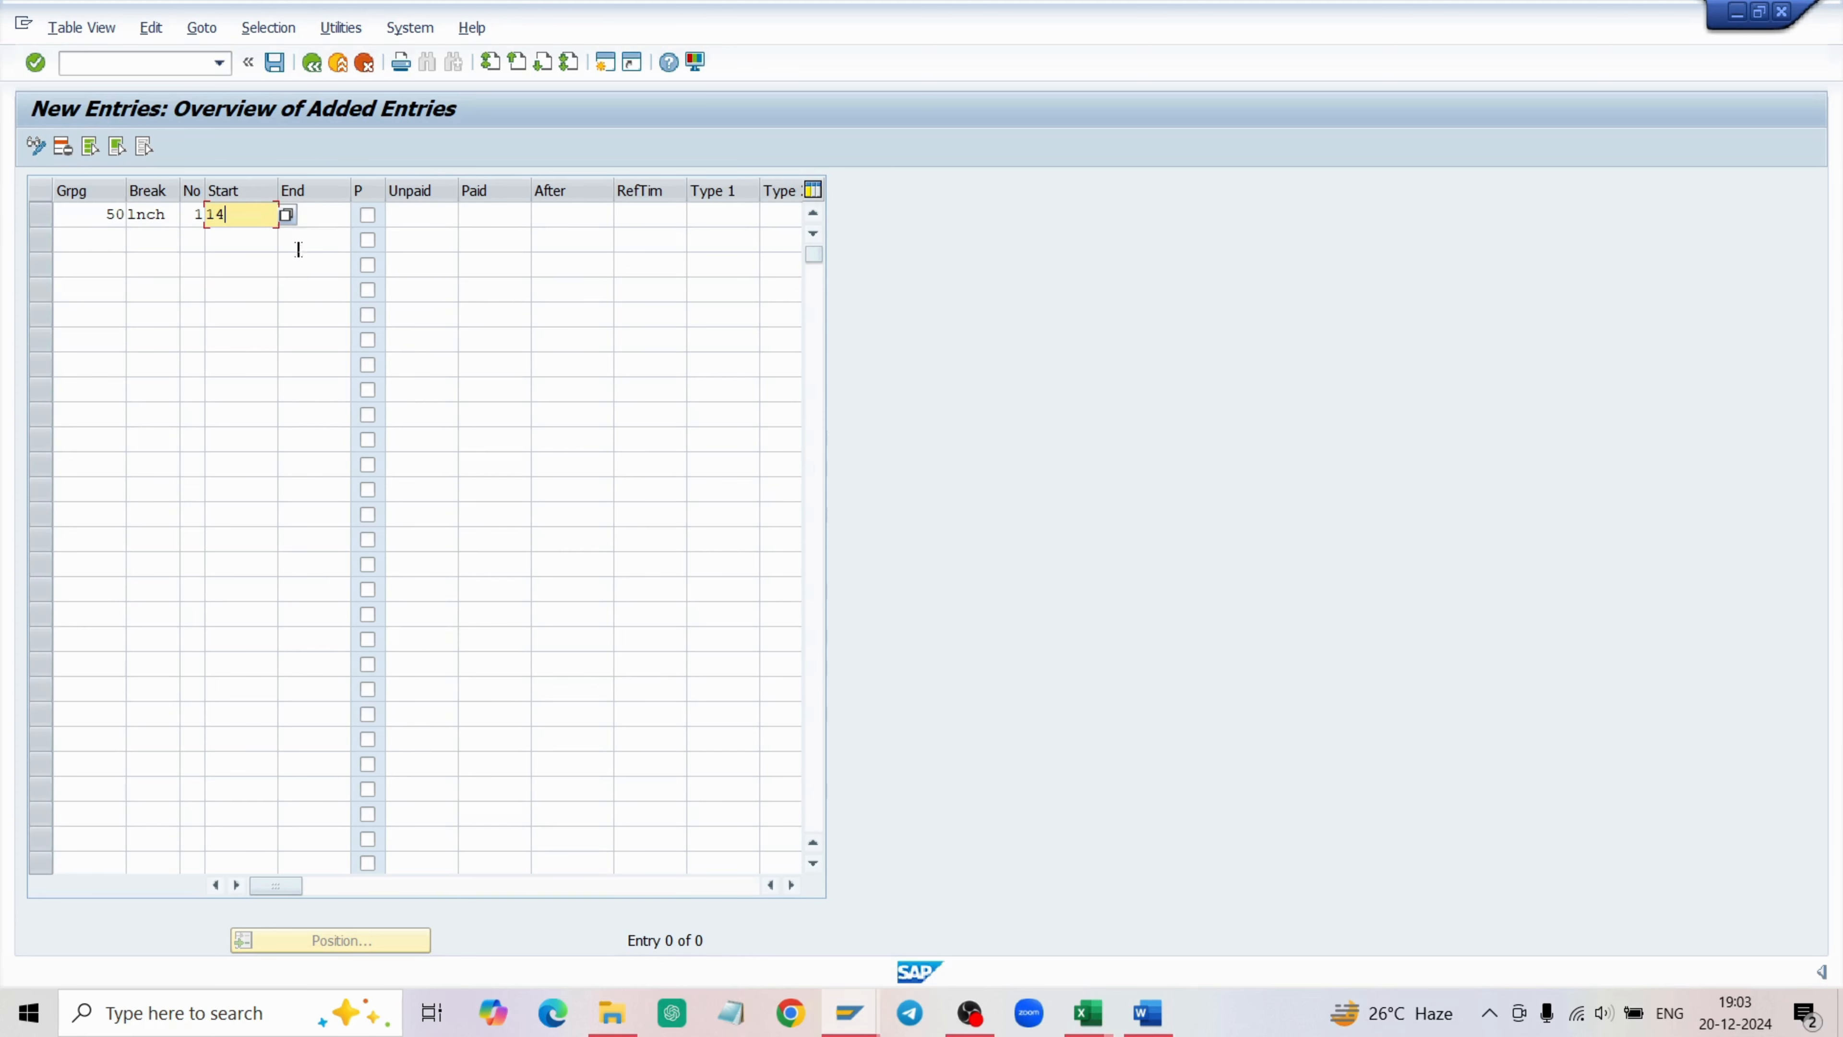
pyautogui.click(286, 215)
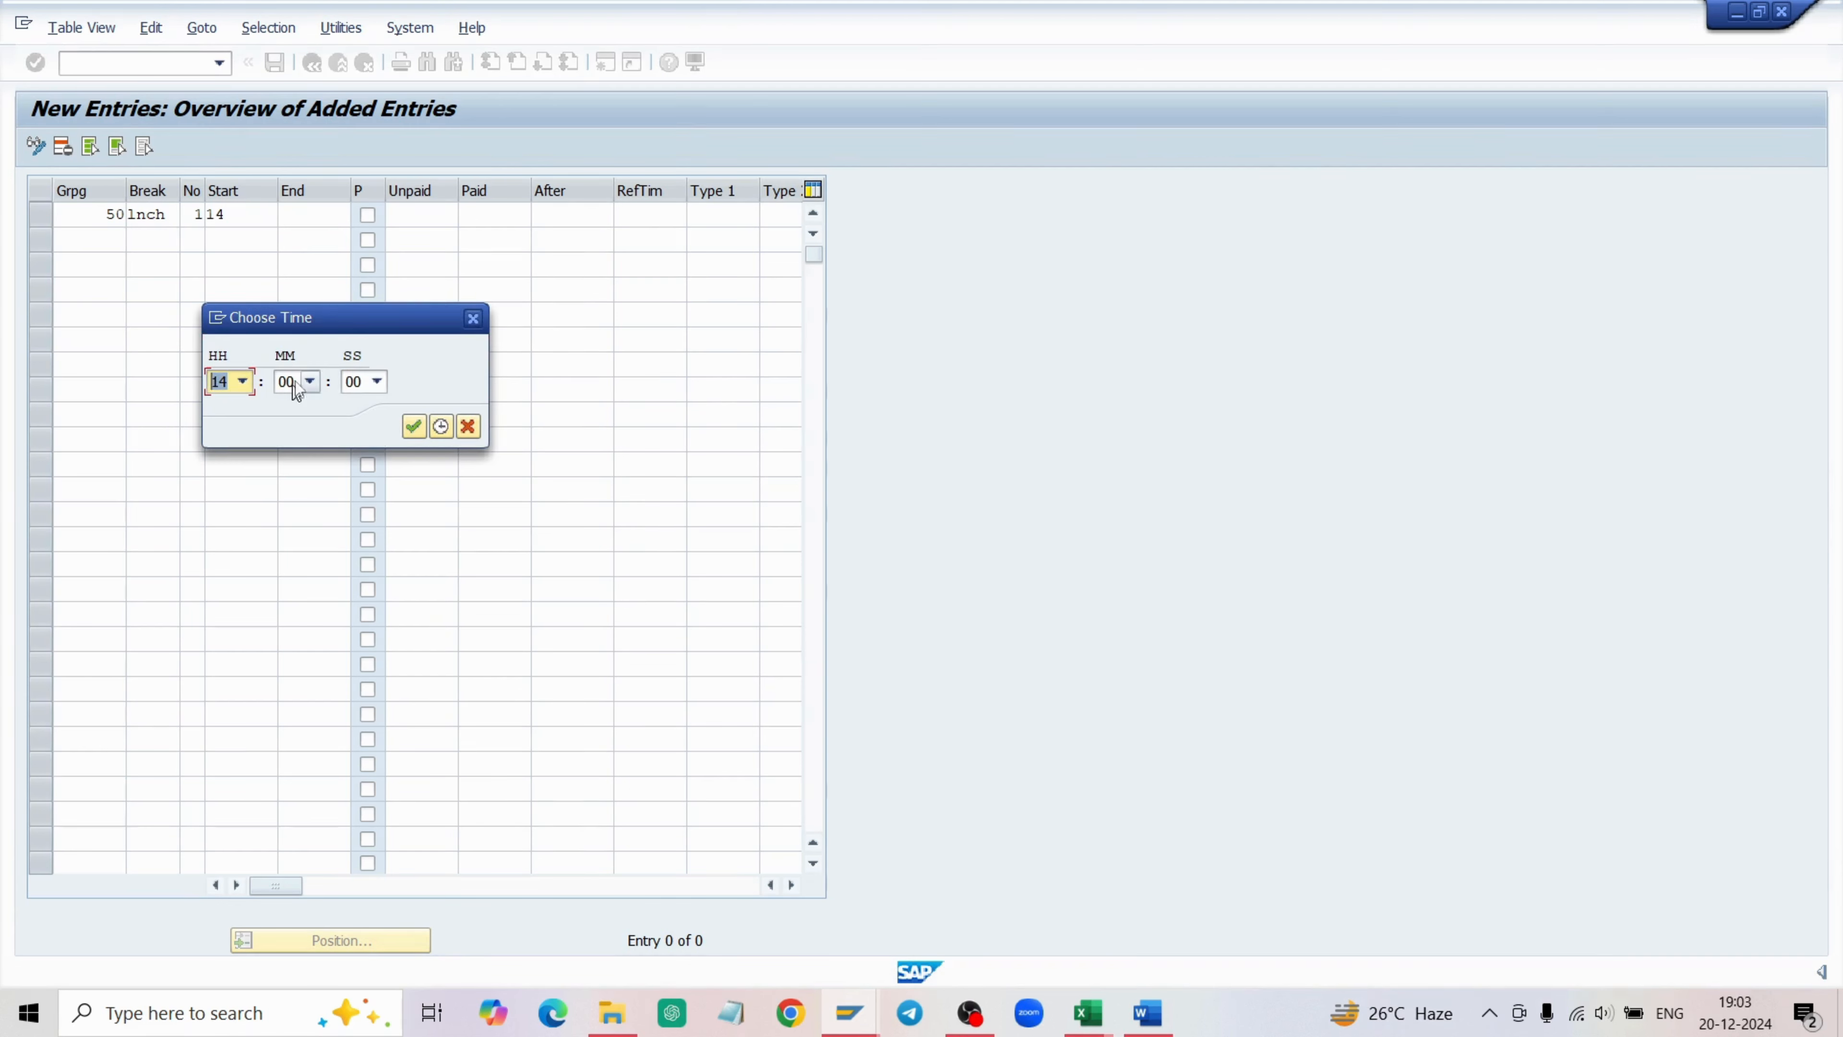
pyautogui.click(413, 426)
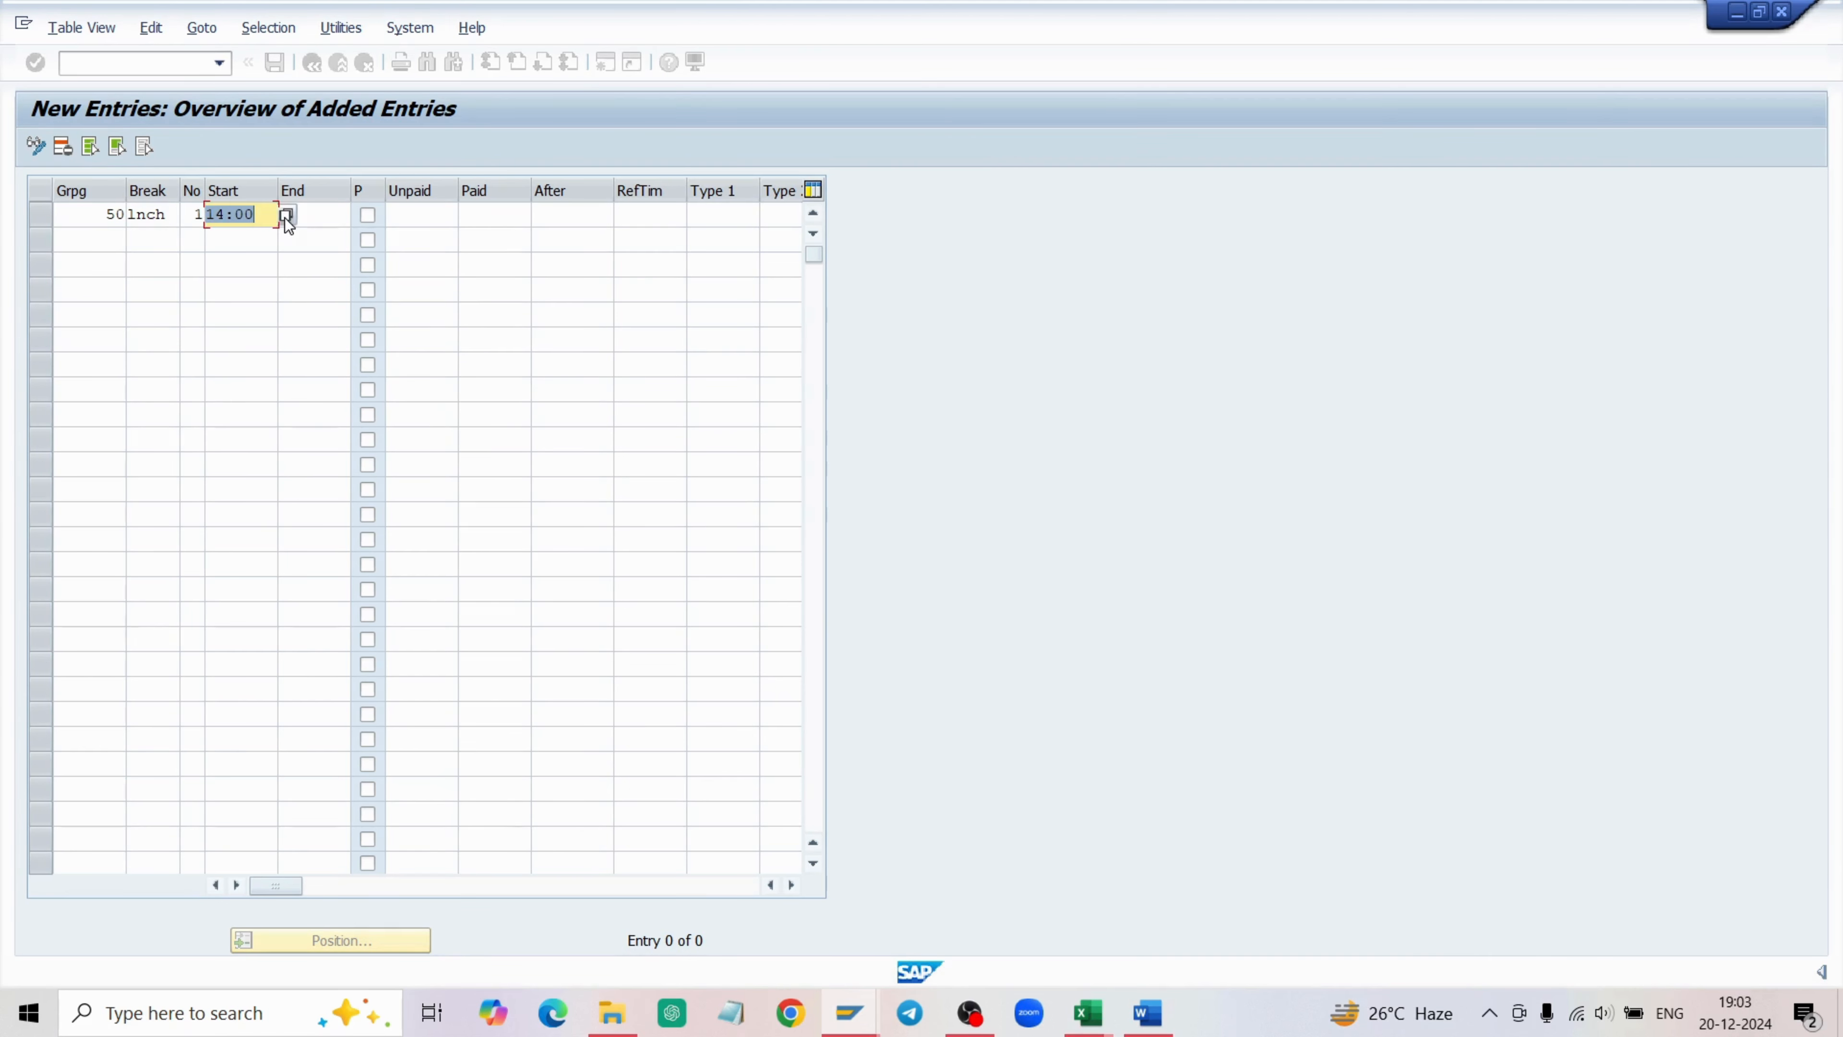
pyautogui.click(313, 215)
pyautogui.write('15')
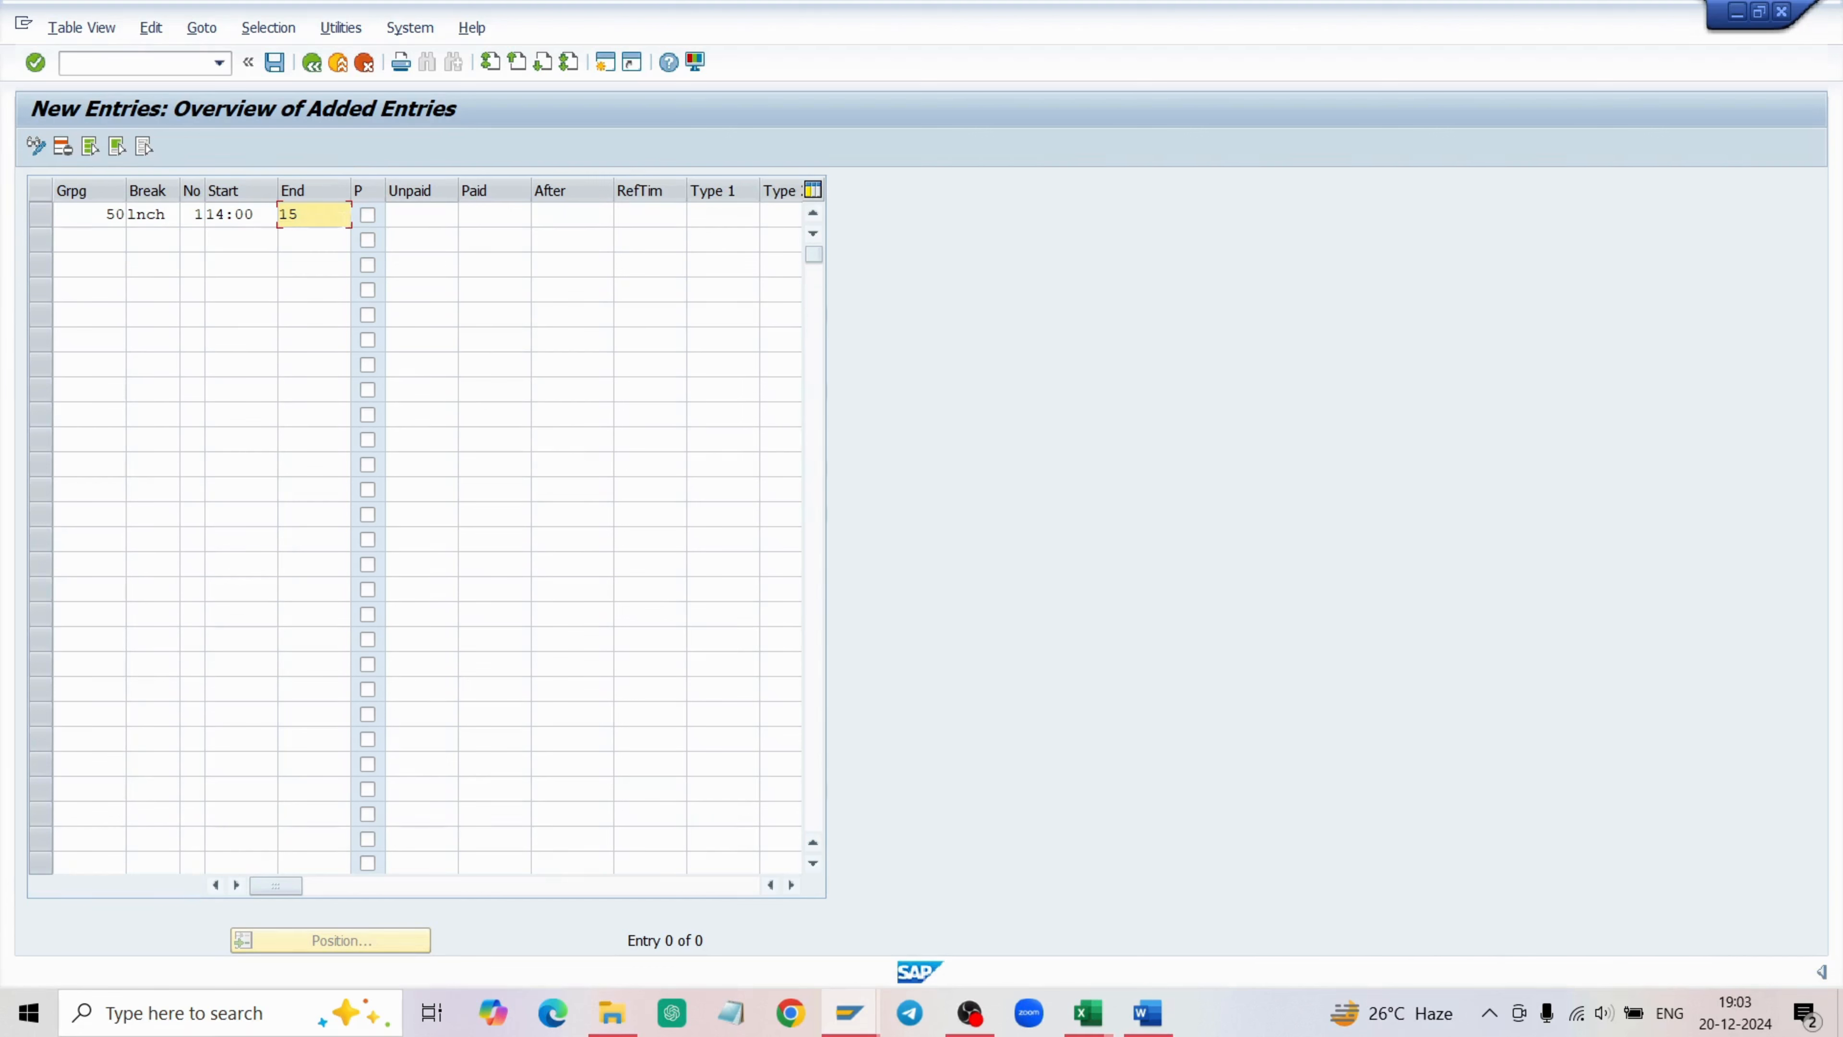
pyautogui.click(356, 216)
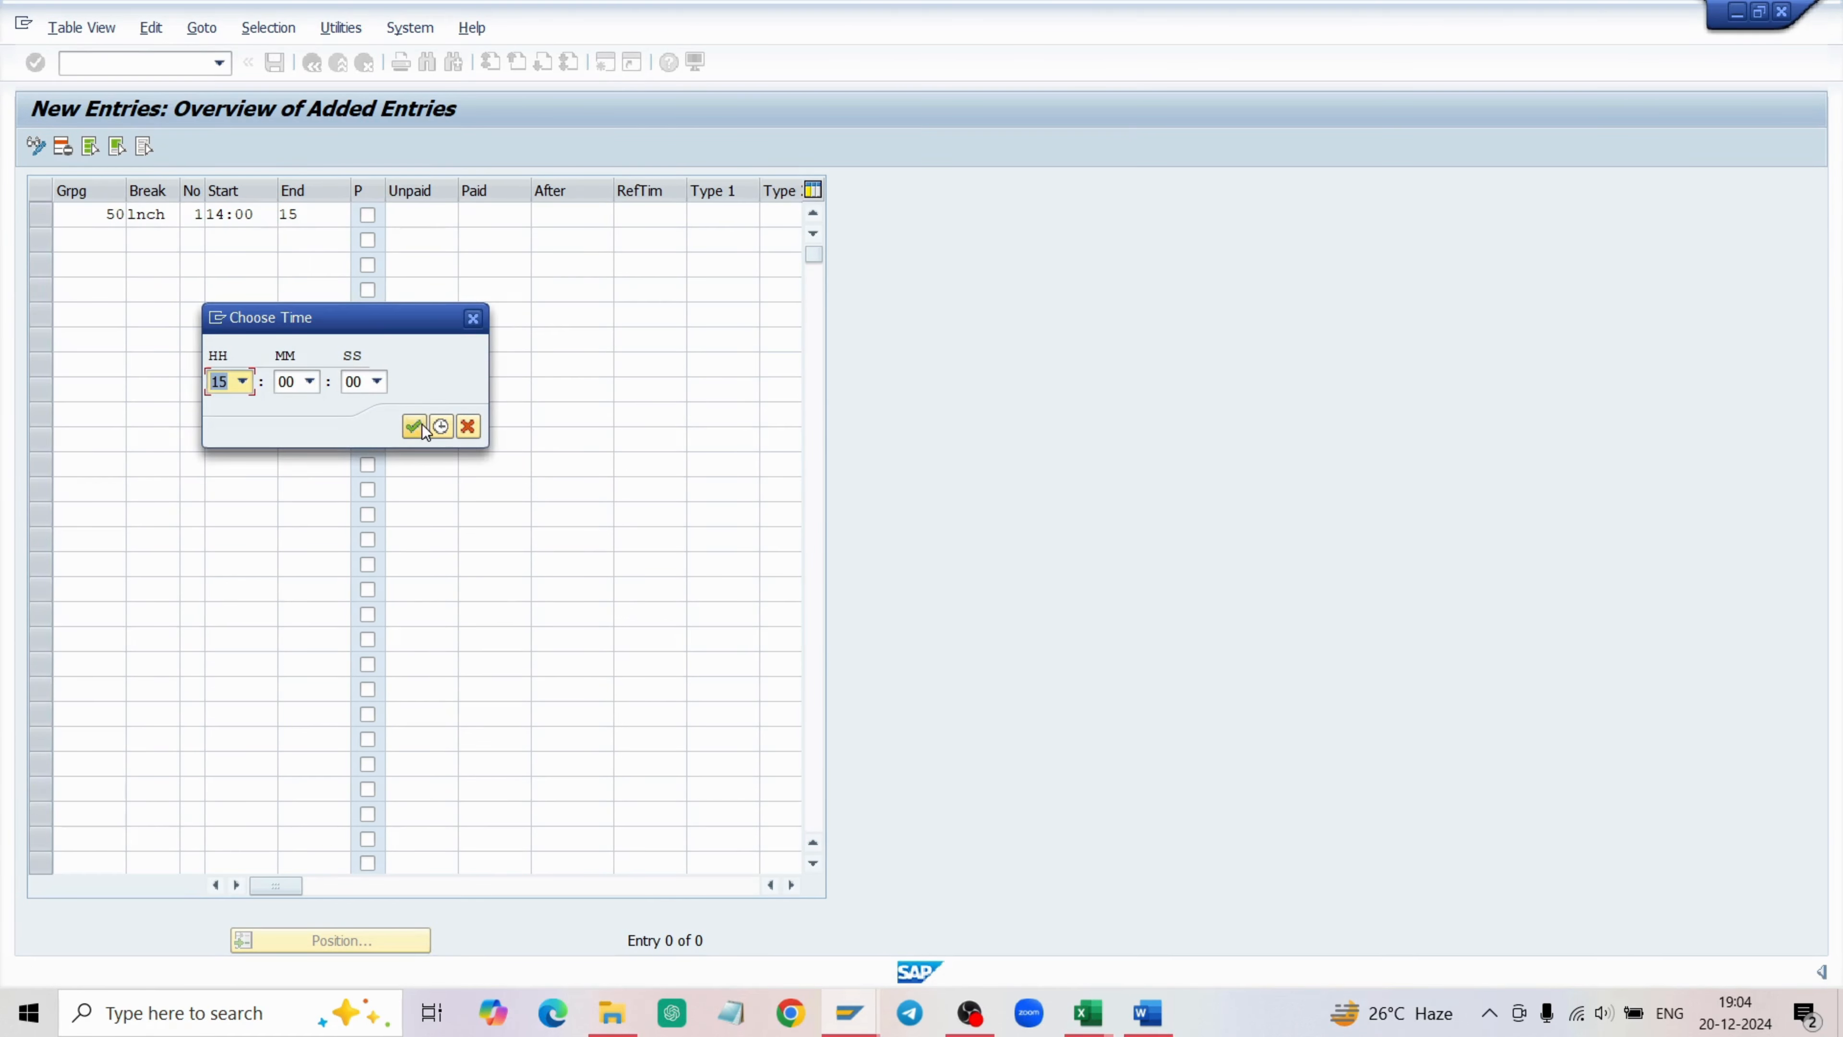
pyautogui.click(416, 426)
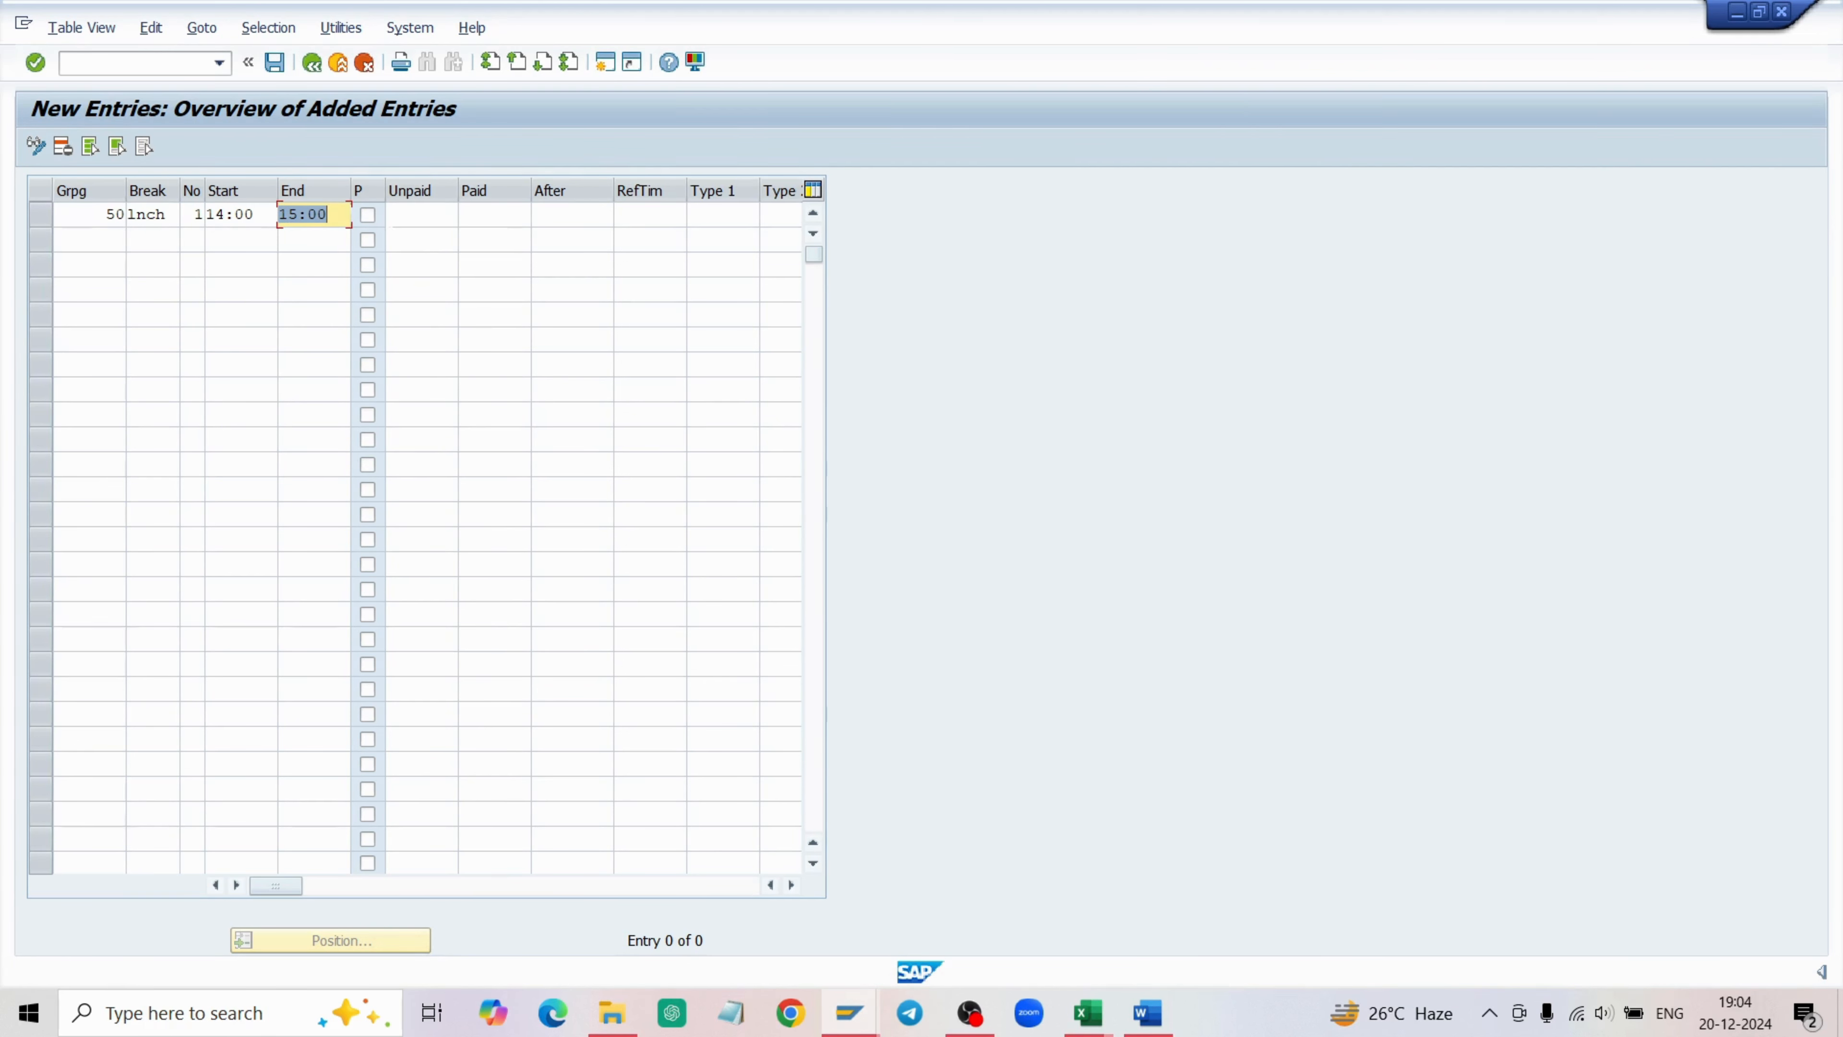
pyautogui.click(368, 215)
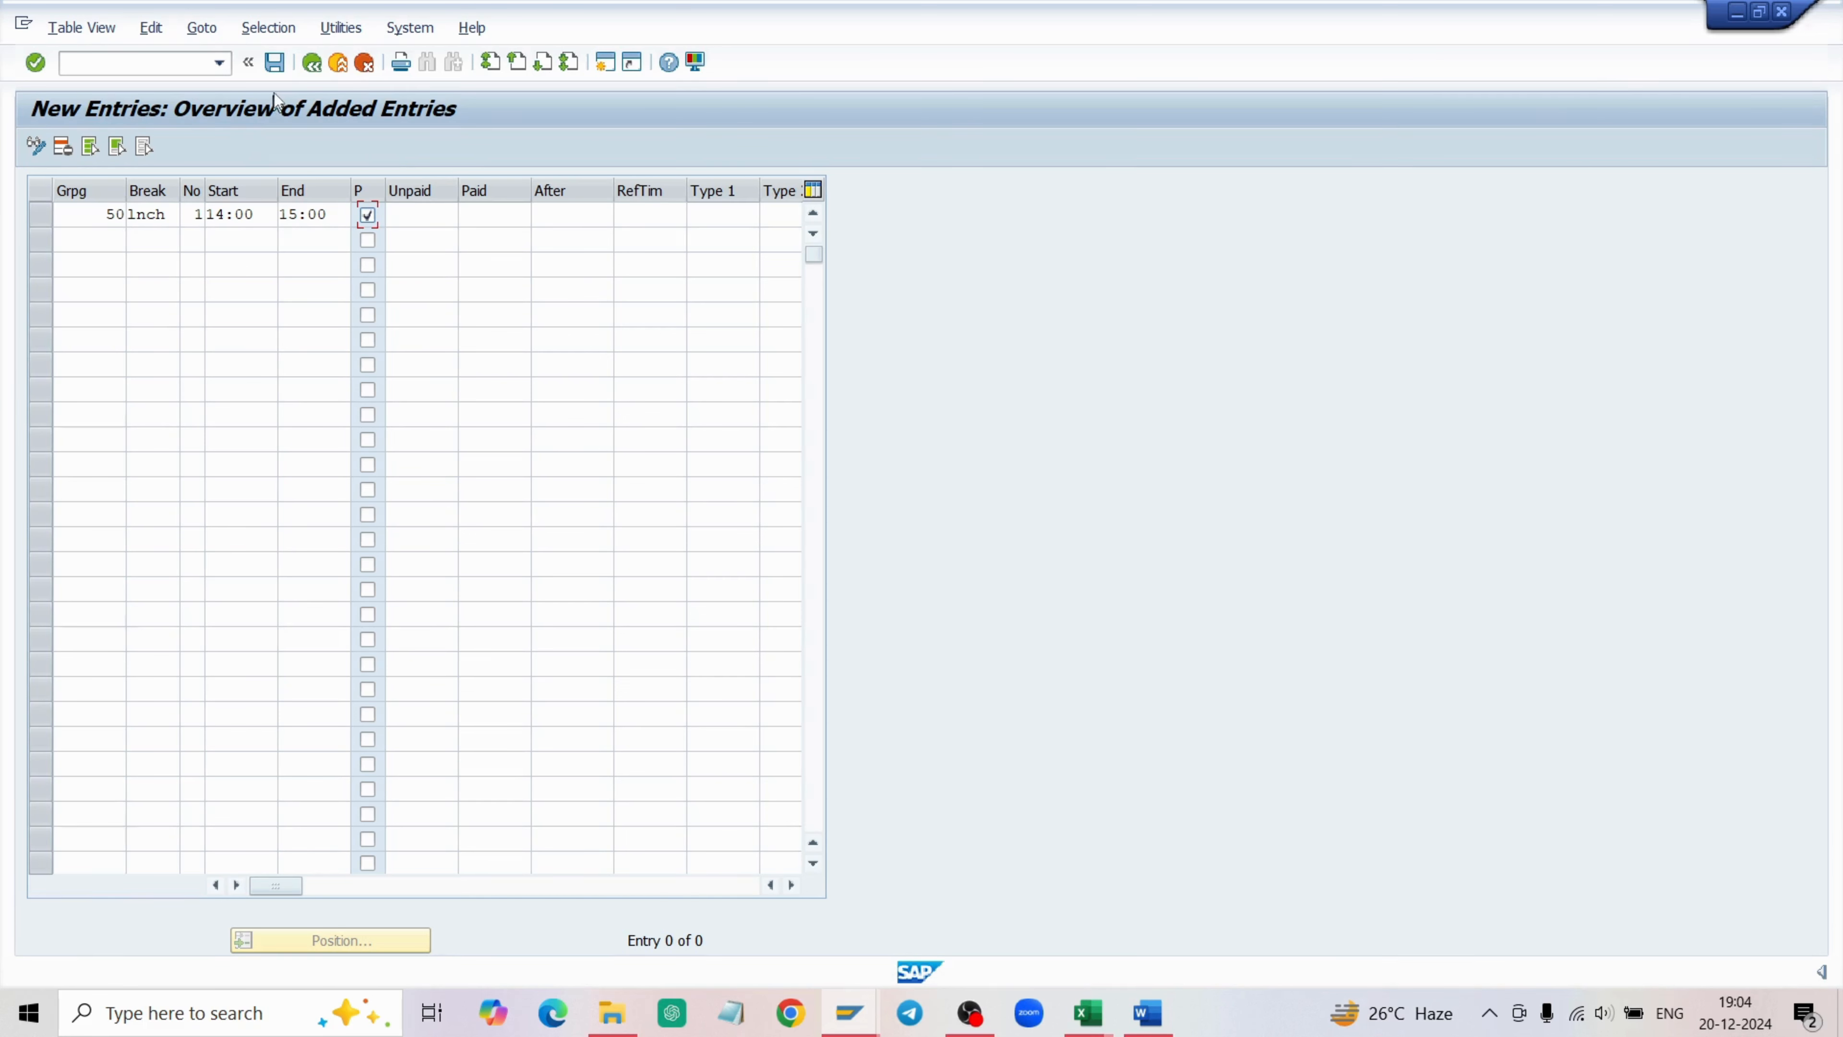
# Save the new break schedule in the prompted customizing request and return to the IMG structure.
pyautogui.click(275, 62)
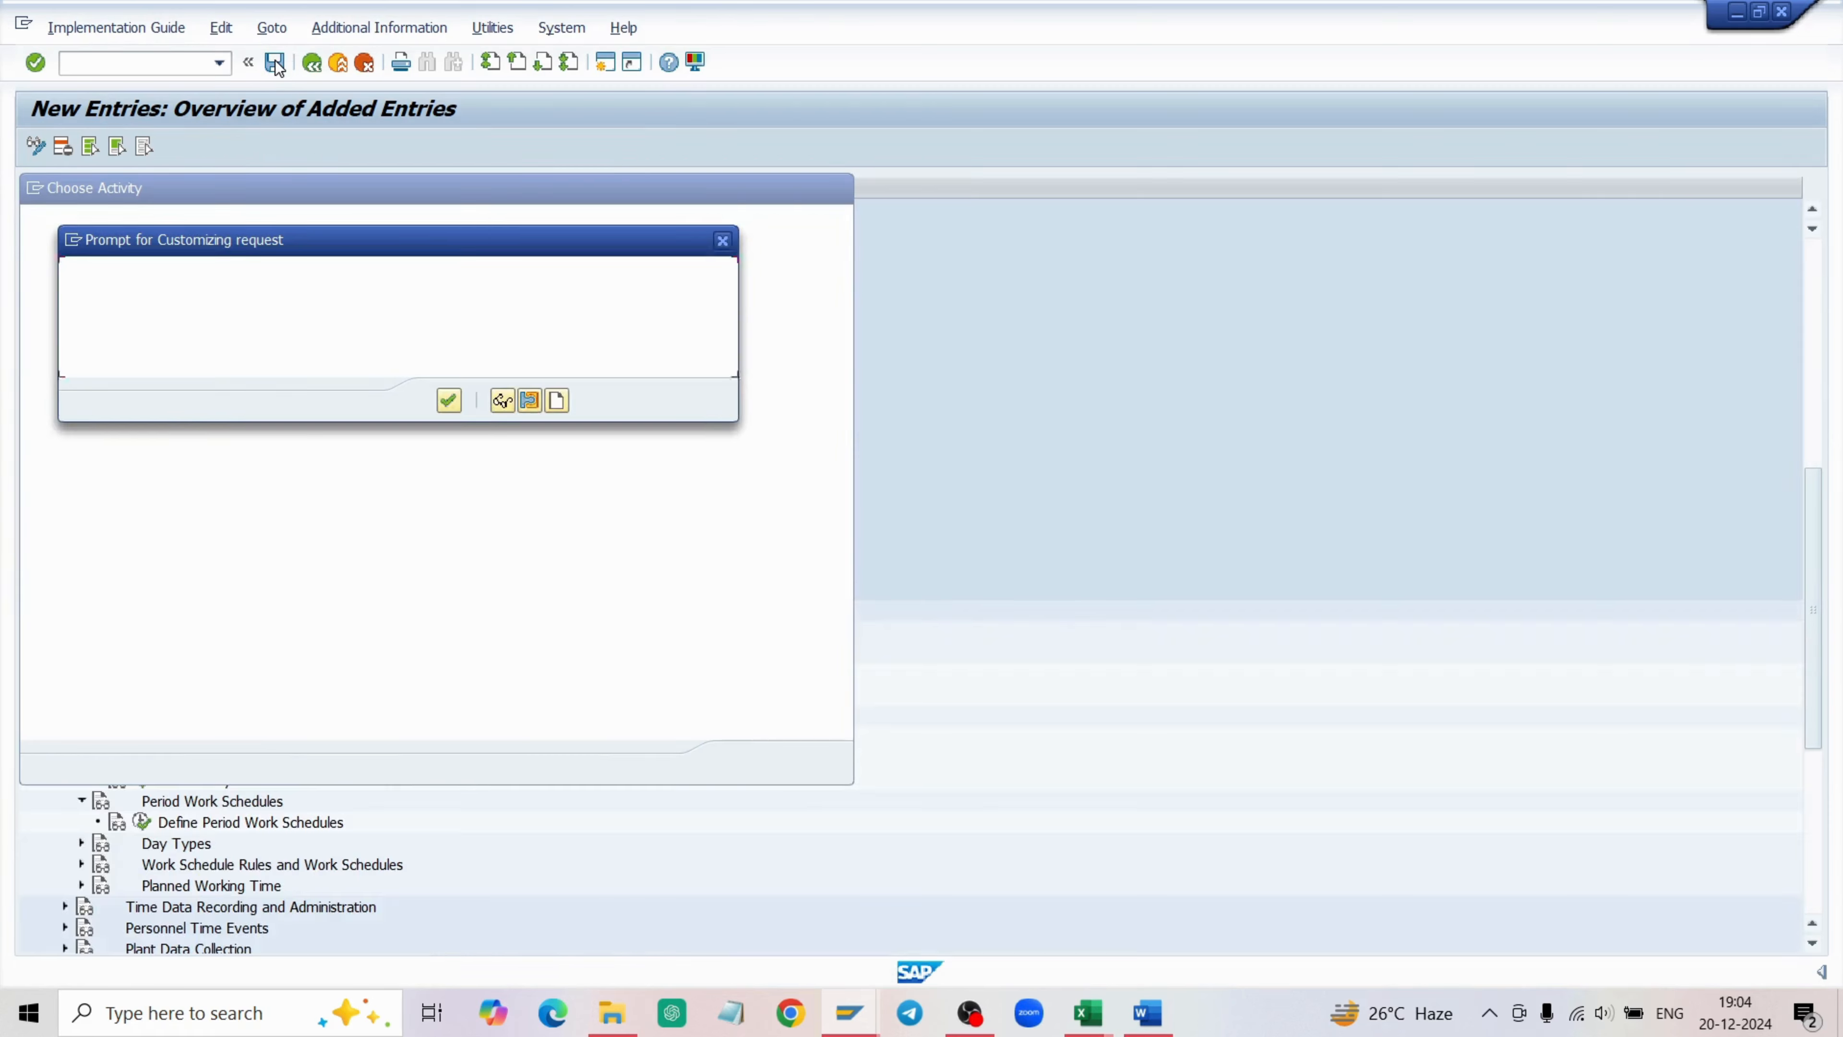
pyautogui.click(446, 400)
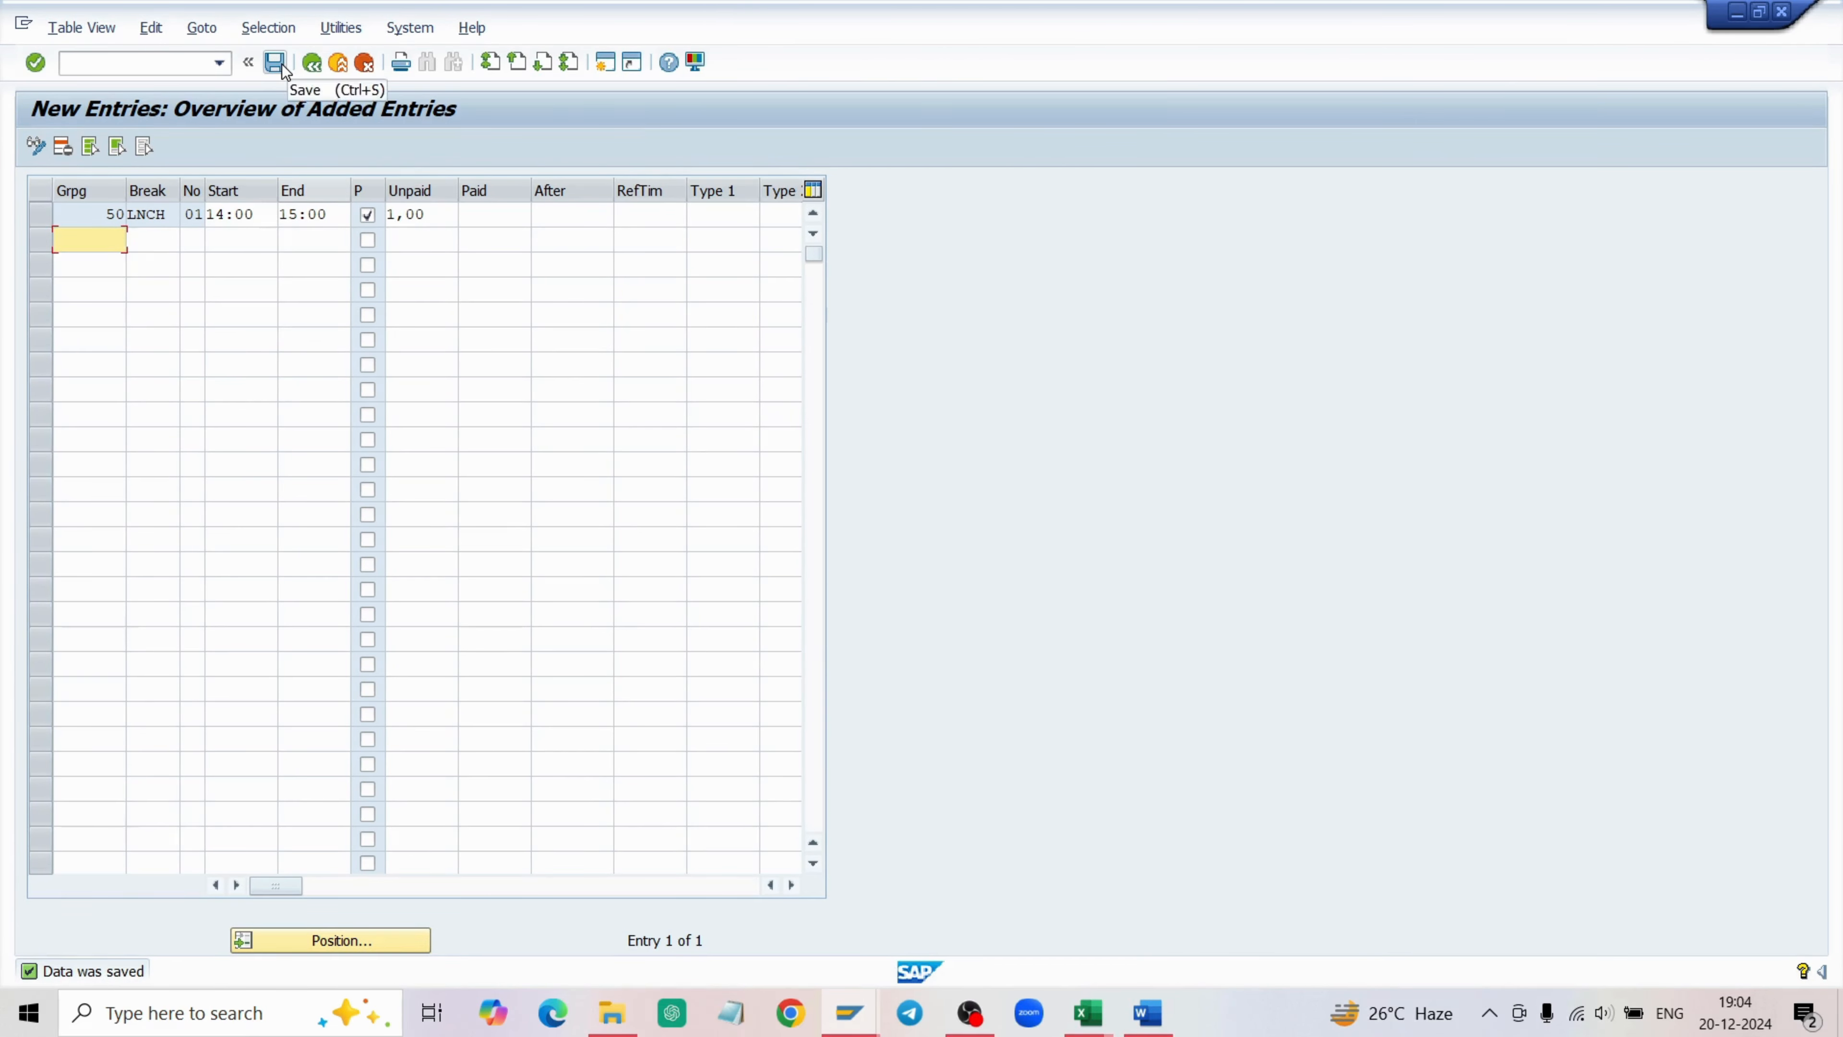
pyautogui.click(280, 64)
pyautogui.click(312, 64)
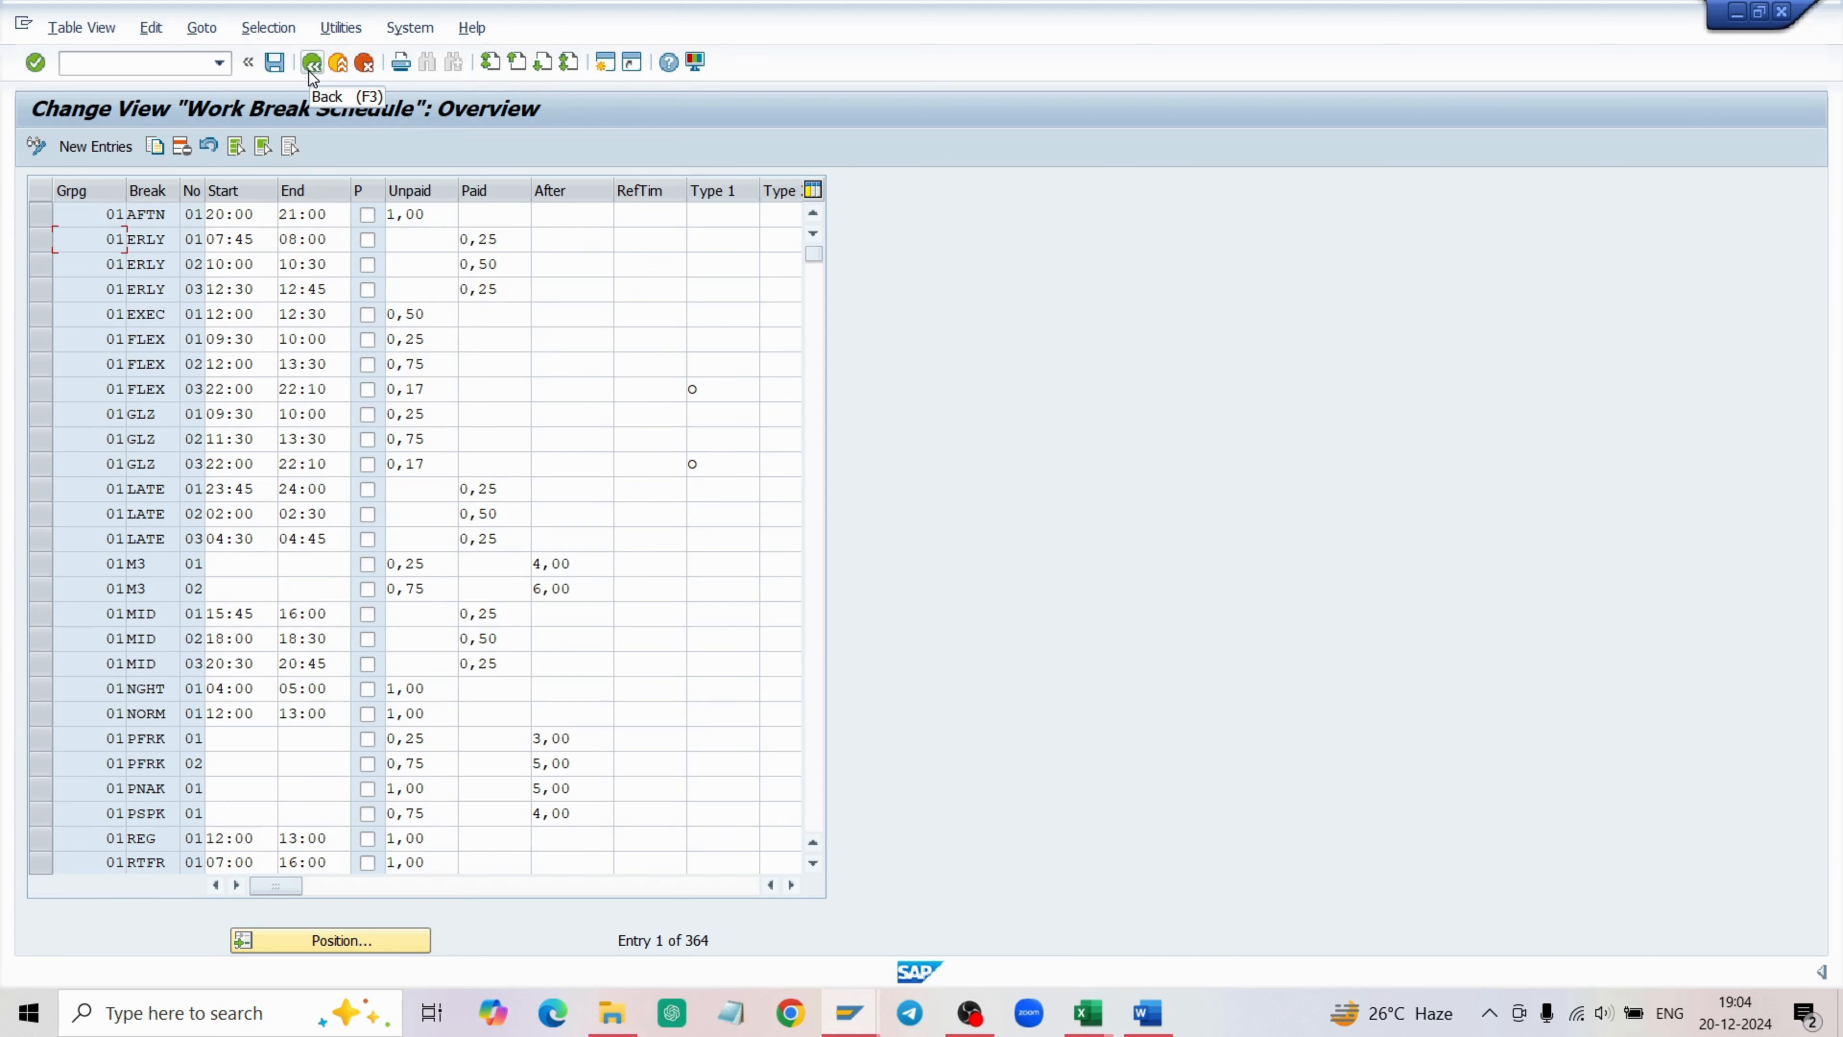
pyautogui.click(312, 72)
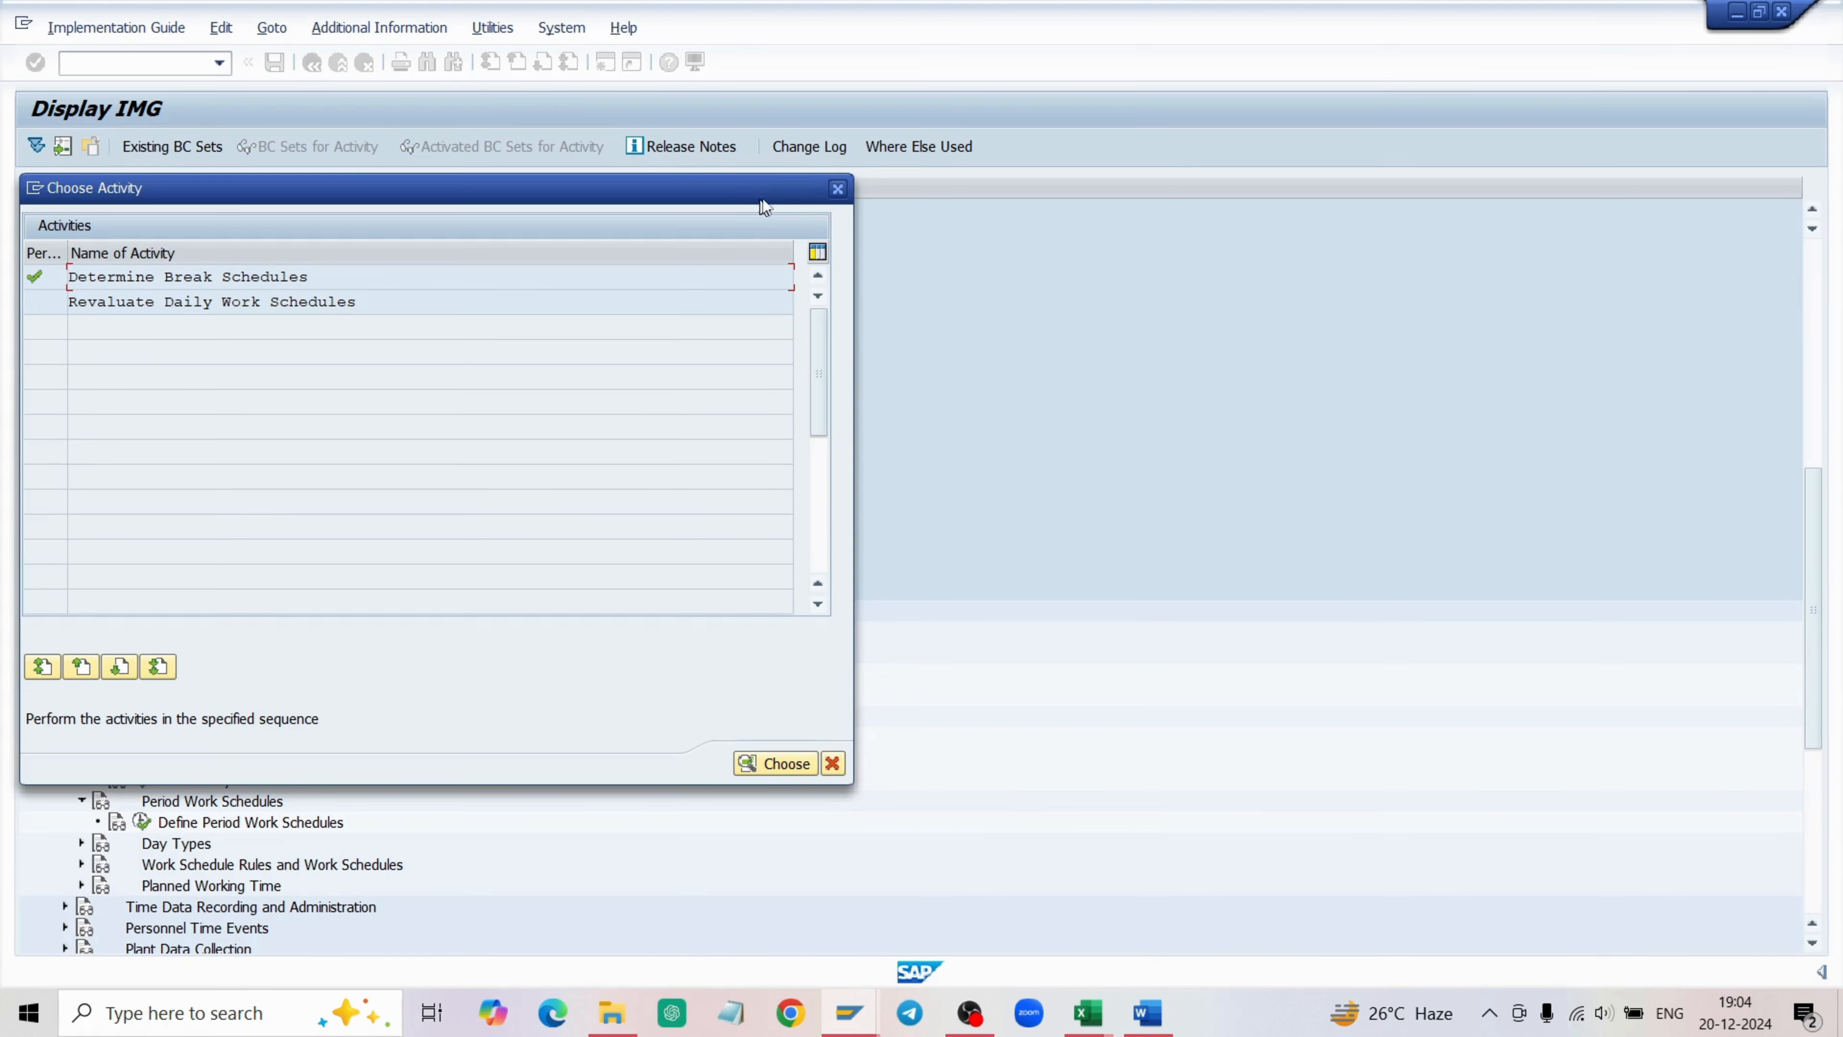
pyautogui.click(838, 193)
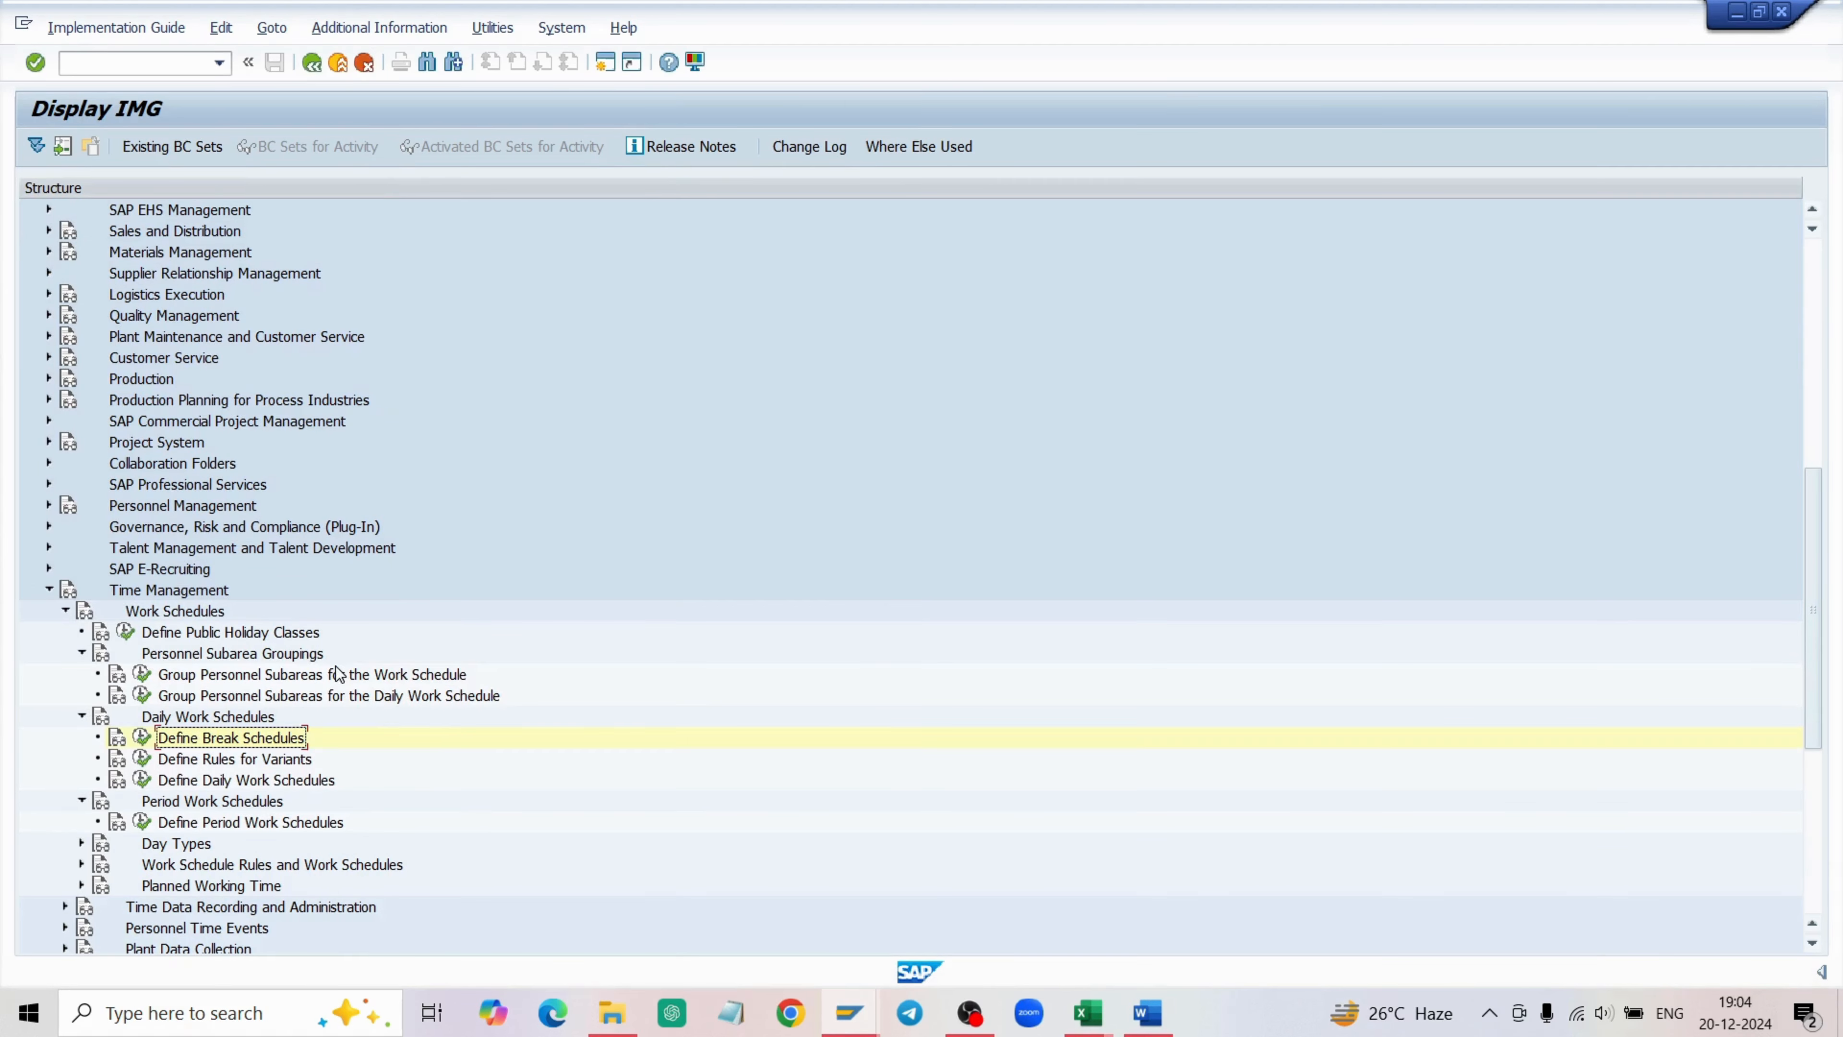